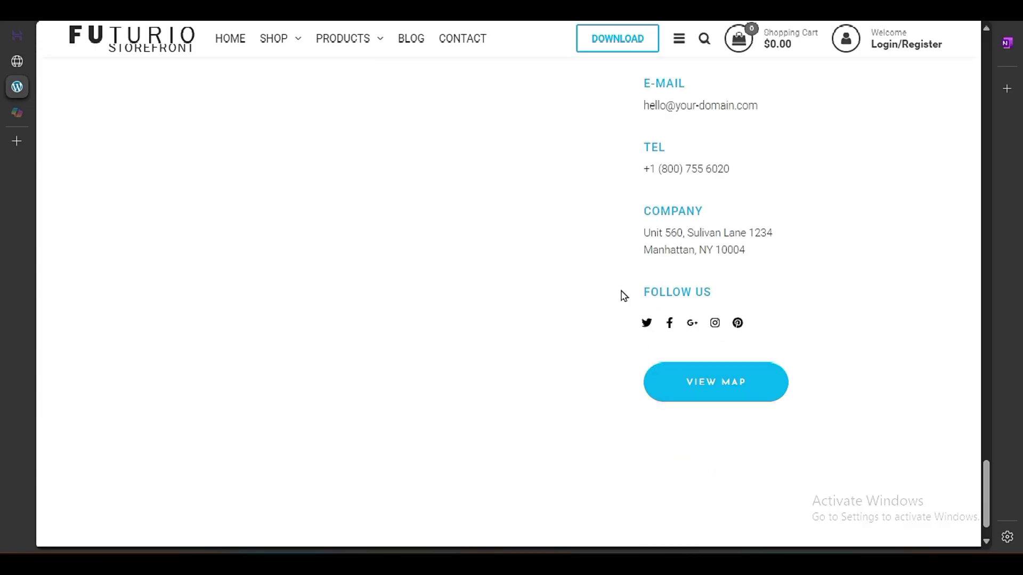
Step: Look over the Futurio Storefront demo page
scroll(676, 425, "up", 10)
scroll(676, 423, "up", 15)
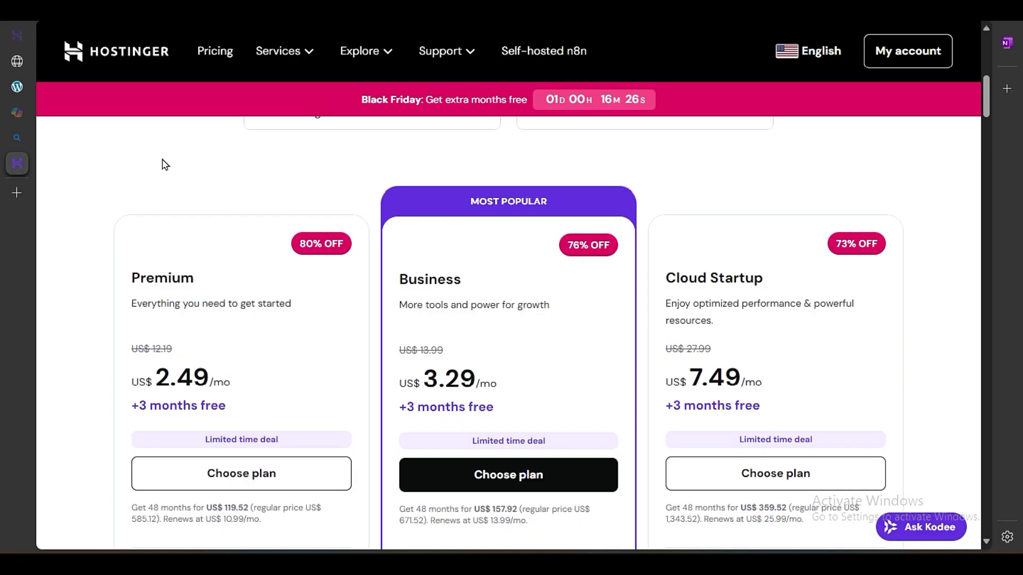
Step: Compare the prices and included features of Hostinger's Premium, Business and Cloud Startup hosting plans
scroll(430, 358, "down", 5)
scroll(646, 342, "up", 5)
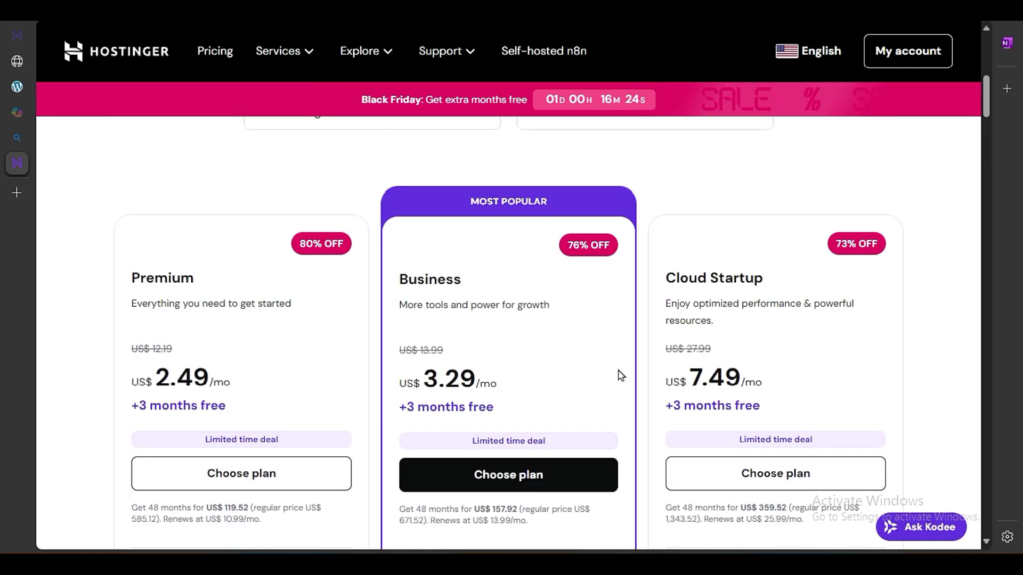
scroll(621, 375, "down", 4)
scroll(533, 281, "up", 4)
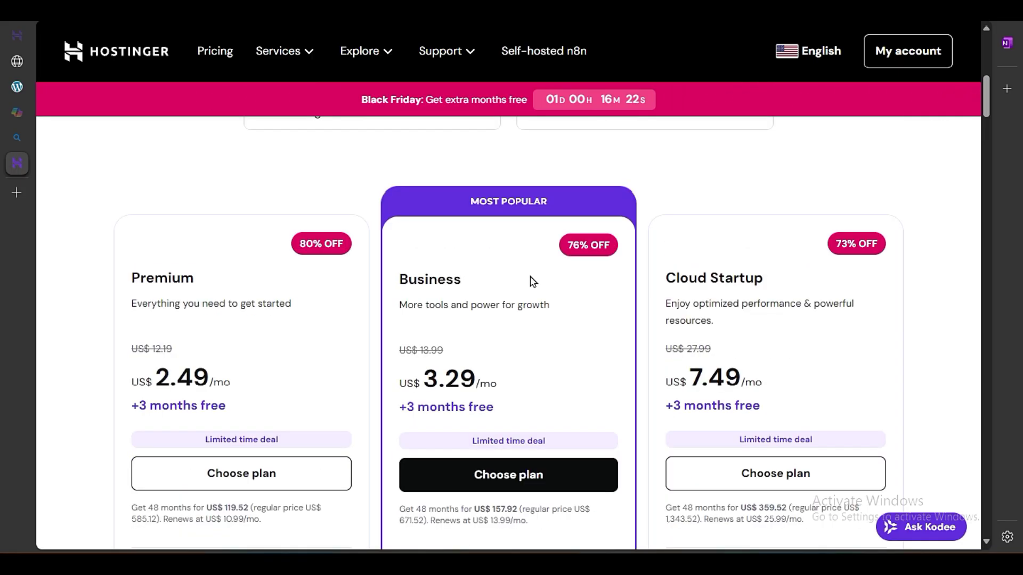
scroll(546, 302, "down", 3)
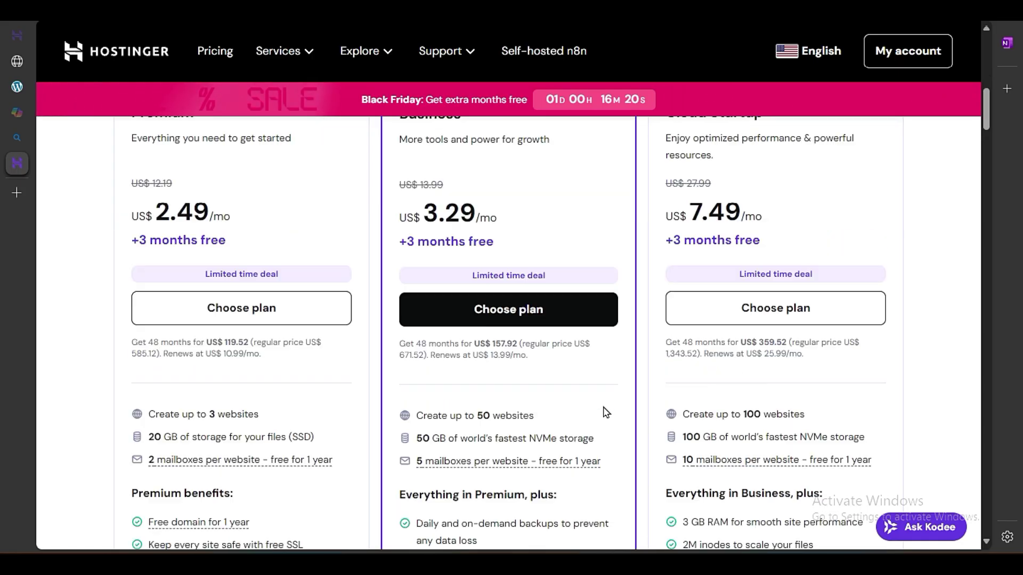
scroll(606, 411, "up", 3)
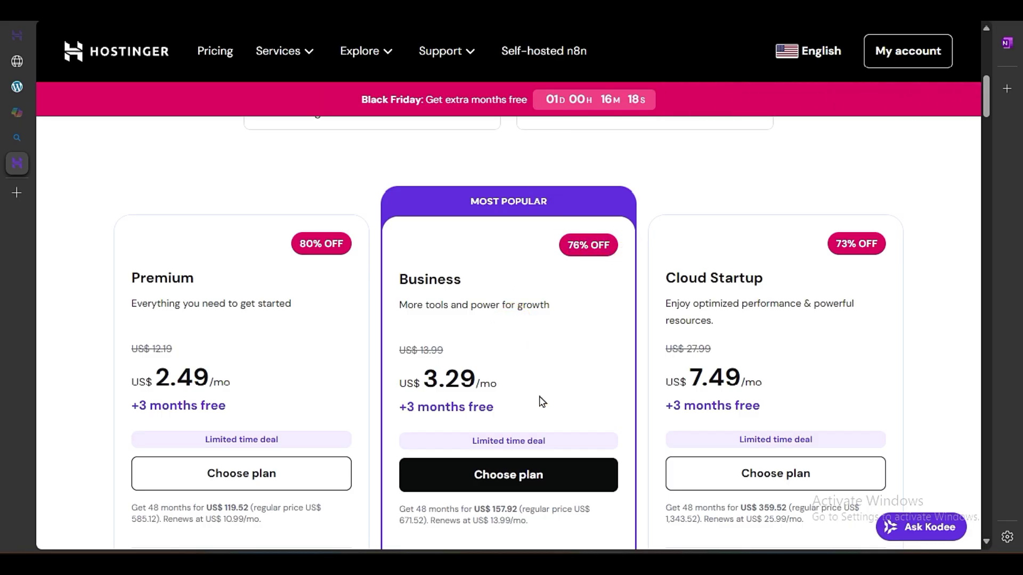
scroll(542, 402, "down", 6)
scroll(506, 394, "up", 3)
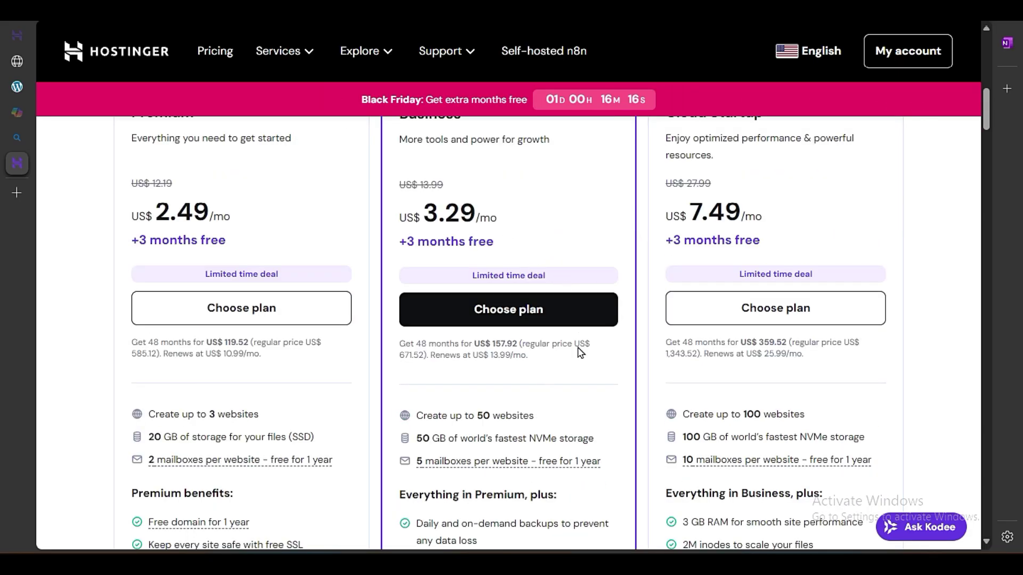
scroll(580, 373, "down", 6)
scroll(613, 415, "up", 6)
scroll(642, 435, "down", 6)
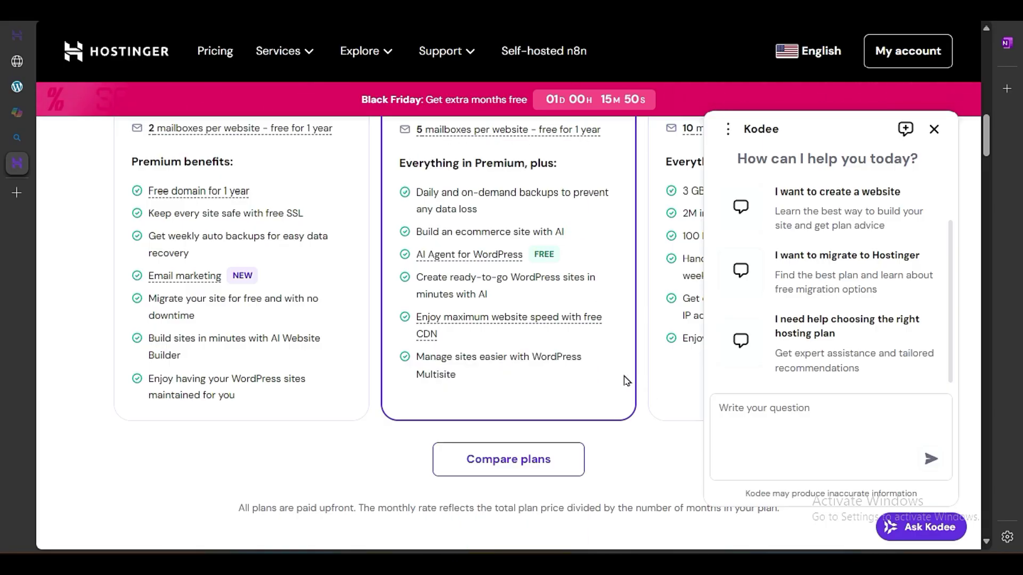
mouse_move(24, 107)
left_click(19, 88)
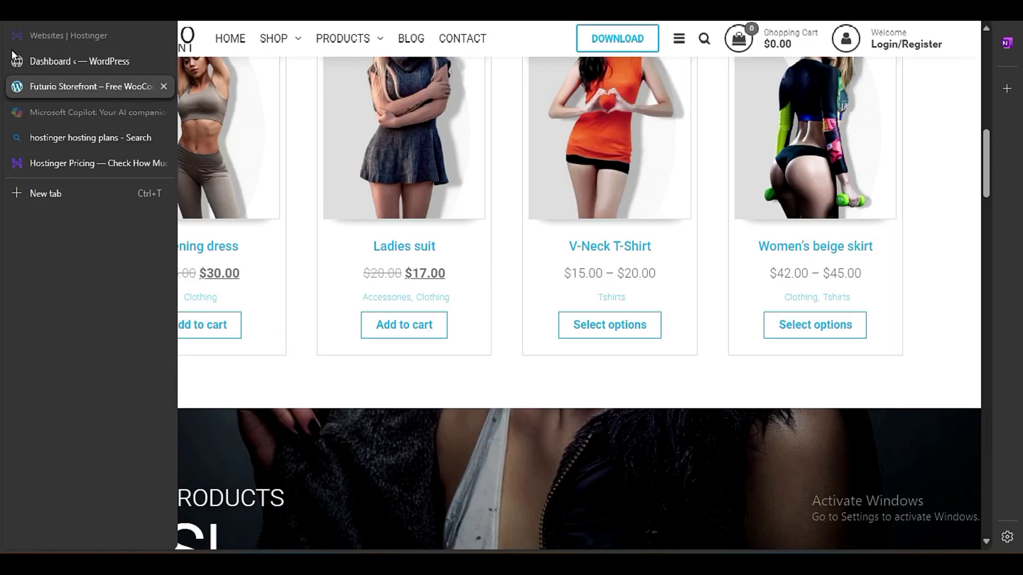
left_click(16, 61)
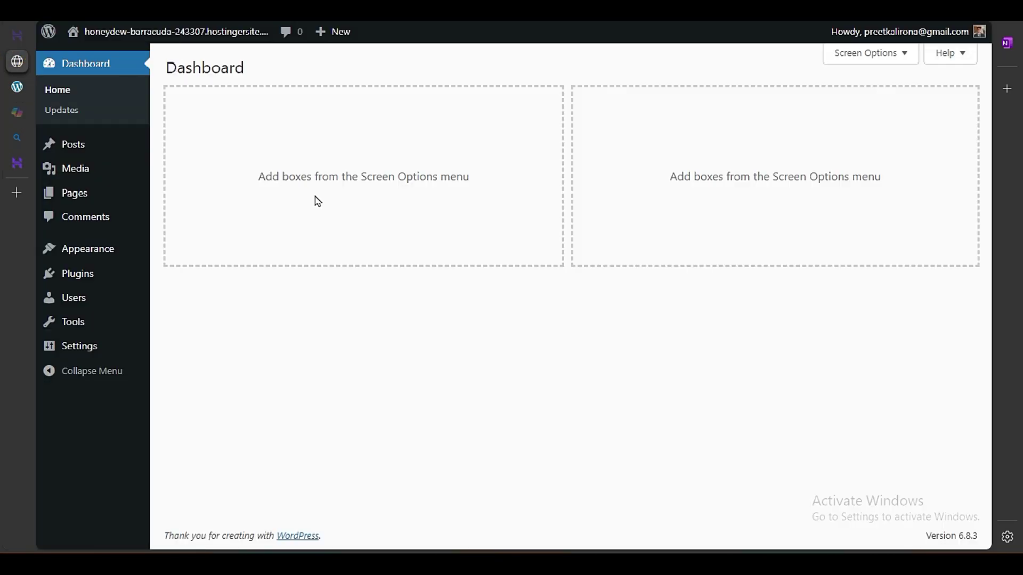
mouse_move(20, 142)
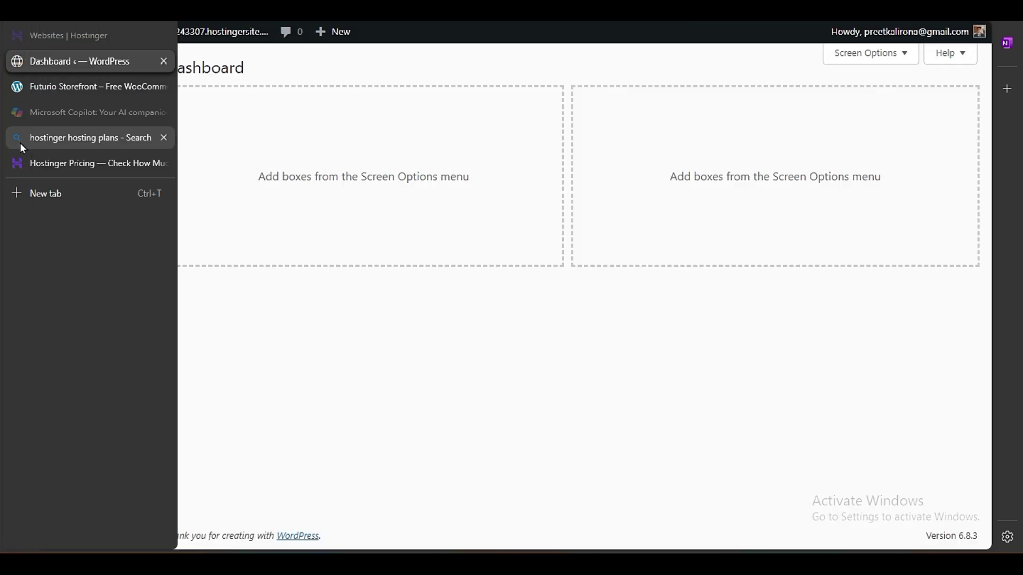
Step: In Hostinger's website list, add a WordPress site to the Business Web Hosting plan as a blank site, up to the domain choice
left_click(49, 41)
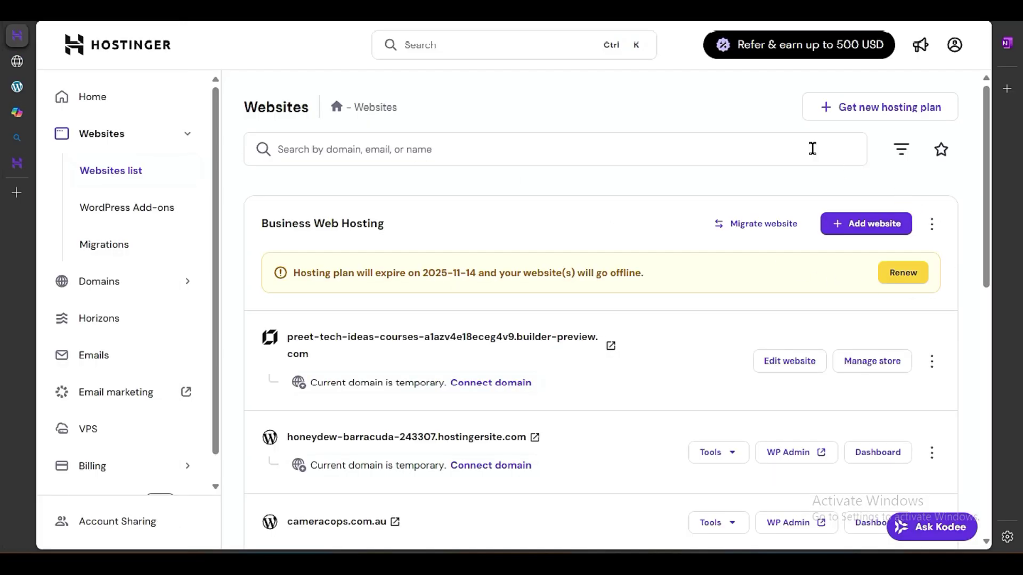
left_click(849, 229)
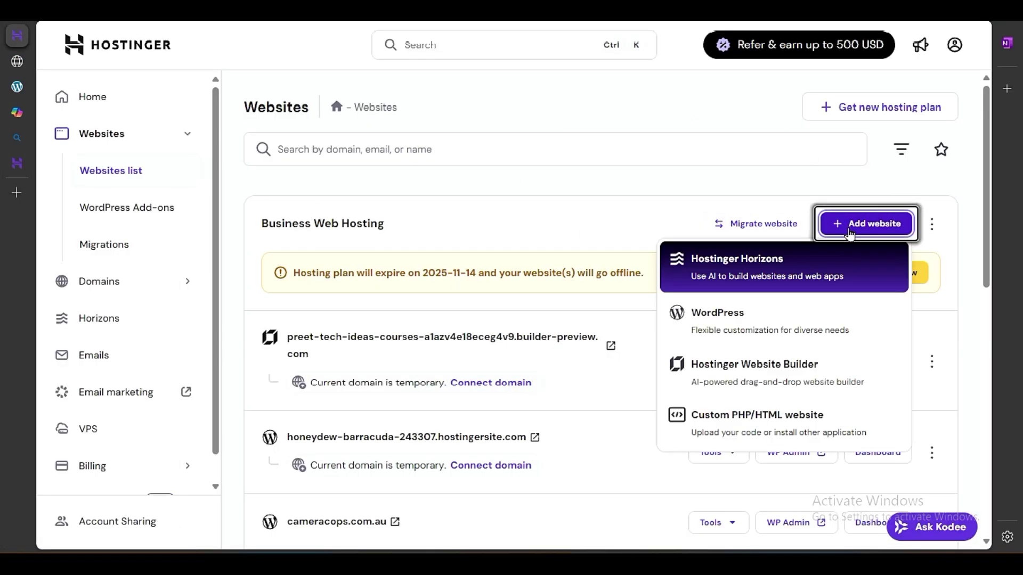
left_click(743, 316)
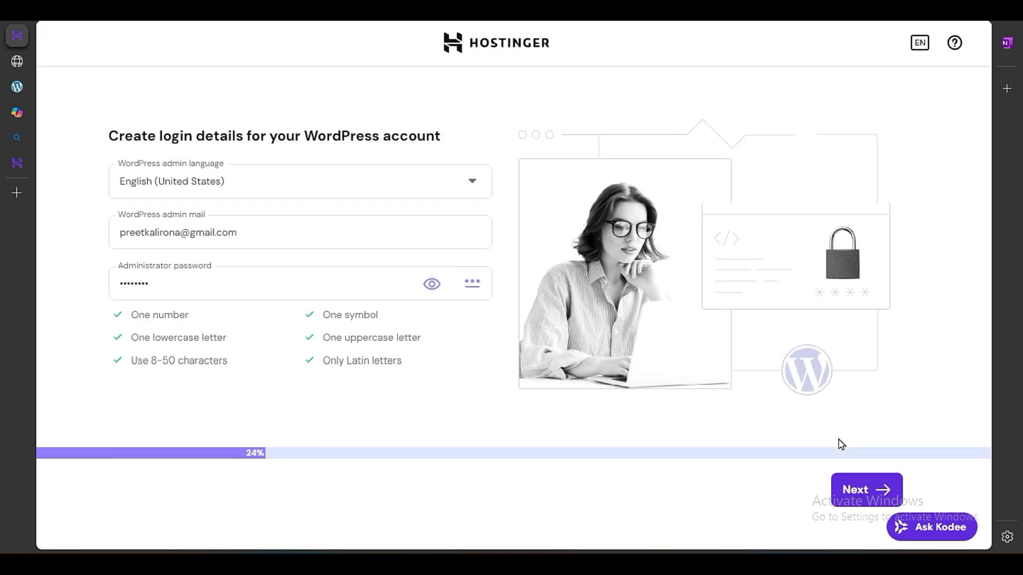
left_click(866, 485)
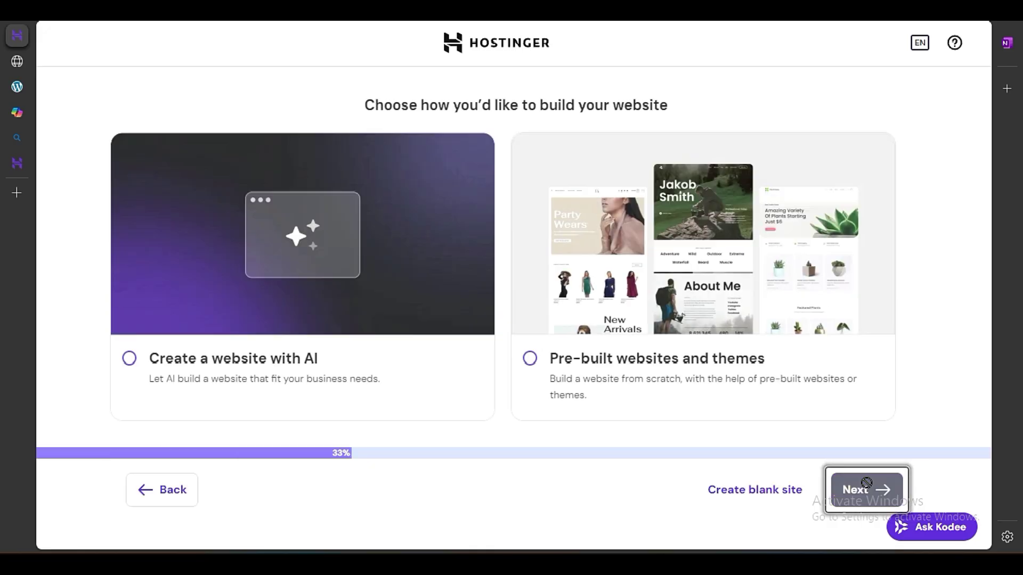
left_click(737, 491)
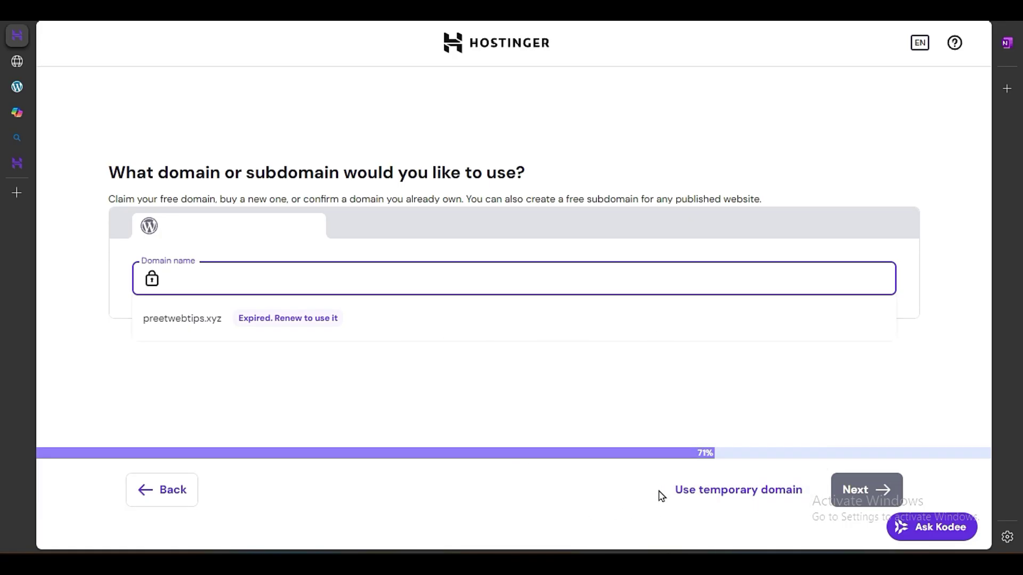
Step: Switch to the existing site's WordPress dashboard and open its general settings
mouse_move(12, 65)
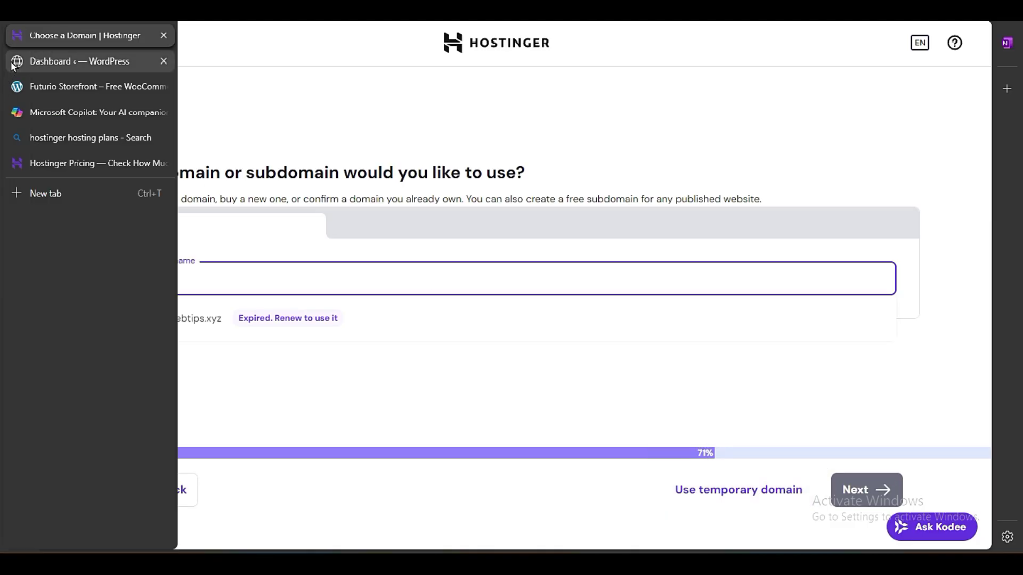
left_click(58, 61)
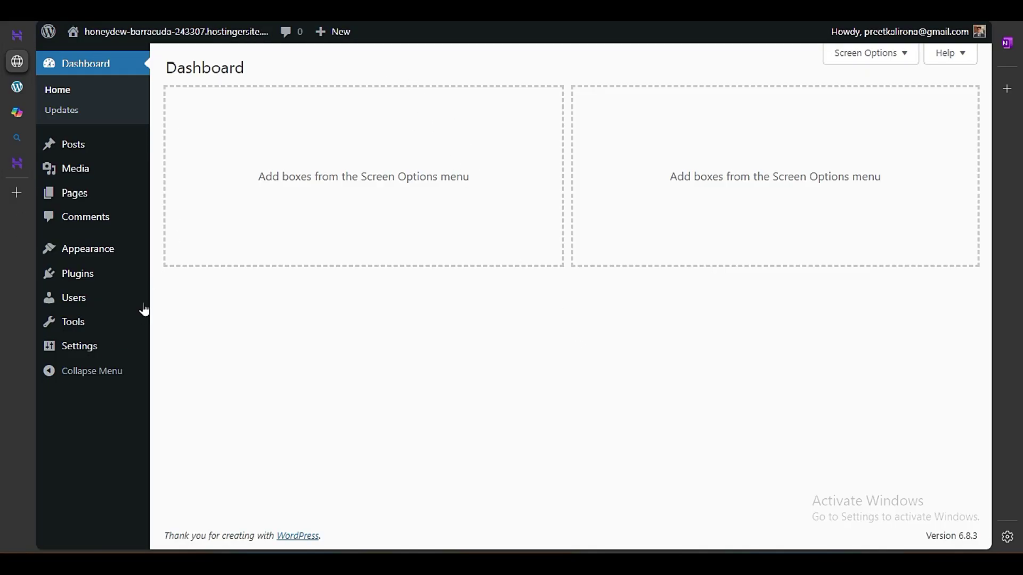
mouse_move(49, 345)
left_click(157, 352)
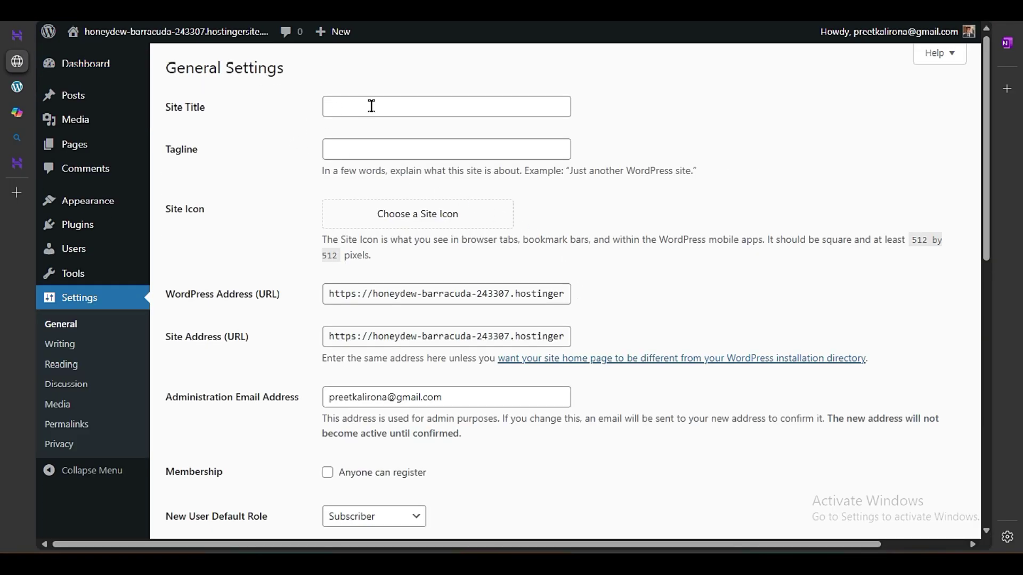
Step: Set the site title to "Preet Shop"
left_click(372, 106)
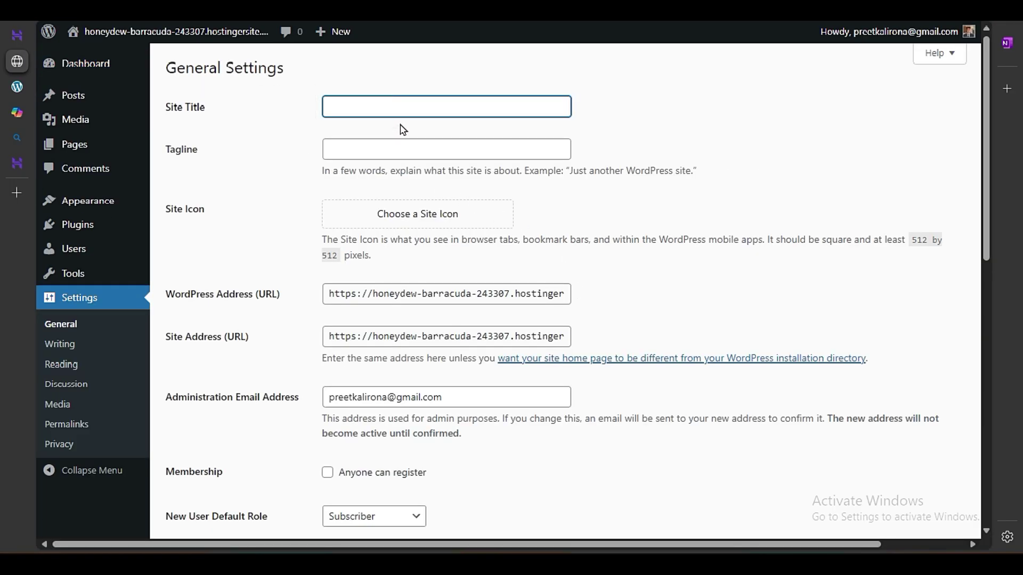
type("Preet")
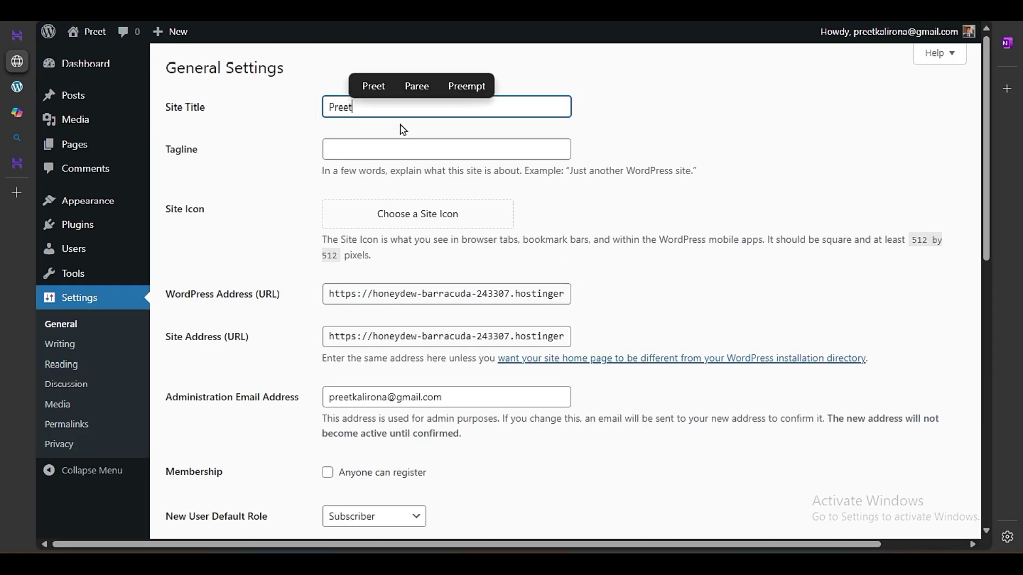
type(" Shop")
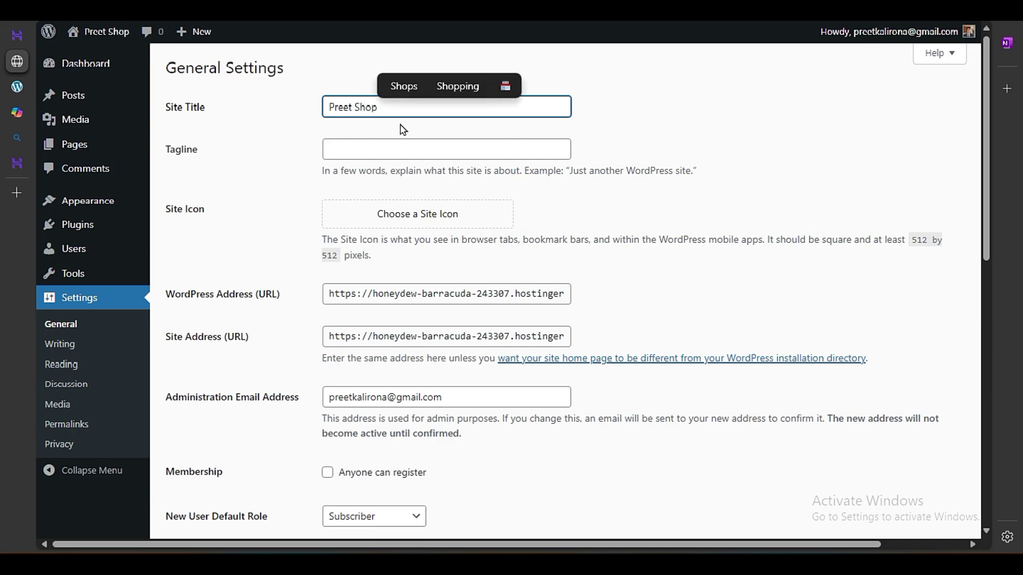
Step: Examine the tagline, site icon, WordPress address and site address fields in the general settings
left_click(441, 151)
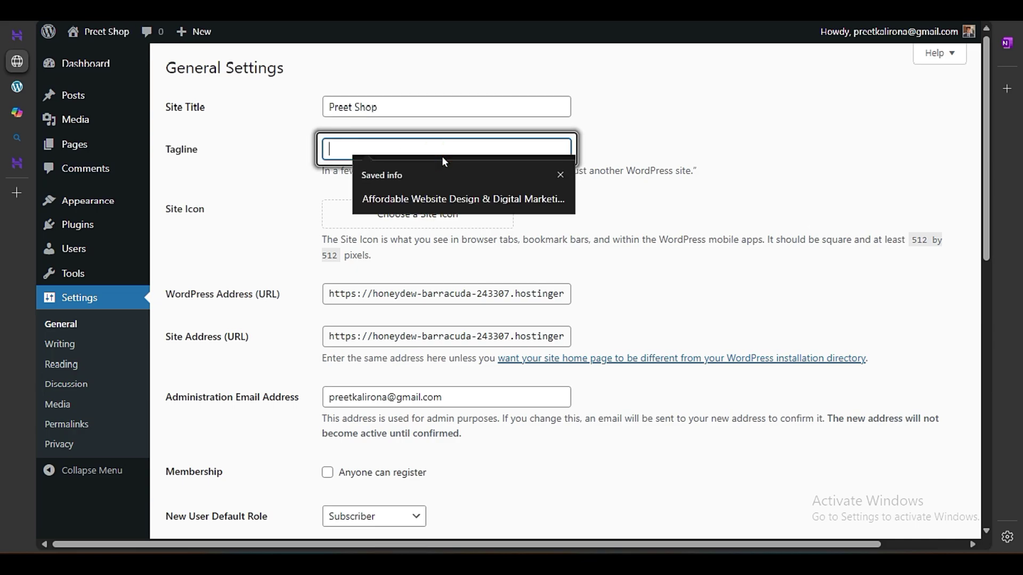
left_click(280, 228)
left_click_drag(160, 208, 208, 209)
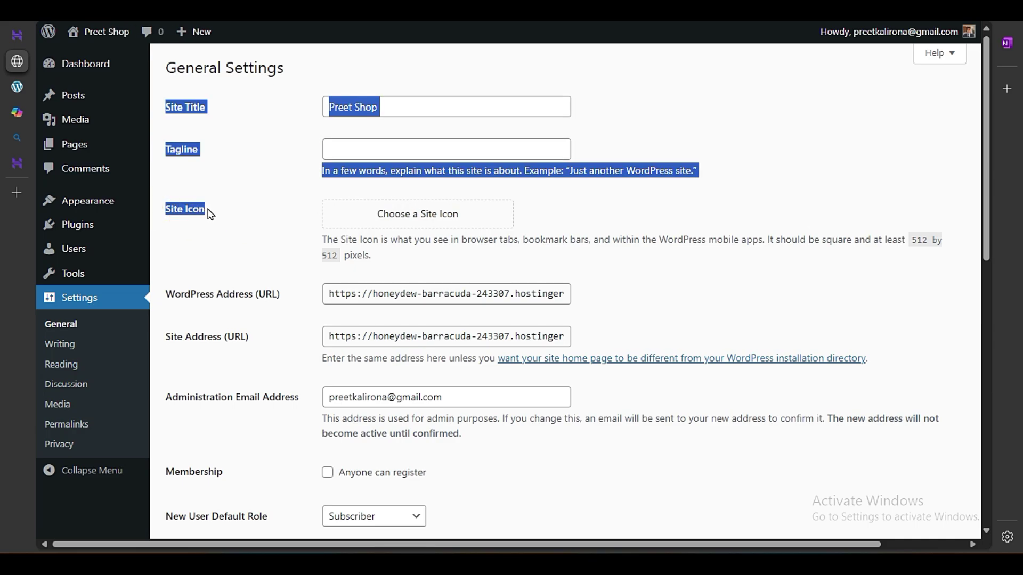
left_click(234, 215)
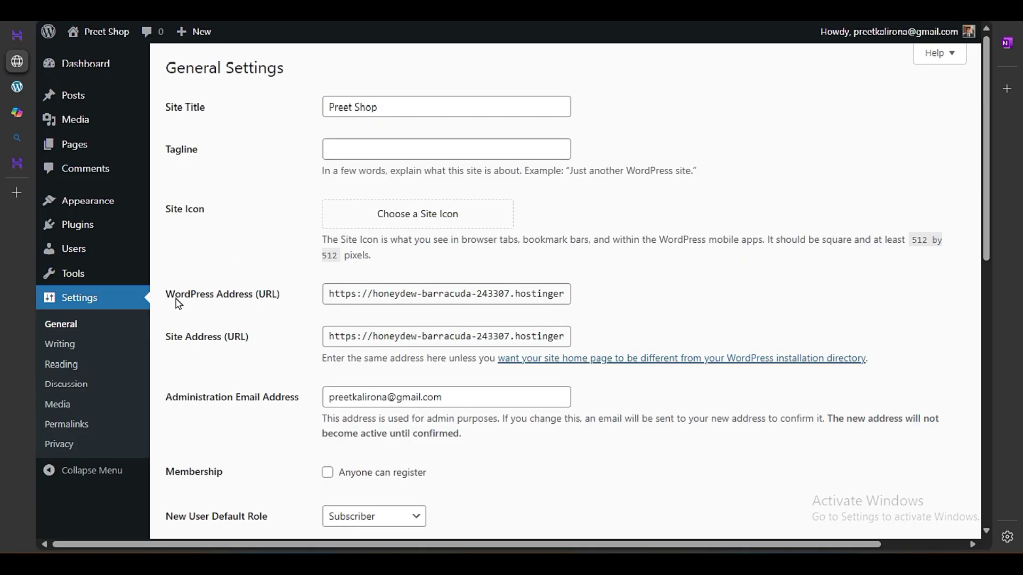
left_click_drag(175, 297, 276, 299)
left_click(319, 319)
triple_click(357, 293)
left_click(290, 299)
double_click(355, 296)
left_click(297, 324)
triple_click(359, 297)
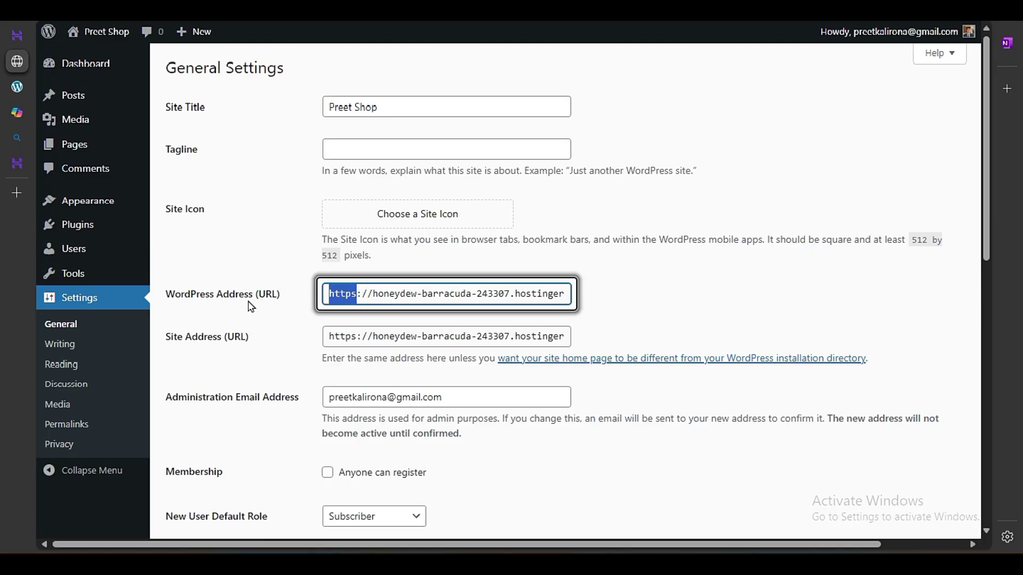
left_click(231, 336)
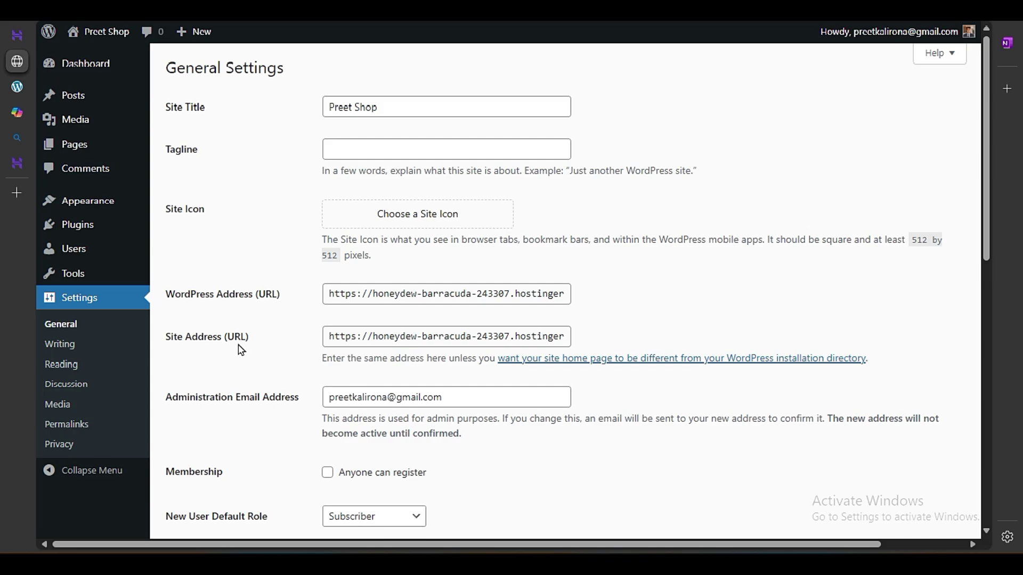
Step: Review the remaining general settings through the week start day and save the changes
scroll(241, 350, "down", 3)
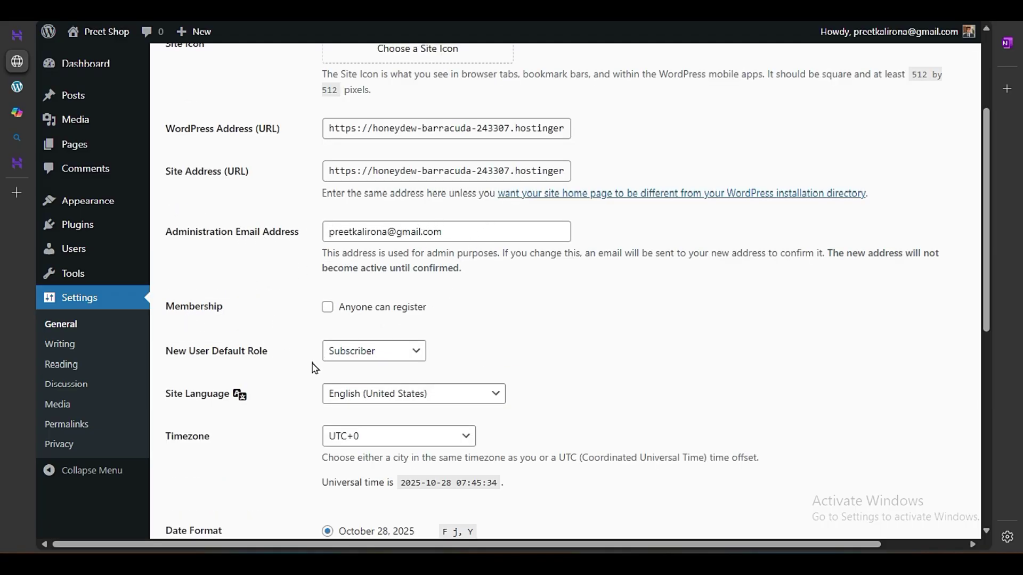
scroll(314, 368, "down", 6)
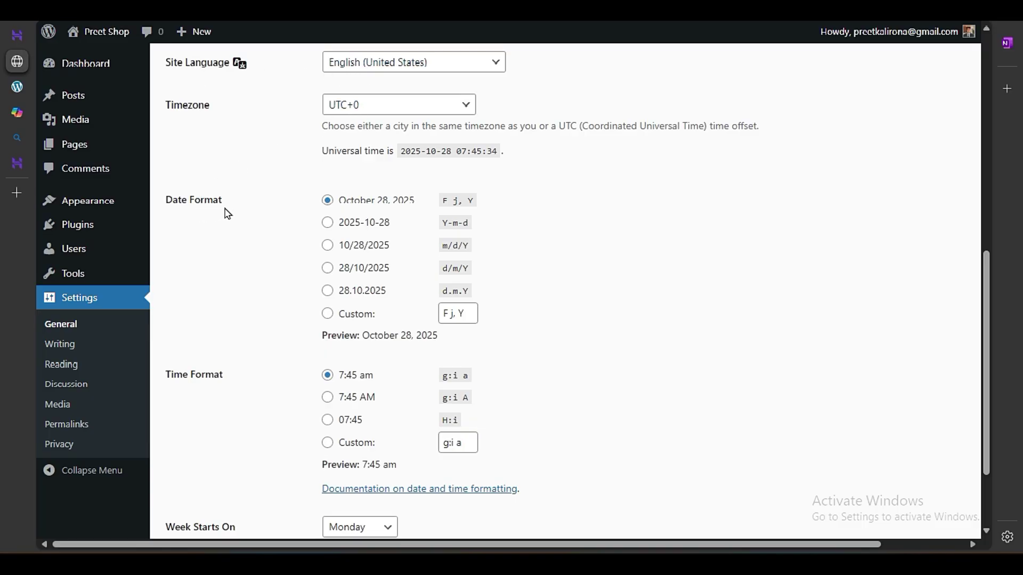
scroll(317, 394, "down", 2)
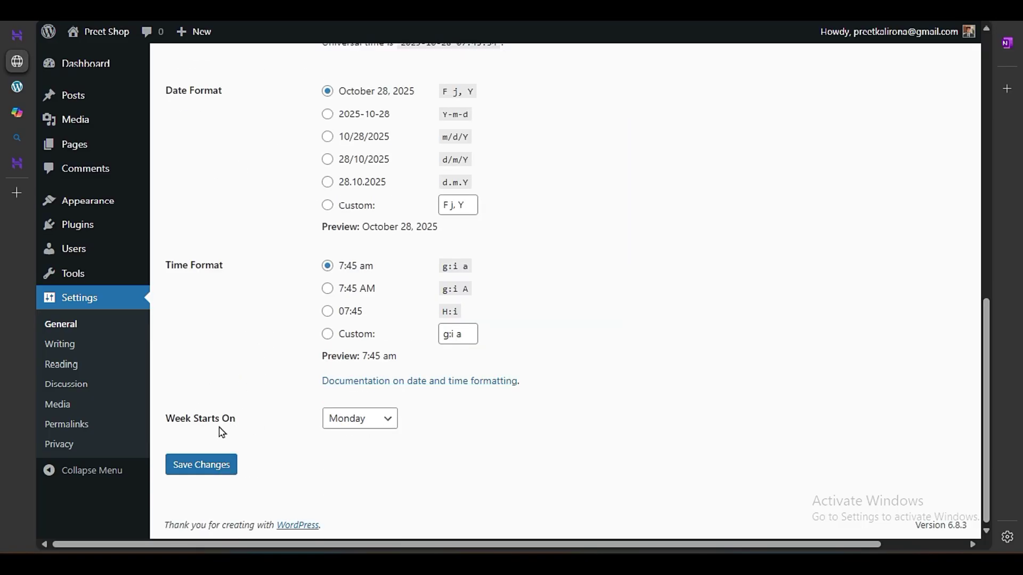
left_click(206, 471)
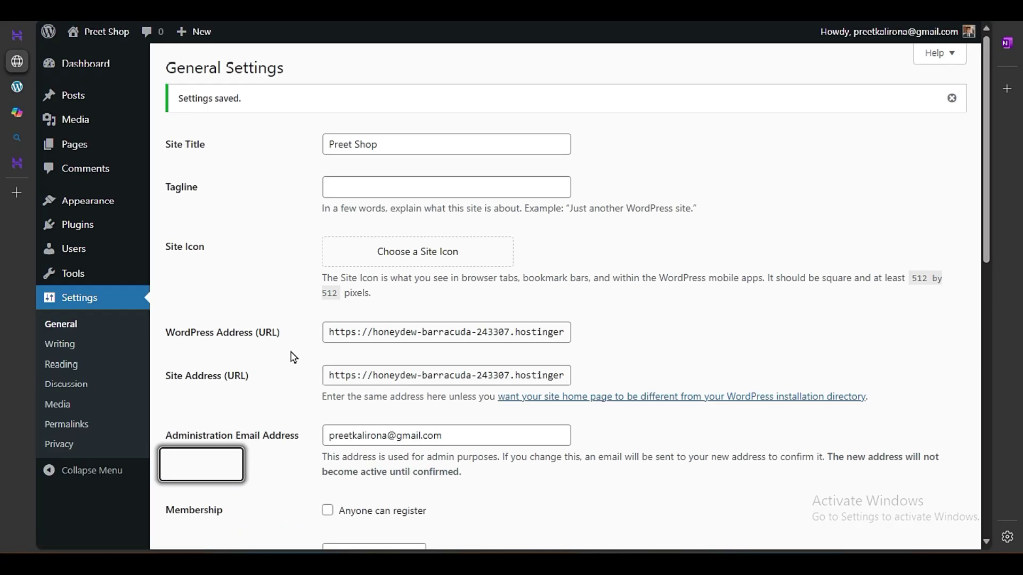
scroll(292, 356, "down", 9)
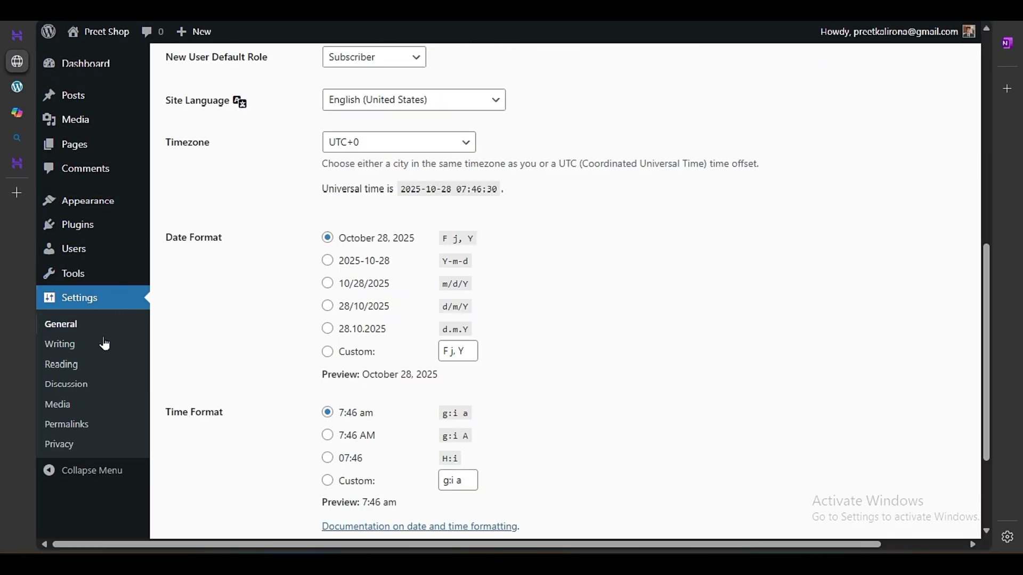
Step: Set the site's permalink structure to Post name and save the permalink settings
left_click(68, 423)
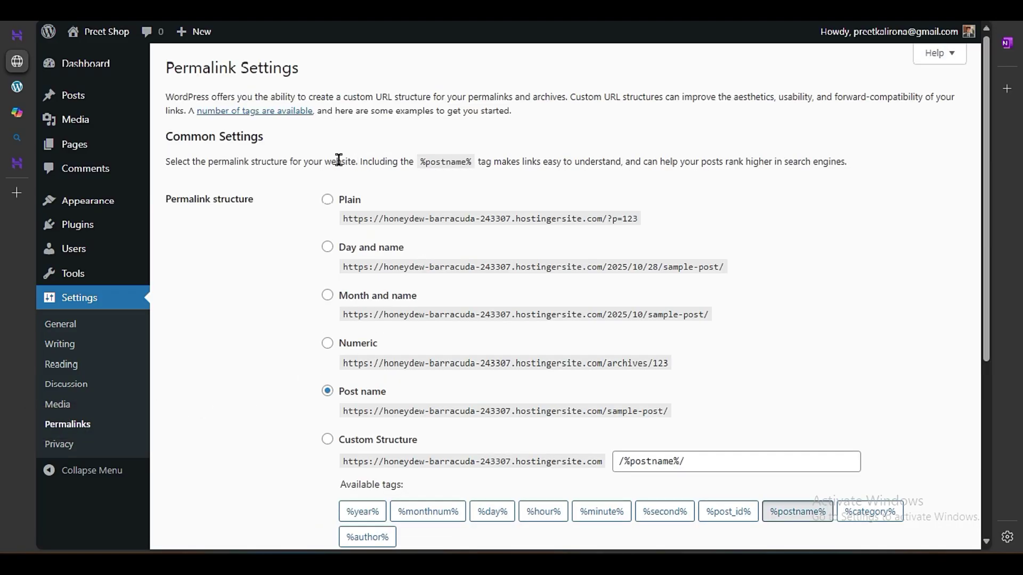
left_click(327, 247)
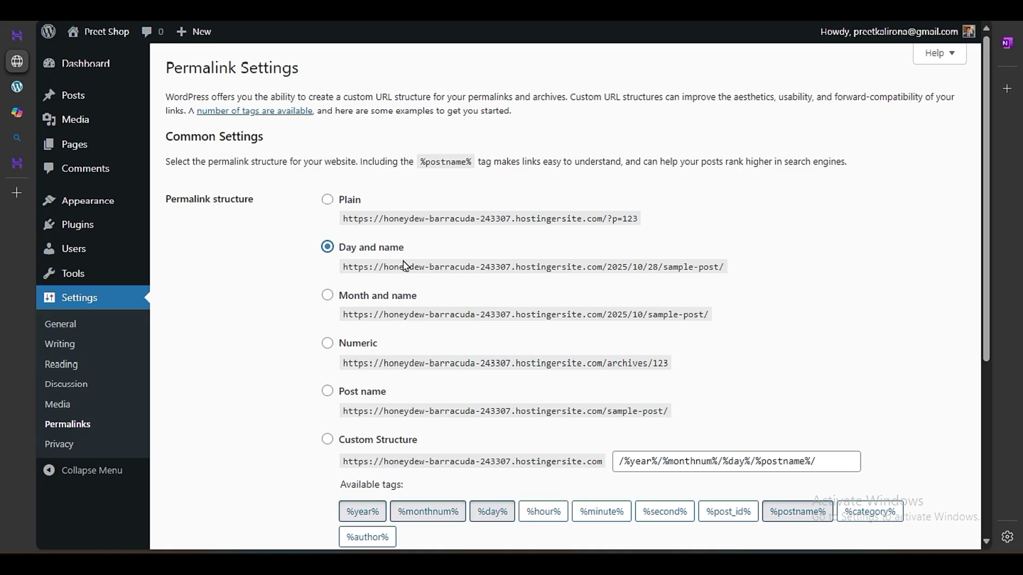
scroll(326, 295, "down", 3)
left_click(327, 227)
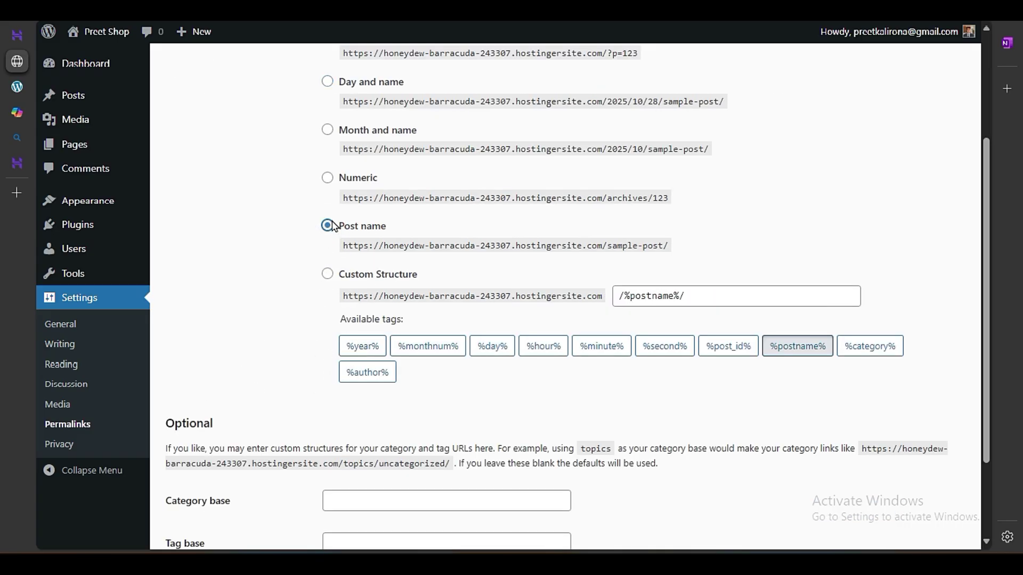
scroll(319, 266, "down", 2)
left_click(205, 482)
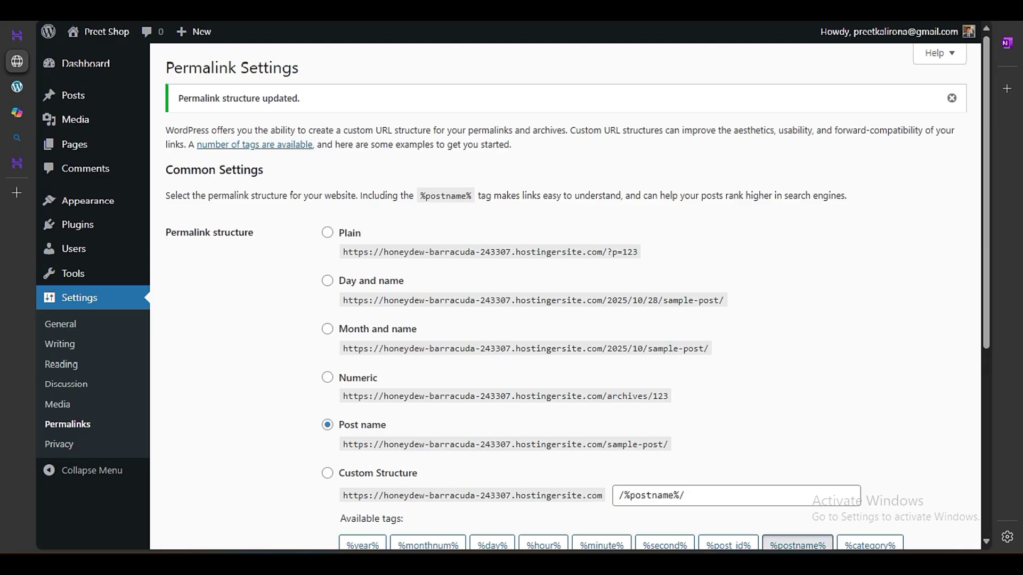
Step: Install and activate the Futurio Storefront theme from the popular WordPress themes
mouse_move(53, 200)
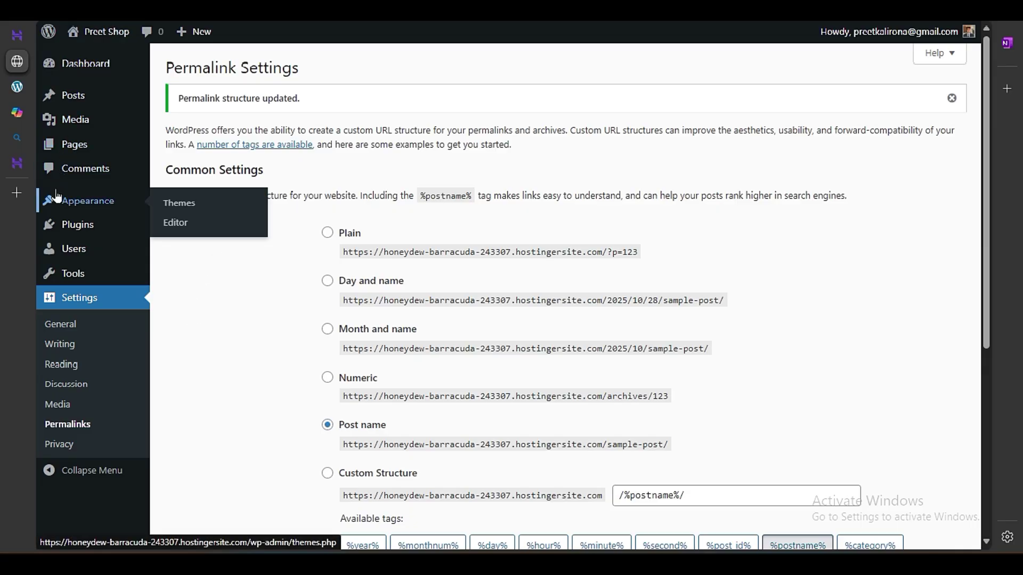
left_click(205, 201)
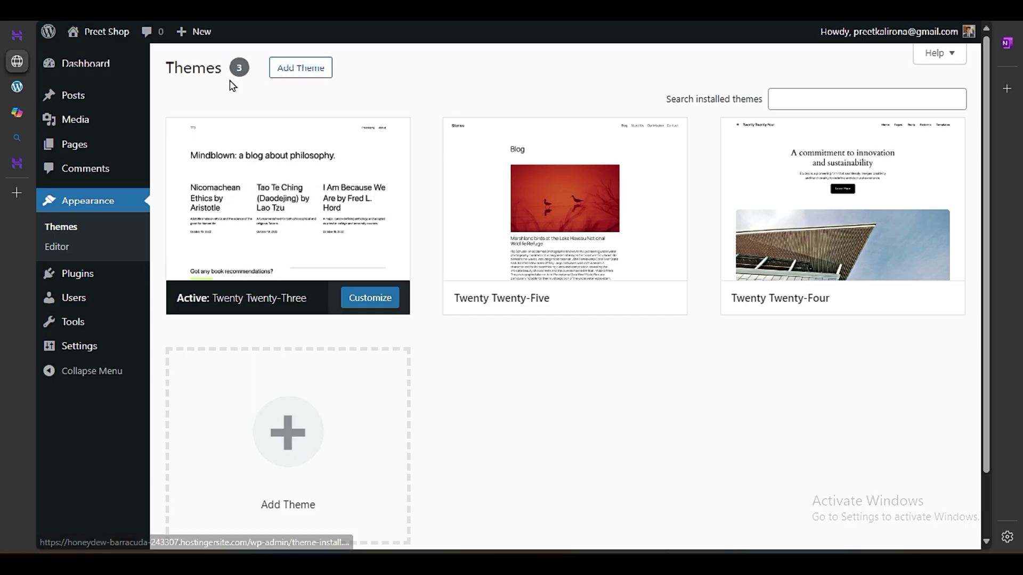
left_click(310, 74)
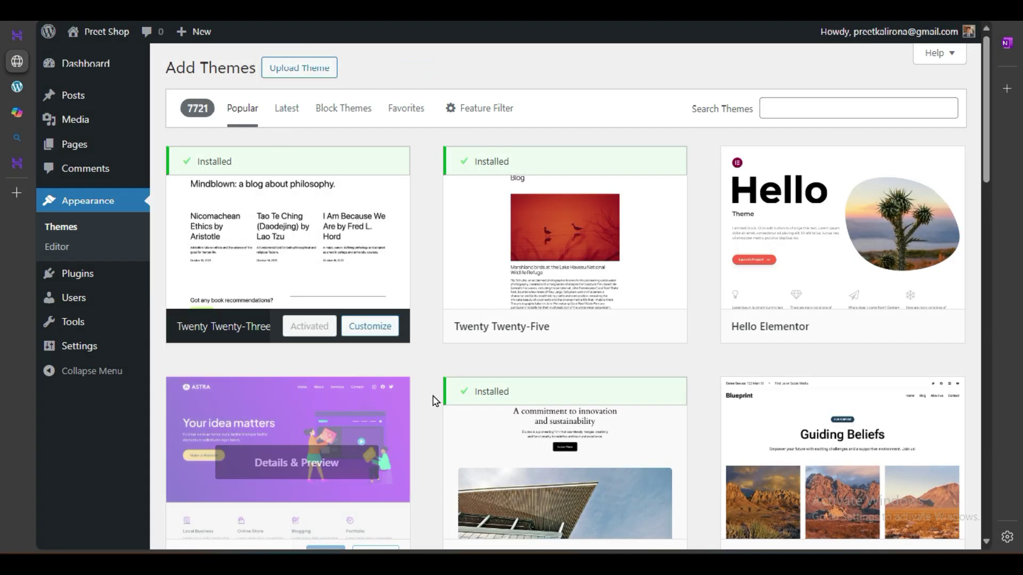
scroll(428, 429, "down", 3)
scroll(429, 429, "down", 20)
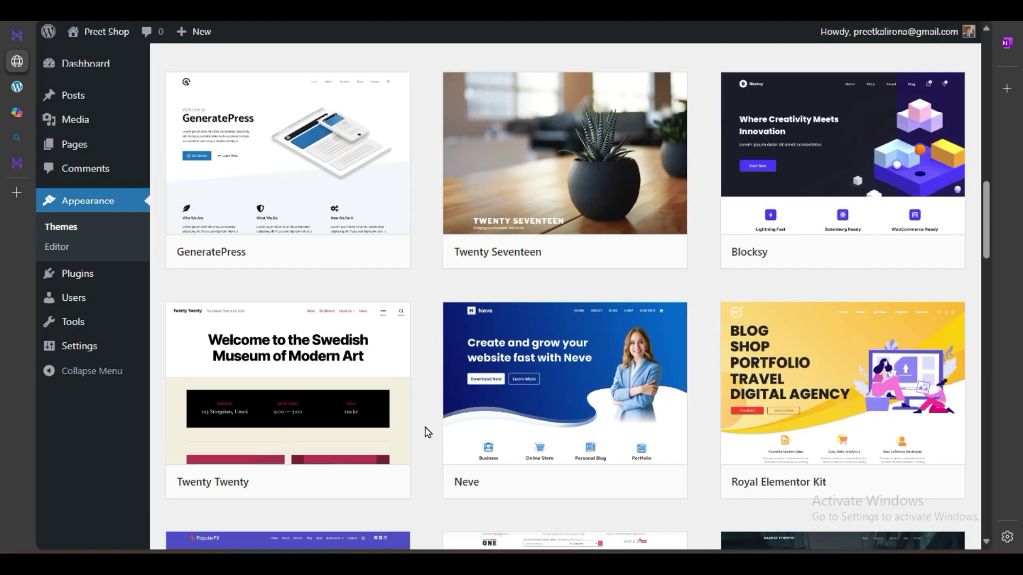
scroll(428, 433, "down", 6)
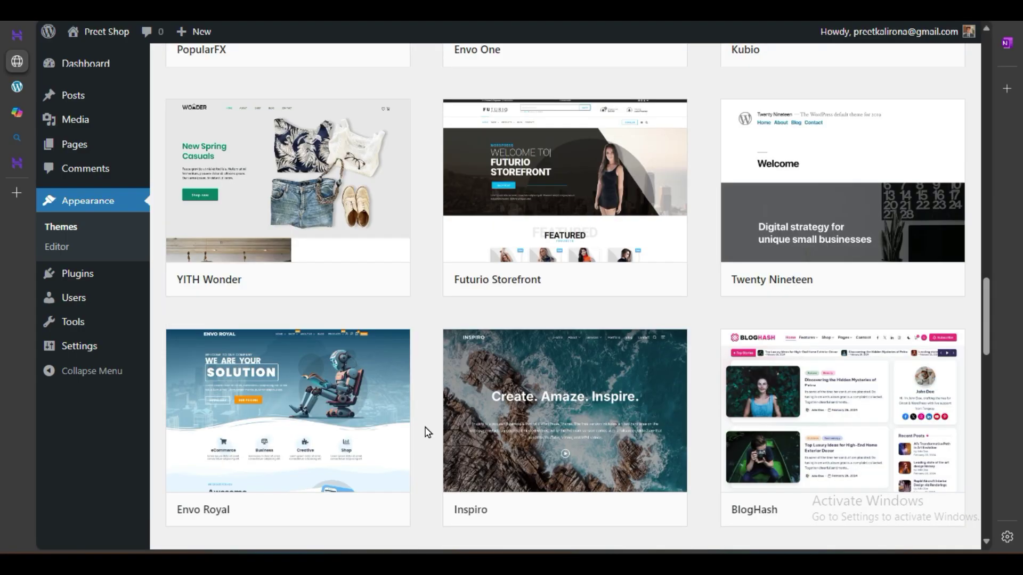
mouse_move(556, 224)
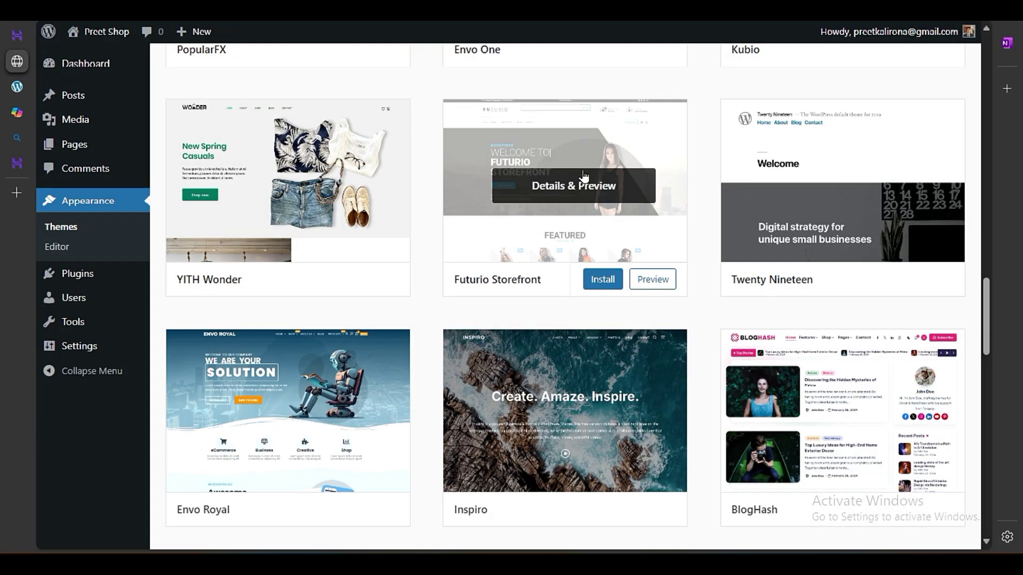
left_click(592, 280)
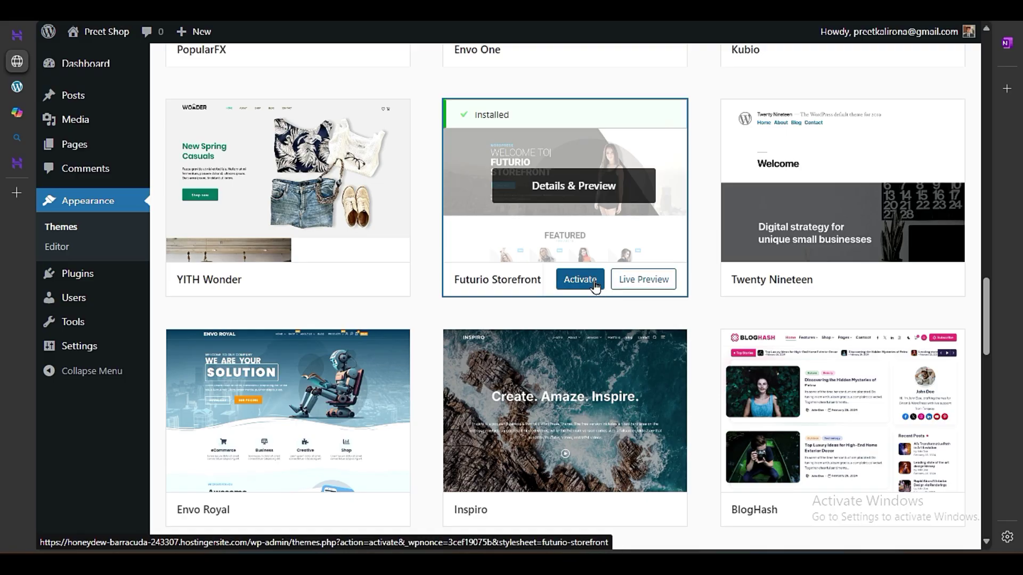
left_click(595, 286)
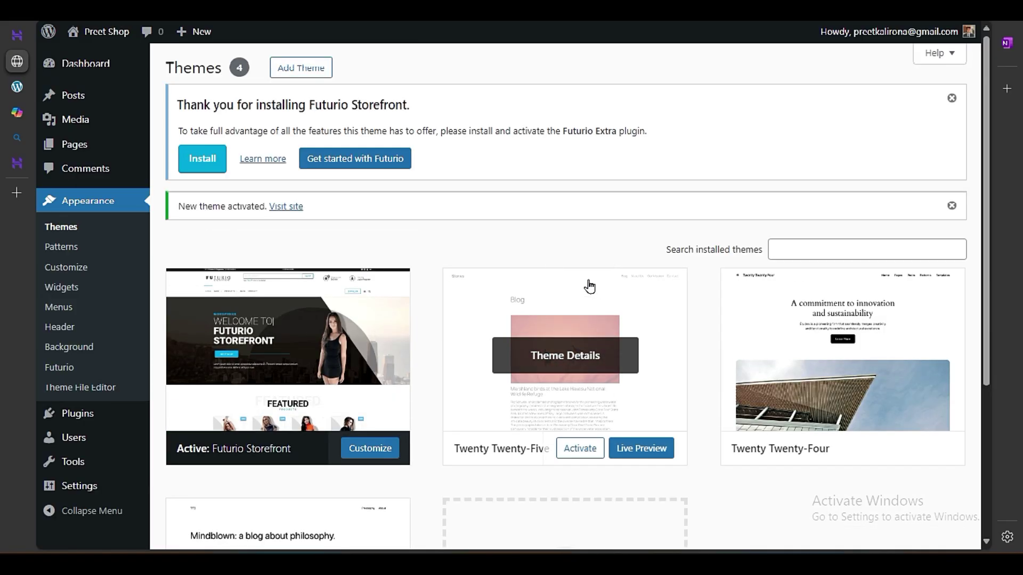
Step: Install and activate the Futurio Extra plugin recommended for the new theme
left_click_drag(179, 108, 424, 112)
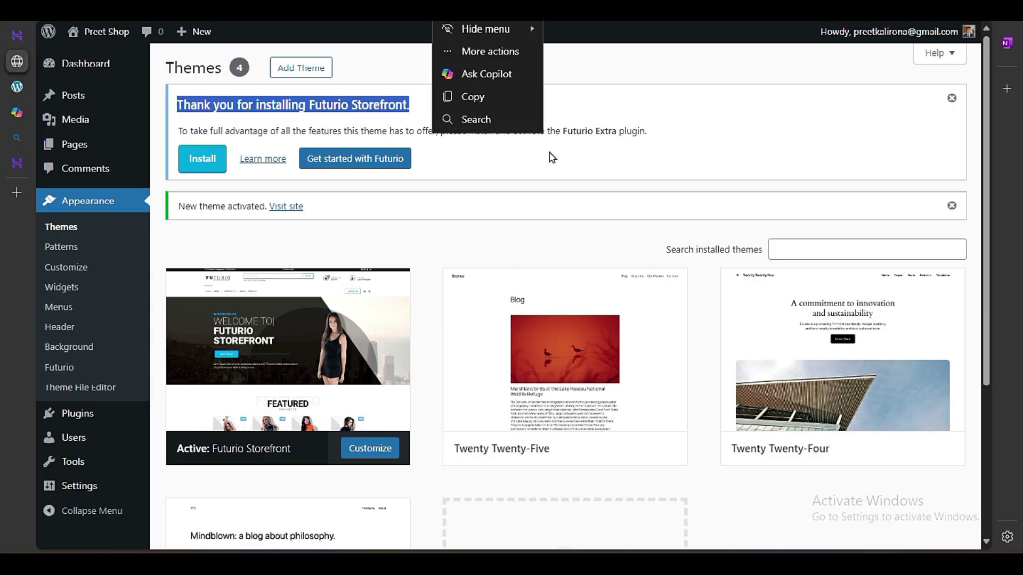
left_click(479, 131)
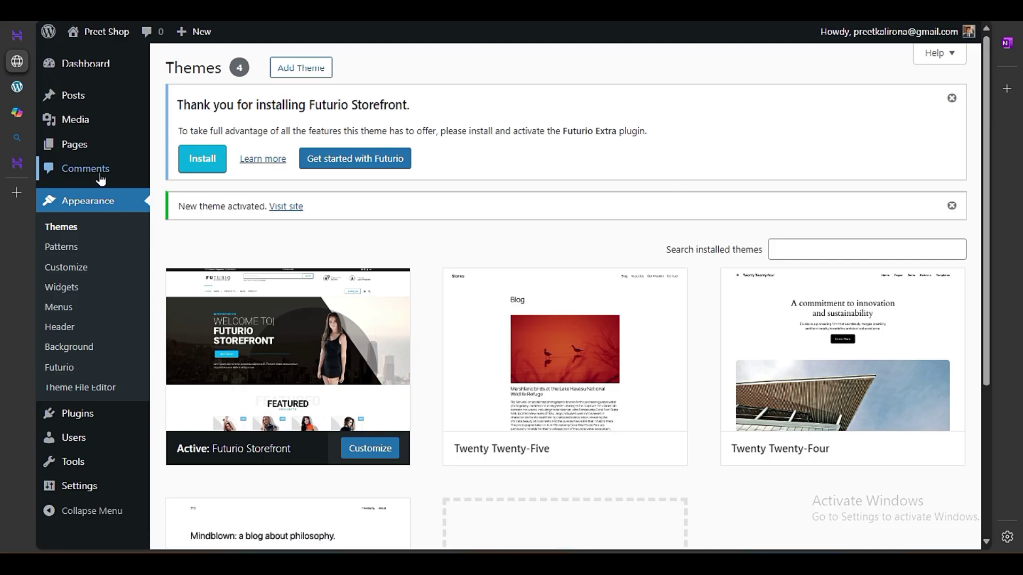
left_click(197, 167)
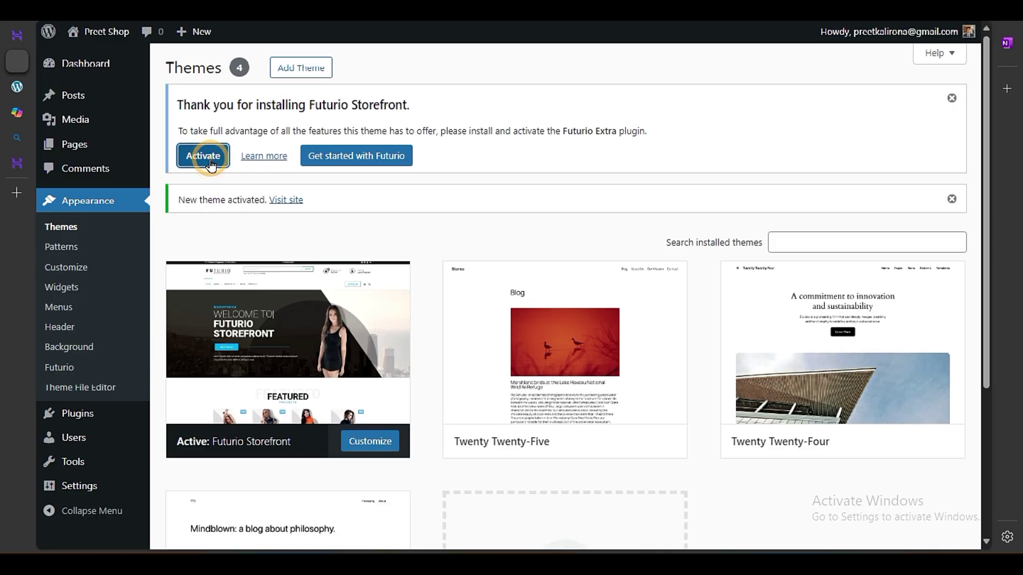
left_click(203, 156)
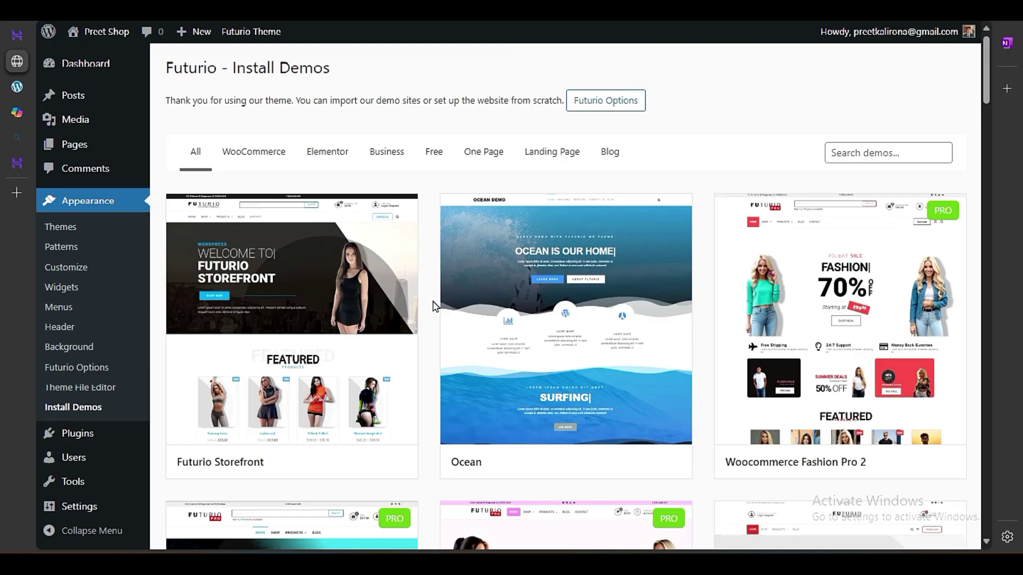
Step: Open the live preview of the Futurio Storefront demo and examine its home page down to the featured products
scroll(437, 327, "down", 3)
scroll(437, 366, "up", 3)
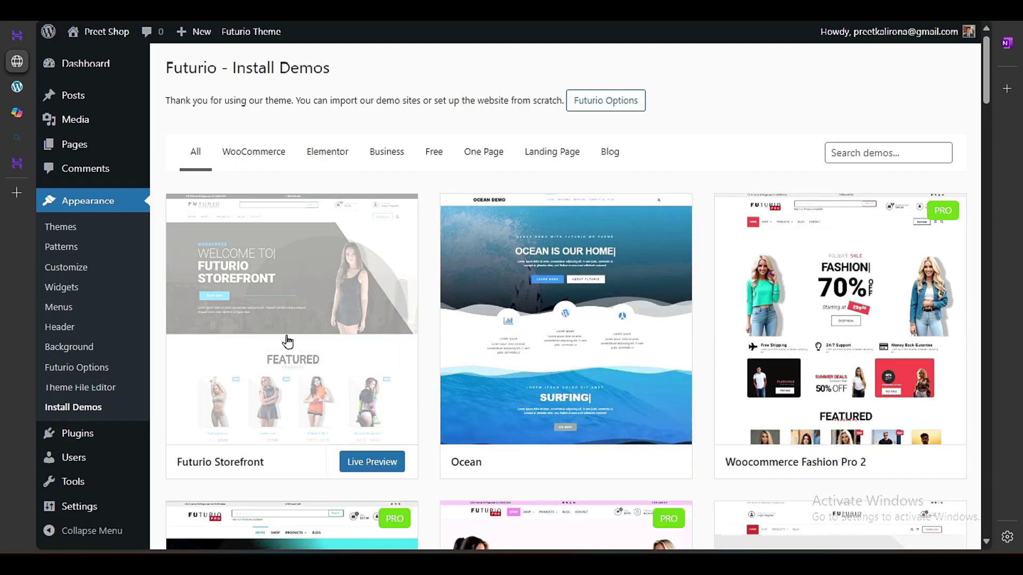
left_click(366, 461)
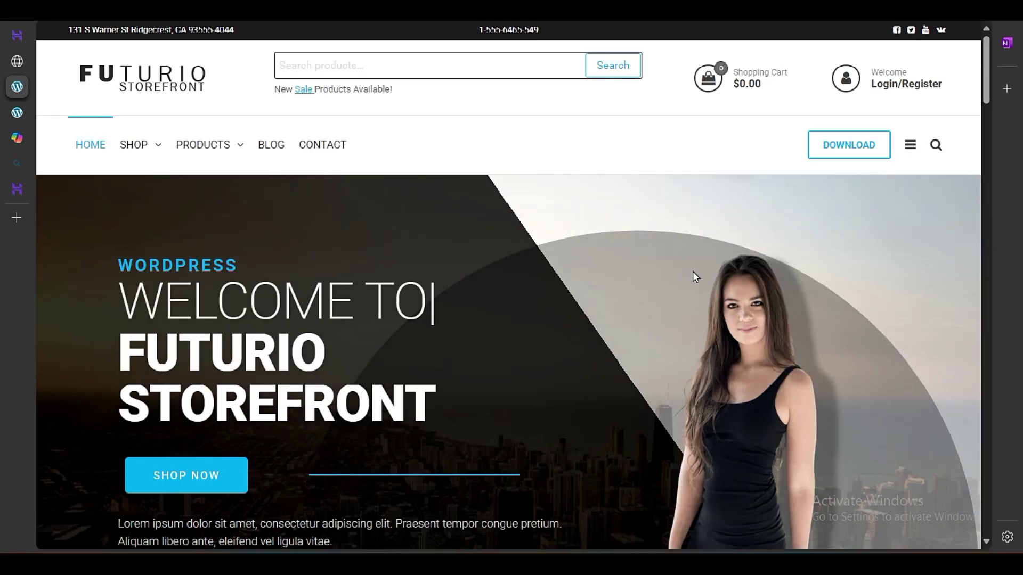
scroll(692, 271, "down", 5)
scroll(688, 278, "up", 5)
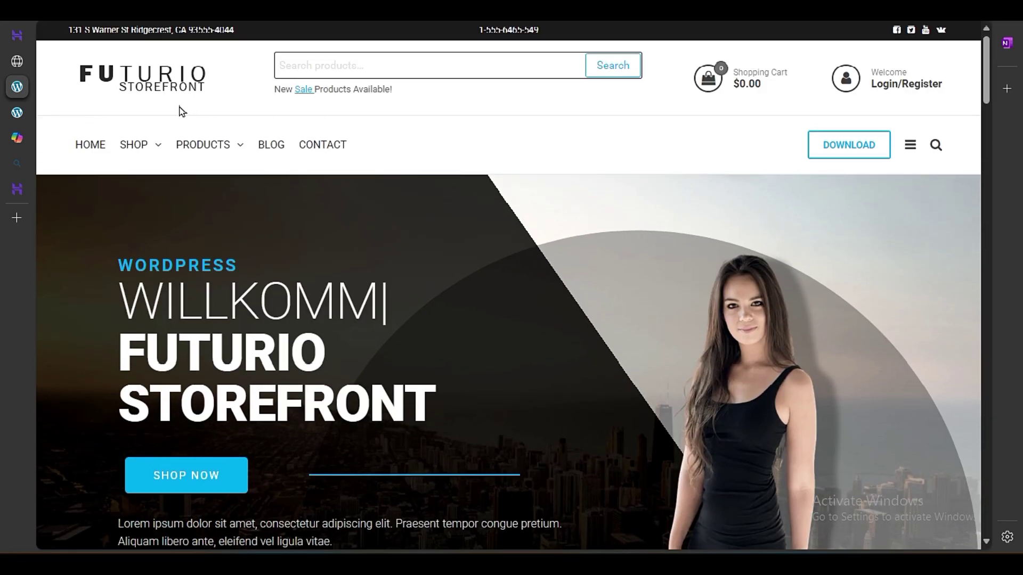
scroll(370, 253, "down", 5)
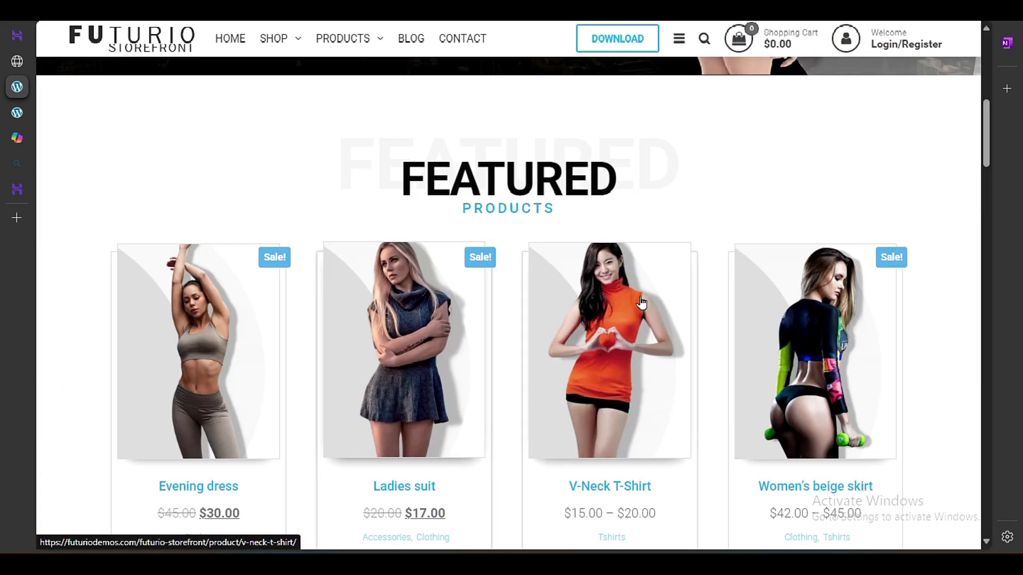
scroll(292, 383, "down", 3)
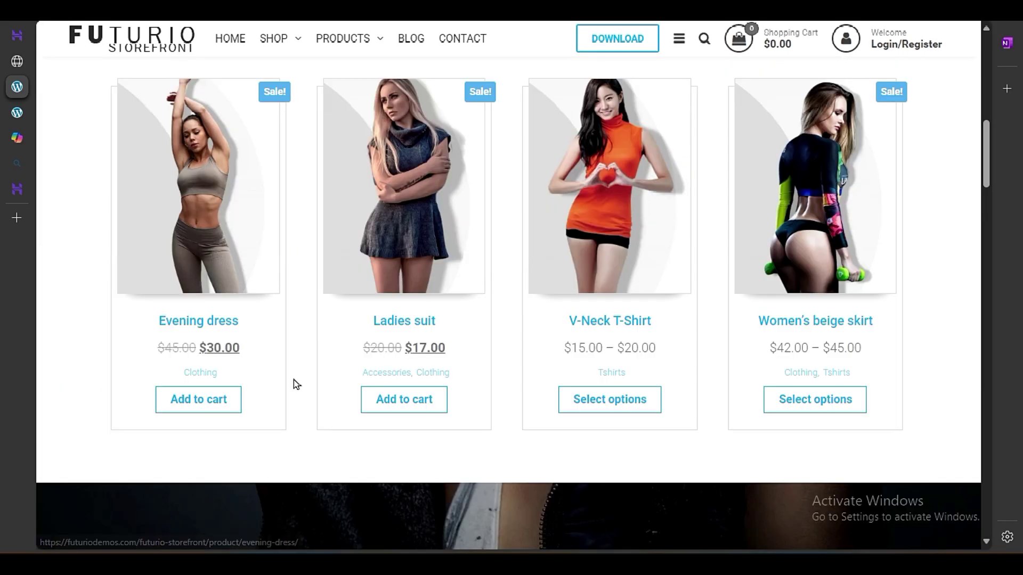
Step: Open the Evening dress product in the demo store and examine its details, description and related products
left_click(207, 215)
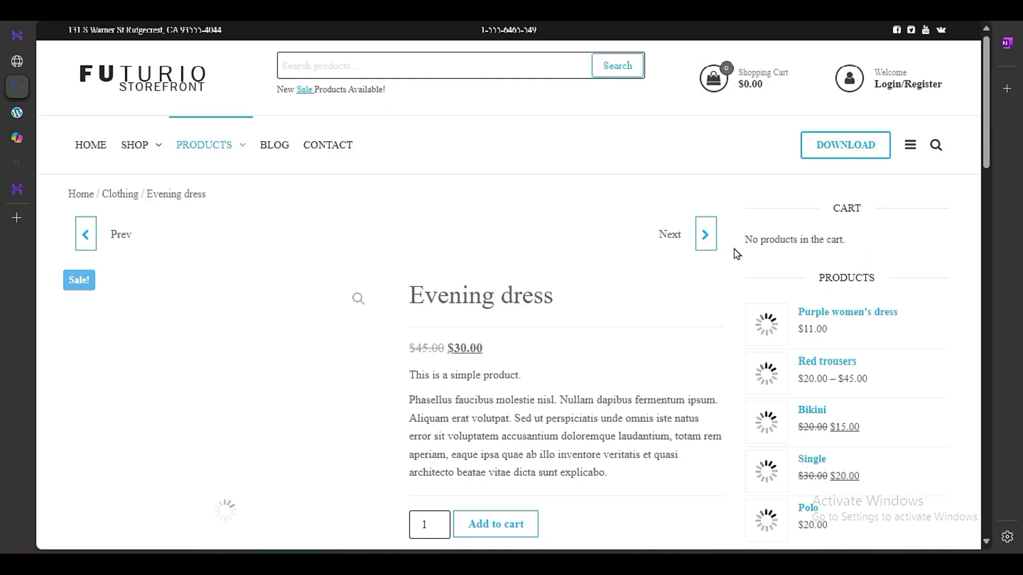
scroll(593, 351, "down", 7)
scroll(593, 352, "up", 7)
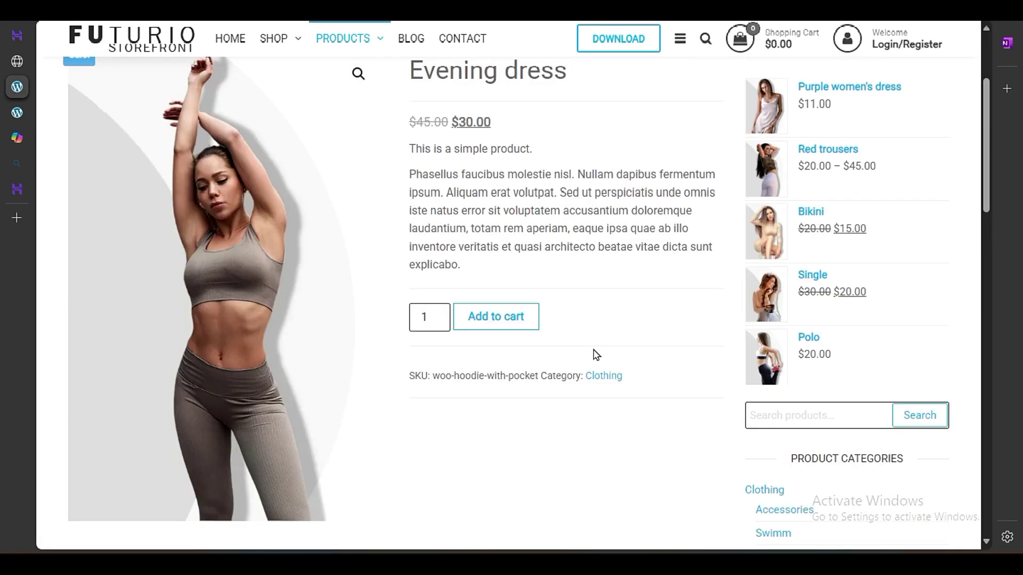
scroll(803, 313, "down", 17)
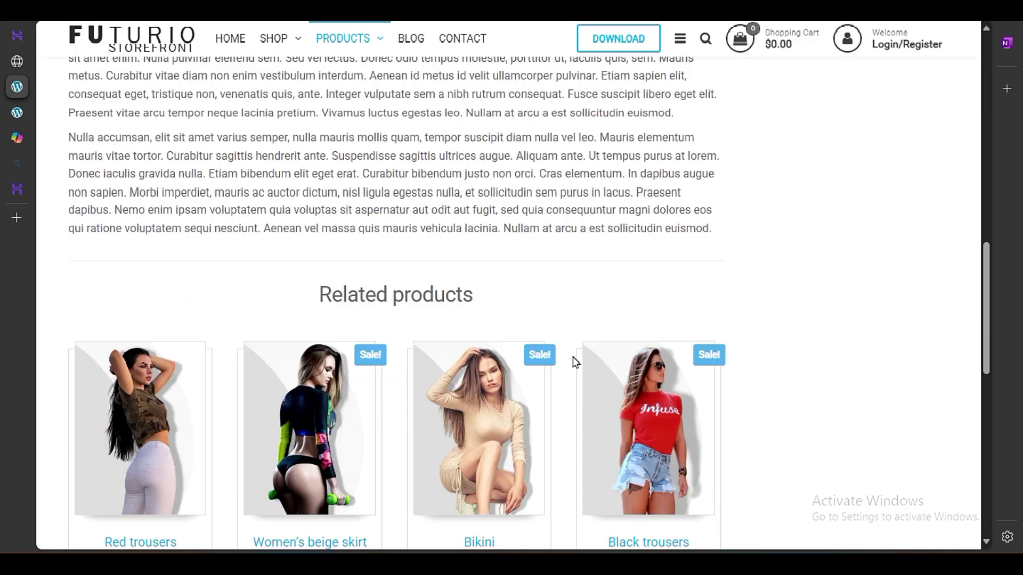
scroll(430, 333, "down", 6)
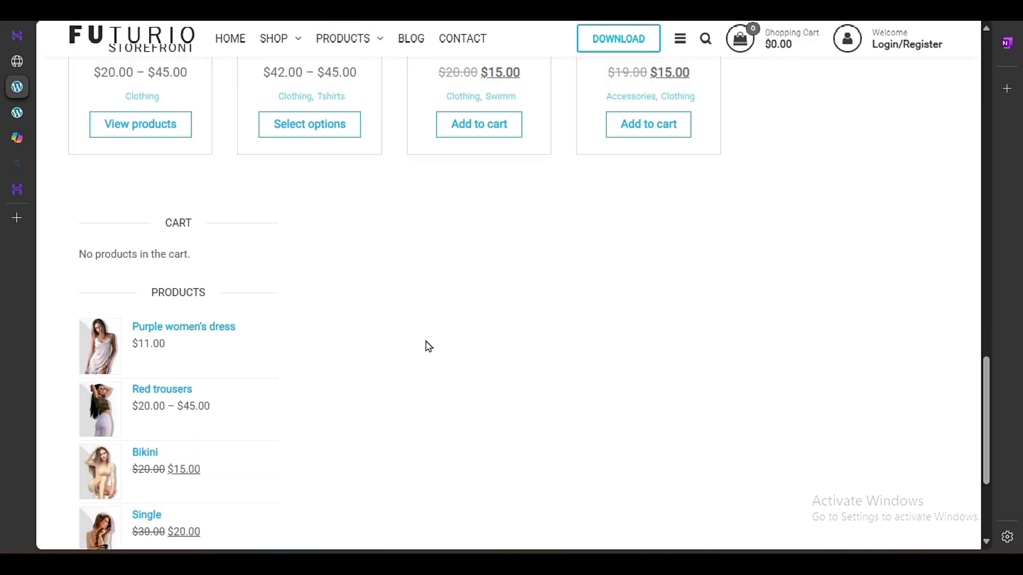
scroll(429, 349, "down", 4)
scroll(428, 348, "up", 20)
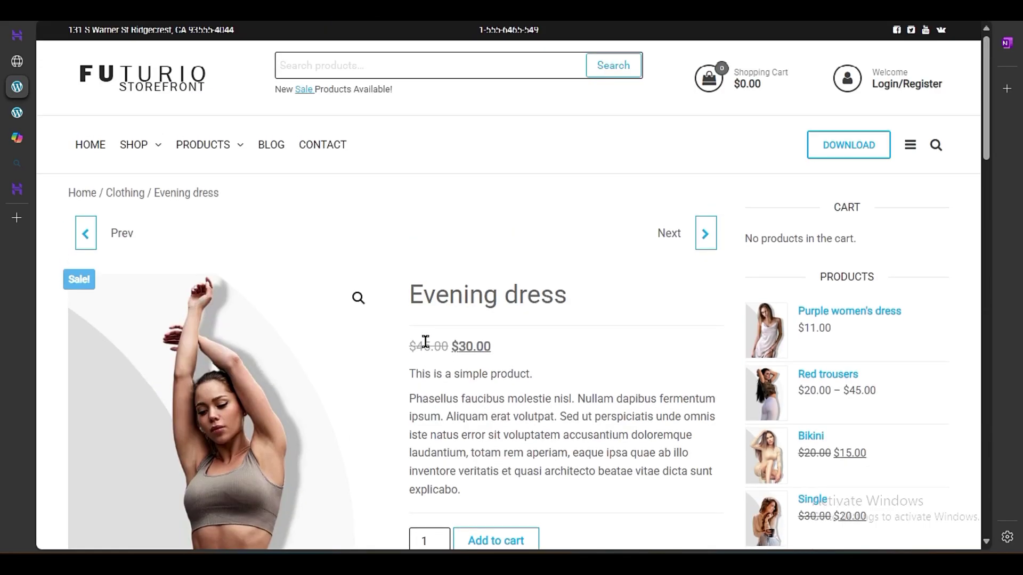
Step: Look through the demo's blog page, then return to its home page and check the featured products and shopping cart
left_click(138, 85)
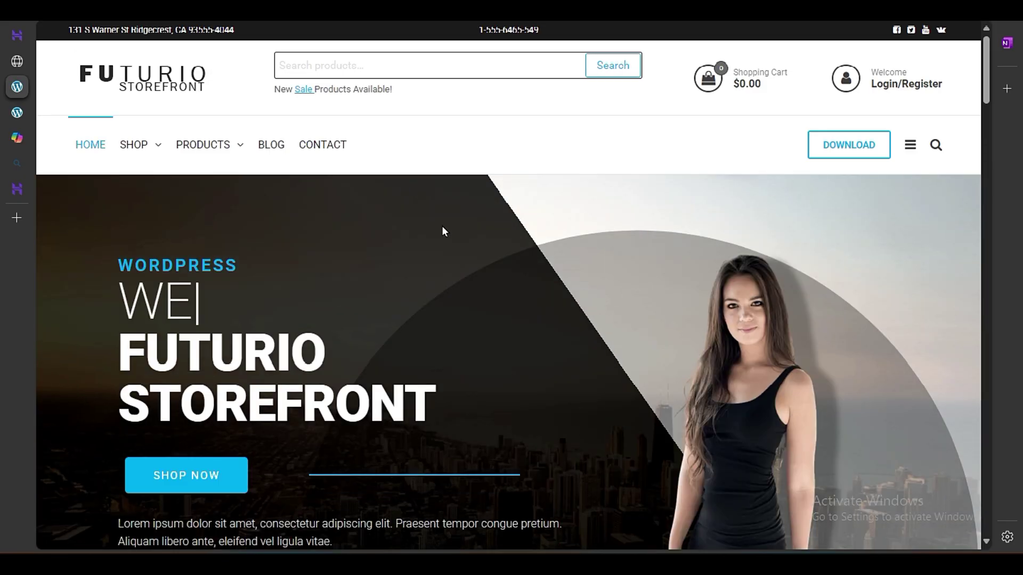
left_click(292, 155)
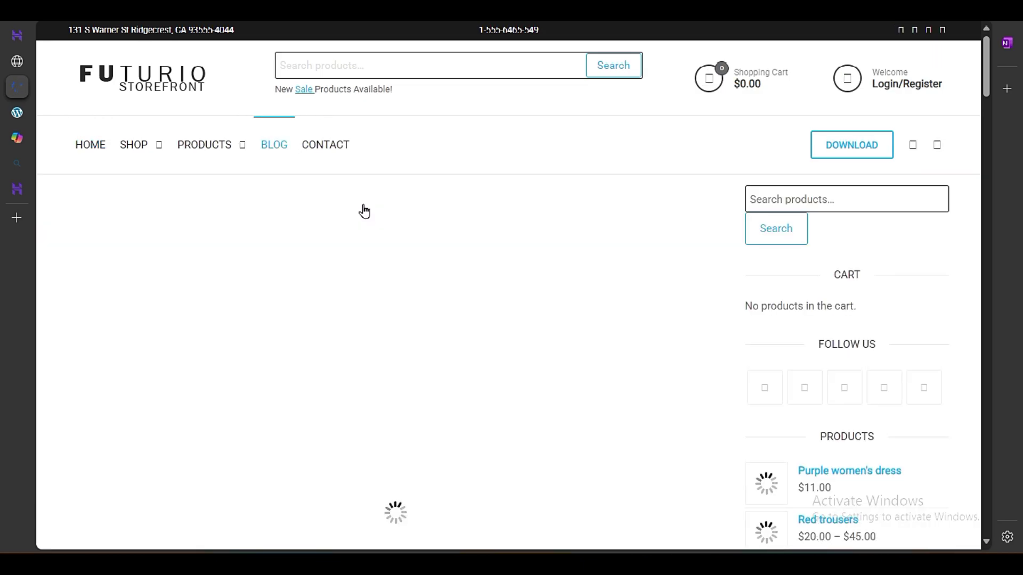
scroll(628, 262, "down", 10)
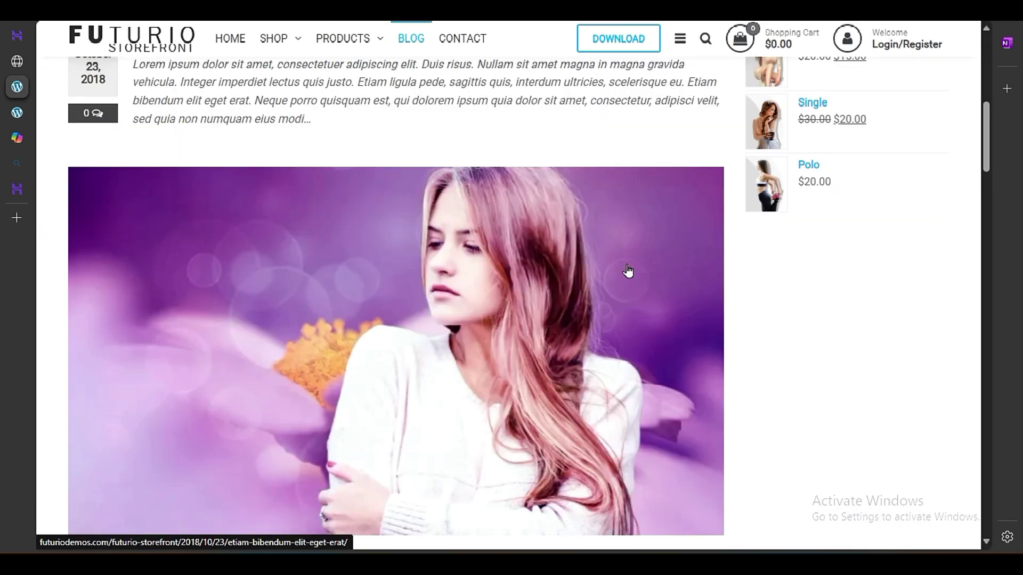
scroll(623, 279, "up", 10)
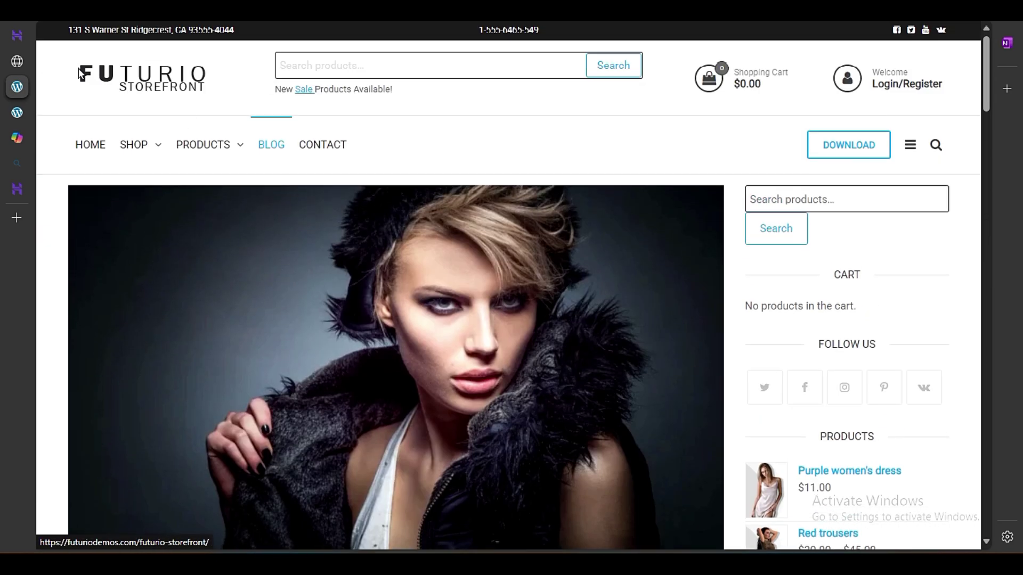
mouse_move(133, 145)
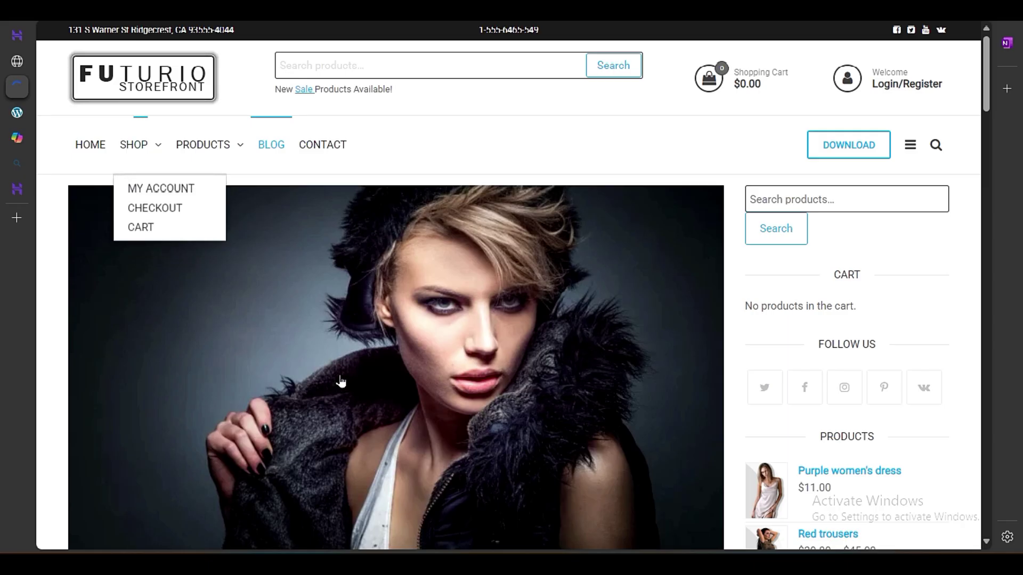
scroll(424, 339, "down", 10)
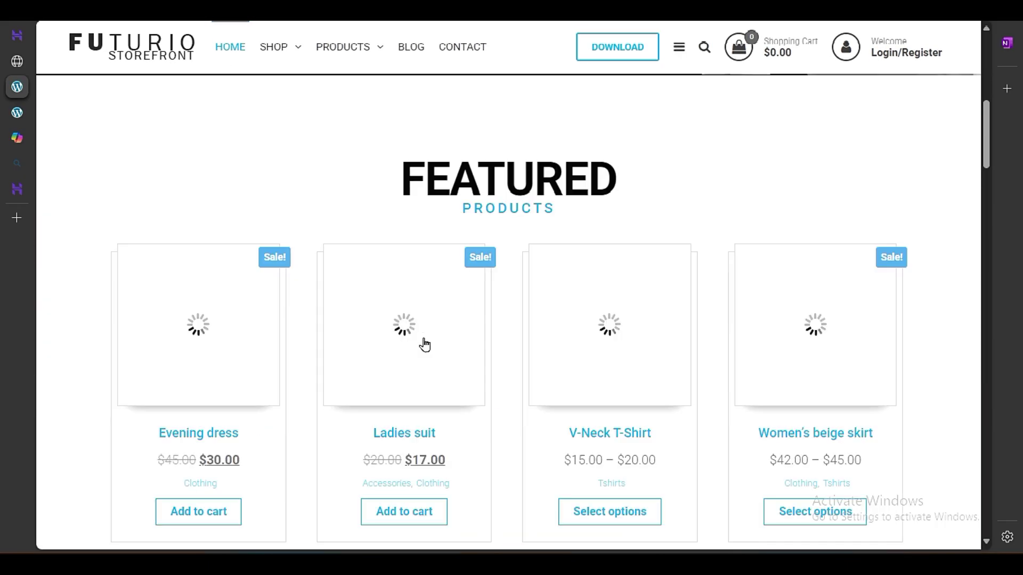
scroll(432, 347, "up", 10)
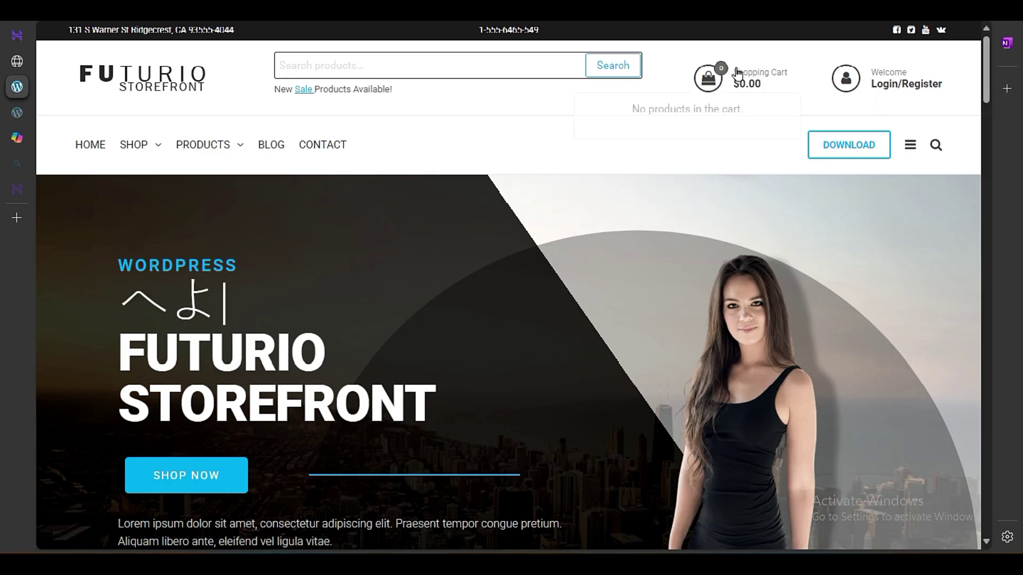
Step: Open the demo store's My account page and examine its login form
left_click(895, 86)
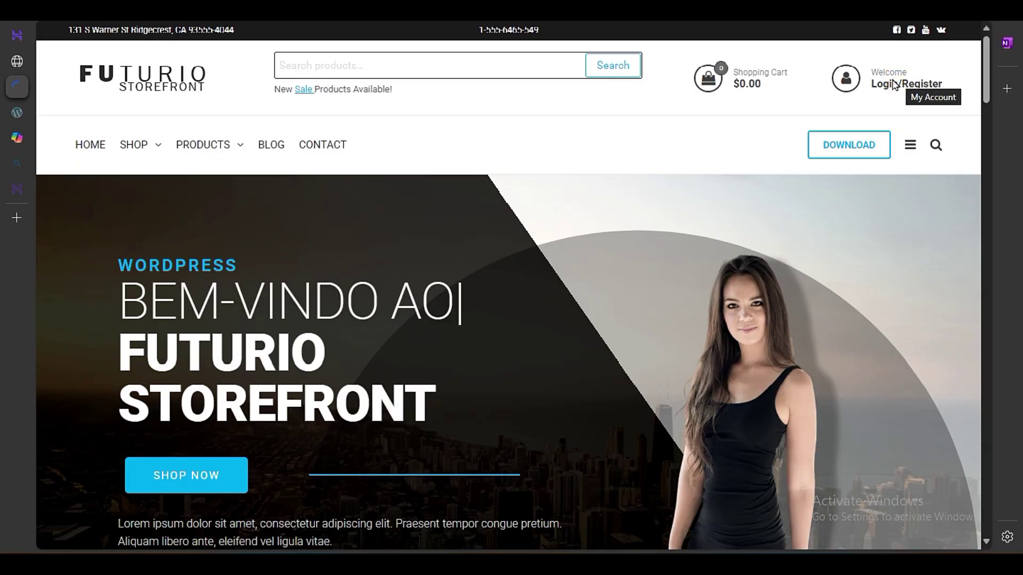
scroll(611, 178, "down", 6)
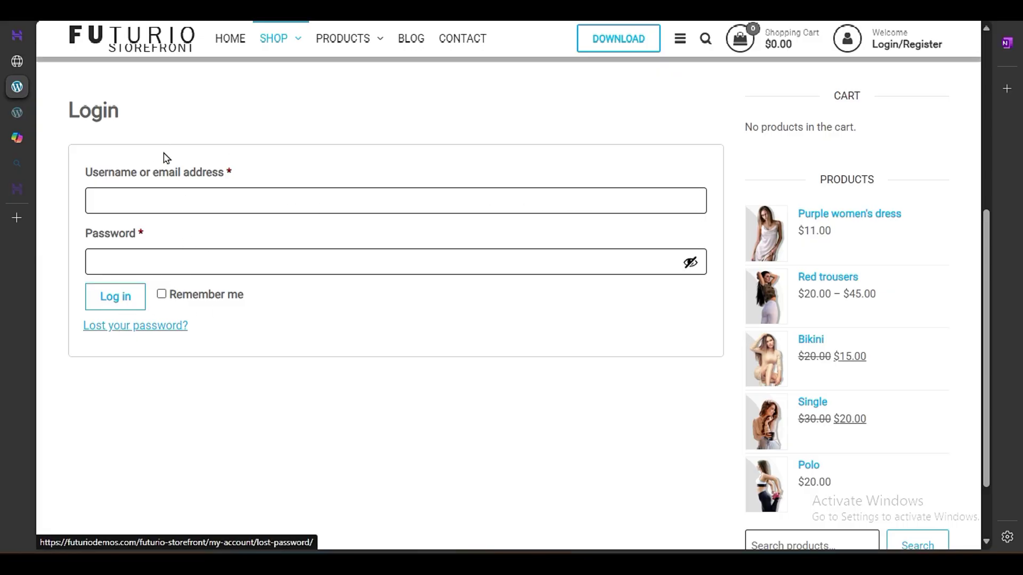
scroll(177, 305, "up", 3)
scroll(179, 305, "down", 3)
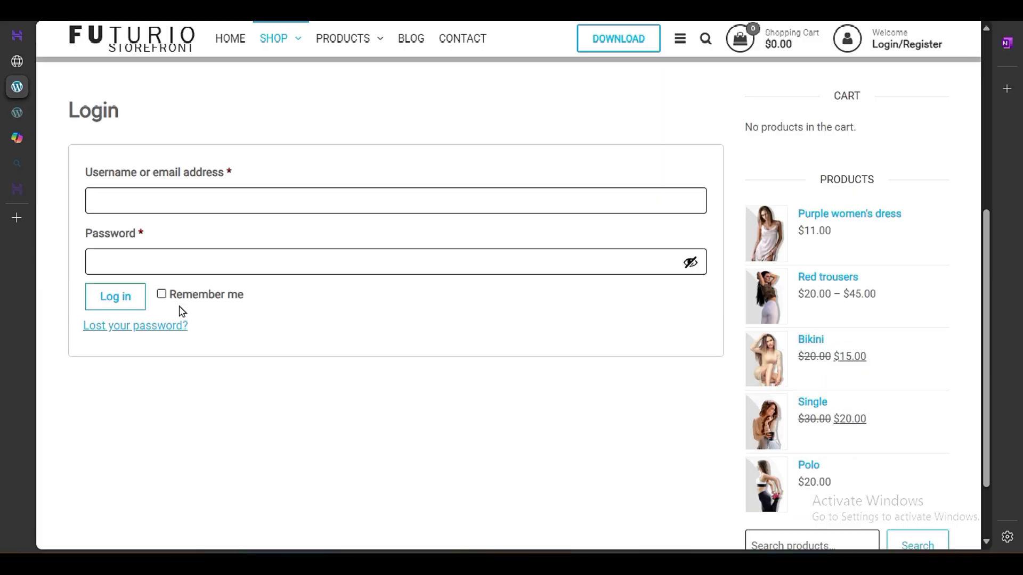
scroll(442, 313, "up", 7)
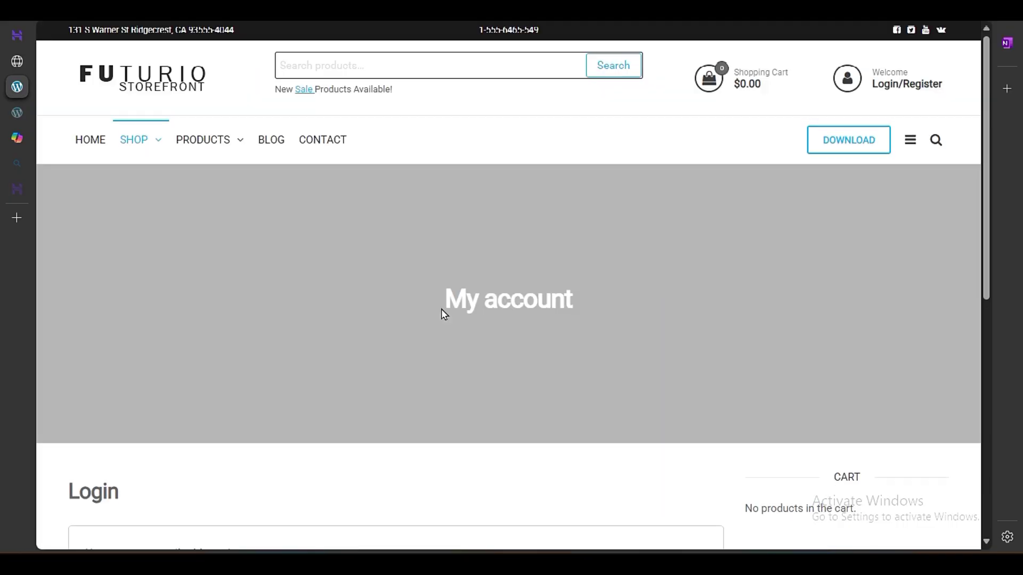
Step: Return to the Futurio Storefront demo's home page and examine all its sections down to the contact details and map
left_click(129, 81)
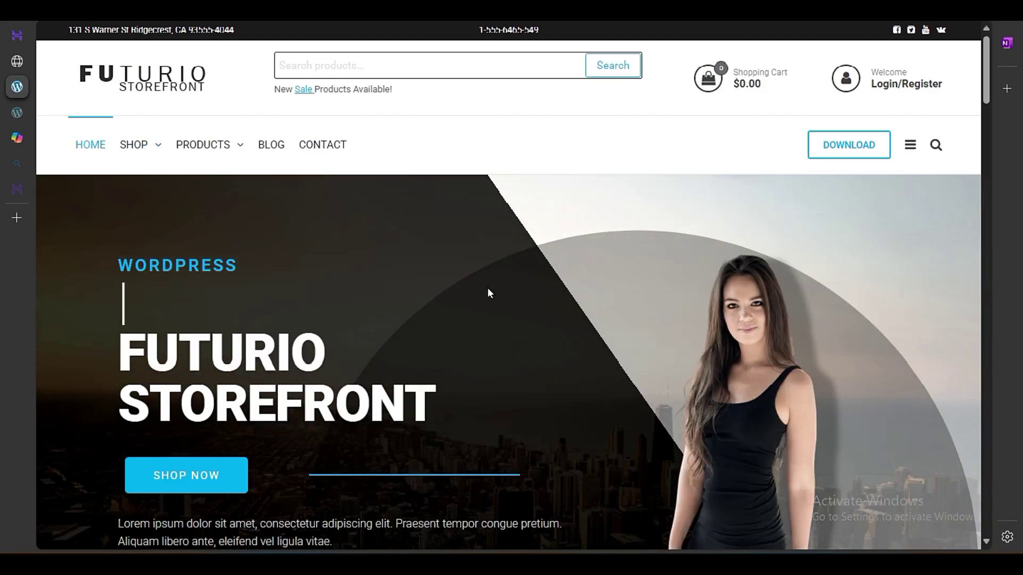
scroll(486, 296, "down", 15)
scroll(479, 290, "up", 3)
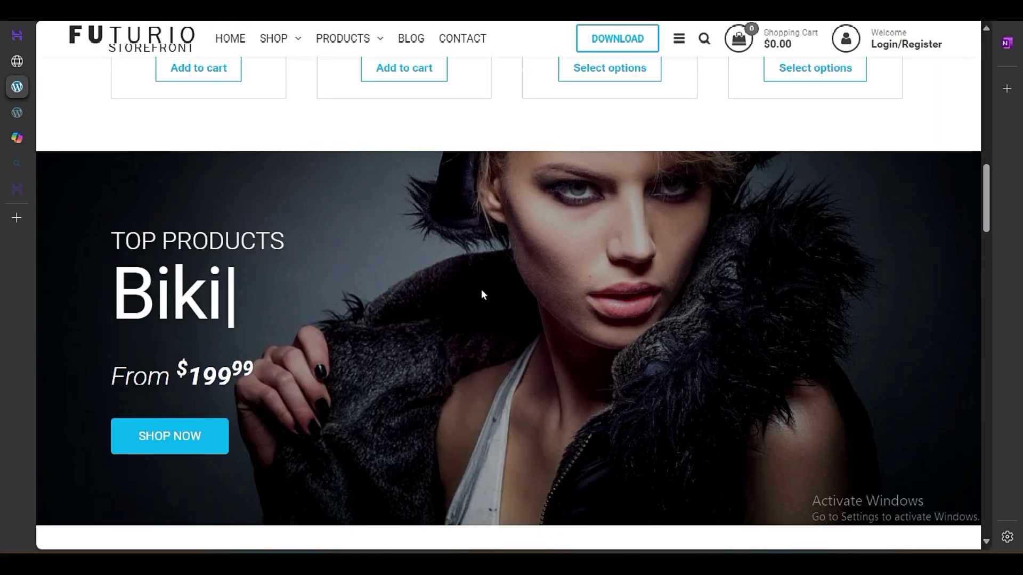
scroll(445, 343, "down", 6)
scroll(664, 284, "up", 3)
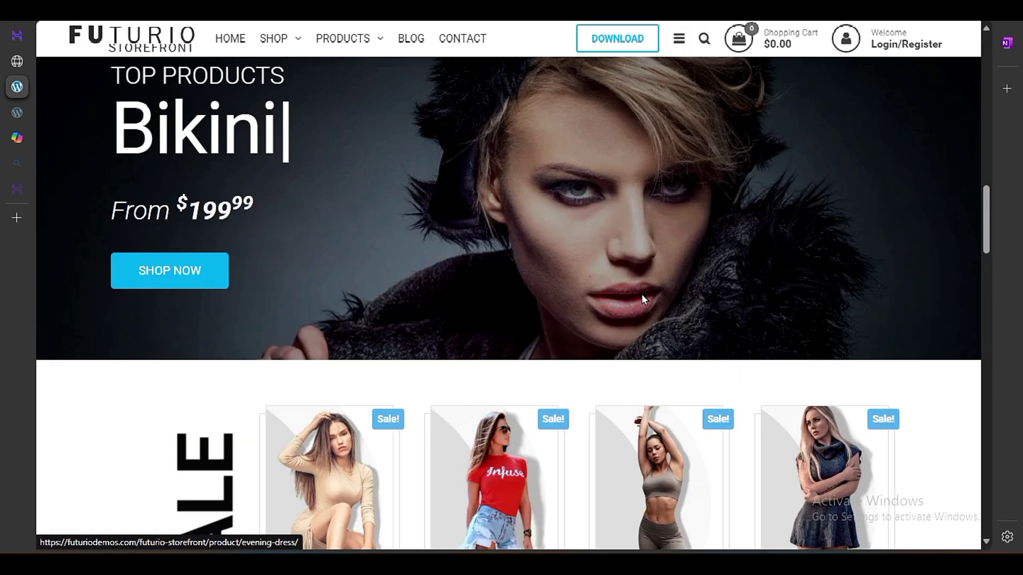
scroll(486, 250, "down", 9)
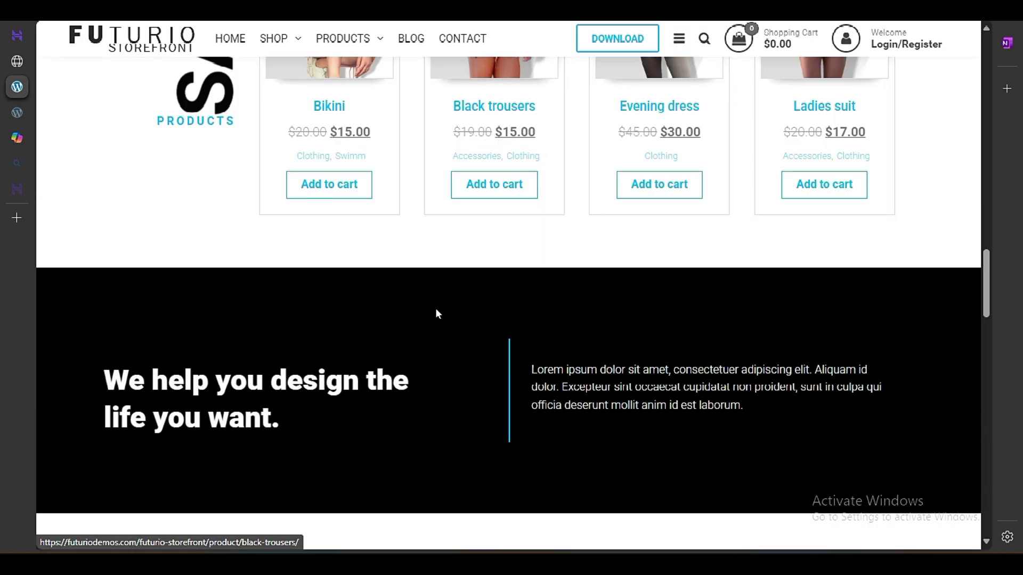
scroll(429, 318, "down", 3)
scroll(655, 304, "down", 3)
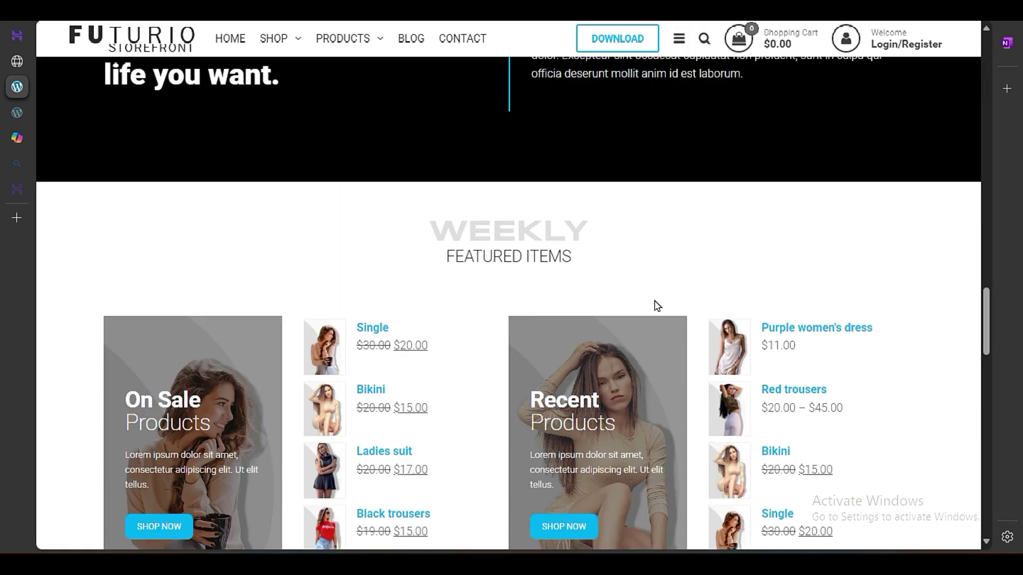
scroll(612, 346, "down", 3)
scroll(370, 368, "down", 9)
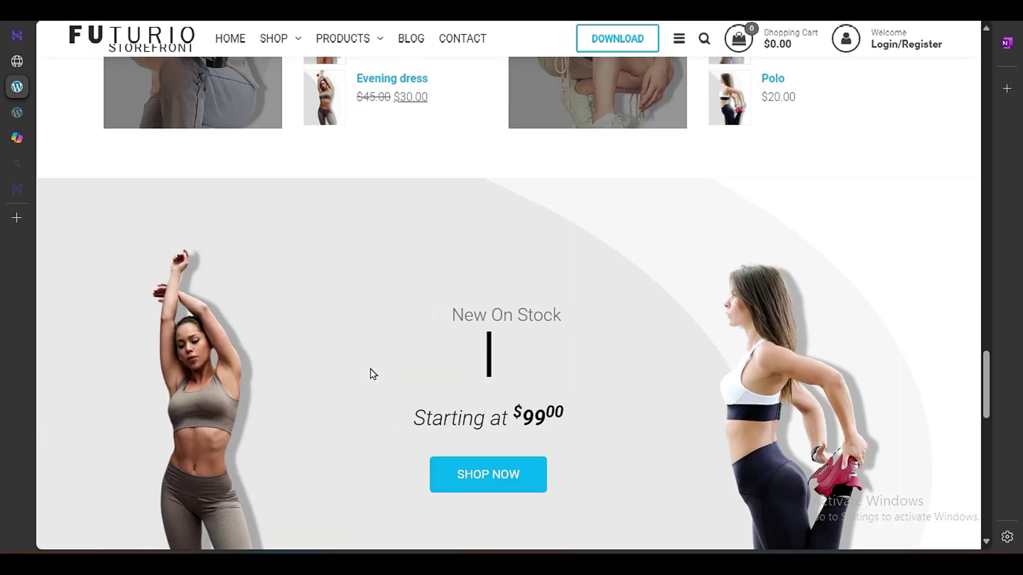
scroll(372, 372, "down", 9)
scroll(373, 374, "down", 5)
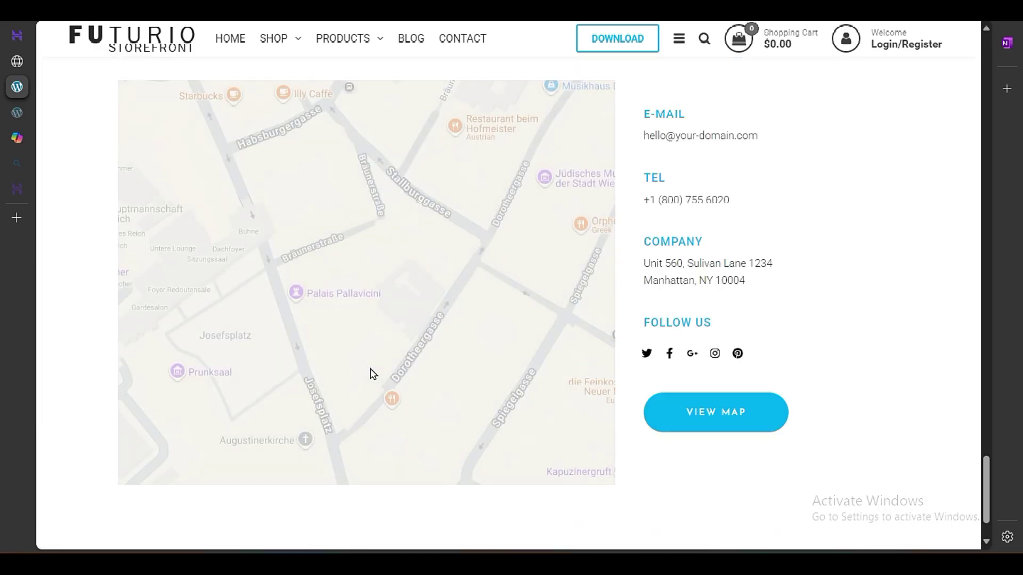
scroll(426, 441, "up", 20)
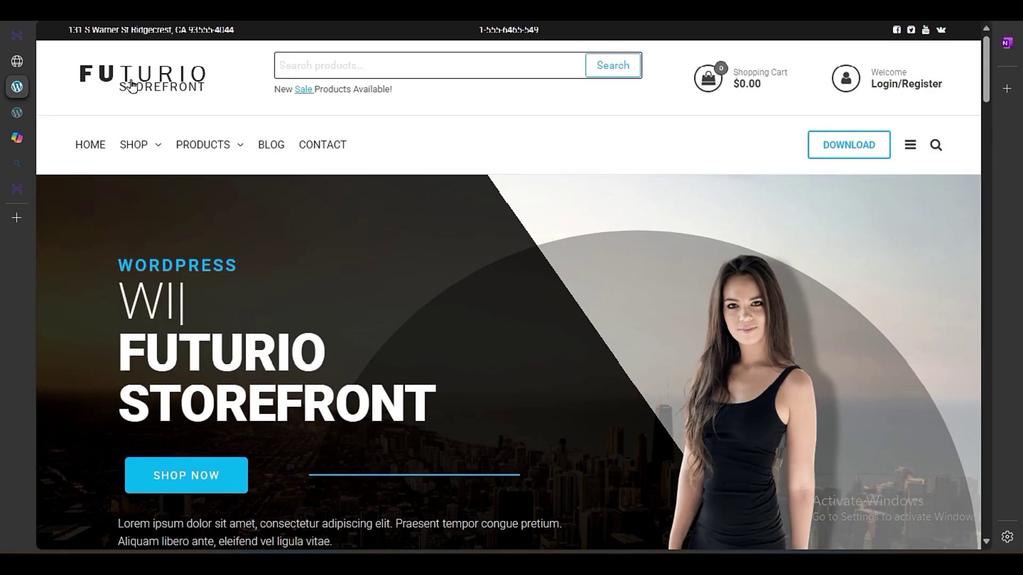
Step: Return to the Install Demos page in WordPress and look through the available free and PRO store demos
left_click(16, 62)
mouse_move(341, 296)
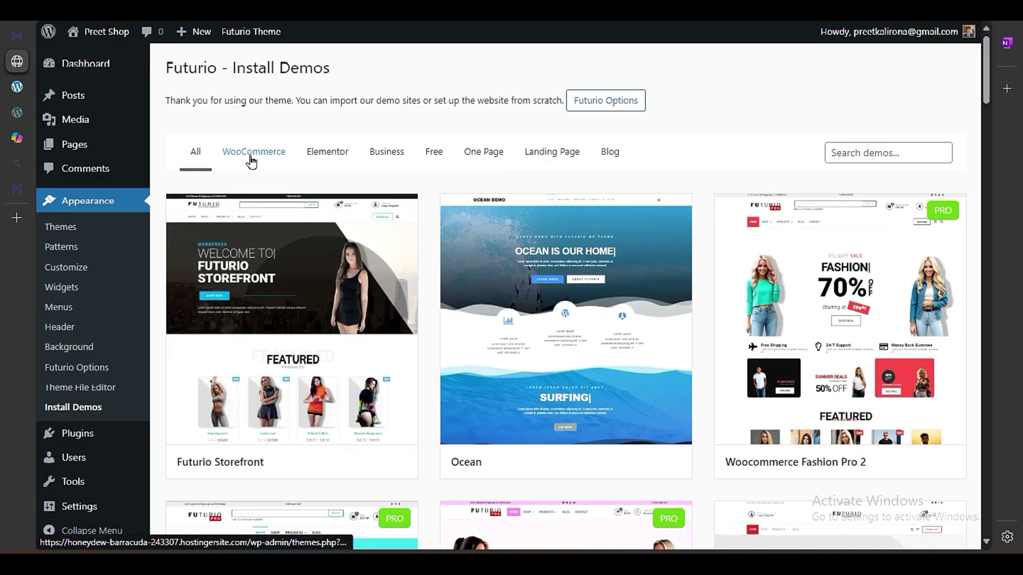
scroll(427, 335, "down", 3)
scroll(428, 335, "down", 3)
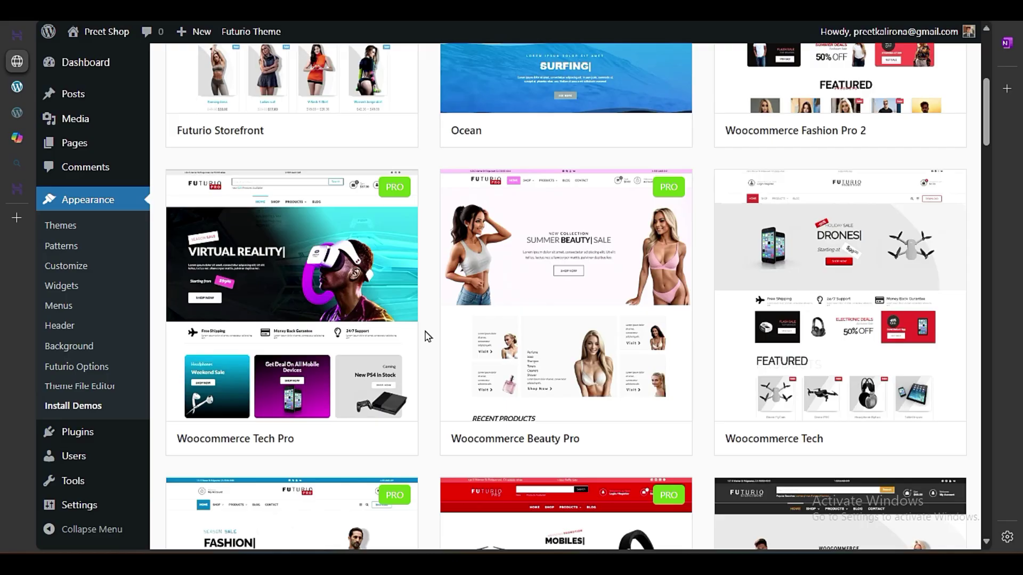
scroll(427, 335, "up", 6)
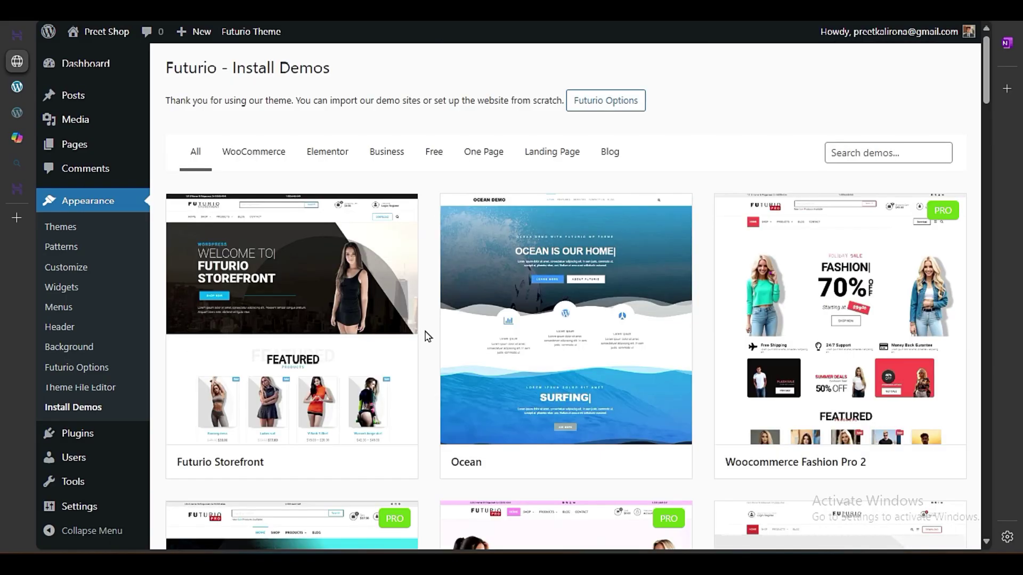
scroll(428, 336, "down", 7)
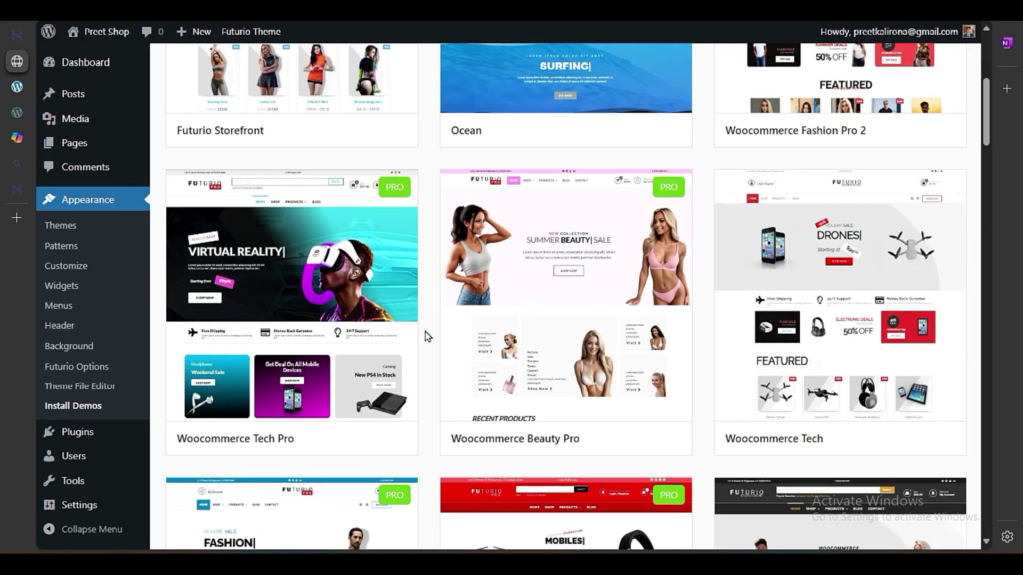
scroll(427, 336, "up", 4)
scroll(427, 336, "up", 3)
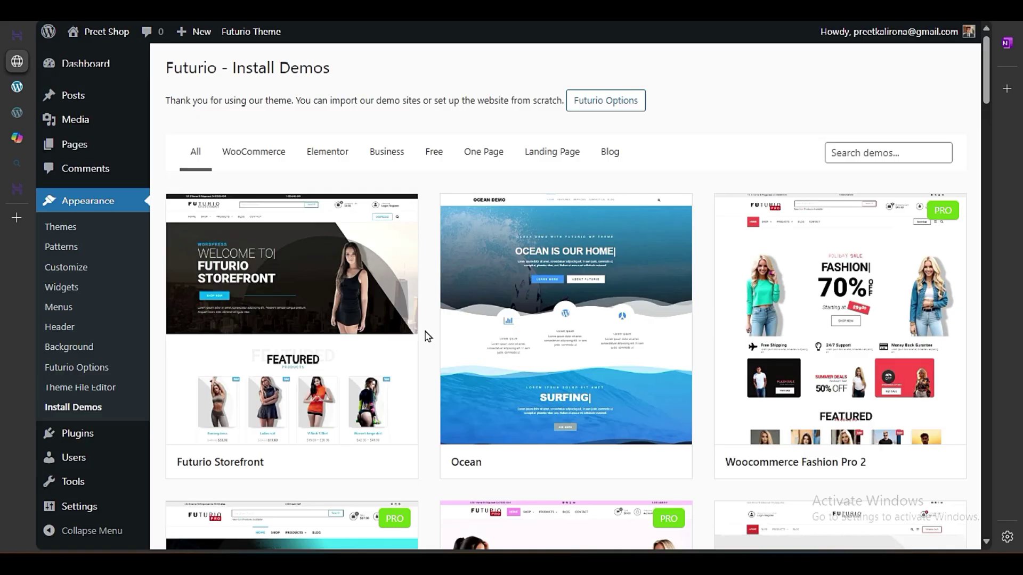
scroll(428, 335, "down", 6)
Step: Open the live preview of the Woocommerce Tech demo and examine its home page from the banner to the footer
mouse_move(938, 298)
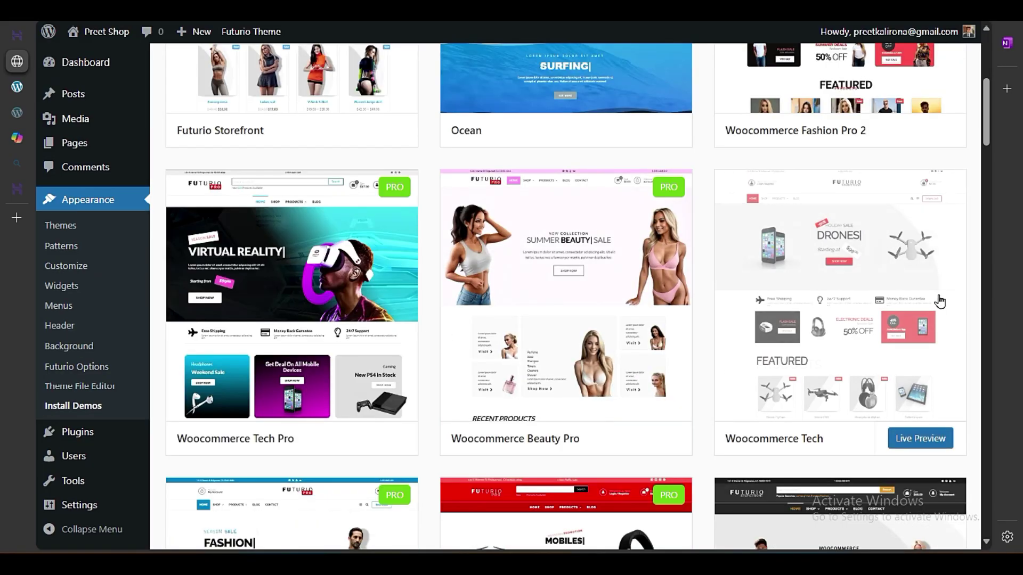
left_click(931, 437)
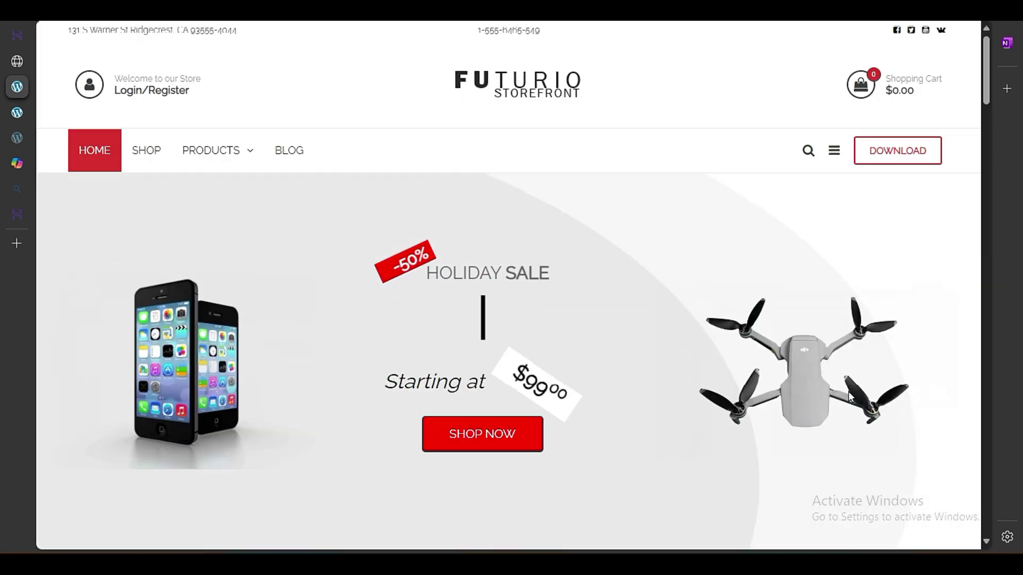
scroll(499, 287, "down", 10)
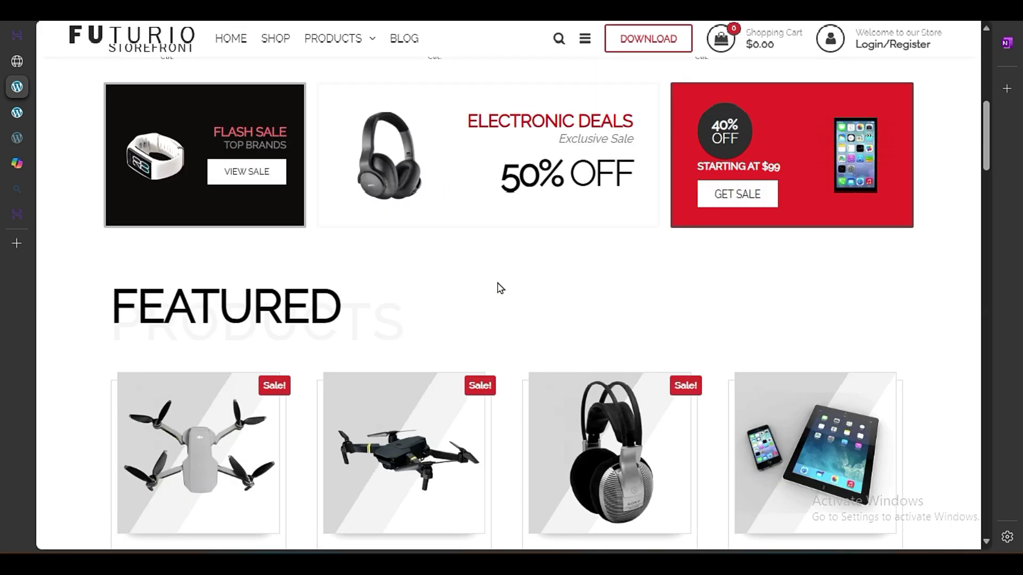
scroll(500, 288, "down", 3)
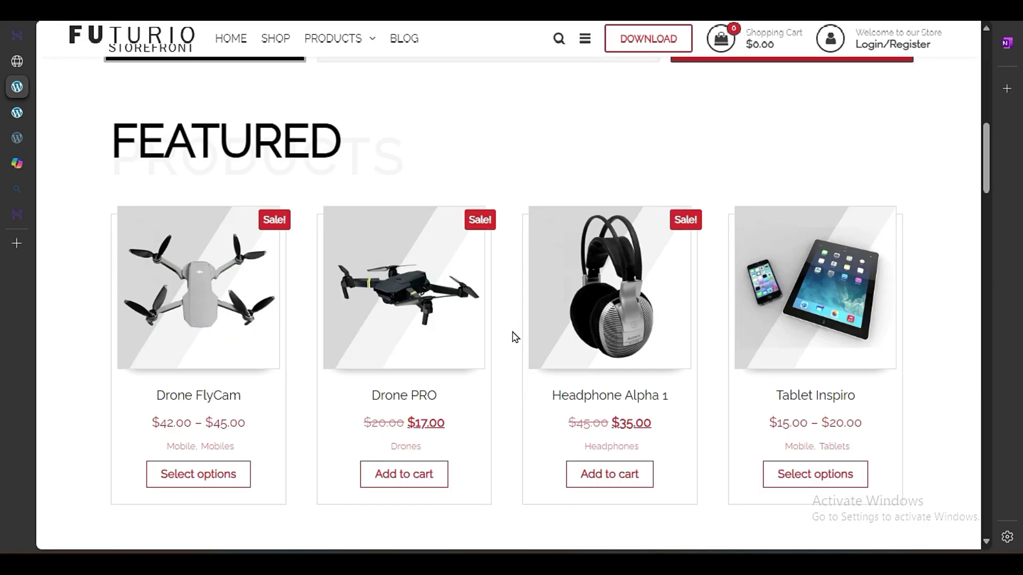
scroll(514, 336, "down", 12)
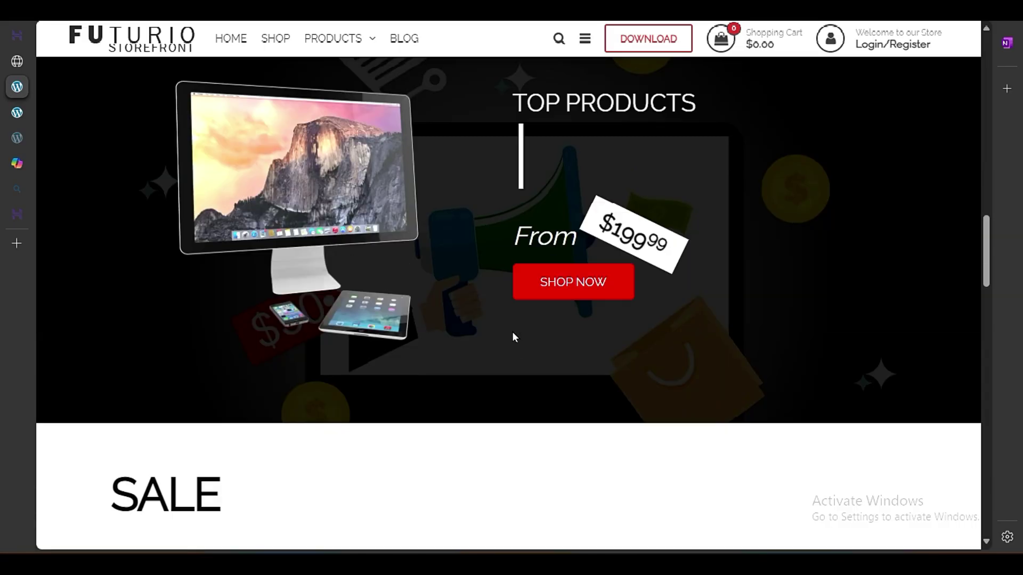
scroll(512, 335, "down", 10)
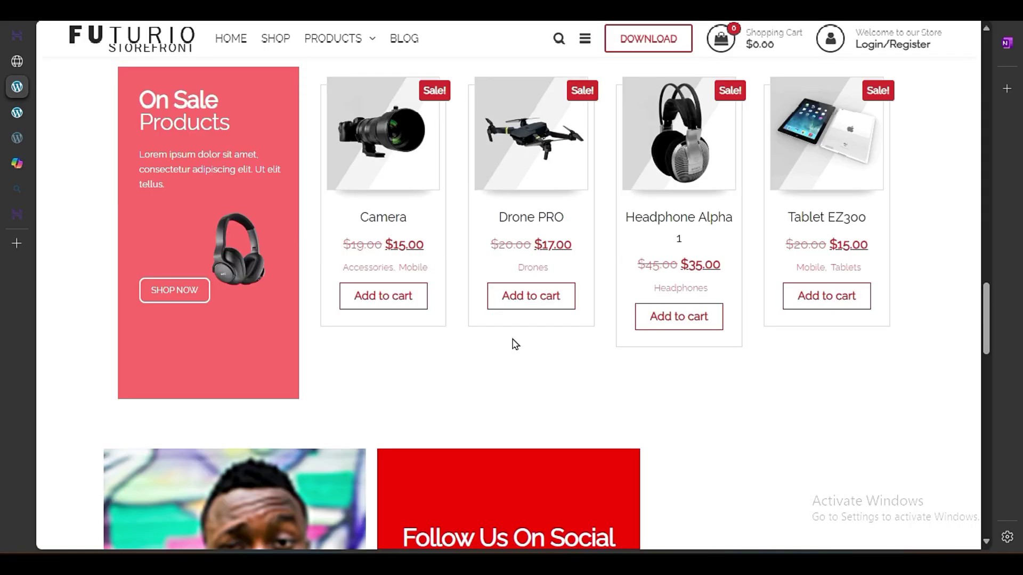
scroll(512, 338, "down", 12)
scroll(512, 344, "down", 12)
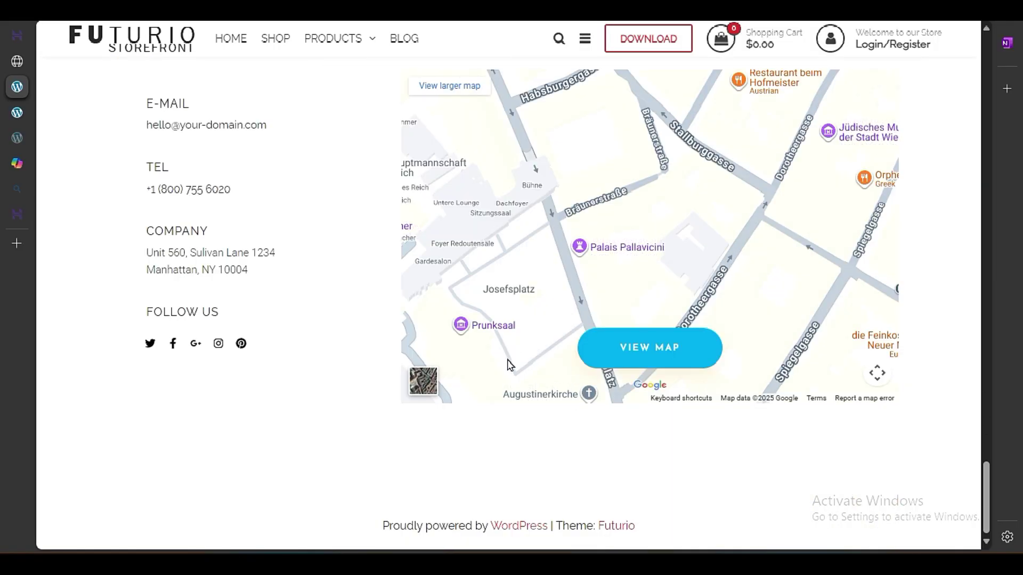
scroll(512, 368, "up", 20)
scroll(513, 373, "up", 10)
mouse_move(17, 61)
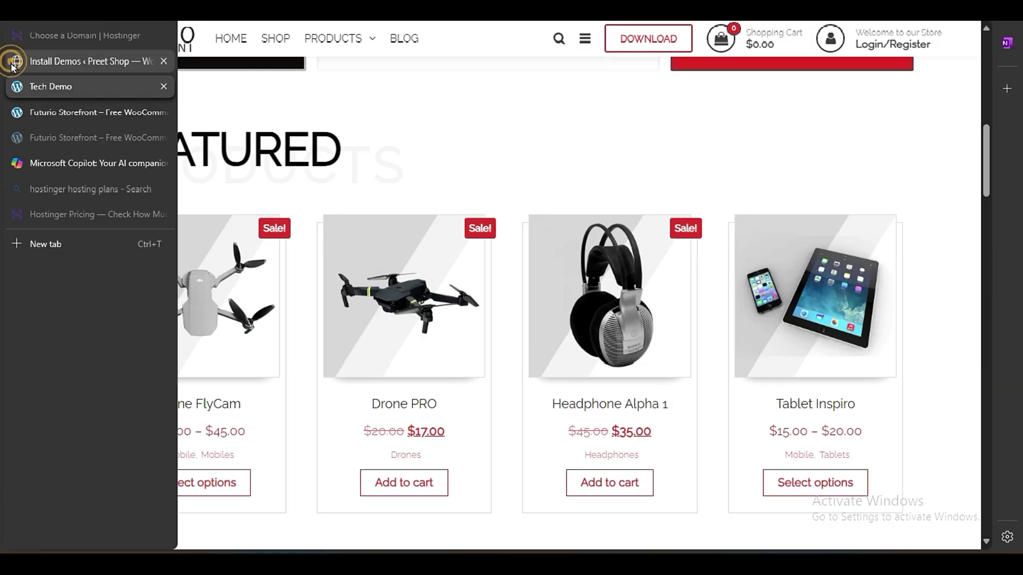
Step: From the demo list, preview the Woocommerce Fashion 2 demo and examine its home page down to the contact section
left_click(64, 62)
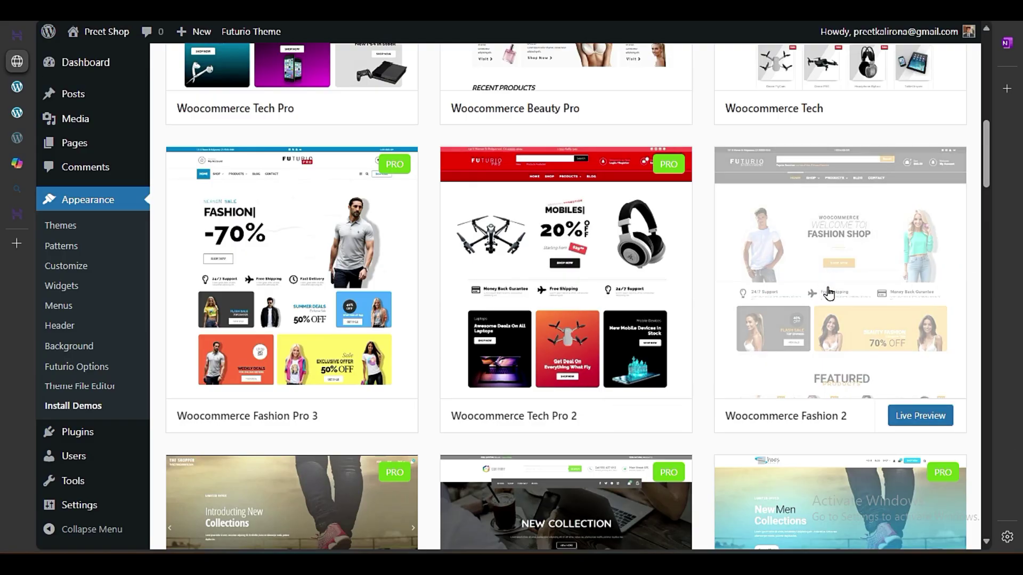
left_click(914, 420)
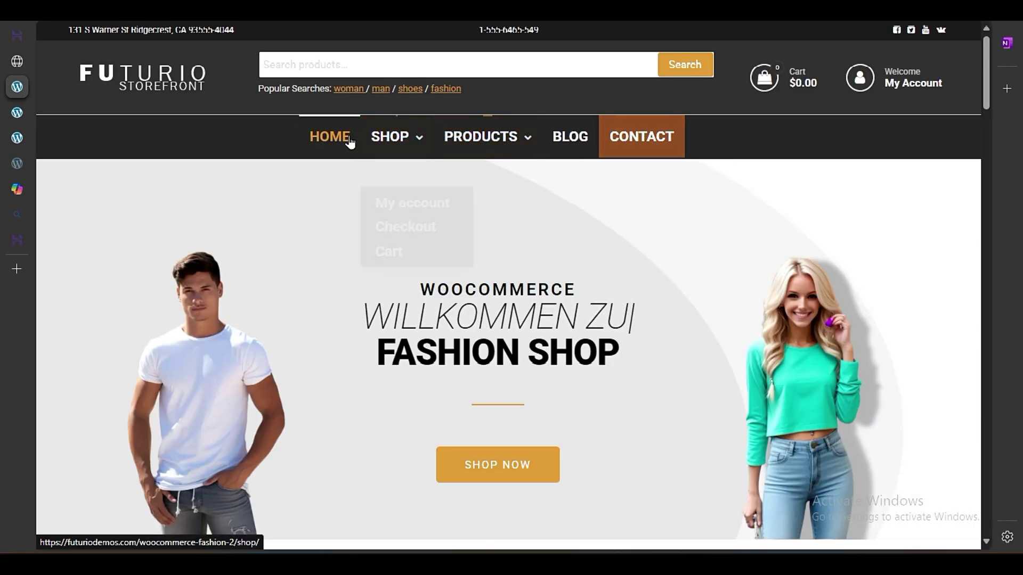
scroll(381, 304, "down", 10)
scroll(726, 355, "up", 5)
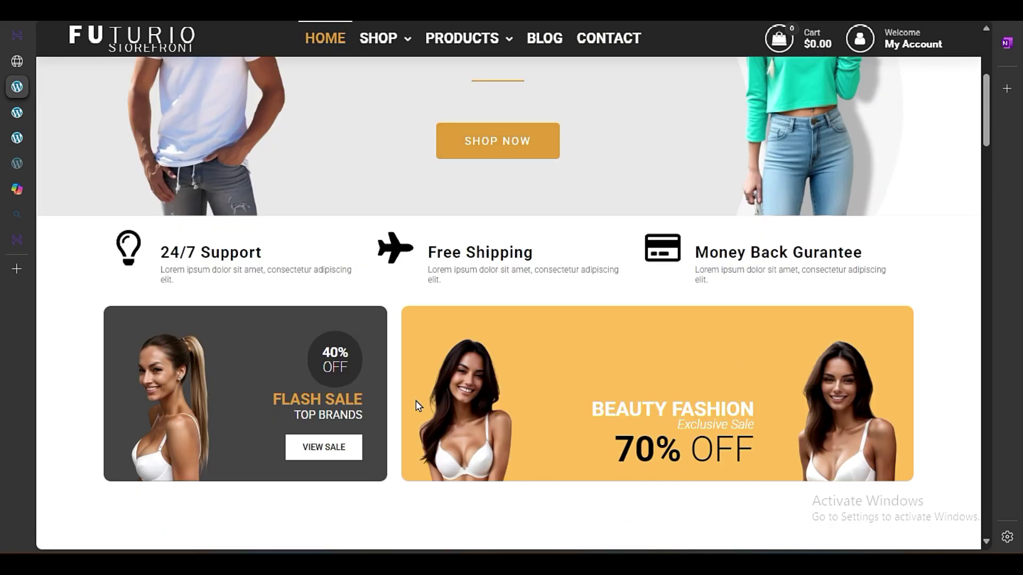
scroll(418, 406, "down", 20)
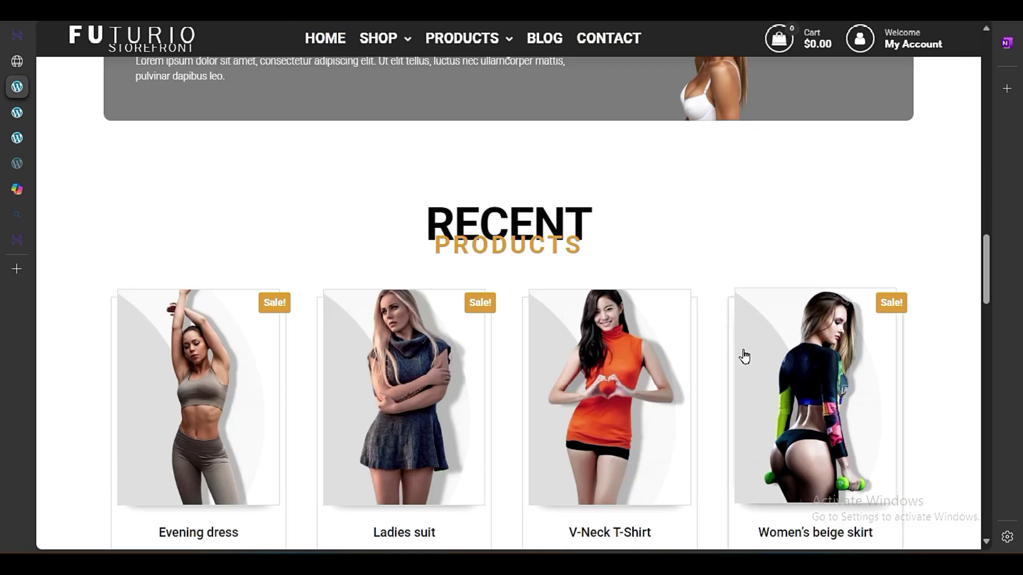
scroll(744, 356, "down", 20)
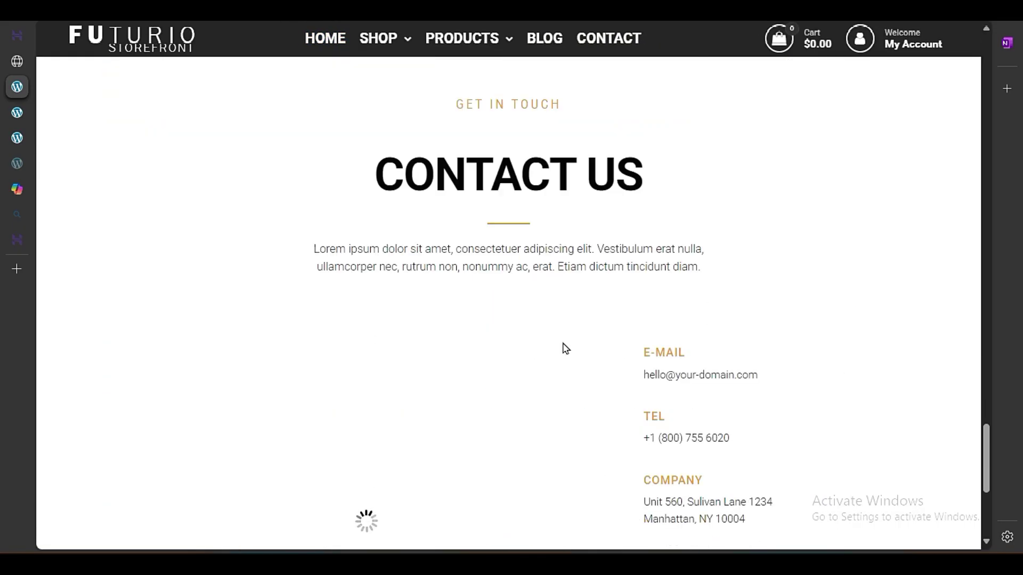
scroll(566, 349, "up", 20)
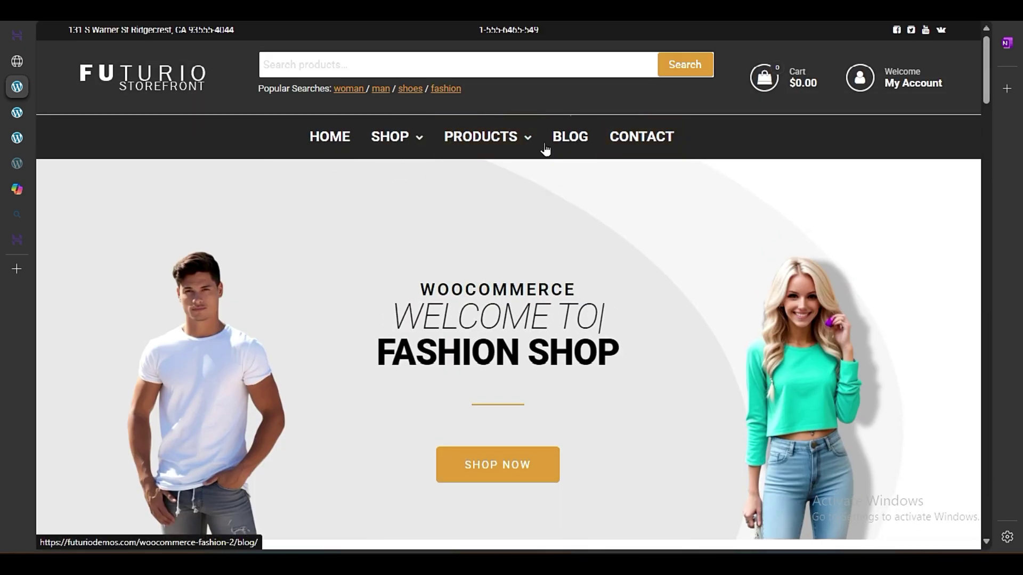
Step: Find the Default demo further down the demo list, open its live preview and examine its home page
left_click(17, 62)
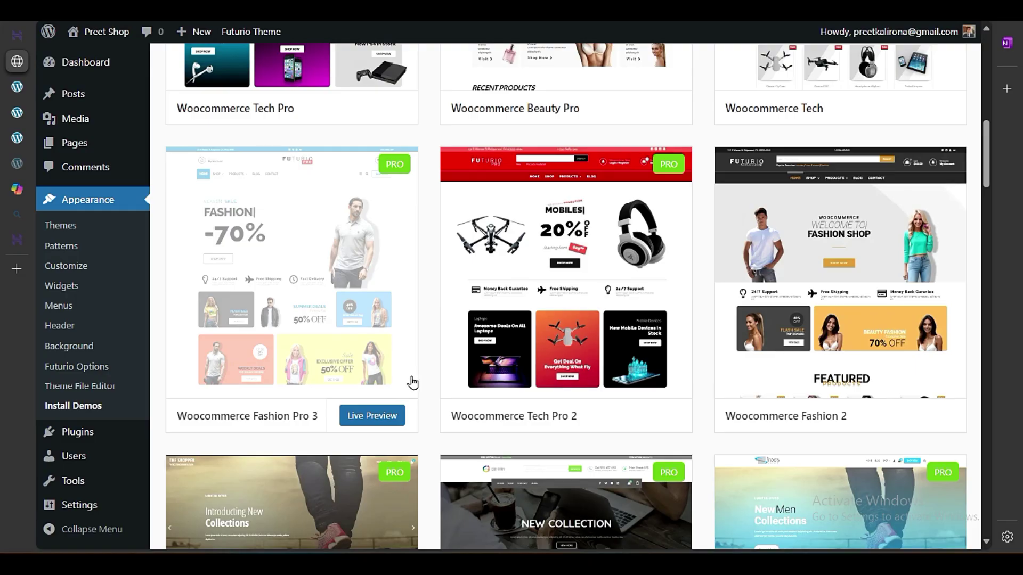
scroll(411, 382, "down", 5)
scroll(403, 430, "down", 5)
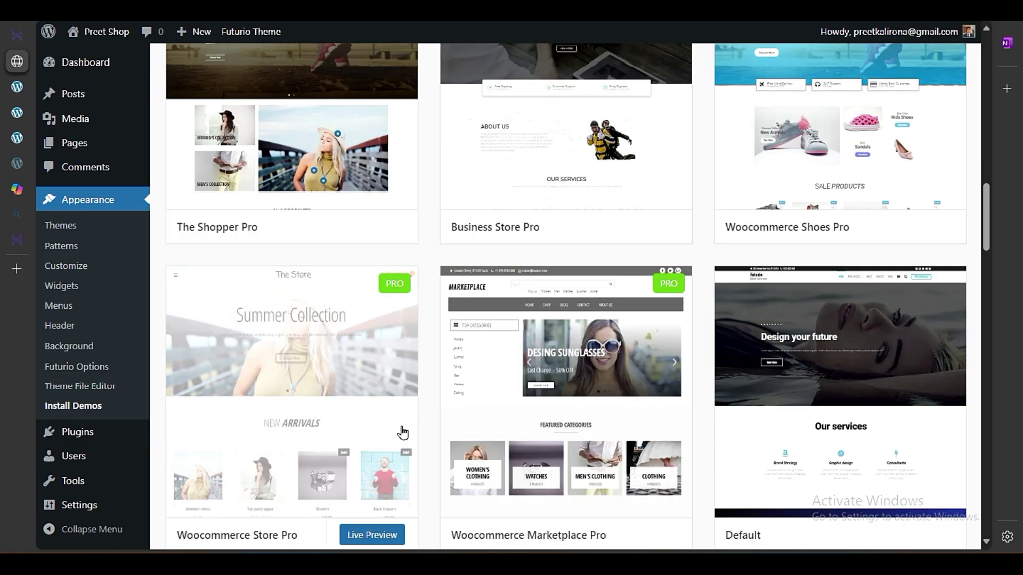
mouse_move(833, 247)
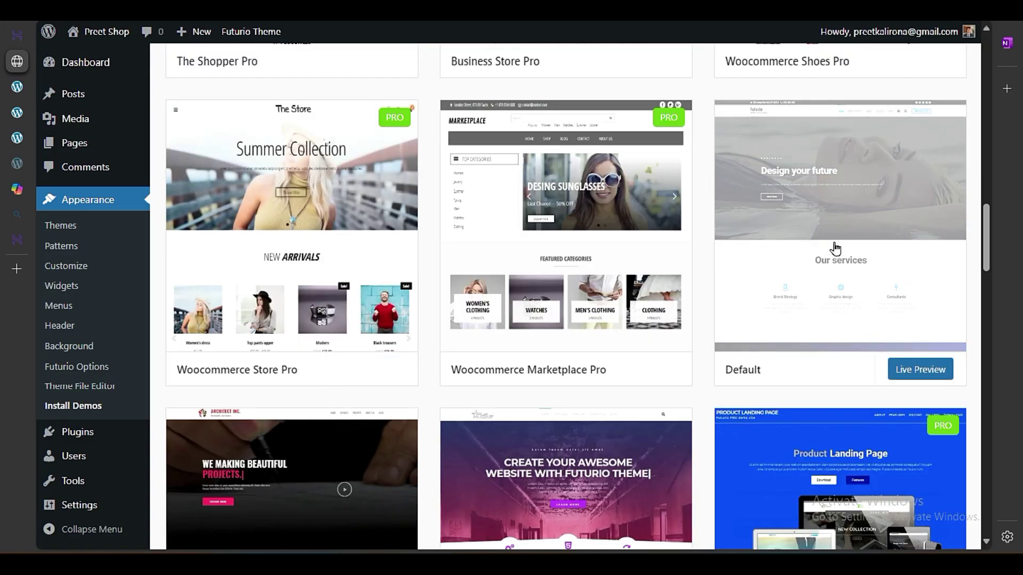
left_click(917, 373)
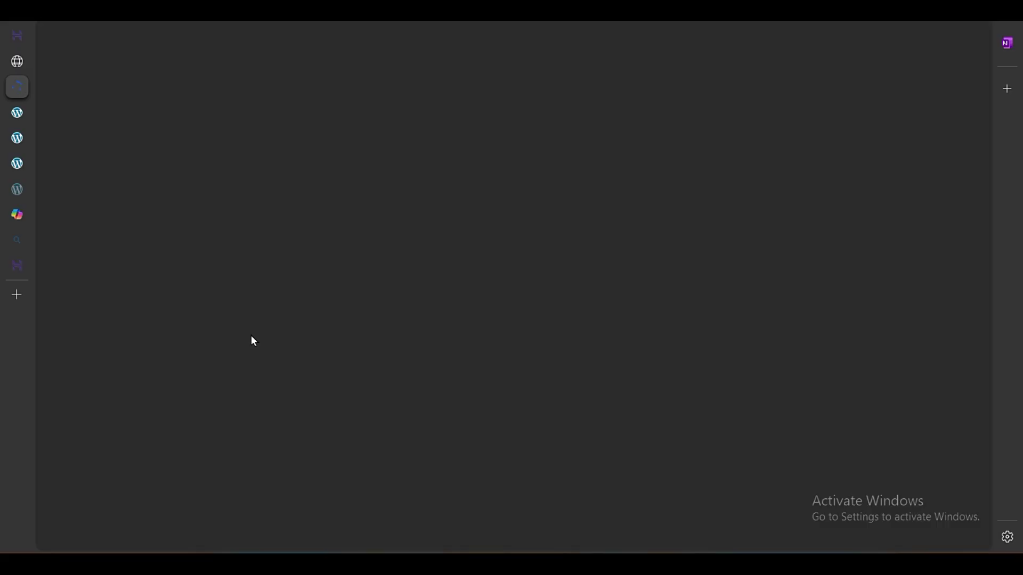
scroll(253, 341, "down", 10)
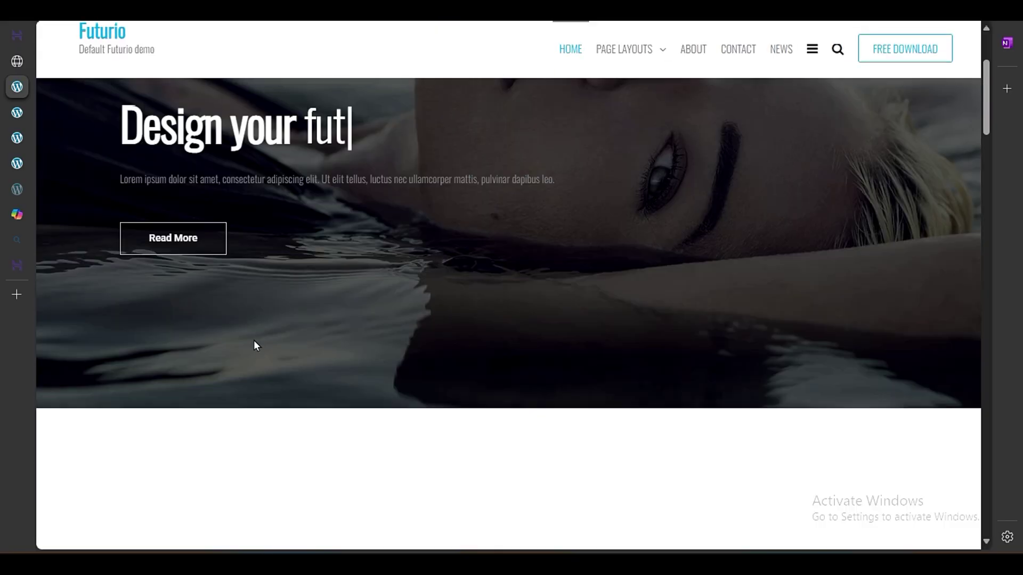
scroll(258, 348, "down", 15)
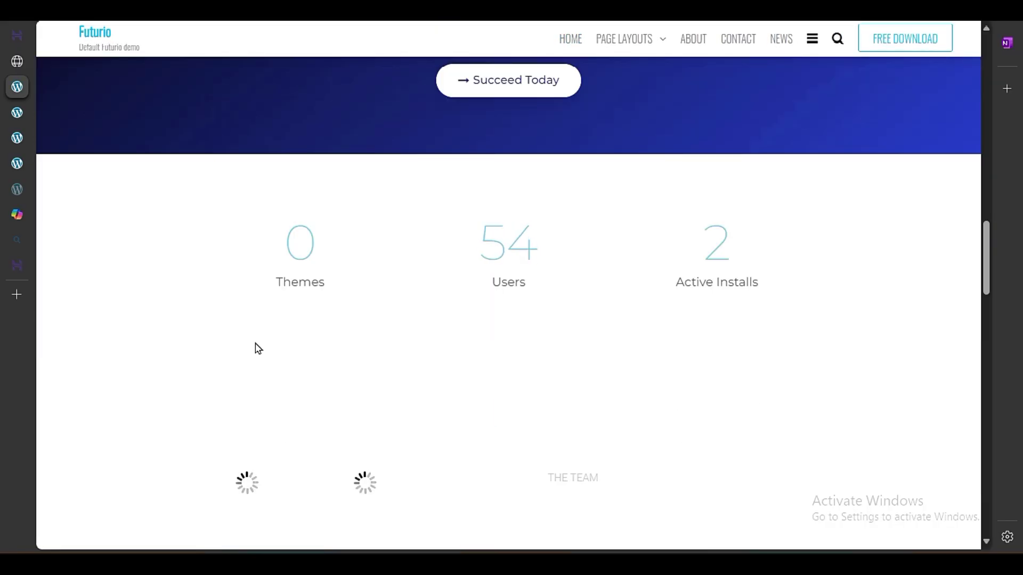
scroll(258, 348, "down", 6)
Step: Return to the Install Demos page, find the free Woocommerce Fashion demo further down and open its live preview
left_click(17, 61)
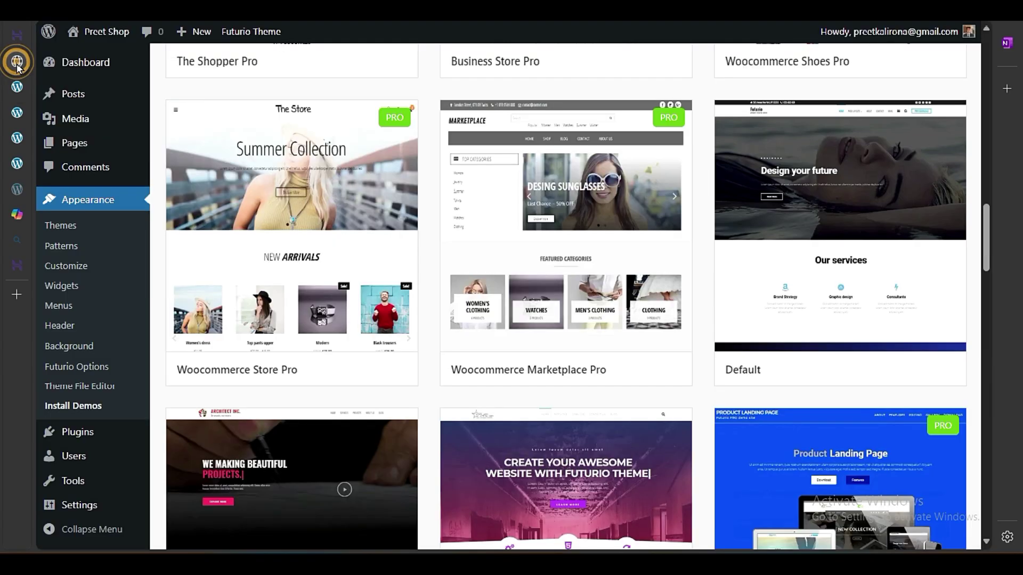
scroll(362, 333, "down", 3)
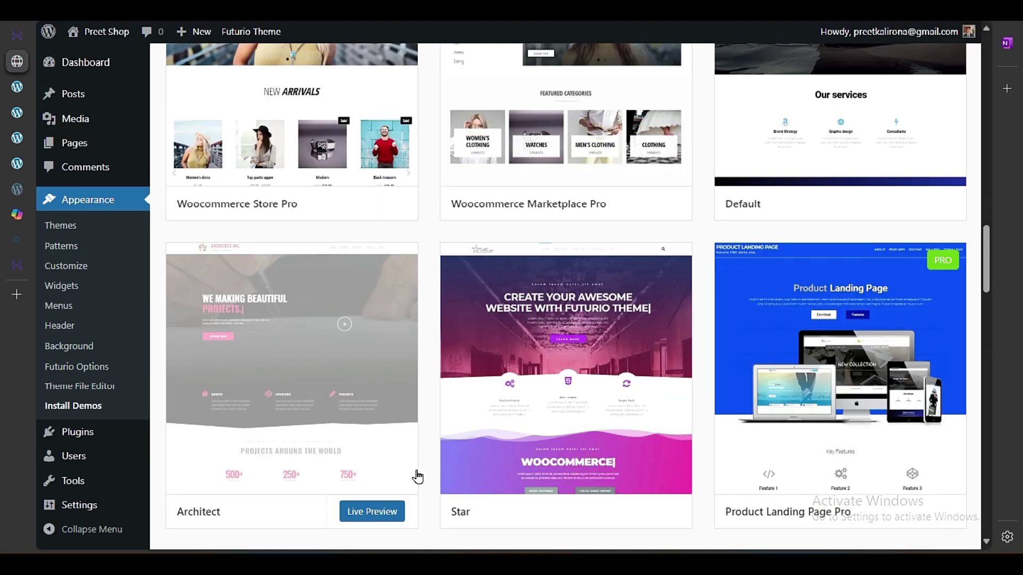
scroll(427, 485, "down", 3)
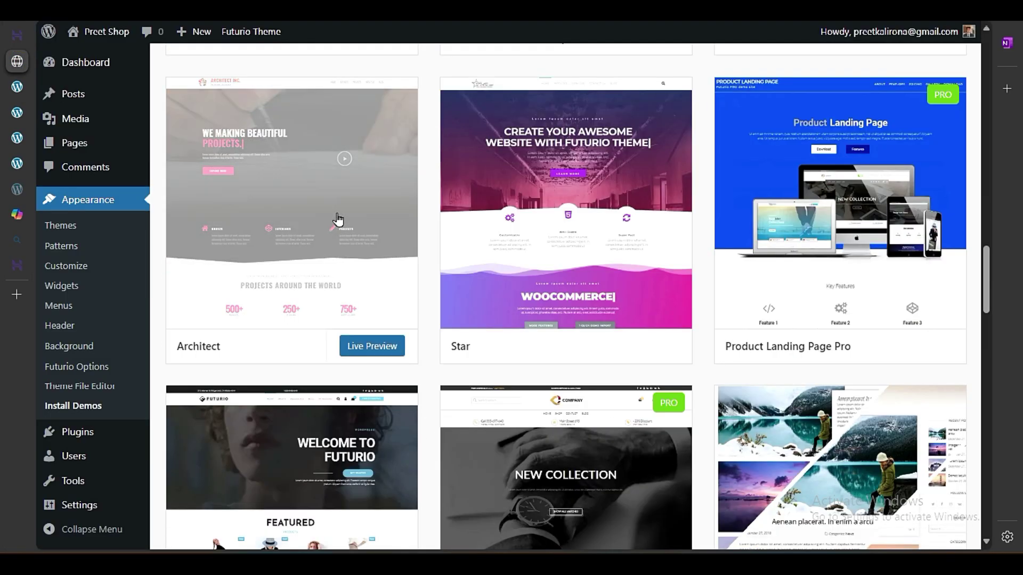
scroll(433, 388, "down", 3)
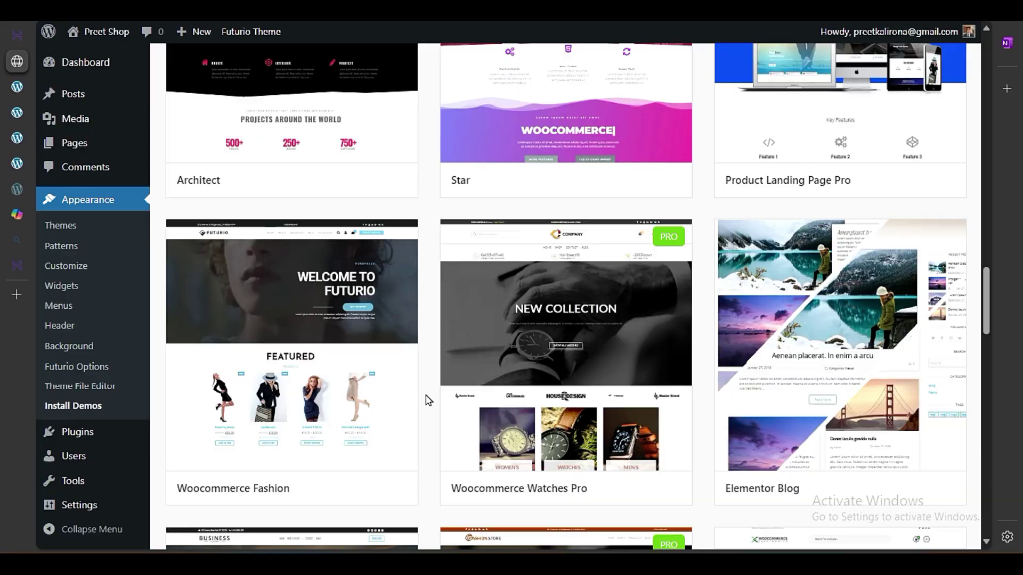
left_click(284, 357)
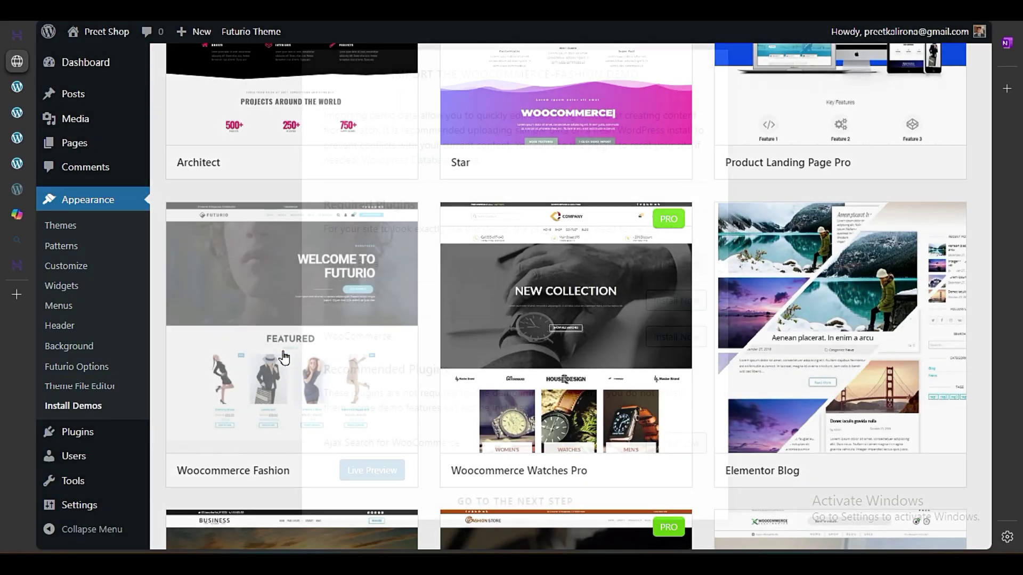
left_click(714, 65)
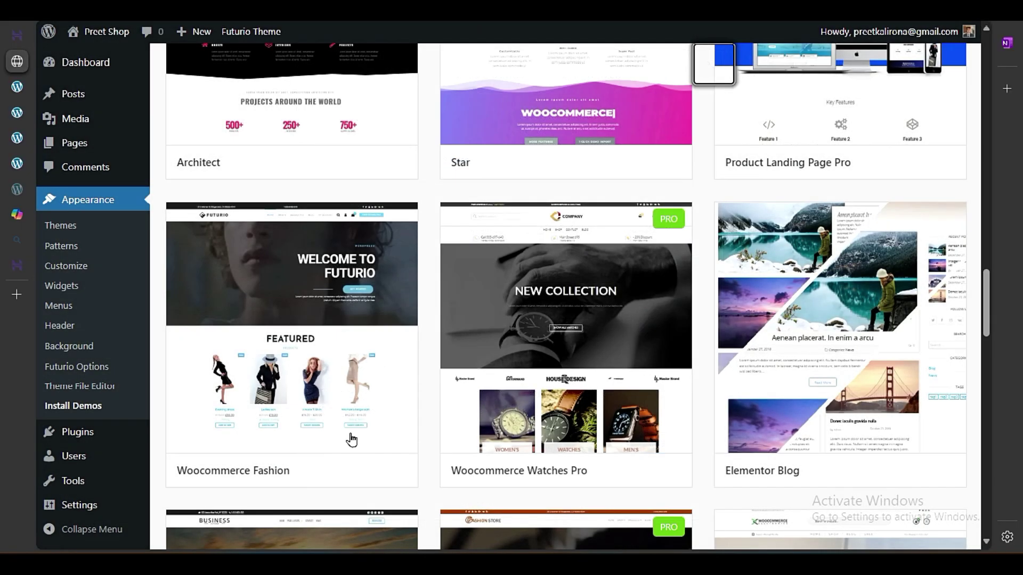
left_click(384, 472)
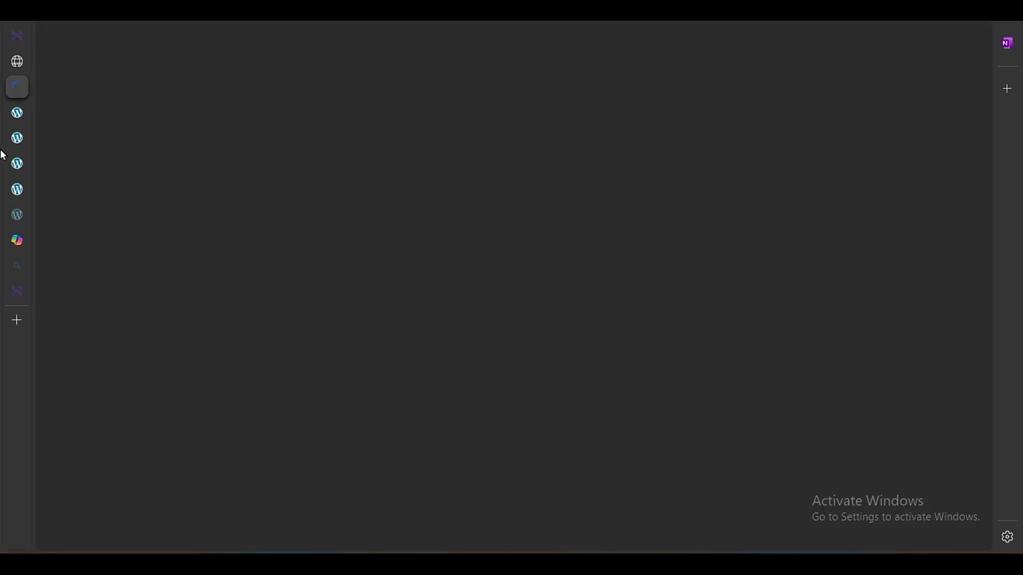
Step: Go back to the Install Demos page and look through the demos from Business Store Pro to Woocommerce Fashion again
mouse_move(6, 155)
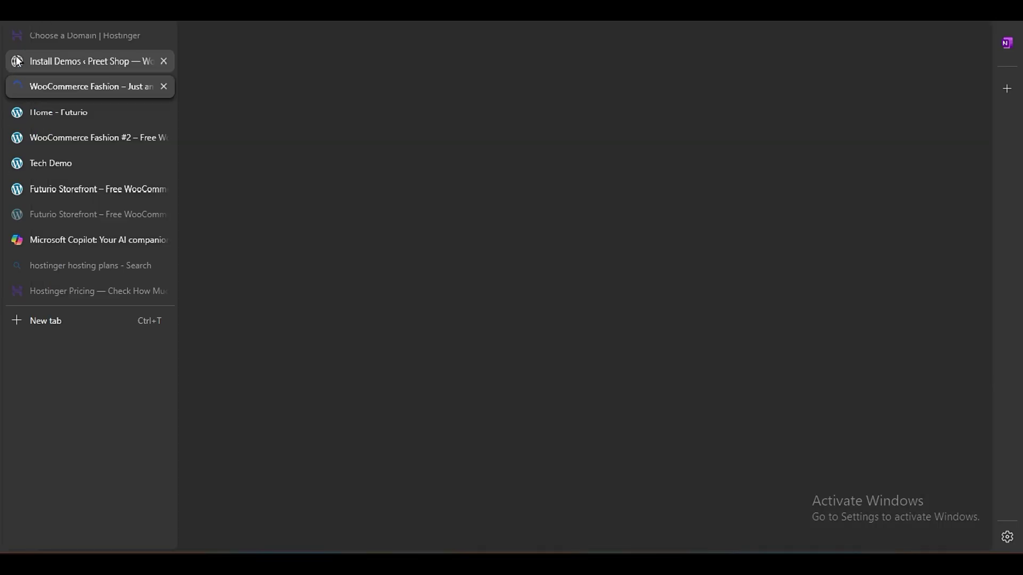
left_click(64, 60)
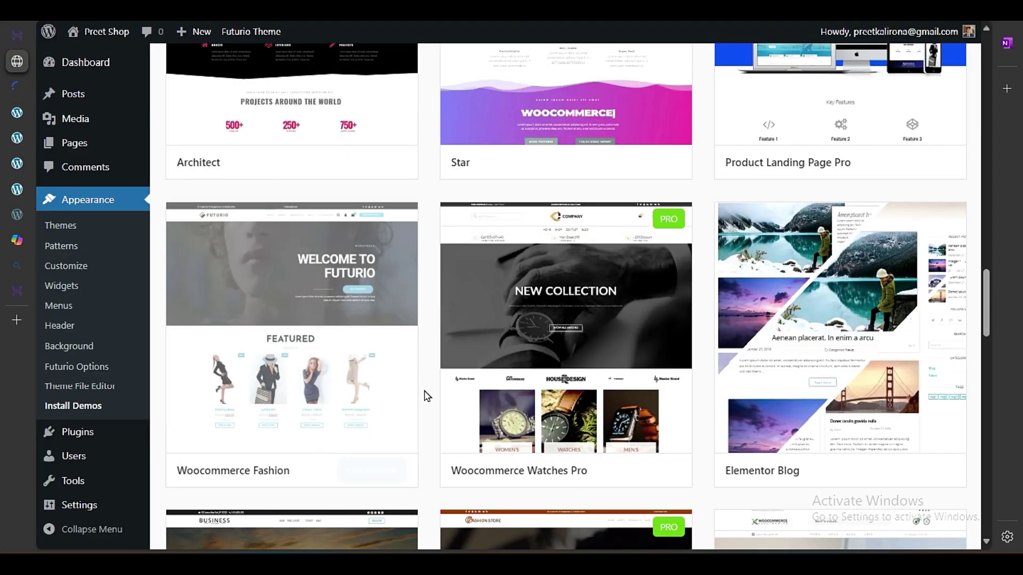
scroll(423, 395, "up", 8)
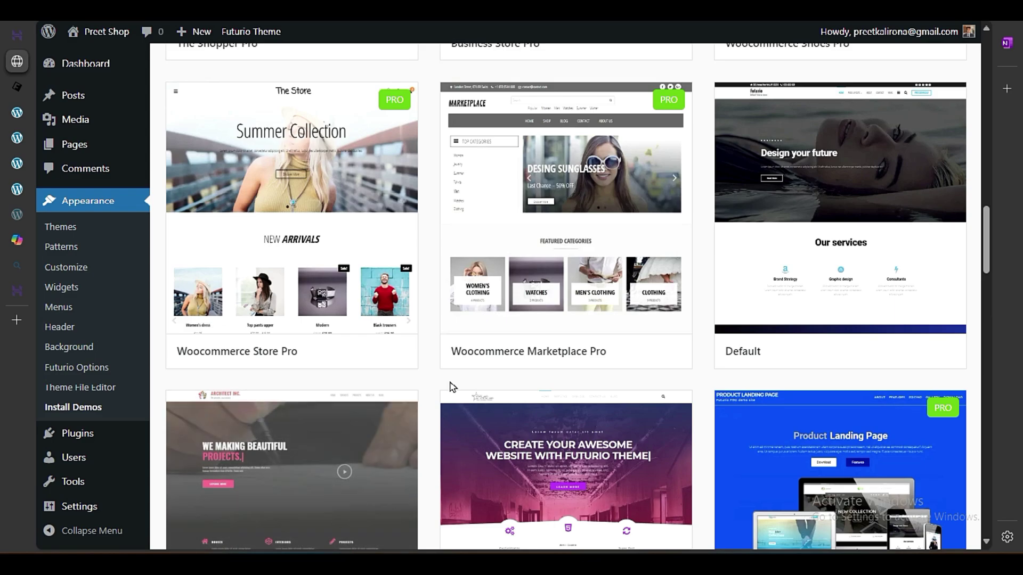
scroll(428, 423, "up", 3)
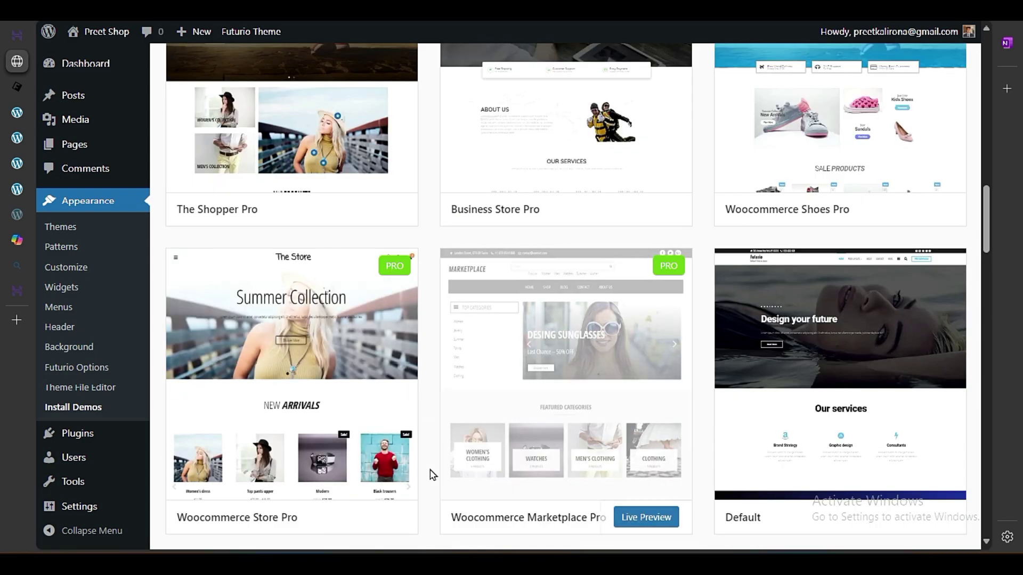
scroll(426, 482, "down", 3)
scroll(426, 482, "down", 6)
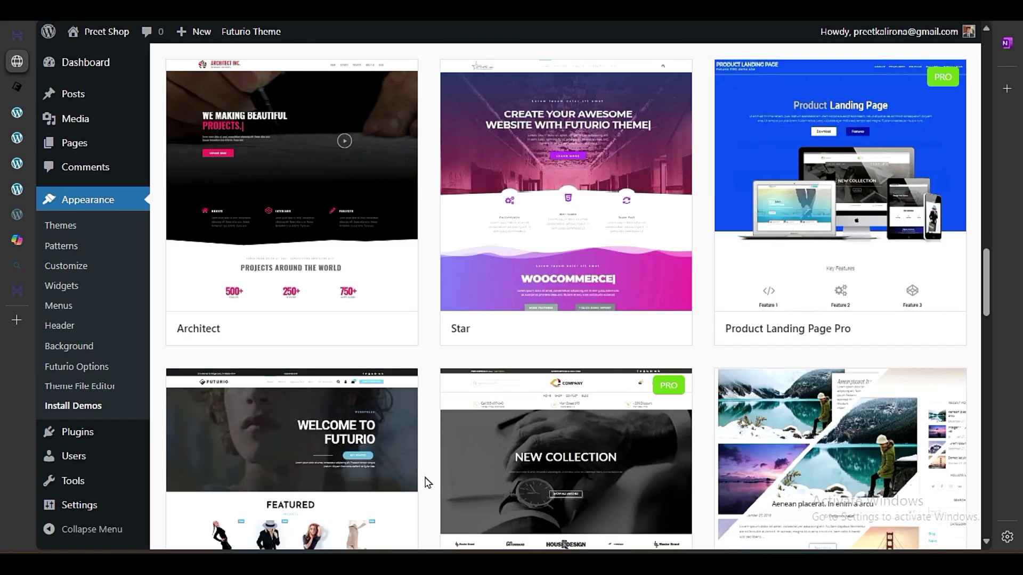
Step: Switch to the Woocommerce Fashion preview and examine its home page, including the featured products, sale banner and product sections
left_click(21, 87)
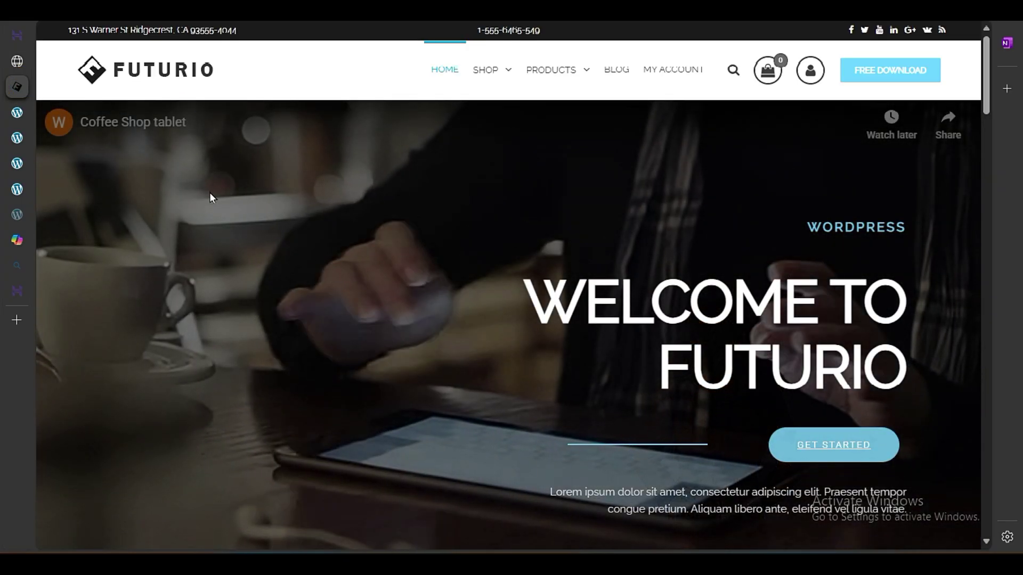
scroll(394, 319, "down", 10)
scroll(397, 326, "down", 14)
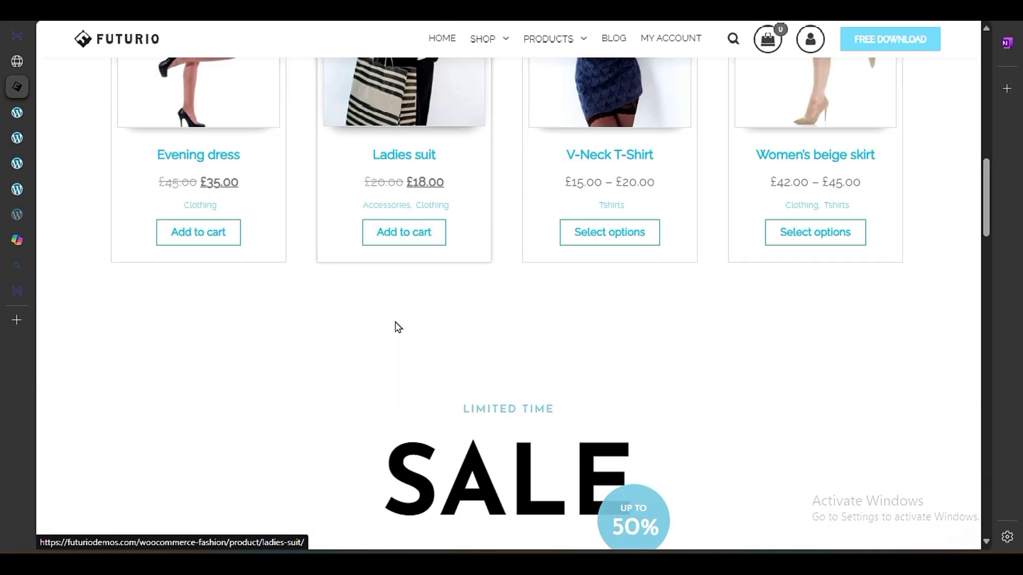
scroll(397, 327, "down", 20)
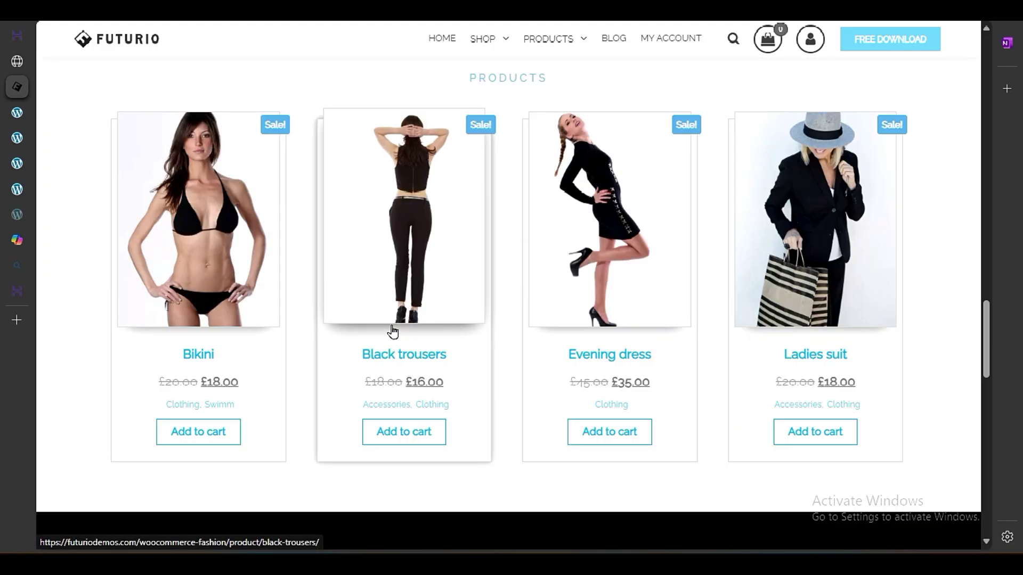
scroll(394, 331, "down", 3)
scroll(388, 334, "up", 20)
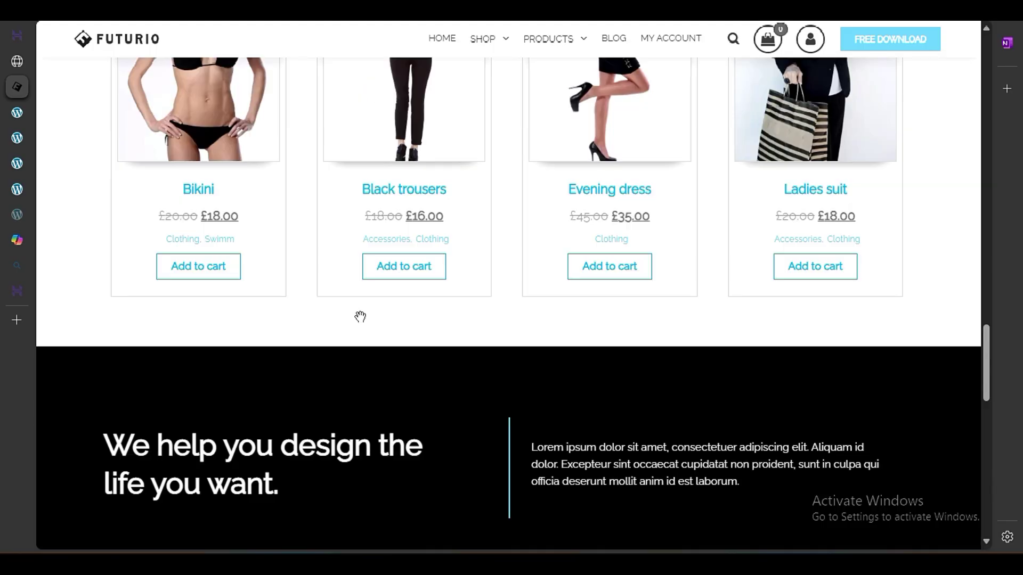
Step: From the demo list, open the live preview of the Elementor Blog demo and examine its blog post layout
left_click(17, 61)
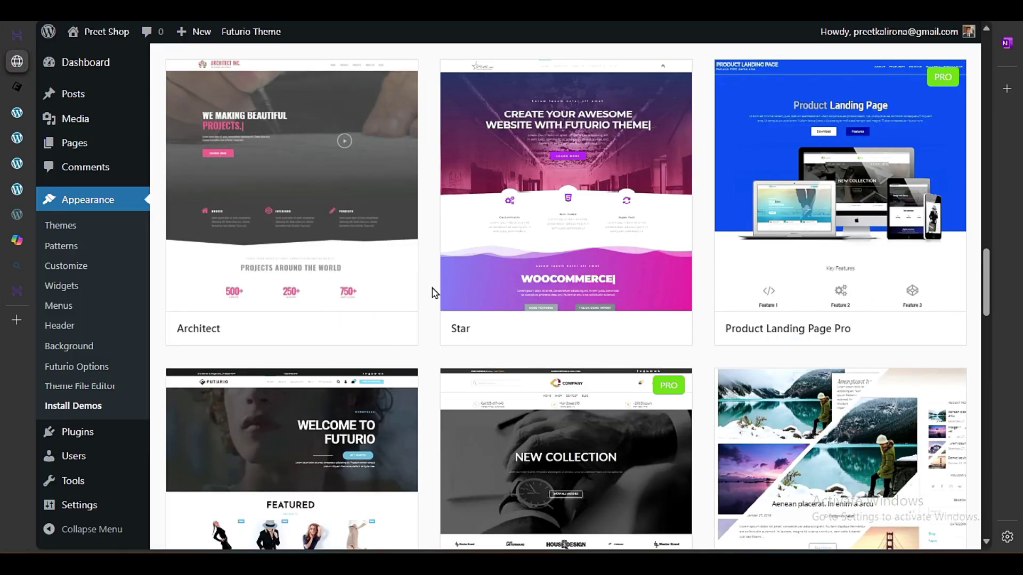
scroll(437, 328, "up", 6)
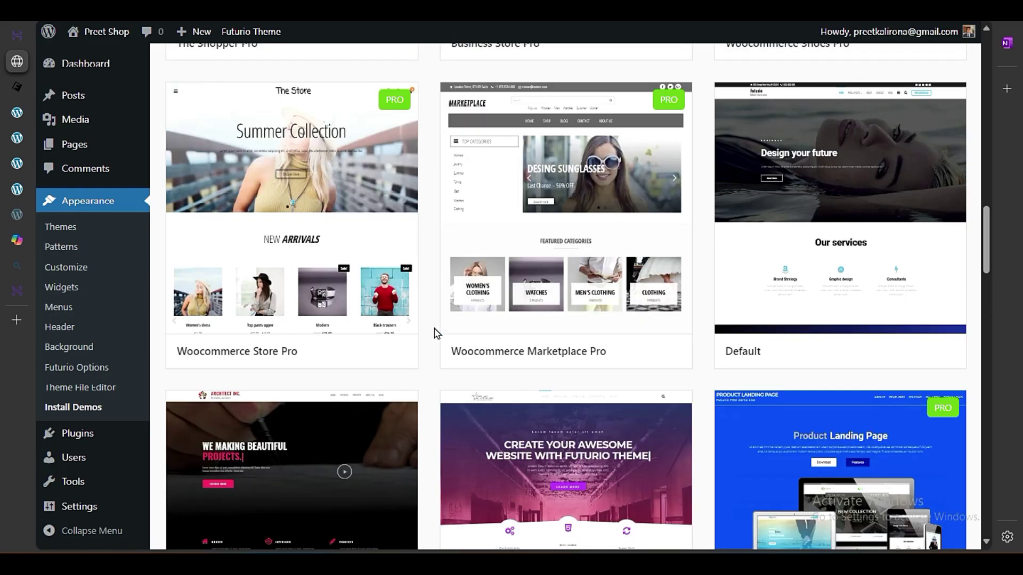
scroll(437, 333, "down", 10)
mouse_move(406, 310)
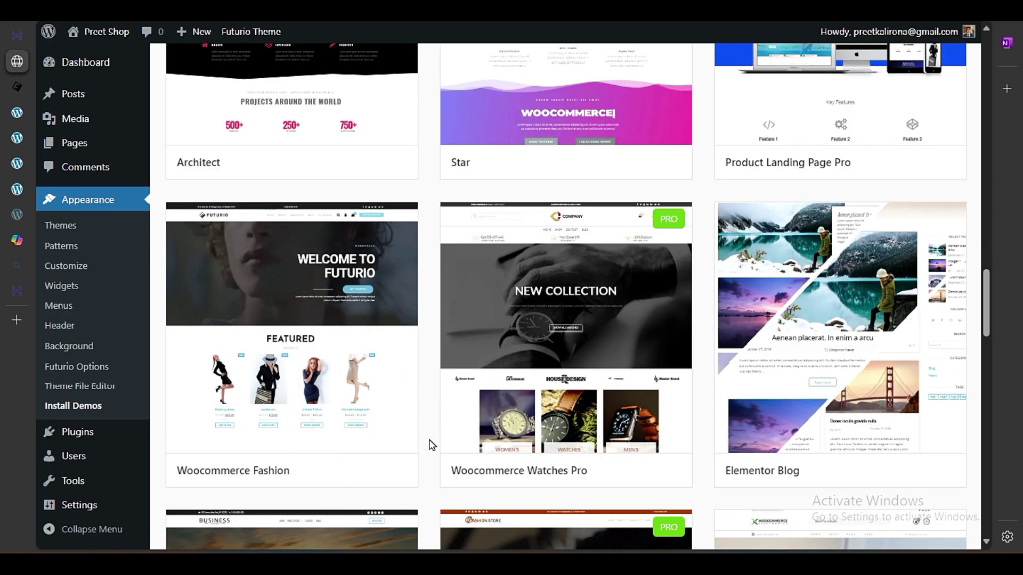
mouse_move(867, 302)
left_click(918, 476)
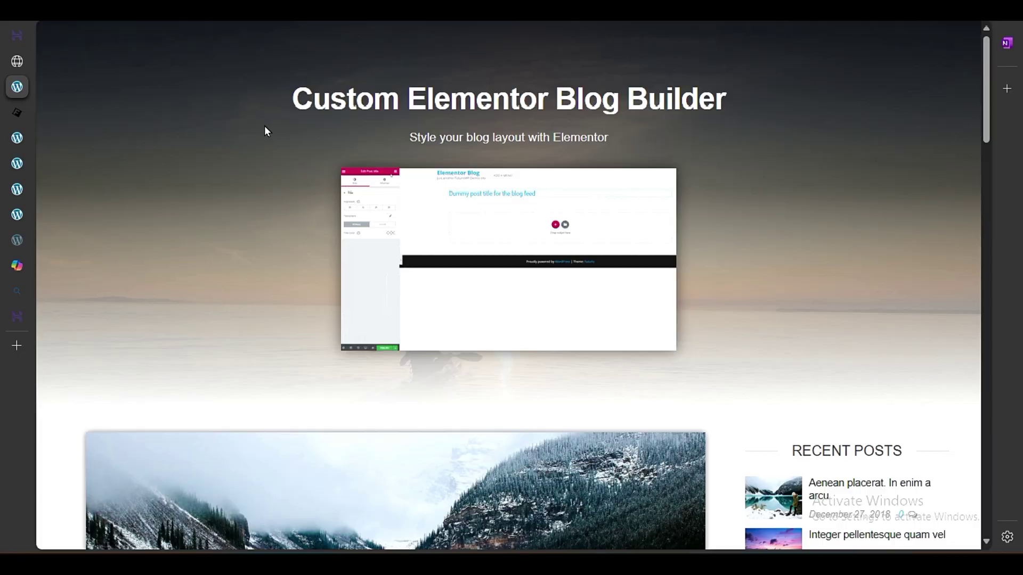
scroll(298, 289, "down", 15)
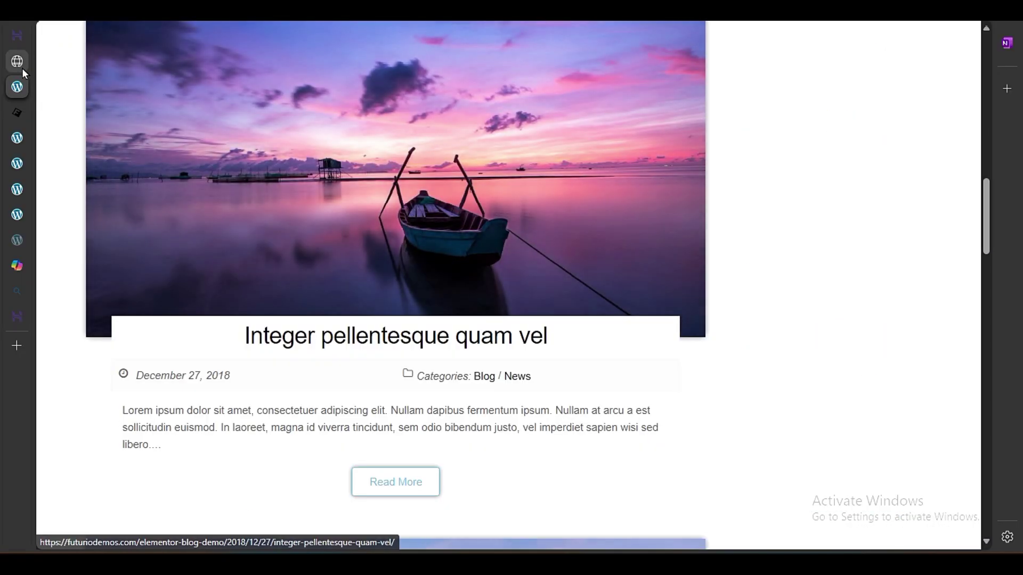
Step: Go back to the demo list, preview the Woocommerce Electronics demo and examine its home page
left_click(20, 65)
scroll(413, 351, "down", 6)
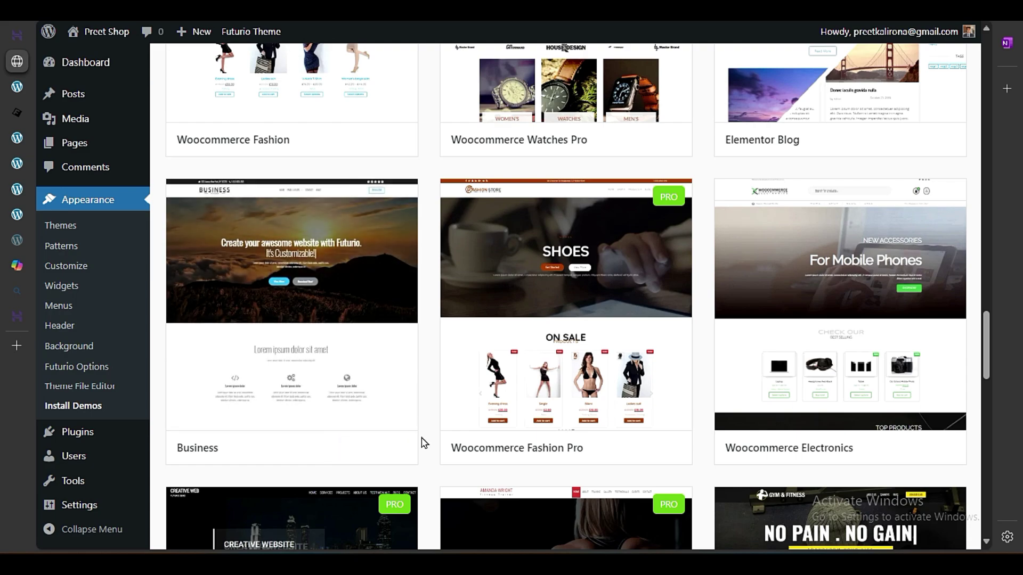
left_click(921, 447)
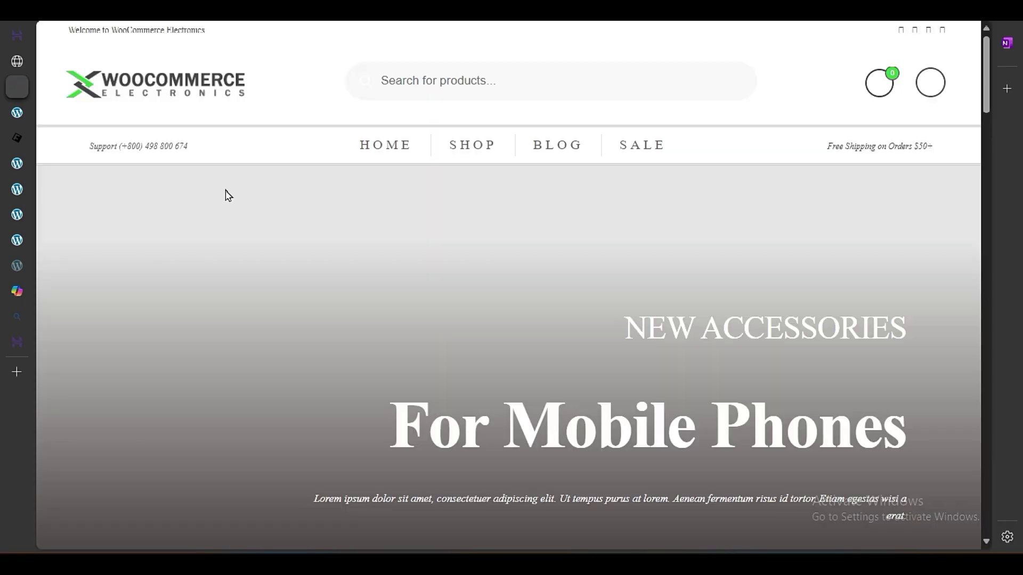
scroll(325, 248, "down", 10)
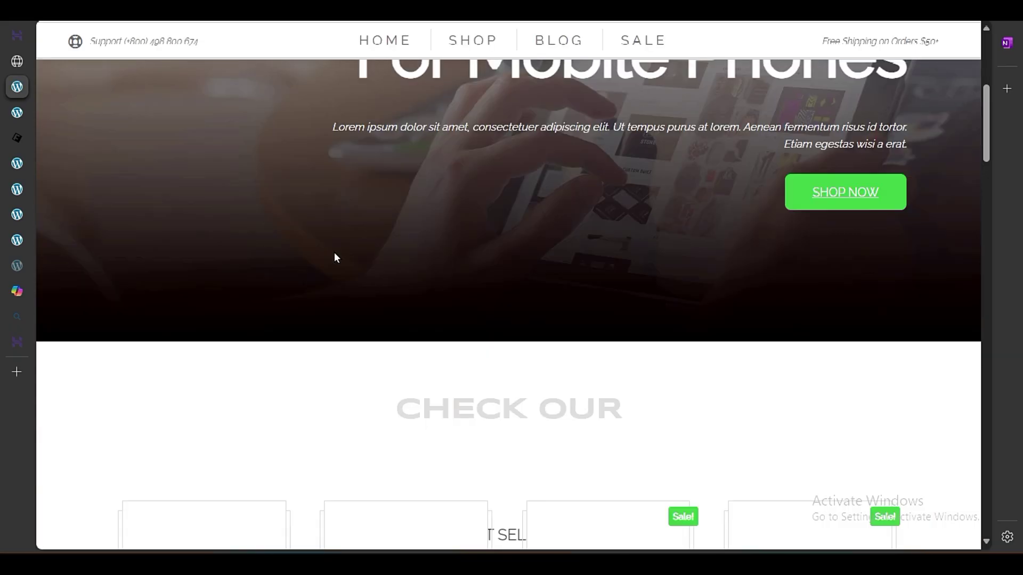
scroll(337, 258, "down", 10)
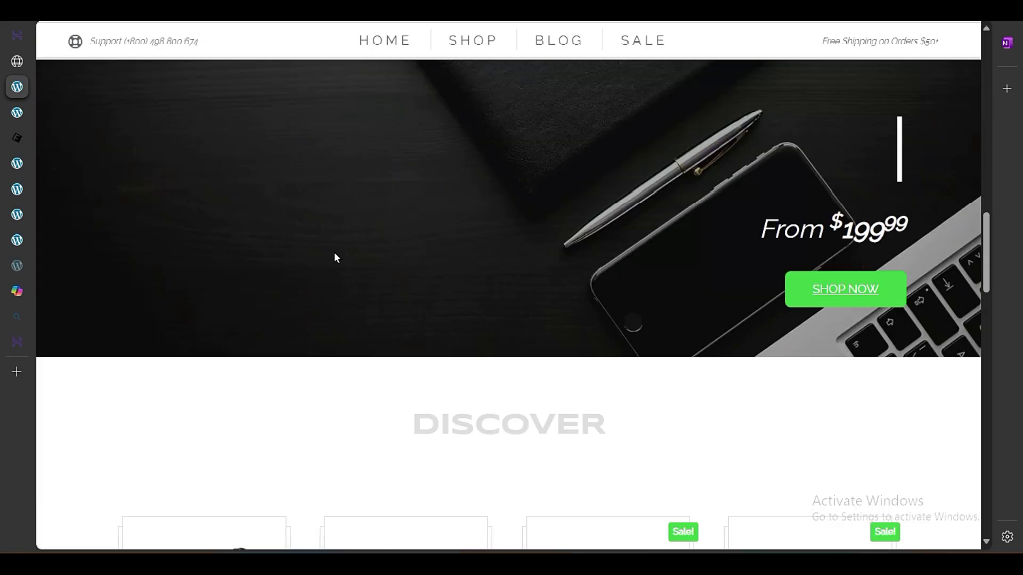
scroll(335, 254, "down", 15)
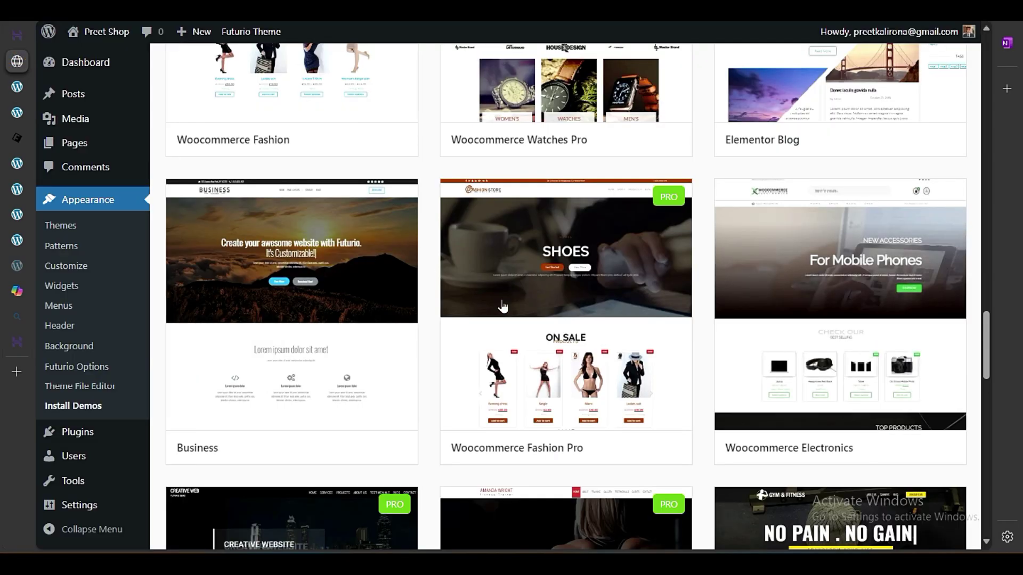
Step: Choose the Futurio Storefront demo for import and install its required plugins, Elementor and WooCommerce
scroll(529, 318, "up", 5)
scroll(529, 318, "up", 8)
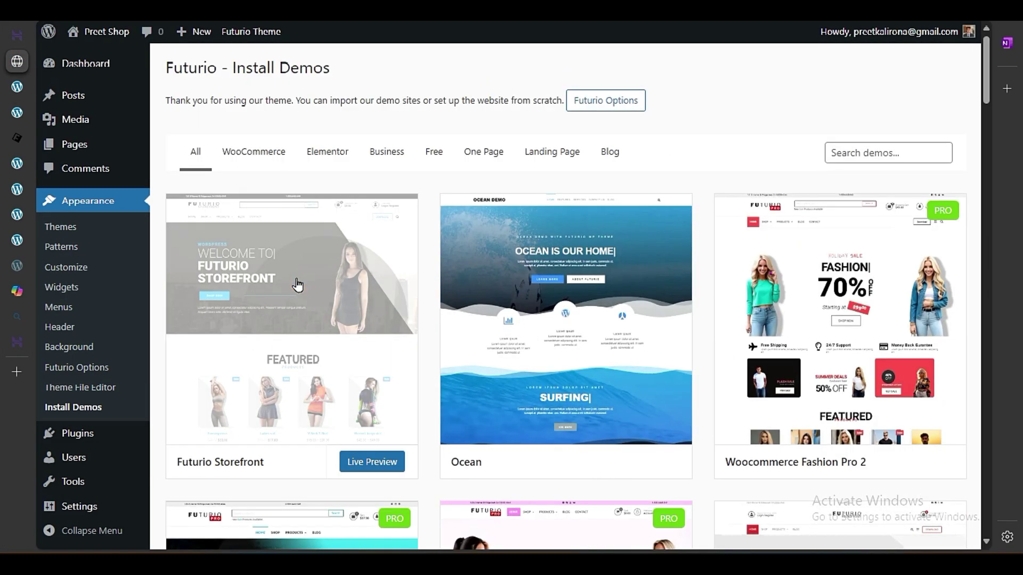
scroll(712, 422, "down", 6)
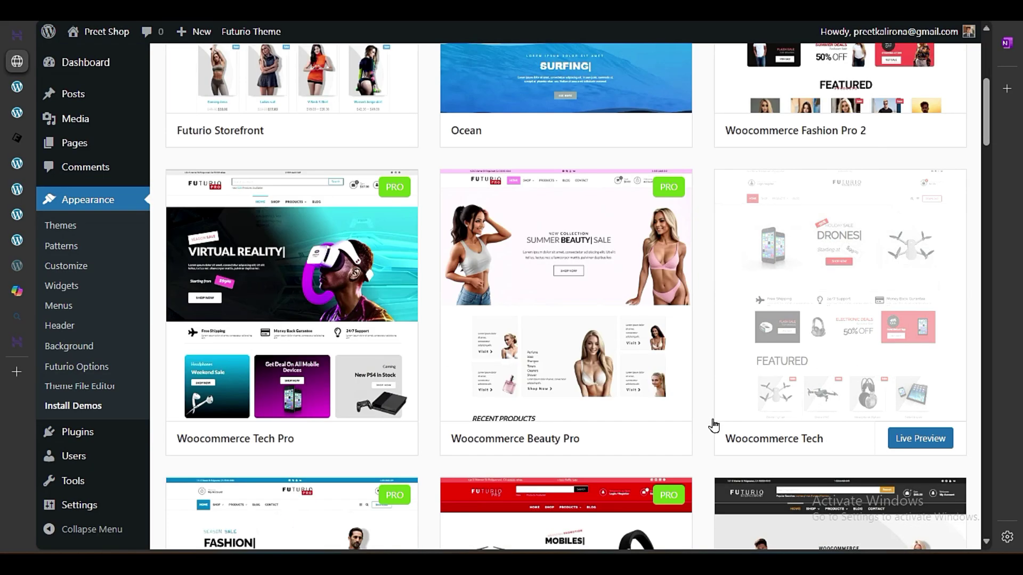
scroll(436, 313, "up", 6)
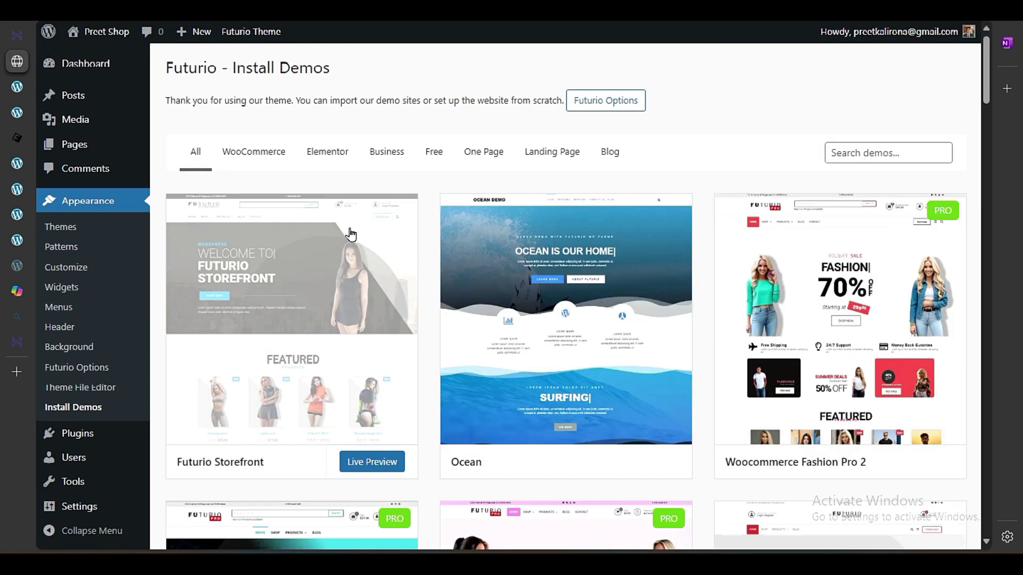
left_click(293, 313)
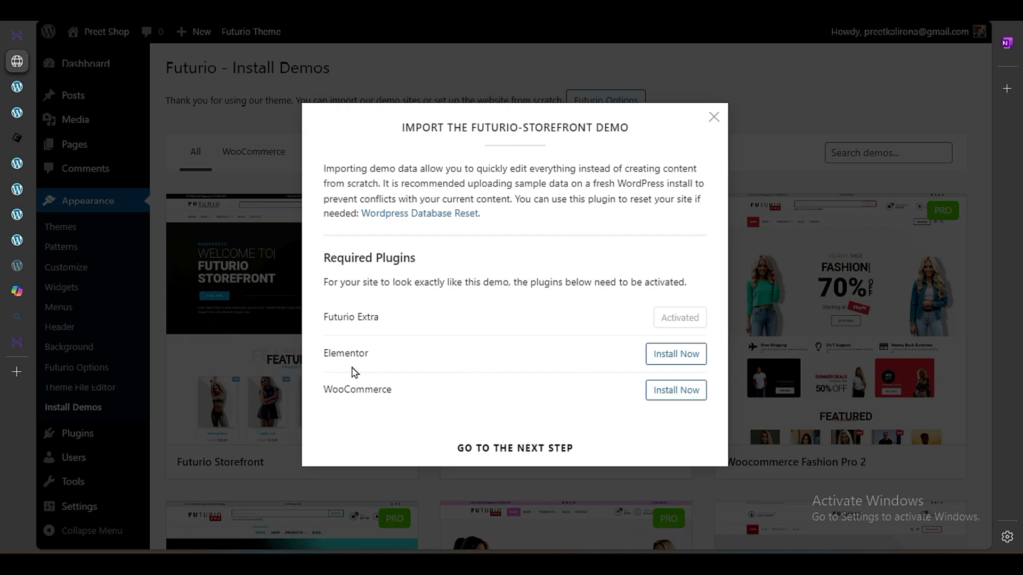
left_click(684, 354)
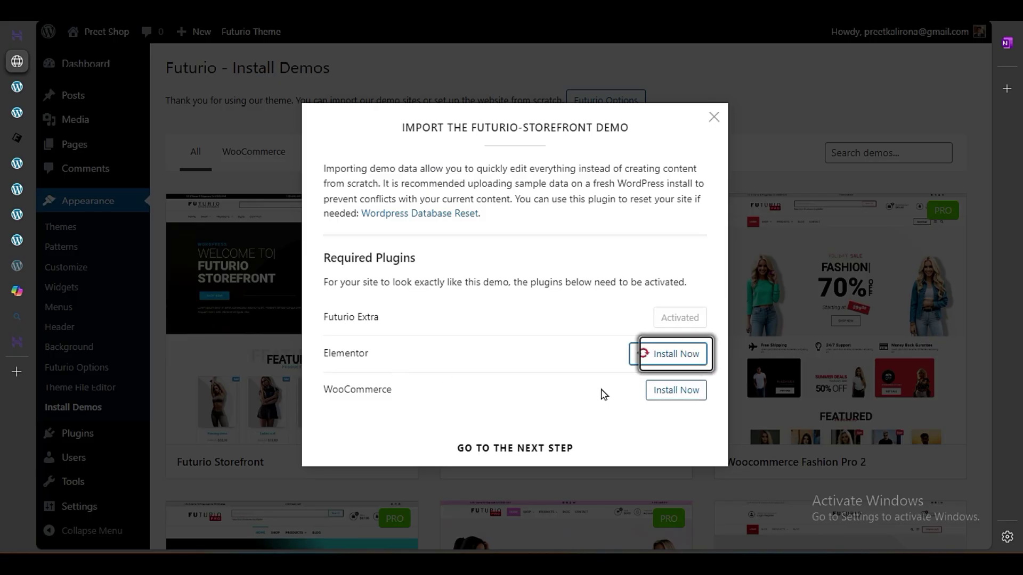
left_click(682, 389)
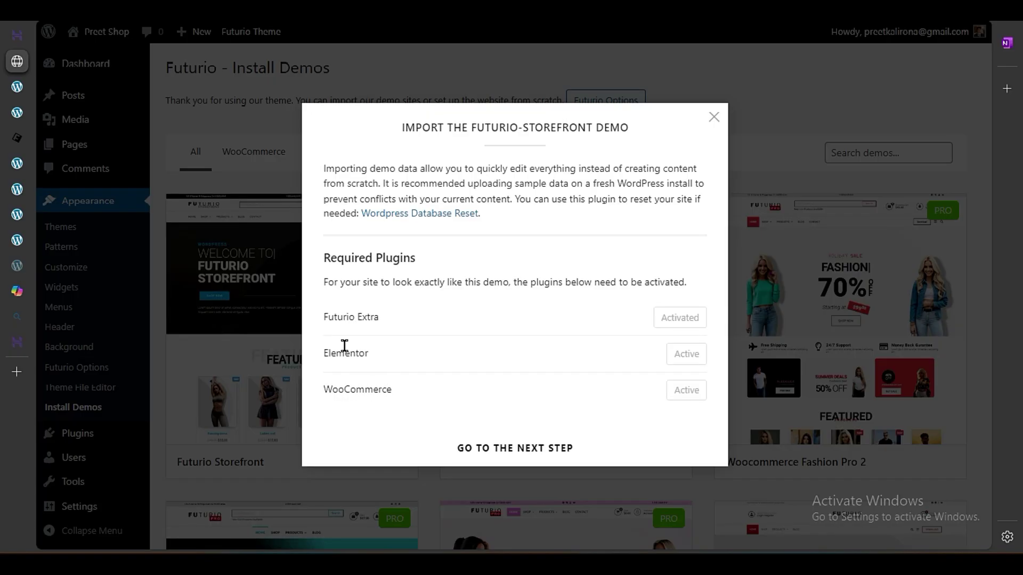
left_click_drag(321, 354, 369, 362)
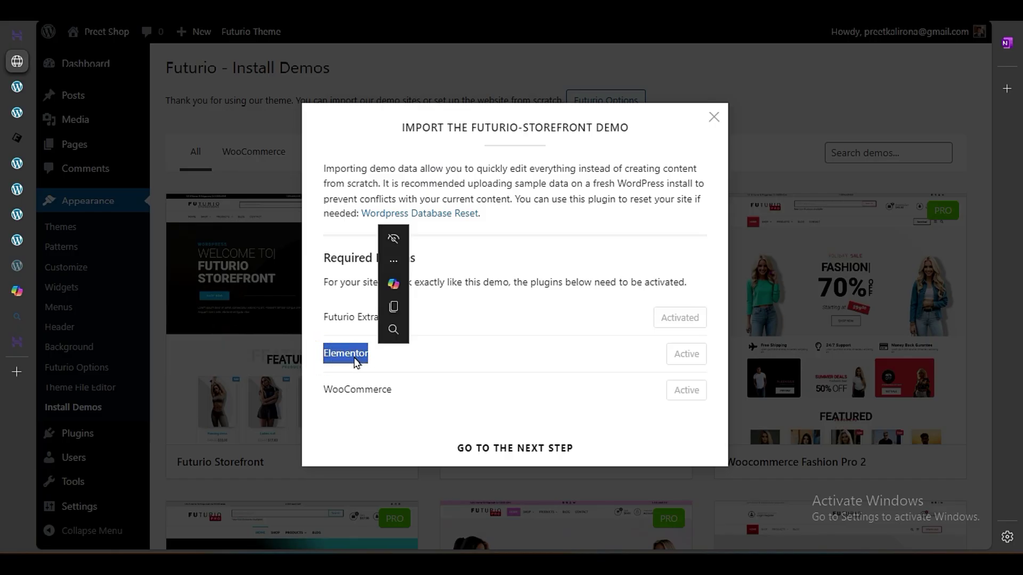
double_click(349, 358)
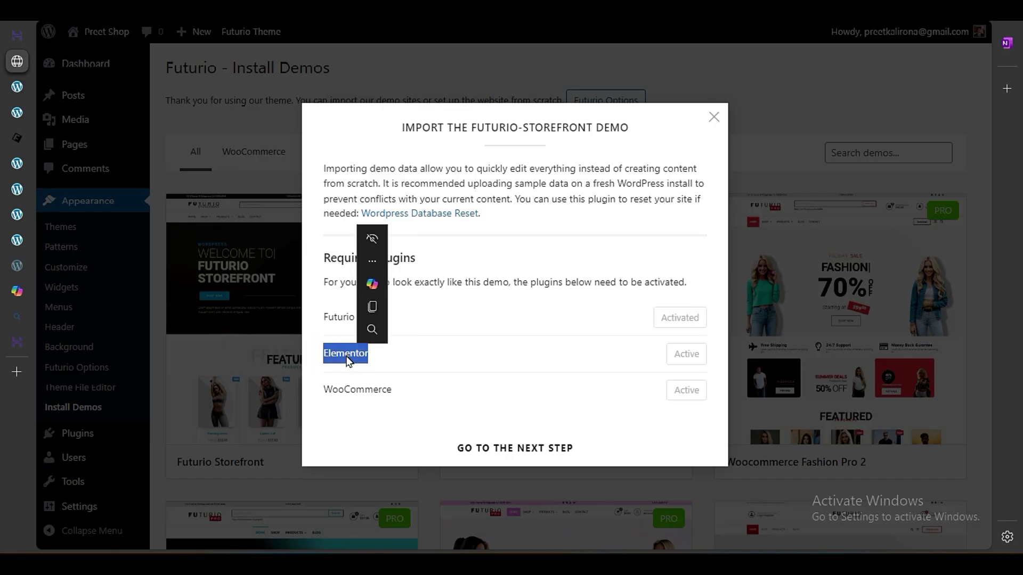
left_click(345, 360)
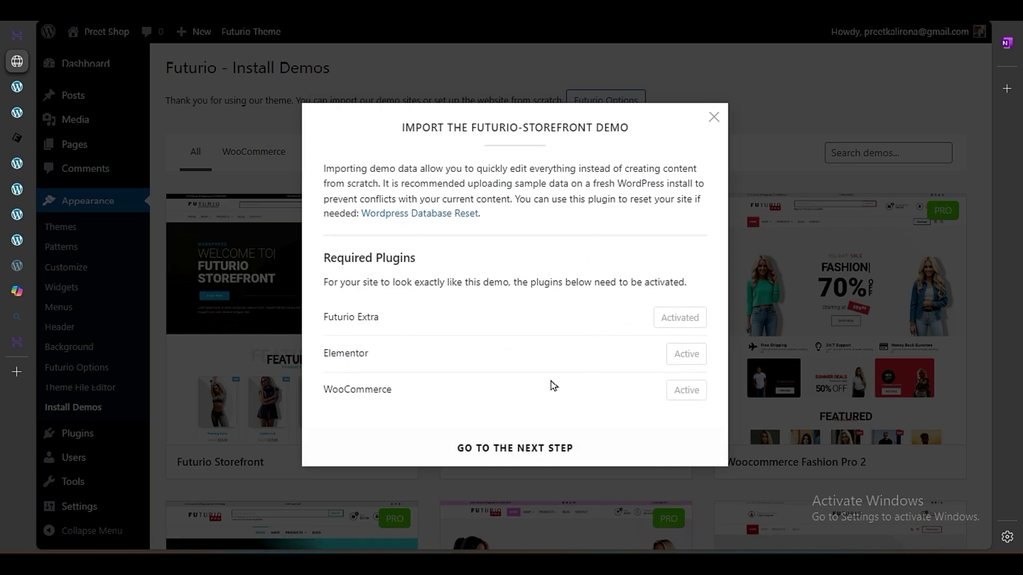
Step: Import the Futurio Storefront demo with XML data, customizer settings and widgets, leaving the theme options reset off, and close the import dialog
left_click(564, 448)
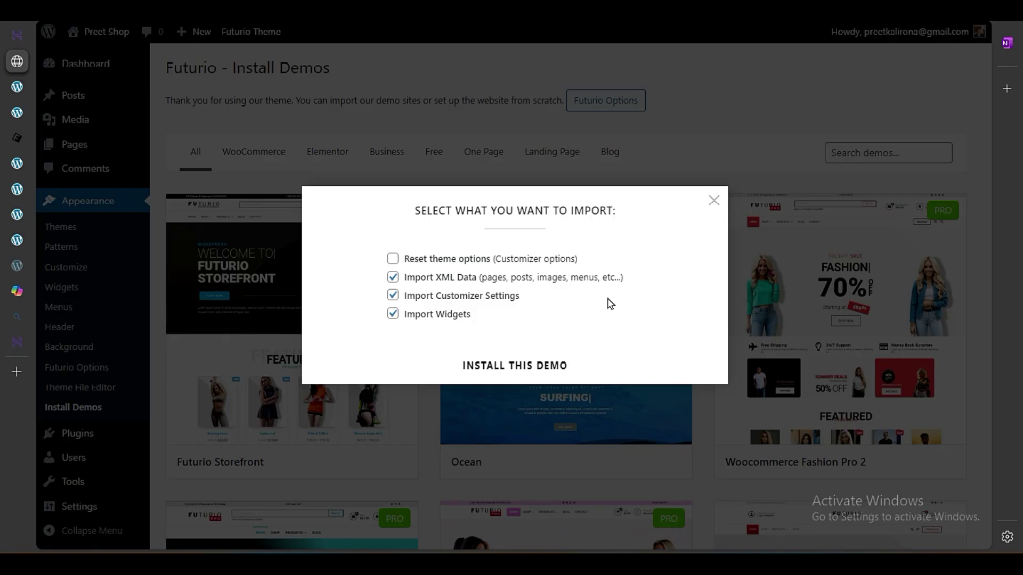
left_click(393, 259)
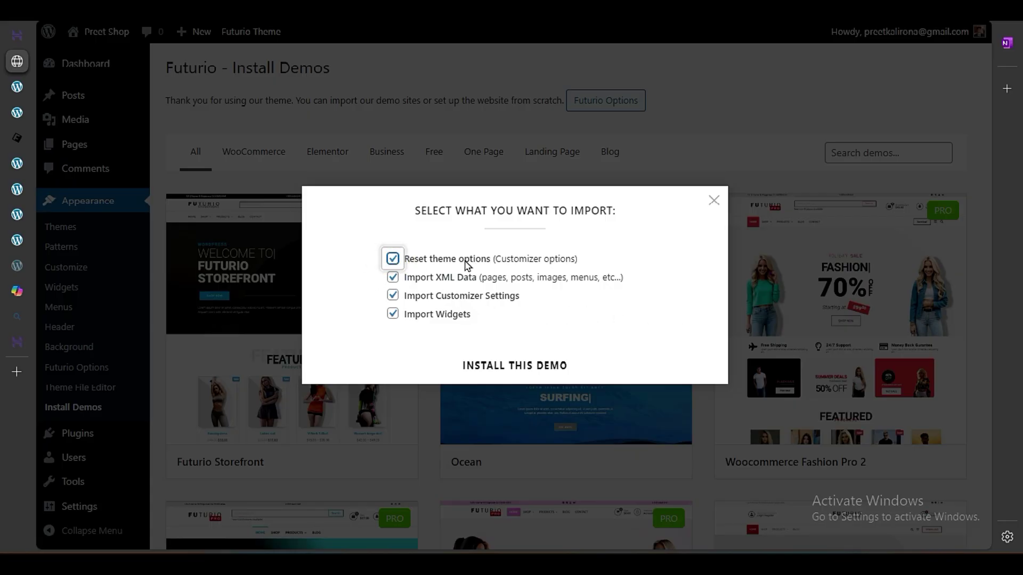
left_click(392, 259)
left_click(393, 258)
left_click(393, 259)
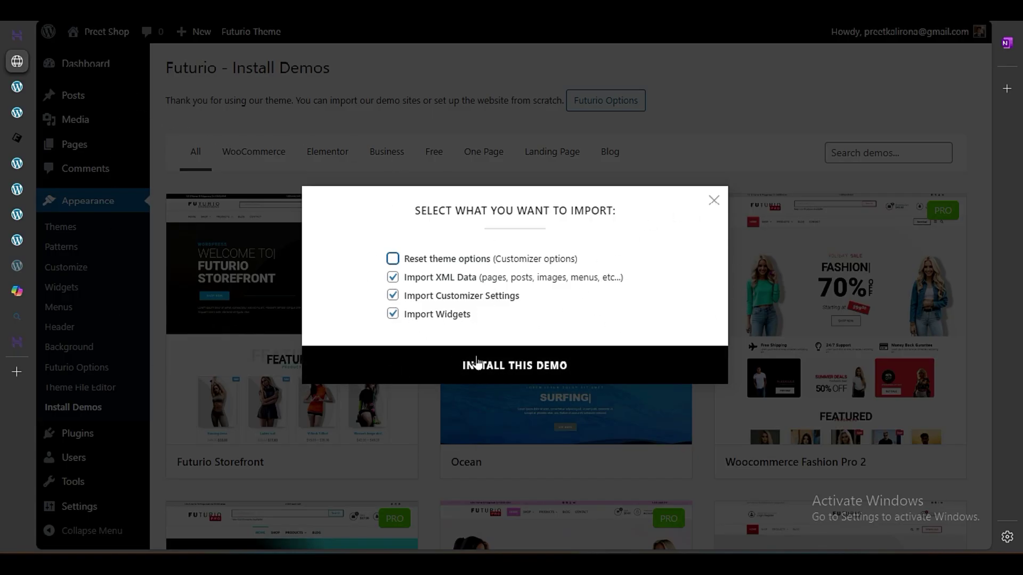
left_click(477, 364)
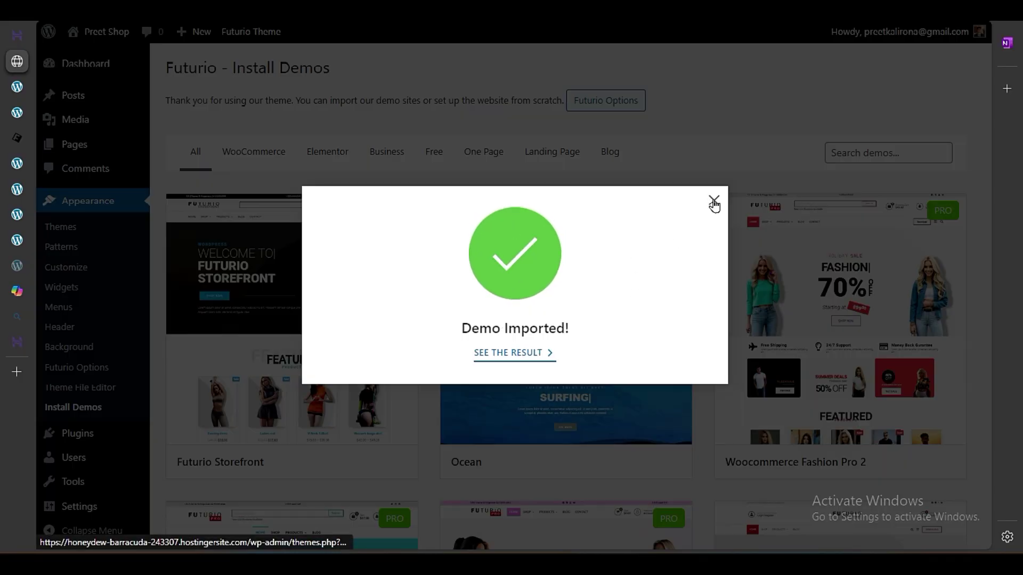
left_click(713, 203)
Step: Open the live site in a new tab and examine the imported home page from the hero banner down to the footer
mouse_move(114, 33)
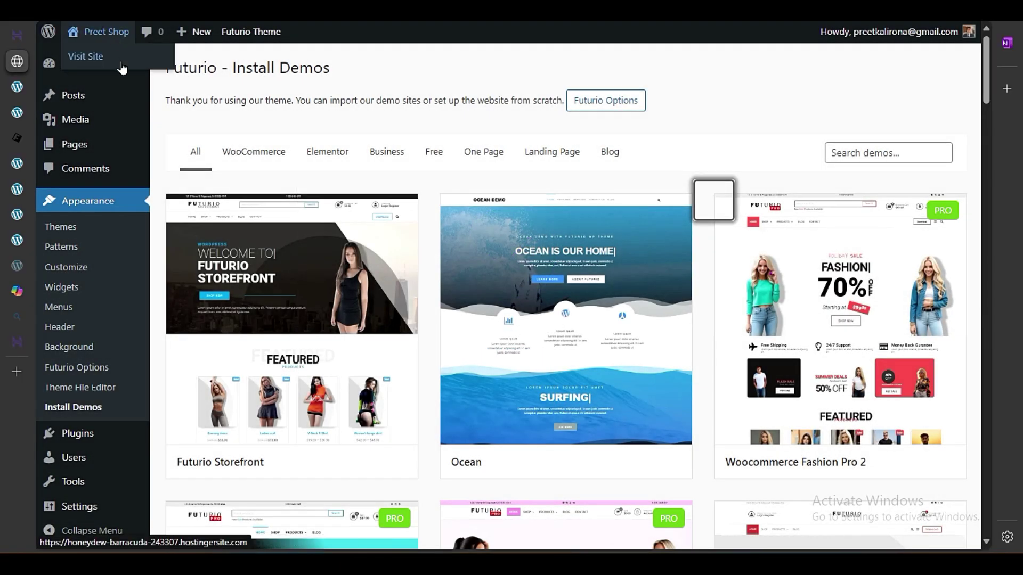
left_click(139, 72)
left_click(17, 111)
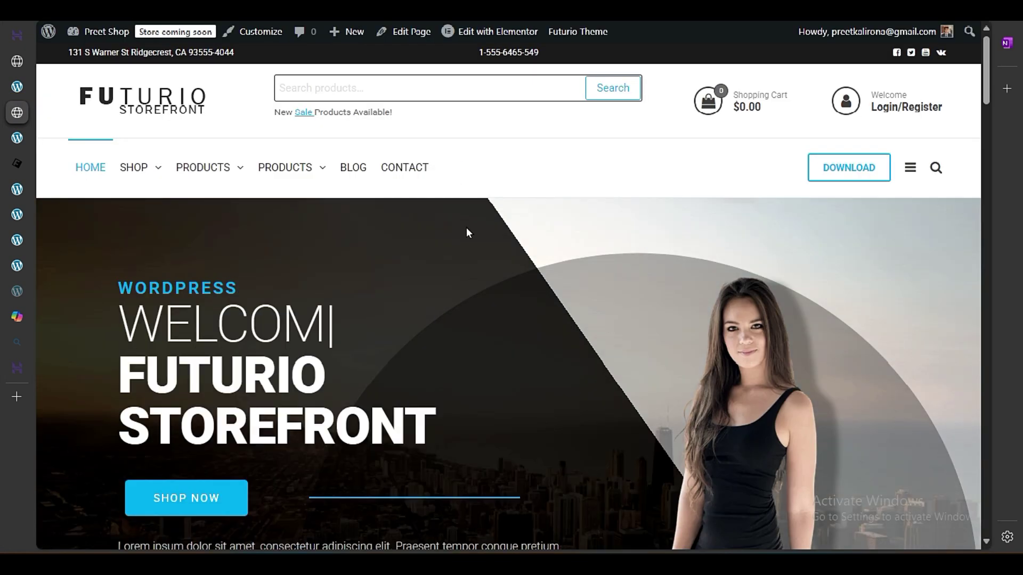
scroll(469, 240, "down", 5)
scroll(471, 256, "down", 15)
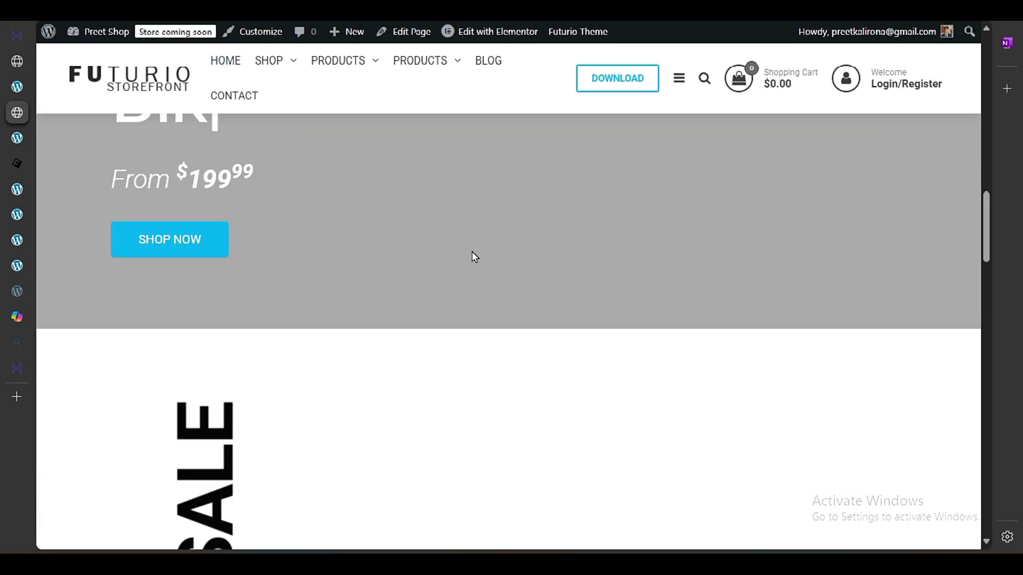
scroll(474, 257, "up", 10)
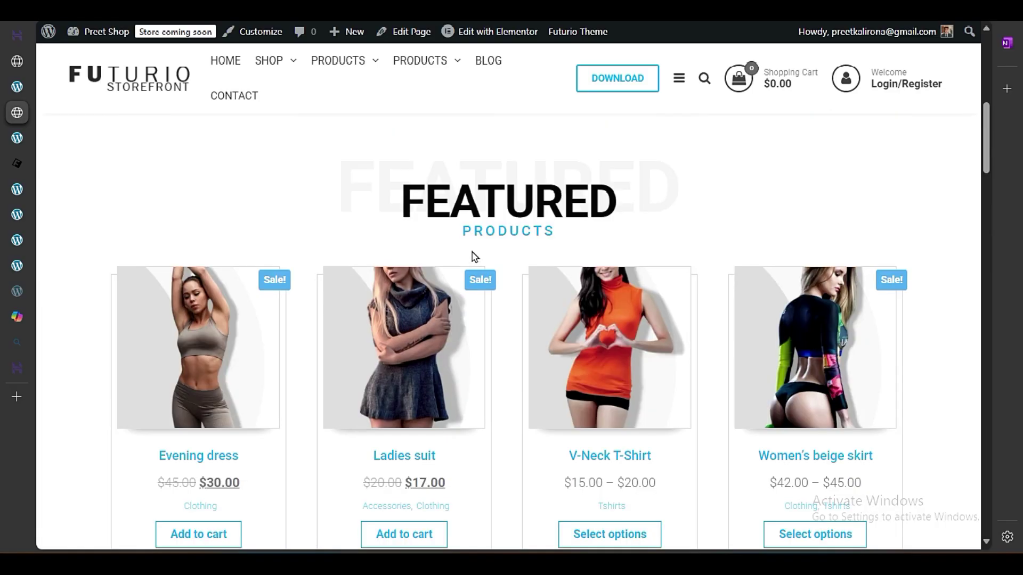
scroll(475, 256, "down", 4)
scroll(474, 257, "down", 5)
scroll(475, 257, "up", 6)
scroll(475, 258, "down", 7)
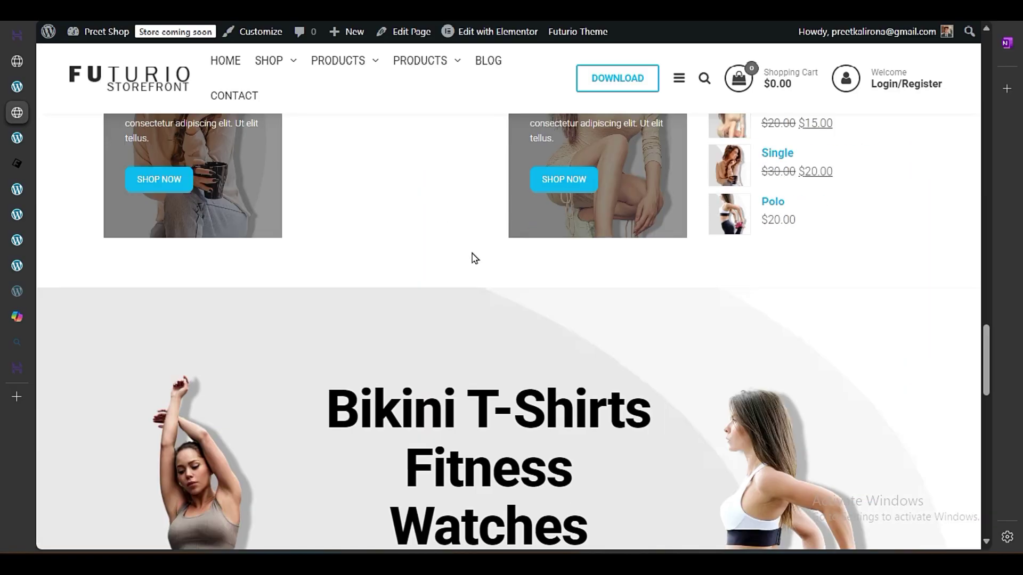
scroll(474, 259, "up", 3)
scroll(475, 258, "down", 20)
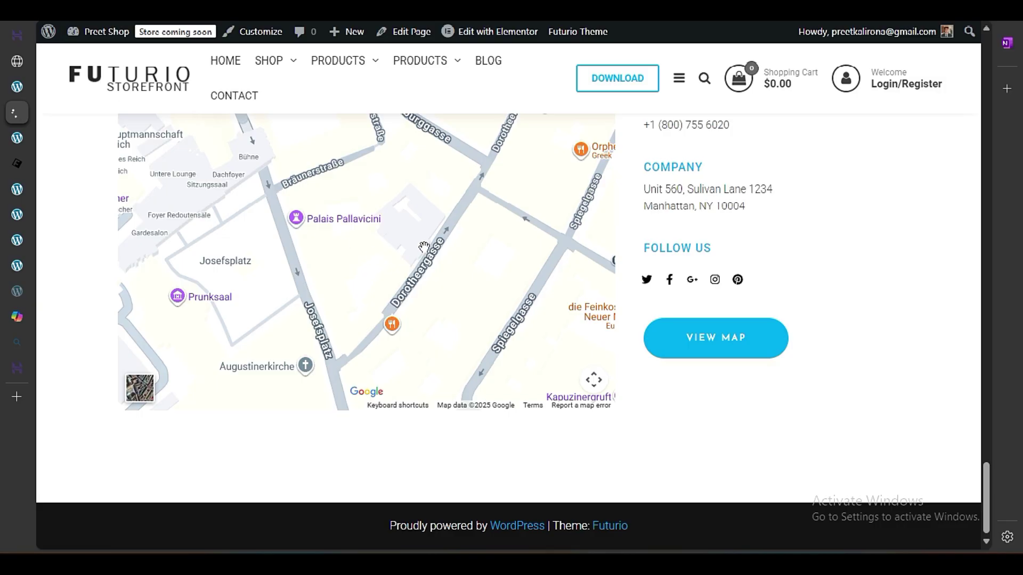
Step: Review the sale, top products and featured products sections again while returning to the header of the live home page
scroll(425, 252, "up", 20)
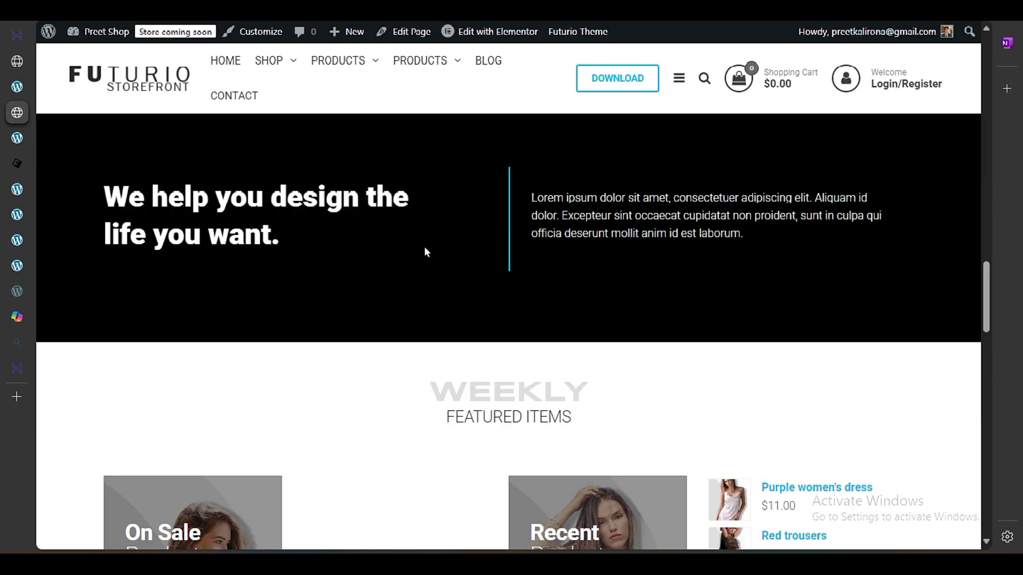
scroll(424, 252, "up", 10)
scroll(424, 252, "down", 5)
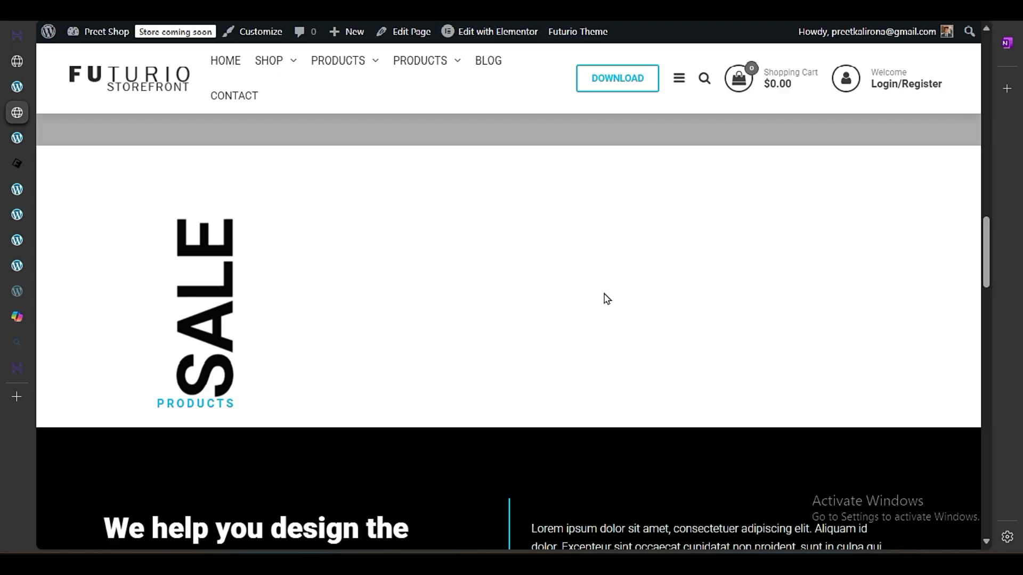
scroll(603, 330, "up", 10)
scroll(598, 358, "down", 5)
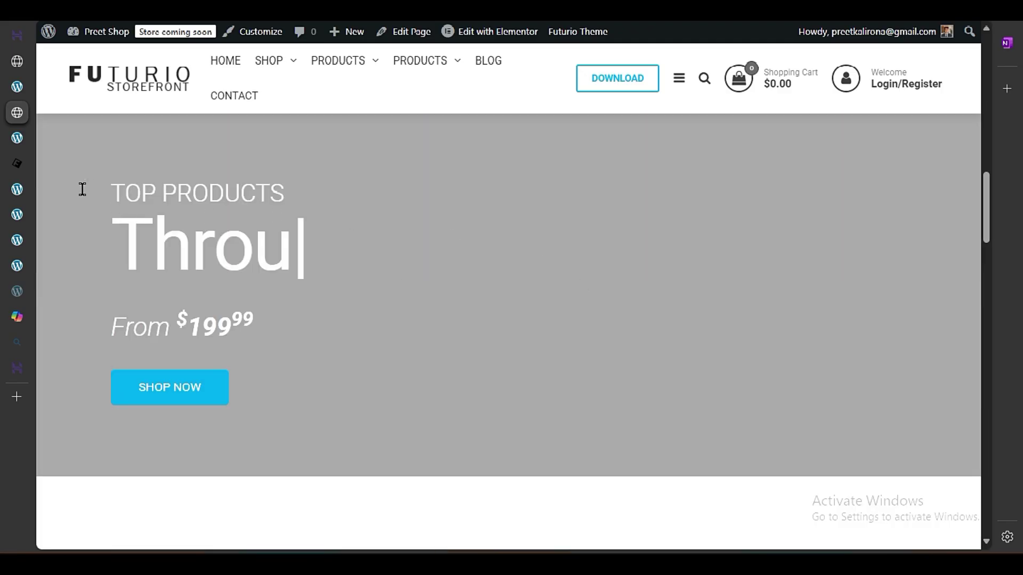
scroll(541, 357, "up", 5)
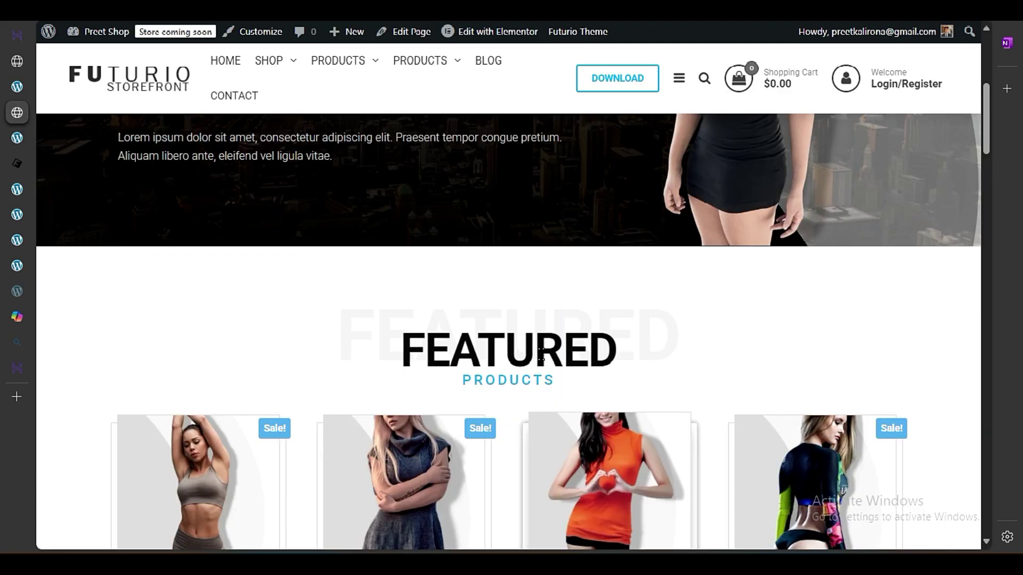
scroll(542, 356, "up", 10)
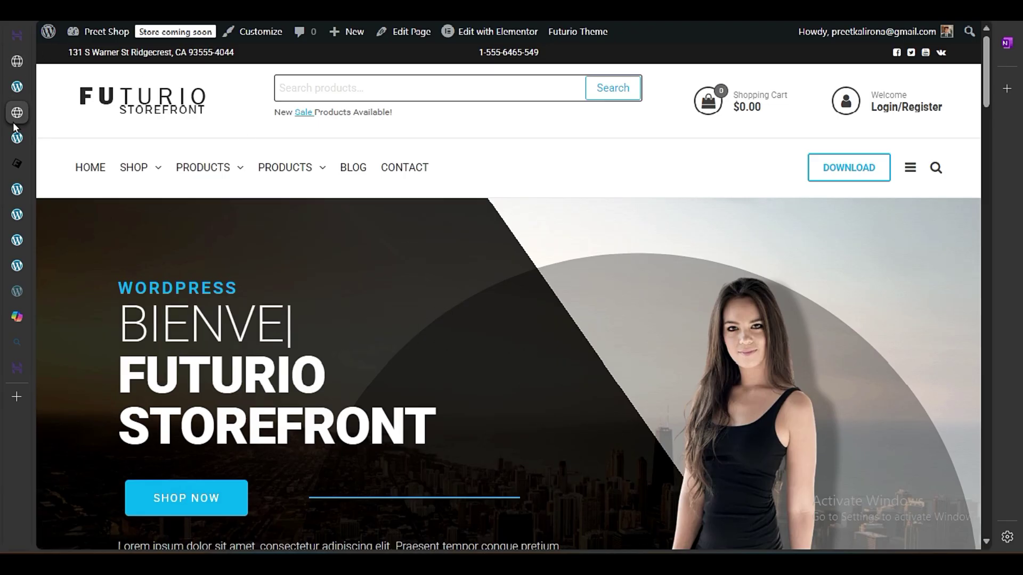
Step: Return to the WordPress admin, open Futurio Options and review the customizer links and the PRO addon features
left_click(19, 90)
left_click(17, 62)
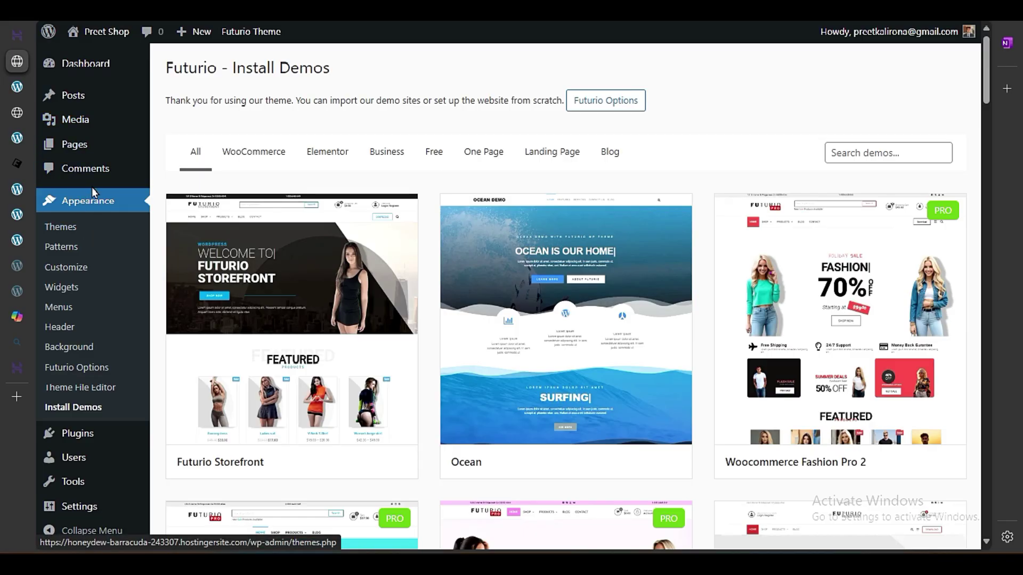
left_click(87, 368)
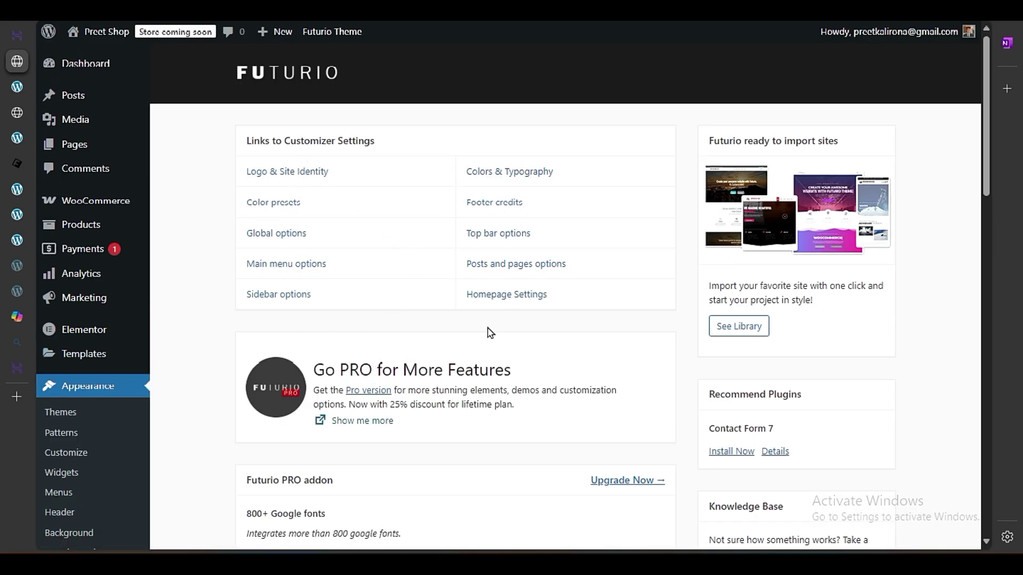
scroll(468, 347, "down", 5)
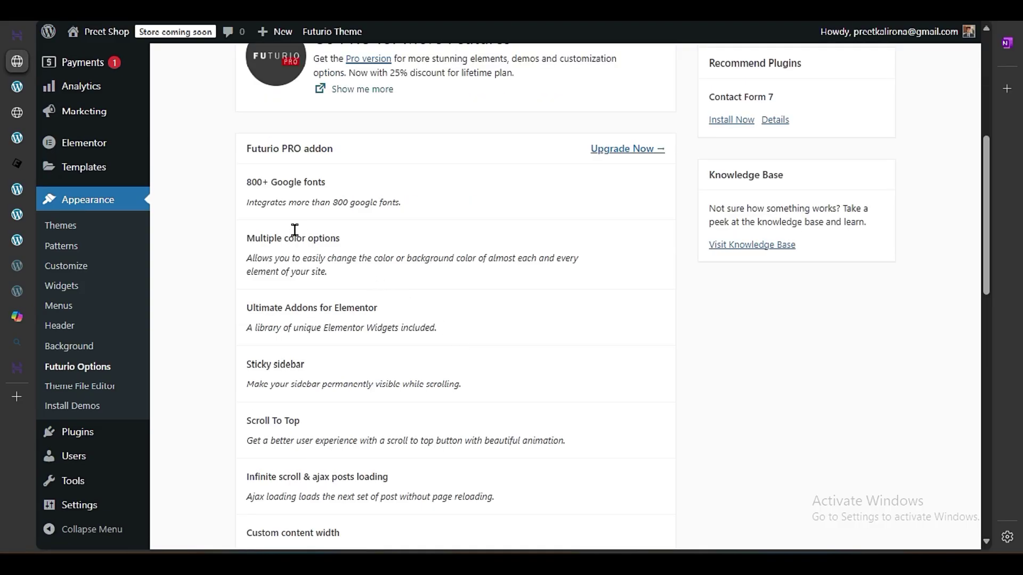
scroll(307, 351, "up", 3)
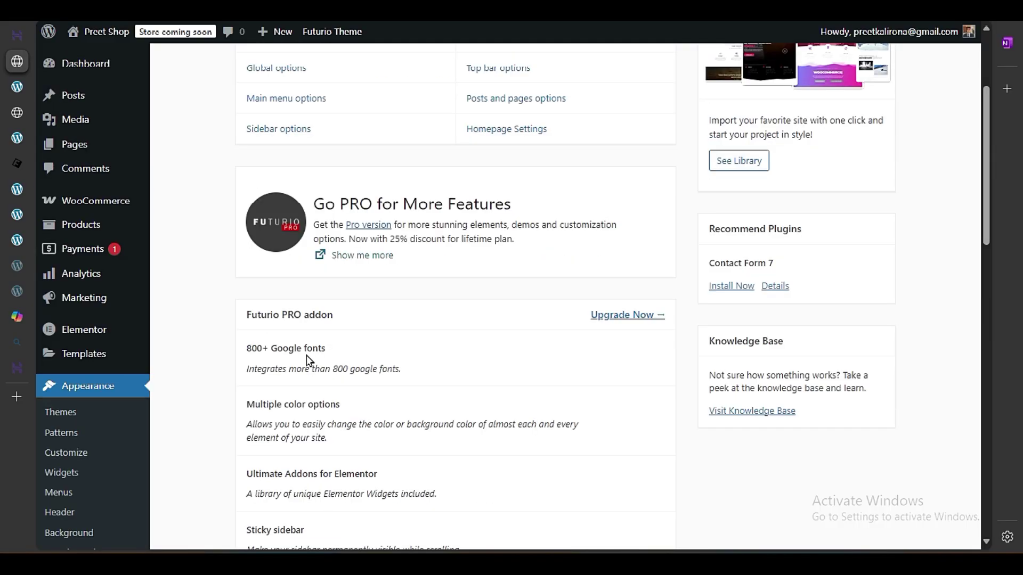
scroll(513, 334, "up", 3)
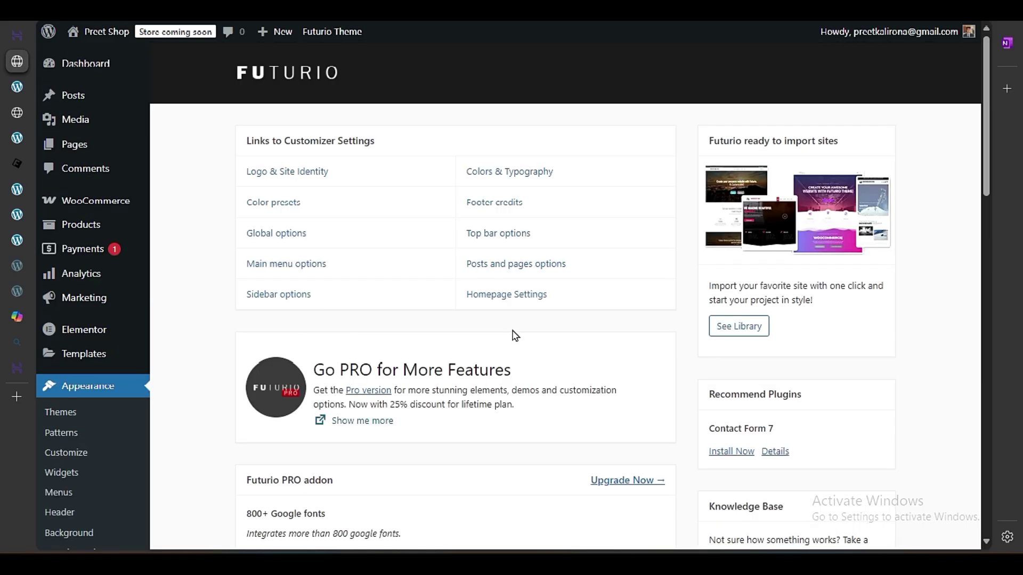
scroll(517, 340, "down", 3)
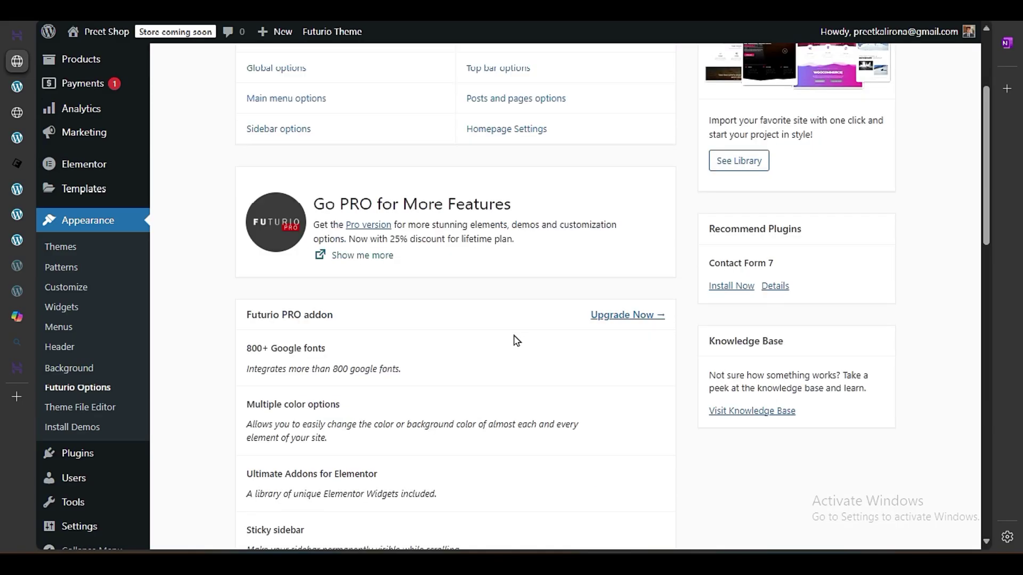
Step: Install and activate the recommended Contact Form 7 plugin from the Futurio options page
left_click_drag(702, 235, 808, 234)
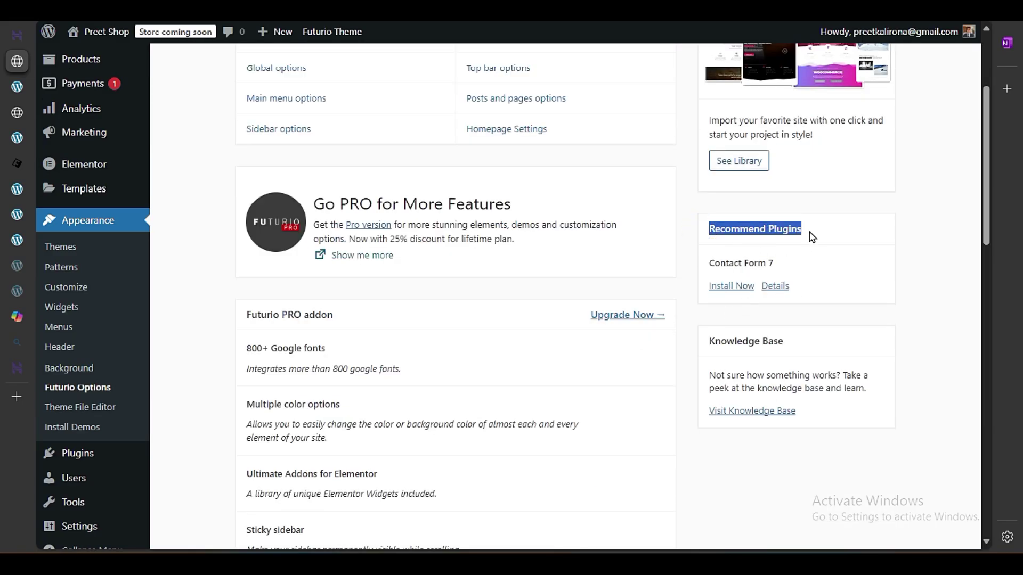
left_click(822, 265)
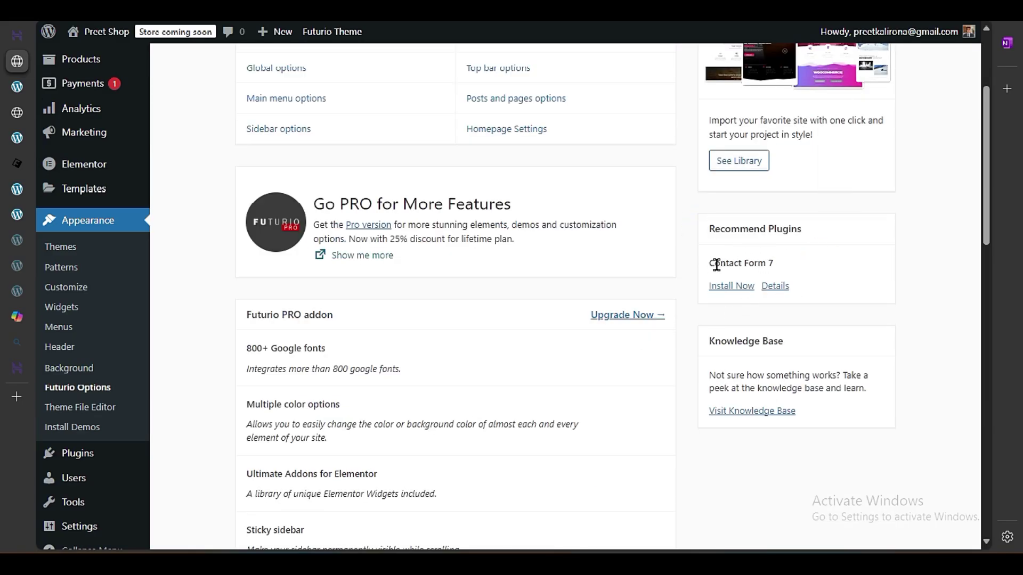
left_click_drag(730, 265, 774, 266)
left_click(789, 264)
left_click(734, 285)
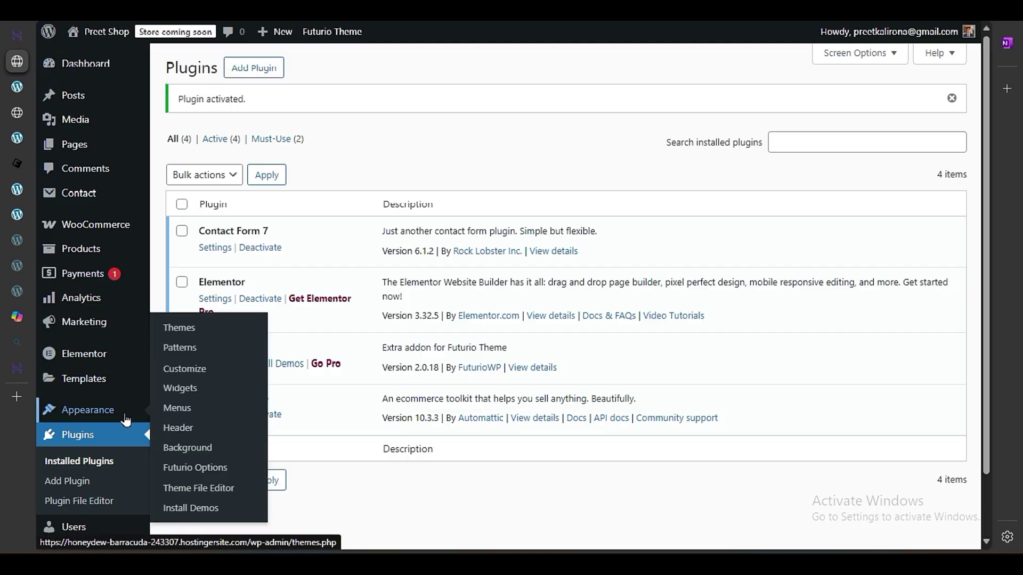
Step: Open the theme Customizer in a new browser tab and switch to it
mouse_move(125, 413)
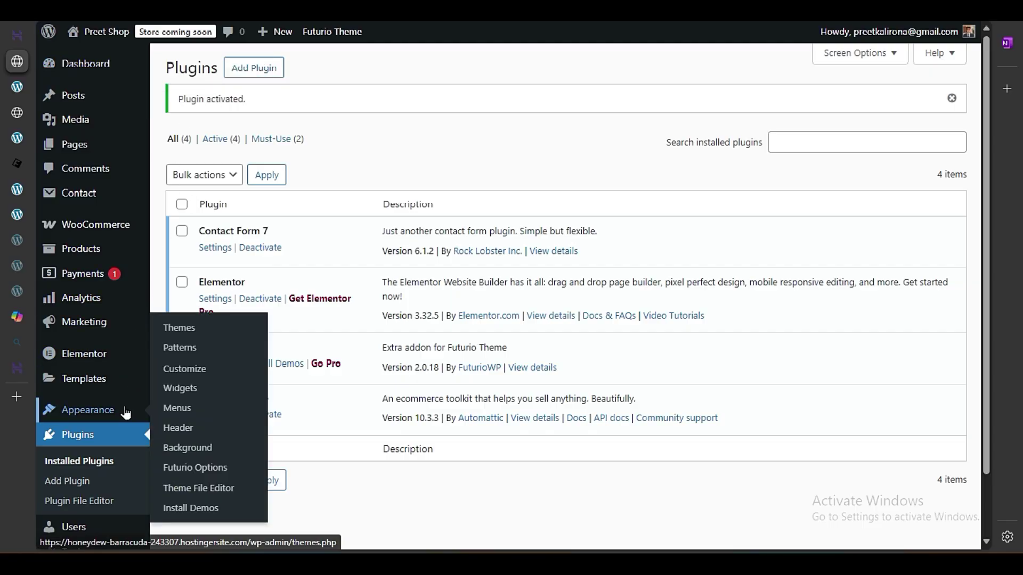
right_click(205, 372)
left_click(249, 130)
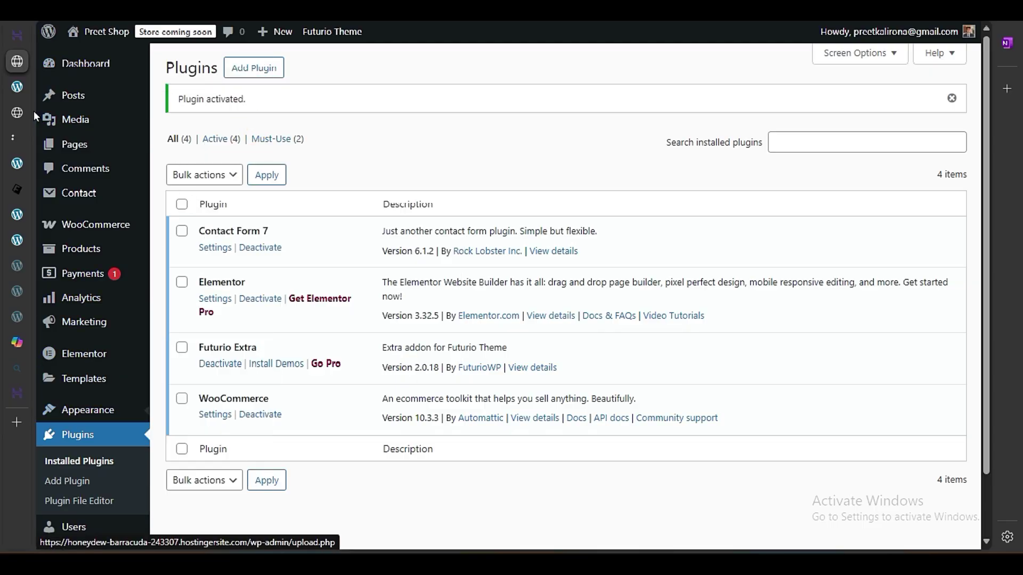
left_click(20, 146)
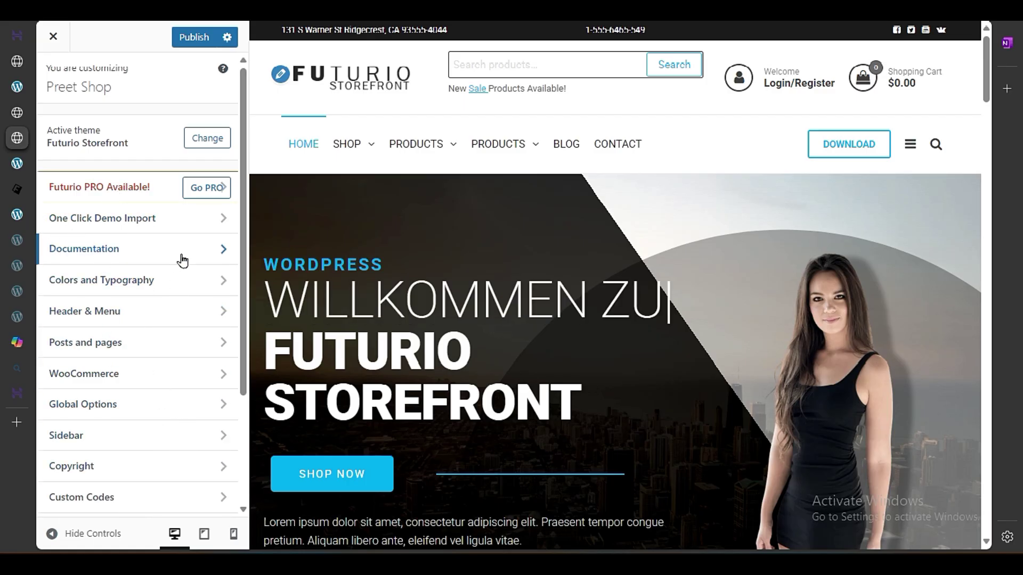
Step: View the One Click Demo Import library from the Customizer and return to the main customization options
left_click(122, 217)
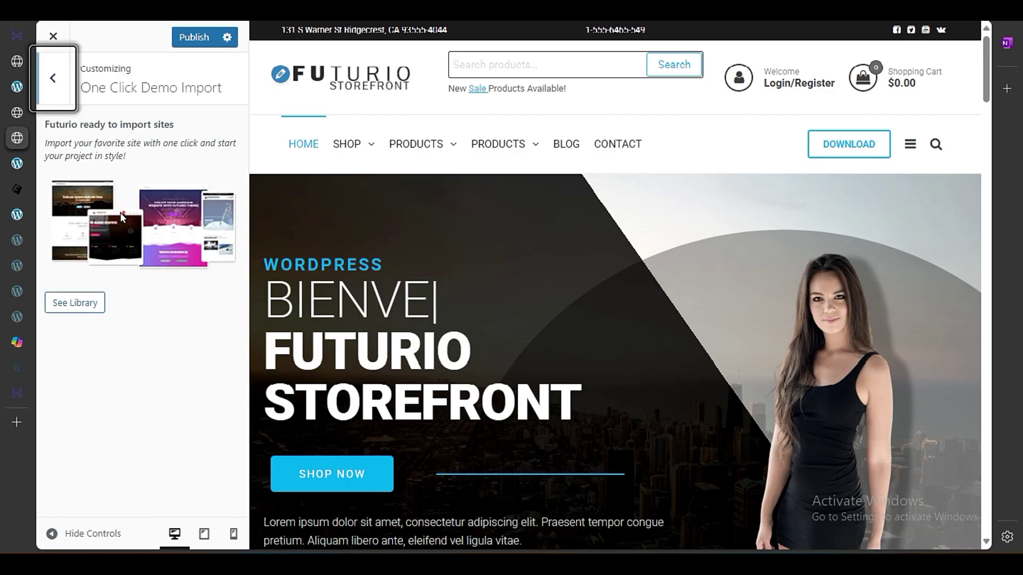
left_click(101, 305)
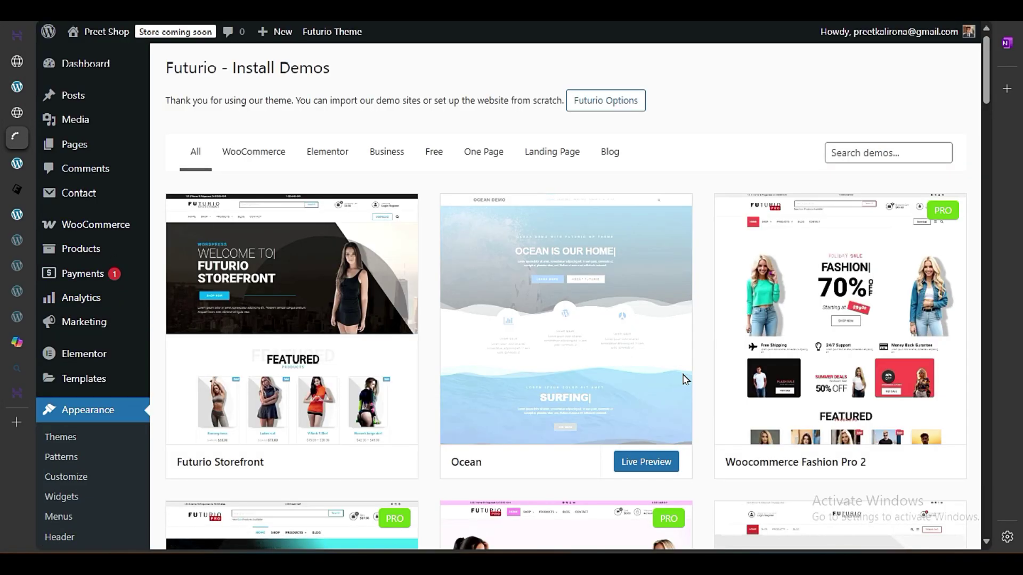
left_click(632, 382)
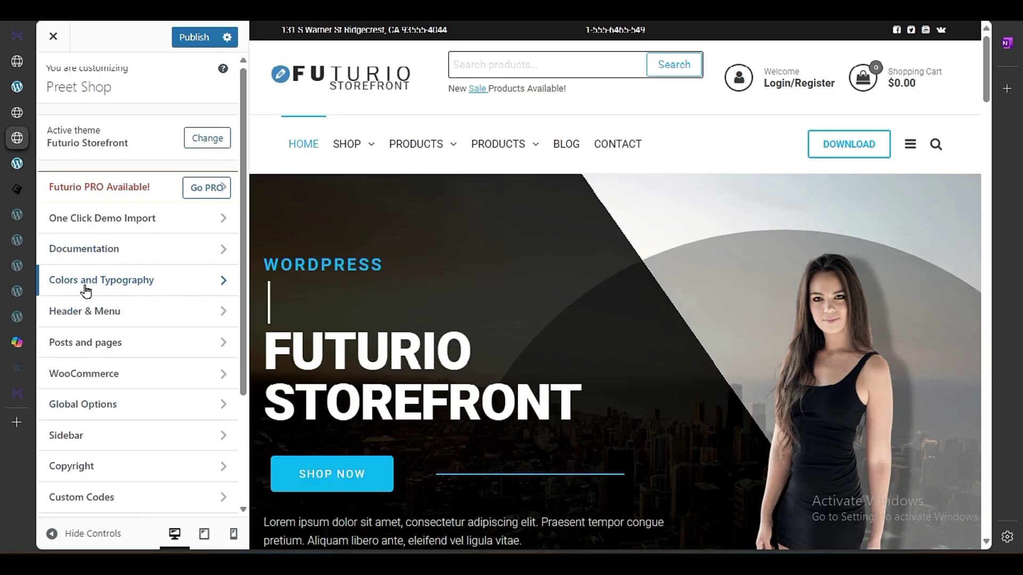
Step: Try #0a0a0a as the site background color in the Colors and Typography settings and check it in the preview
left_click(176, 282)
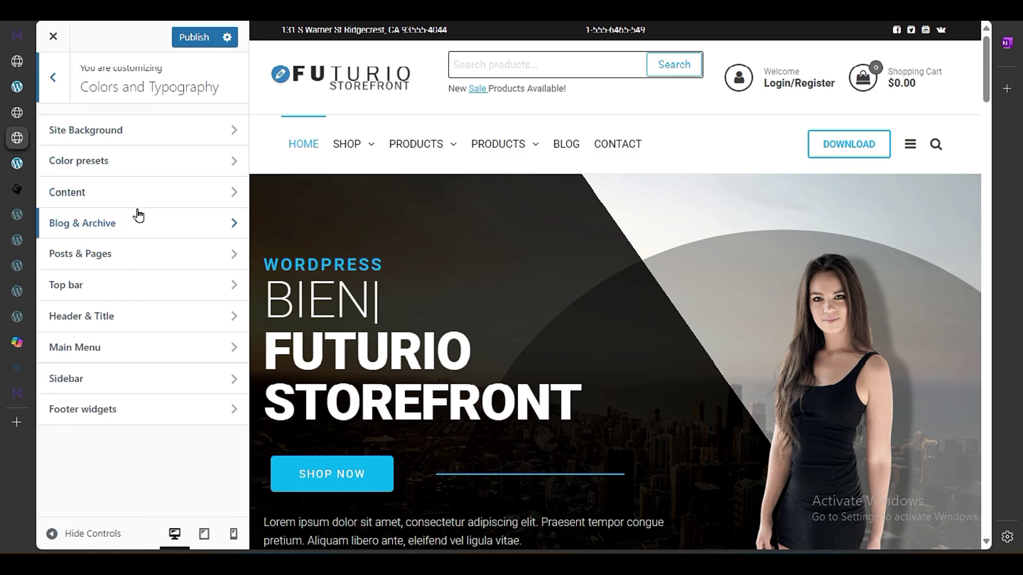
left_click(162, 133)
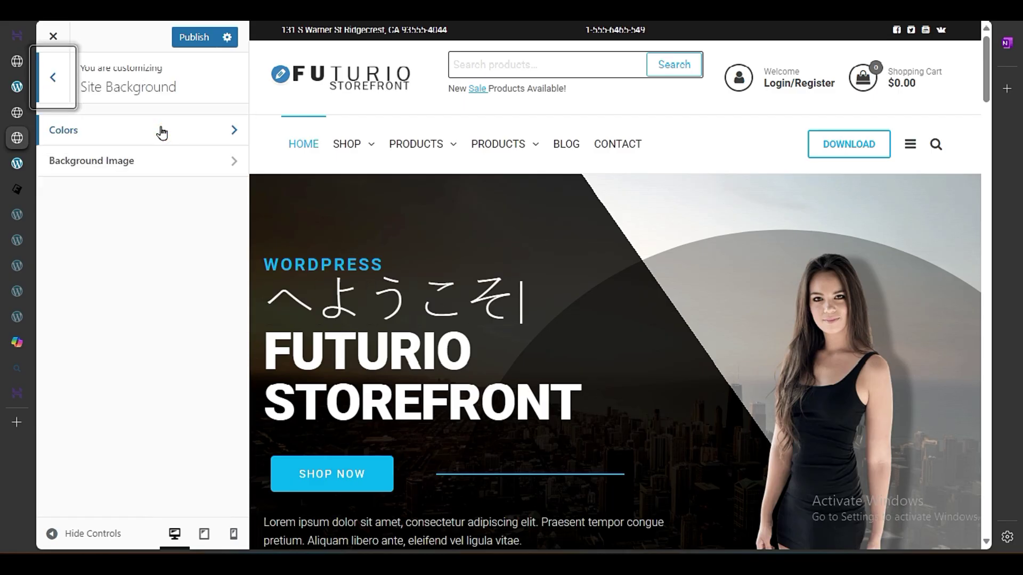
left_click(161, 131)
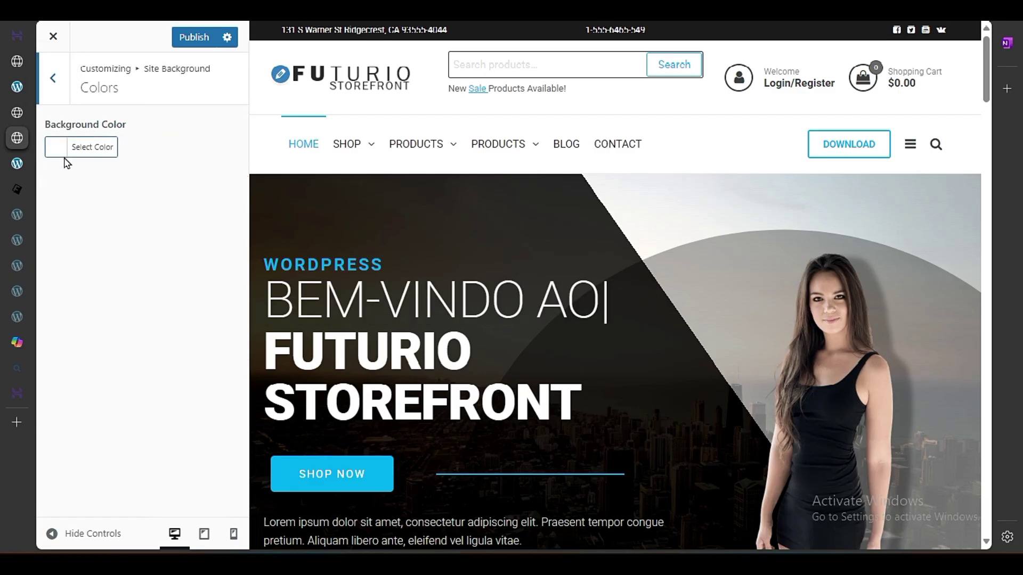
scroll(753, 365, "down", 10)
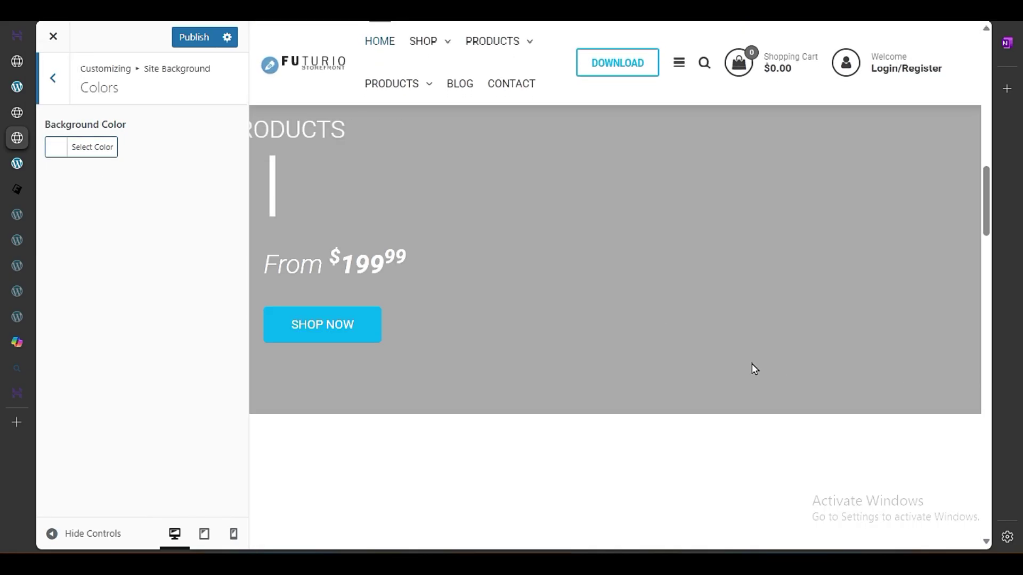
scroll(616, 319, "up", 5)
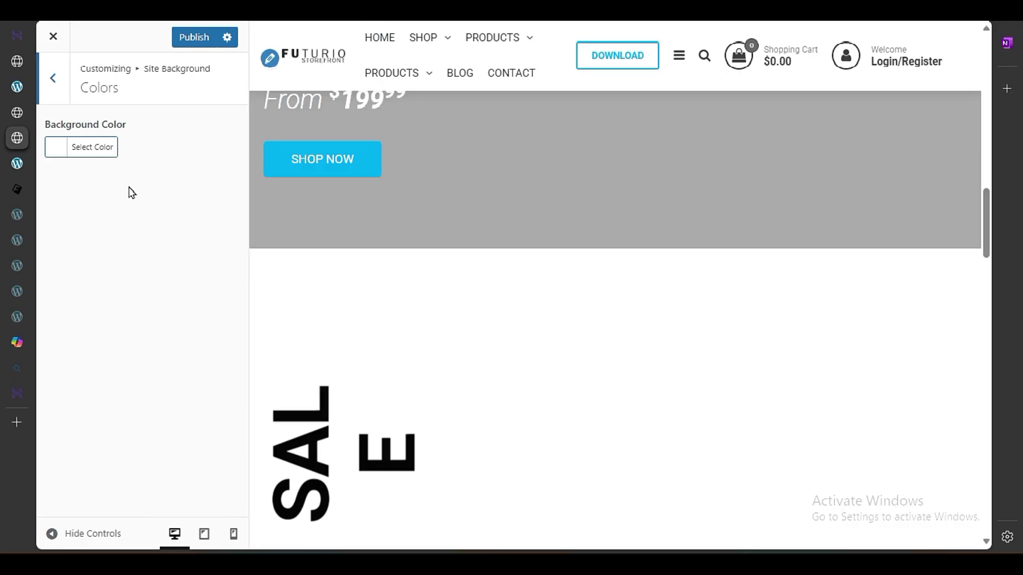
left_click(50, 158)
left_click_drag(80, 237, 45, 315)
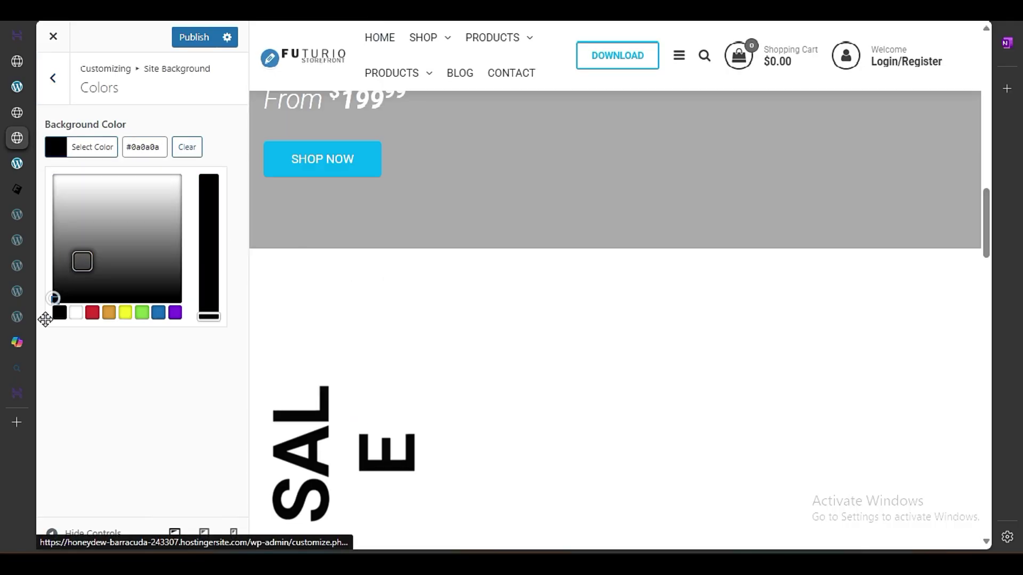
scroll(593, 351, "down", 10)
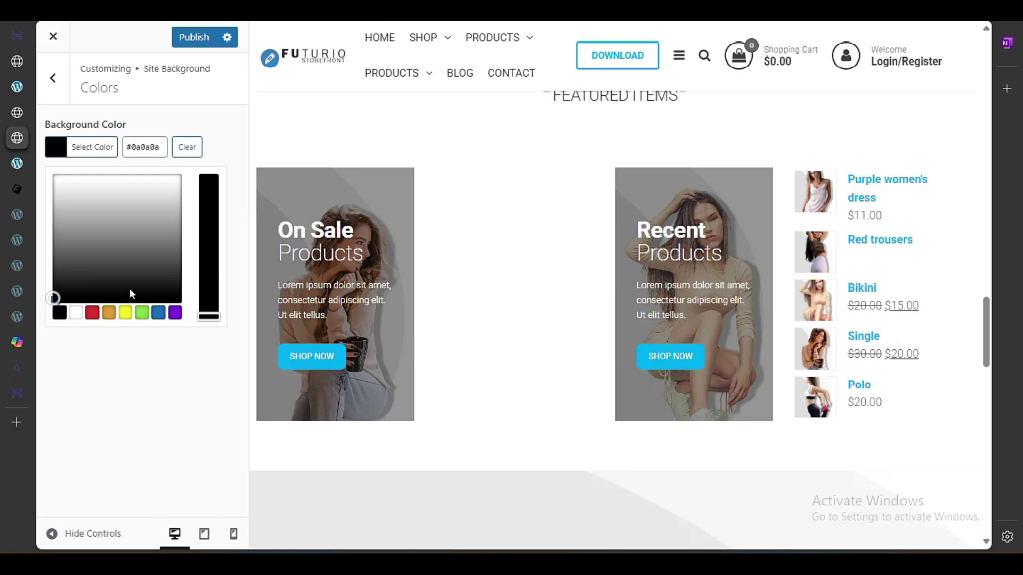
Step: Restore the site background color to white
left_click(54, 189)
left_click_drag(54, 189, 53, 174)
left_click(108, 120)
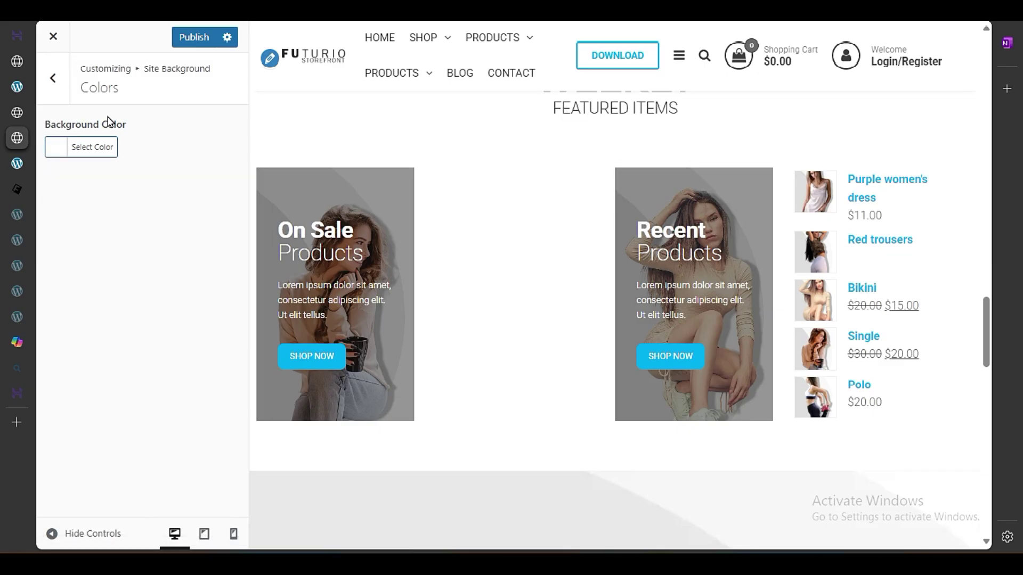
Step: View the site's Background Image setting and return to the Colors and Typography options
left_click(65, 94)
left_click(92, 160)
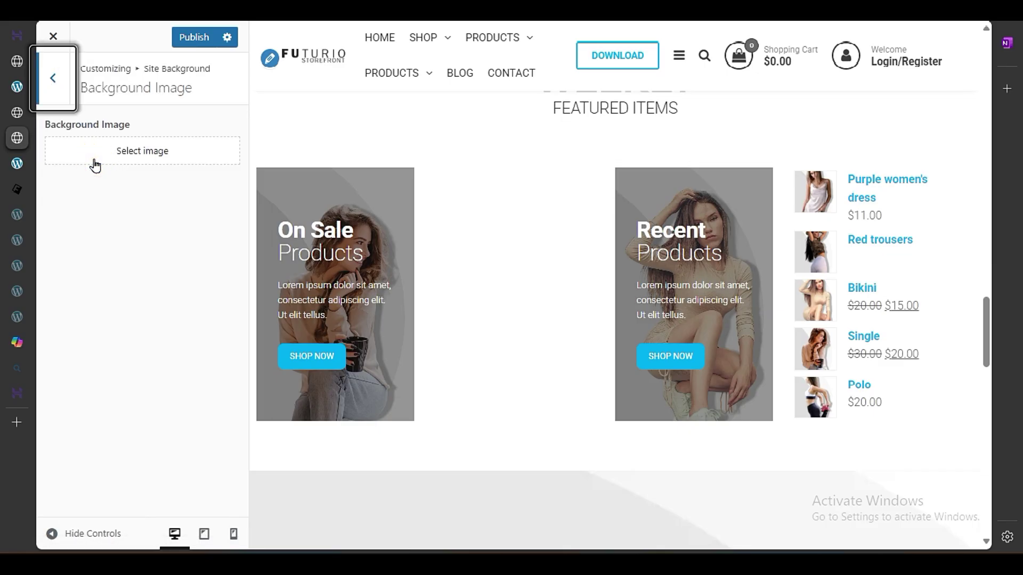
left_click(59, 92)
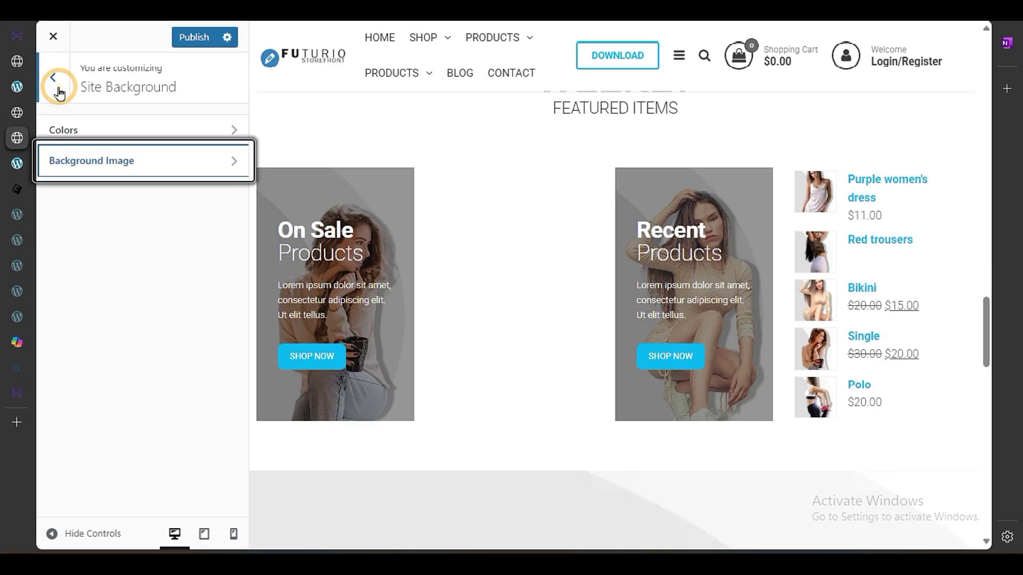
left_click(60, 94)
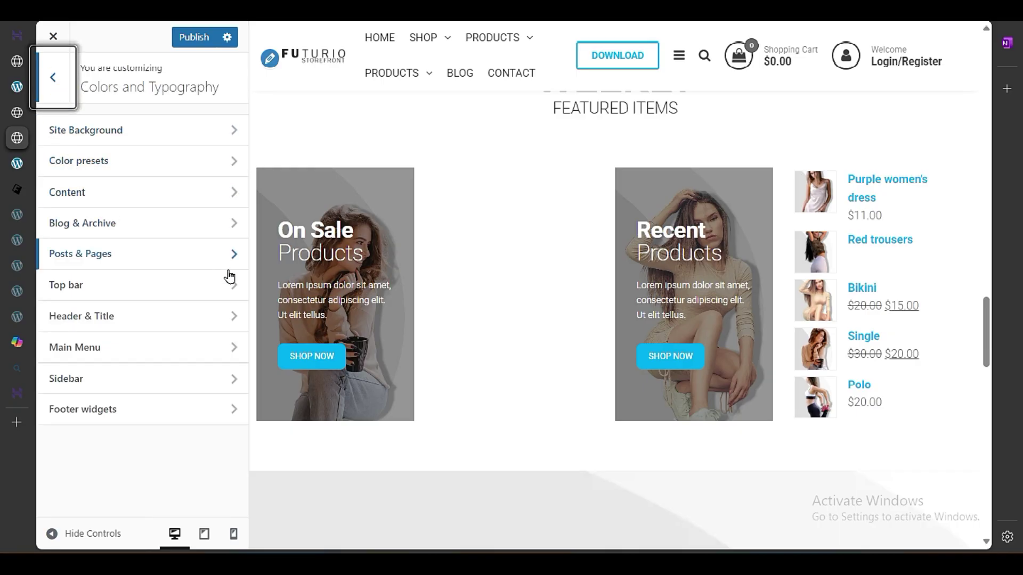
Step: Preview the red and magenta color presets on the store and reselect the white and blue preset
left_click(203, 161)
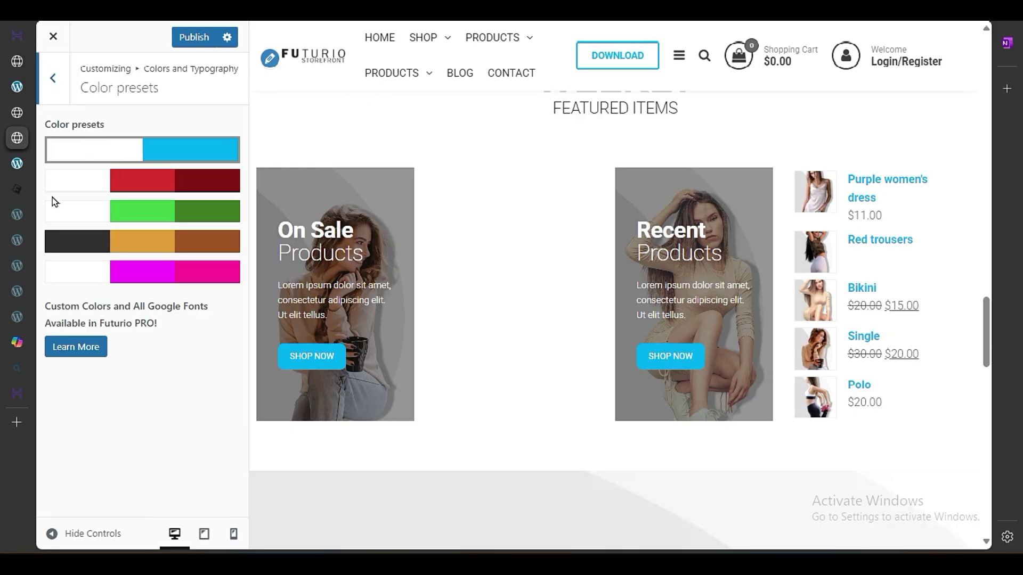
left_click(202, 185)
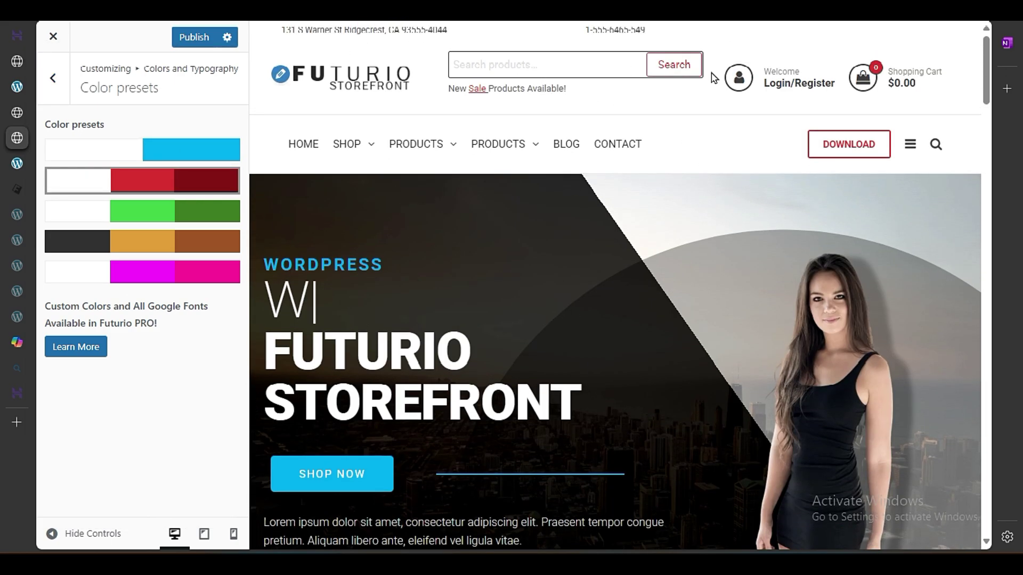
scroll(780, 224, "down", 5)
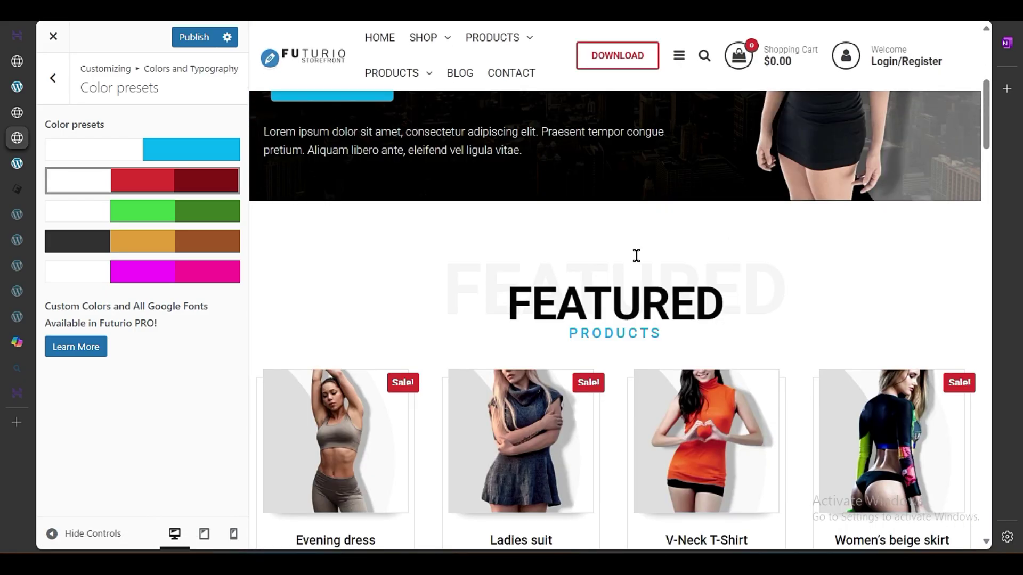
scroll(636, 256, "down", 3)
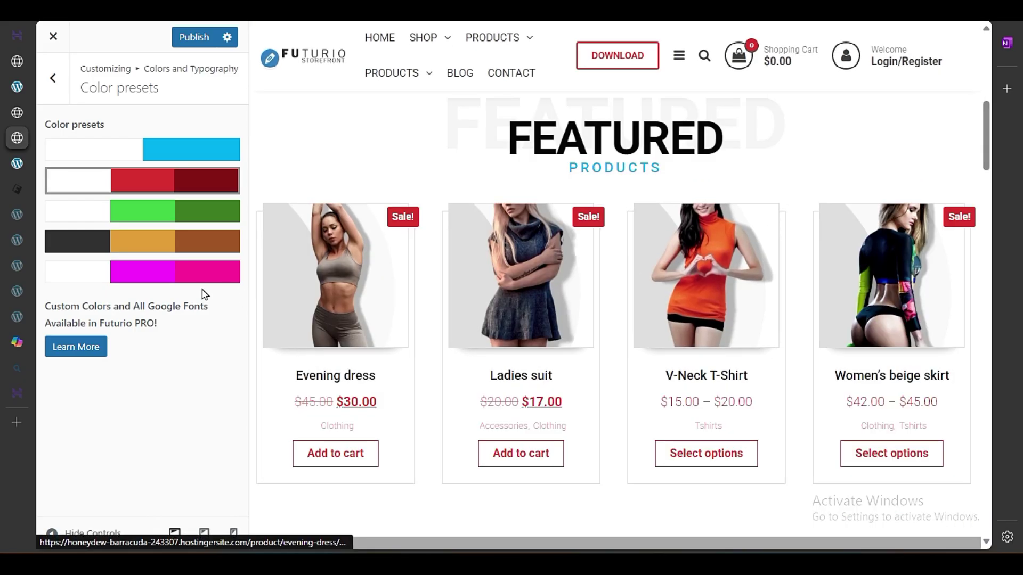
left_click(195, 273)
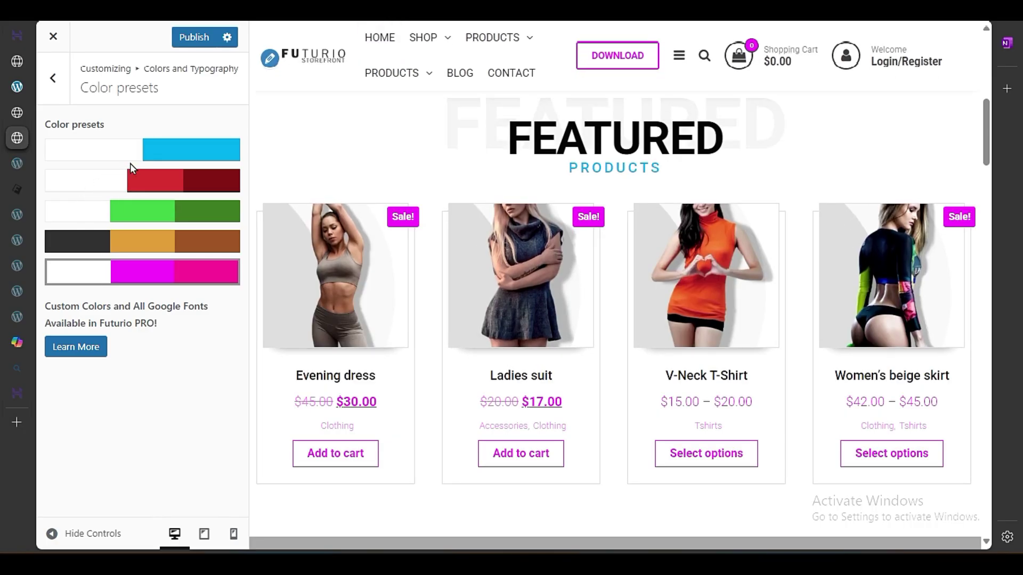
left_click(159, 149)
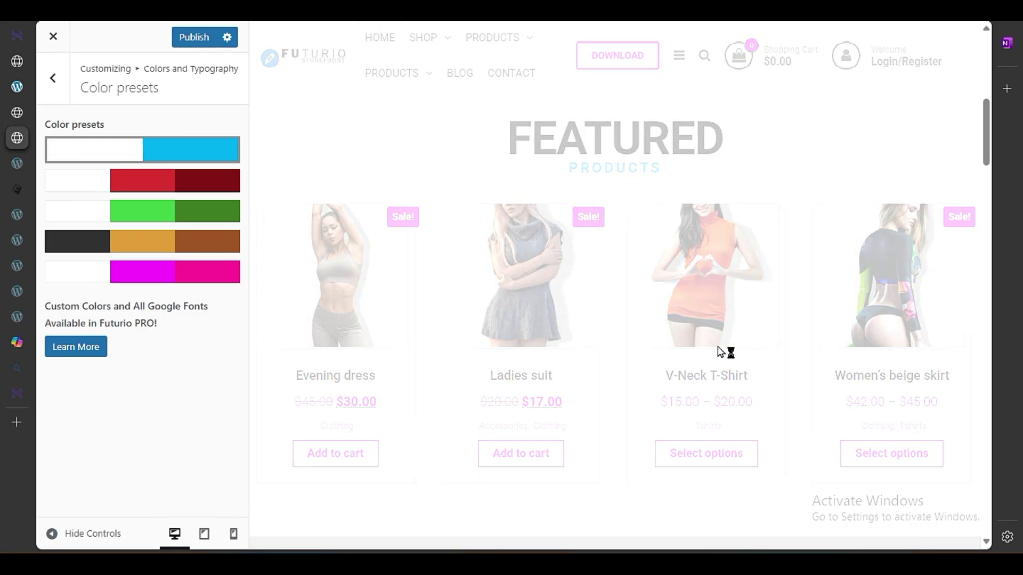
Step: Try Serif and Monospace as the Content site font family and settle on Default
left_click(56, 85)
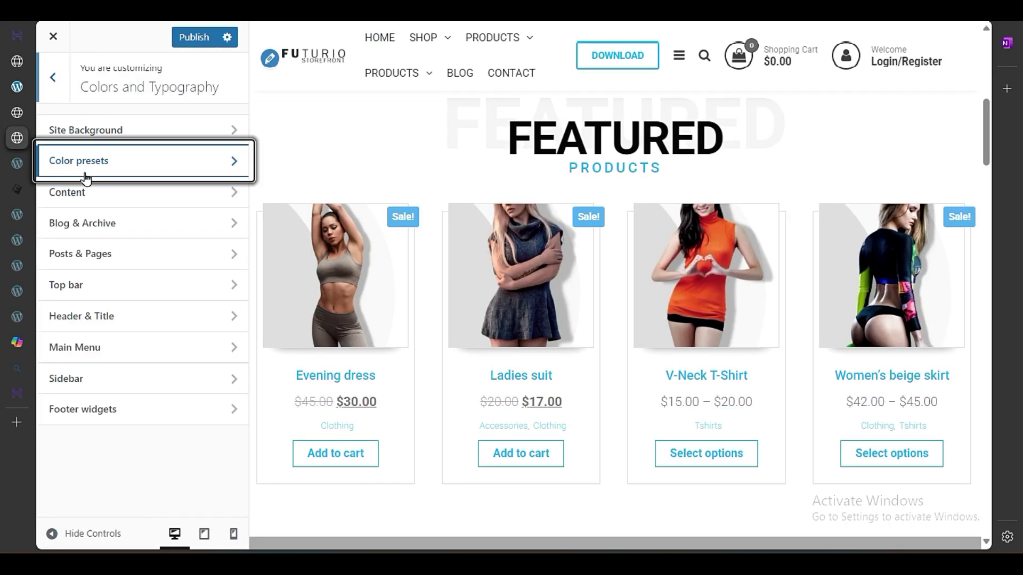
left_click(135, 197)
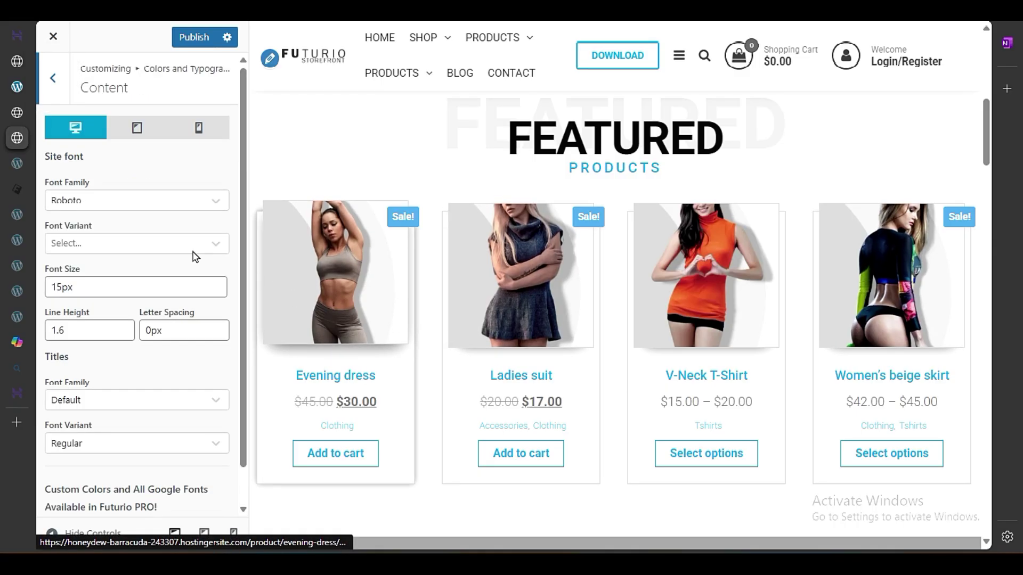
left_click(95, 201)
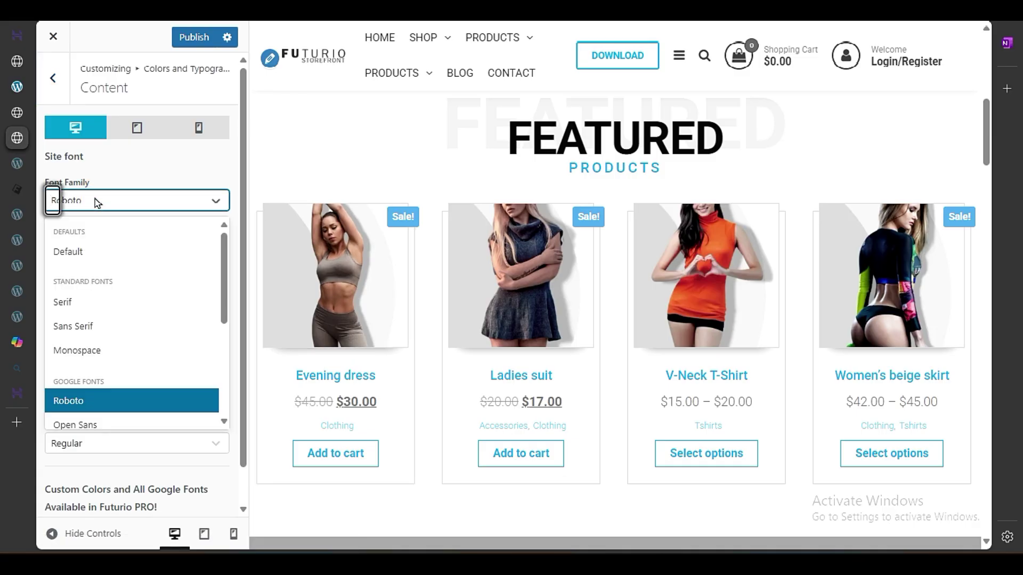
left_click(128, 304)
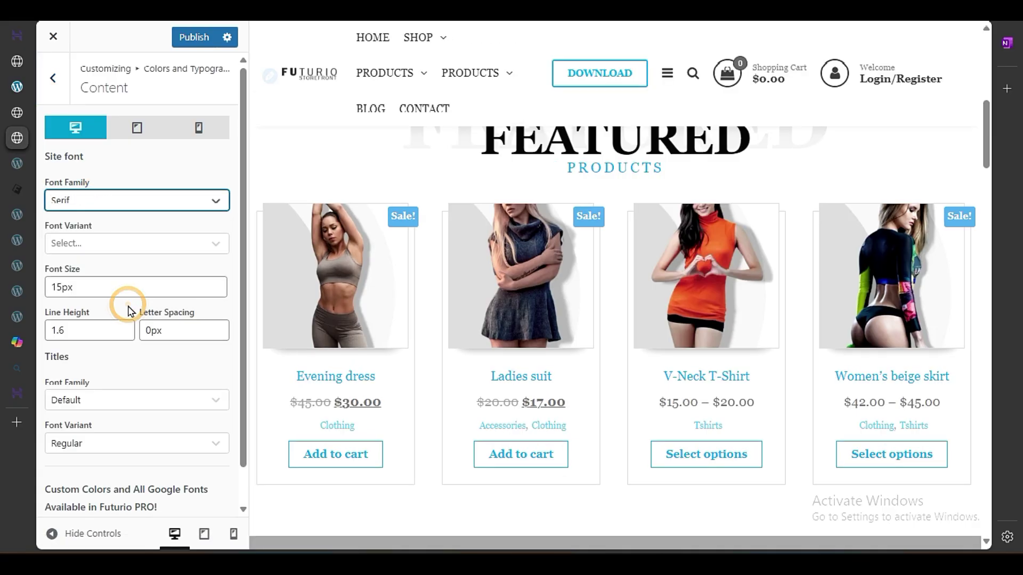
left_click(110, 201)
left_click(126, 349)
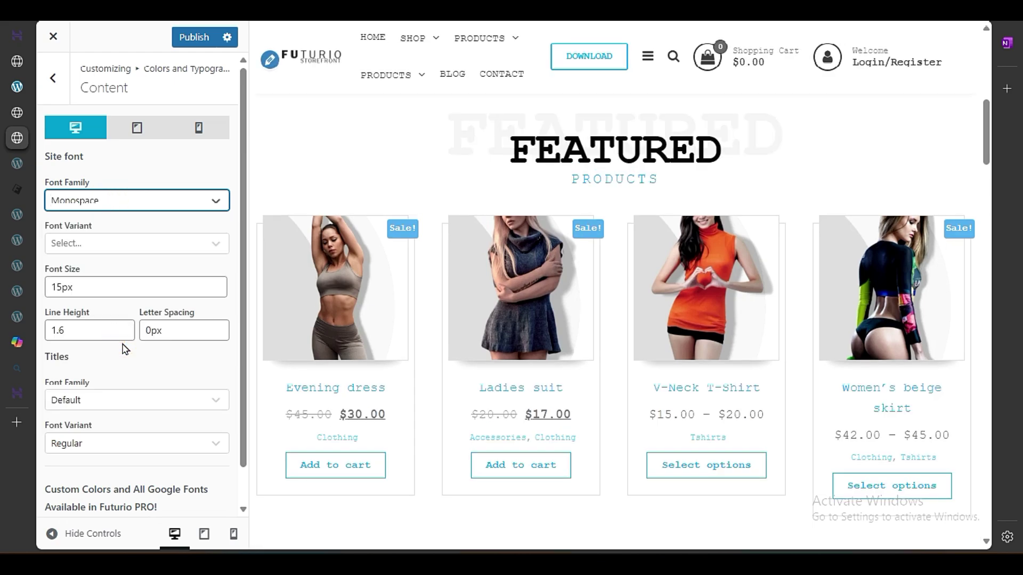
left_click(141, 199)
left_click(142, 255)
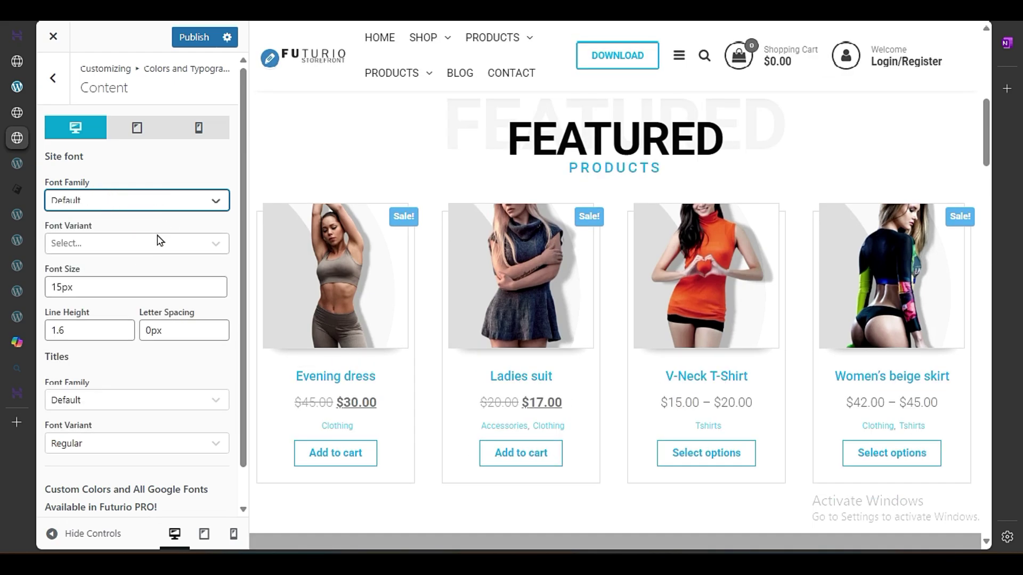
Step: Try Serif as the font family of the content titles and check the homepage banner heading
scroll(139, 408, "down", 1)
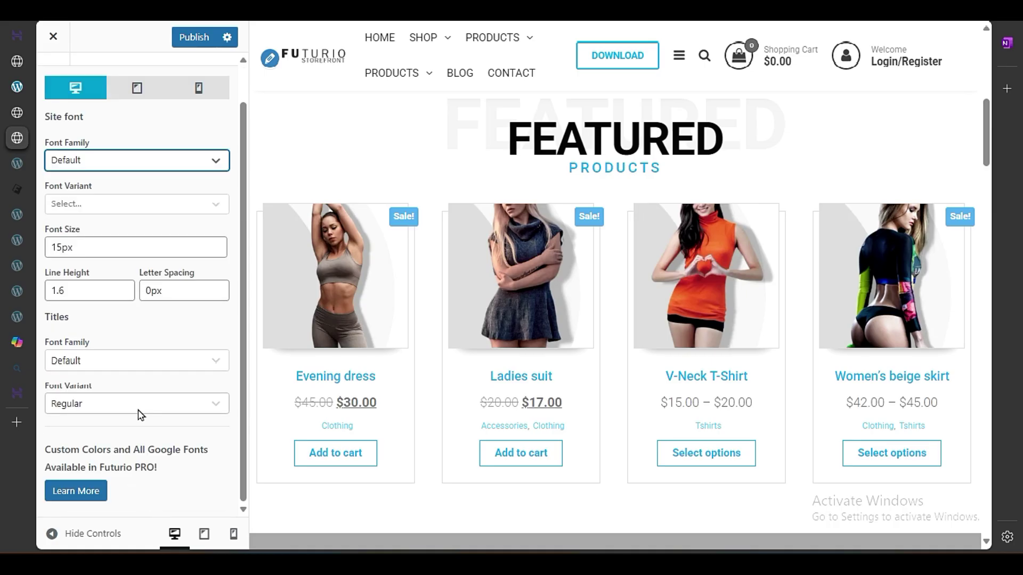
left_click(110, 361)
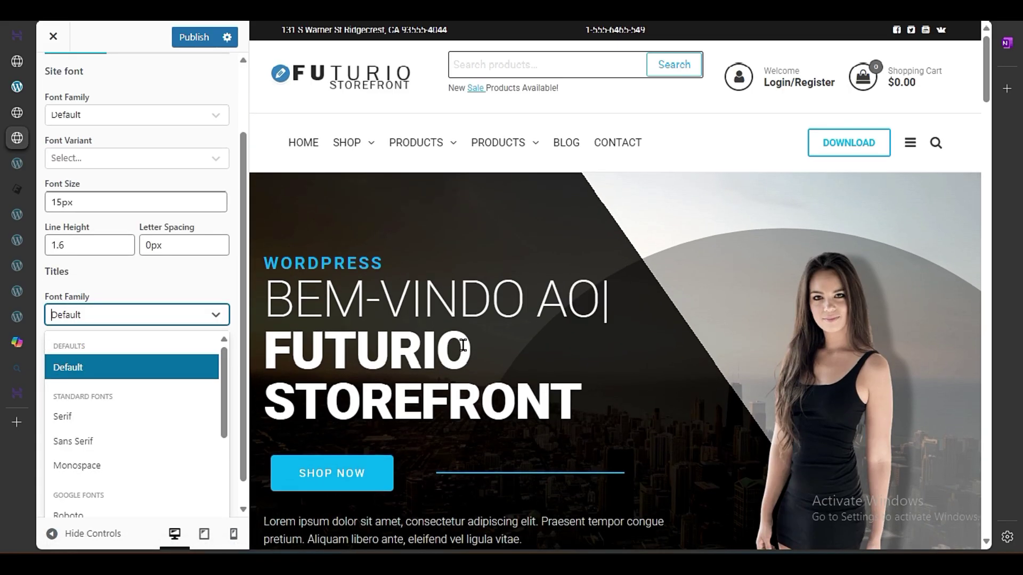
left_click(107, 415)
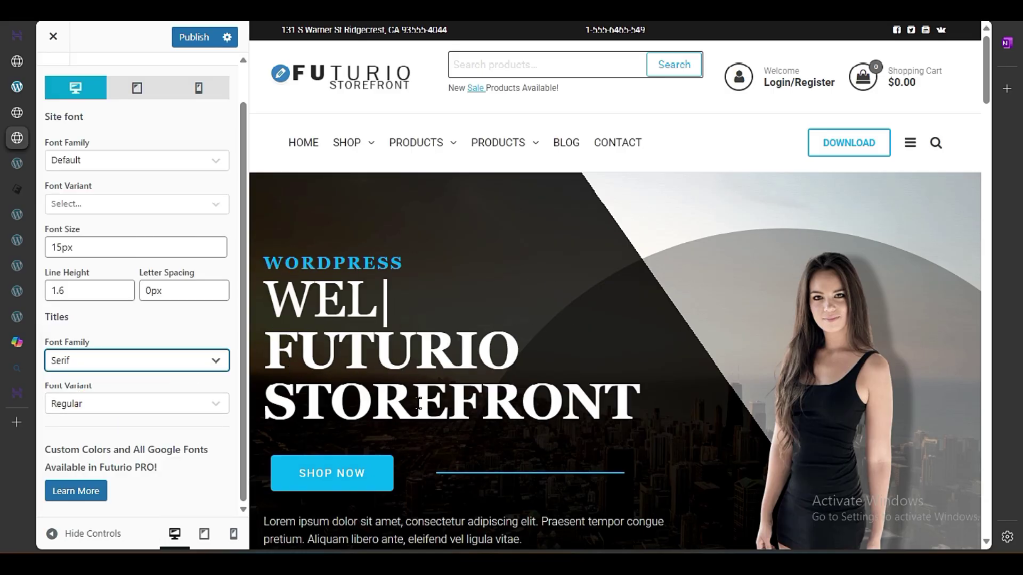
left_click_drag(642, 416, 278, 254)
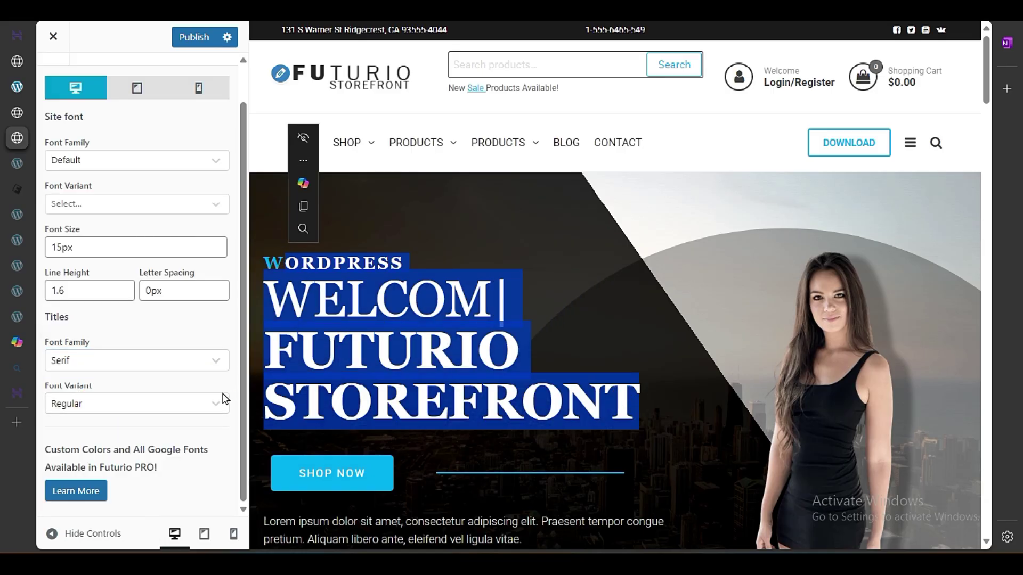
Step: Set the content titles' font family to Sans Serif and publish the customizer changes
left_click(130, 361)
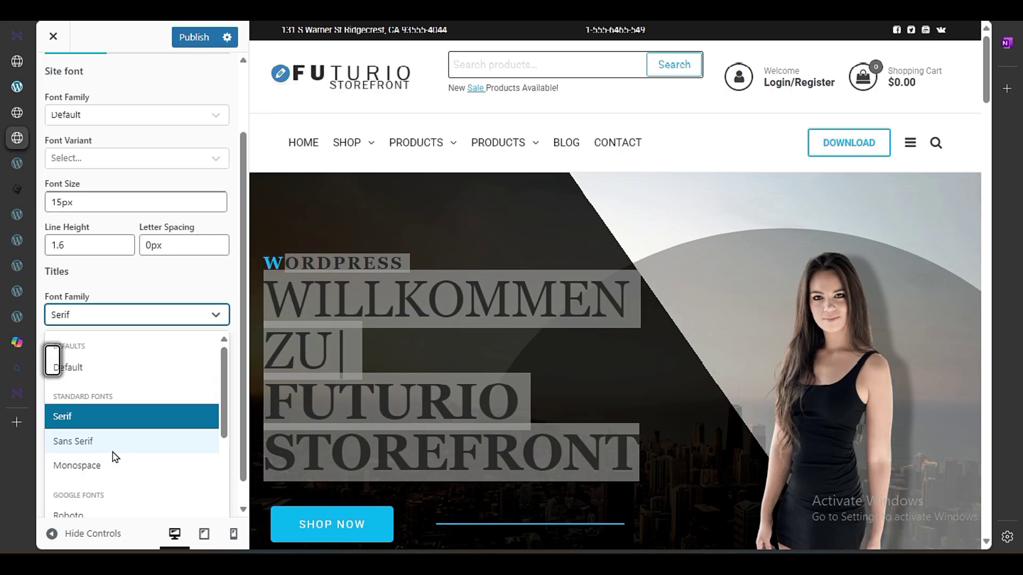
left_click(110, 442)
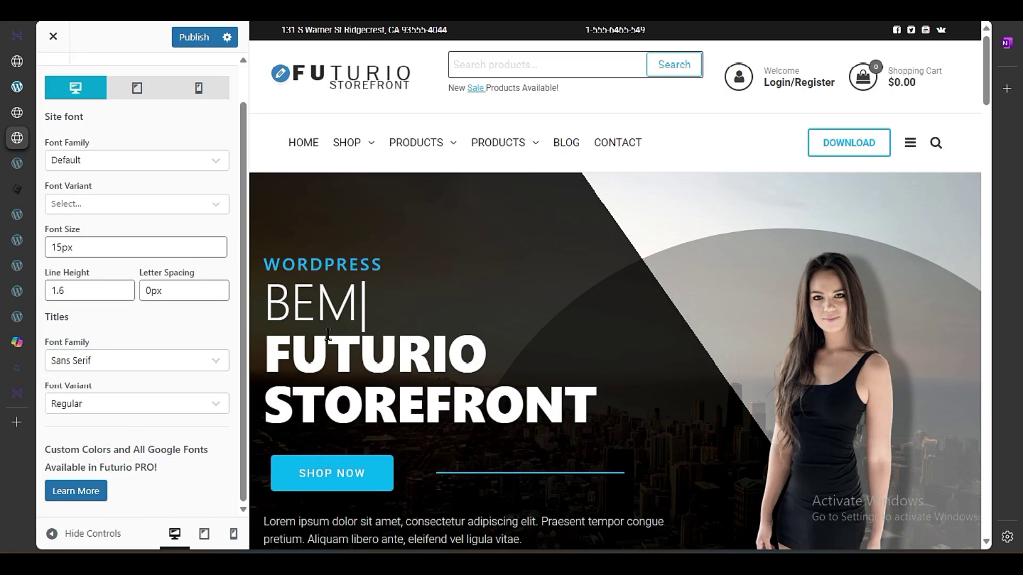
left_click(208, 42)
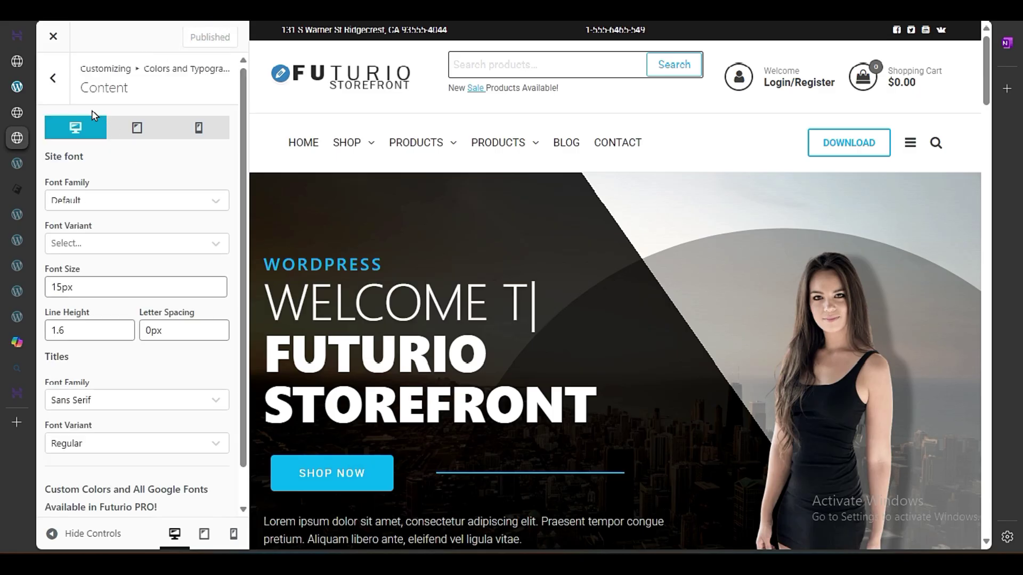
Step: Open the Blog & Archive typography settings and load the Blog page in the site preview
left_click(51, 79)
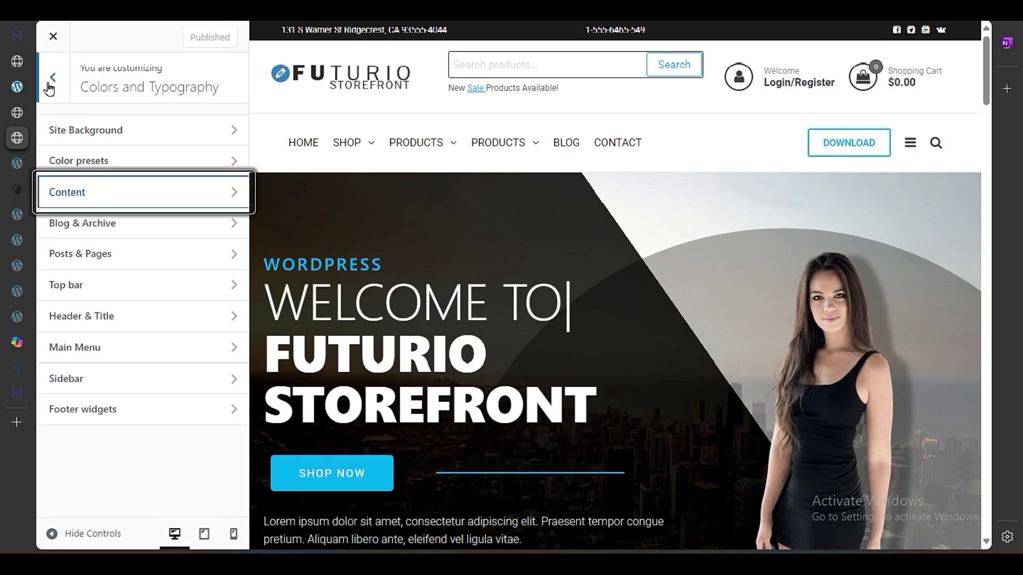
left_click(132, 223)
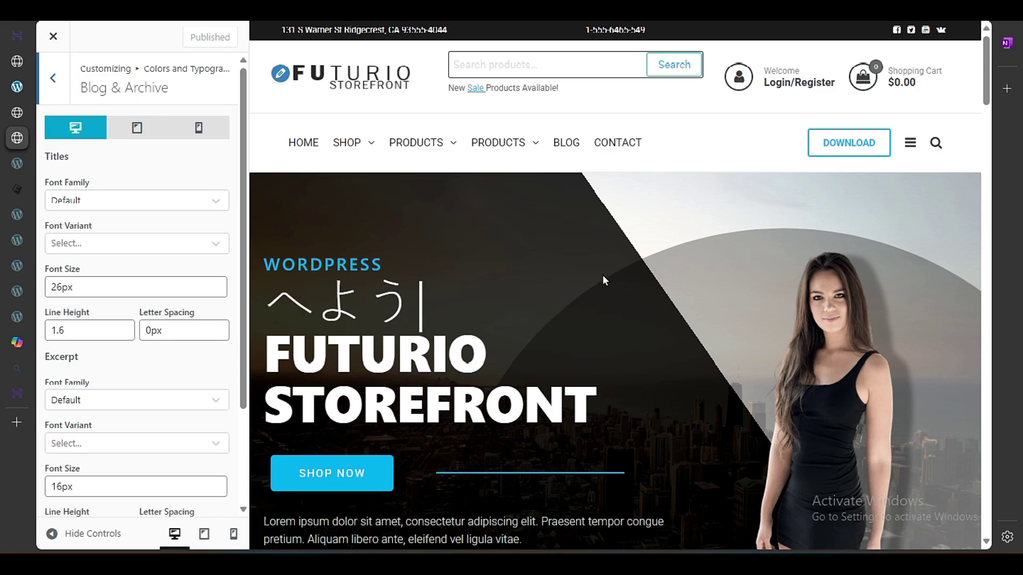
left_click(570, 143)
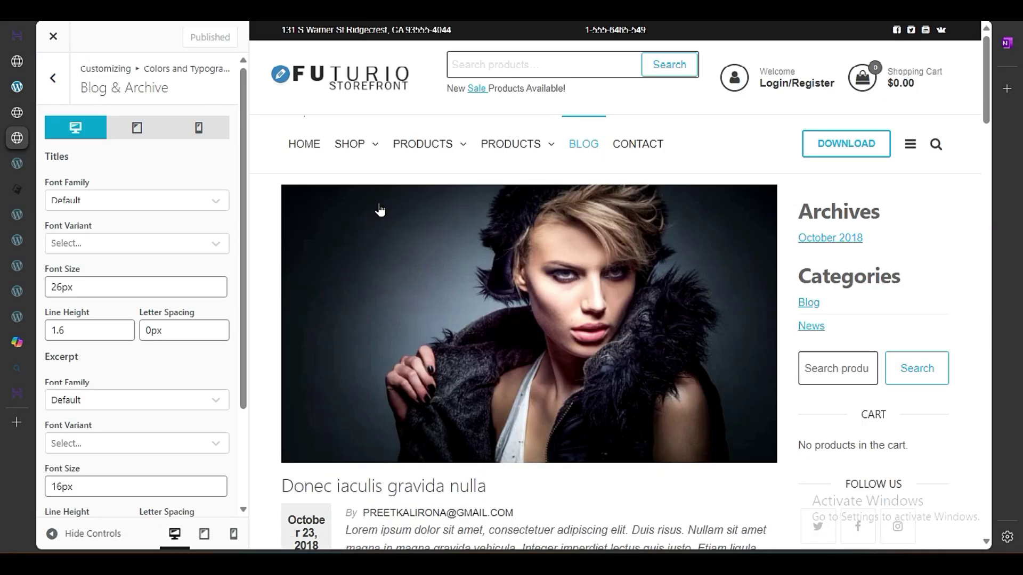
scroll(525, 362, "down", 8)
scroll(524, 362, "up", 8)
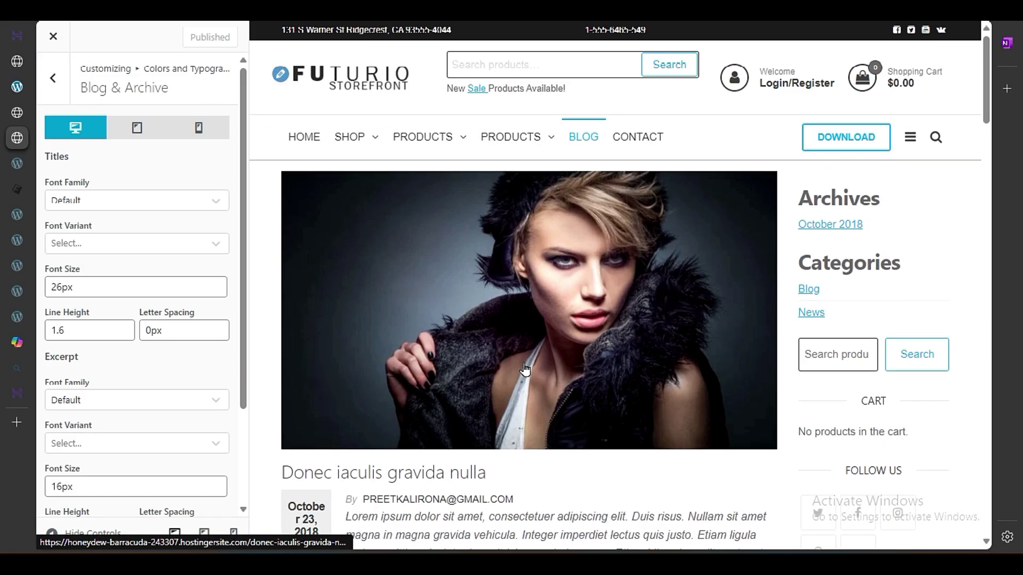
Step: Try Serif, Sans Serif and Roboto as the font family of the blog and archive titles
left_click(121, 201)
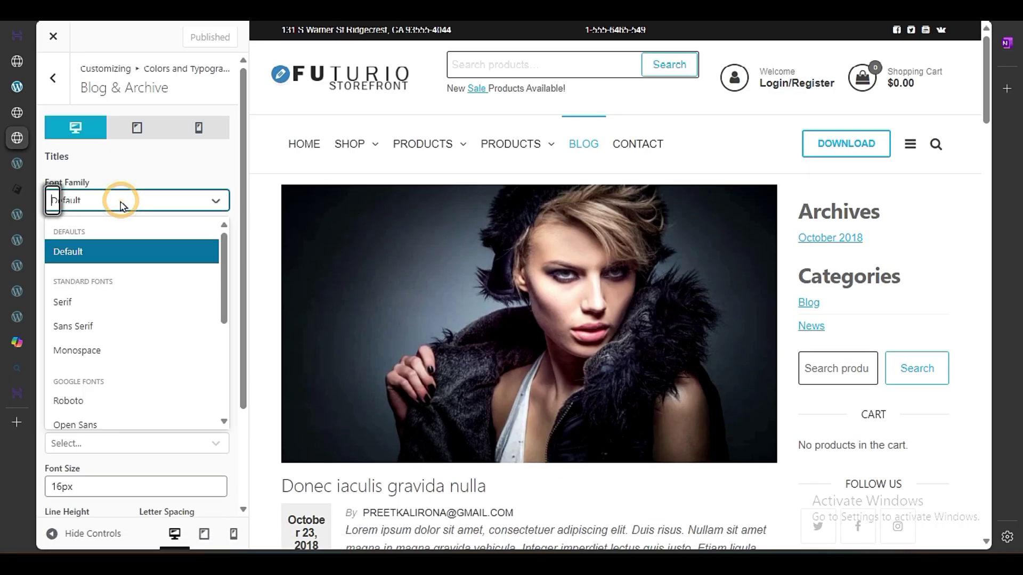
left_click(112, 303)
scroll(292, 272, "down", 5)
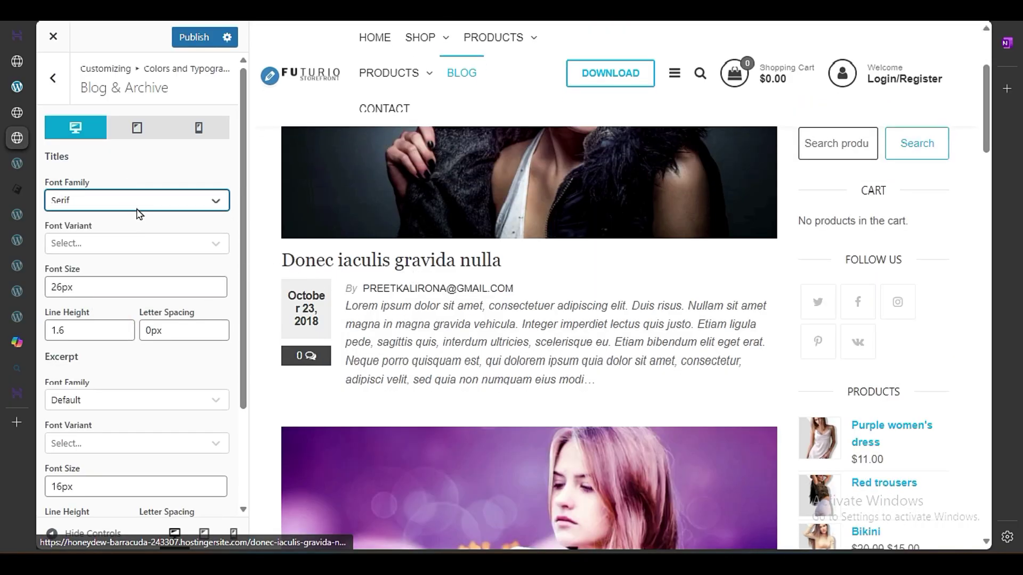
left_click(136, 202)
left_click(110, 327)
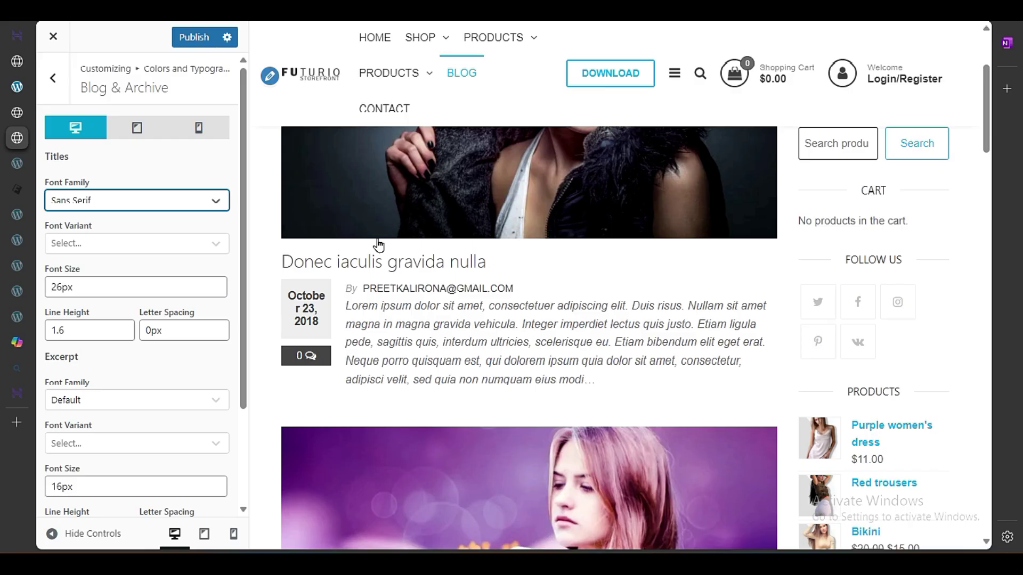
left_click(121, 197)
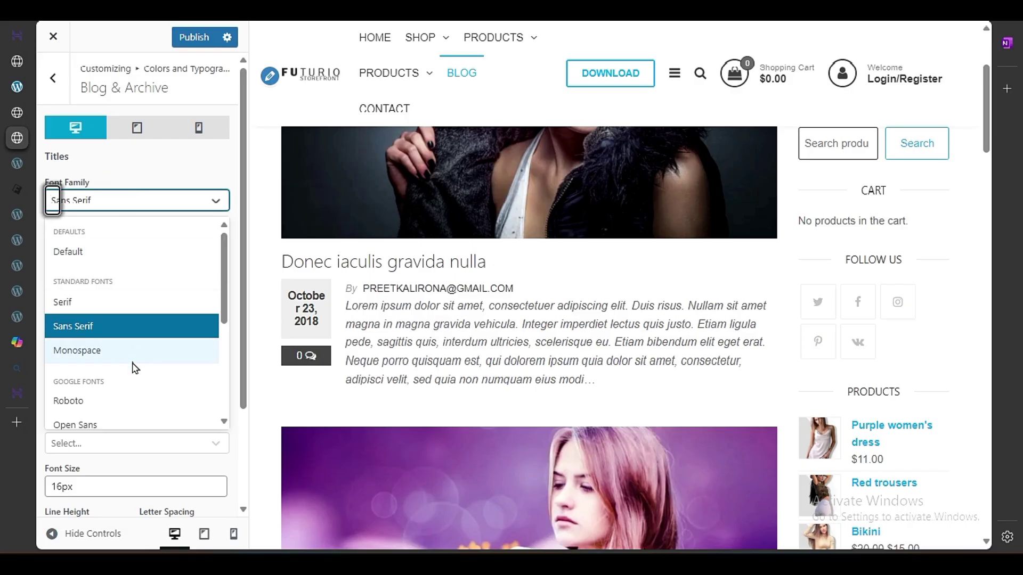
left_click(128, 400)
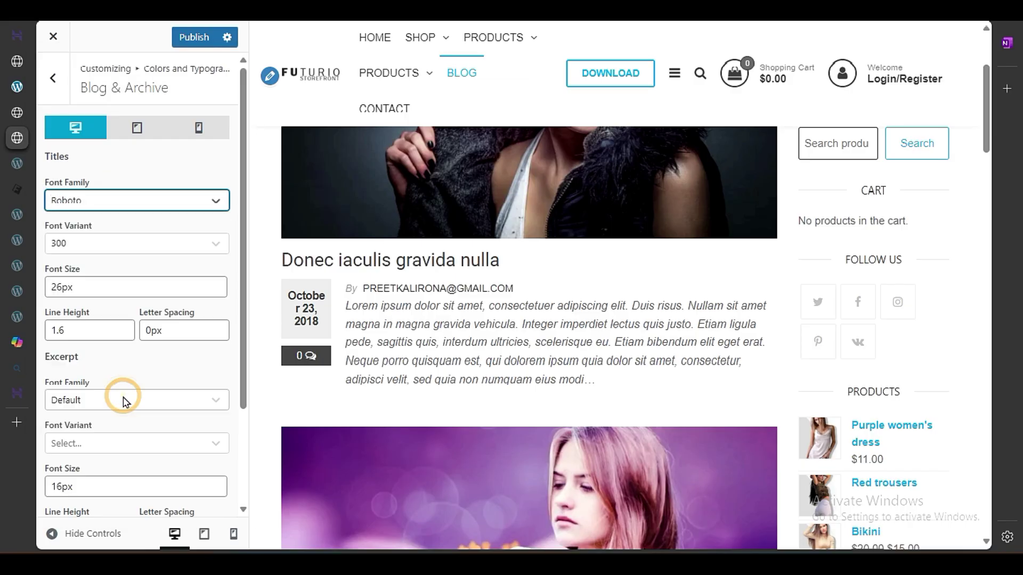
Step: Set the blog and archive titles' font family to Montserrat with font variant 500
left_click(113, 200)
scroll(151, 383, "down", 3)
left_click(116, 311)
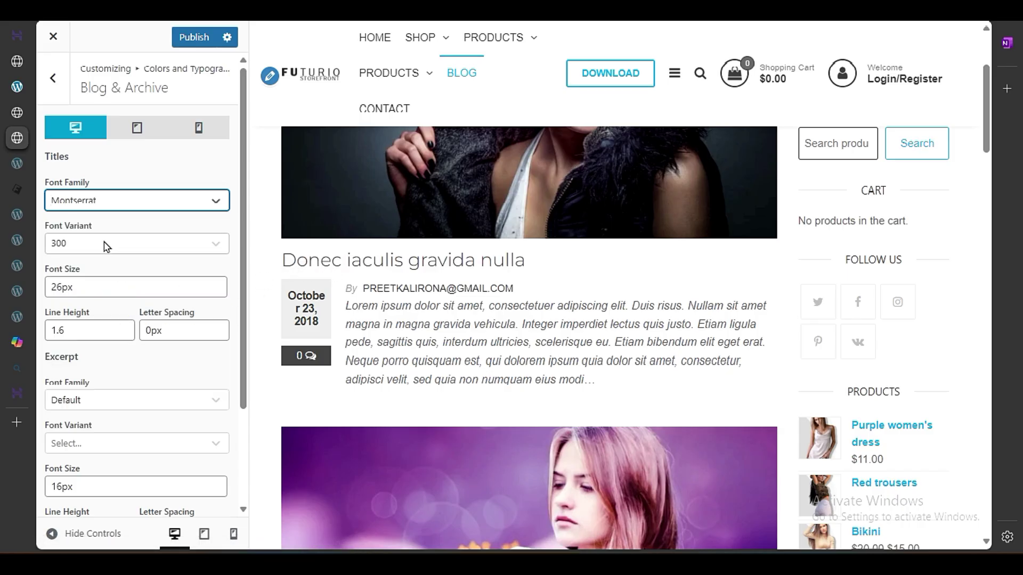
left_click(105, 244)
scroll(115, 402, "down", 3)
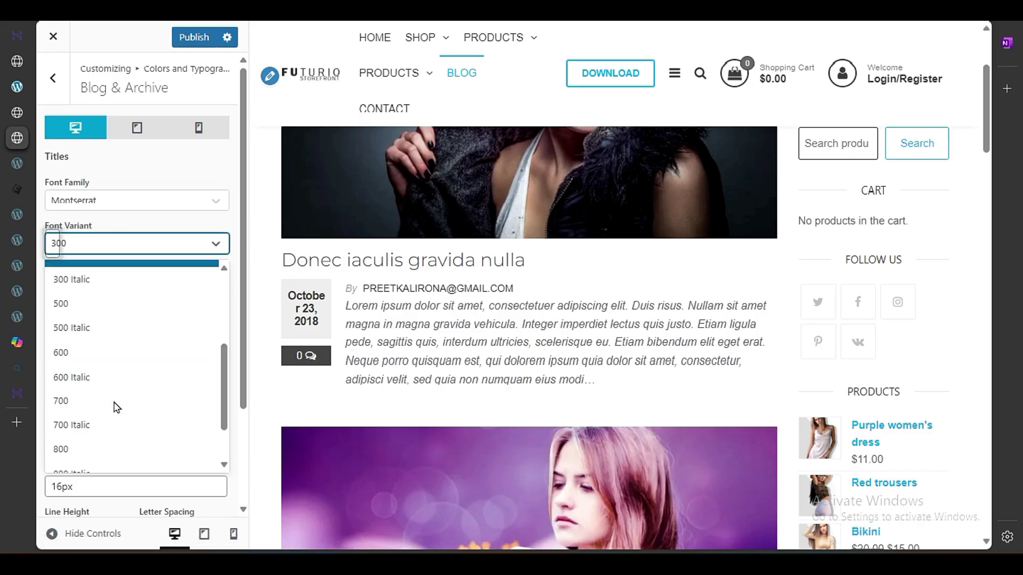
left_click(101, 307)
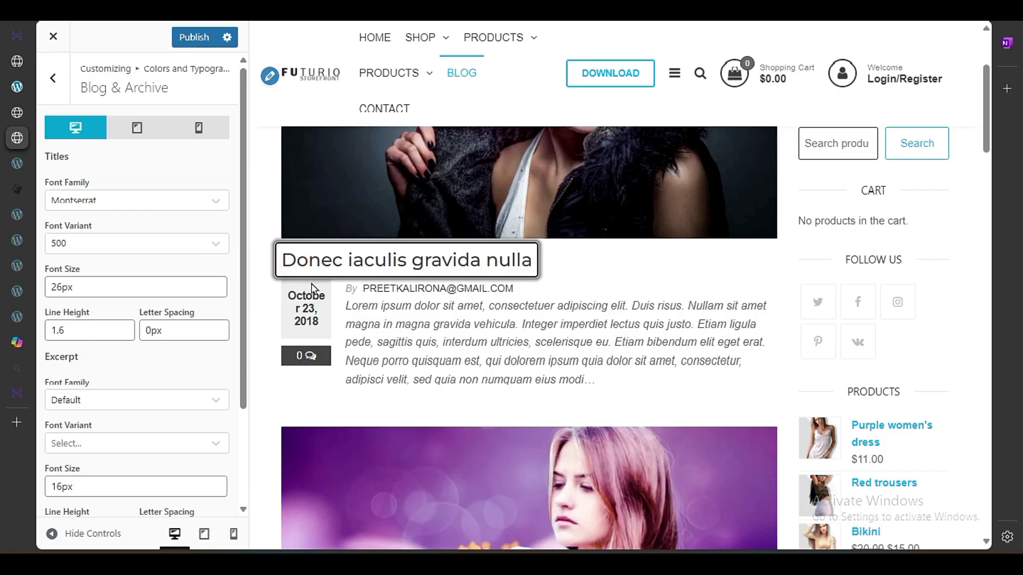
left_click(222, 266)
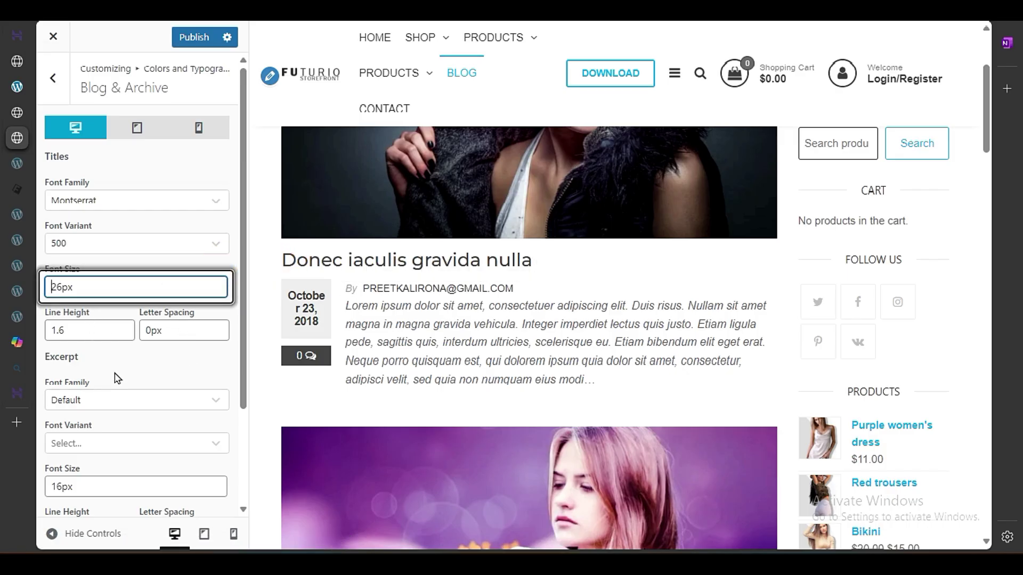
Step: Review the blog excerpt typography options, then the Posts & Pages and Top bar font settings
left_click_drag(362, 332, 656, 389)
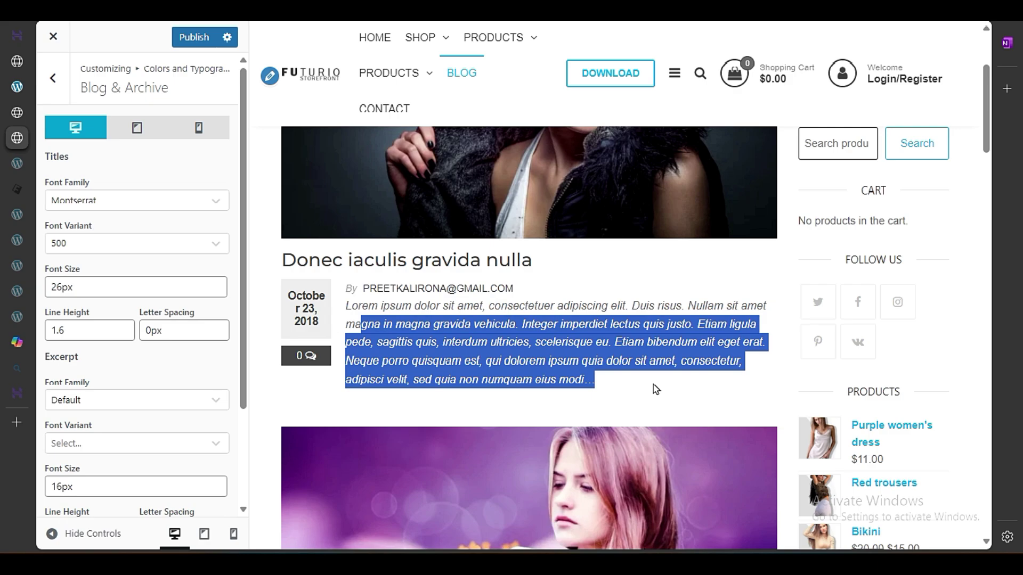
left_click(113, 369)
scroll(145, 392, "down", 3)
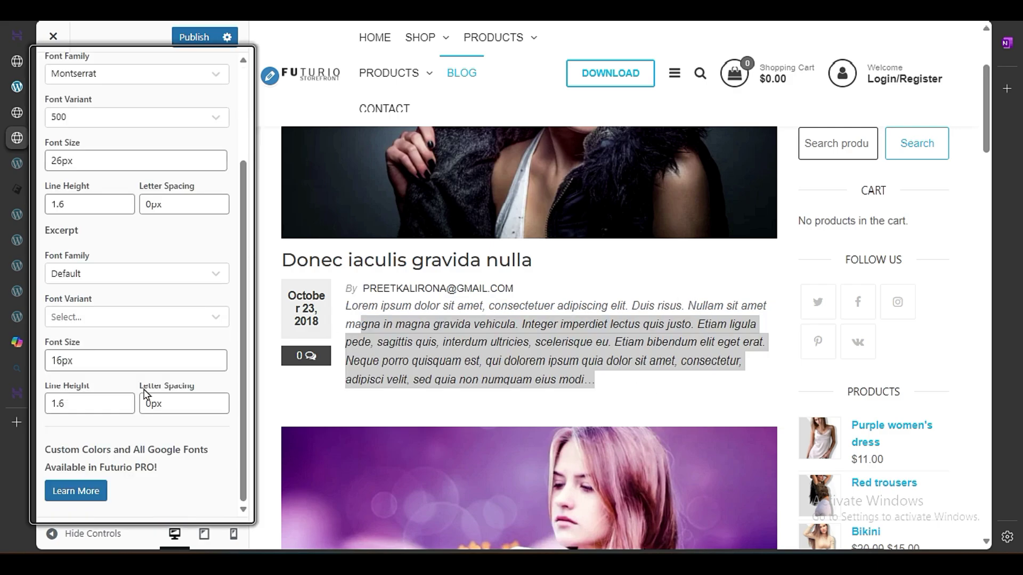
scroll(145, 393, "up", 3)
left_click(56, 80)
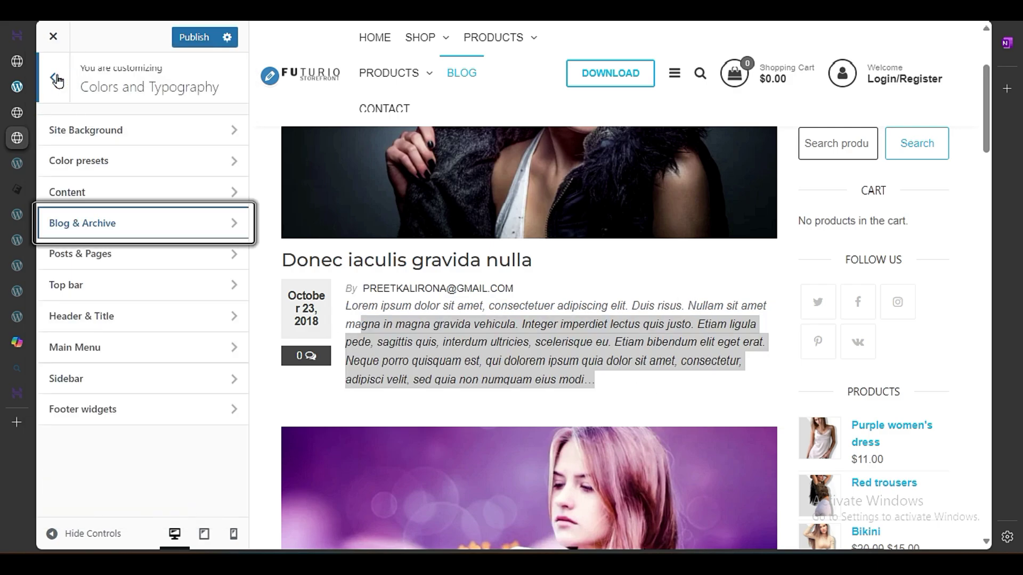
left_click(119, 253)
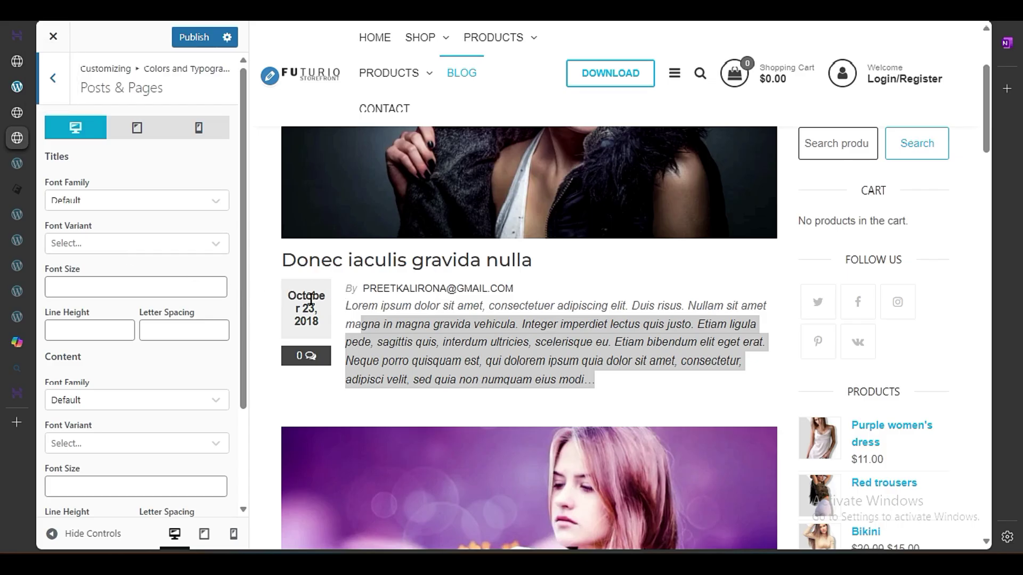
left_click(38, 81)
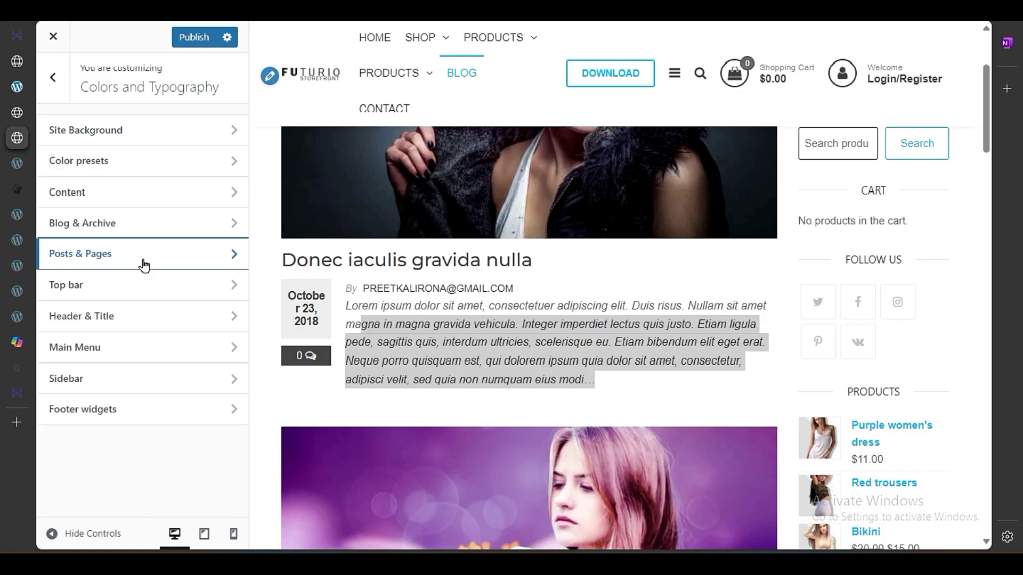
left_click(98, 293)
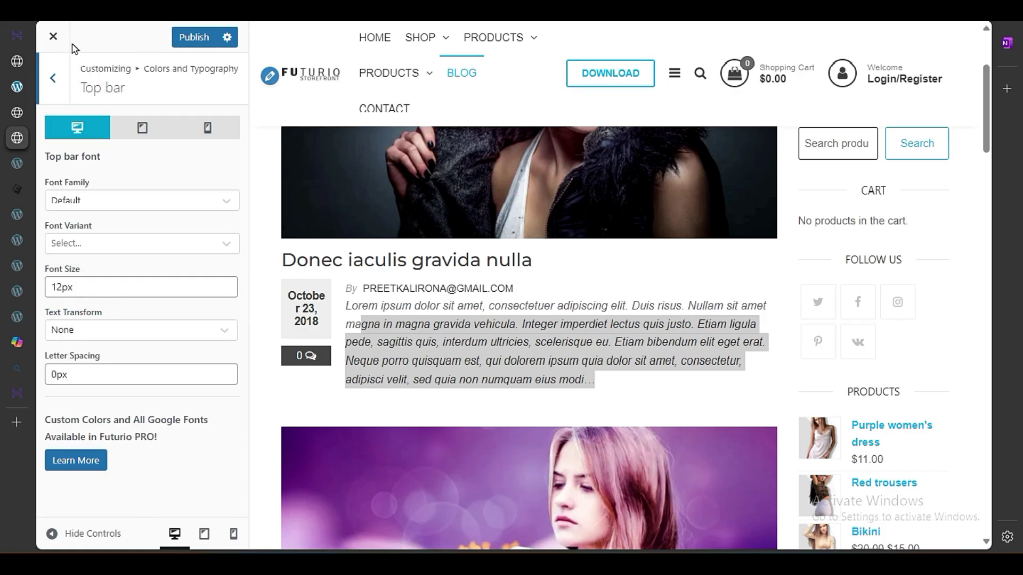
left_click(45, 95)
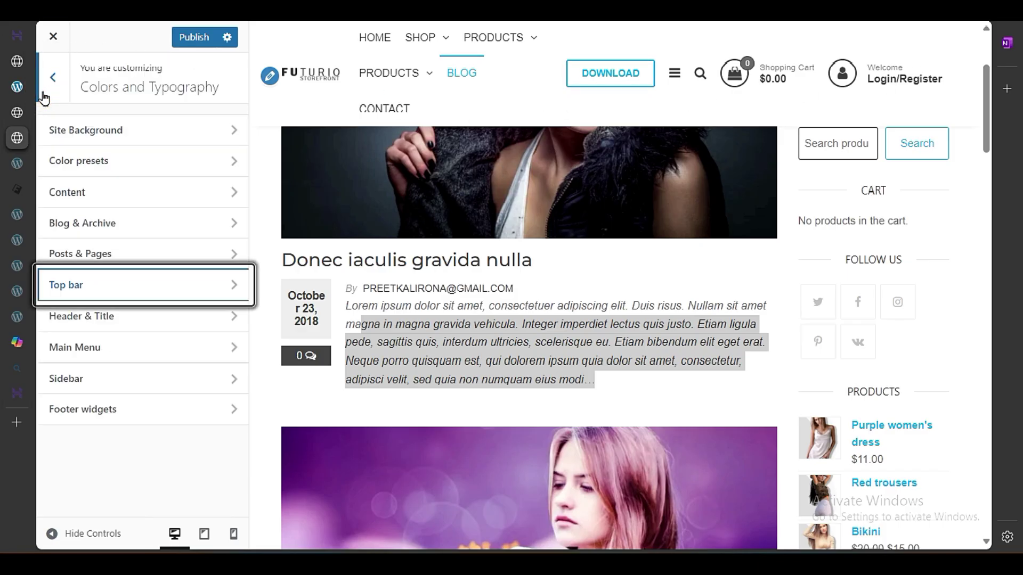
Step: Try Sans Serif, Oswald and Slabo 27px as the font family of the Main Menu
left_click(97, 361)
left_click(148, 200)
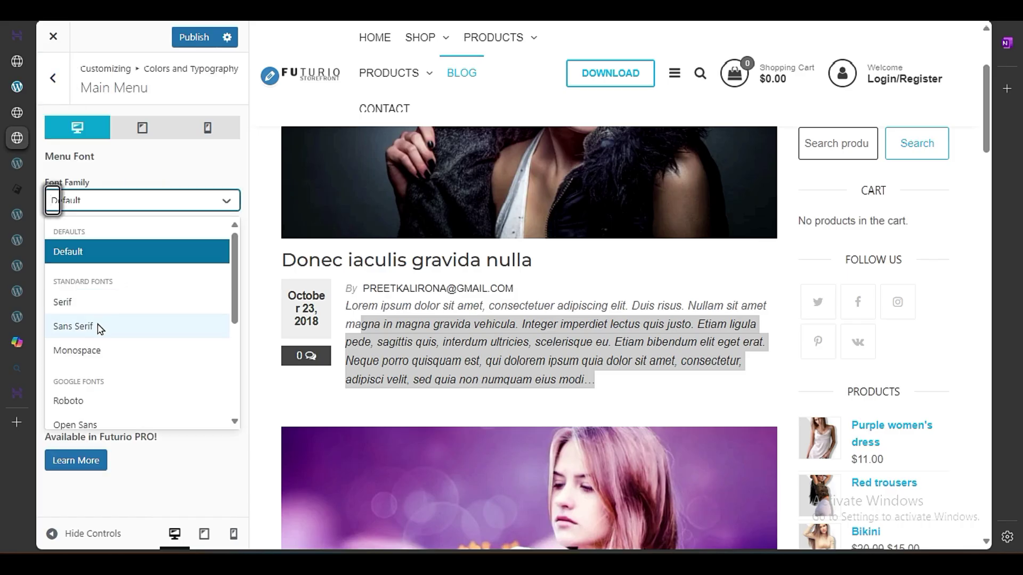
left_click(99, 327)
left_click(135, 208)
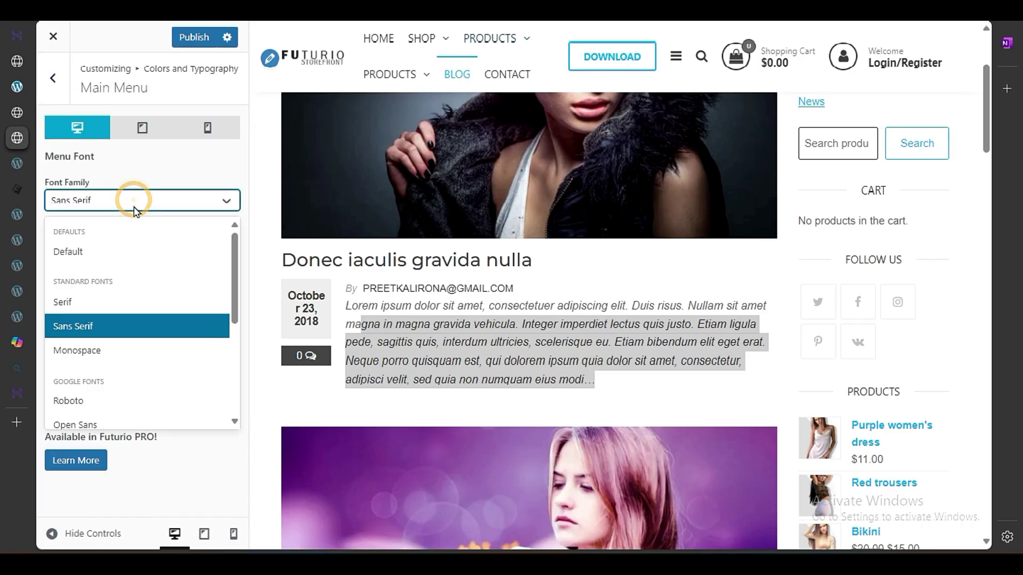
scroll(110, 385, "down", 4)
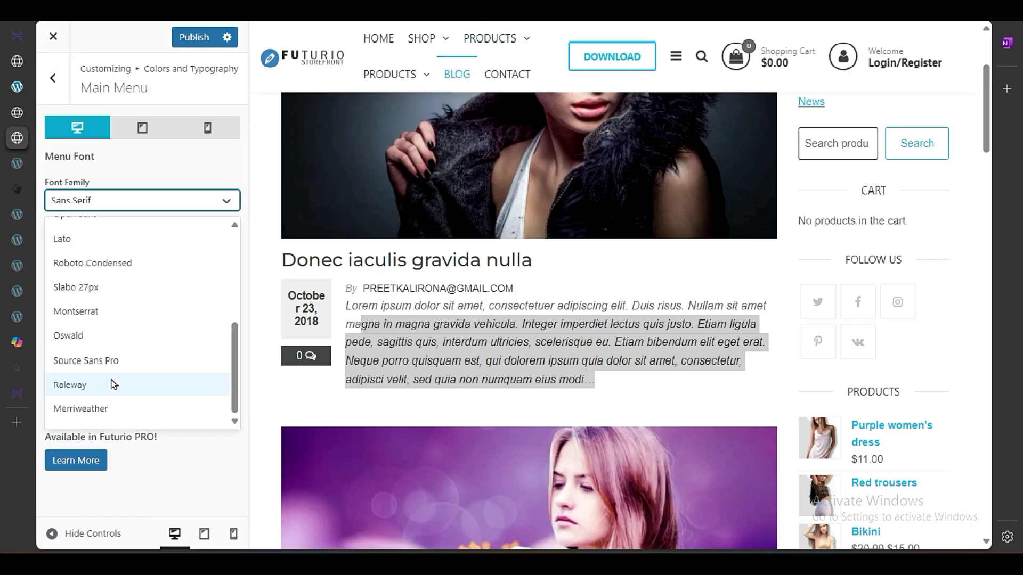
left_click(104, 341)
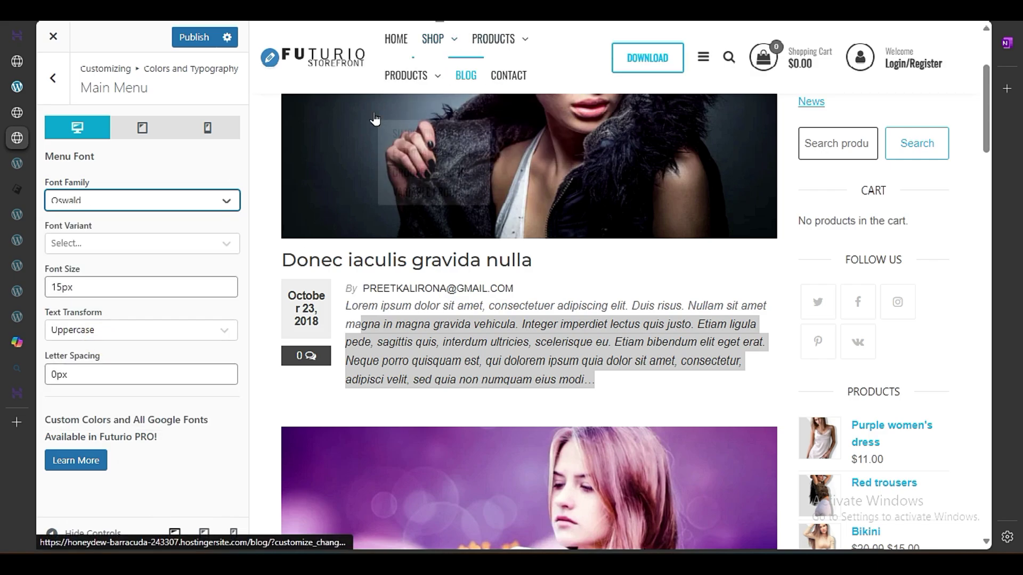
left_click(102, 209)
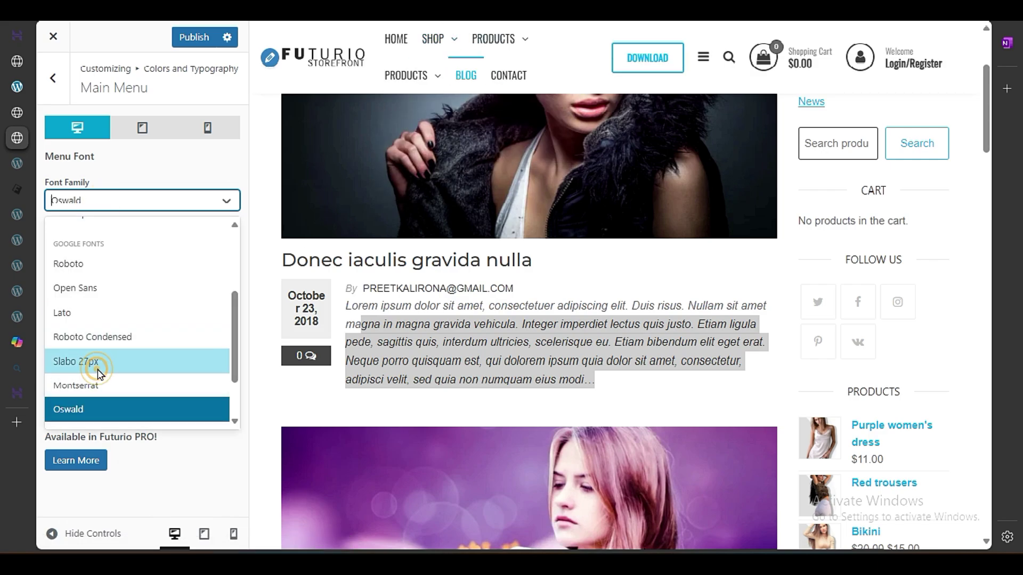
left_click(98, 361)
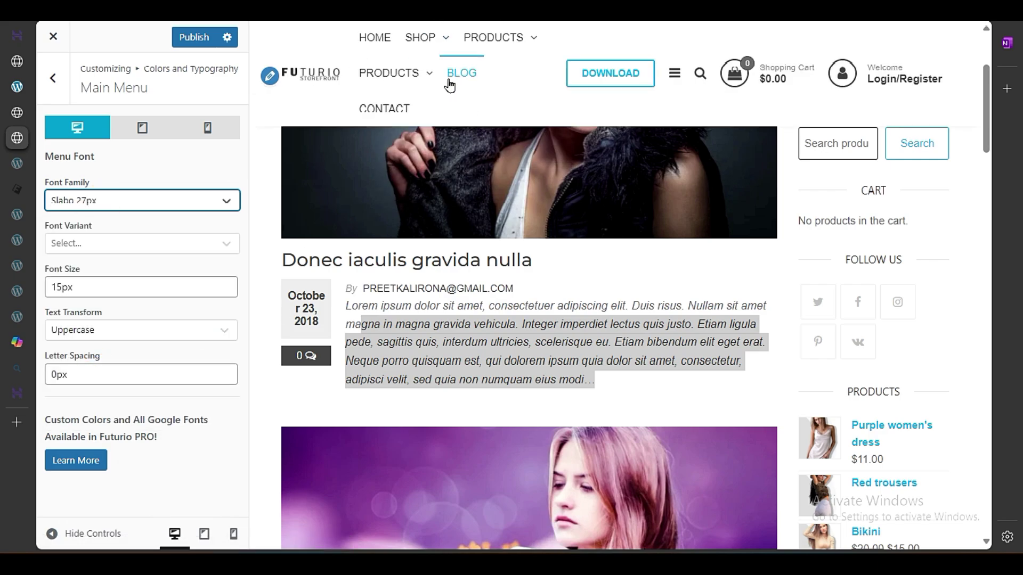
Step: Set the Main Menu's font family to Oswald and publish the customizer changes
left_click(118, 200)
scroll(146, 356, "down", 3)
left_click(140, 347)
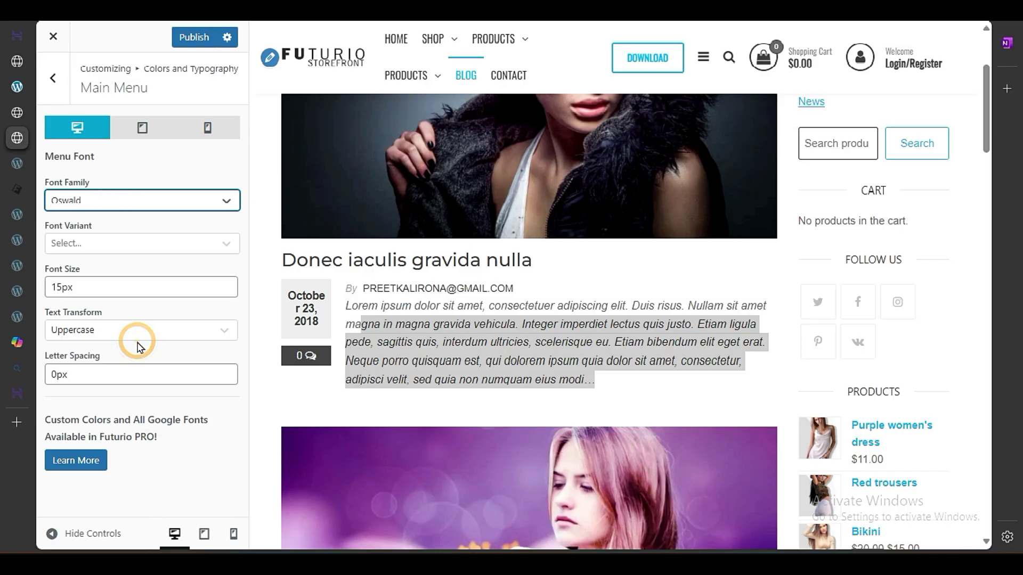
left_click(194, 37)
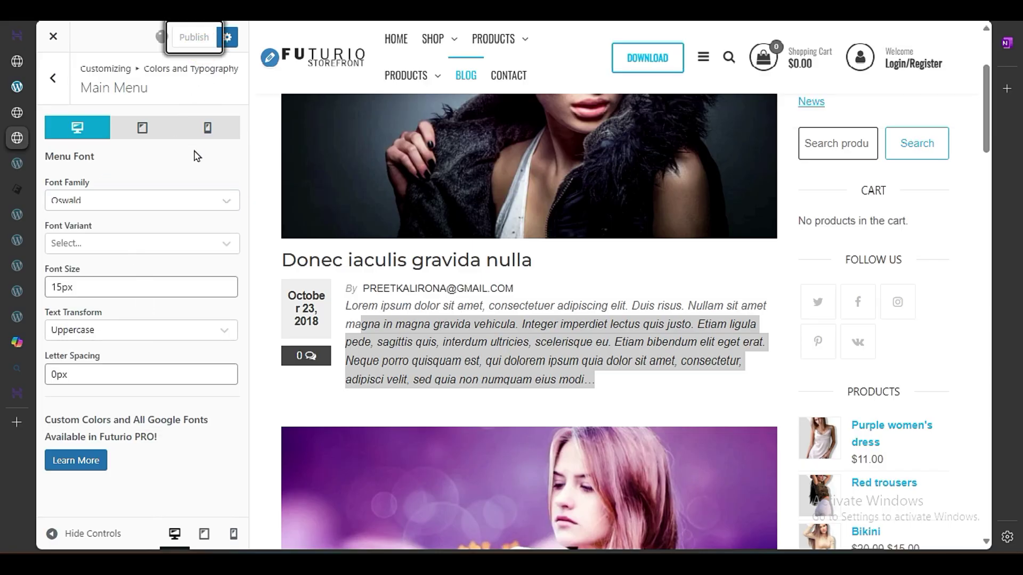
Step: Review the desktop typography options for the Sidebar and the Footer widgets
left_click(53, 87)
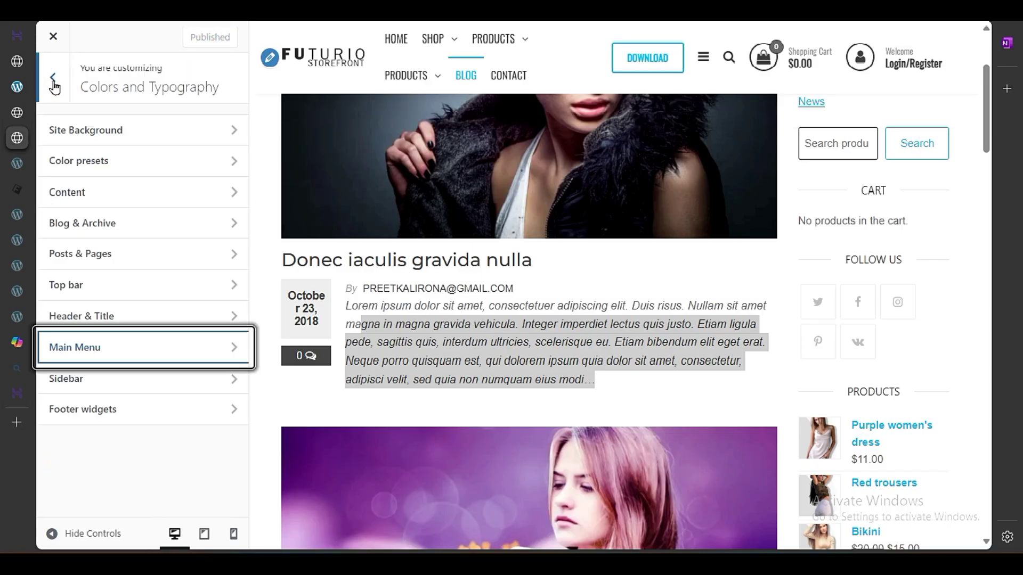
left_click(127, 374)
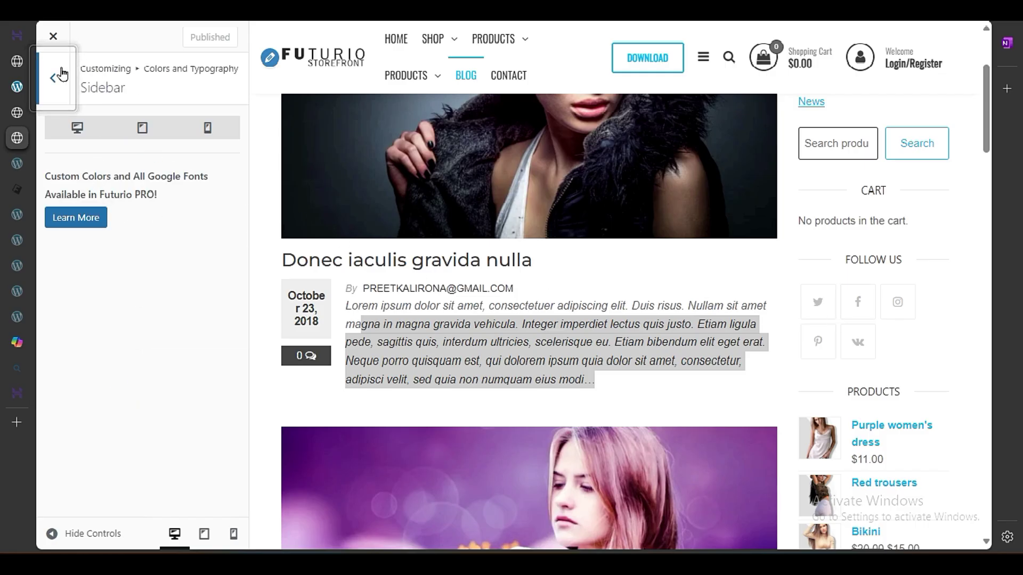
left_click(82, 132)
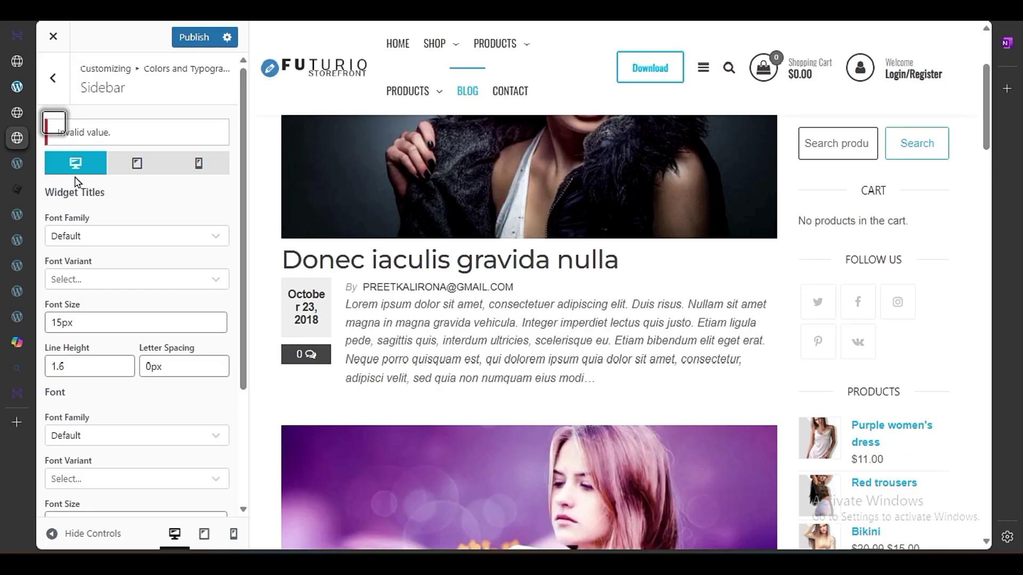
left_click(95, 159)
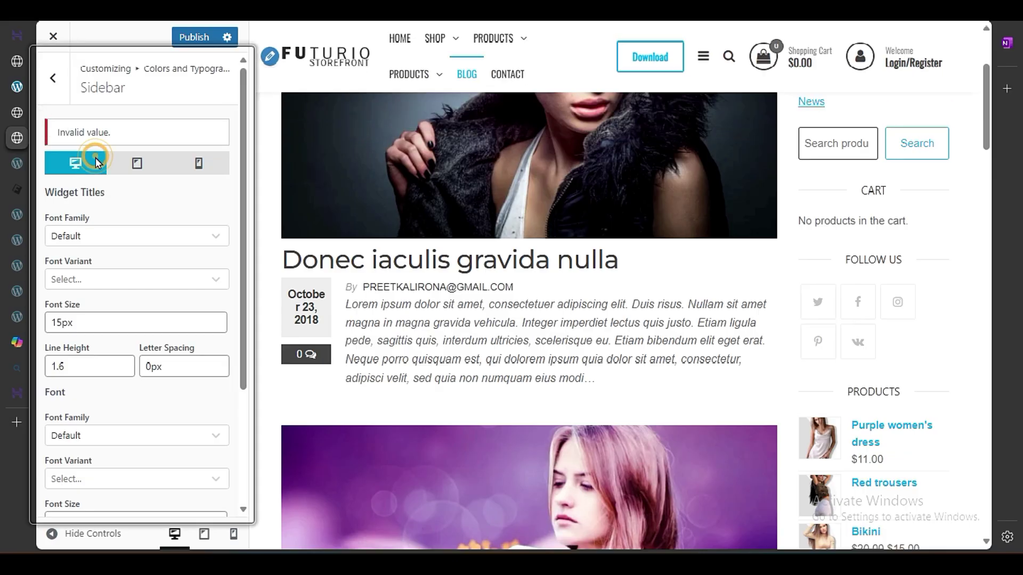
left_click(53, 79)
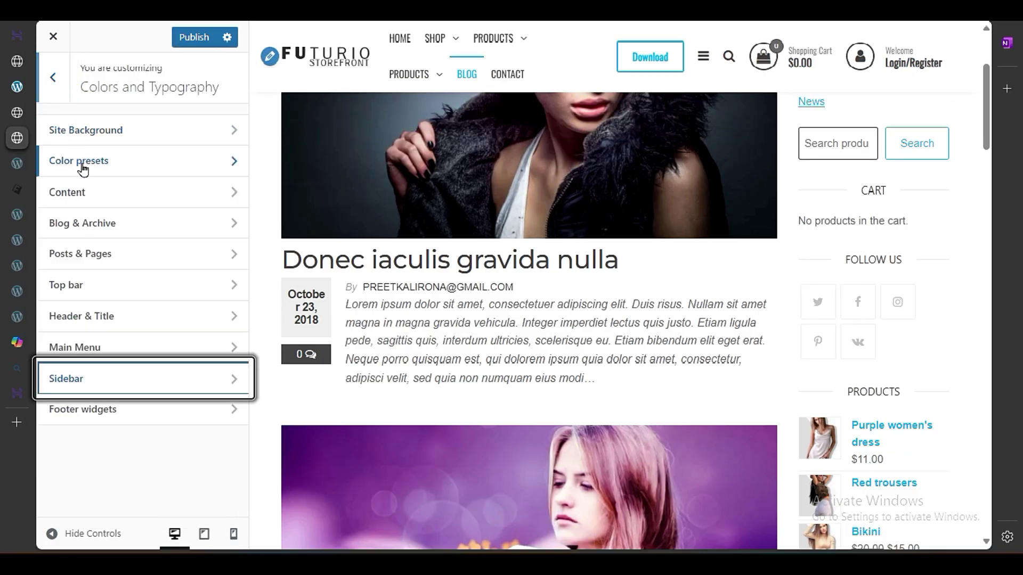
left_click(130, 376)
left_click(43, 90)
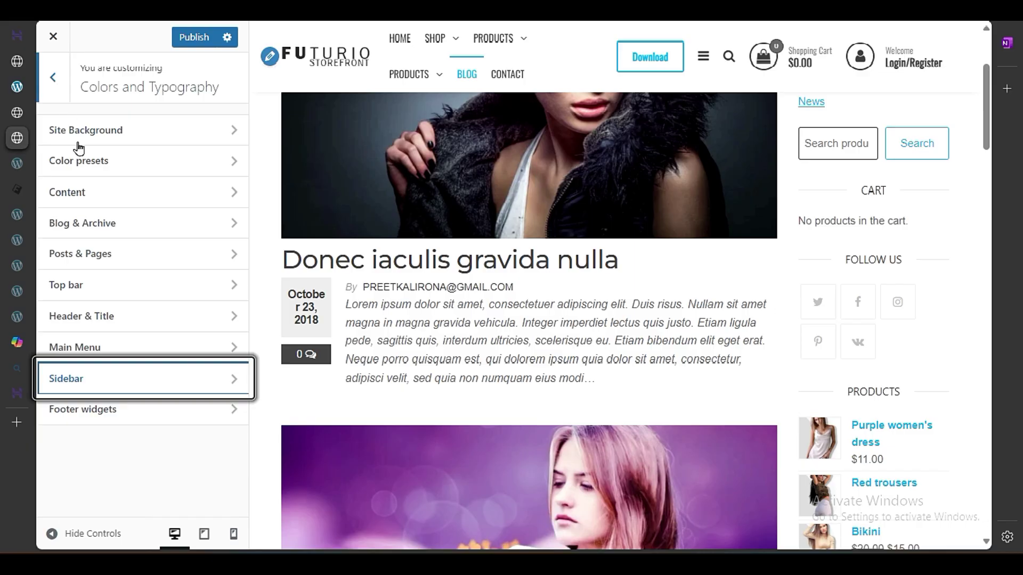
left_click(147, 421)
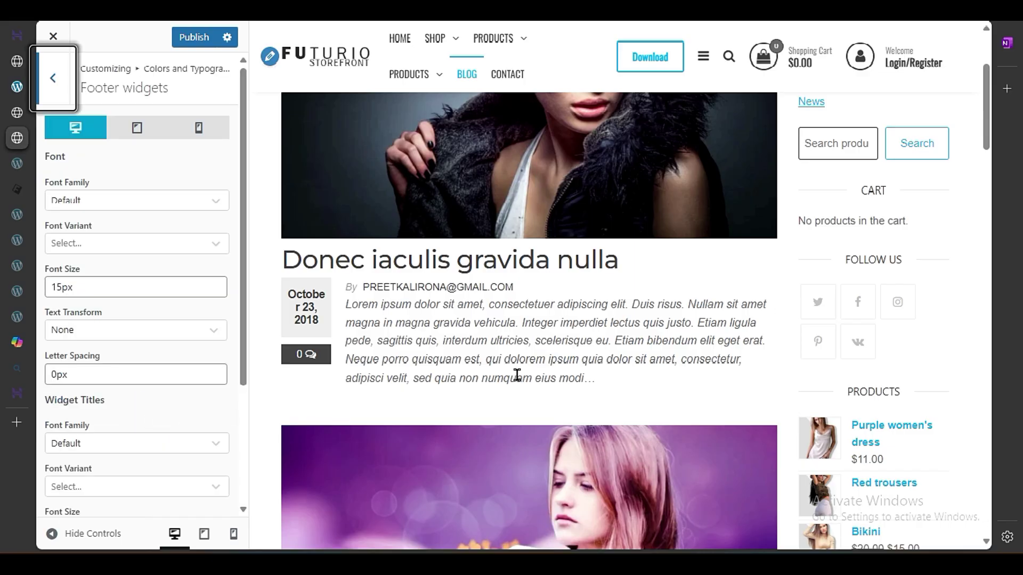
Step: Try Serif as the Footer widgets font family, set it back to Default and attempt to publish the changes
scroll(516, 375, "down", 12)
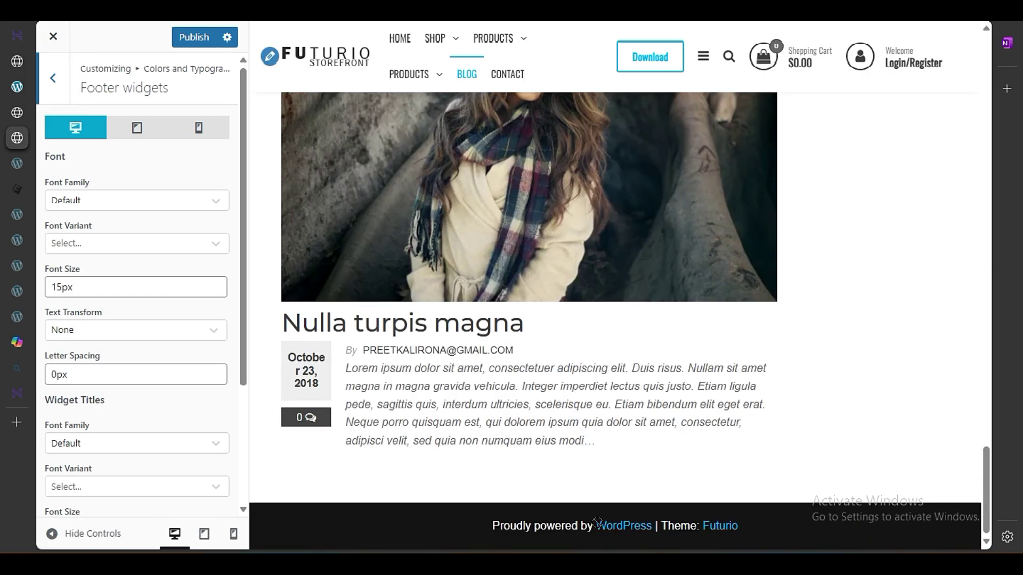
left_click(86, 205)
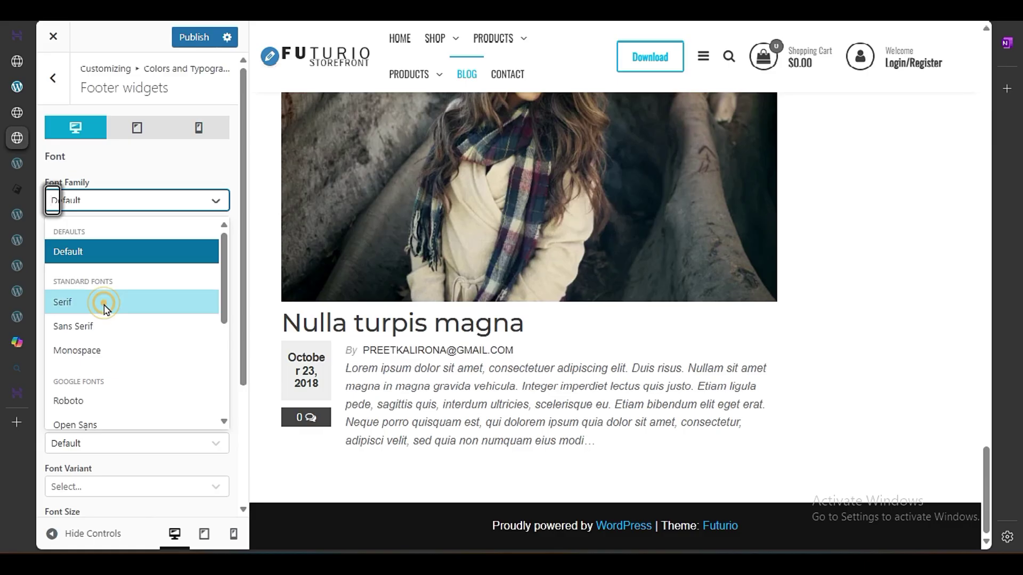
left_click(93, 300)
left_click(98, 202)
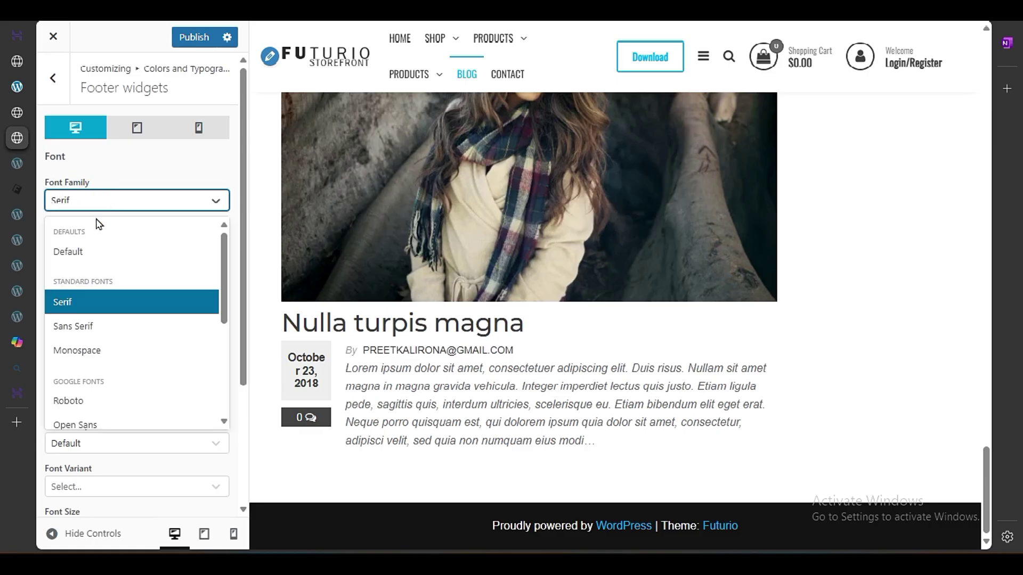
left_click(96, 251)
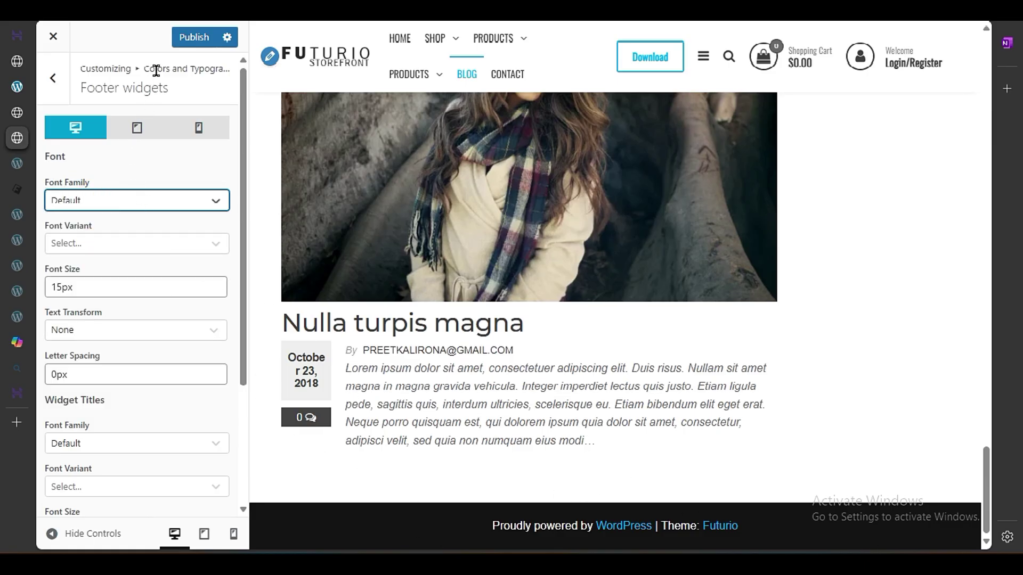
left_click(184, 37)
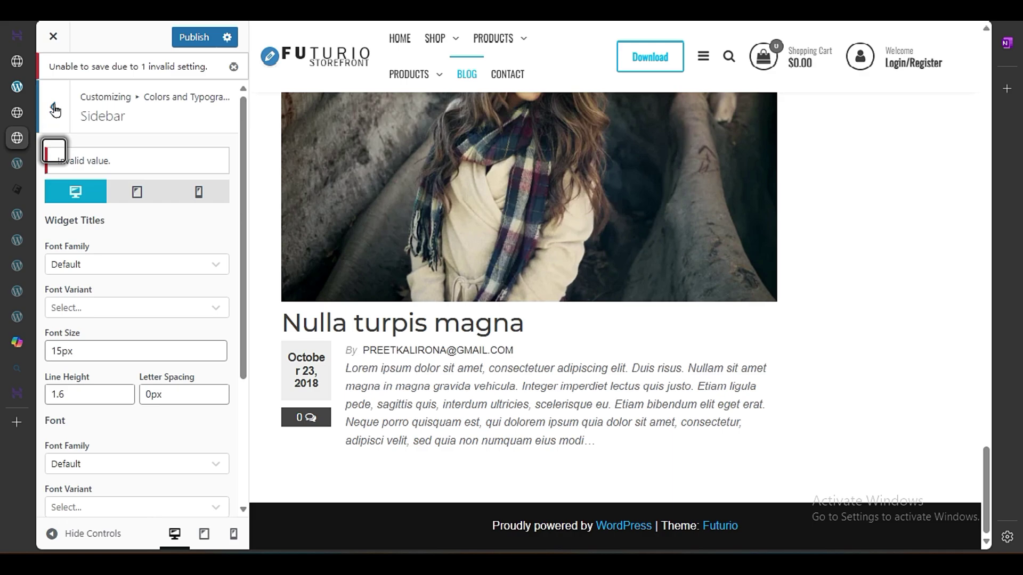
Step: Open the Top Bar settings under Header & Menu and locate the corresponding contact text in the site preview
left_click(55, 111)
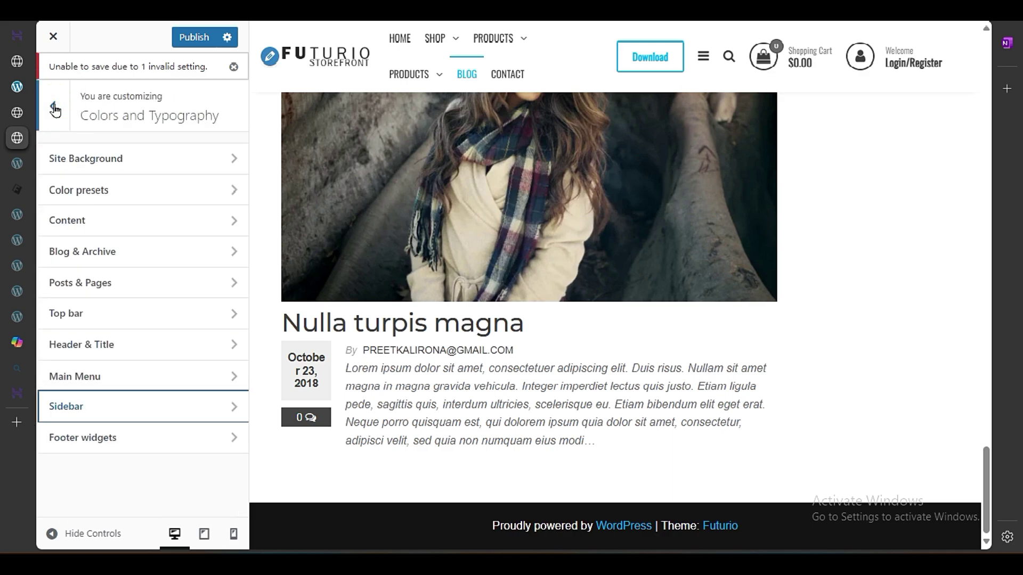
left_click(54, 109)
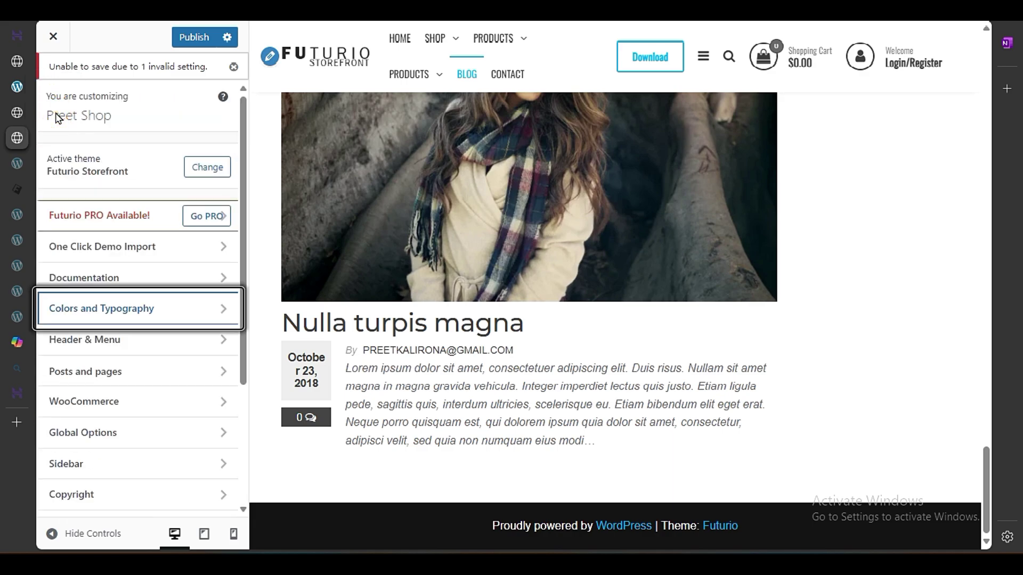
left_click(133, 341)
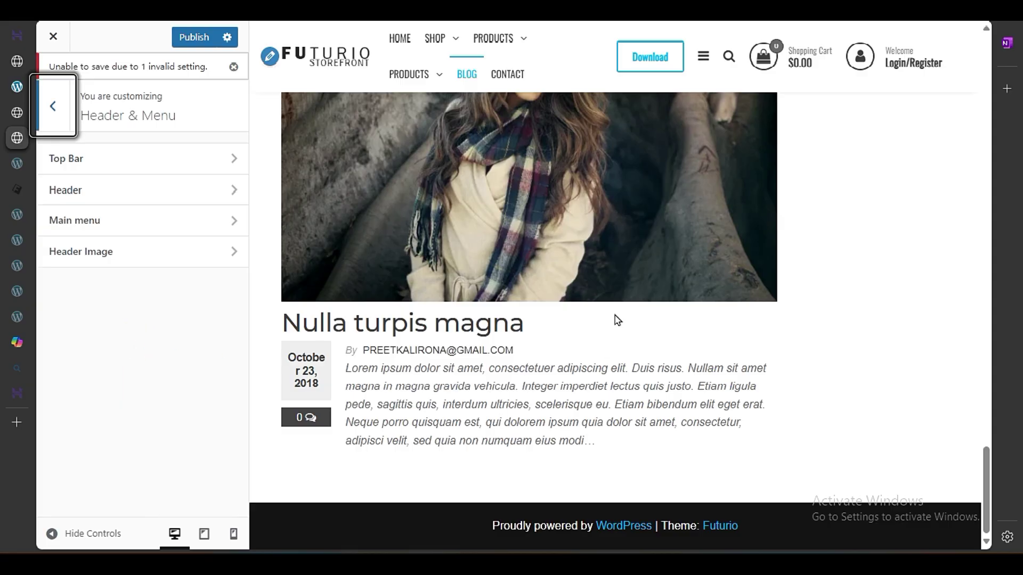
scroll(571, 291, "up", 15)
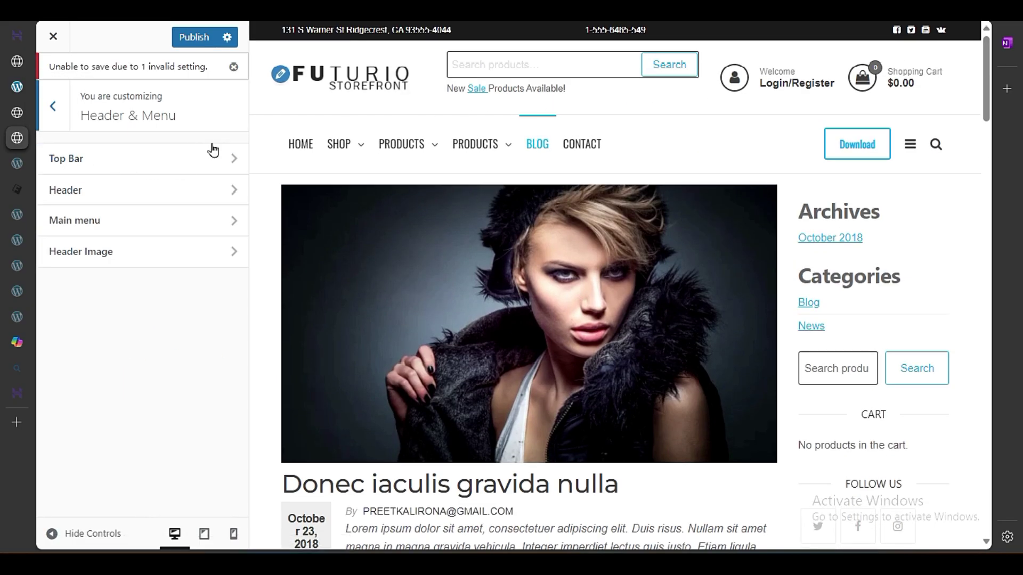
left_click(121, 167)
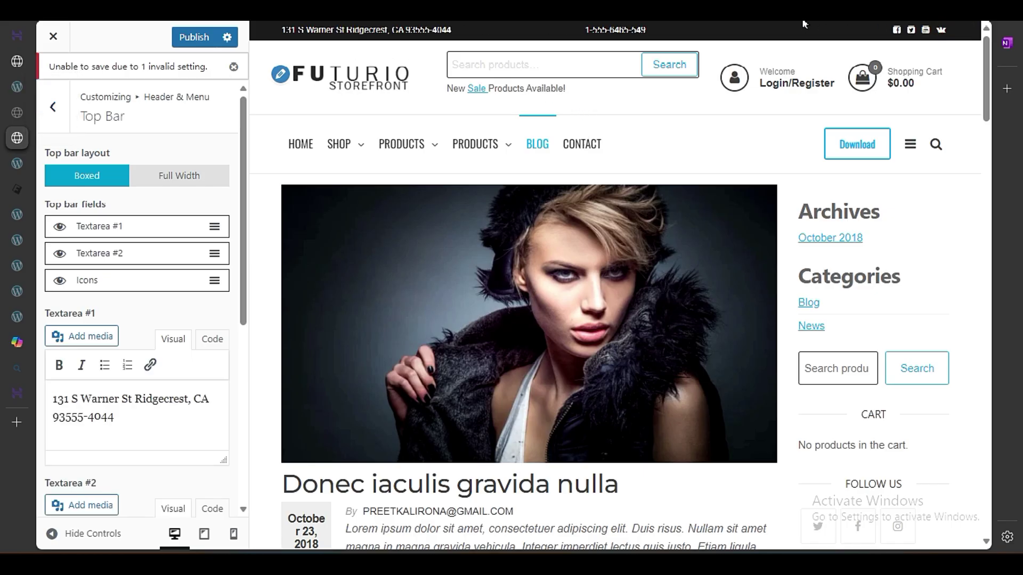
left_click_drag(528, 22, 280, 28)
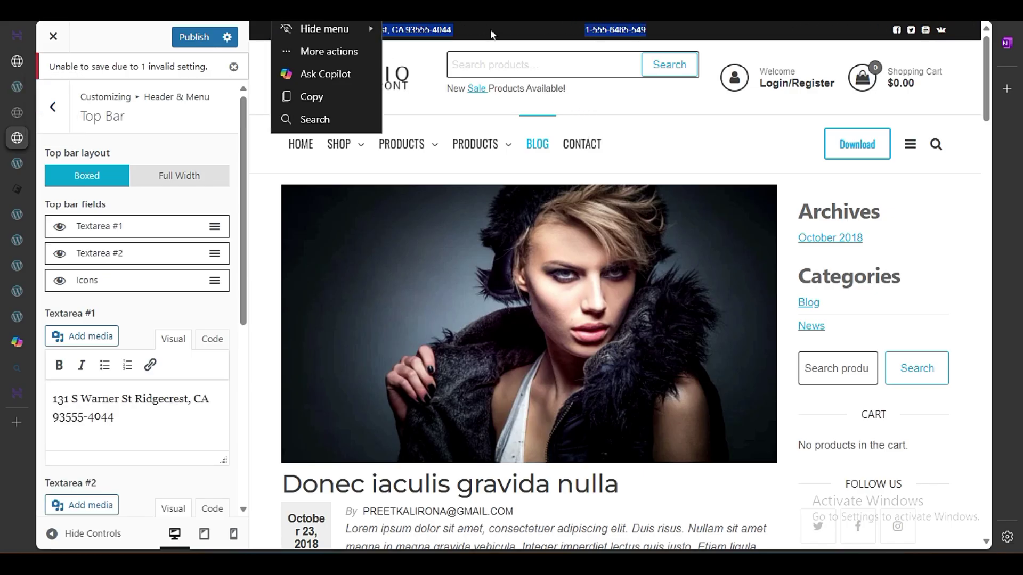
left_click(438, 47)
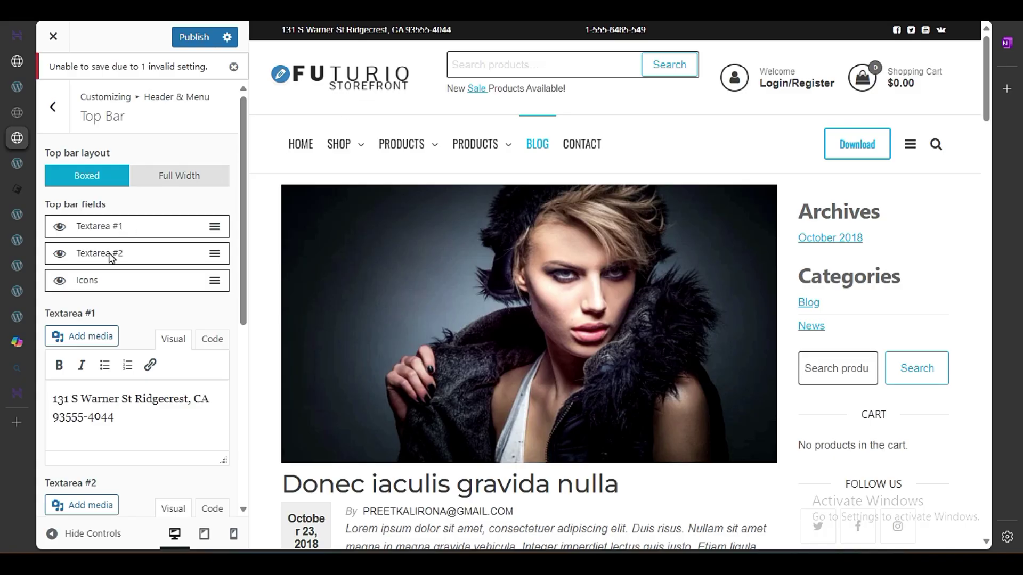
Step: Toggle the visibility of Textarea #1 off and on in the top bar fields to preview its effect
left_click(113, 229)
left_click(60, 227)
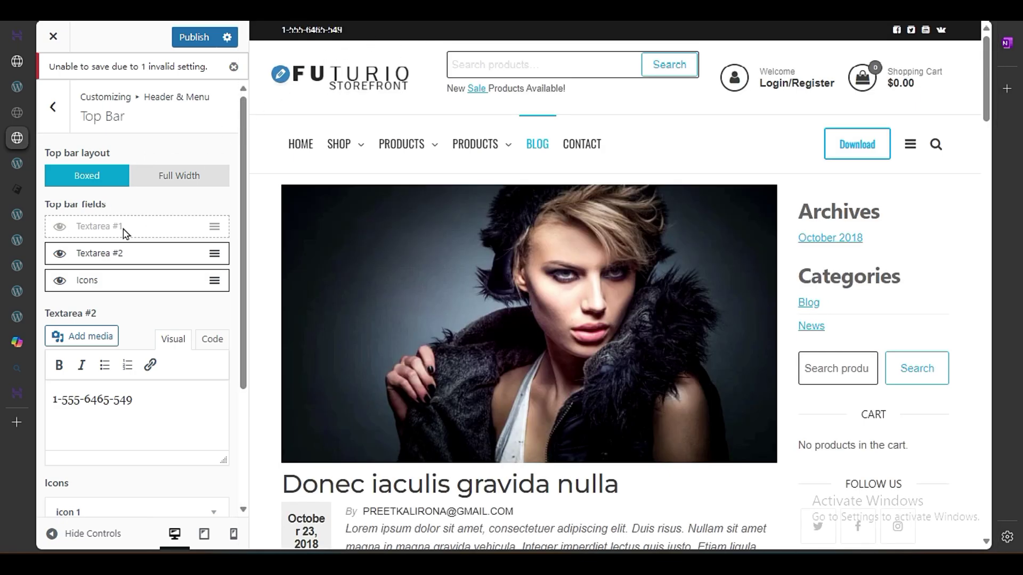
left_click(60, 228)
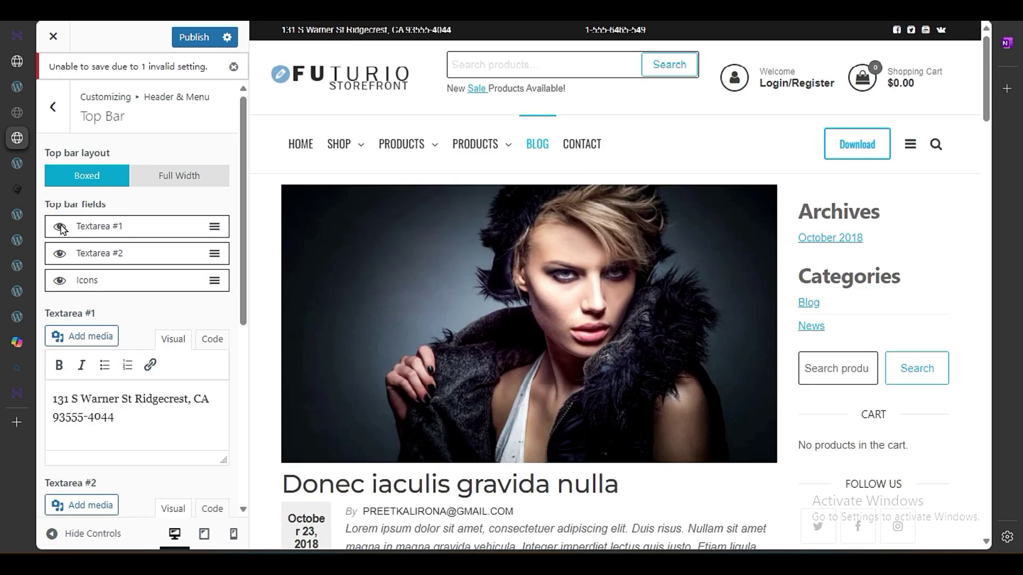
left_click(60, 228)
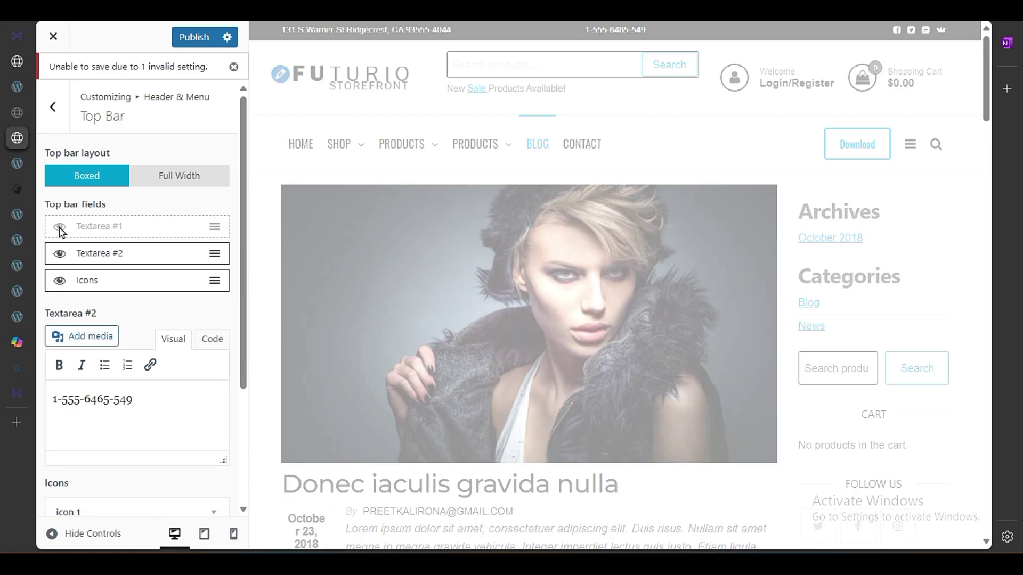
left_click(60, 228)
left_click(60, 228)
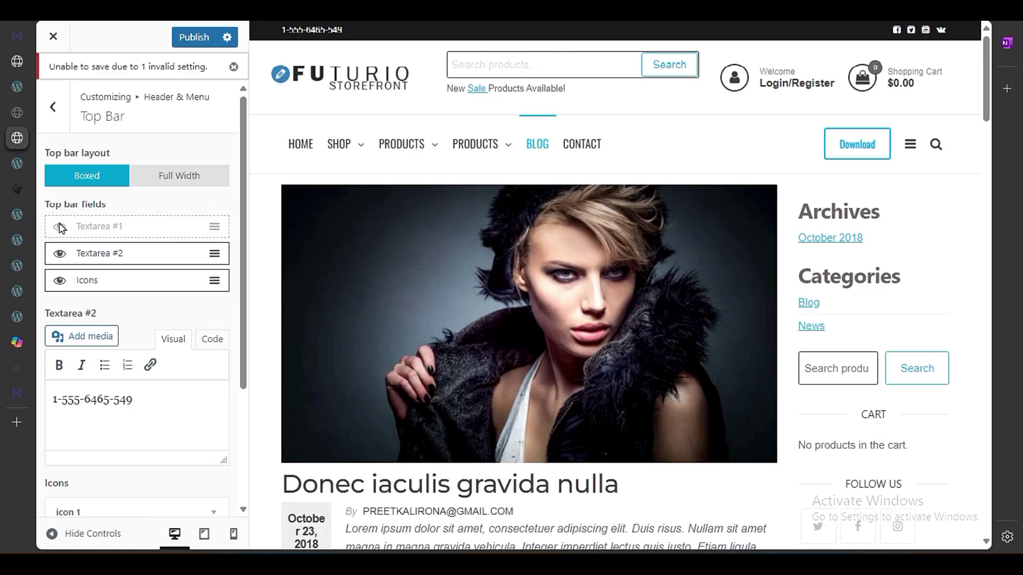
left_click(60, 228)
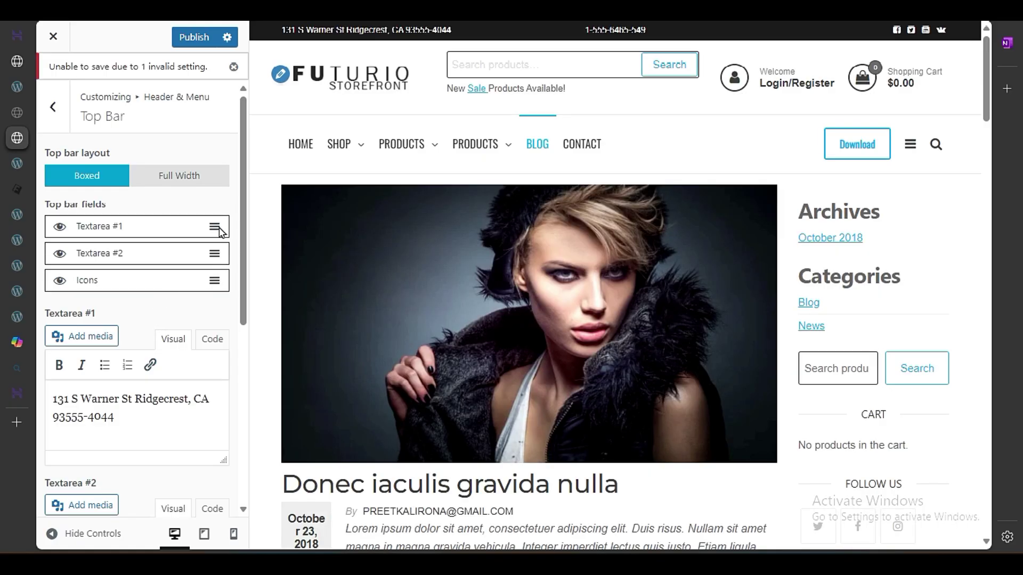
Step: Move Textarea #1 below Textarea #2 in the top bar fields and review the text and icon settings
left_click_drag(219, 229, 221, 260)
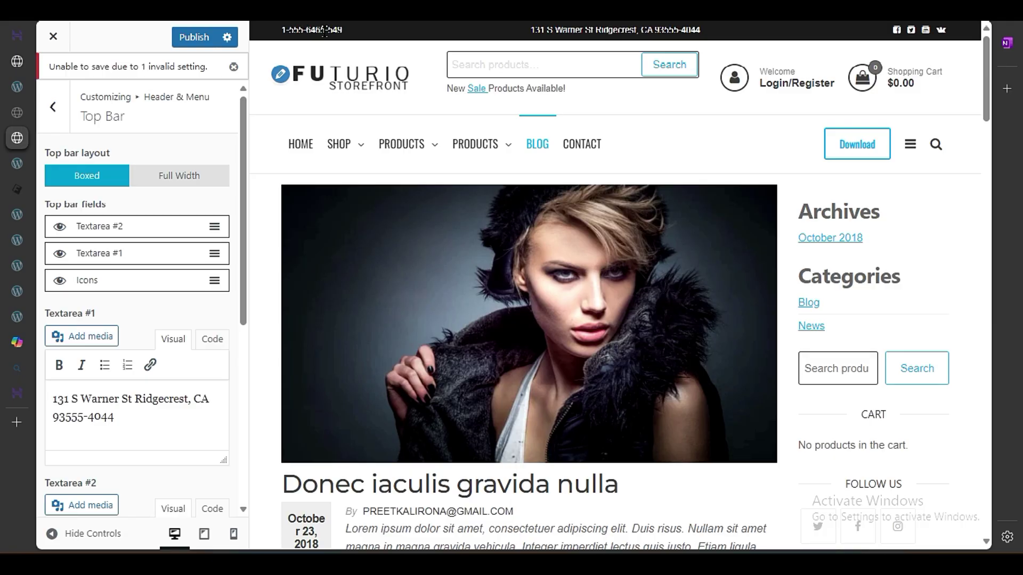
left_click_drag(132, 416, 41, 383)
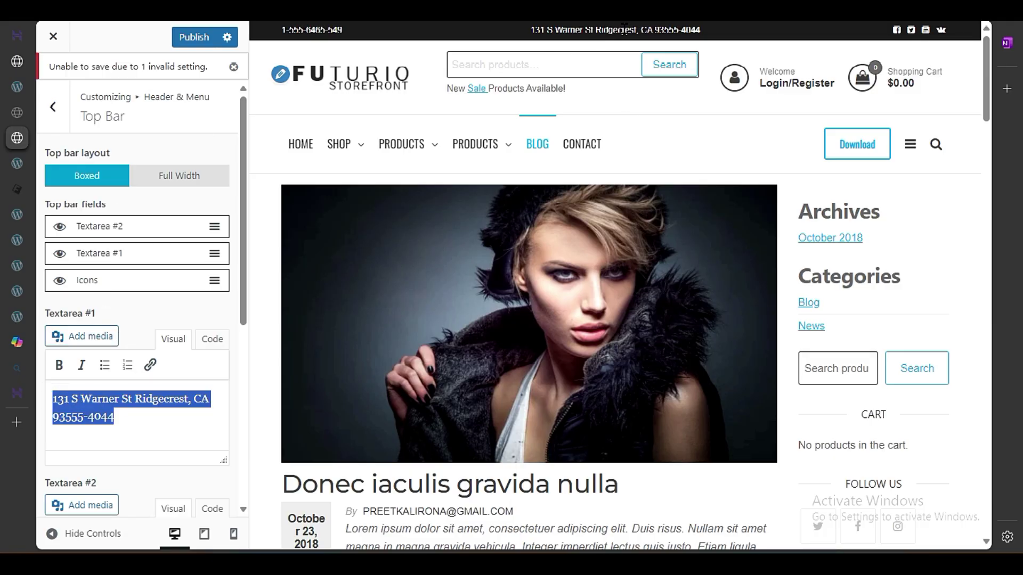
scroll(184, 381, "down", 3)
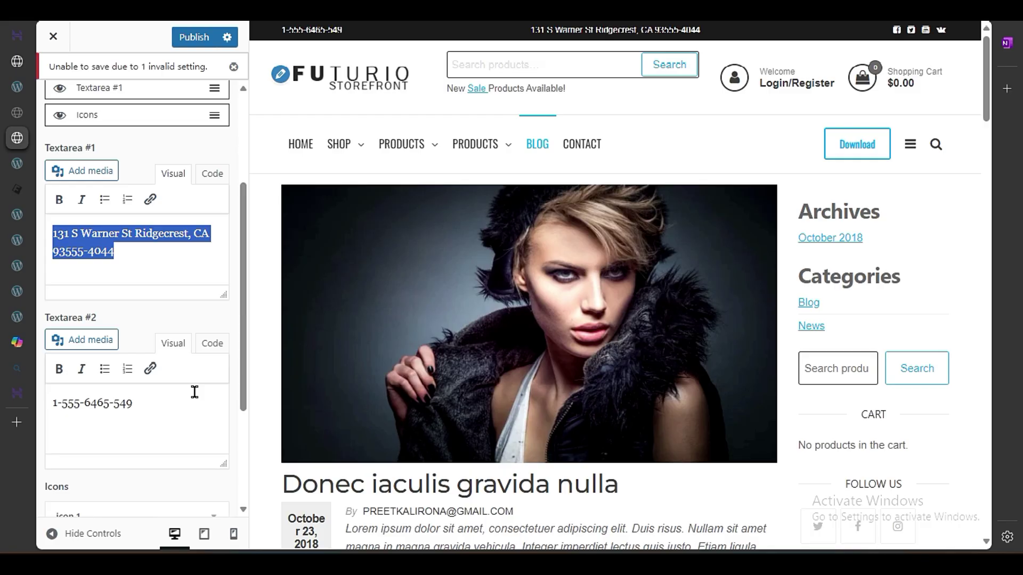
left_click_drag(98, 403, 148, 409)
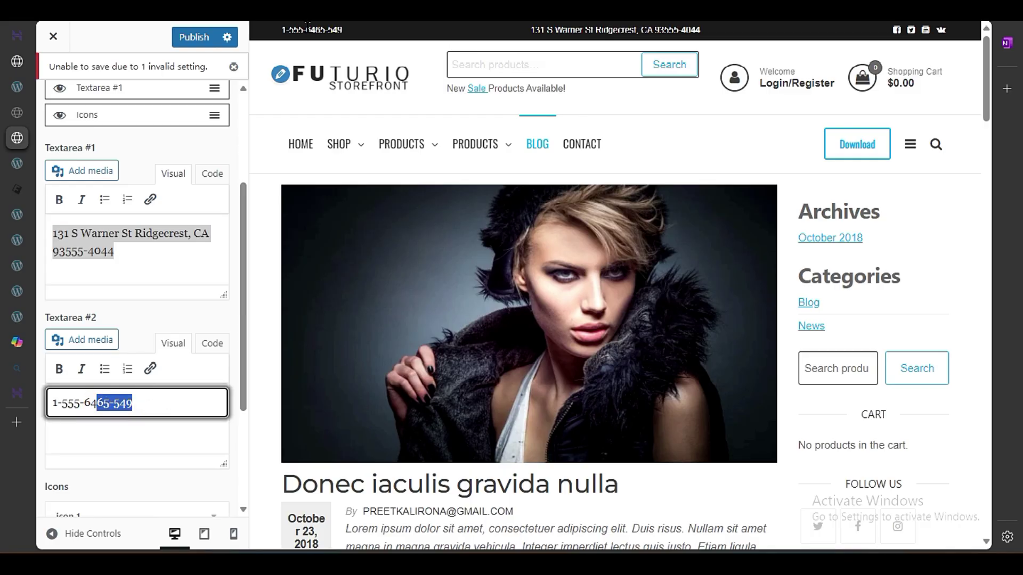
scroll(195, 409, "down", 3)
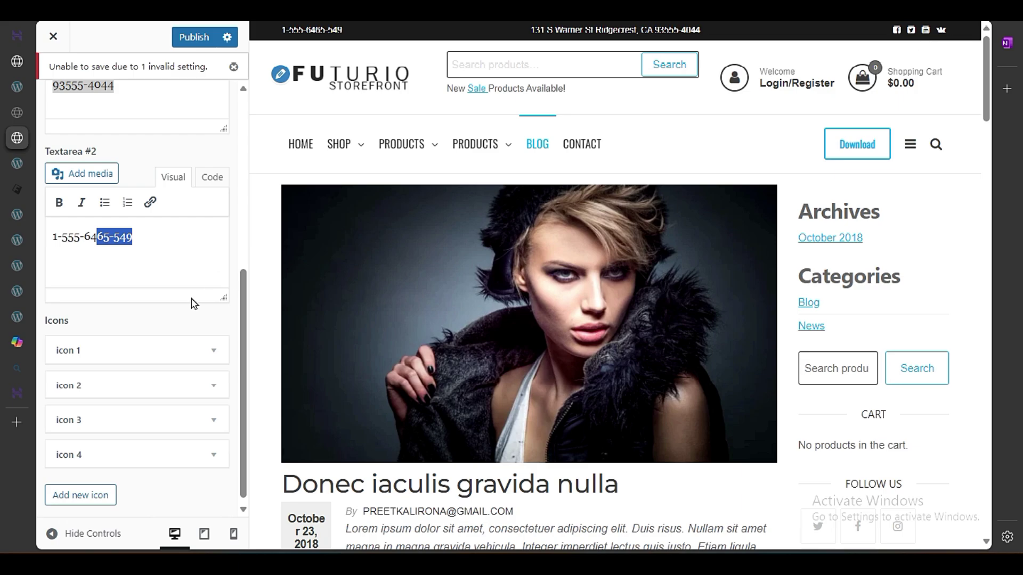
scroll(137, 335, "up", 6)
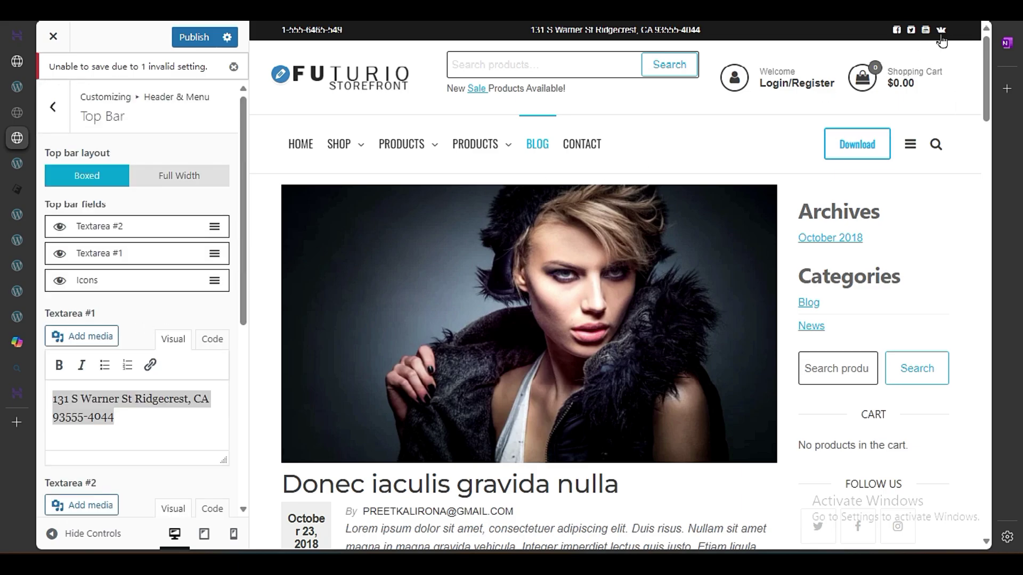
Step: Hide the Icons field in the top bar and try to publish the customizer changes
left_click(59, 281)
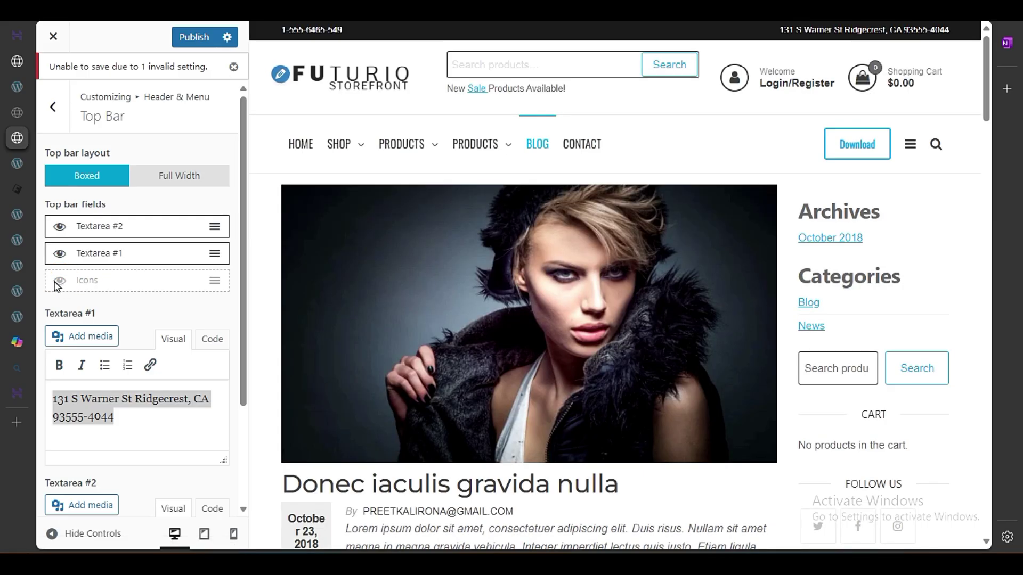
left_click(179, 74)
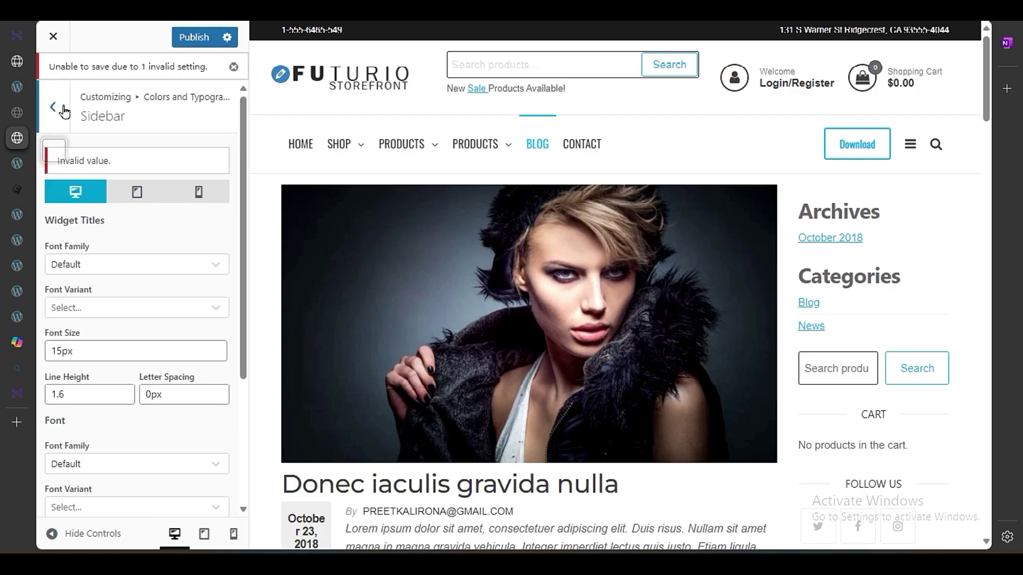
Step: Check the Posts & Pages and the Sidebar desktop and tablet typography settings for the invalid value
left_click(63, 108)
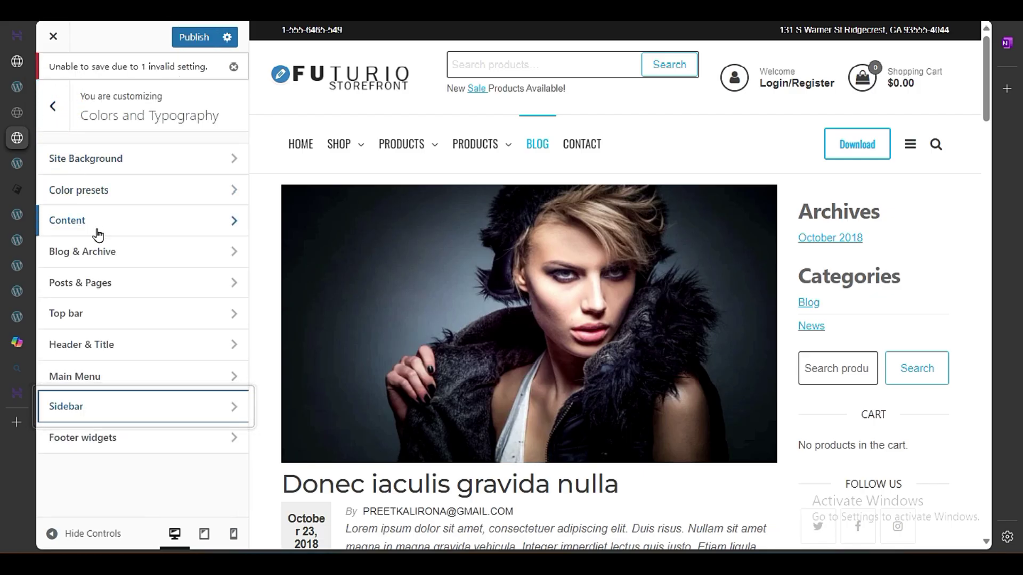
left_click(128, 286)
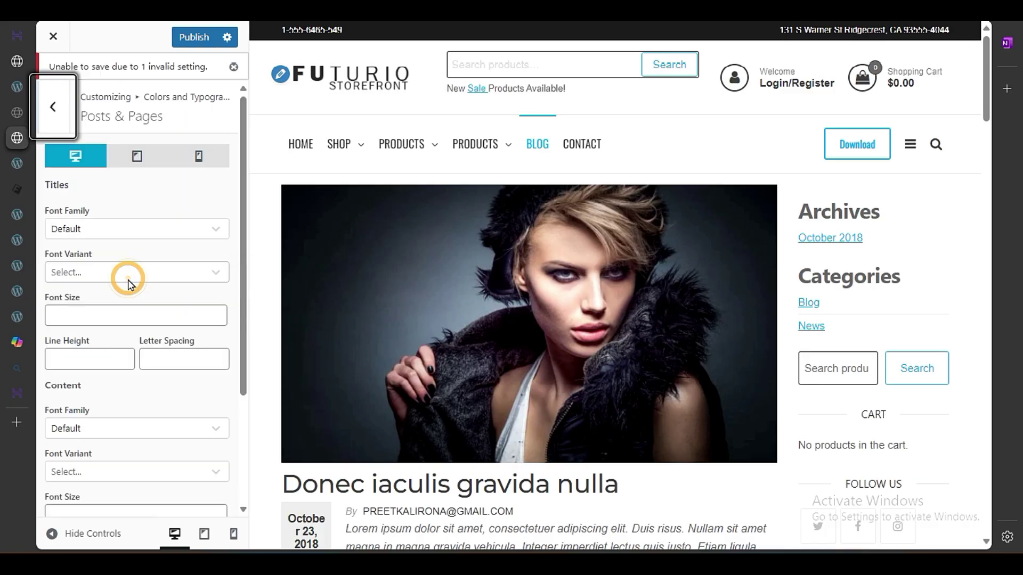
left_click(52, 108)
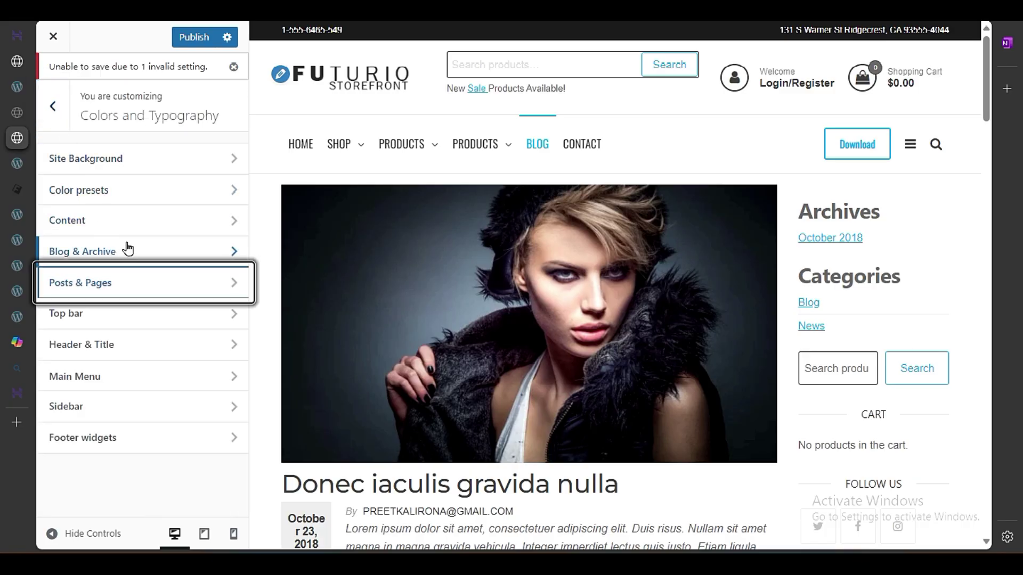
left_click(121, 394)
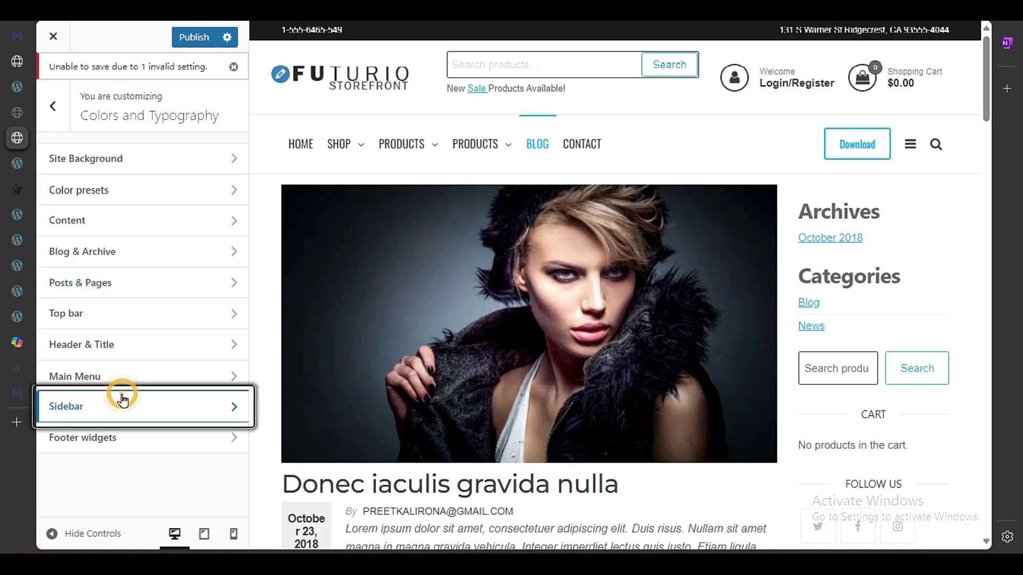
left_click(128, 195)
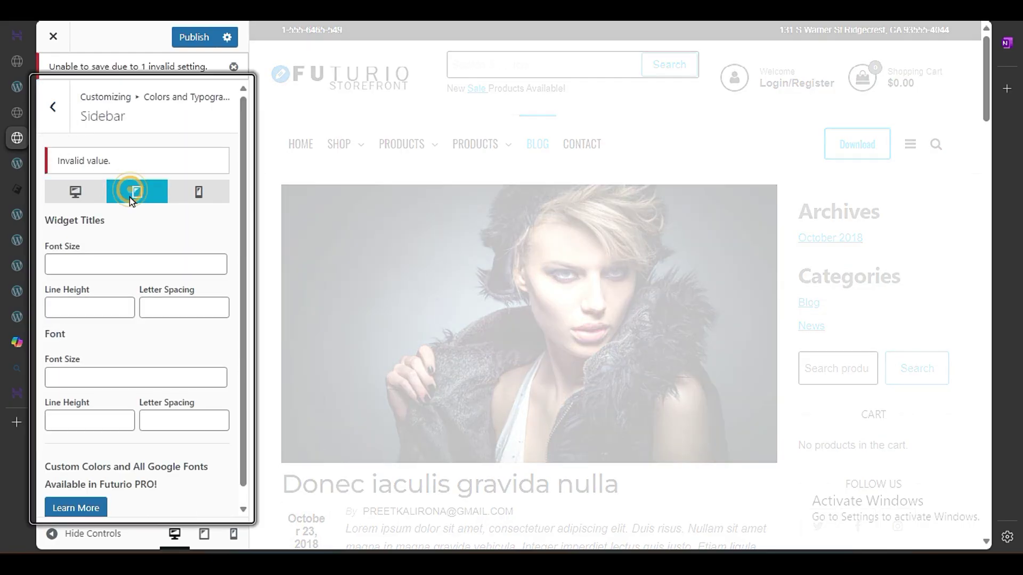
scroll(140, 322, "down", 1)
scroll(139, 322, "up", 1)
left_click(63, 196)
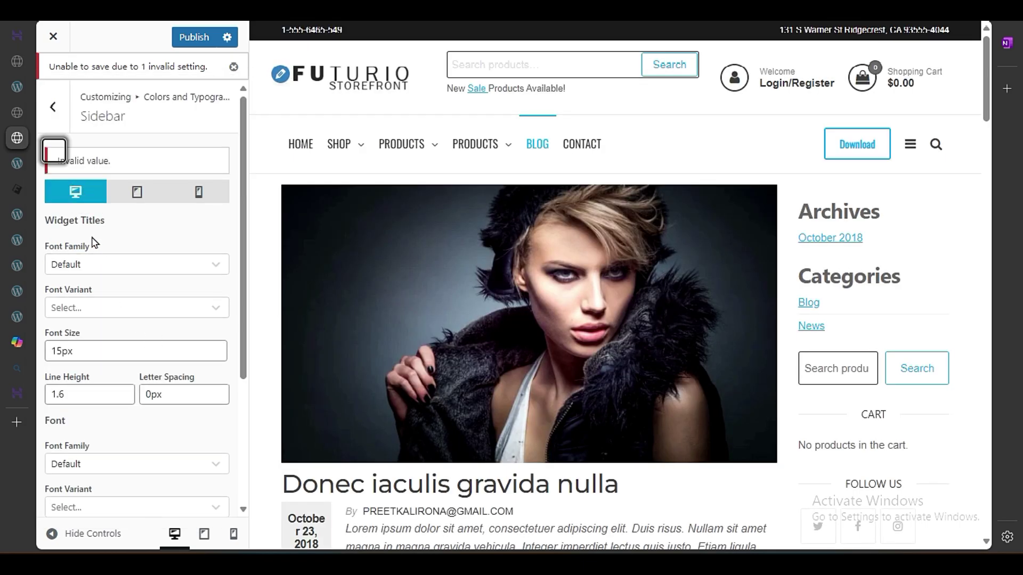
left_click(60, 117)
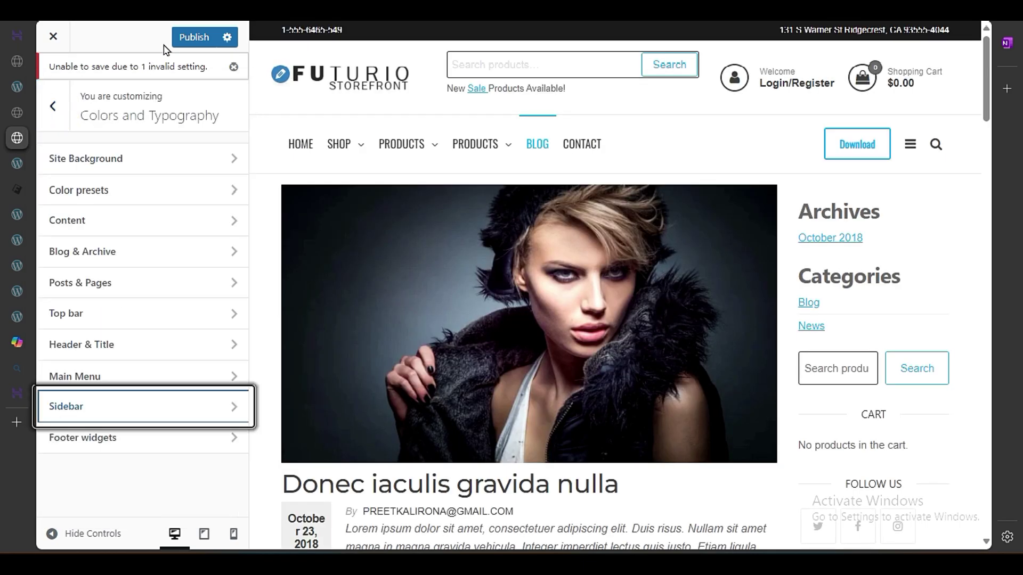
Step: Retry publishing the changes, and leave the Customizer without saving
key("Return")
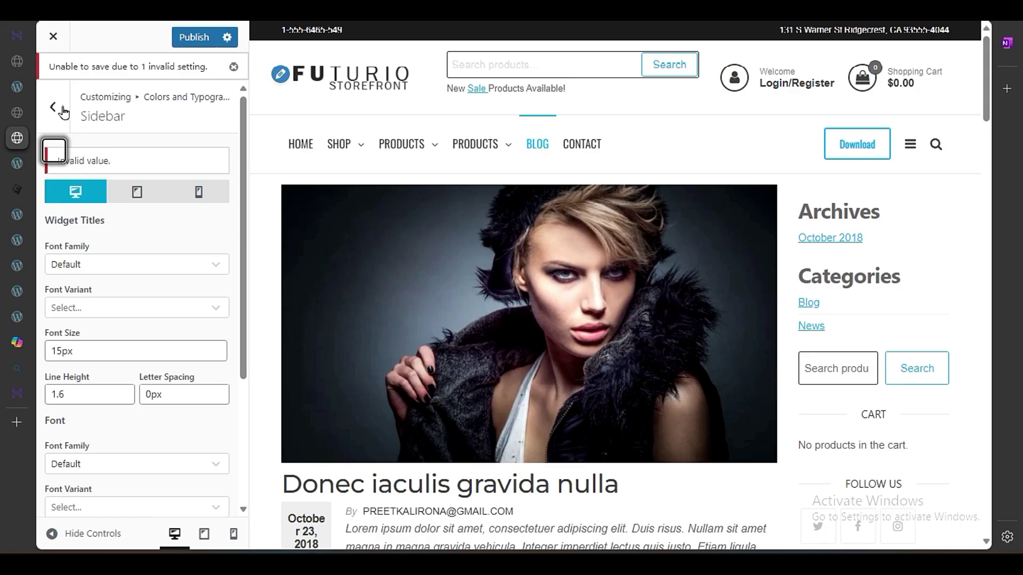
left_click(60, 47)
left_click(594, 78)
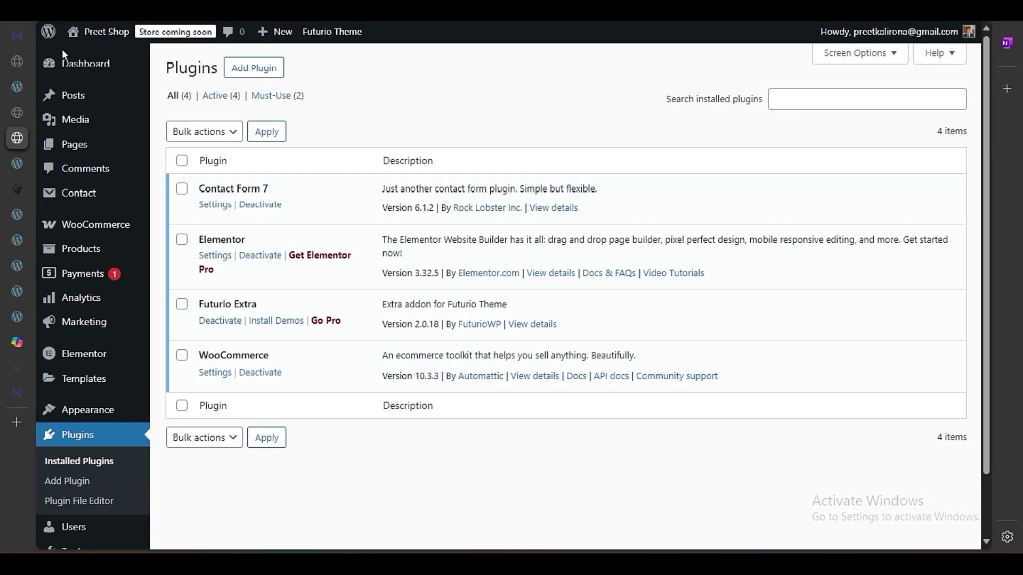
Step: Open the site in a new tab, and open the Header settings under Header & Menu in the Customizer
mouse_move(102, 47)
right_click(131, 59)
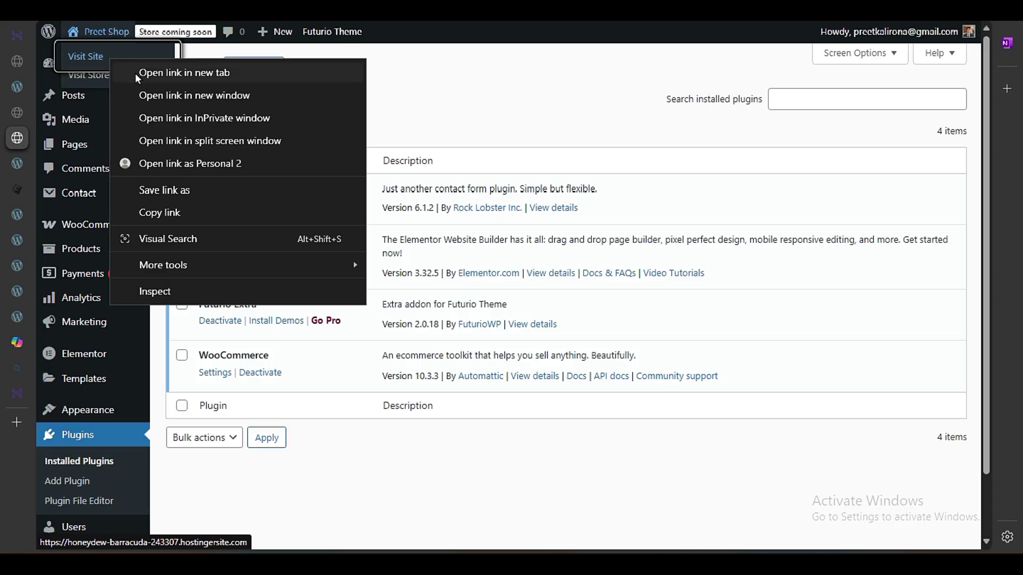
left_click(175, 70)
left_click(20, 171)
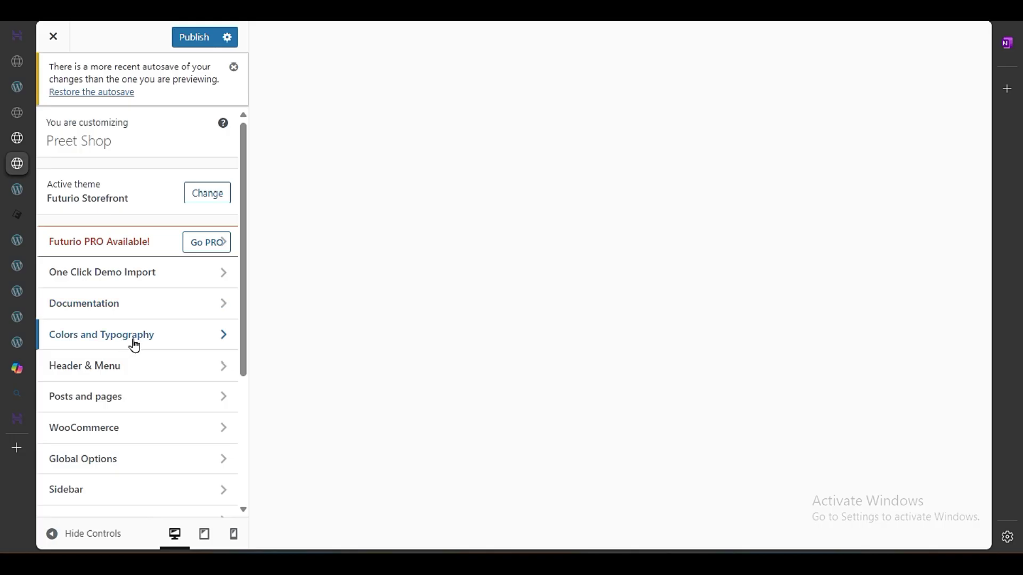
left_click(134, 345)
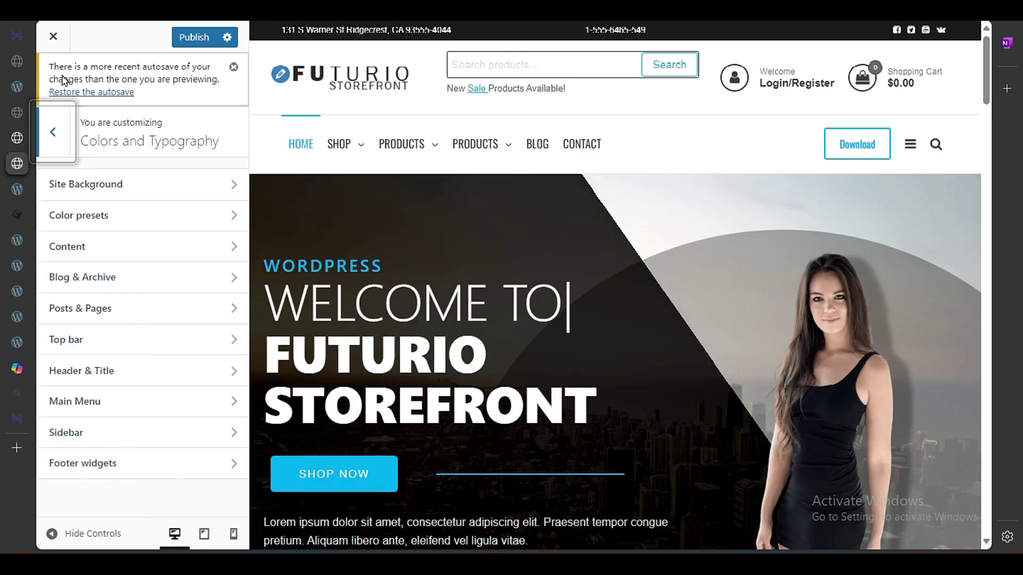
left_click(54, 132)
left_click(121, 364)
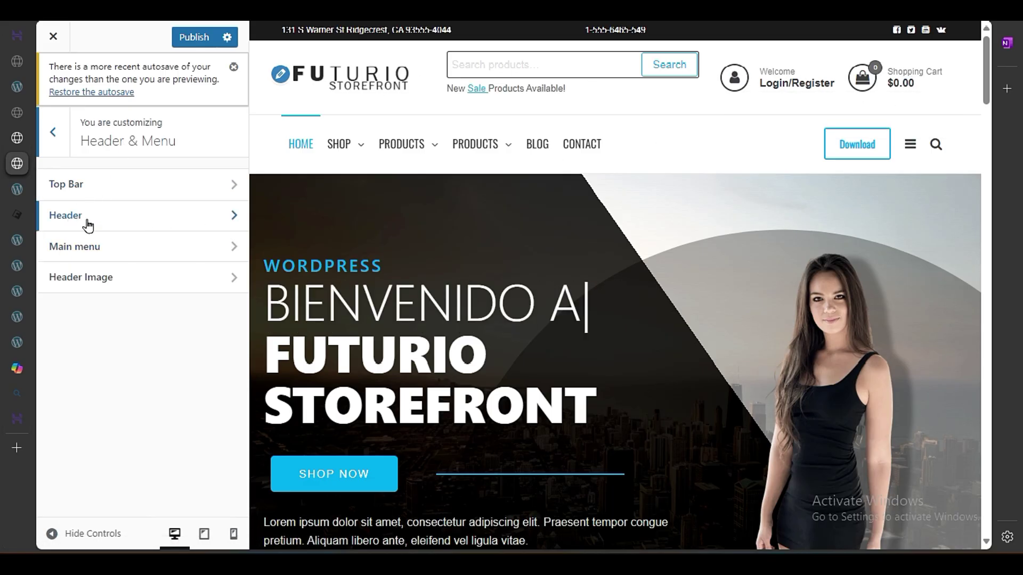
left_click(126, 227)
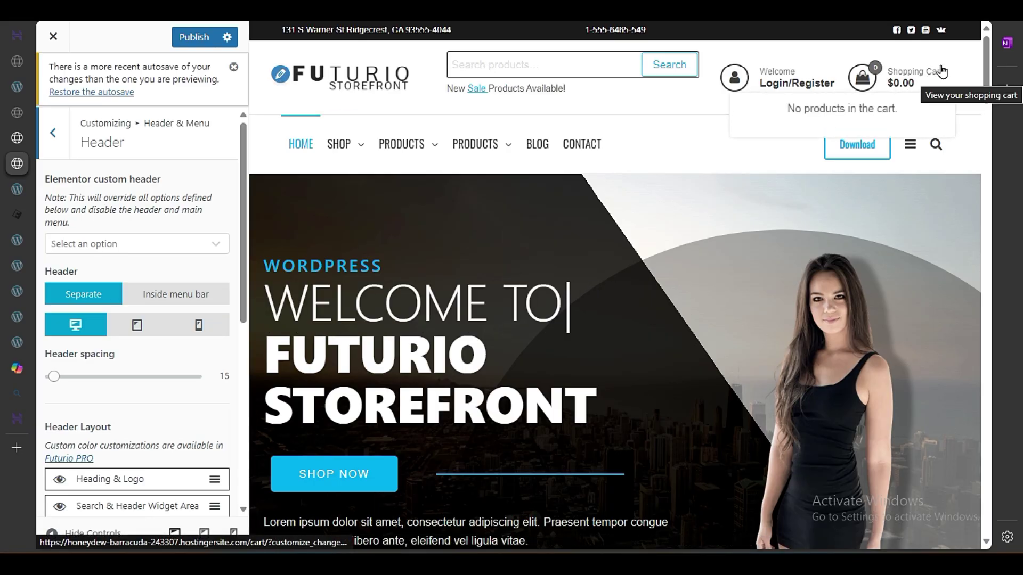
Step: Try both Default Kit options as the Elementor custom header, and reload the Customizer without saving
left_click(88, 242)
left_click(84, 275)
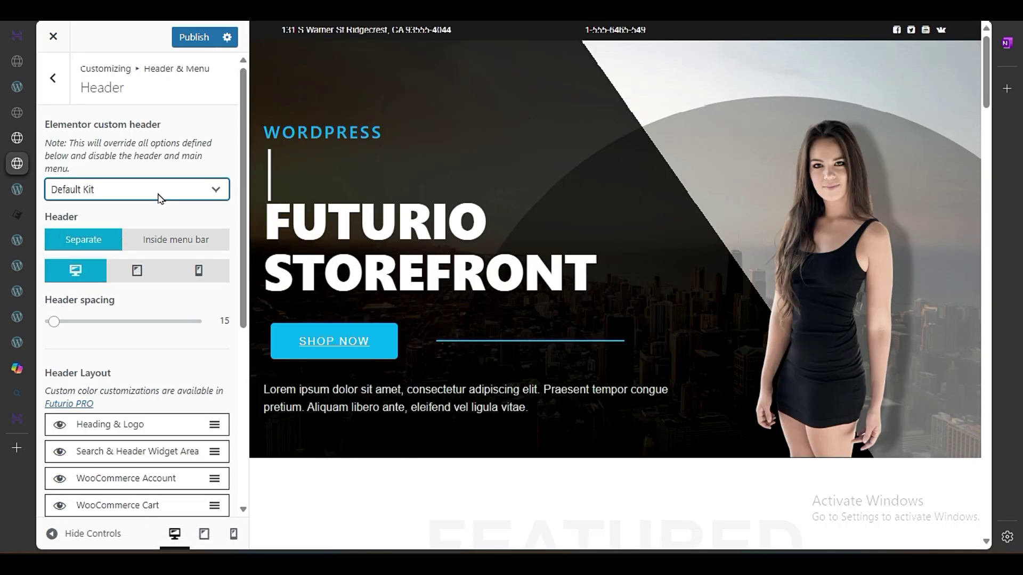
left_click(161, 193)
left_click(147, 252)
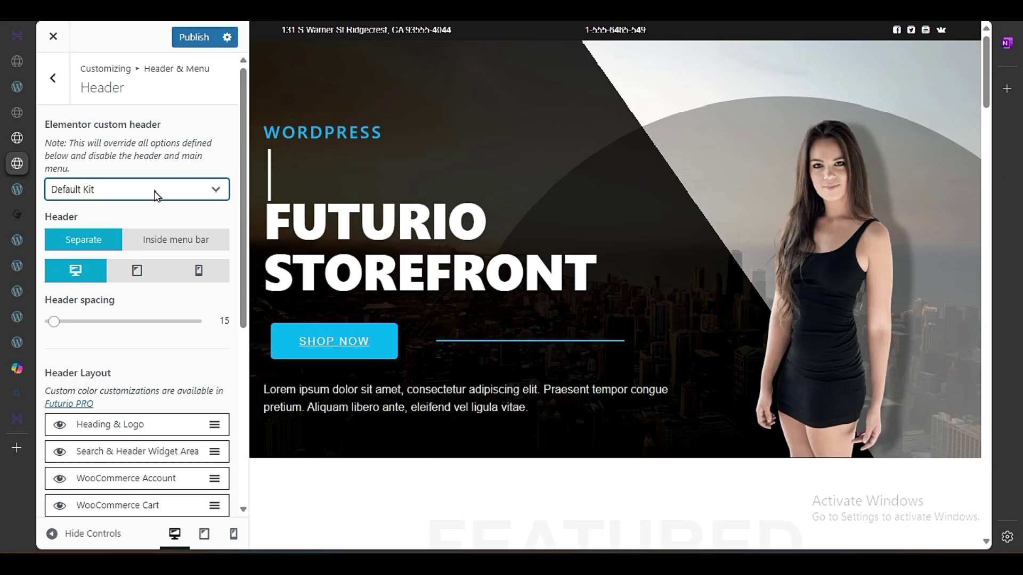
left_click(156, 195)
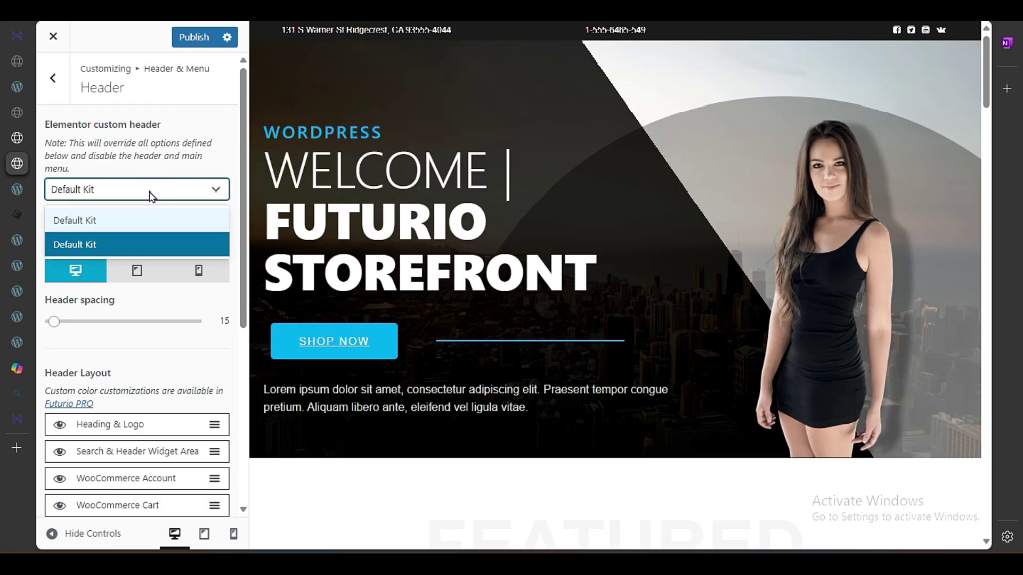
left_click(153, 194)
left_click(150, 193)
left_click(122, 220)
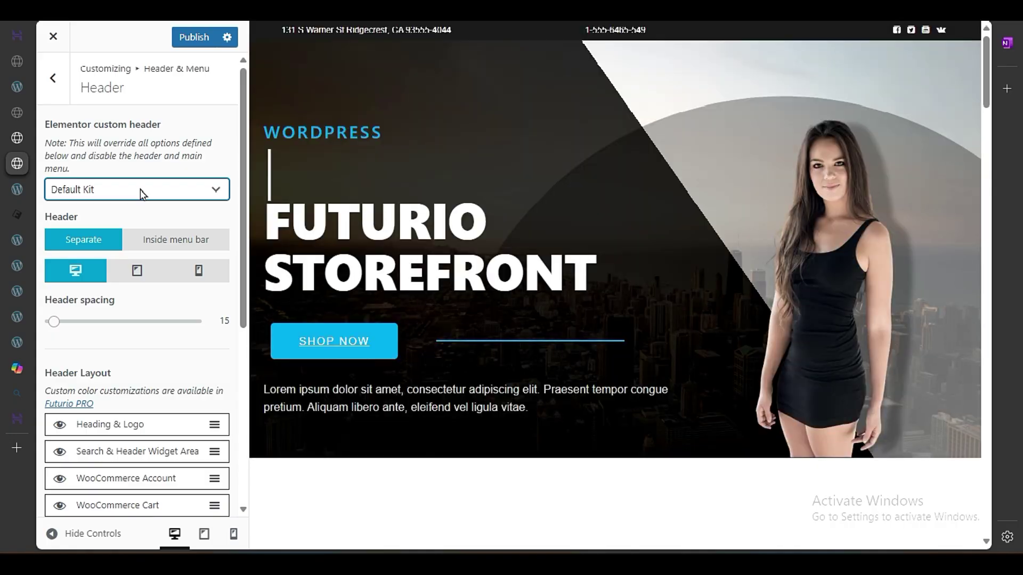
left_click(143, 193)
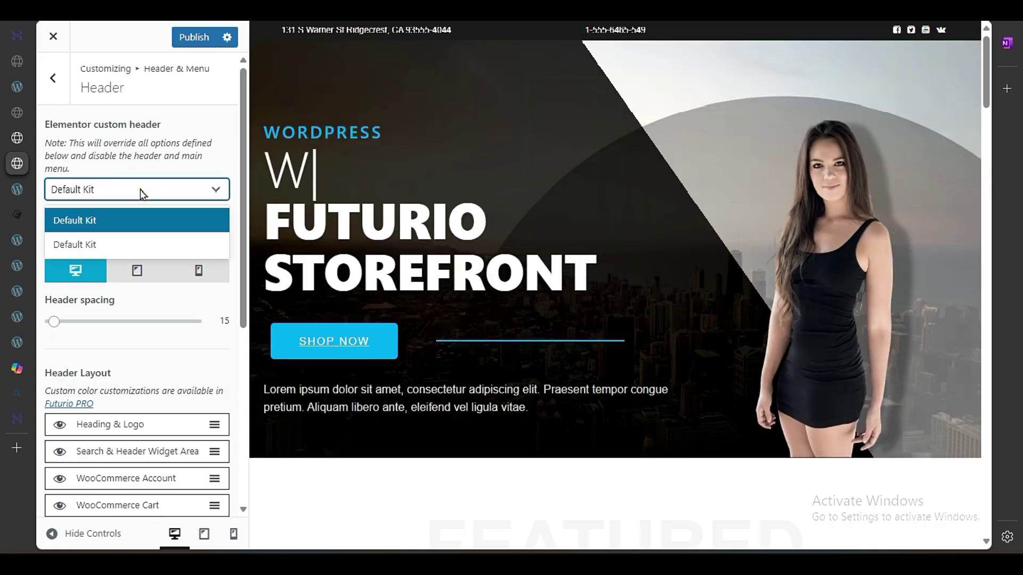
left_click(143, 192)
key("F5")
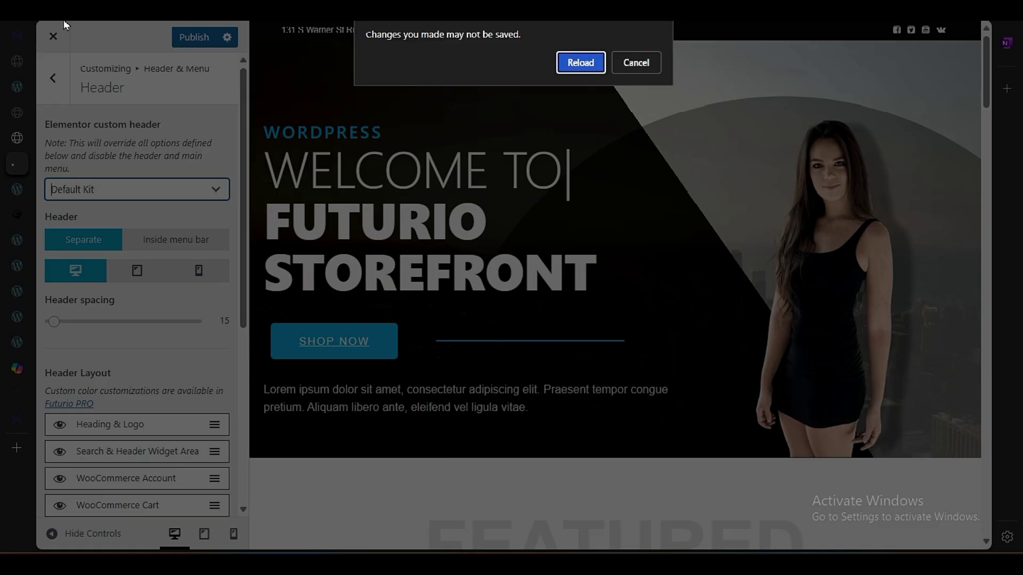
left_click(571, 59)
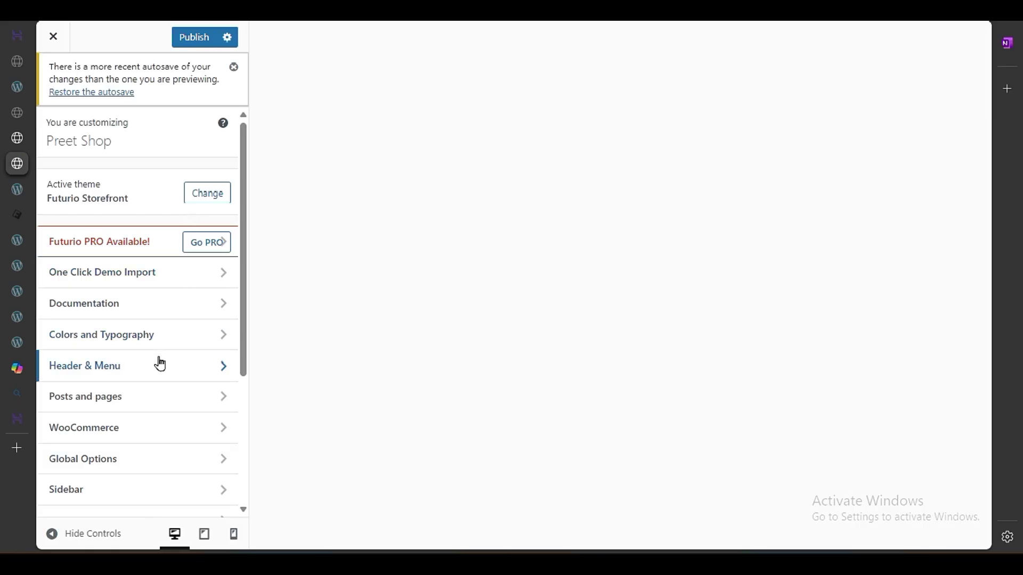
Step: Set the desktop header spacing to 20 in the Header settings, and publish the change
left_click(156, 381)
left_click(137, 222)
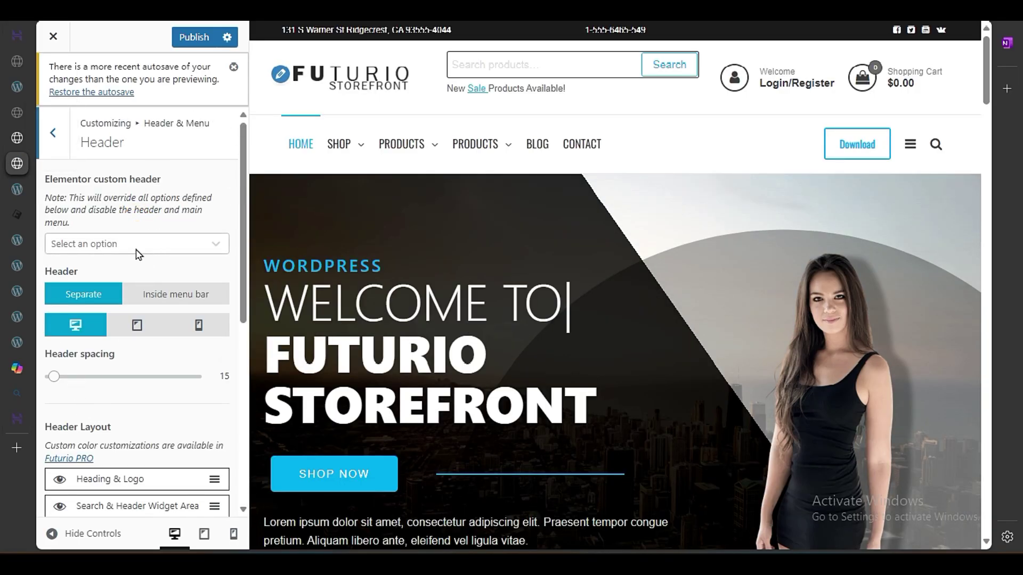
scroll(148, 426, "down", 3)
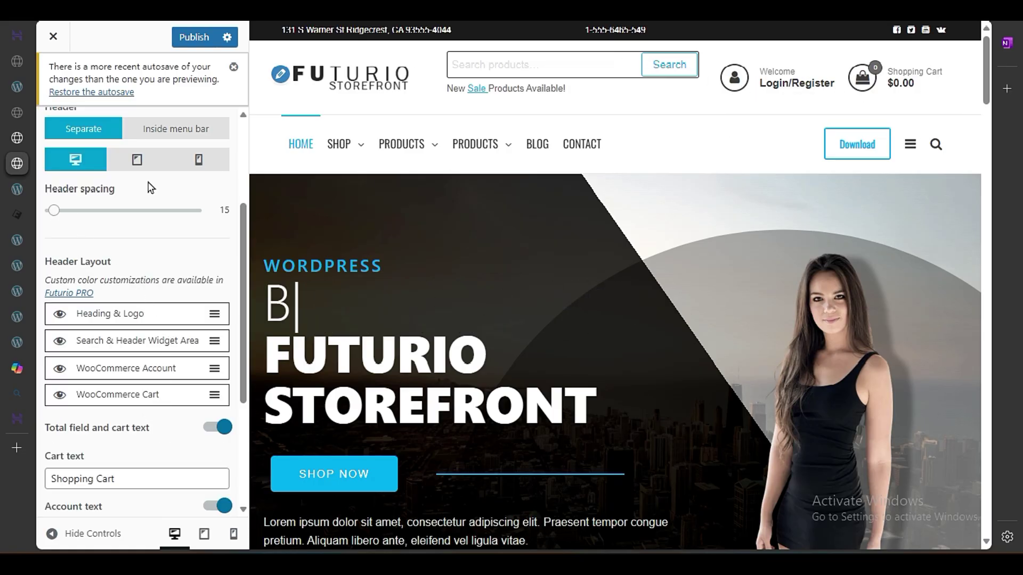
left_click_drag(54, 210, 56, 214)
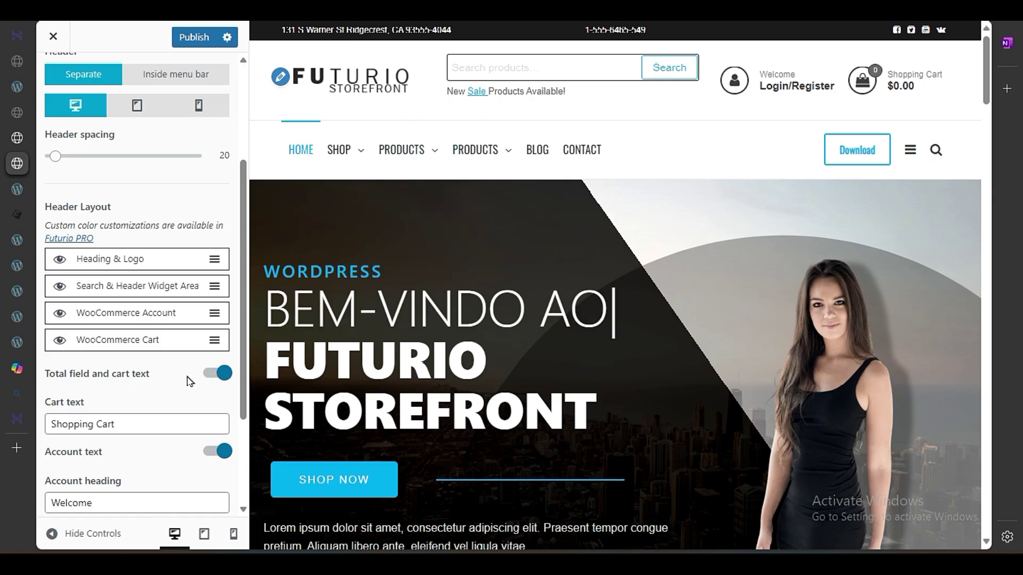
scroll(133, 306, "down", 3)
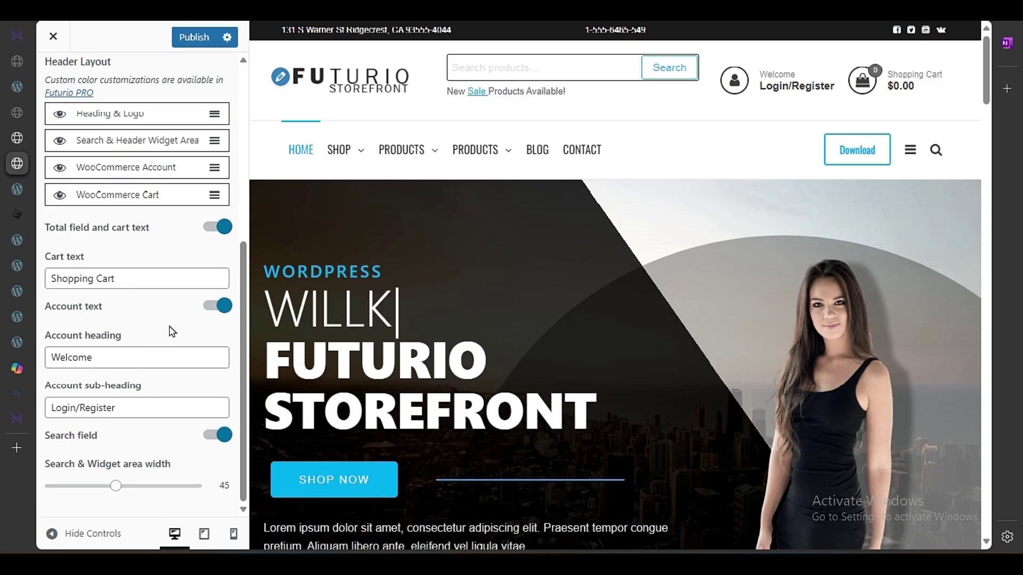
scroll(143, 154, "up", 6)
left_click(194, 36)
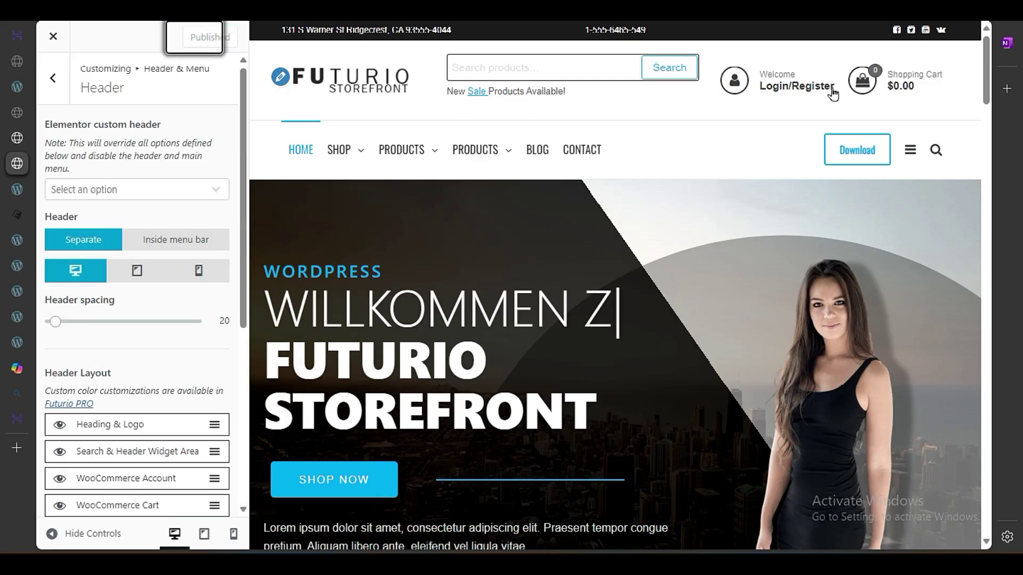
Step: In the Main menu settings, preview the menu centered with the controls hidden, and set its alignment back to left
left_click(53, 95)
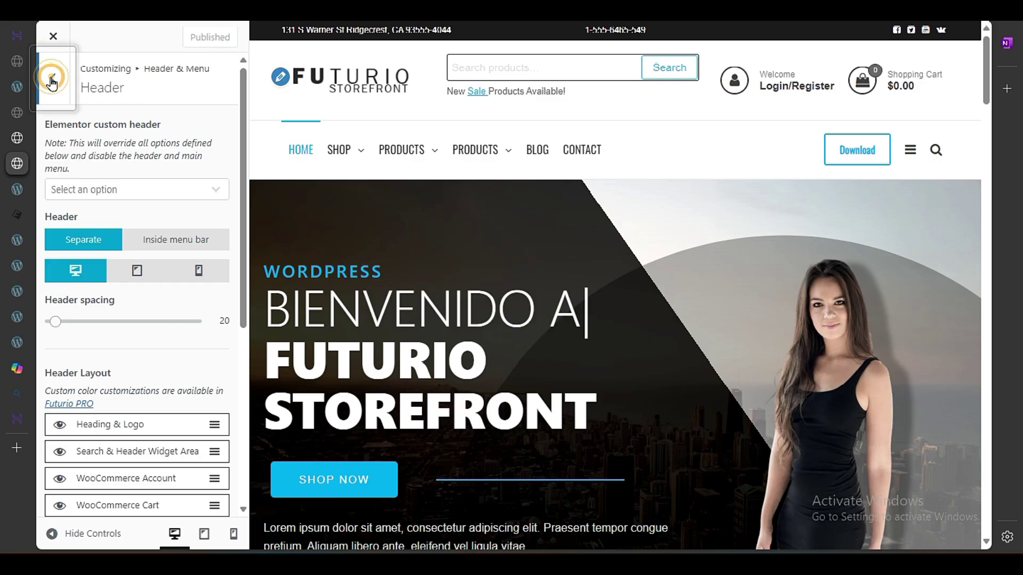
left_click(85, 192)
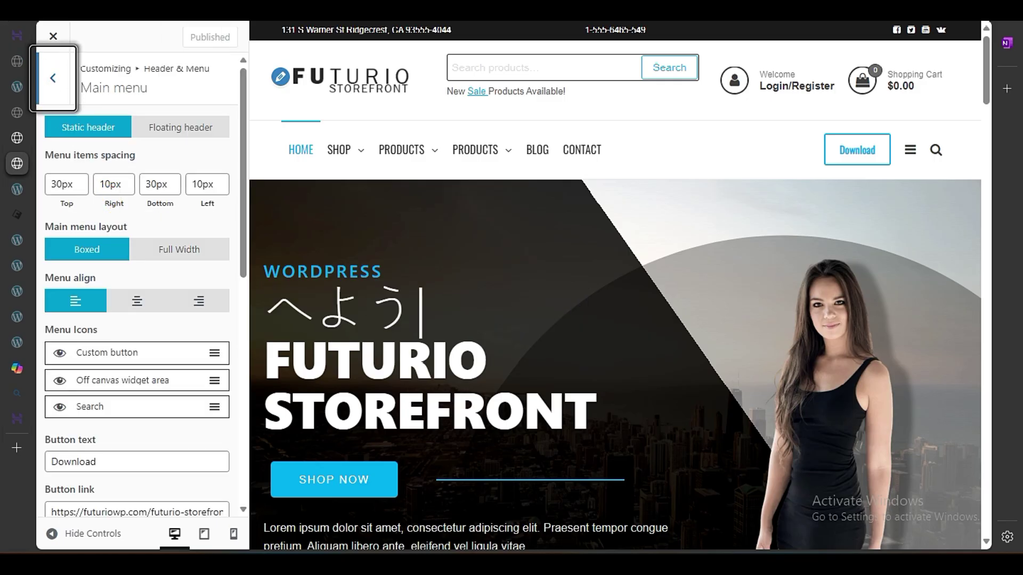
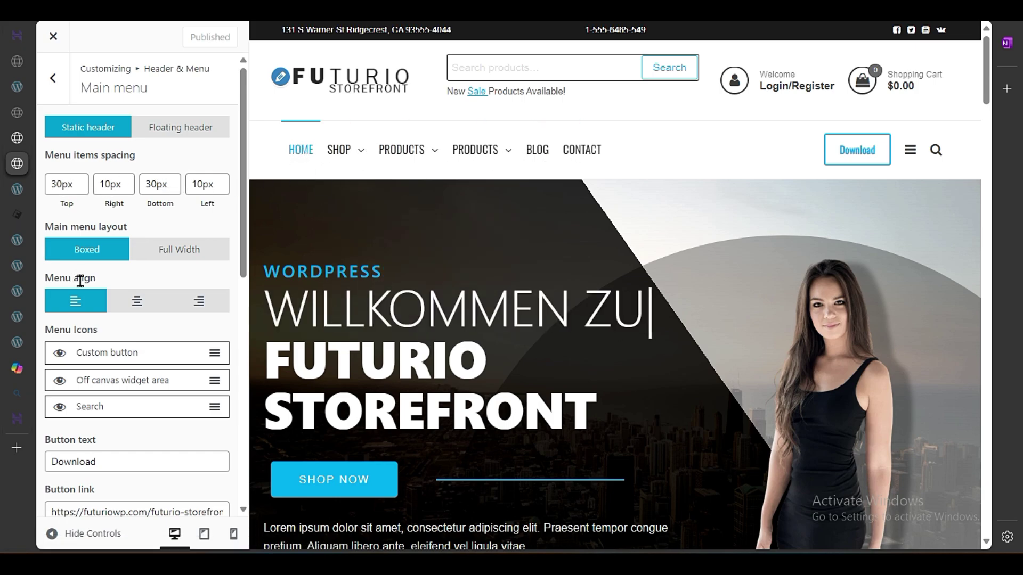
left_click(136, 299)
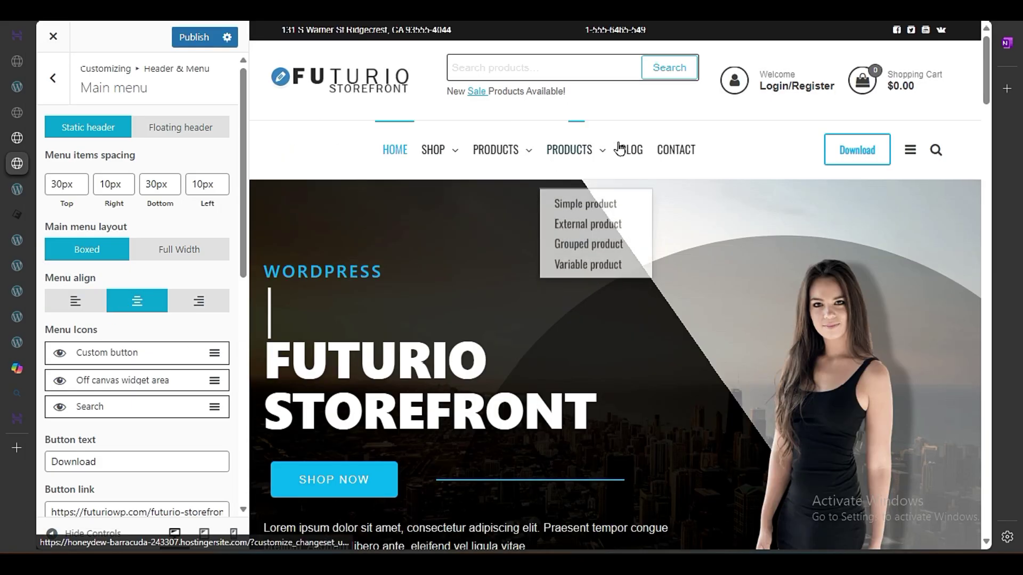
left_click(62, 533)
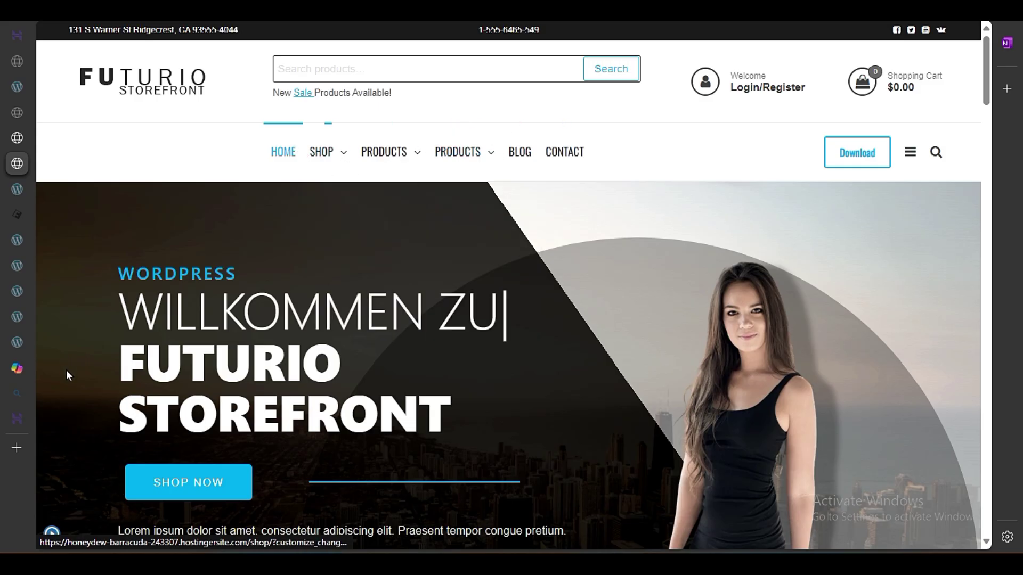
left_click(51, 533)
left_click(58, 306)
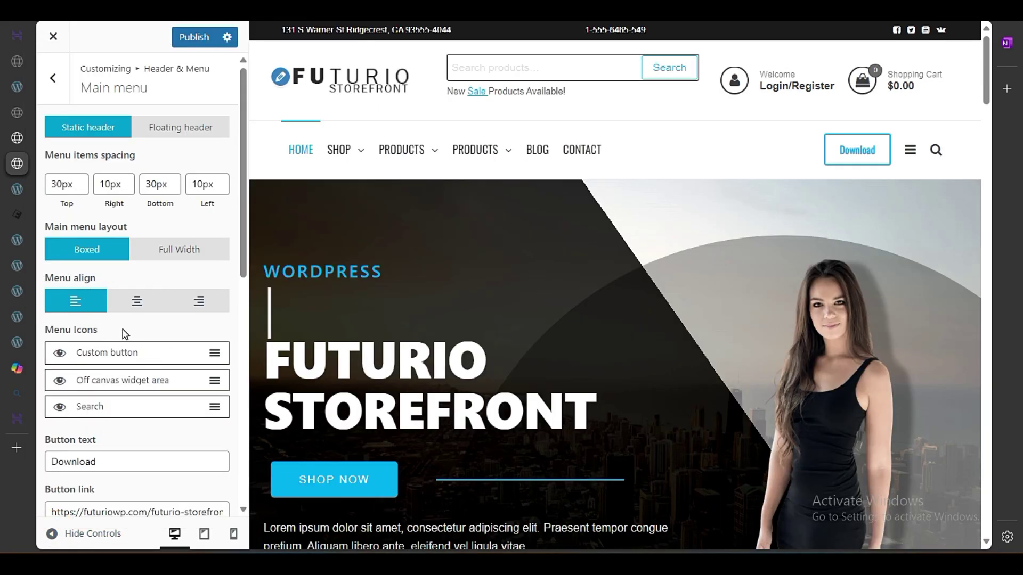
Step: Change the main menu's custom button text to "Track Order"
scroll(136, 352, "down", 3)
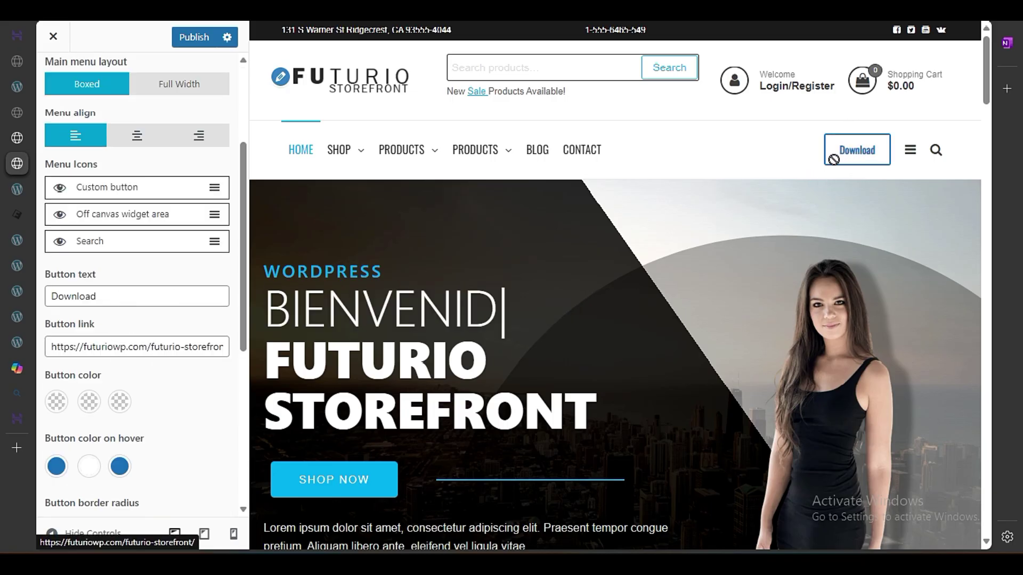
left_click_drag(131, 294, 51, 298)
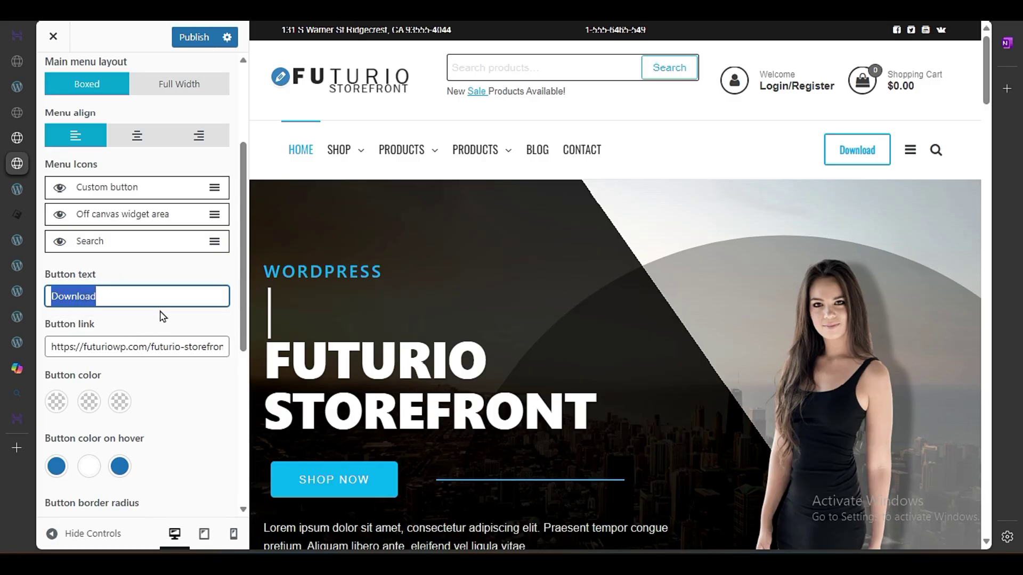
type("T")
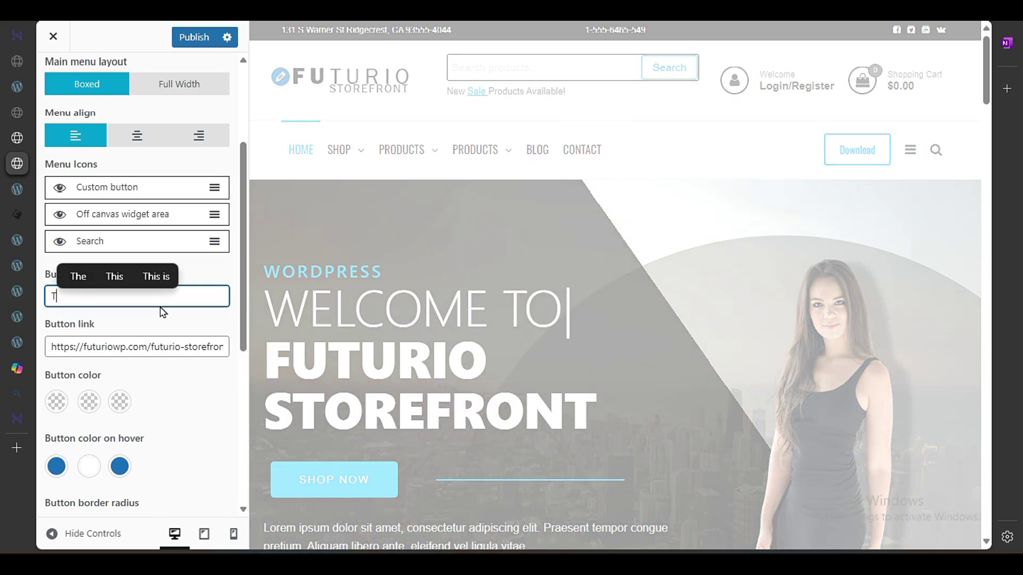
type("rack ")
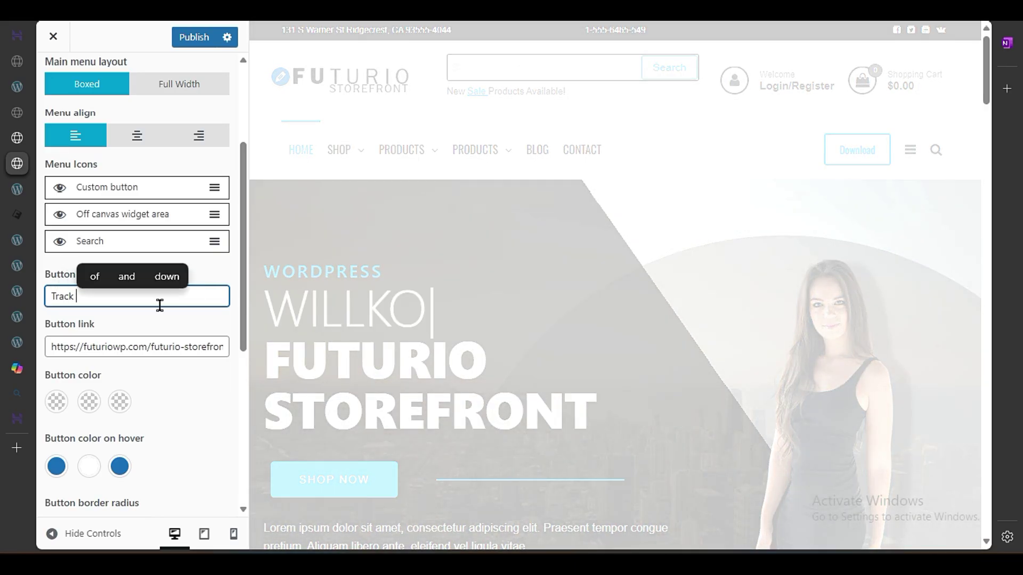
type("Order")
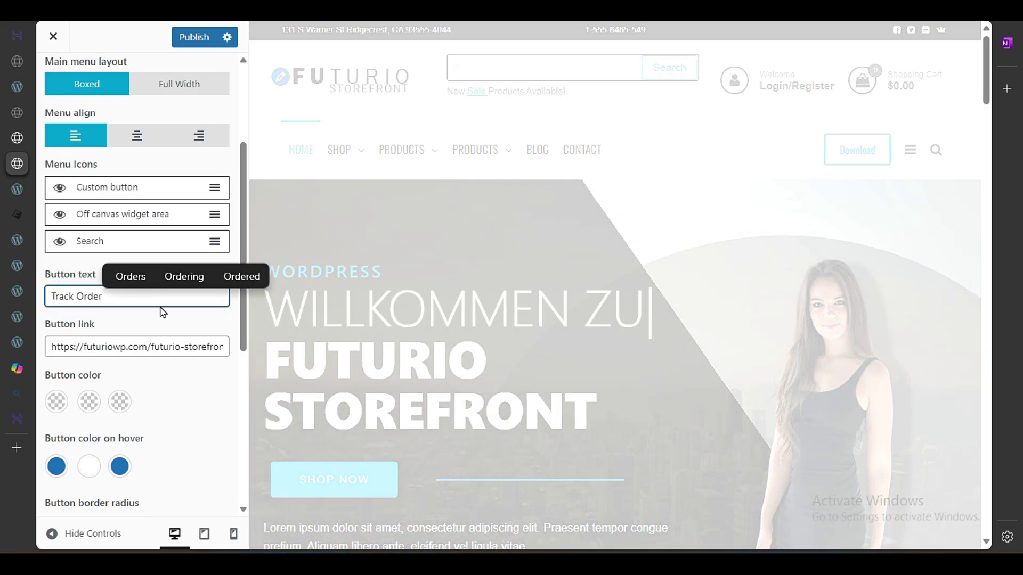
key("Tab")
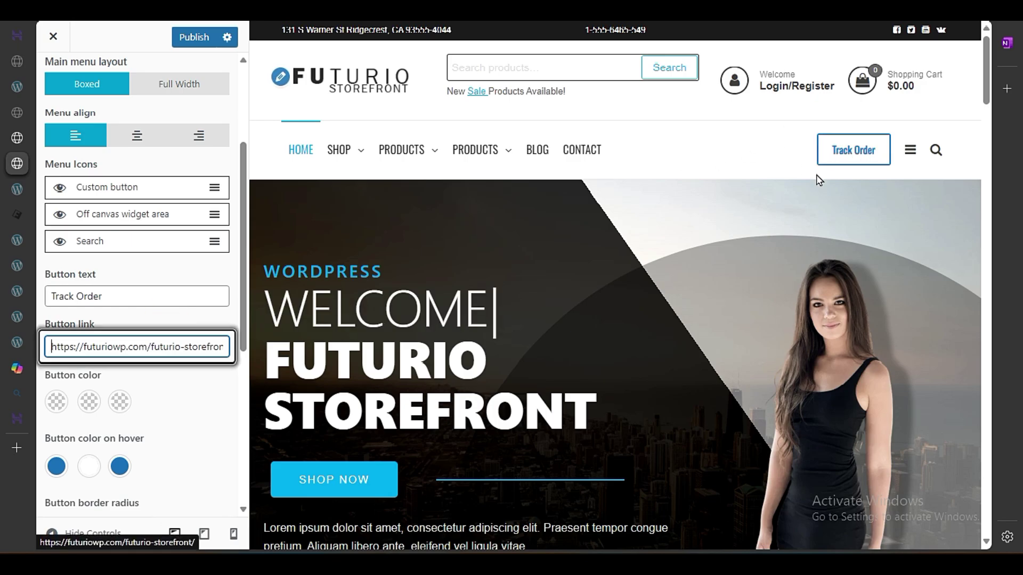
Step: Replace the custom button's link with "/" and publish the changes
triple_click(137, 347)
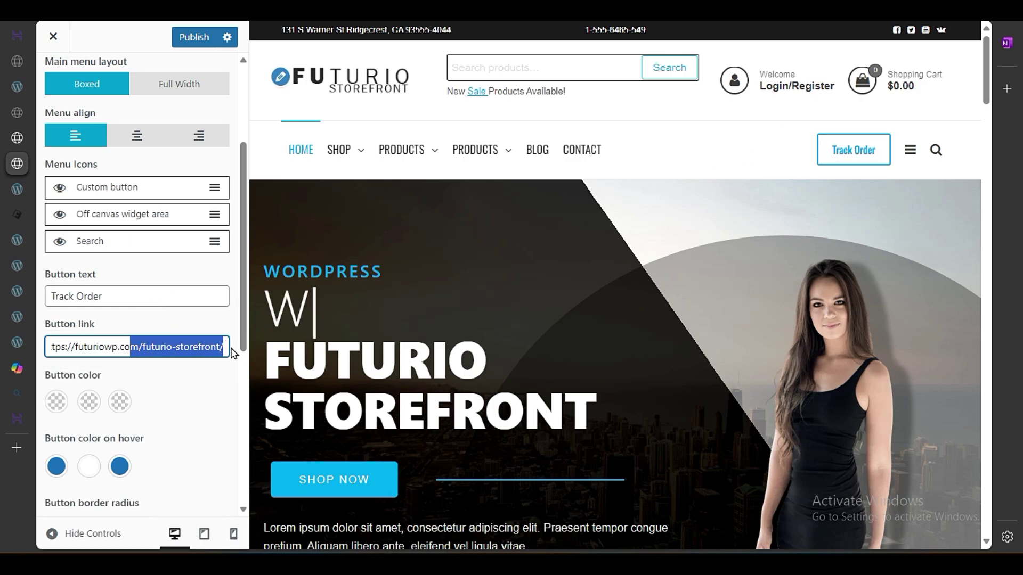
key("BackSpace")
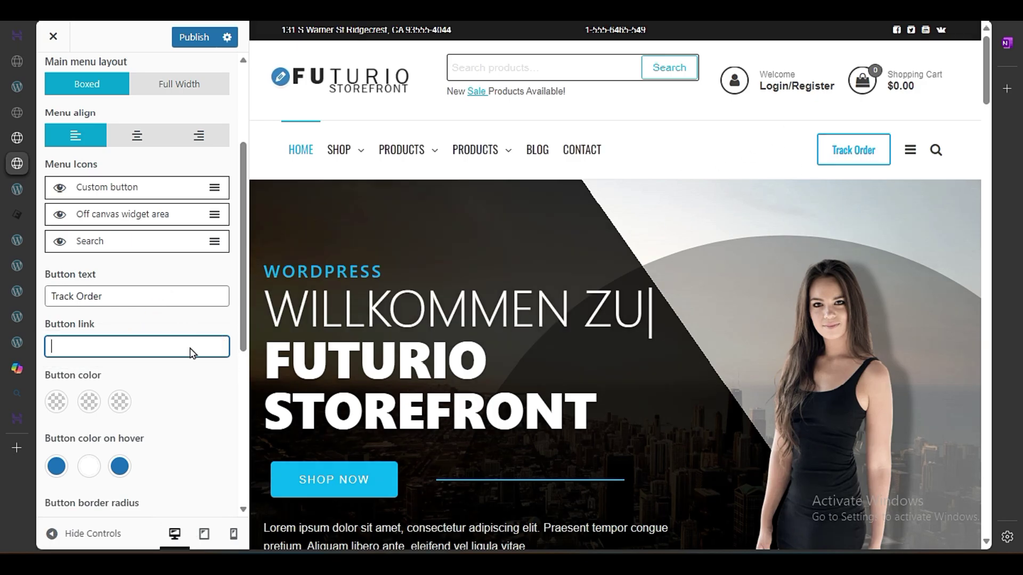
type("/")
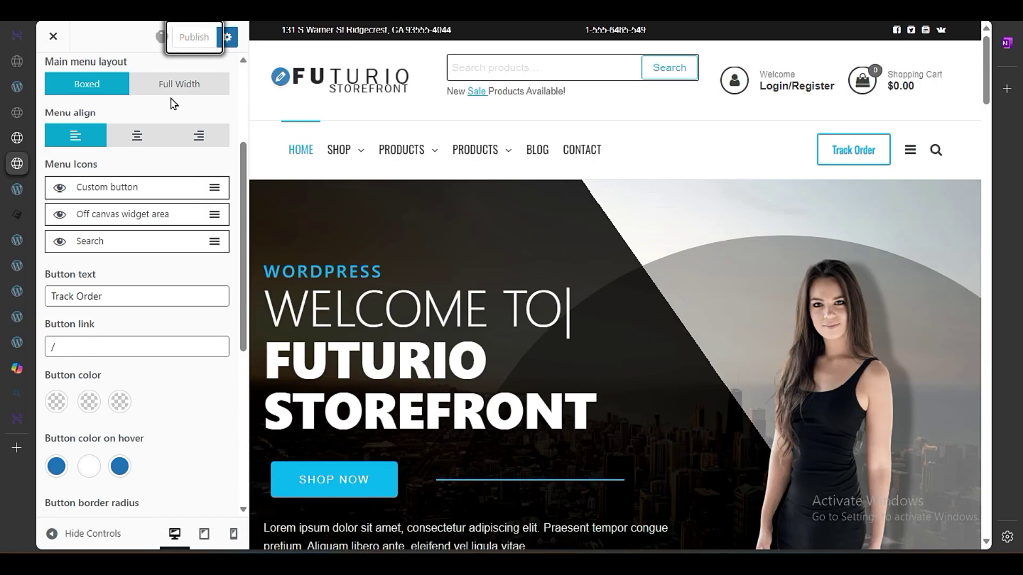
Step: Set the first button color of the Track Order button to red #fb0f0f
scroll(137, 406, "down", 3)
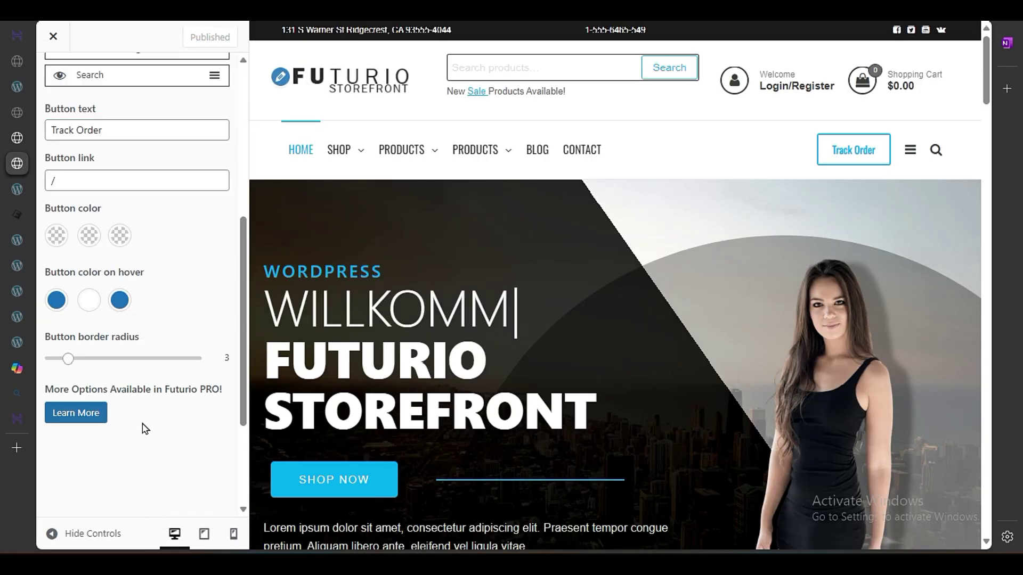
left_click(57, 235)
left_click(206, 294)
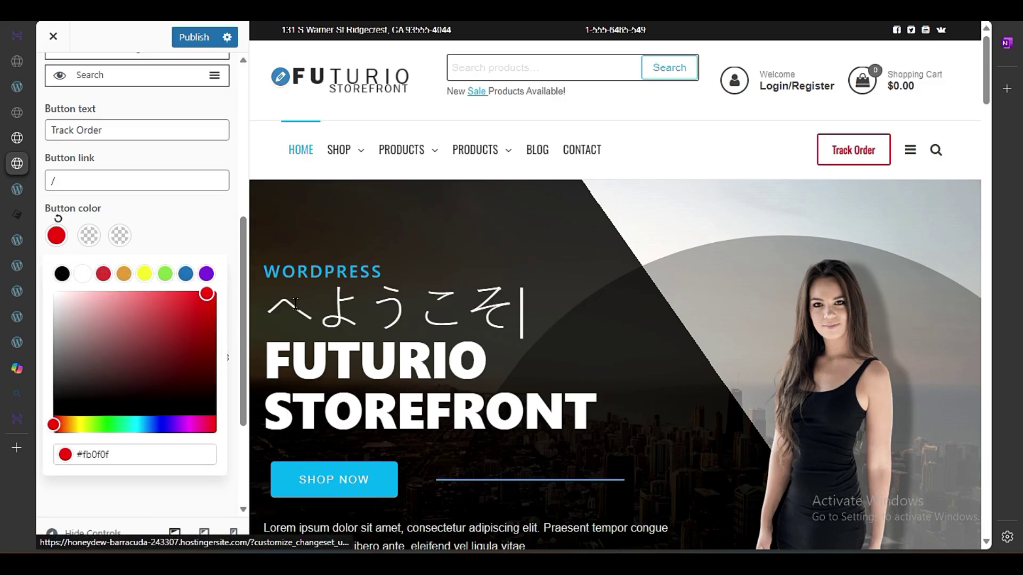
left_click(164, 235)
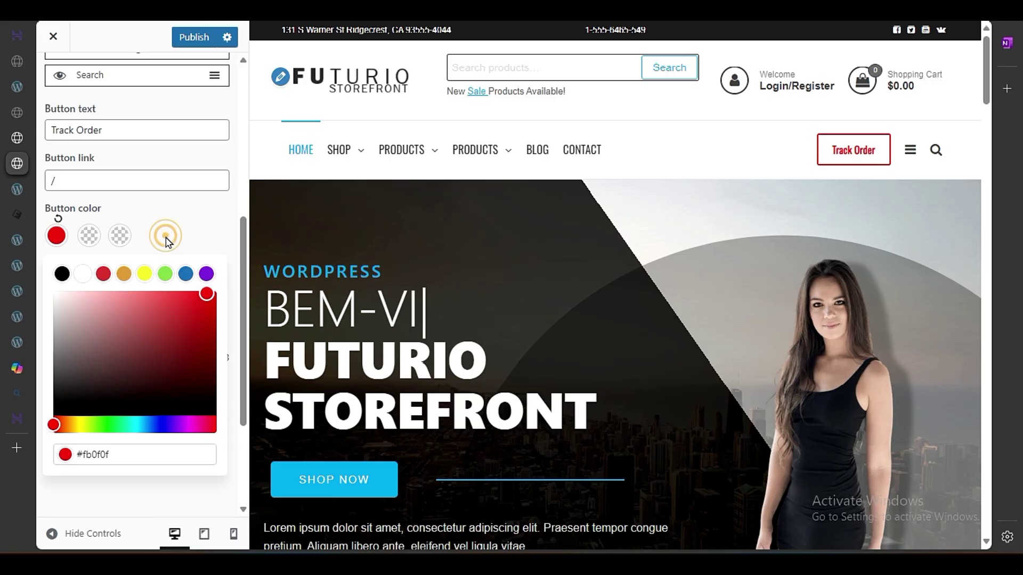
Step: Set the Track Order button's background color to blue #1e73be and its text color to white
left_click(89, 235)
left_click_drag(101, 370, 59, 381)
left_click(182, 279)
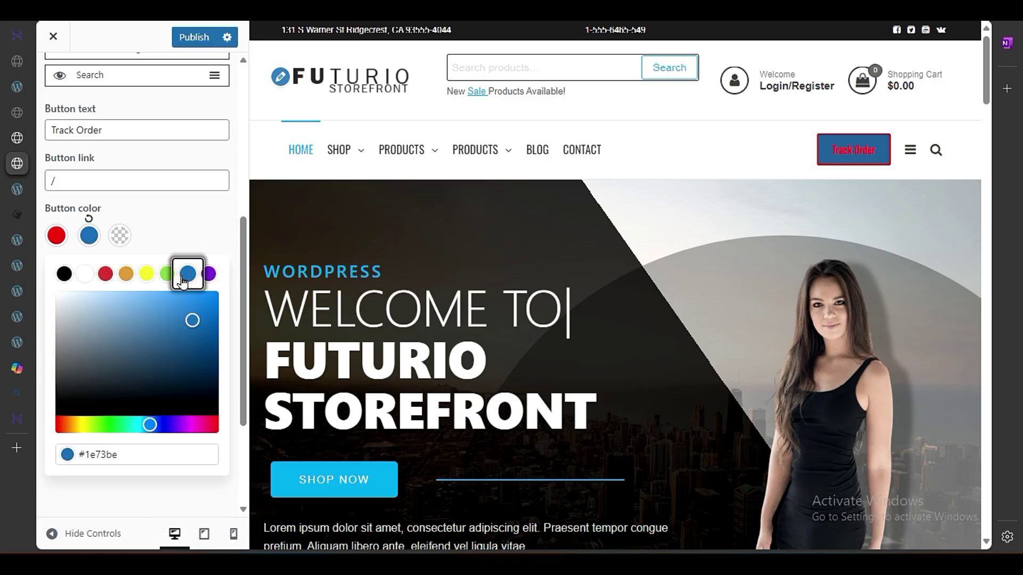
left_click(56, 239)
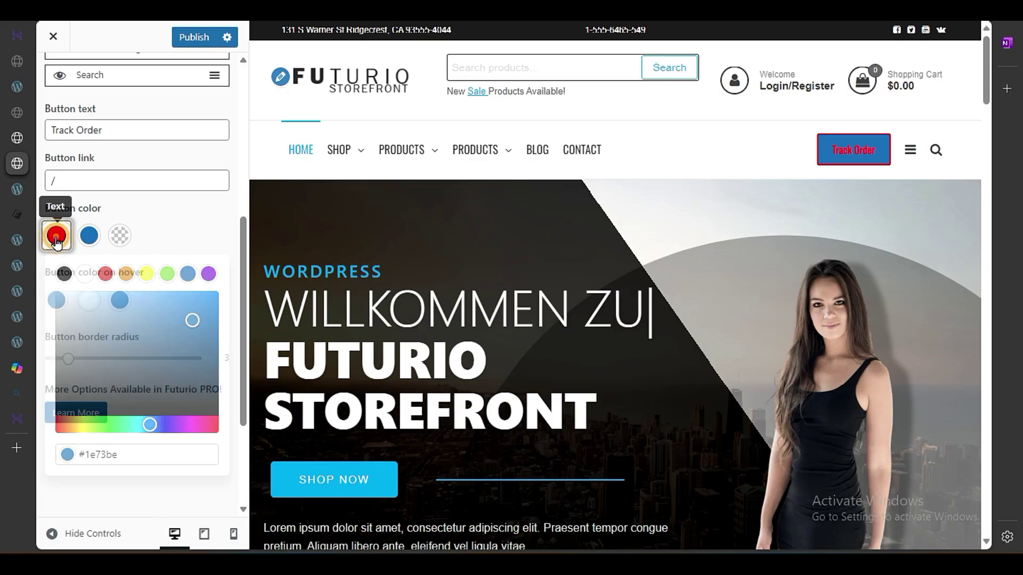
left_click(84, 274)
left_click(159, 225)
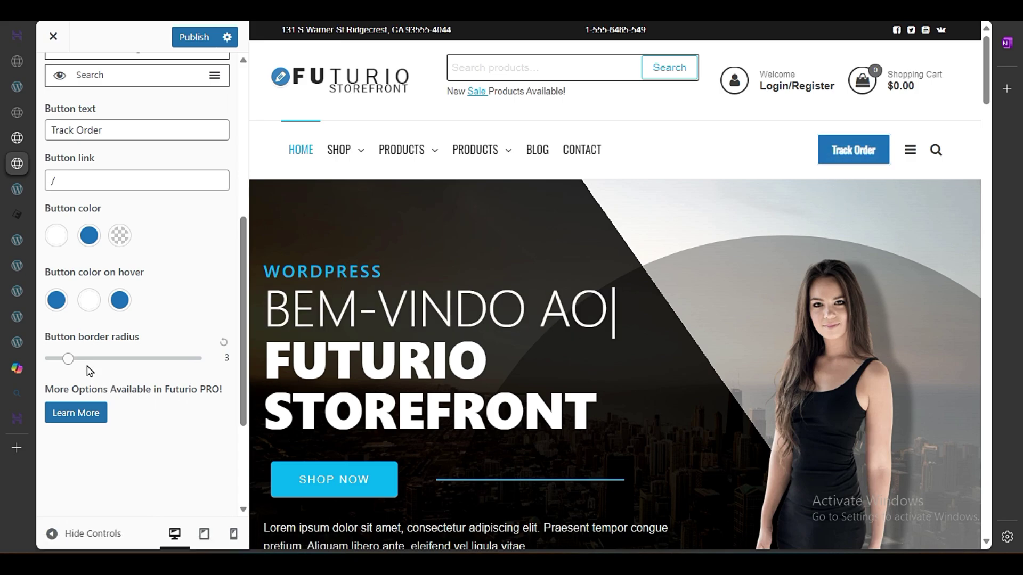
left_click_drag(70, 360, 69, 360)
scroll(93, 136, "up", 5)
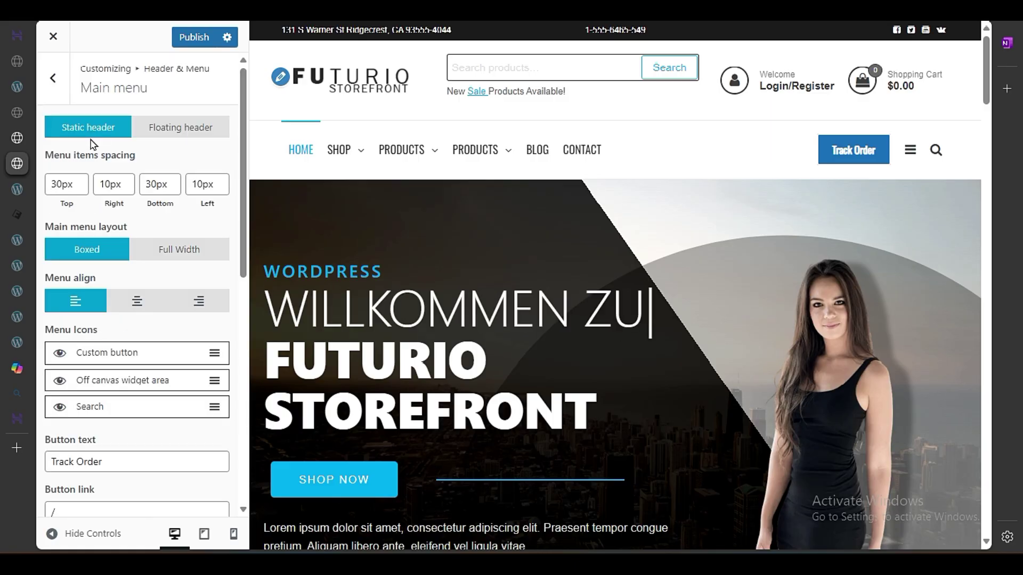
Step: View the Header Image settings and return to the main customizer list
left_click(53, 75)
left_click(107, 223)
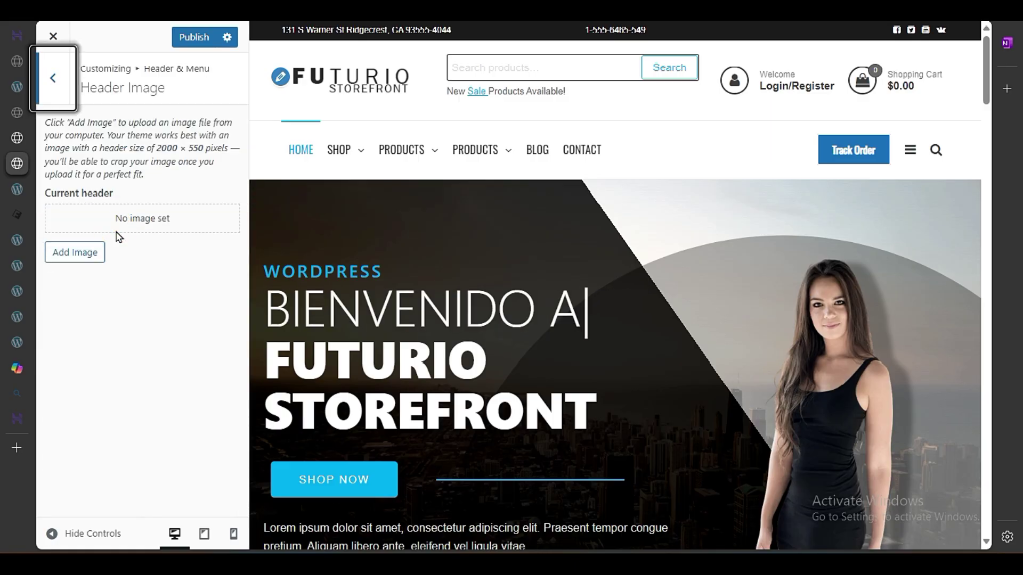
left_click(60, 83)
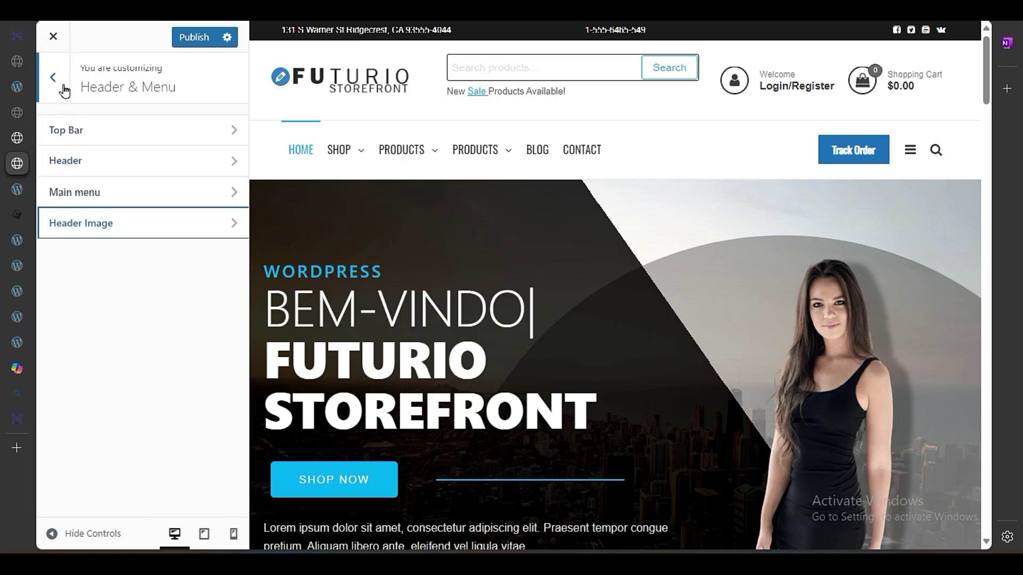
left_click(54, 79)
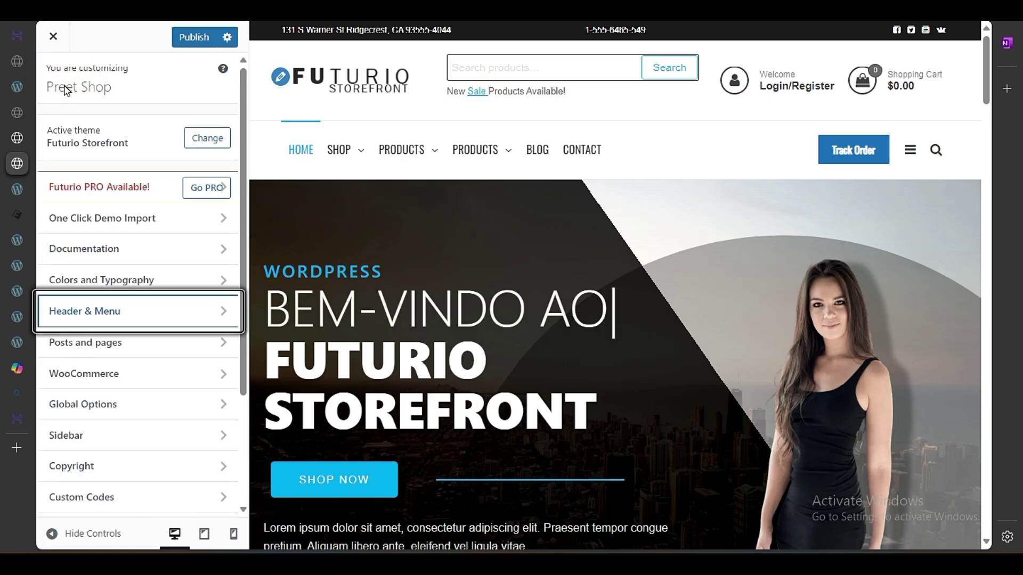
Step: Open the Blog posts archive settings under Posts and pages and show the Blog page in the preview
left_click(114, 343)
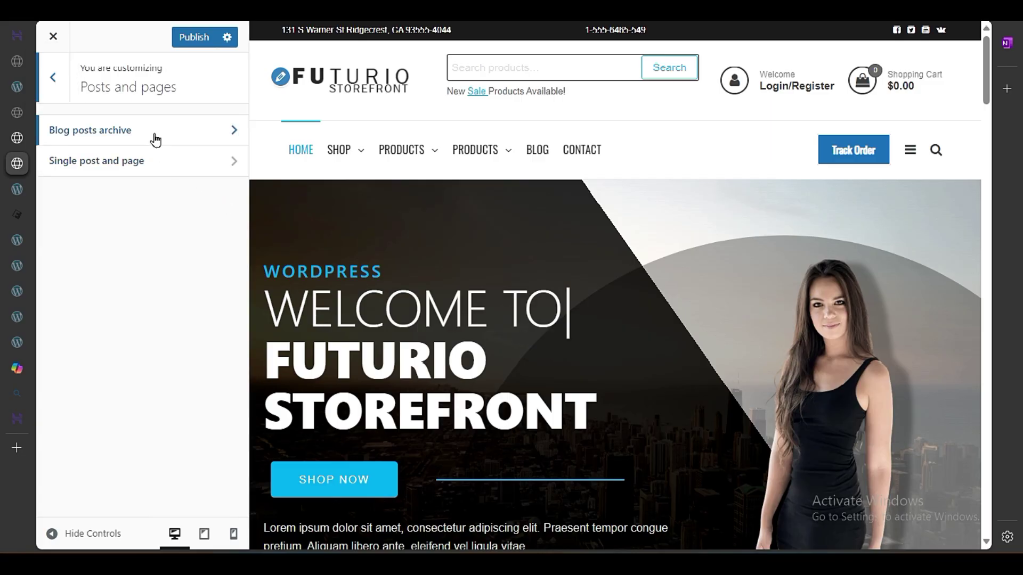
left_click(178, 135)
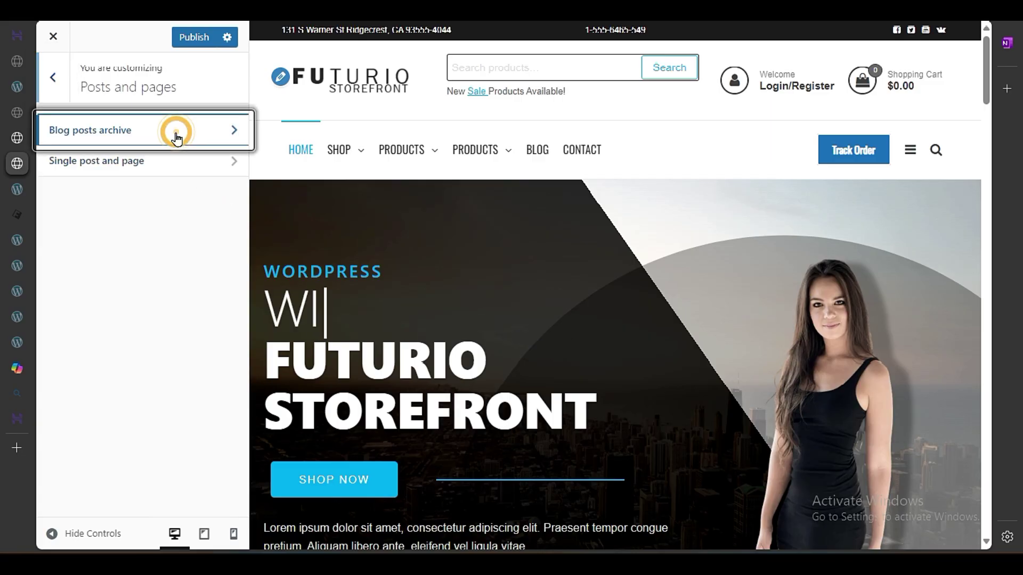
left_click(54, 85)
left_click(129, 129)
left_click(547, 170)
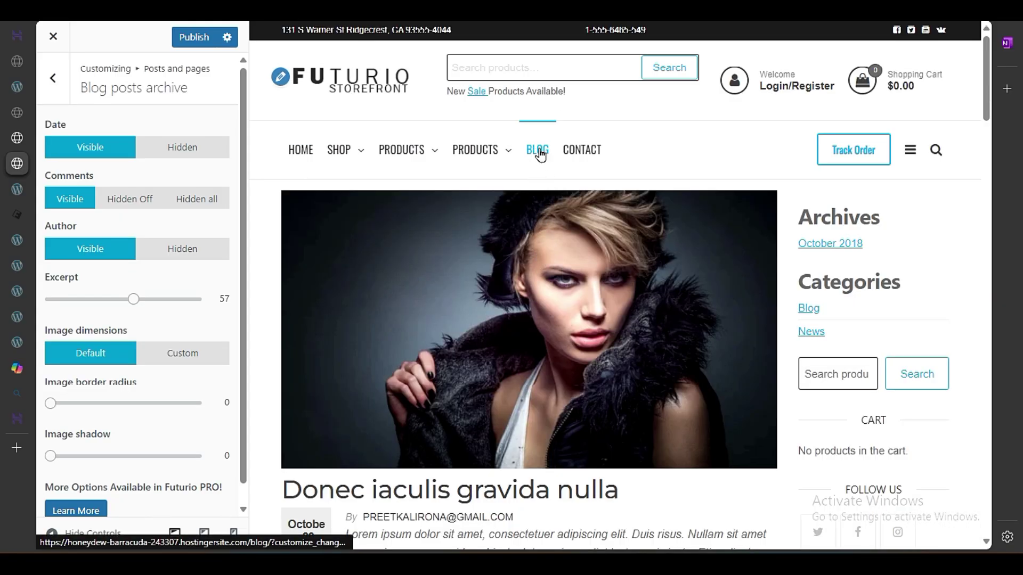
Step: Hide the date on the blog archive posts and set their comments to Hidden all
scroll(541, 426, "down", 15)
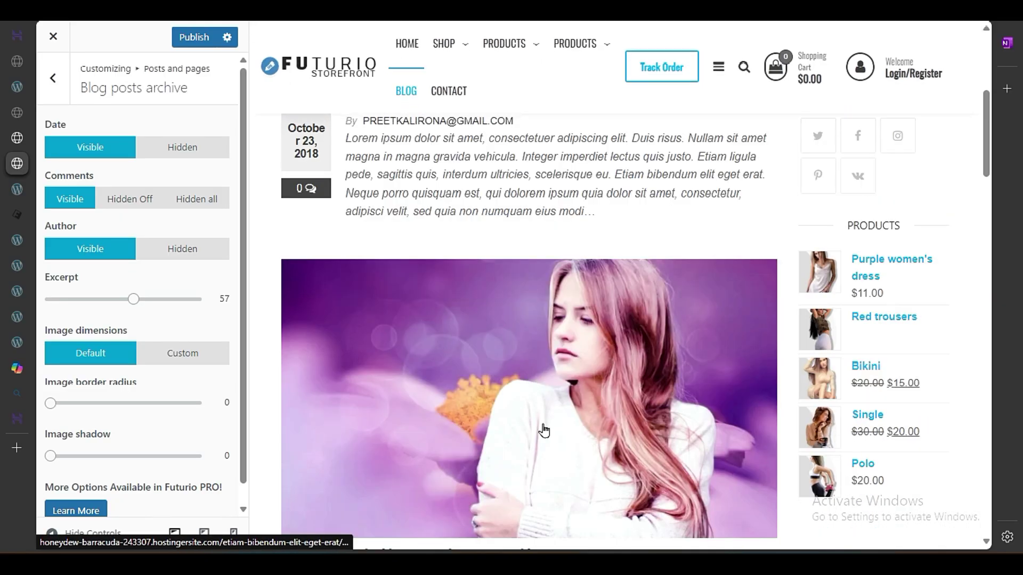
scroll(547, 440, "up", 15)
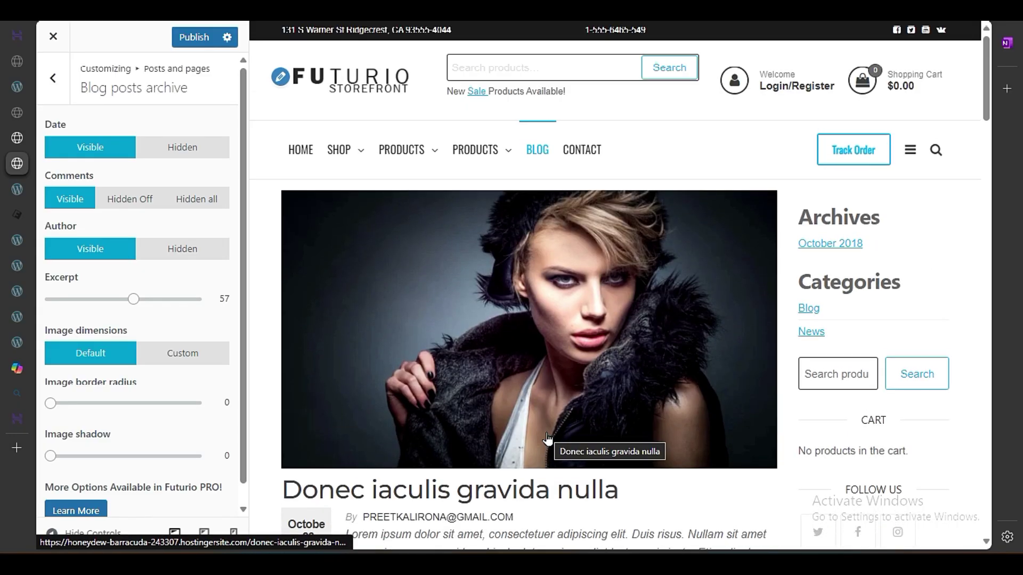
scroll(548, 439, "down", 7)
scroll(546, 413, "down", 6)
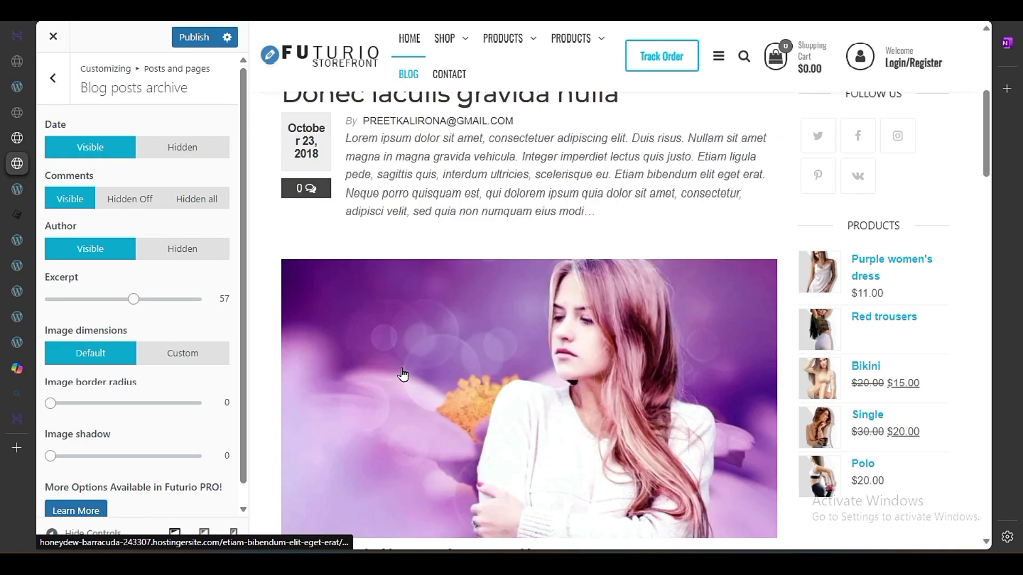
scroll(411, 388, "up", 6)
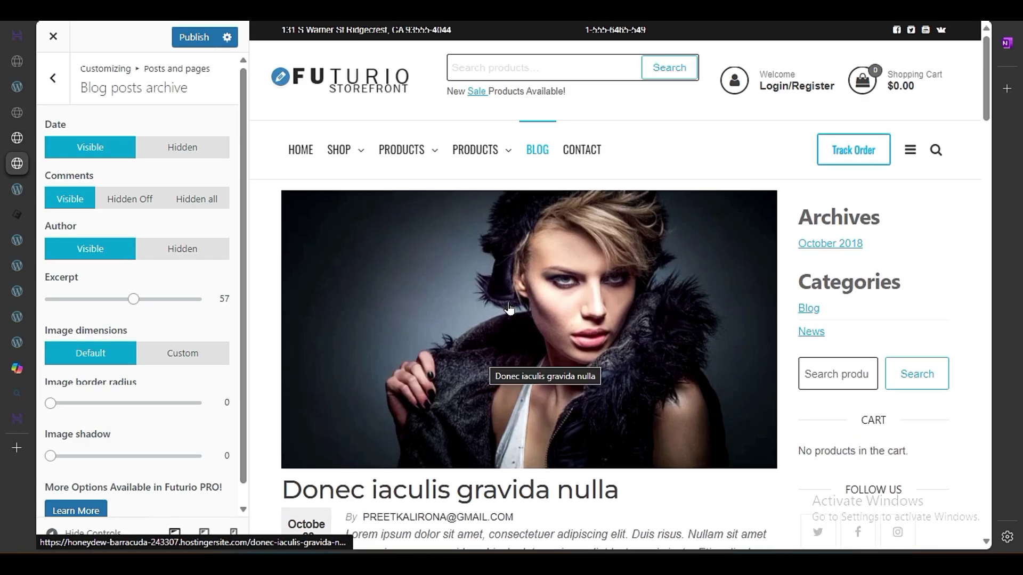
scroll(509, 307, "down", 4)
left_click_drag(292, 296, 319, 322)
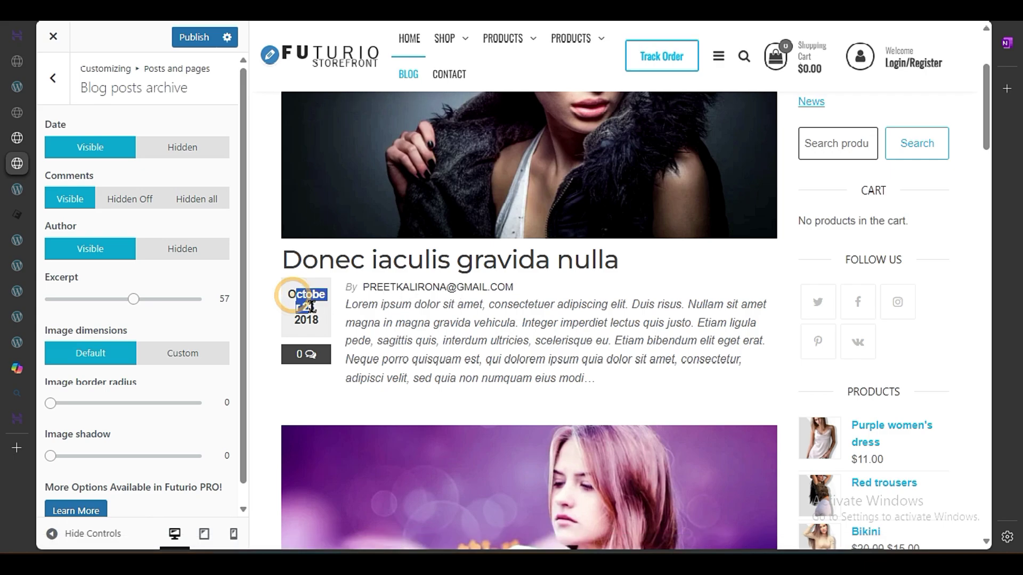
left_click(164, 150)
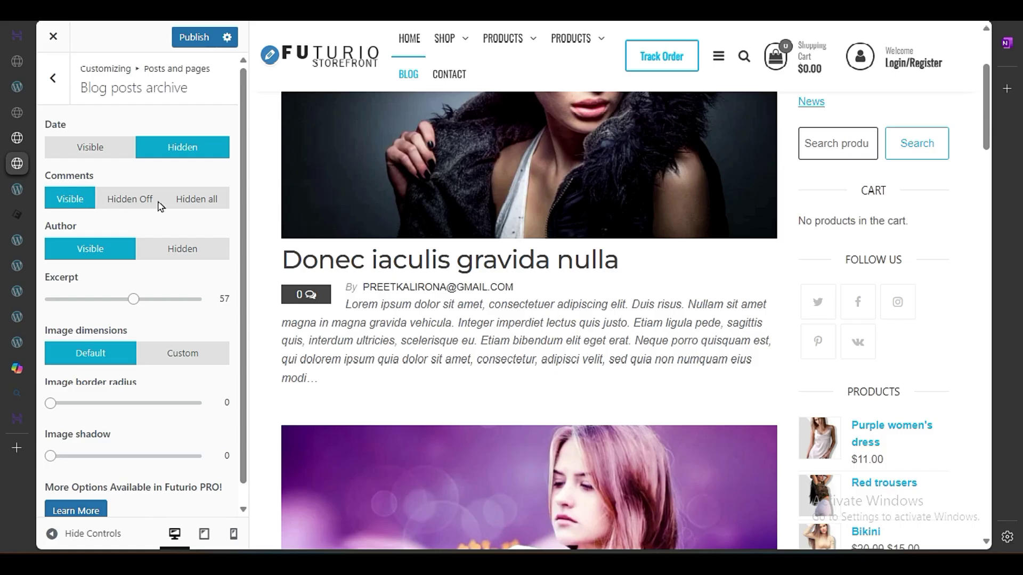
left_click(194, 198)
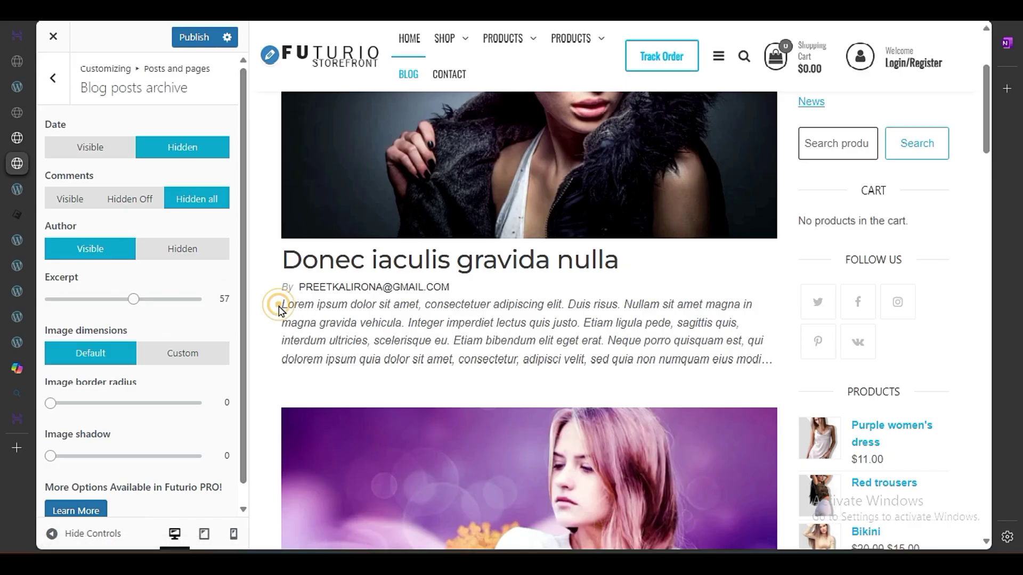
Step: Set the blog archive's excerpt length to 21 and its image border radius to 68
left_click_drag(281, 309, 764, 359)
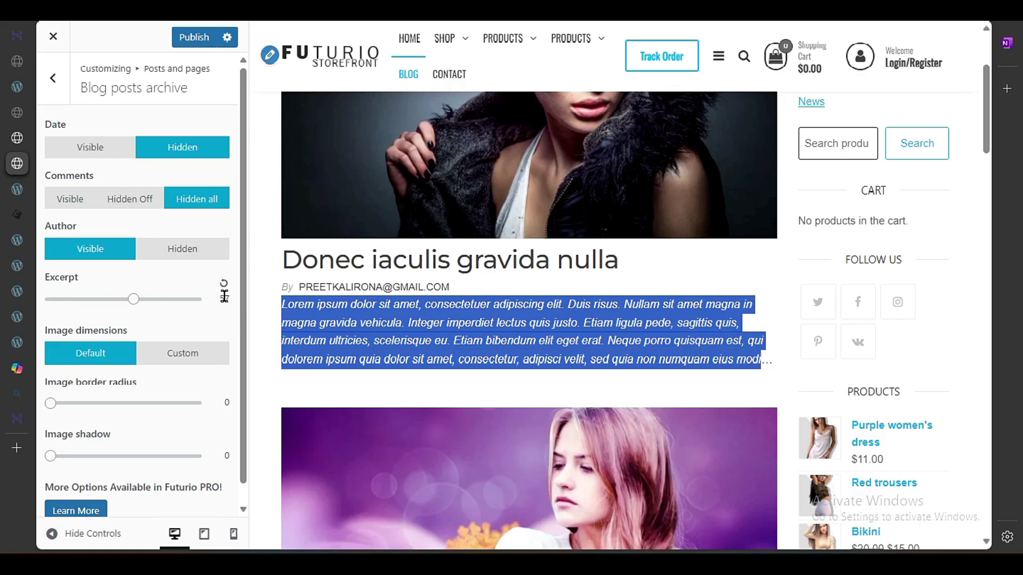
left_click_drag(130, 305, 83, 302)
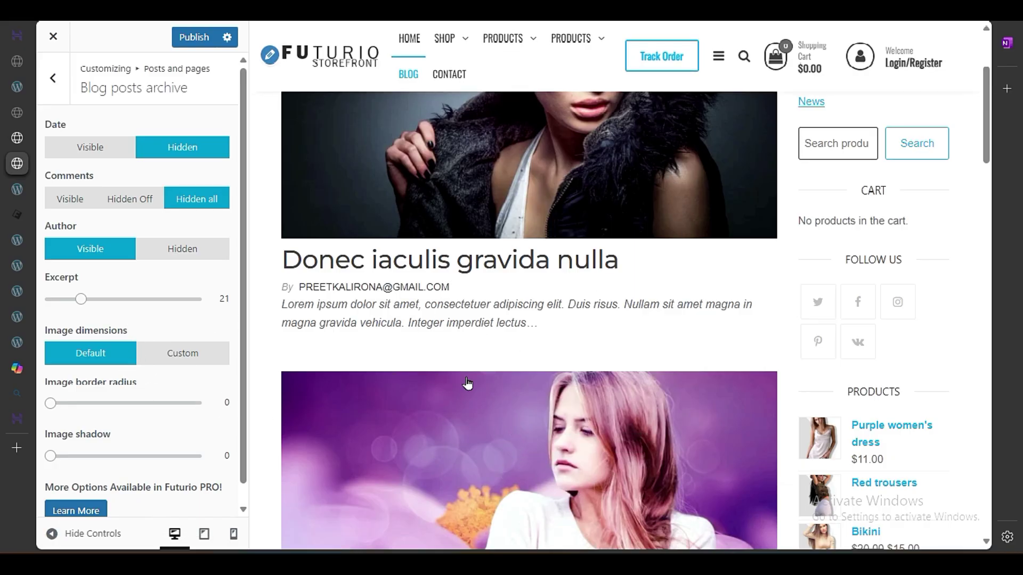
scroll(467, 384, "down", 3)
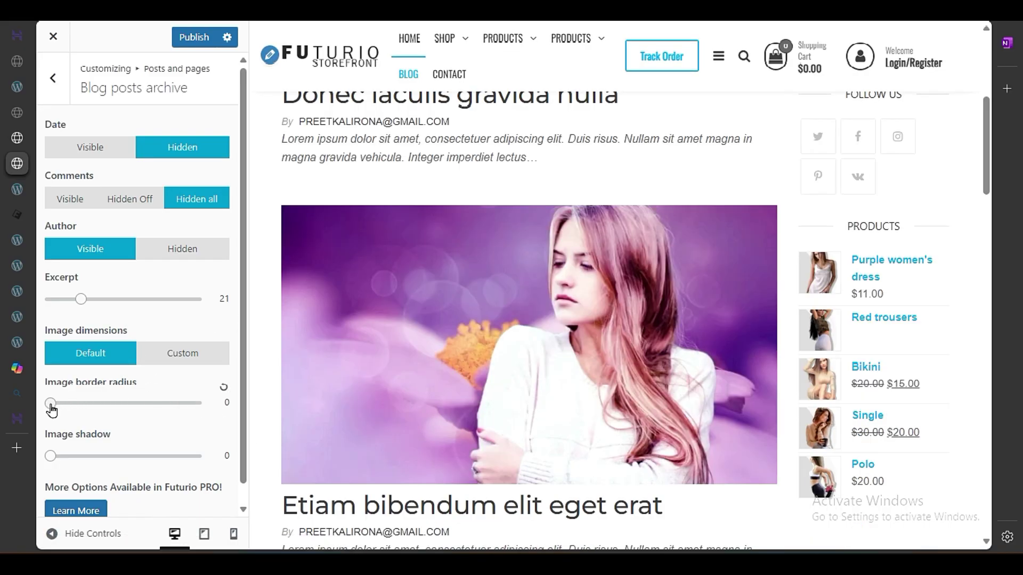
left_click_drag(51, 408, 91, 406)
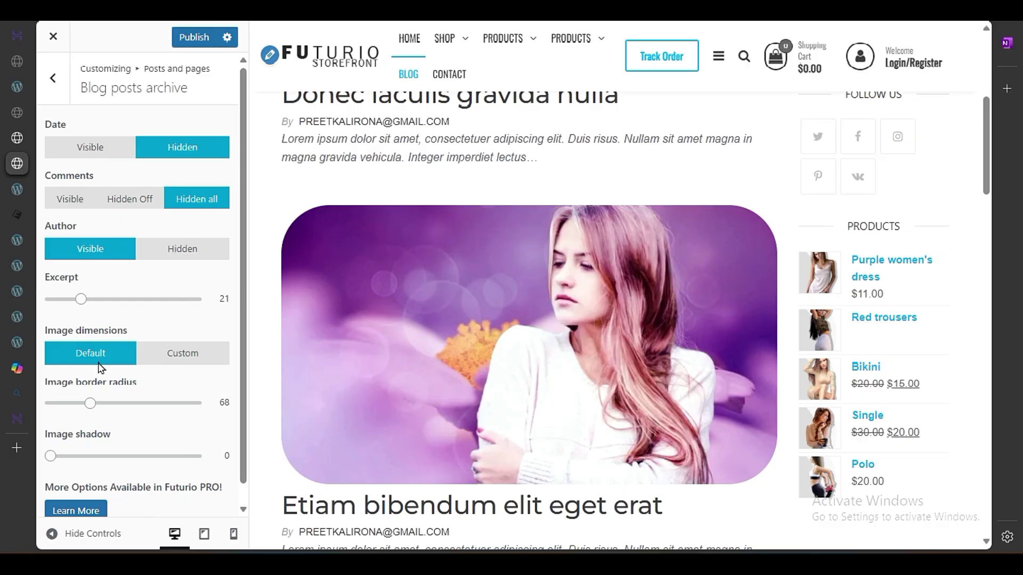
Step: Set the blog archive's image shadow to 9 and publish the changes
left_click_drag(55, 459, 82, 463)
scroll(404, 373, "down", 15)
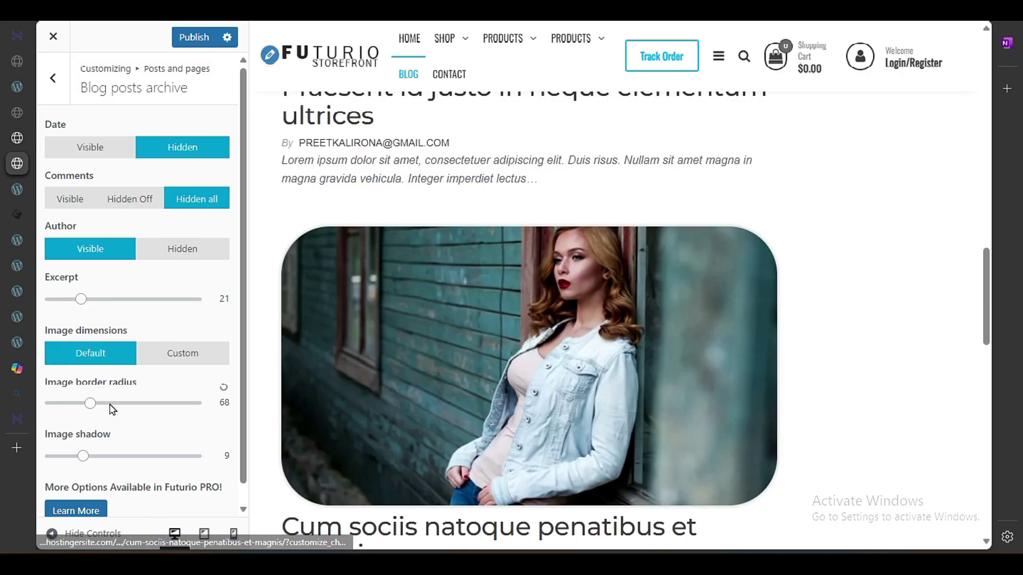
scroll(128, 437, "down", 1)
left_click(194, 37)
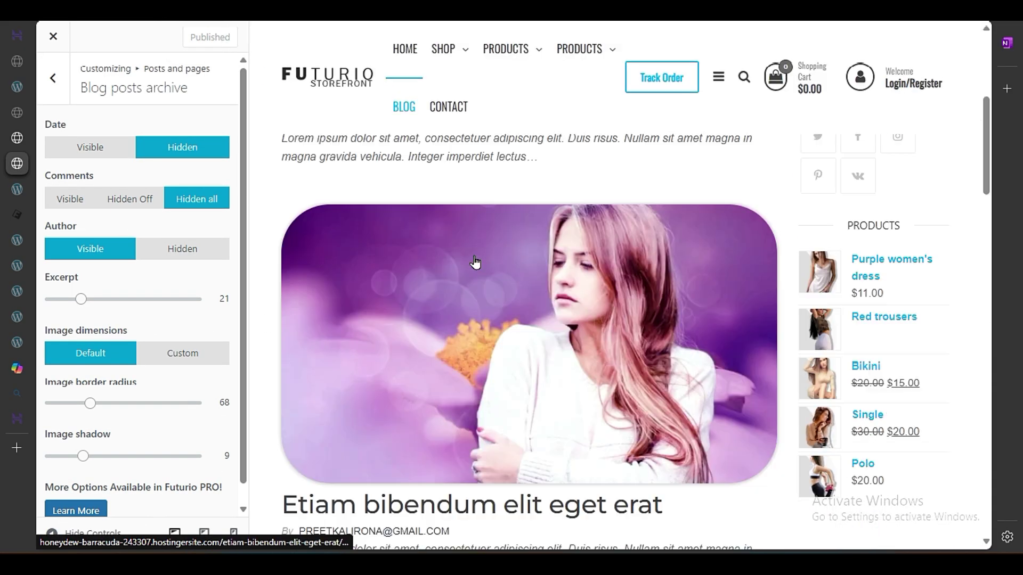
Step: View the Single post and page settings with the Contact page shown in the preview
left_click(42, 95)
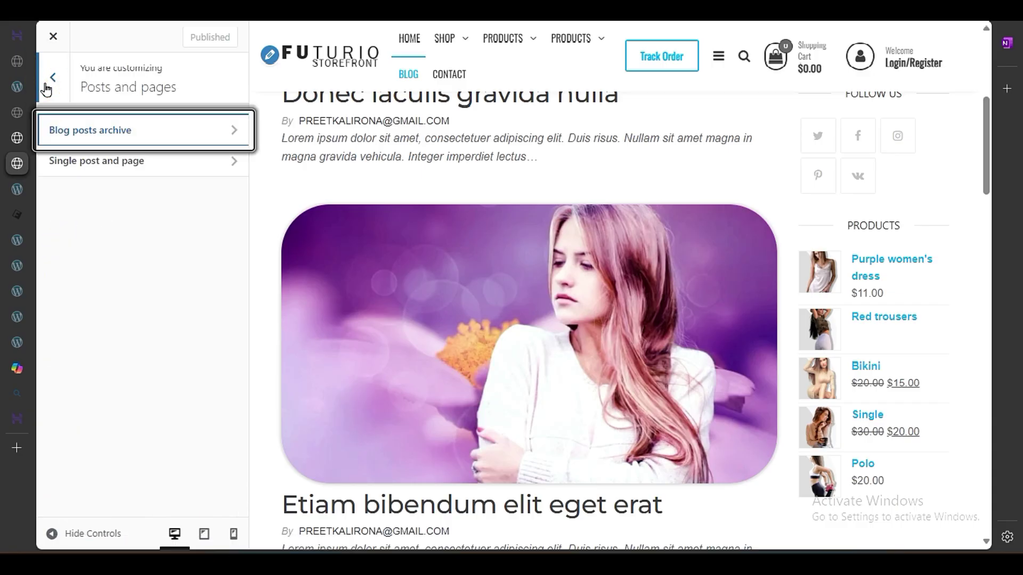
left_click(94, 163)
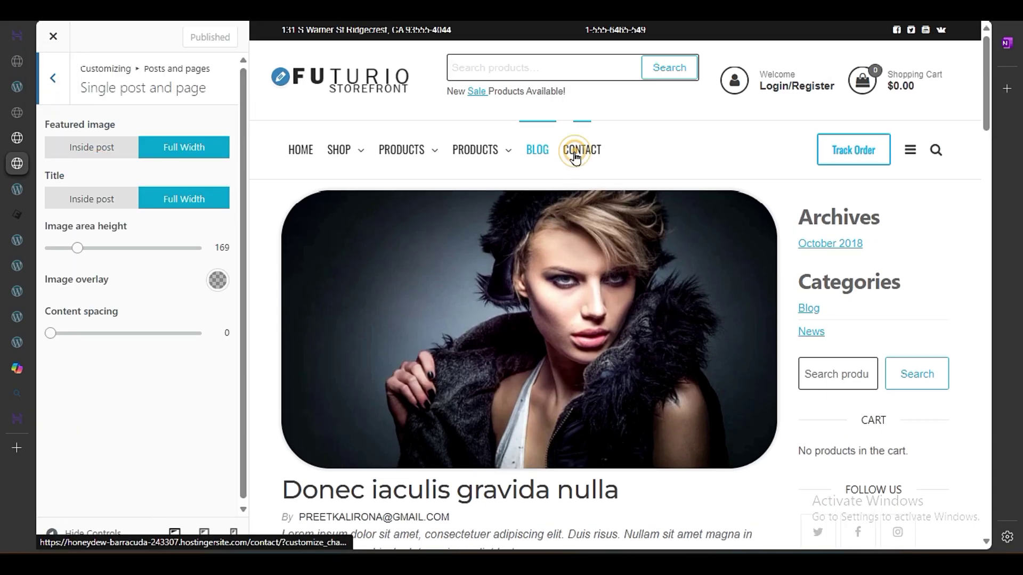
left_click(579, 150)
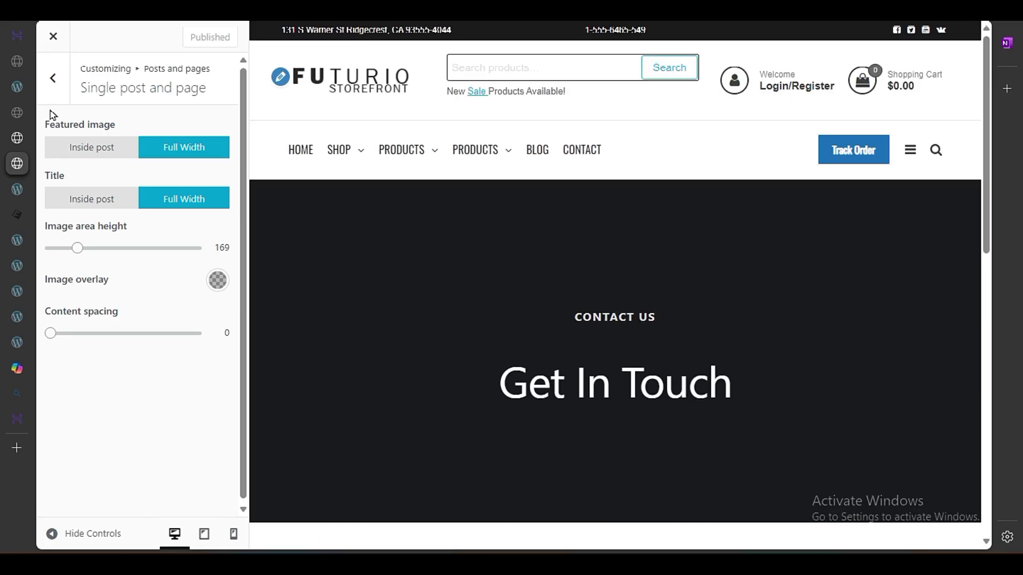
Step: Open the WooCommerce section of the customizer and bring the preview back to the home page
left_click(52, 79)
left_click(54, 81)
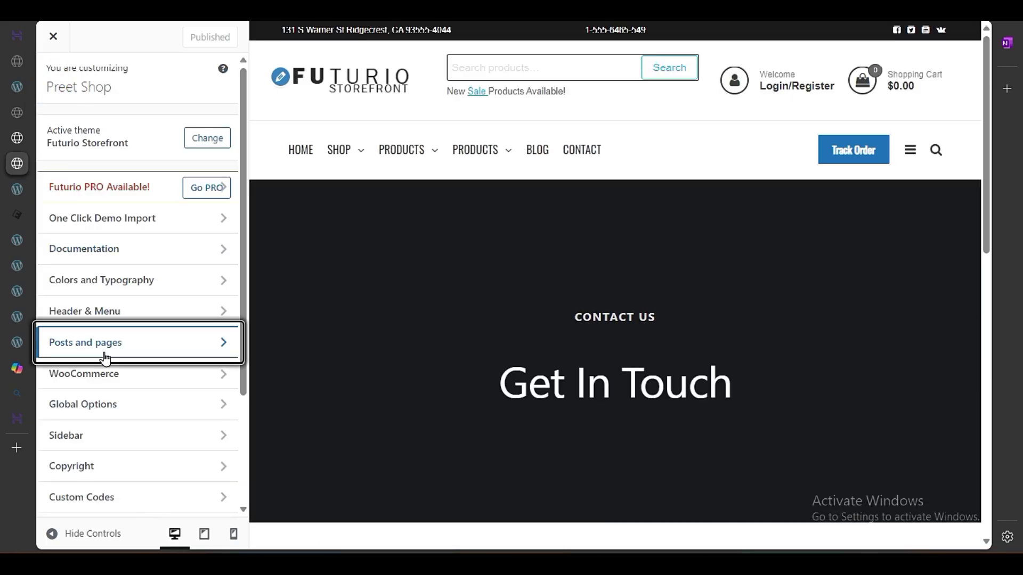
left_click(107, 373)
scroll(668, 402, "down", 15)
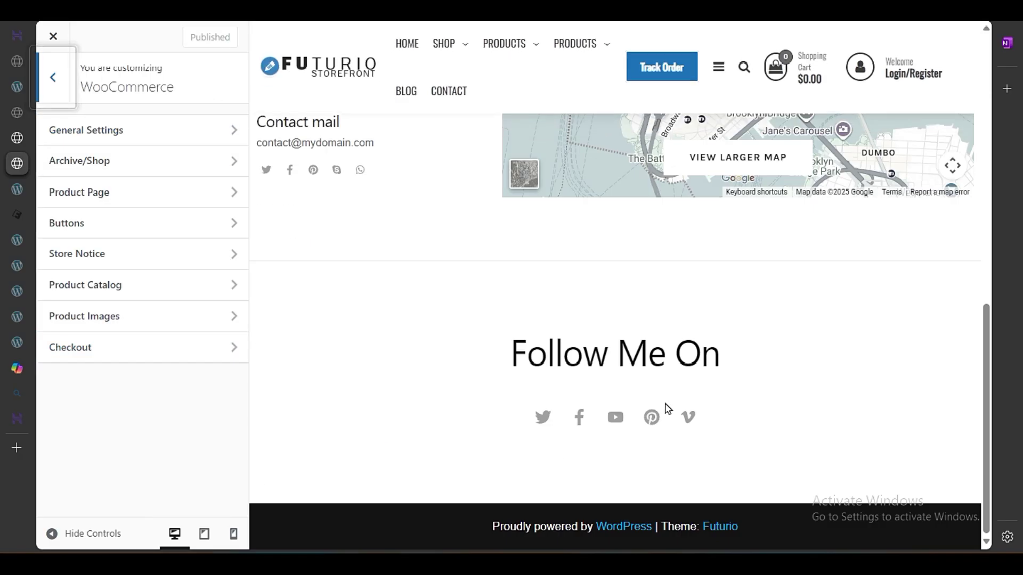
left_click(660, 402)
scroll(380, 335, "up", 15)
left_click(323, 83)
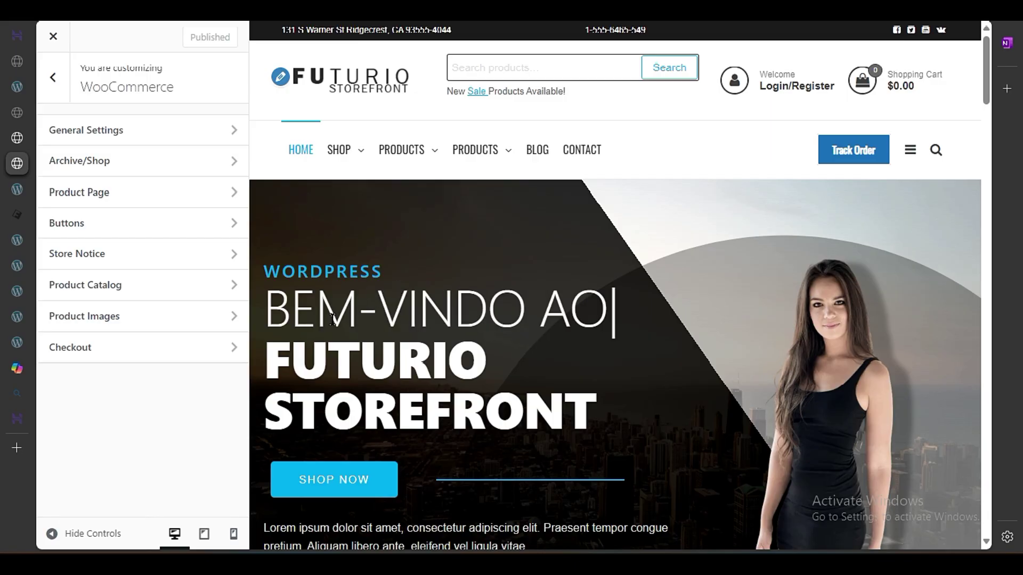
Step: Open the WooCommerce General Settings and show the Evening dress product page in the preview
left_click(106, 137)
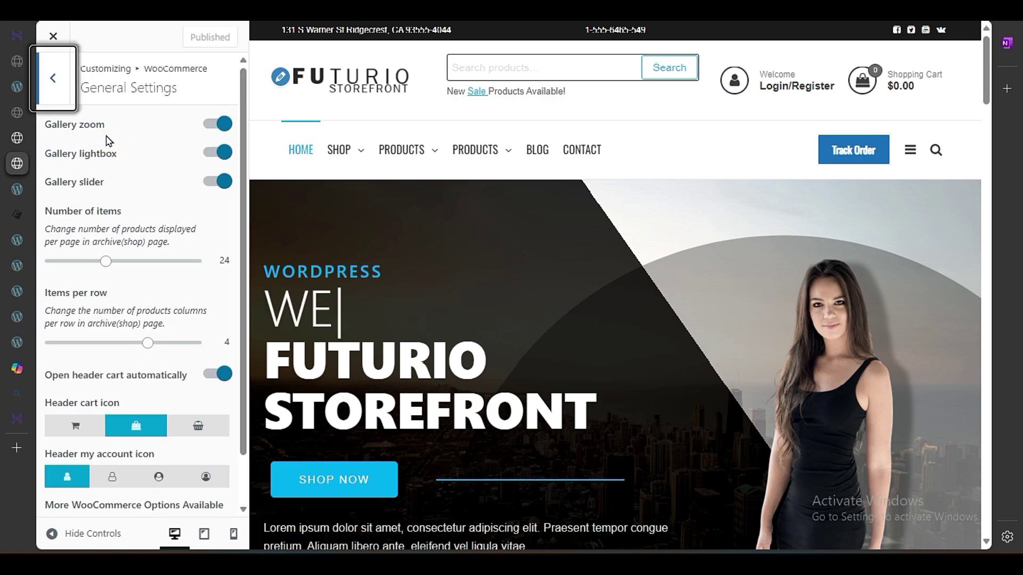
scroll(586, 320, "down", 5)
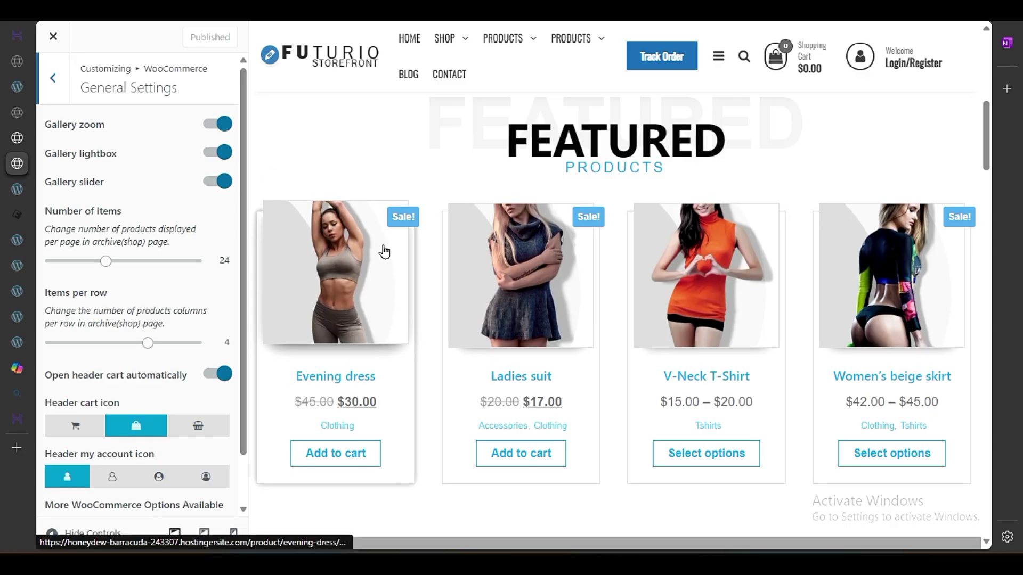
left_click(347, 311)
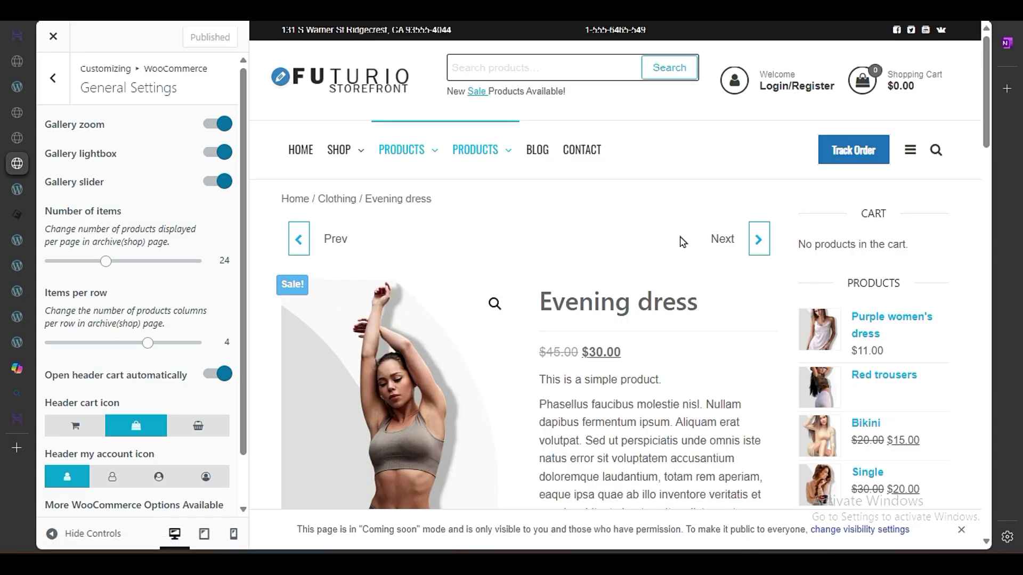
Step: Turn off gallery zoom to preview the product image without it, and turn it back on
scroll(681, 240, "down", 4)
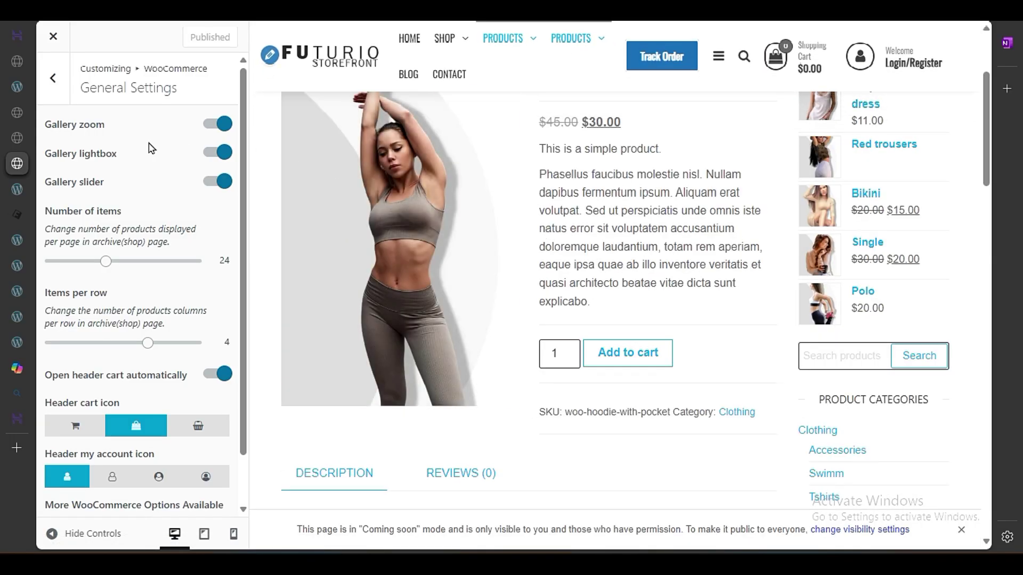
left_click(224, 124)
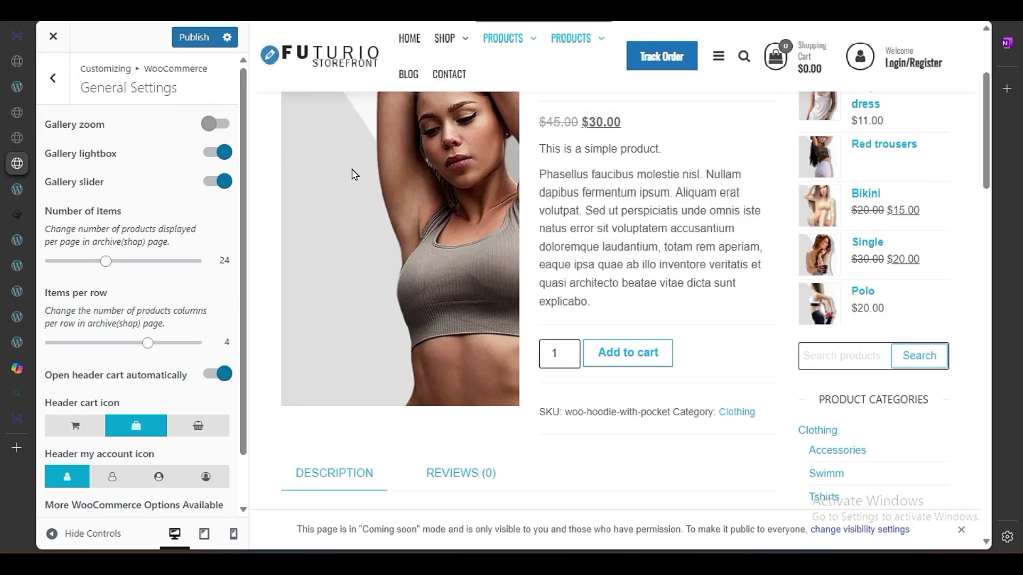
left_click(211, 128)
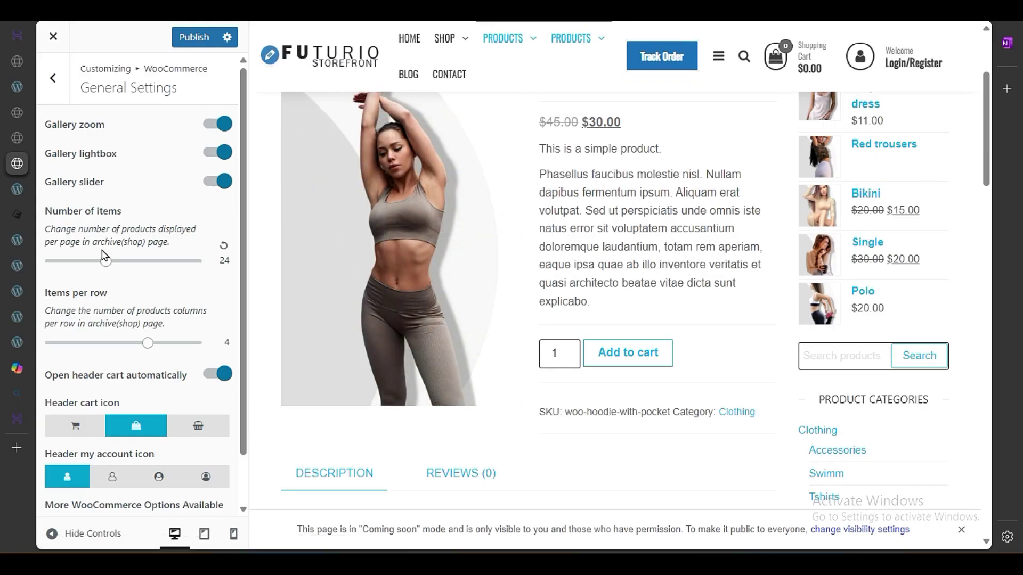
Step: Return to the WooCommerce section of the customizer and show the Shop page's product grid in the preview
left_click(54, 81)
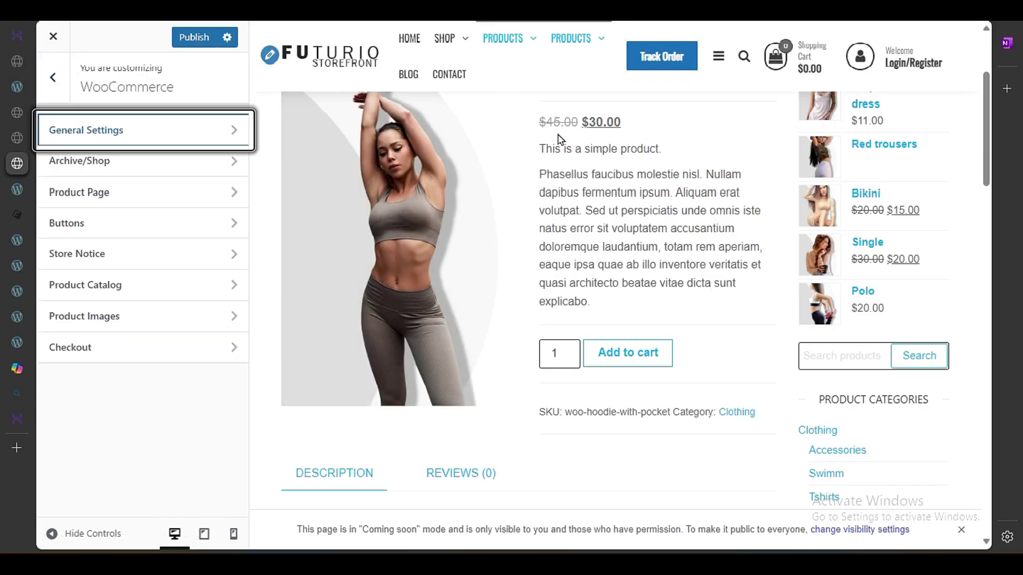
mouse_move(494, 167)
mouse_move(428, 160)
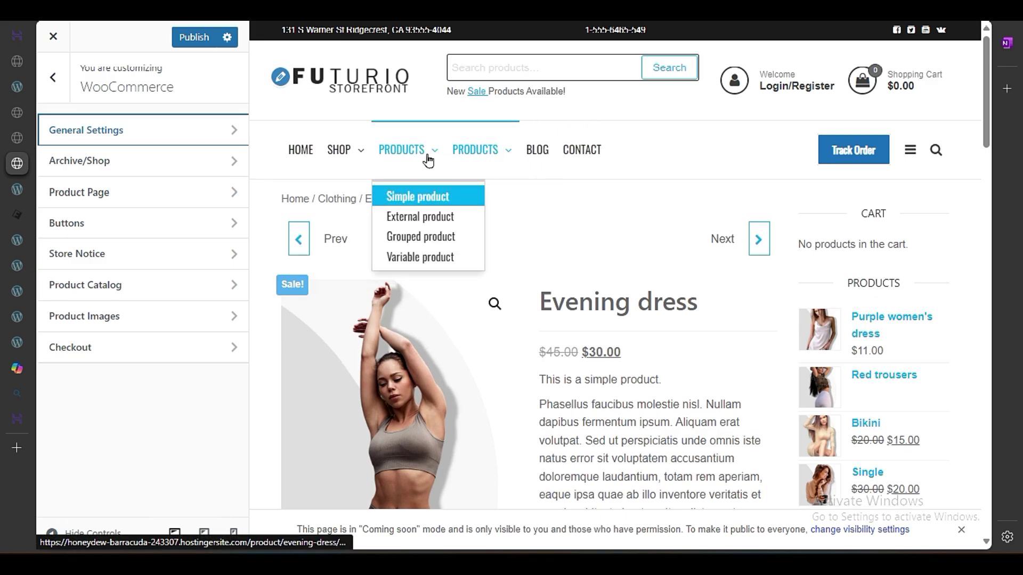
left_click(349, 155)
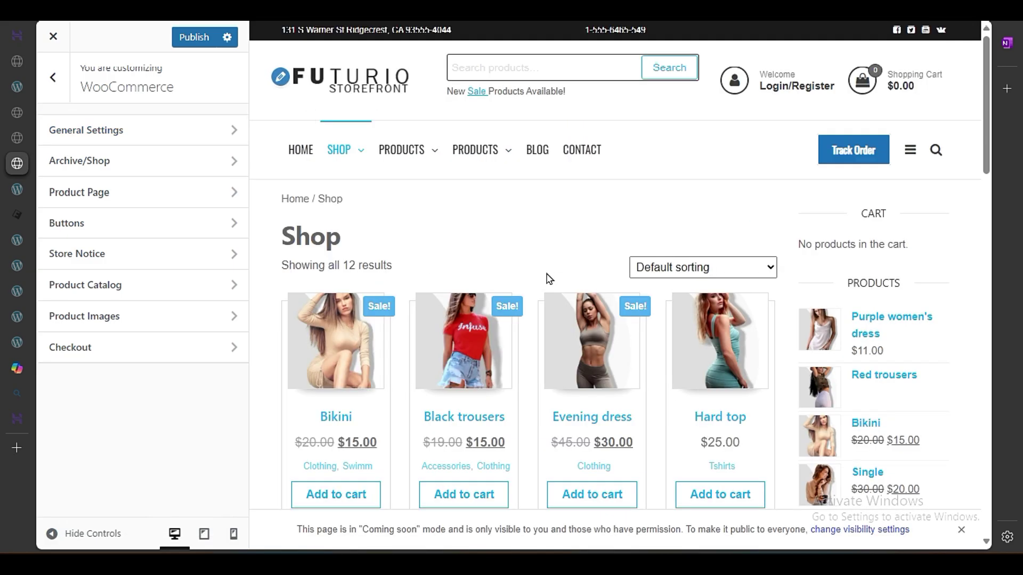
scroll(513, 292, "down", 5)
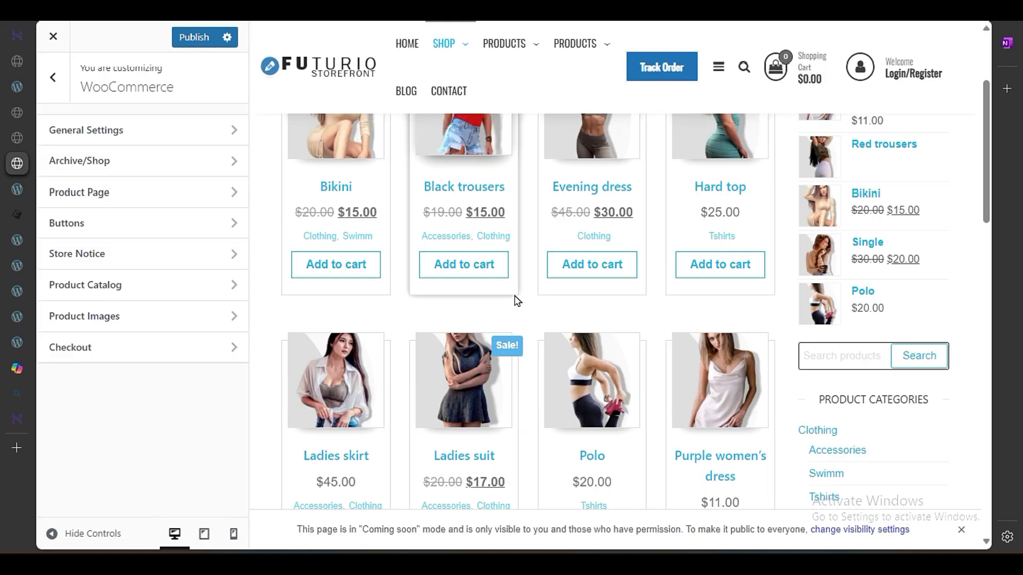
Step: In the WooCommerce General Settings, set the shop page's Items per row to 3
left_click(126, 142)
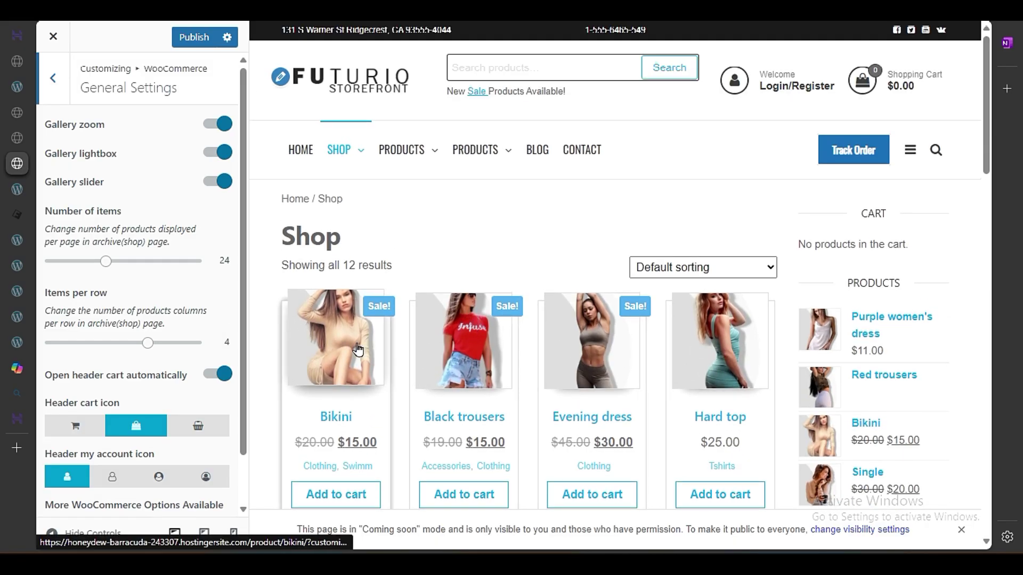
left_click(147, 344)
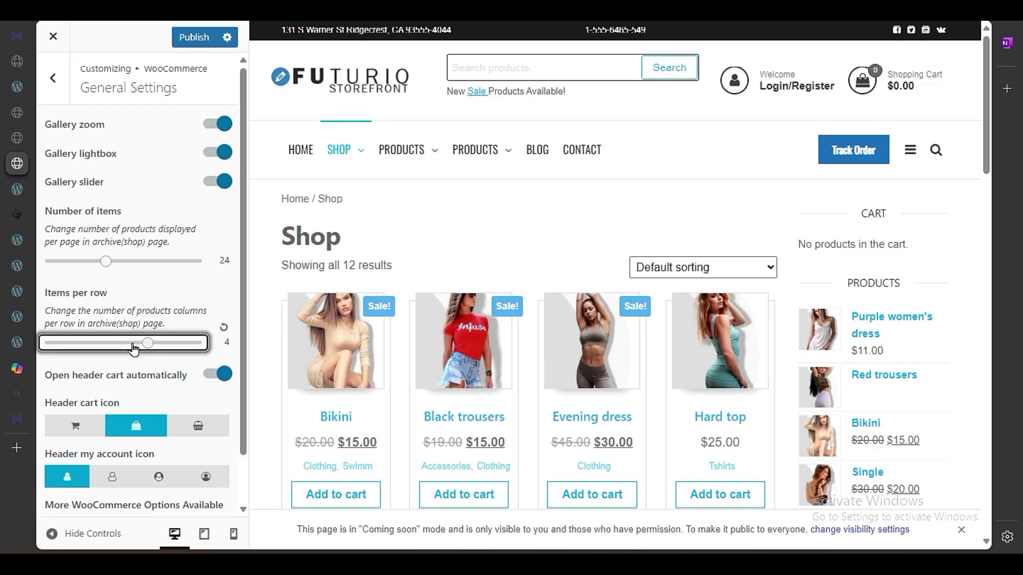
left_click_drag(133, 348, 99, 343)
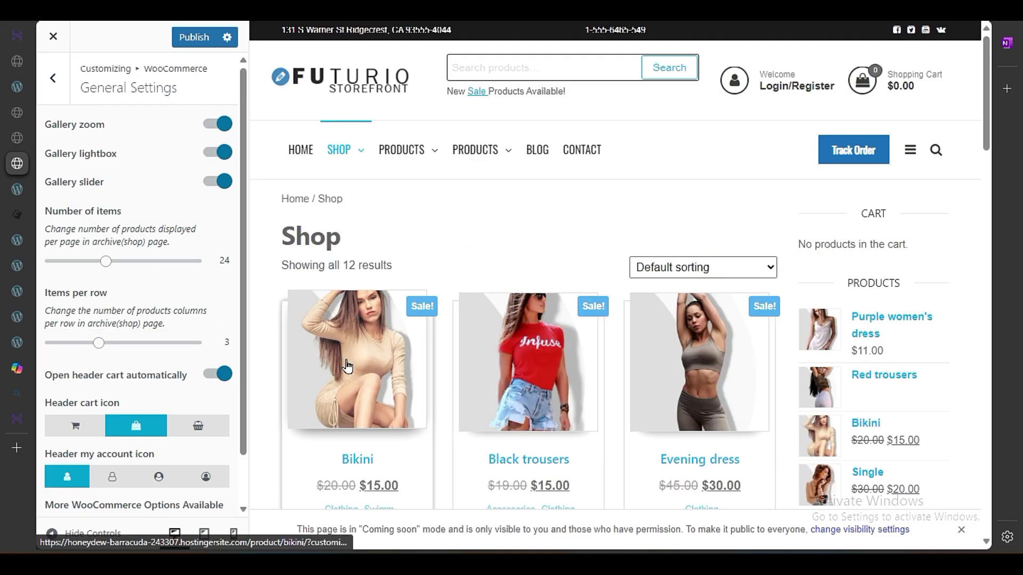
Step: Hide the customizer controls to review the Shop page at full width, and bring the controls back
left_click(51, 532)
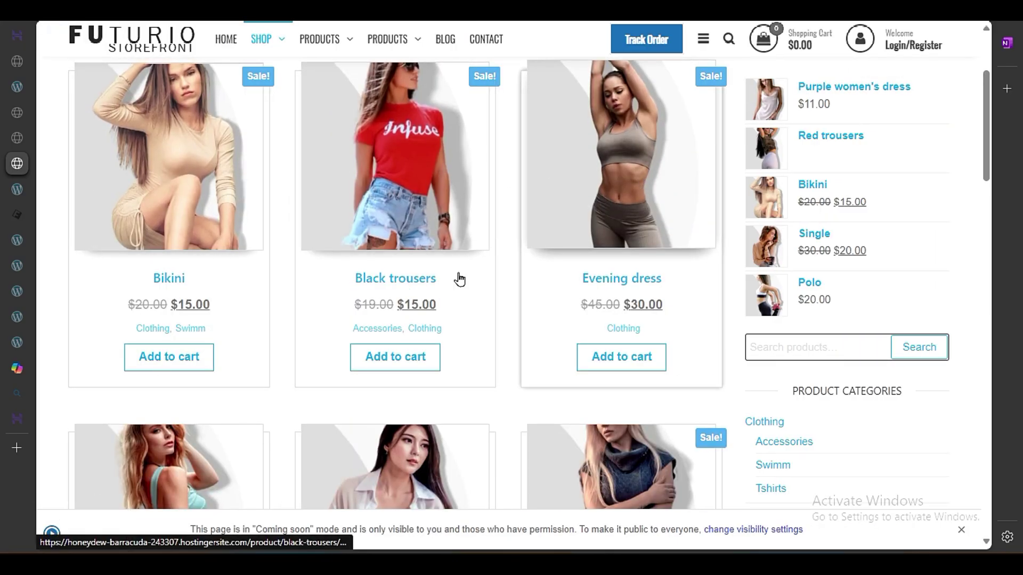
scroll(459, 278, "up", 4)
scroll(459, 279, "down", 10)
scroll(633, 212, "up", 10)
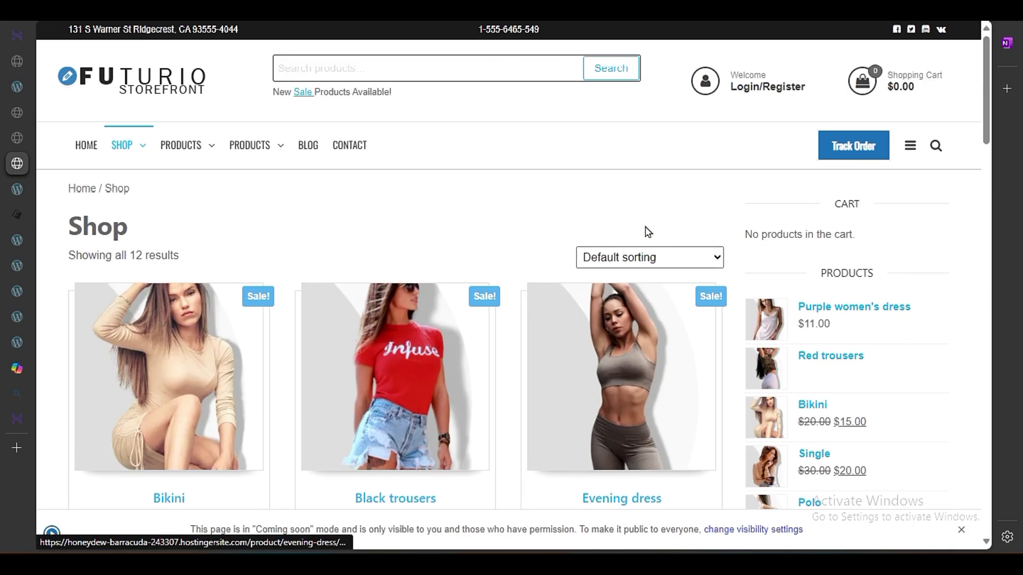
left_click(52, 533)
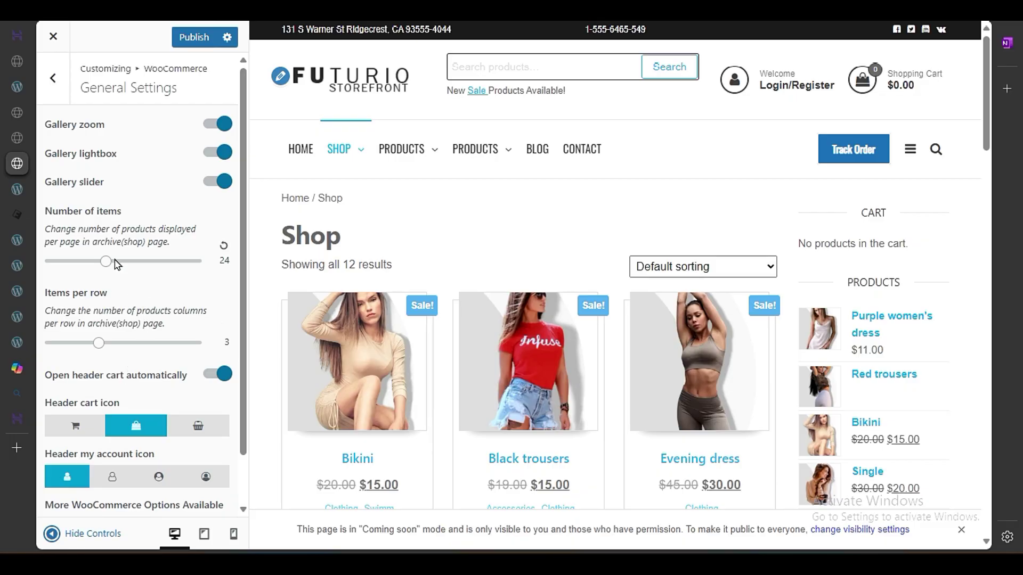
Step: Look through the product rows on the Shop page and the remaining WooCommerce General Settings
scroll(422, 347, "down", 15)
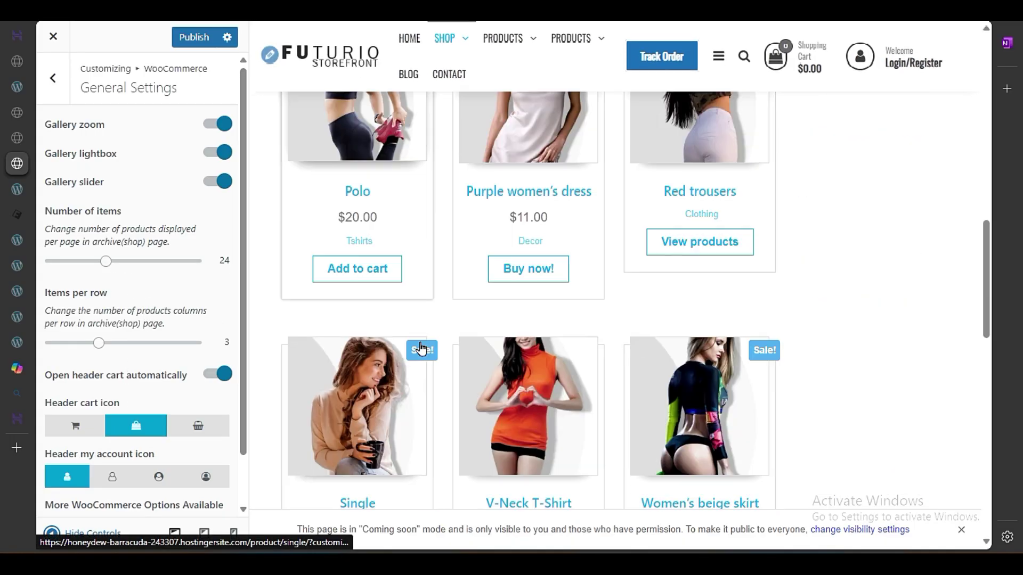
scroll(422, 347, "up", 5)
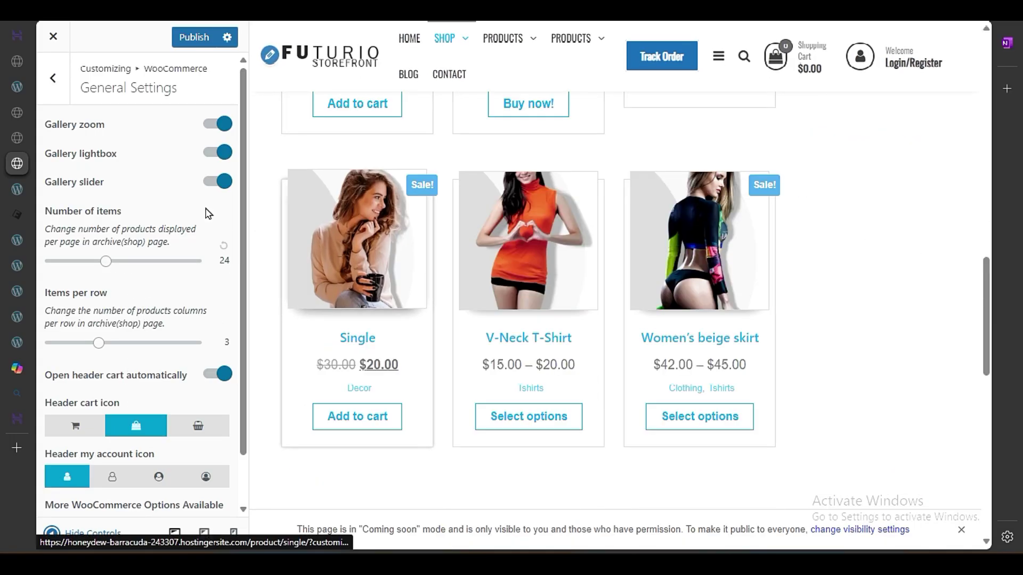
scroll(186, 390, "down", 1)
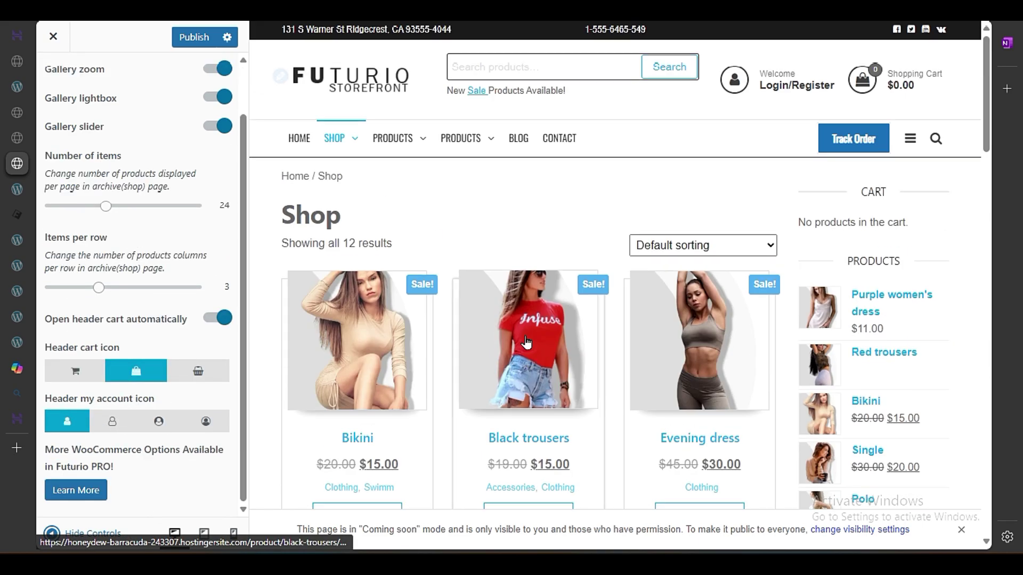
scroll(126, 297, "up", 1)
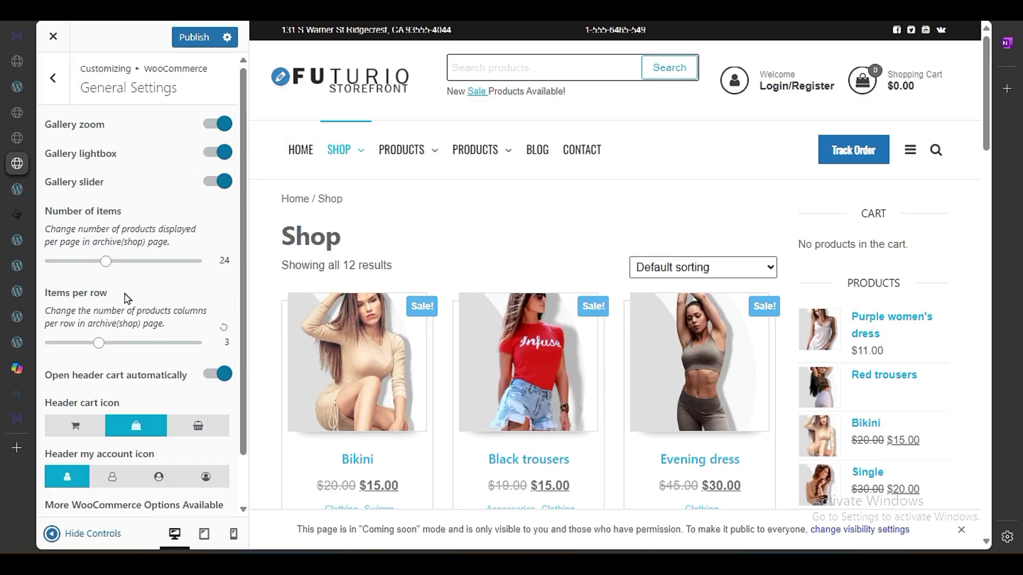
Step: Open the WooCommerce Archive/Shop settings with the product titles and prices visible in the preview
left_click(55, 74)
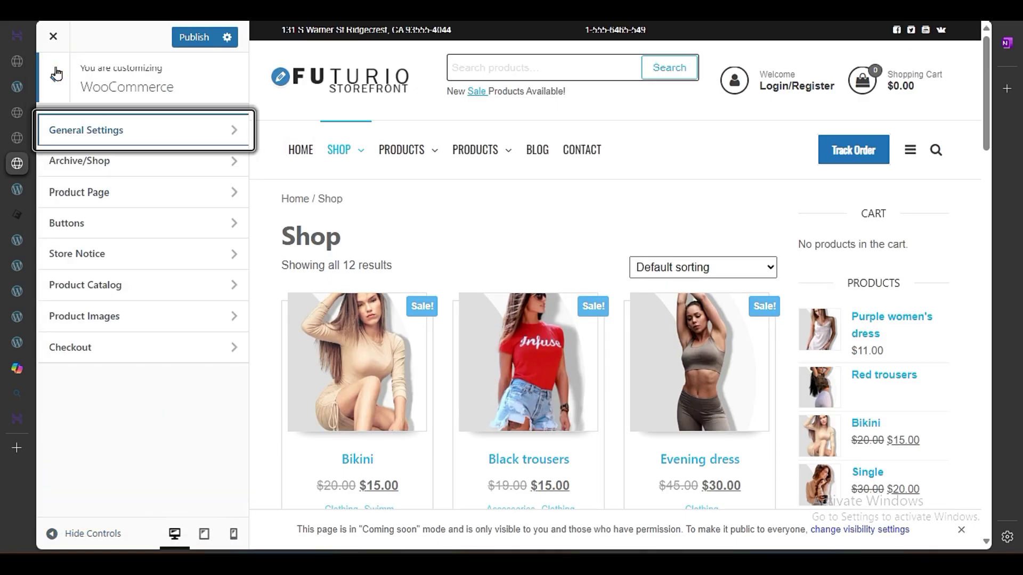
left_click(73, 174)
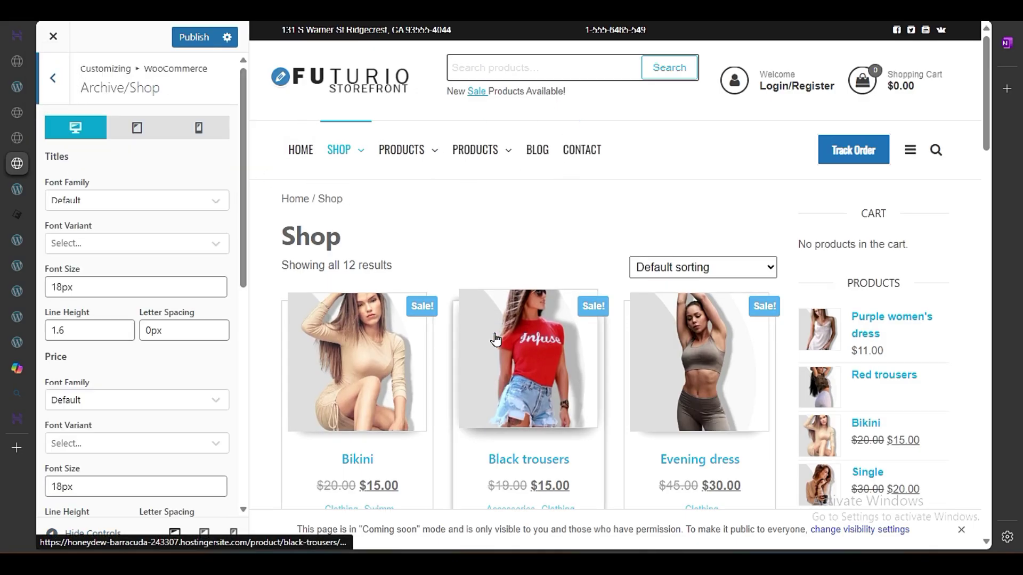
scroll(495, 337, "down", 4)
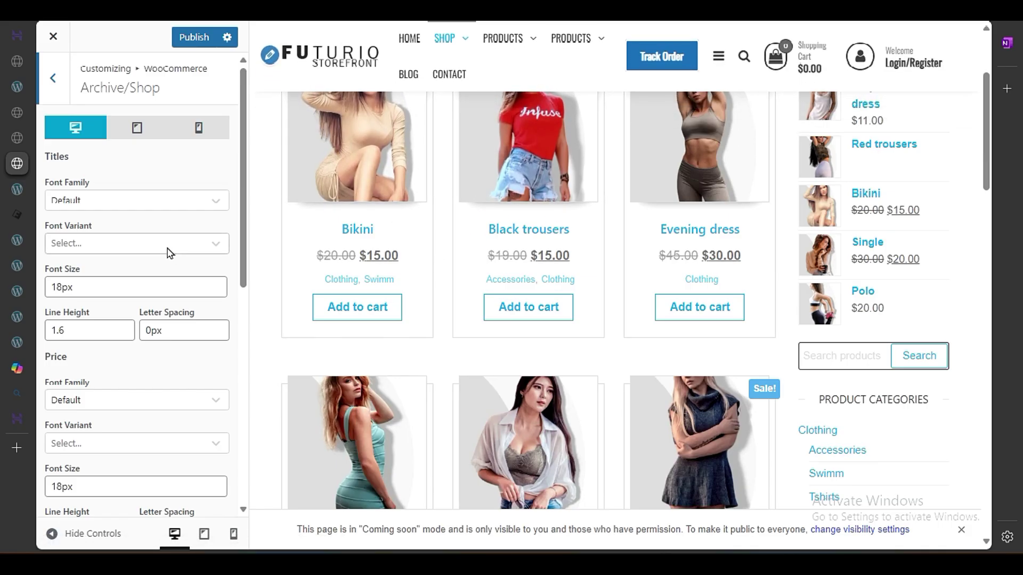
Step: Try the Serif, Monospace and Oswald font families on the shop product titles
left_click(128, 202)
left_click(133, 303)
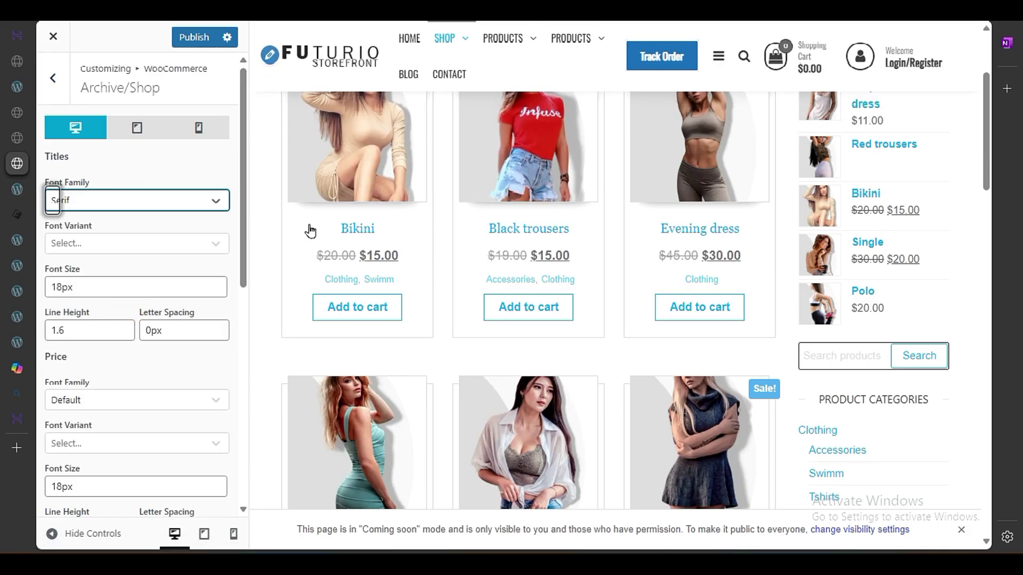
left_click(112, 197)
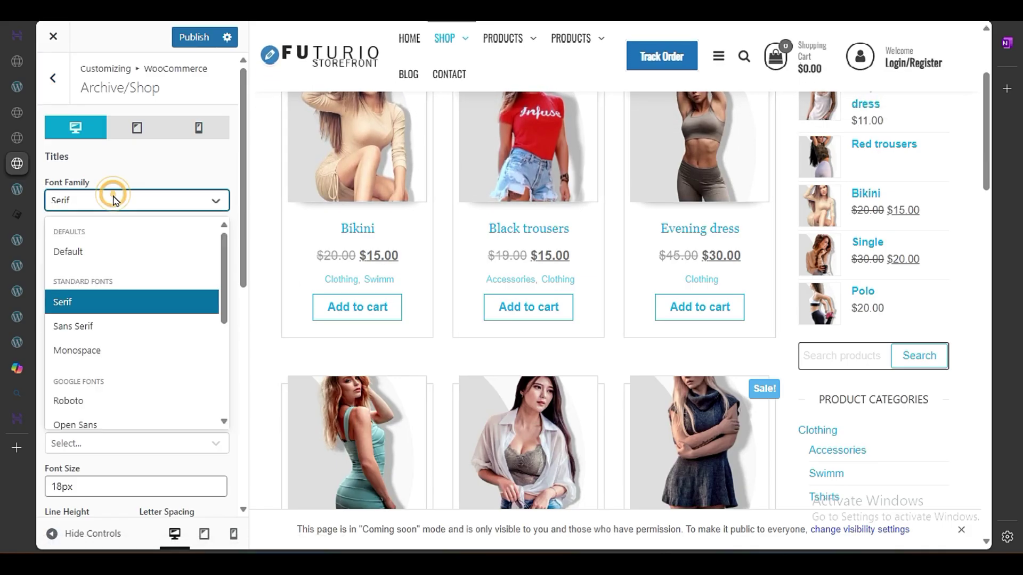
left_click(111, 355)
left_click(128, 199)
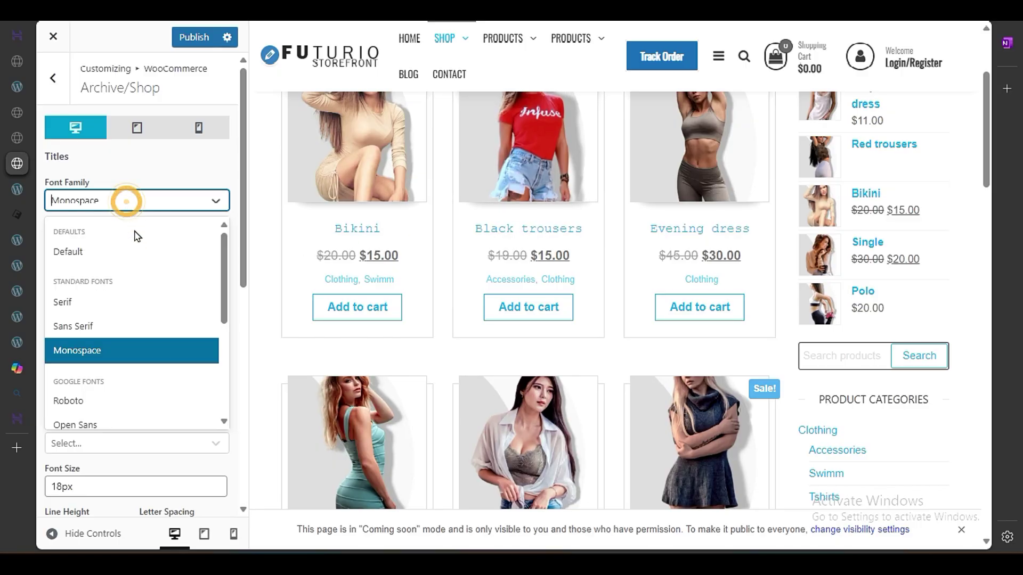
scroll(144, 341, "down", 5)
left_click(112, 336)
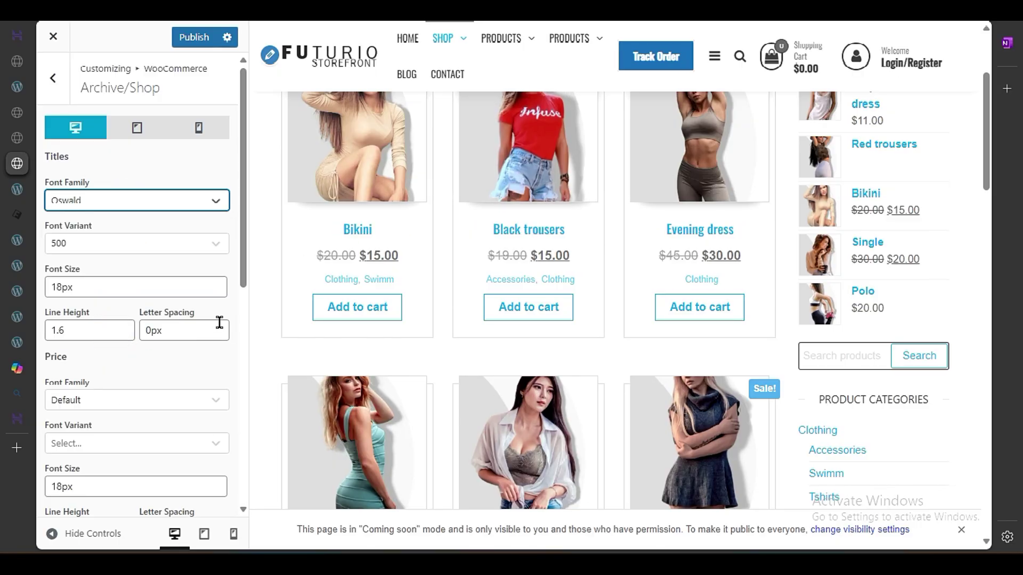
Step: Try the Raleway font on the shop product titles, and set their font family back to Default
left_click(126, 201)
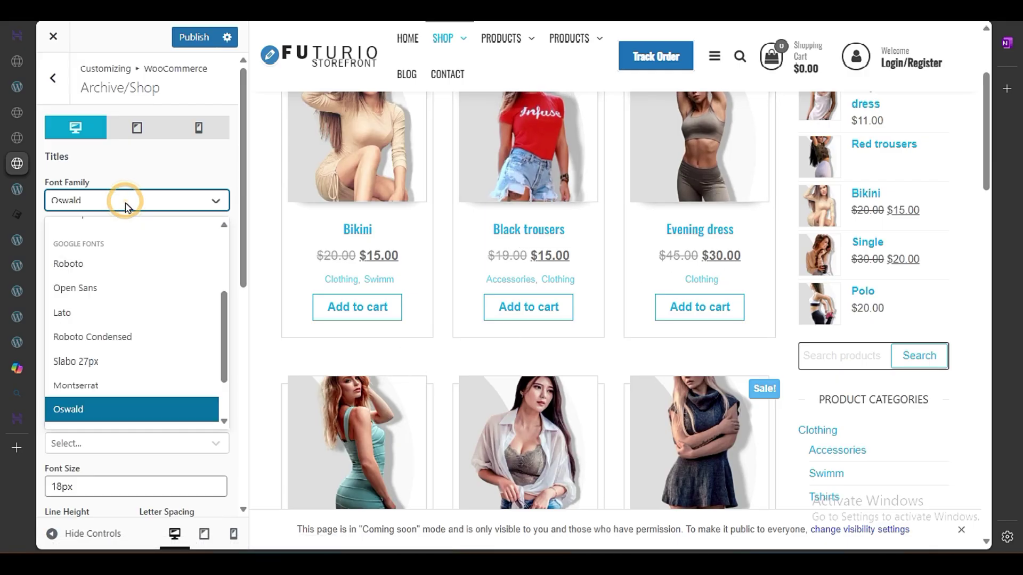
scroll(117, 265, "up", 5)
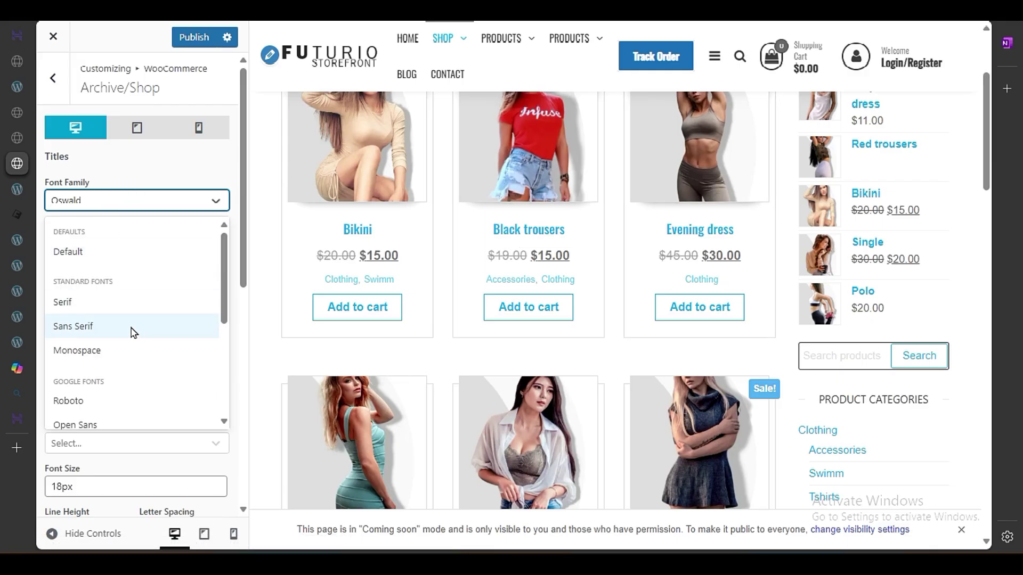
scroll(107, 359, "down", 4)
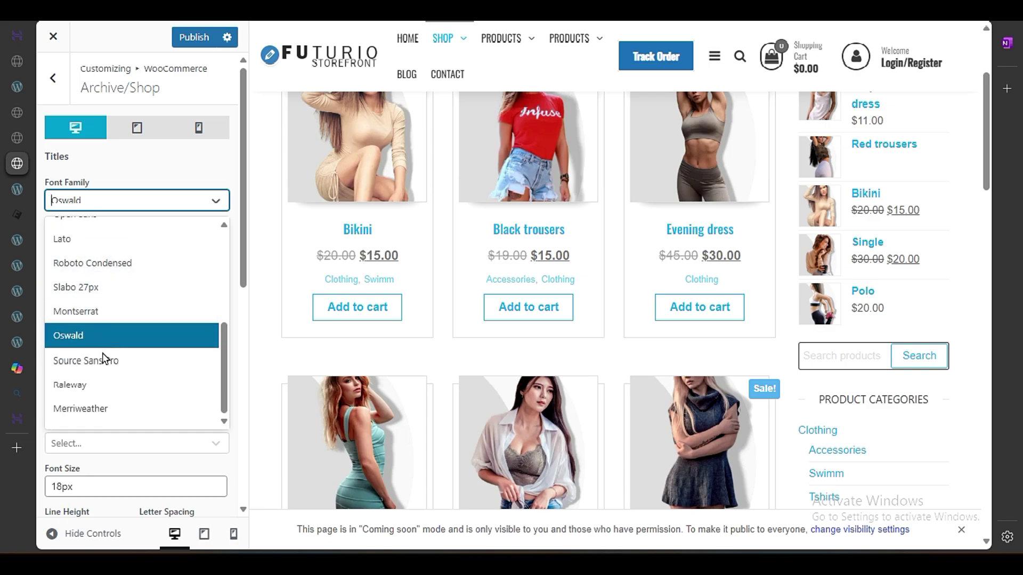
left_click(105, 394)
left_click(137, 201)
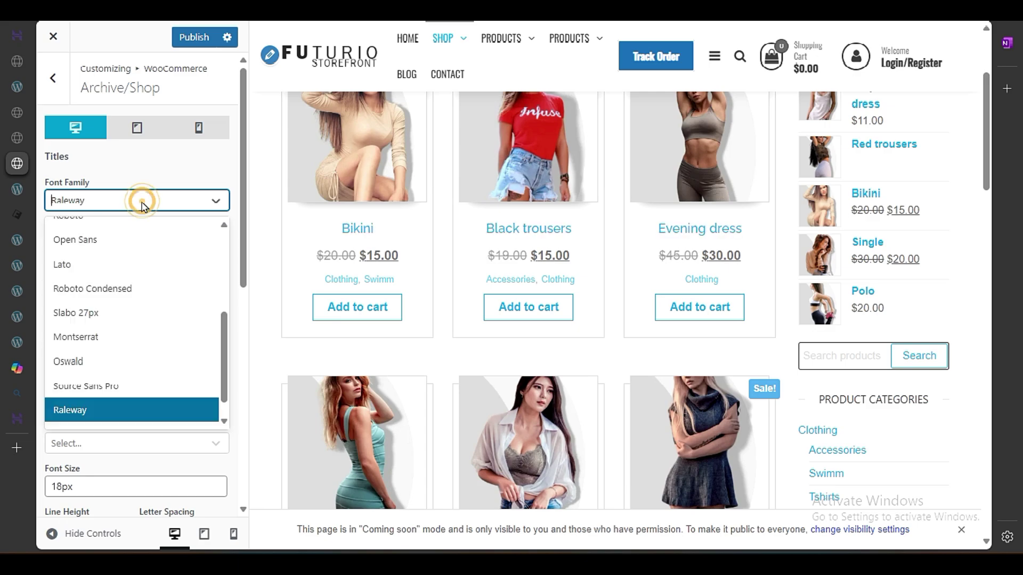
scroll(121, 267, "up", 5)
left_click(120, 261)
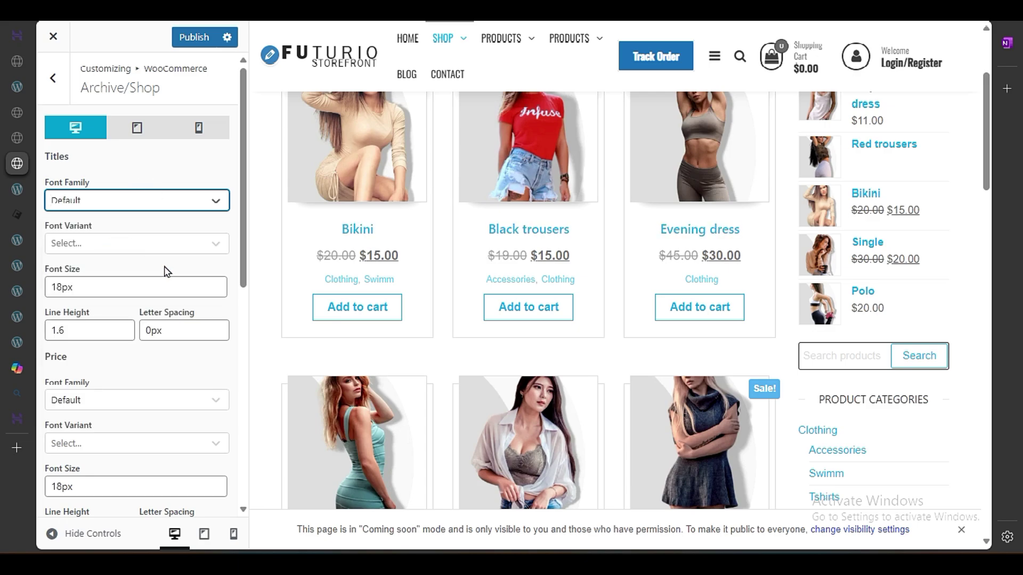
Step: Look at the border radius, padding and shadow options in the Archive/Shop settings
scroll(129, 304, "down", 10)
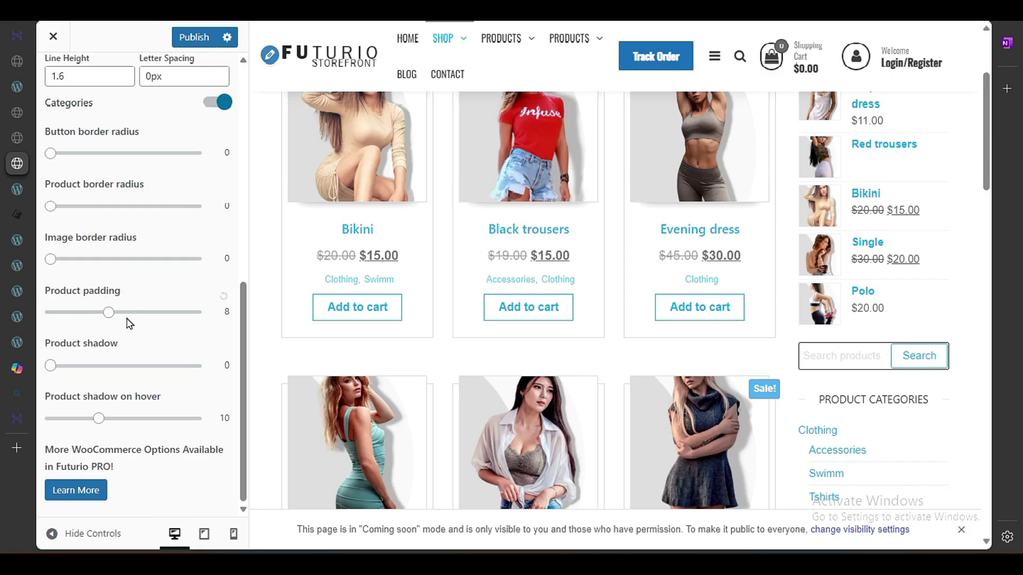
Step: Turn off the category labels on the shop products and set the button border radius to 0
scroll(128, 323, "up", 3)
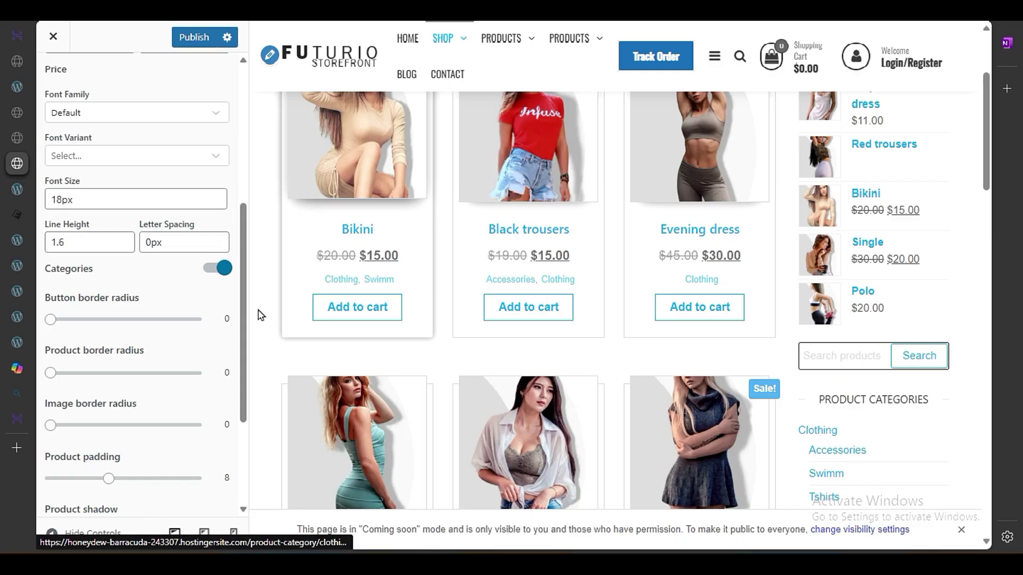
left_click(219, 272)
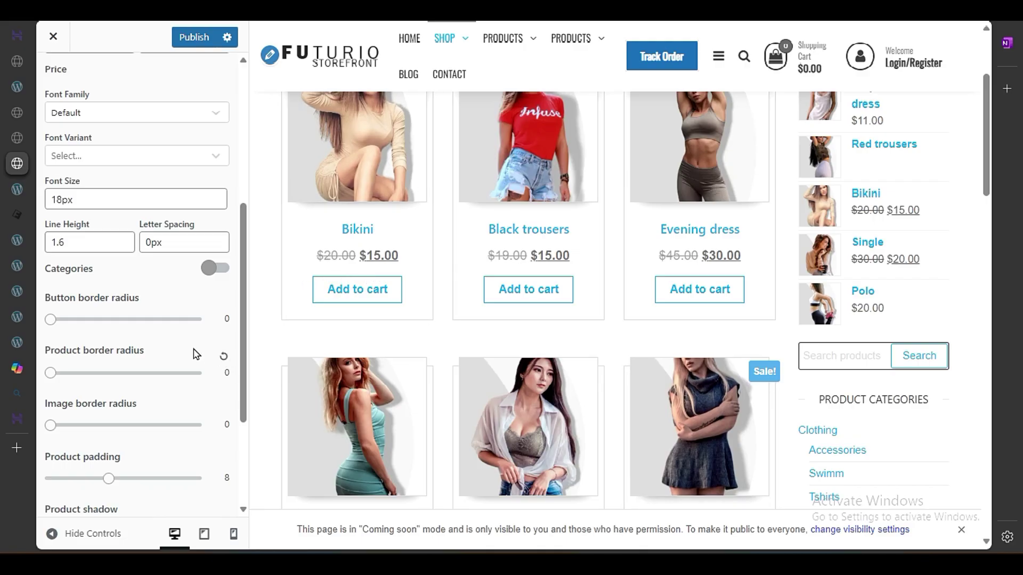
left_click(53, 322)
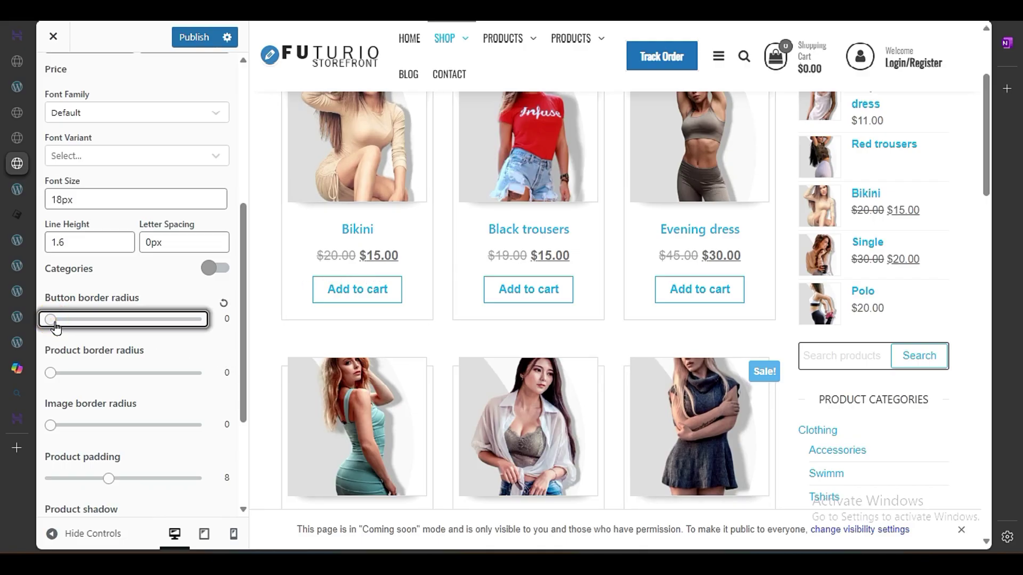
left_click_drag(74, 321, 96, 322)
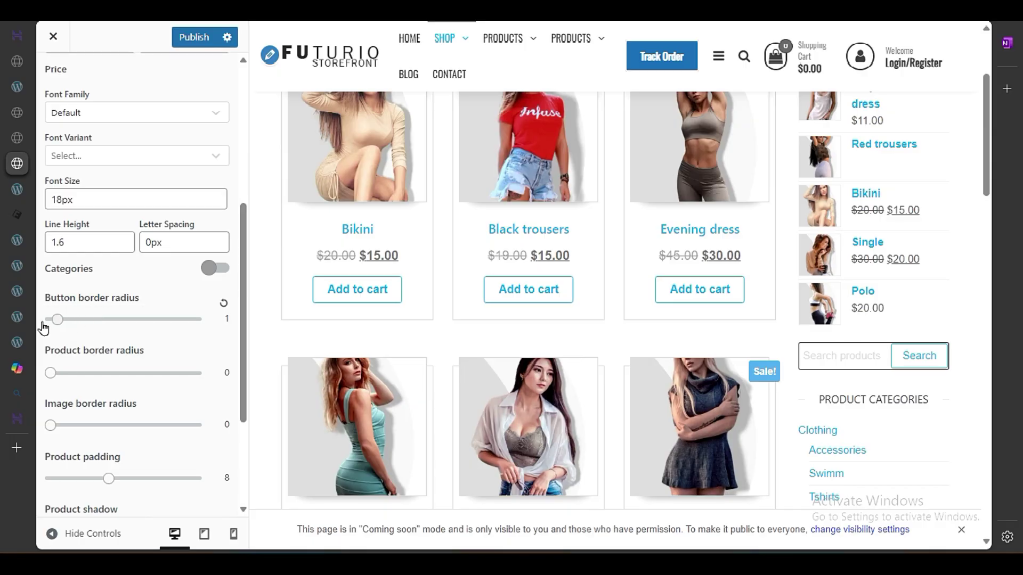
Step: Set the product border radius to 13 and the image border radius to 20
left_click_drag(54, 375, 92, 378)
left_click_drag(157, 380, 95, 425)
left_click_drag(103, 372, 161, 386)
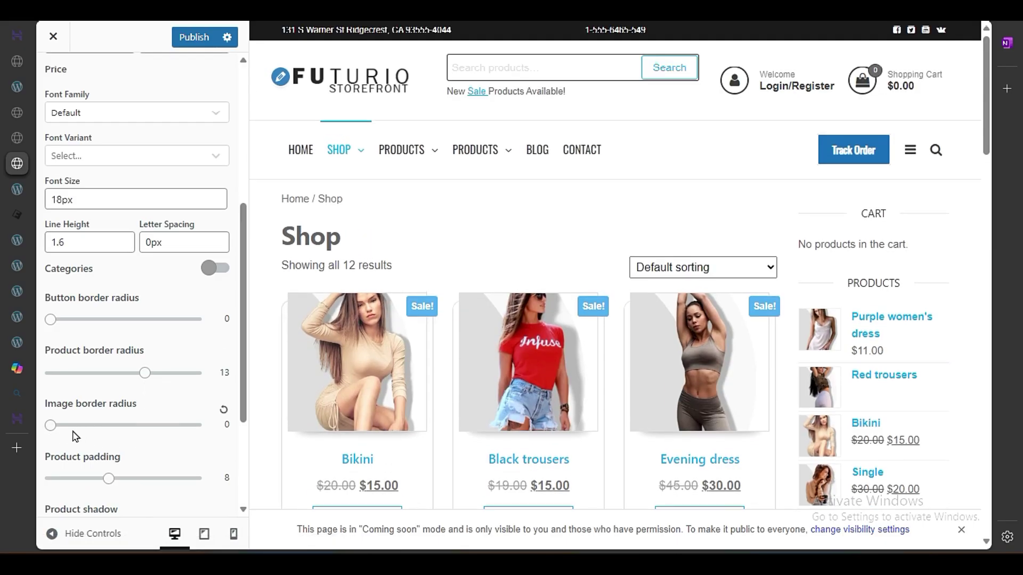
left_click_drag(51, 426, 233, 442)
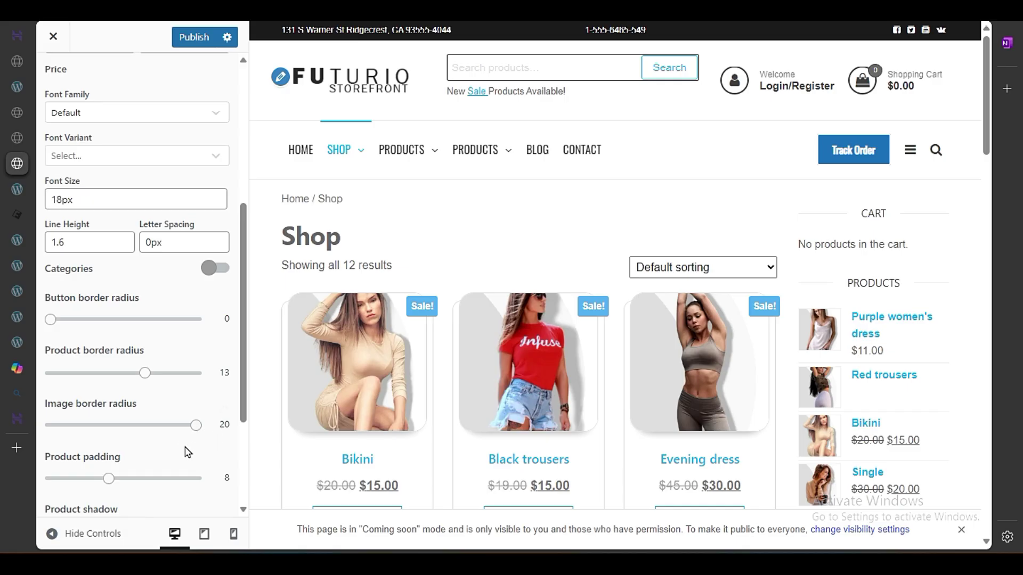
Step: Preview the rounded product cards down the shop page with the customizer controls hidden, and bring the controls back
left_click(52, 533)
scroll(232, 334, "down", 5)
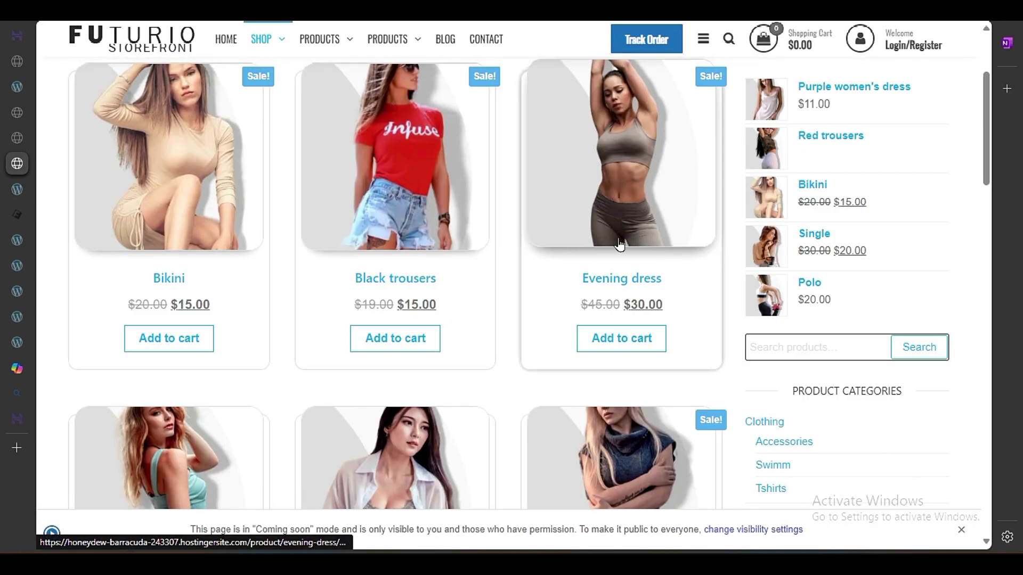
scroll(585, 248, "down", 6)
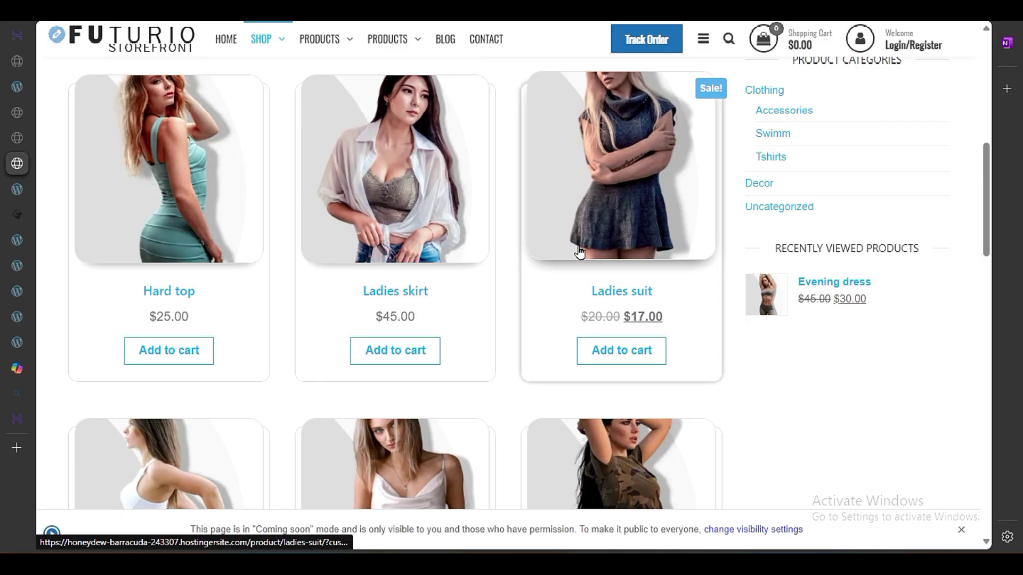
left_click(51, 532)
Step: Set the product shadow to 5 for the shop products
scroll(172, 376, "down", 3)
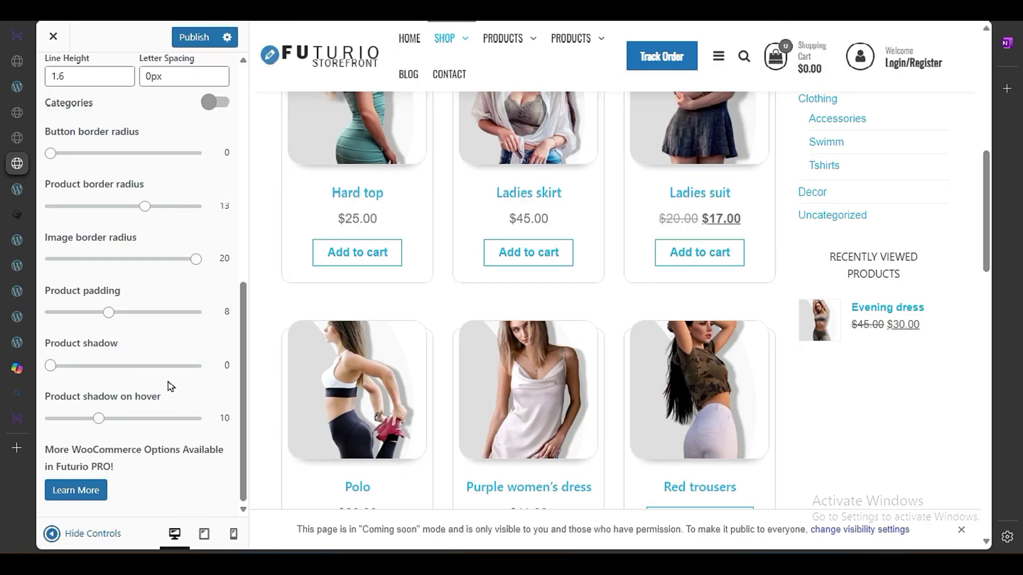
scroll(347, 400, "up", 3)
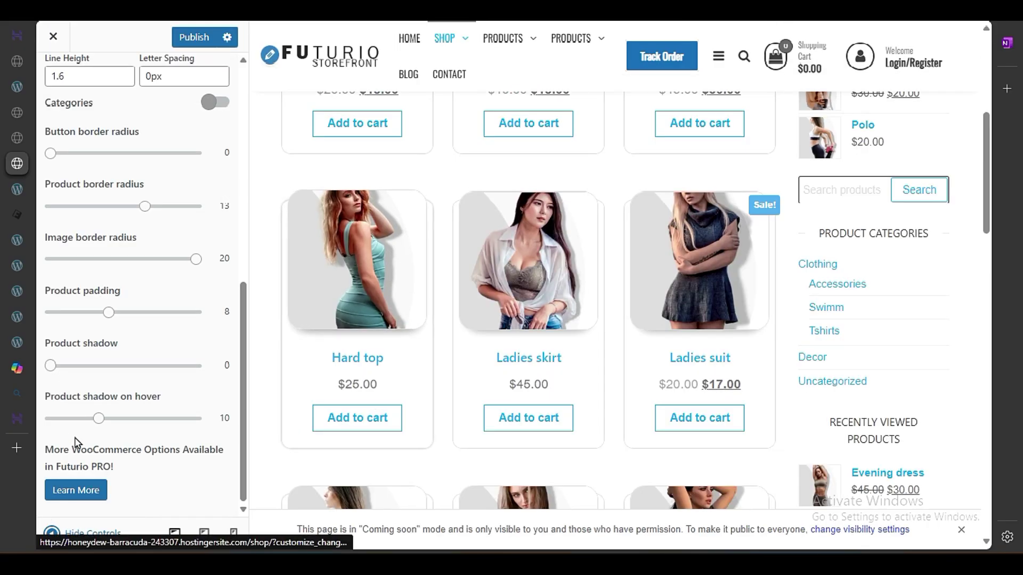
left_click(55, 366)
left_click_drag(55, 366, 87, 370)
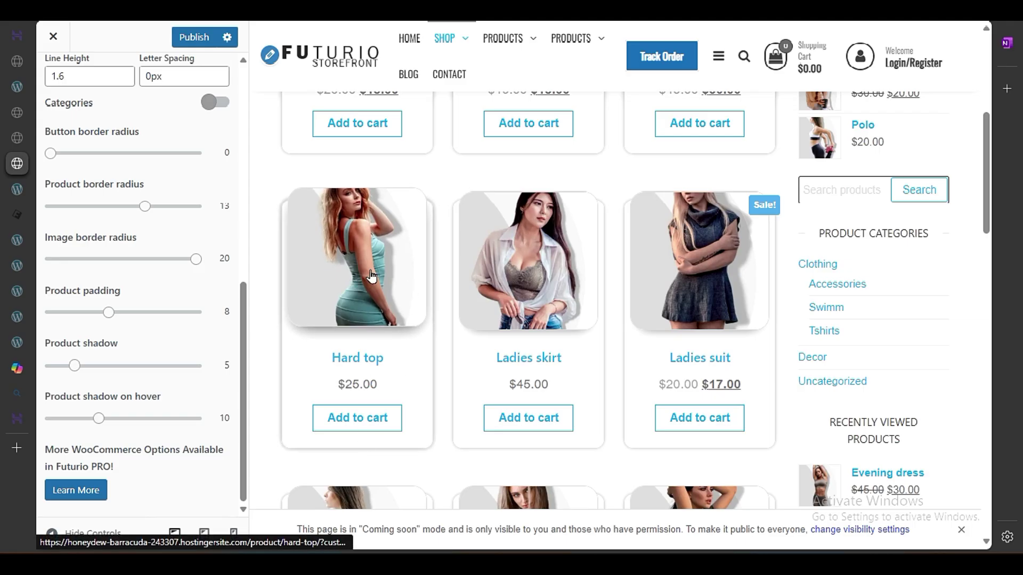
Step: Set the product shadow on hover to 9 and publish the customizer changes
mouse_move(102, 425)
left_mouse_down()
mouse_move(177, 421)
mouse_move(94, 418)
left_mouse_up()
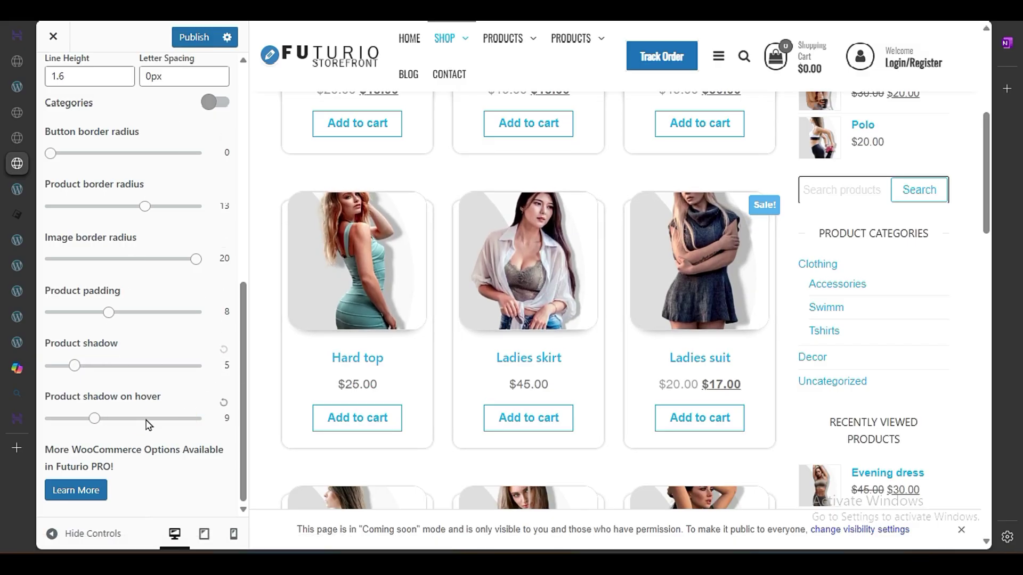
left_click_drag(89, 420, 99, 420)
left_click(194, 37)
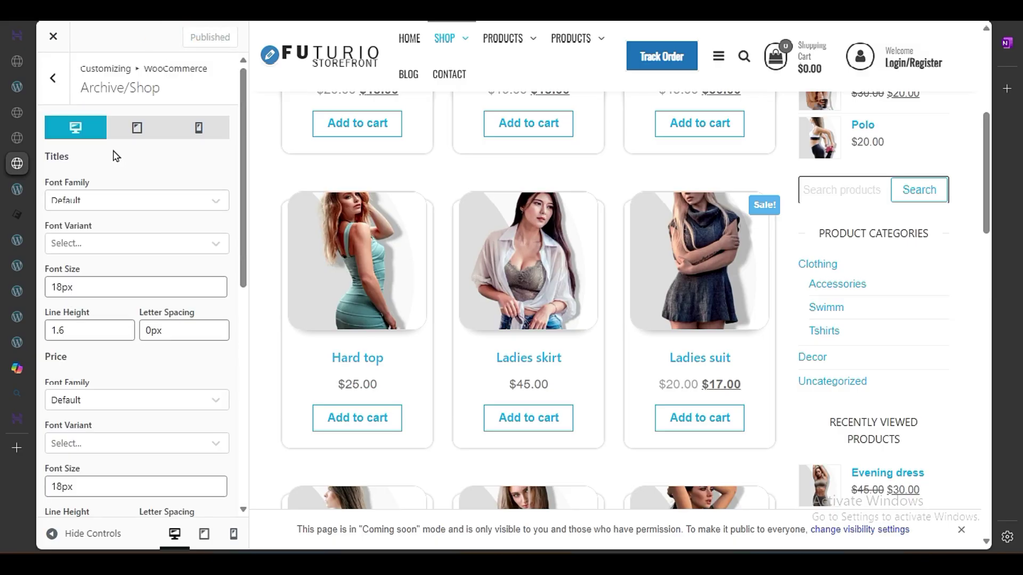
Step: Review the shop archive's device-specific typography settings for tablet, mobile and desktop, ending on the mobile settings
left_click(146, 127)
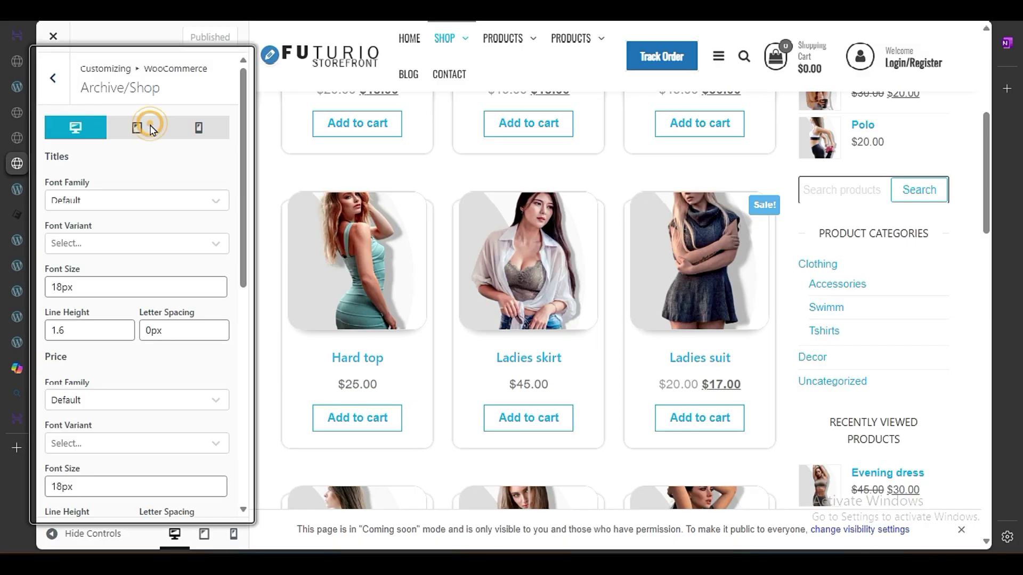
left_click(201, 125)
left_click(80, 130)
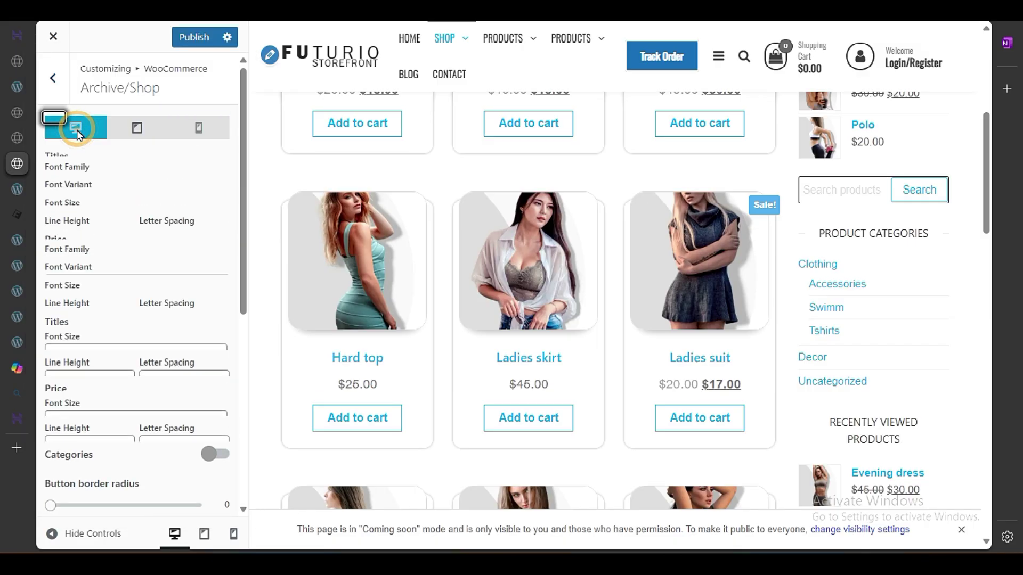
left_click(225, 134)
scroll(158, 351, "down", 5)
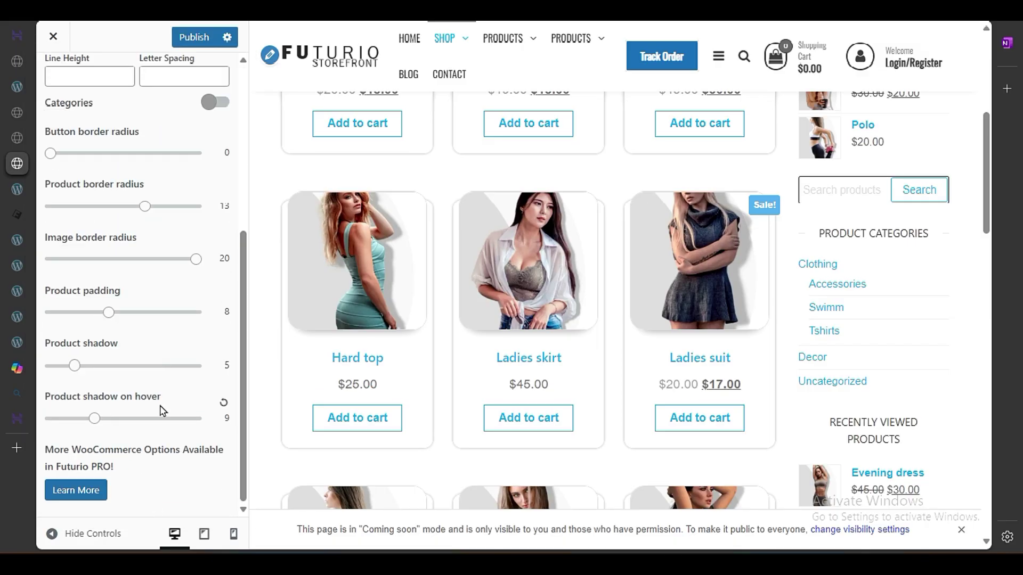
scroll(162, 411, "up", 5)
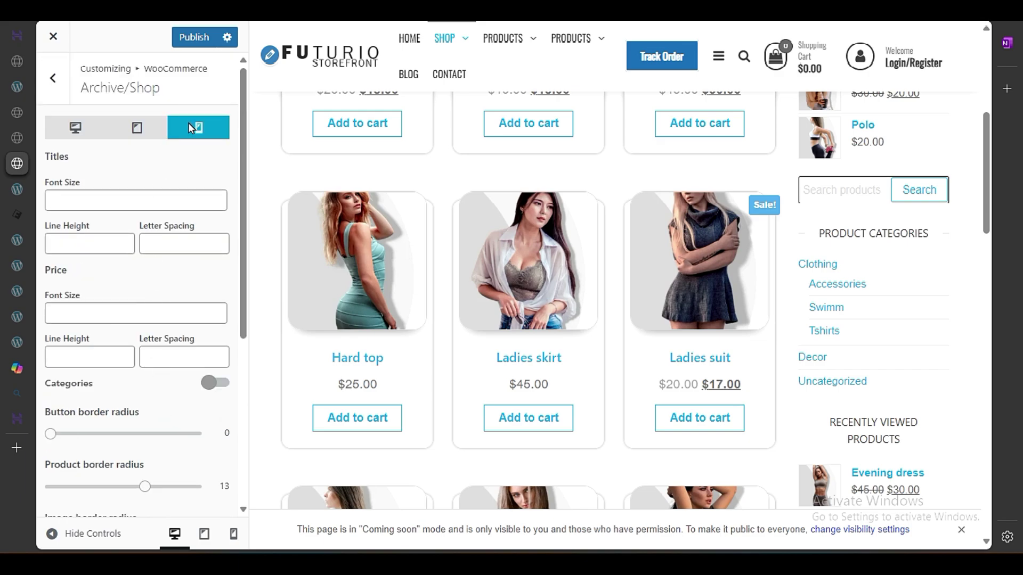
Step: Preview the shop page in the mobile layout and switch the product categories on and off again
left_click(234, 533)
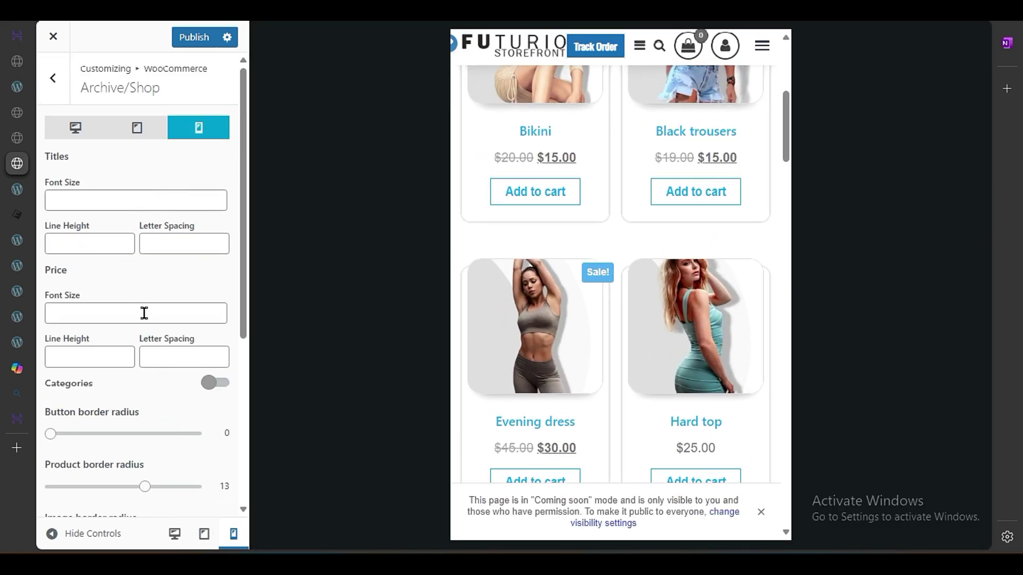
scroll(144, 313, "down", 3)
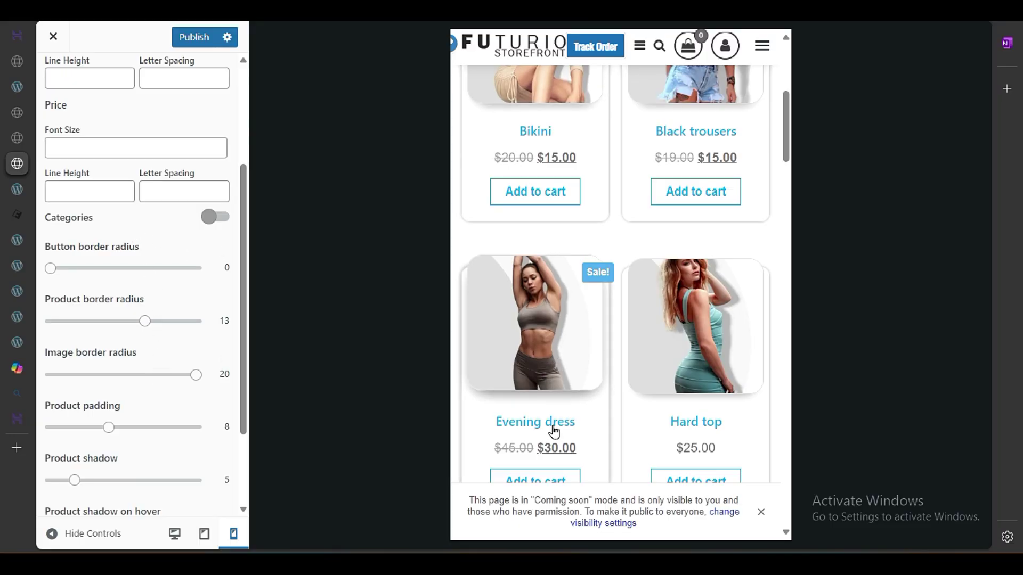
left_click(213, 218)
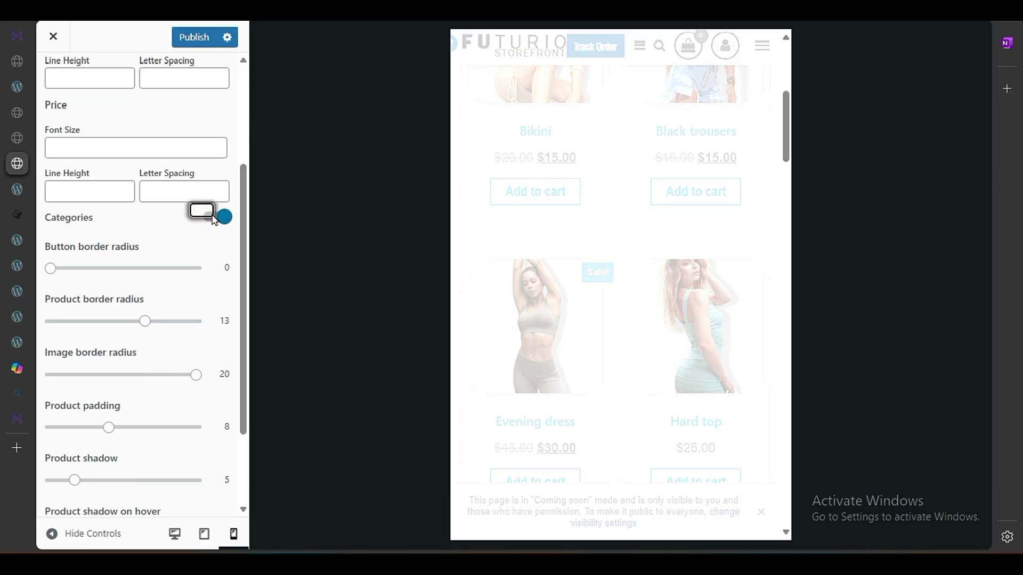
left_click(213, 218)
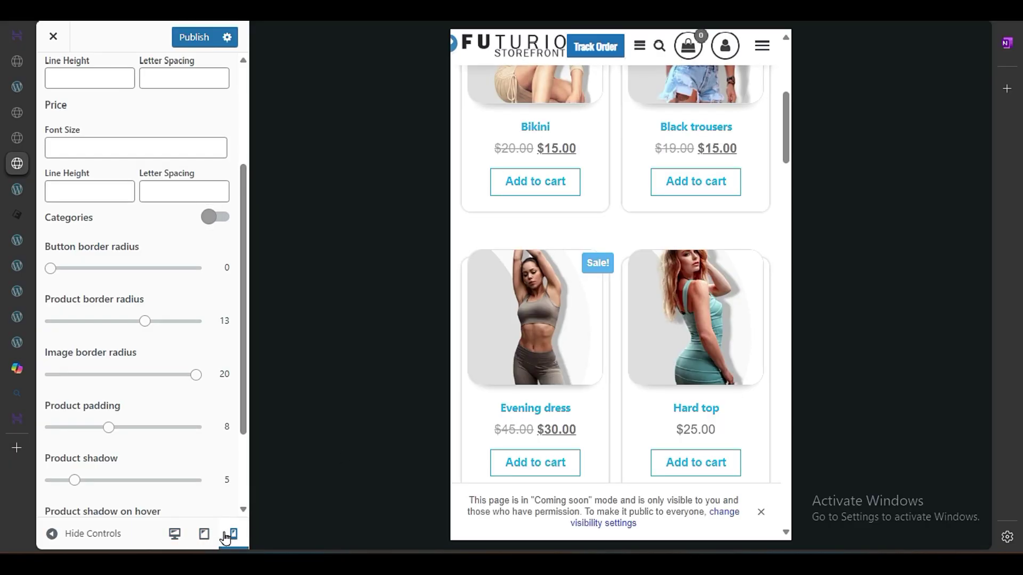
Step: Compare the shop page in the tablet and mobile previews and return to the desktop preview
left_click(204, 535)
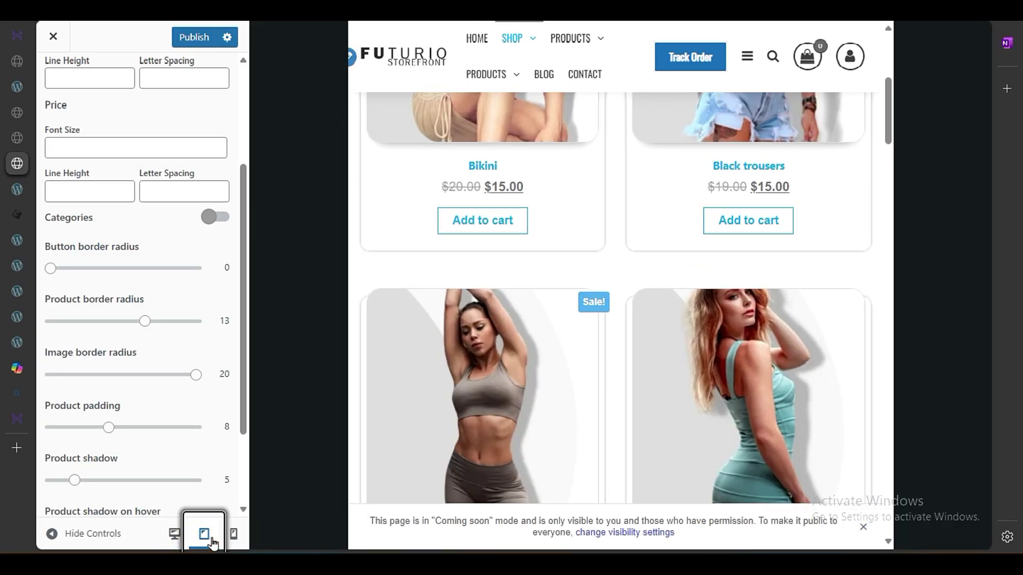
left_click(232, 533)
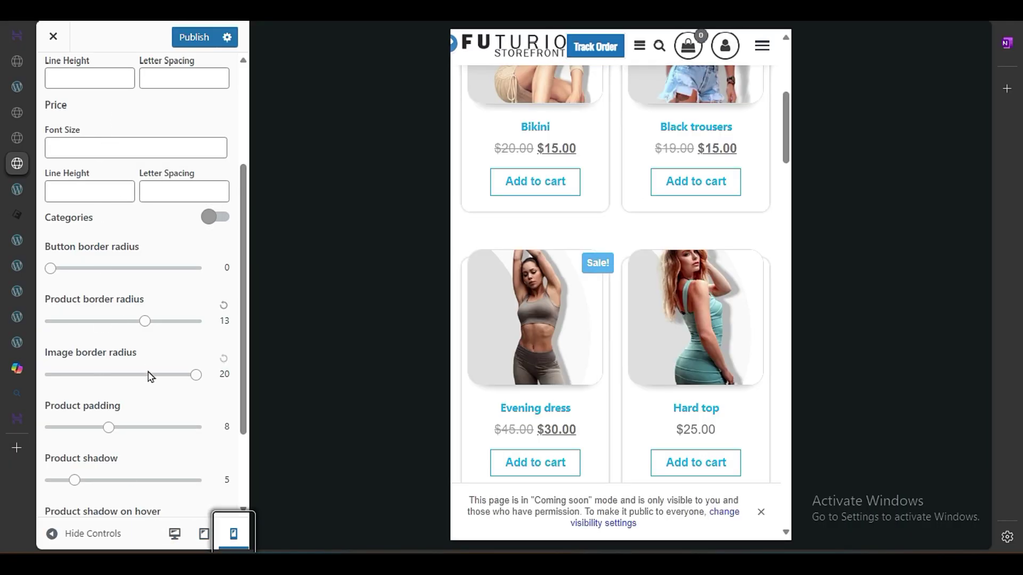
left_click(174, 533)
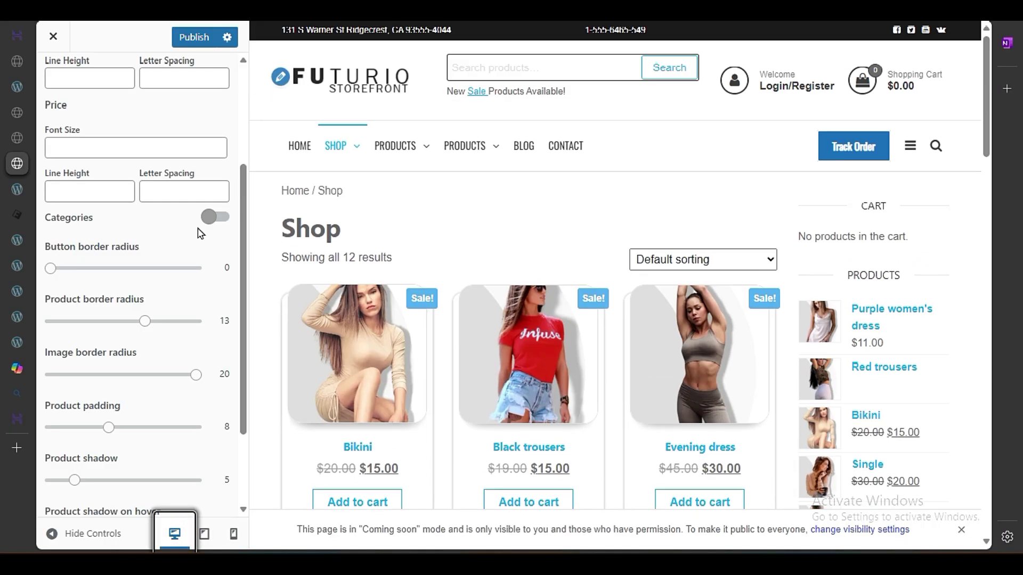
Step: Compare the shop archive's desktop and mobile typography settings, and look through the shop page in the mobile preview
scroll(136, 192, "up", 3)
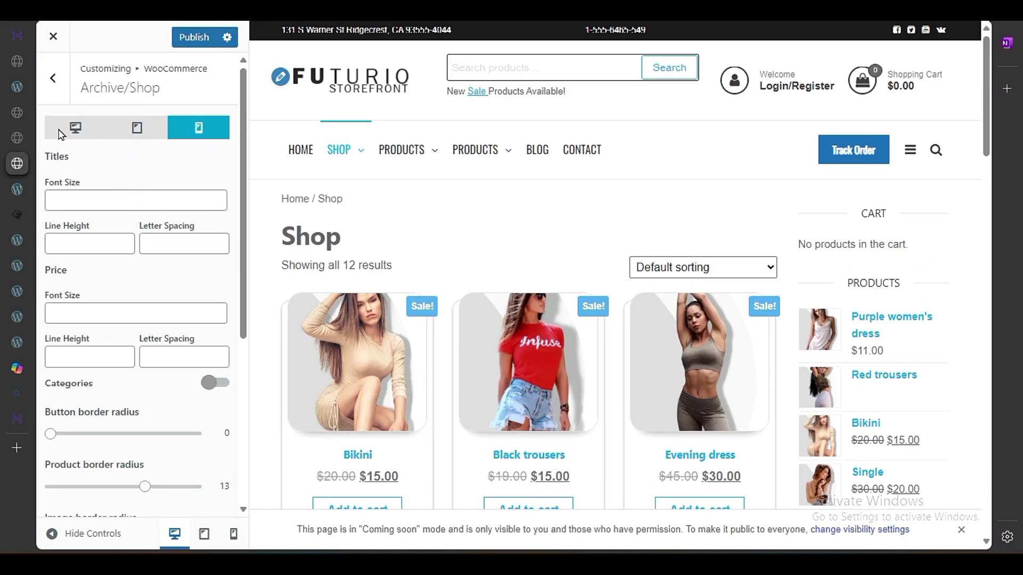
left_click(94, 134)
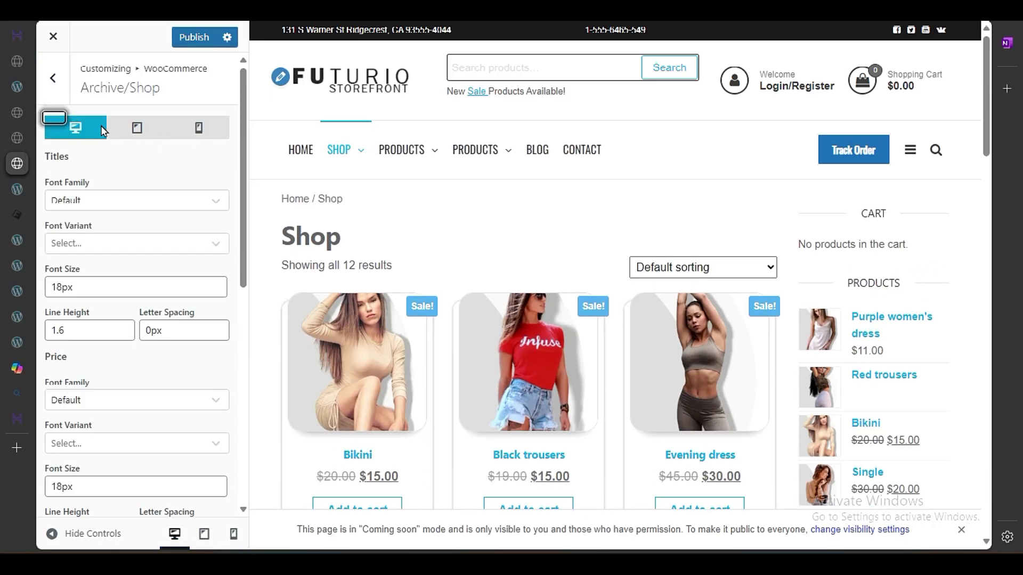
left_click(200, 131)
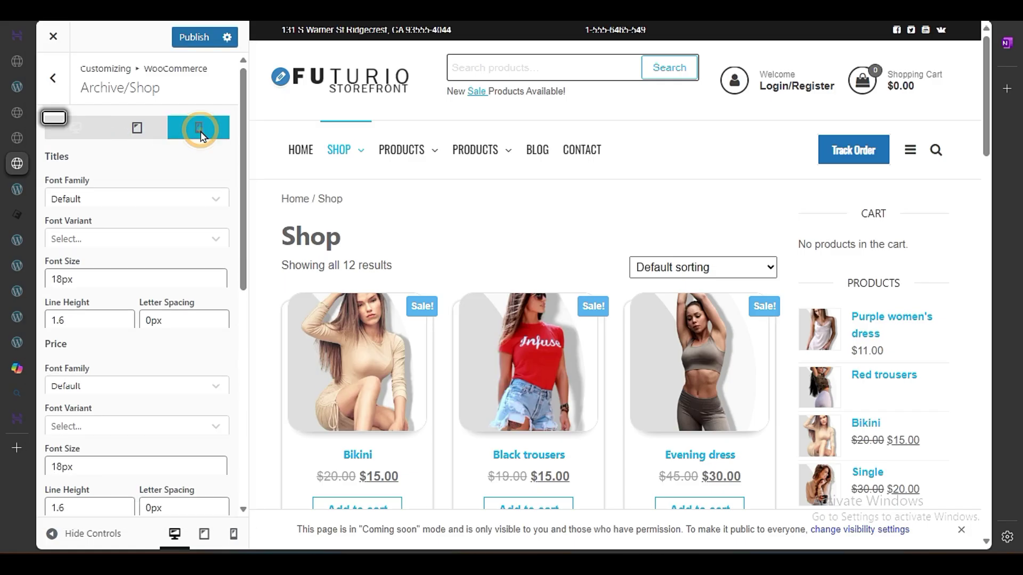
left_click(73, 134)
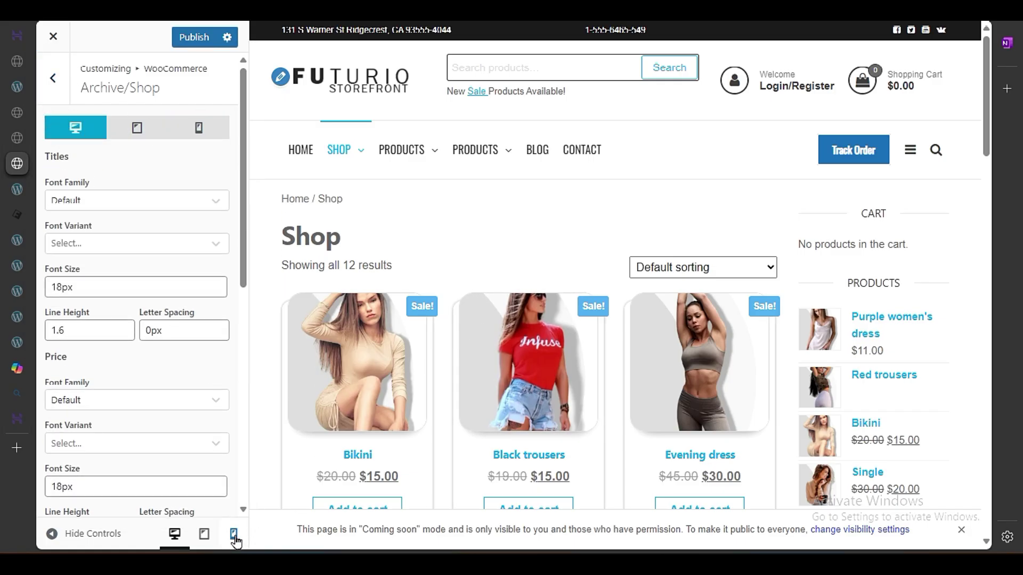
left_click(193, 128)
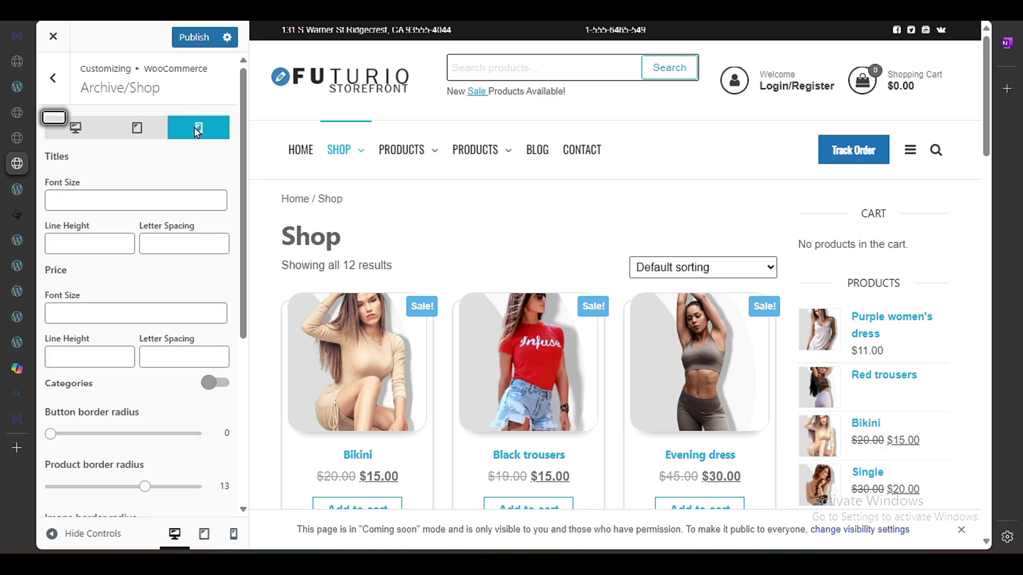
left_click(240, 541)
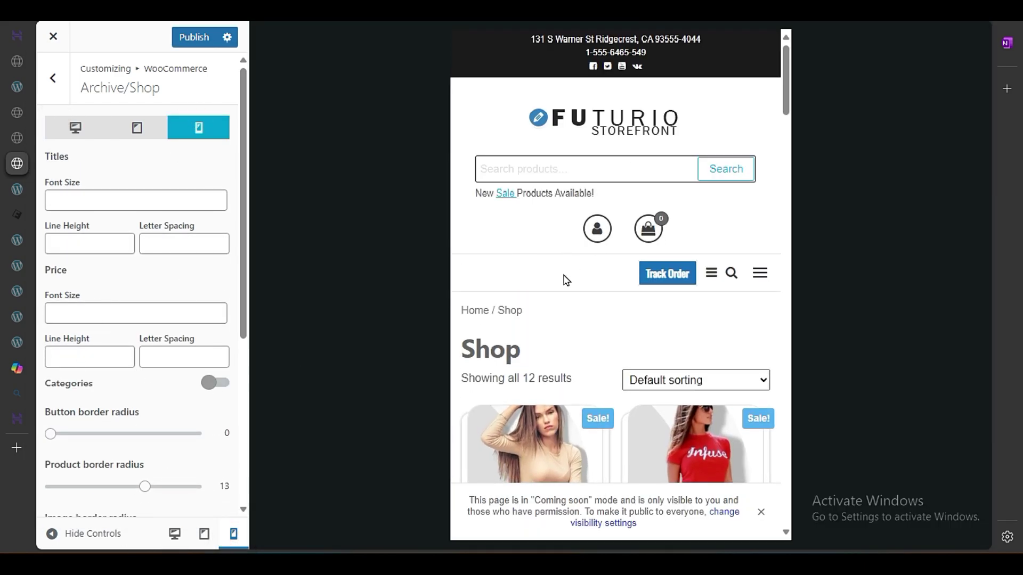
scroll(570, 297, "down", 5)
Step: Return to the desktop preview and open the WooCommerce Product Page settings with the Hard top product shown
left_click(77, 126)
left_click(54, 78)
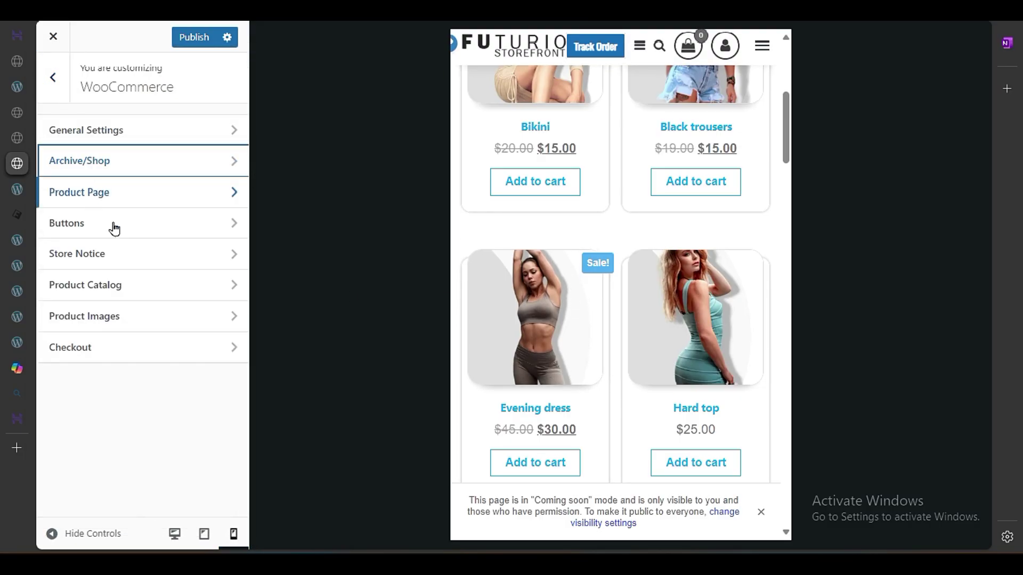
left_click(175, 541)
left_click(156, 199)
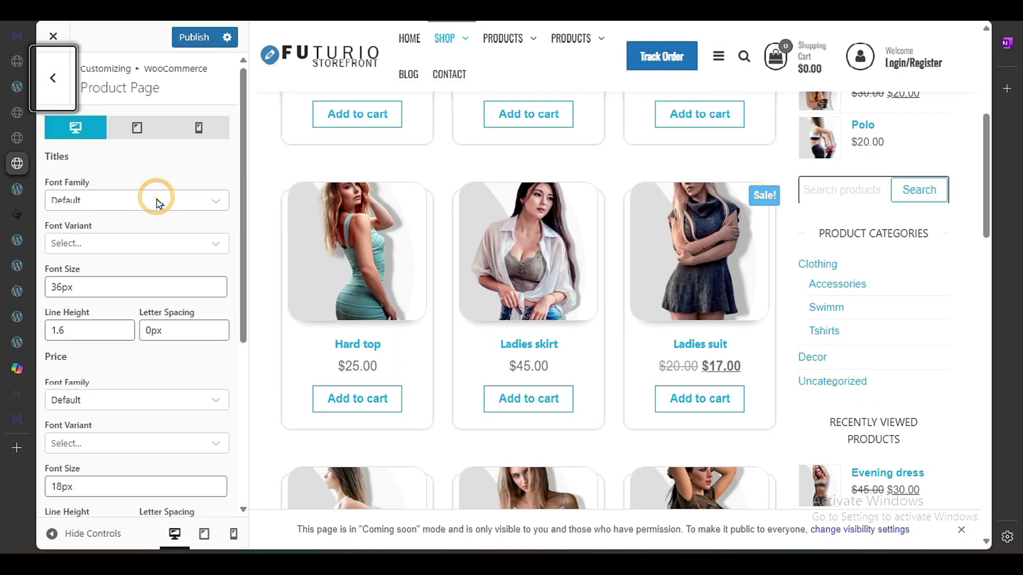
left_click(392, 261)
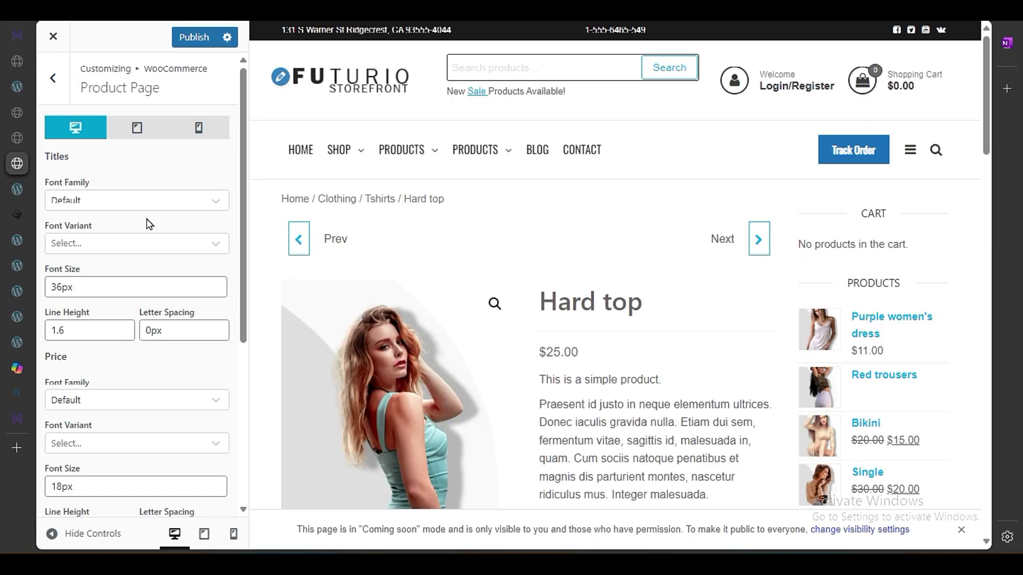
Step: Try the Sans Serif and Monospace fonts on the product page titles and set their font family to Roboto
left_click(114, 200)
left_click(108, 321)
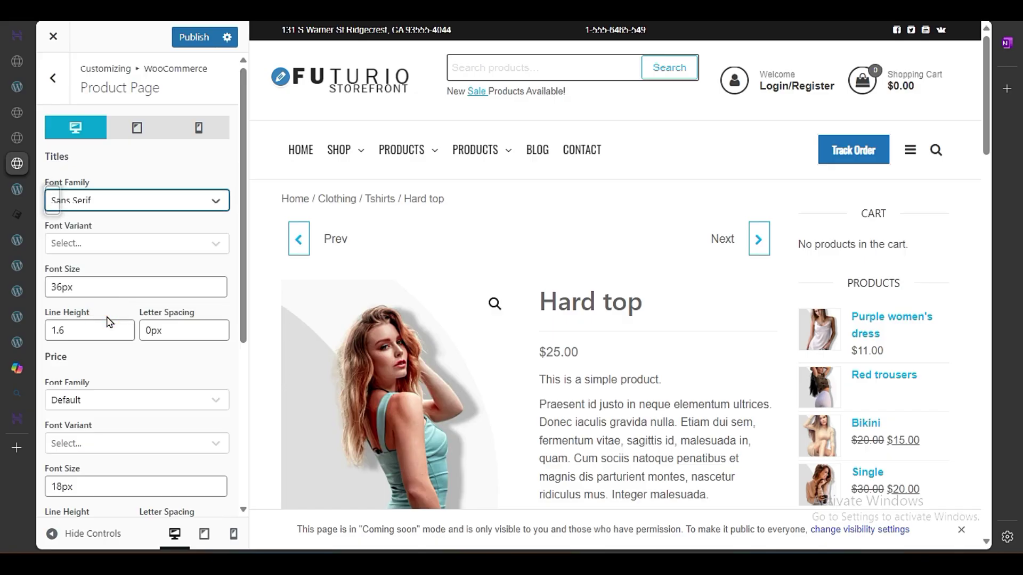
left_click(138, 210)
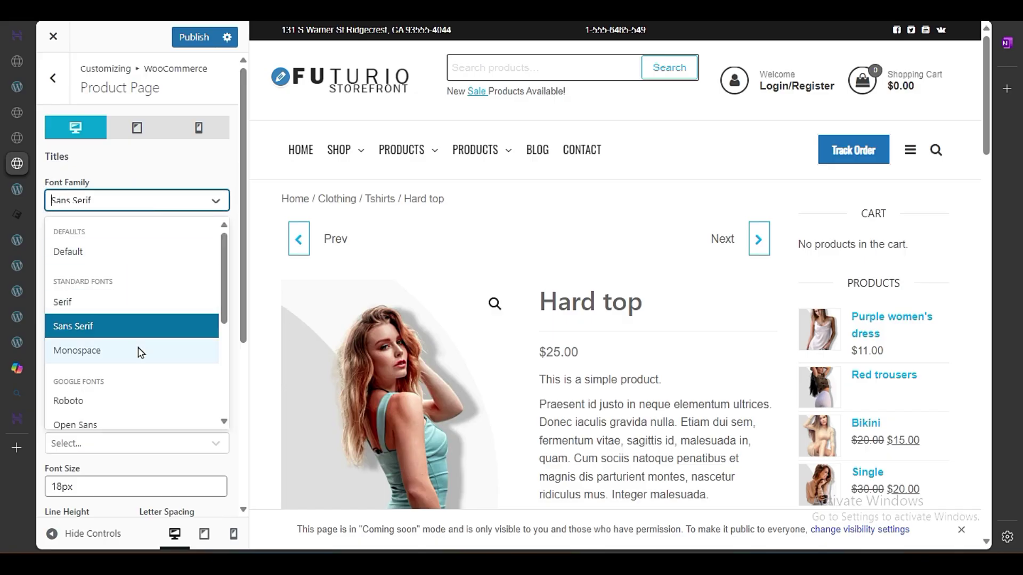
left_click(136, 350)
left_click(133, 200)
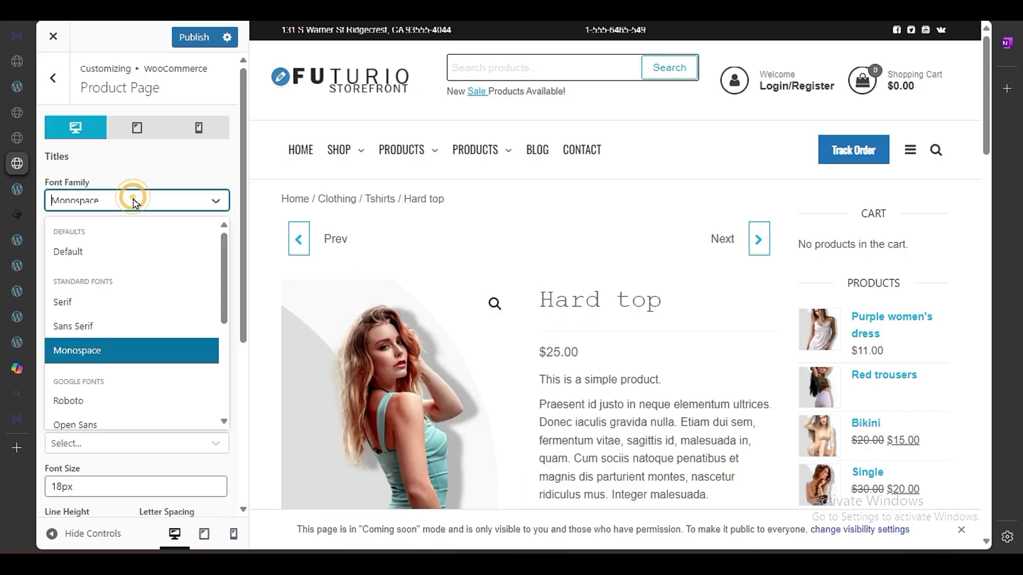
left_click(110, 401)
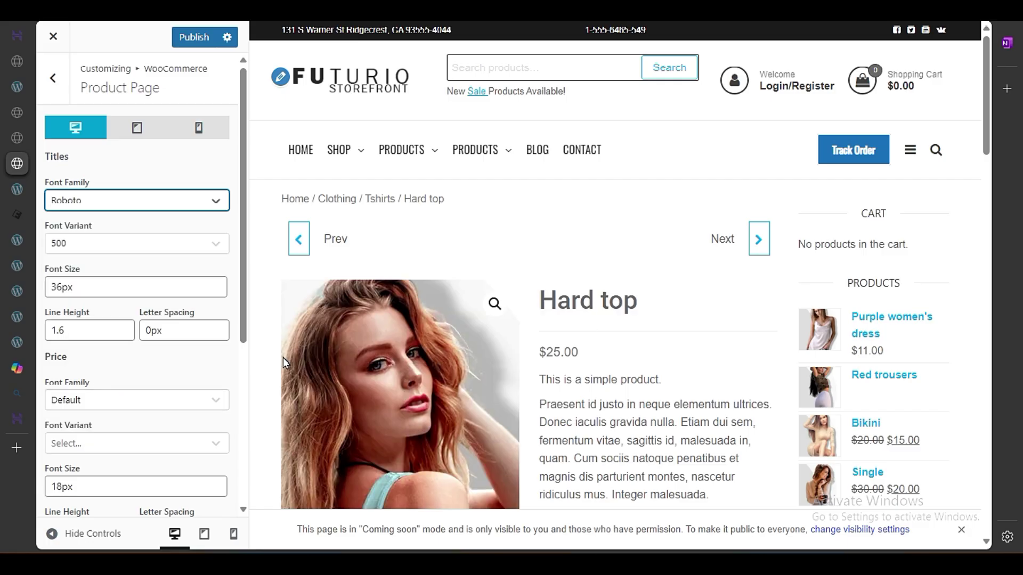
Step: Try the 500 Italic font variant on the product page titles and return it to 500
left_click(85, 245)
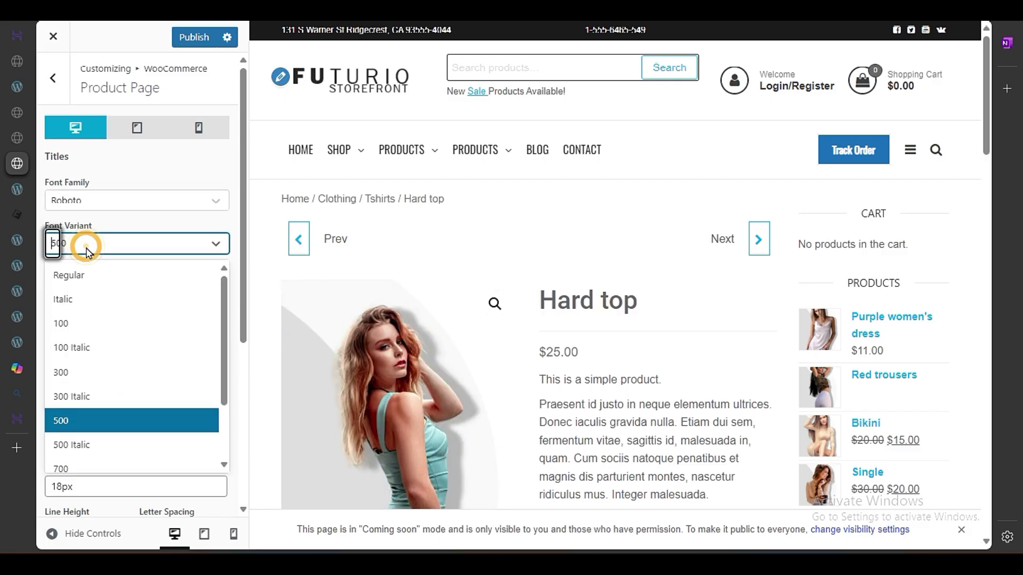
left_click(97, 449)
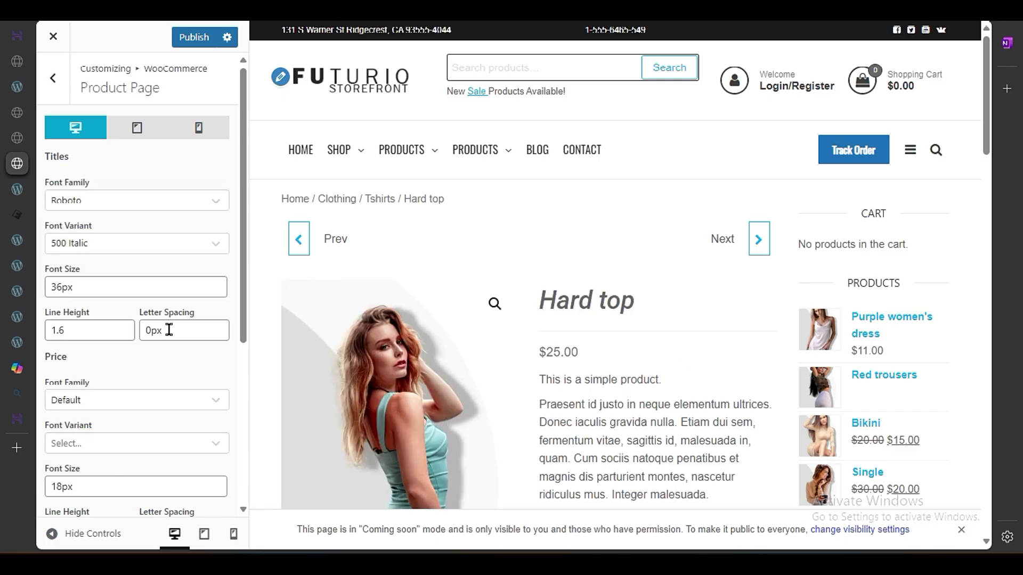
left_click(120, 243)
left_click(107, 418)
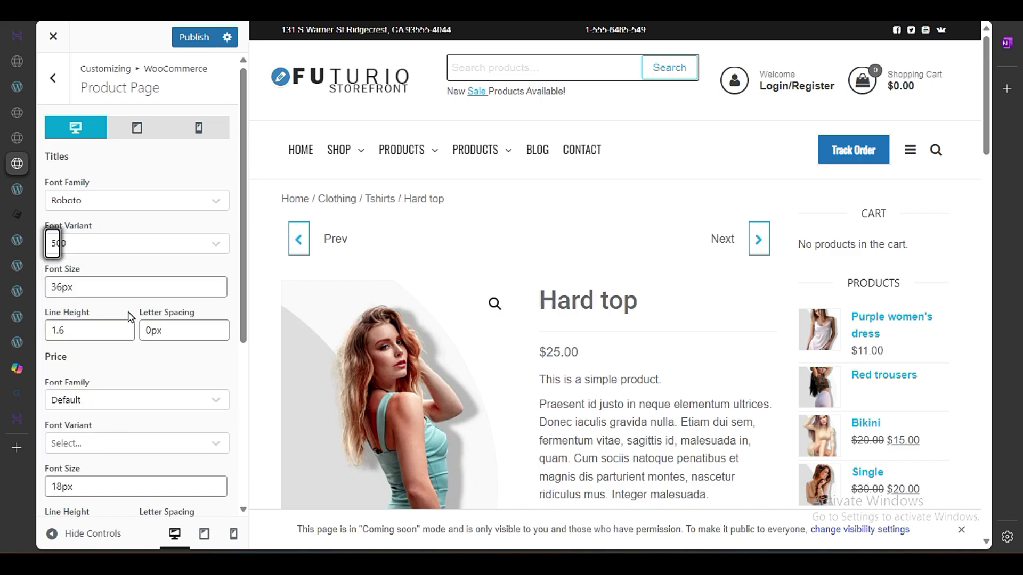
Step: Set the product page price to the Serif font family with font variant 700
scroll(130, 317, "down", 3)
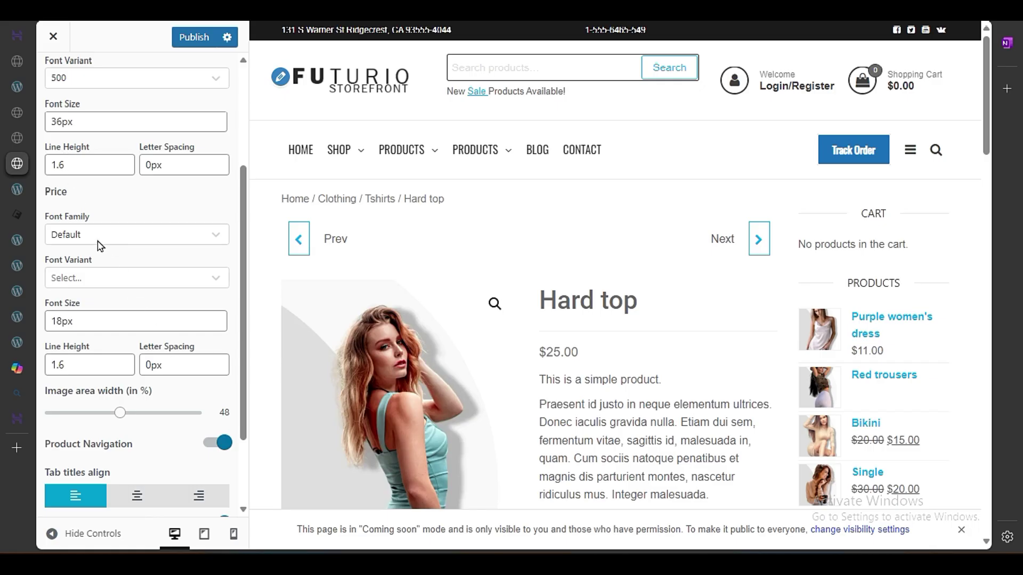
left_click(125, 237)
left_click(119, 336)
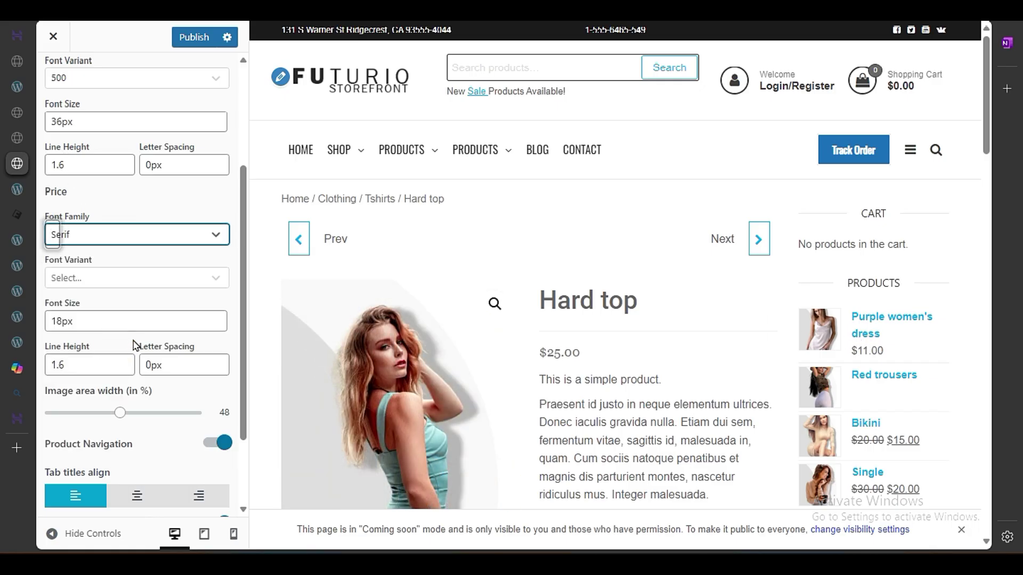
left_click(94, 281)
left_click(101, 358)
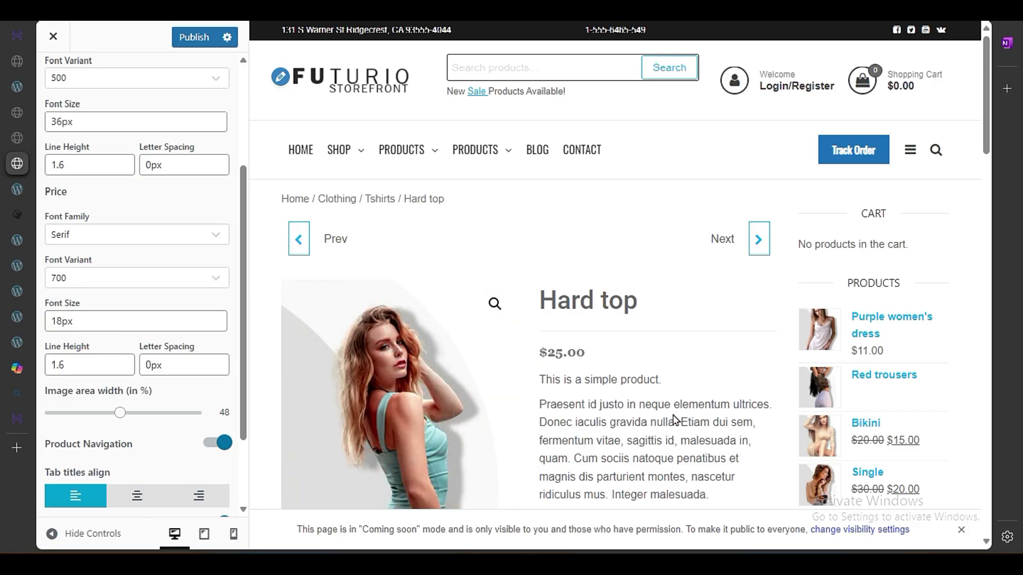
left_click_drag(542, 352, 588, 354)
left_click(575, 356)
Step: Try image area widths of 64 and 37 percent on the product page and reset the width to its default
left_click(118, 413)
left_click_drag(135, 417, 146, 421)
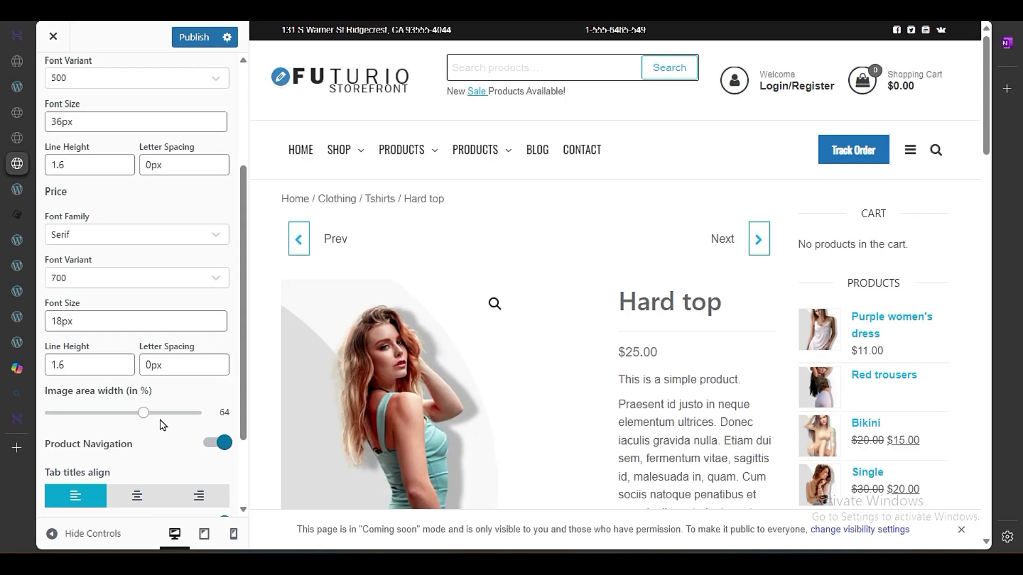
left_click_drag(144, 420, 116, 421)
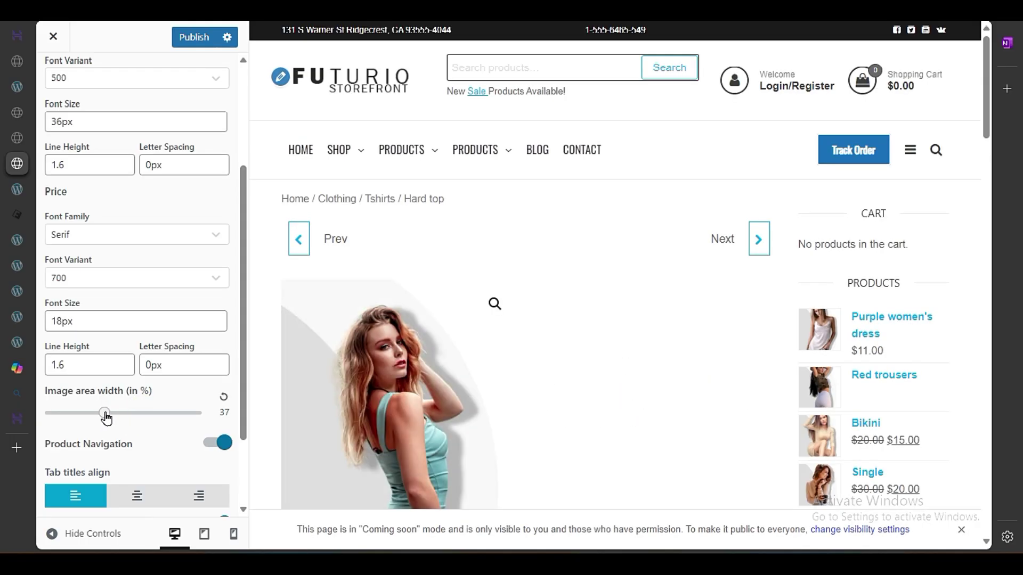
left_click(224, 401)
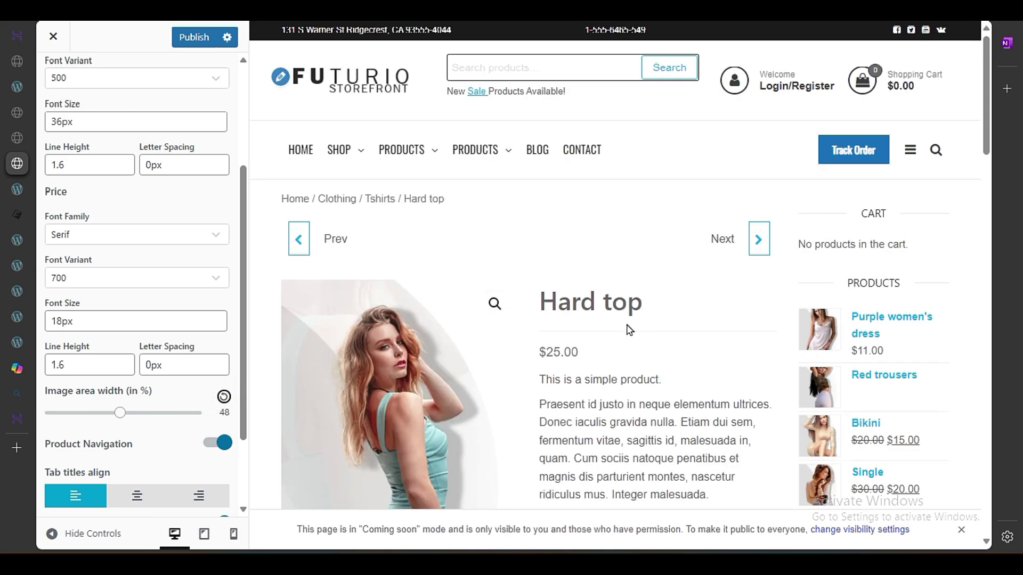
Step: Try centring the product page's tab titles and return them to left alignment
scroll(160, 451, "down", 2)
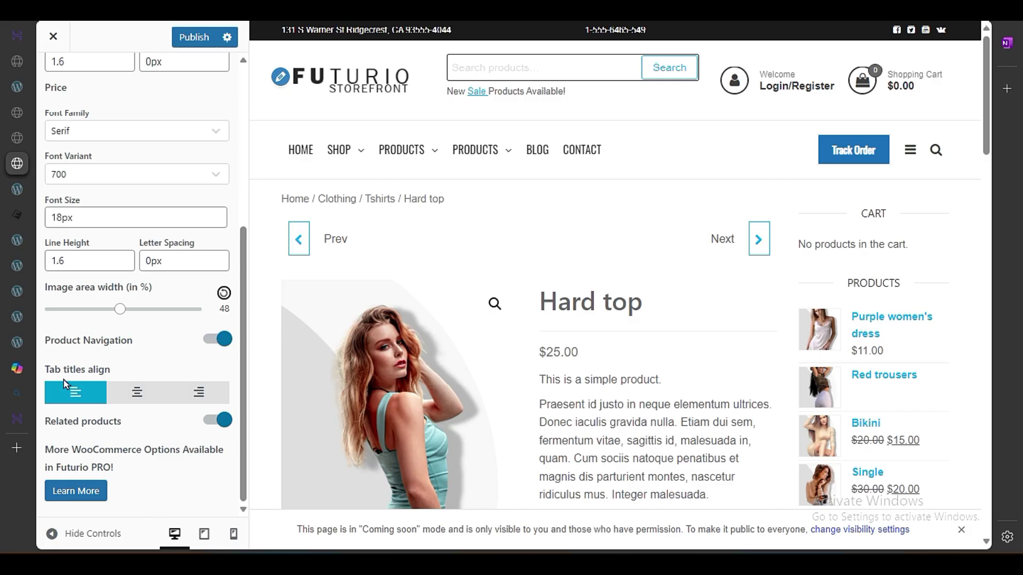
left_click(126, 391)
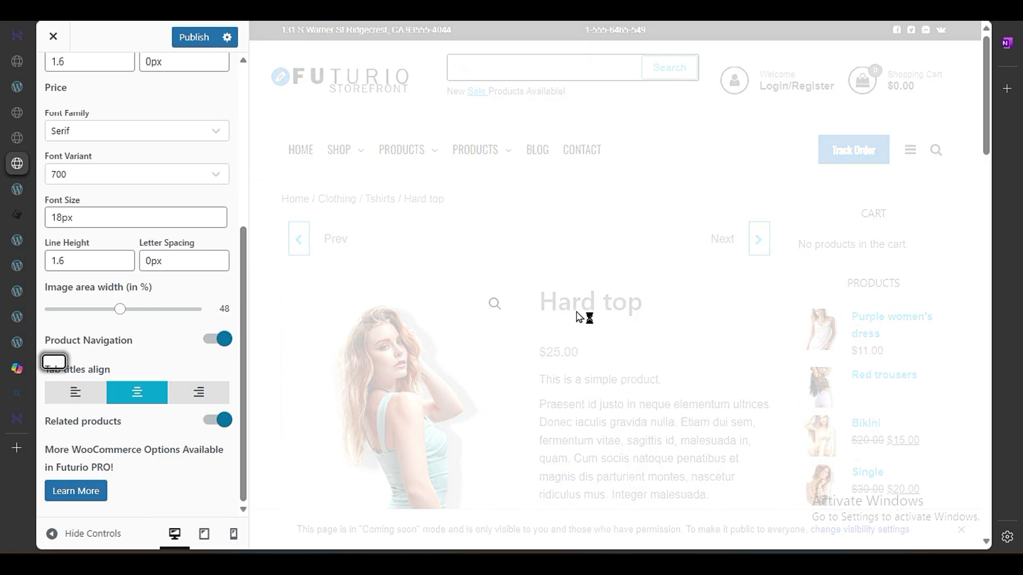
left_click(105, 395)
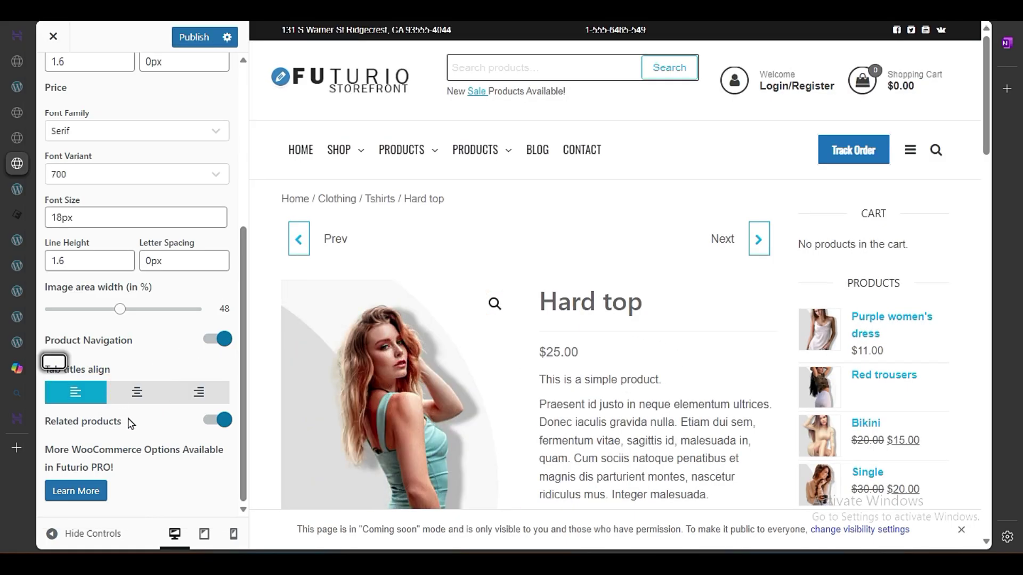
Step: Look over the related products on the Hard top page and publish the product page changes
scroll(560, 359, "down", 15)
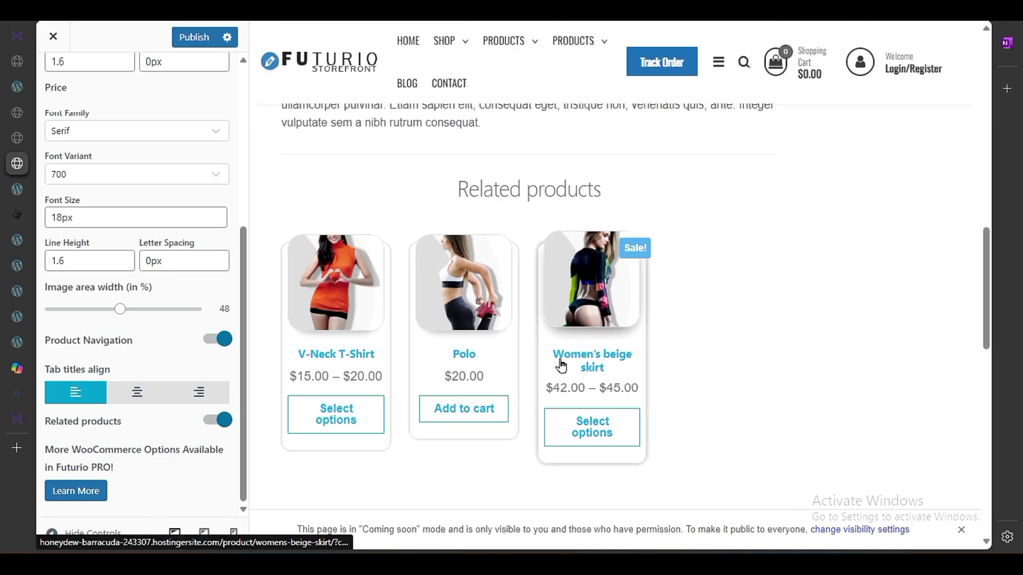
scroll(562, 341, "up", 5)
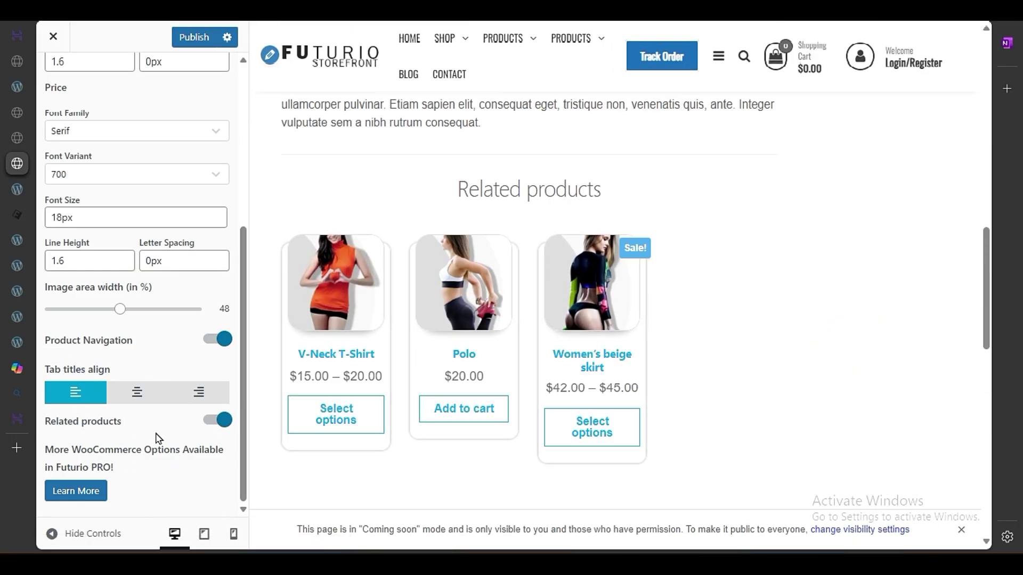
scroll(823, 298, "up", 10)
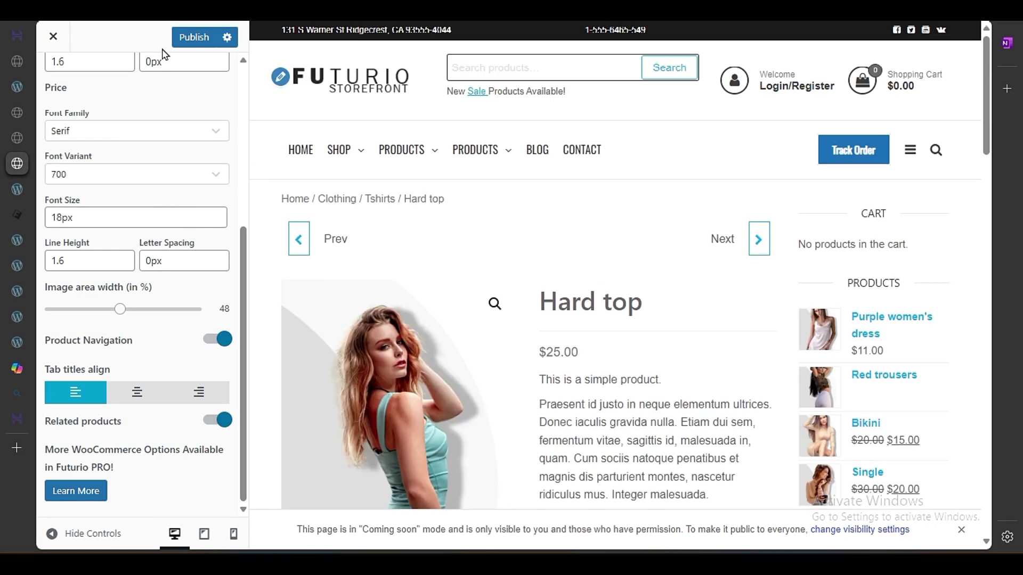
scroll(151, 160, "up", 5)
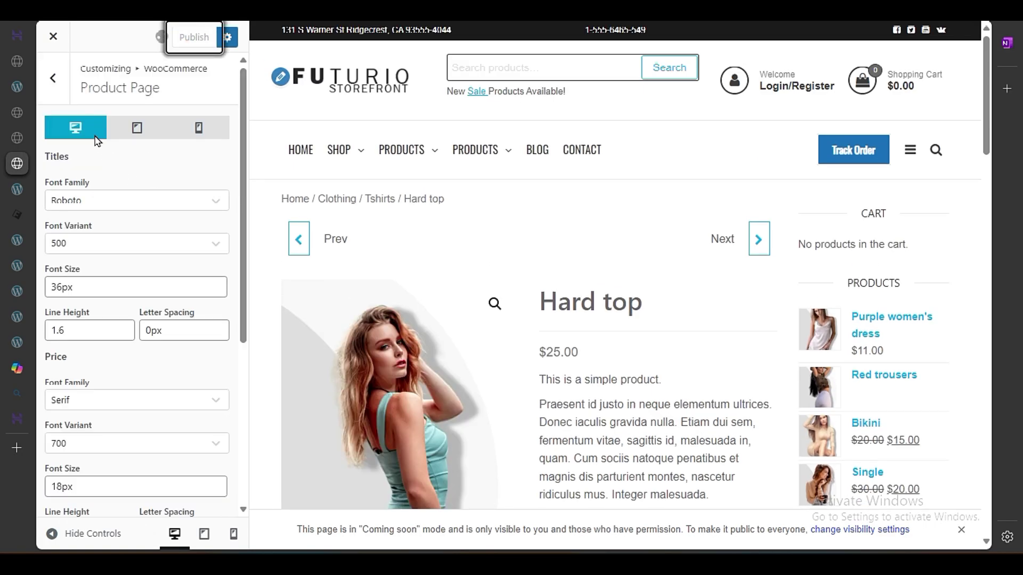
Step: Set the border radius of the WooCommerce buttons to 20, with the Add to cart button shown in the preview
left_click(49, 86)
left_click(120, 224)
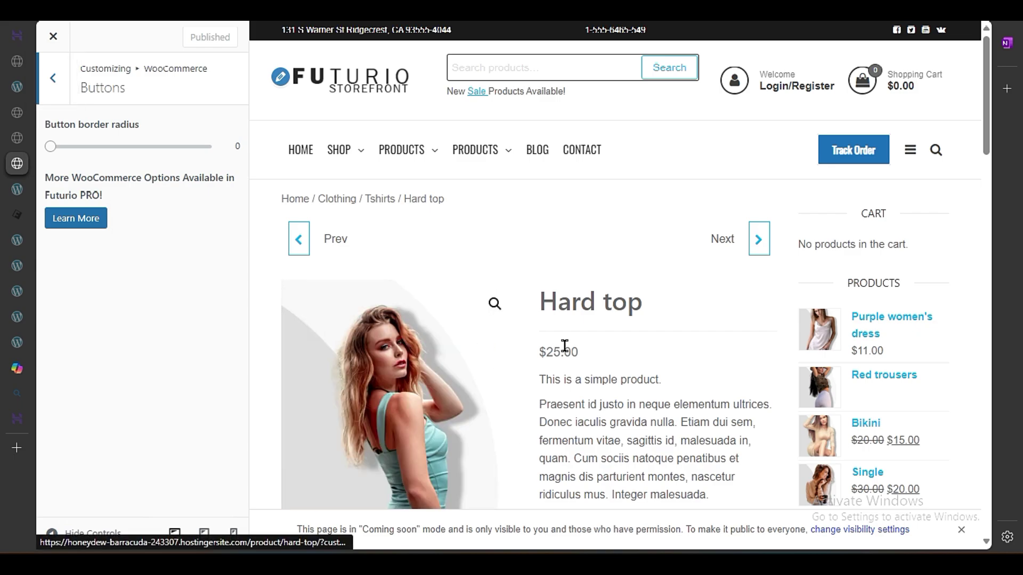
scroll(567, 357, "down", 7)
scroll(559, 347, "up", 3)
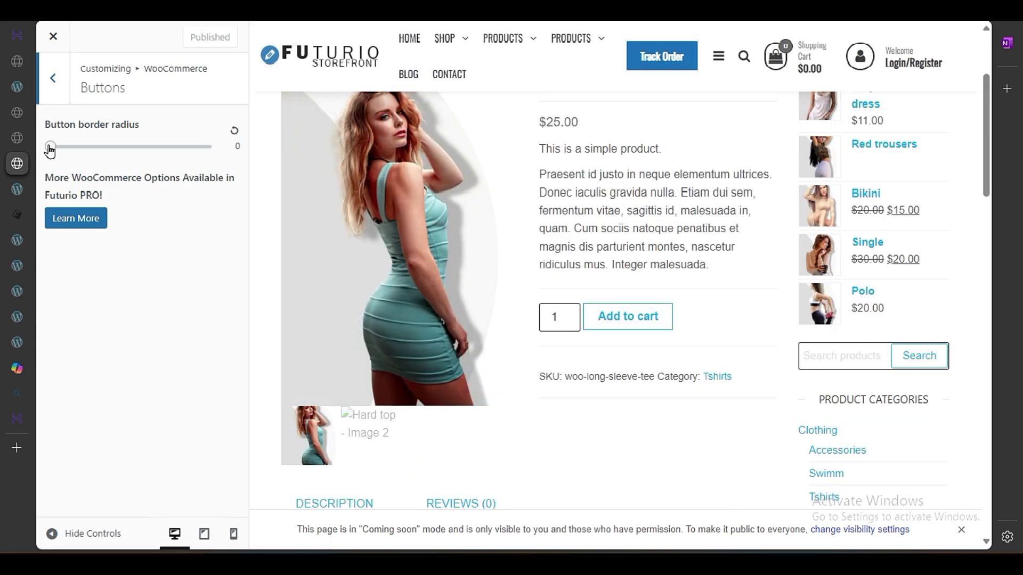
left_click_drag(49, 149, 213, 151)
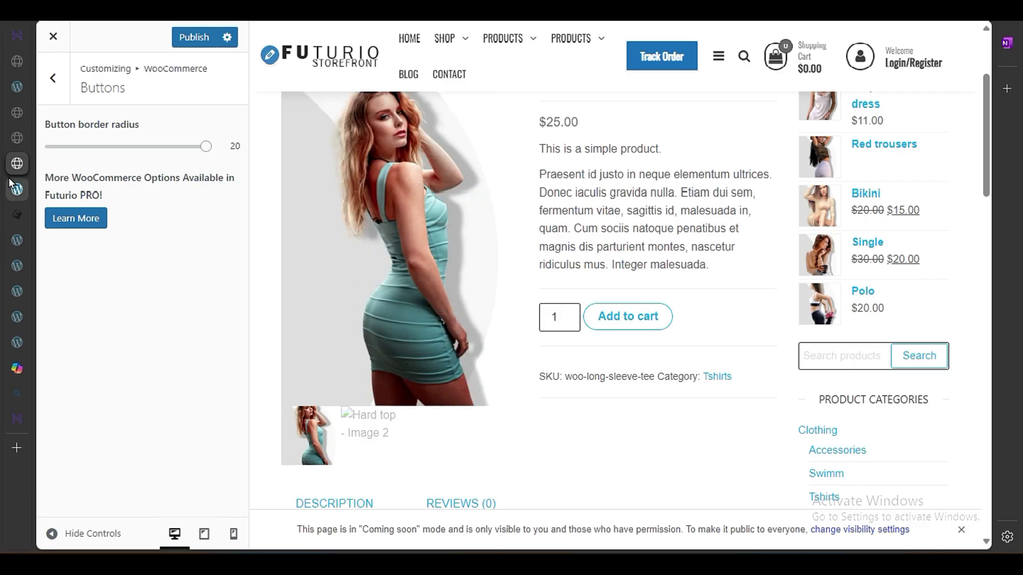
Step: Try the WooCommerce store notice on the site, disable it again and publish the pending changes
left_click(54, 79)
left_click(89, 260)
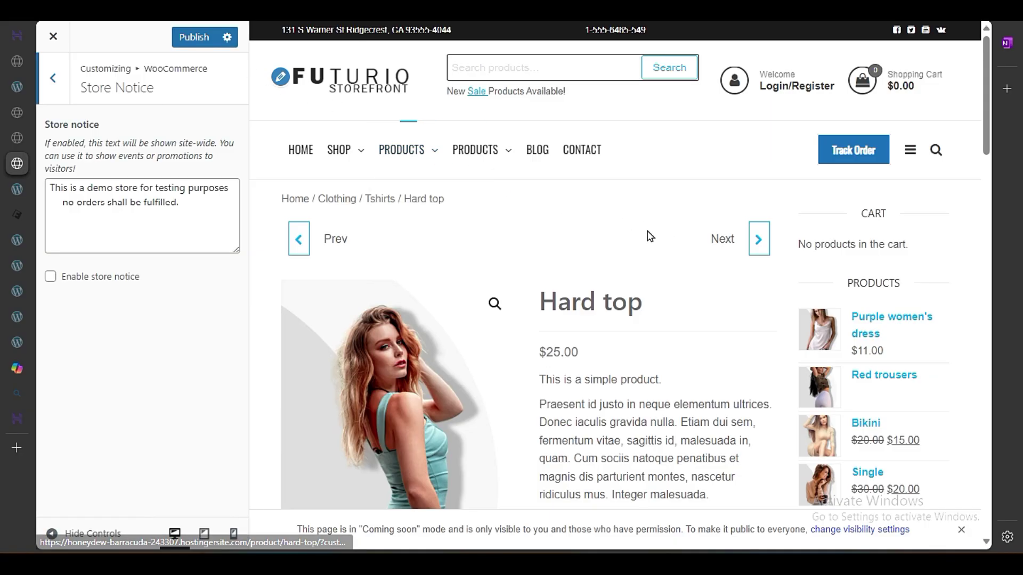
left_click(51, 278)
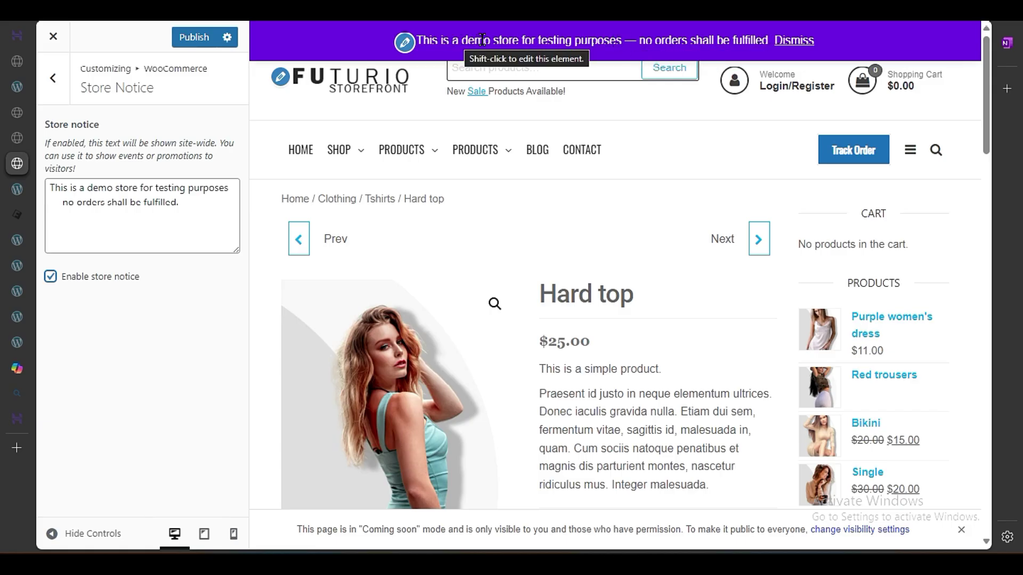
left_click(51, 276)
left_click(189, 37)
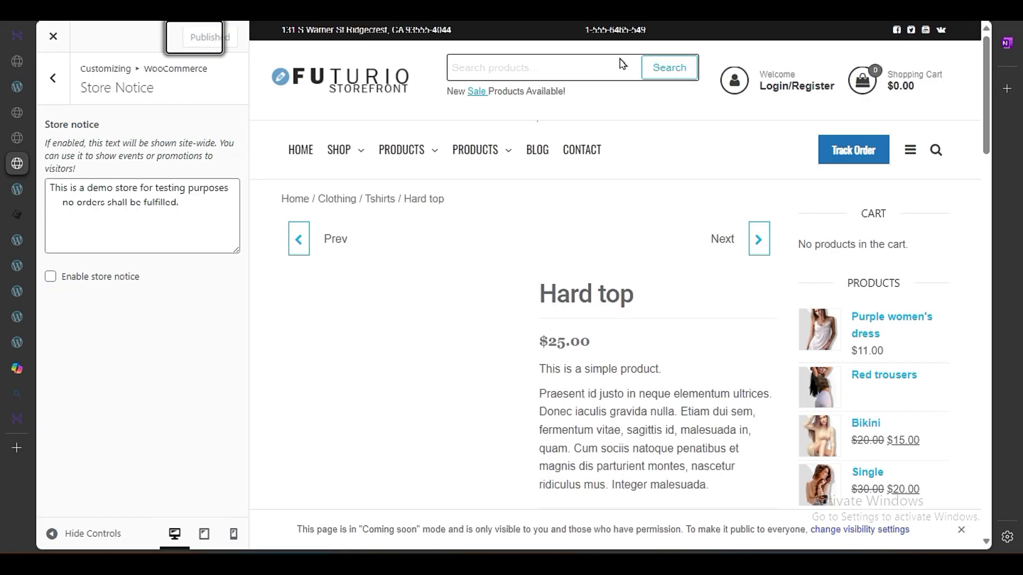
Step: Open the WooCommerce Product Catalog settings and look through the storefront's home page in the preview
left_click(59, 81)
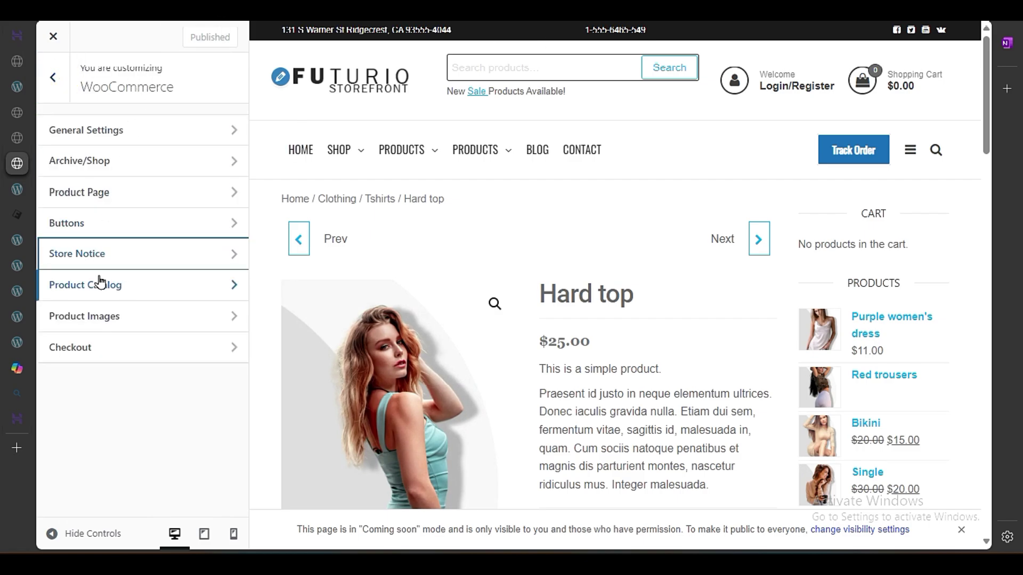
left_click(146, 286)
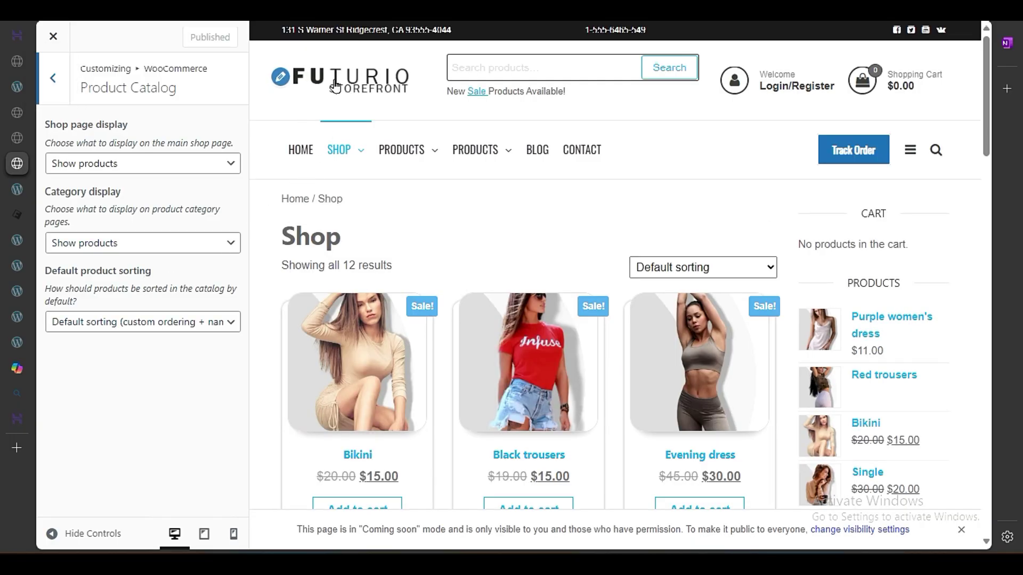
left_click(344, 140)
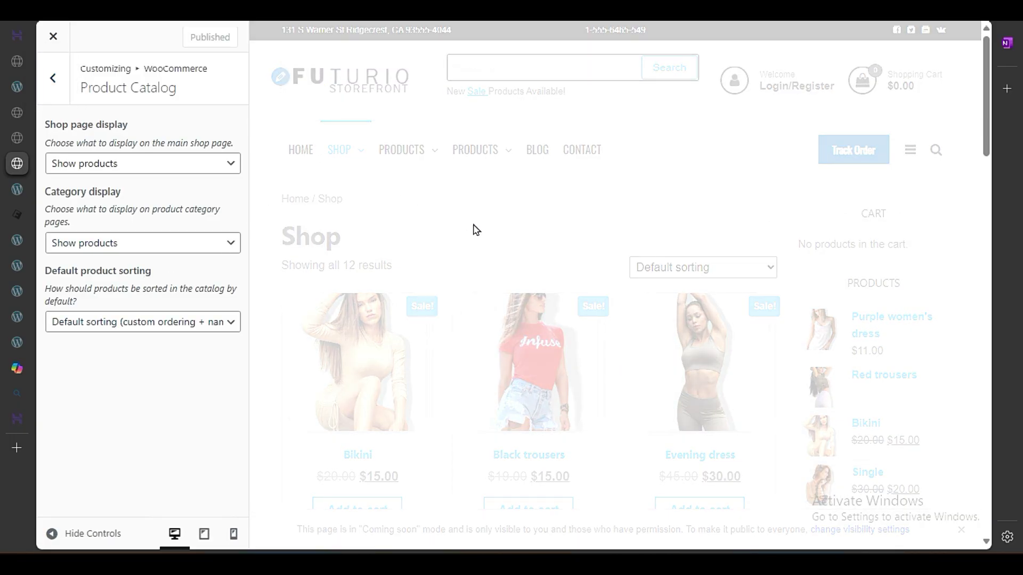
scroll(473, 226, "down", 10)
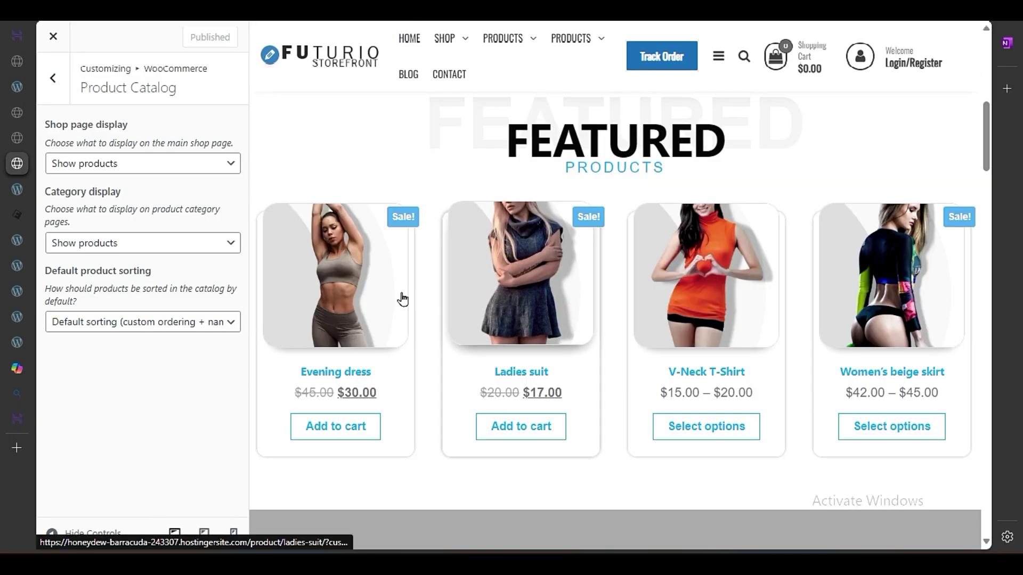
scroll(402, 299, "down", 5)
scroll(464, 321, "down", 3)
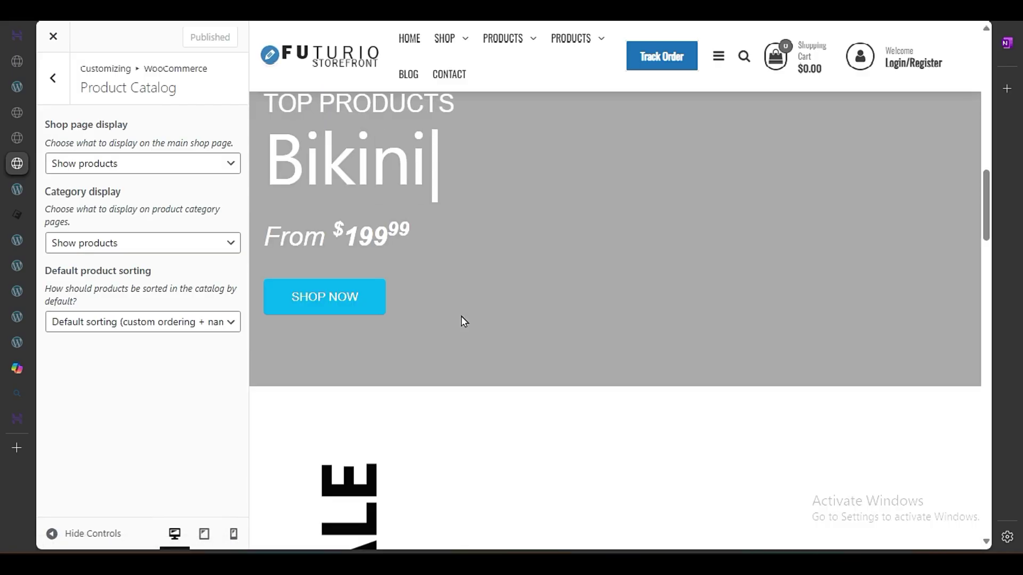
scroll(461, 321, "up", 8)
Step: Open the WooCommerce Product Images settings and view the Hard top product page in the preview
left_click(52, 77)
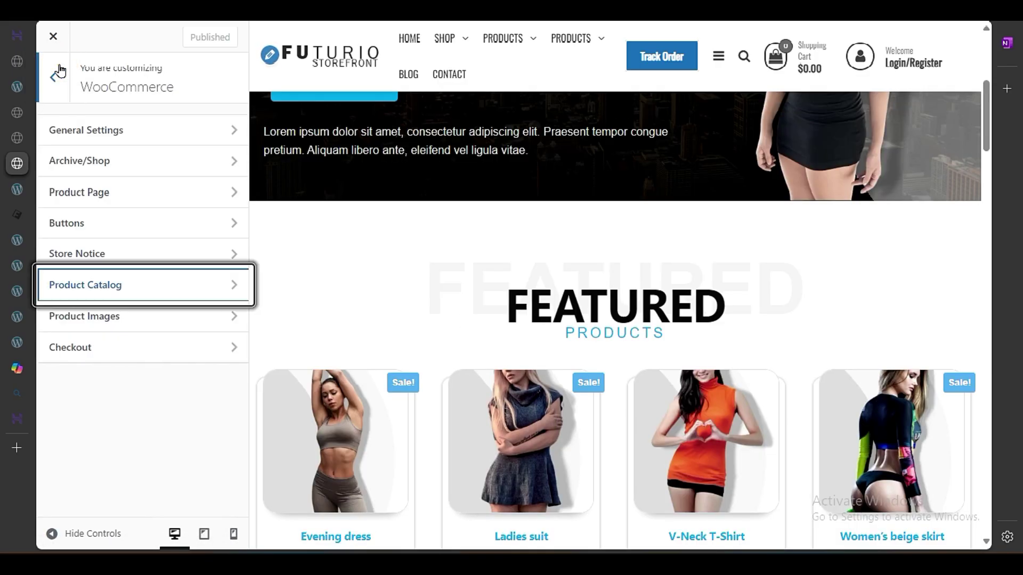
left_click(146, 316)
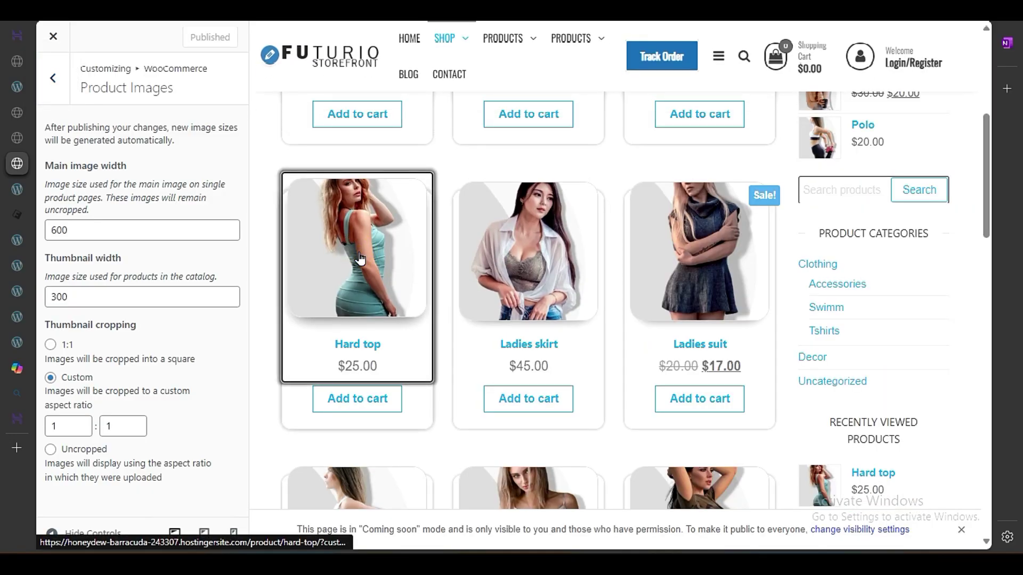
left_click(361, 258)
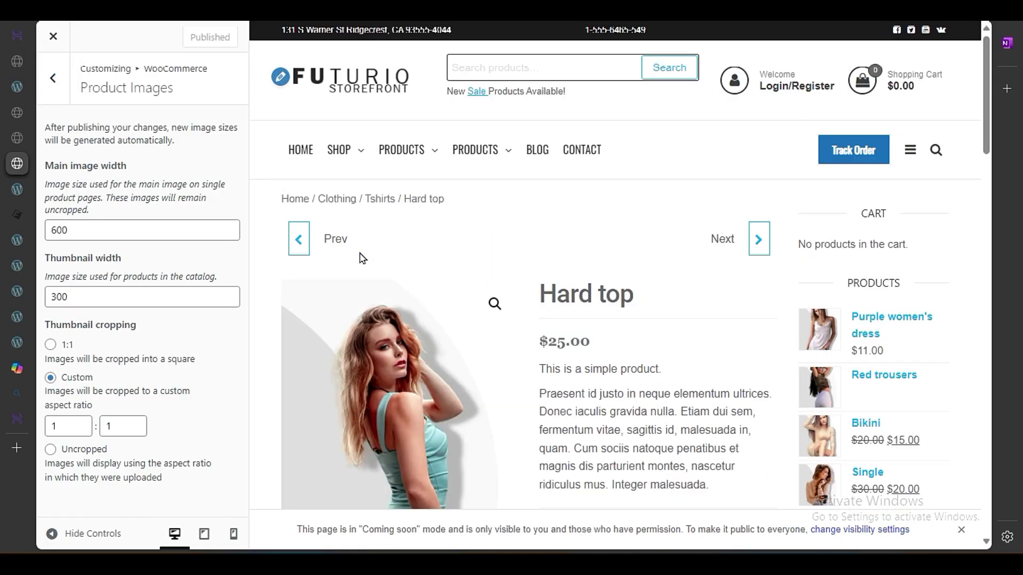
scroll(543, 322, "down", 4)
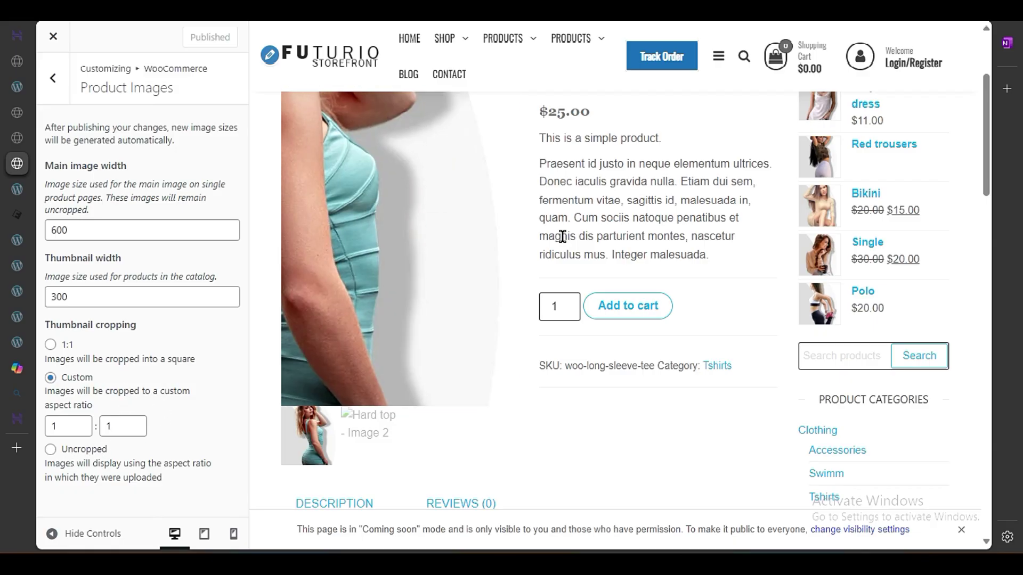
Step: Open the WooCommerce Checkout settings and look through them along with the checkout page in the preview
left_click(55, 85)
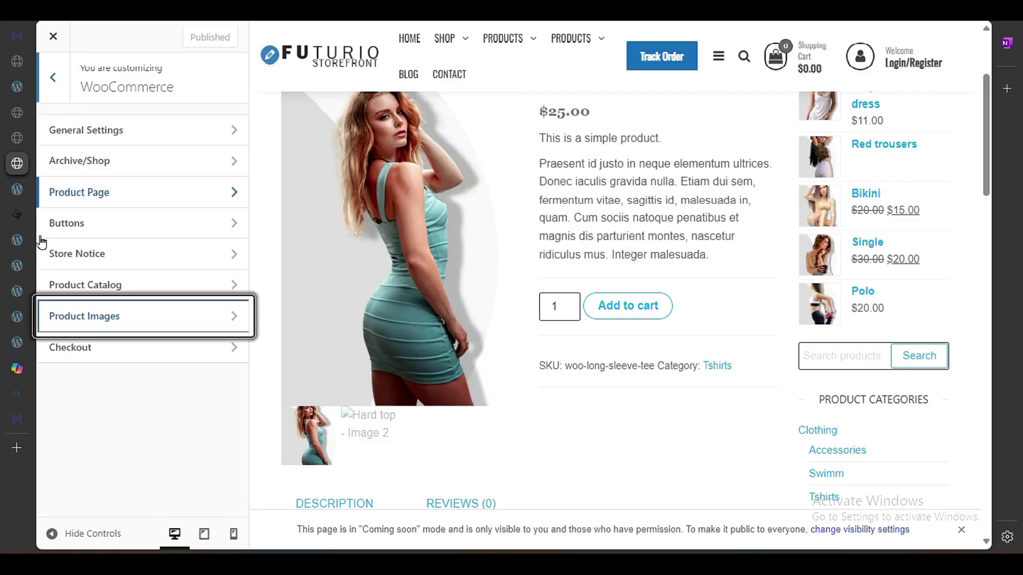
left_click(64, 347)
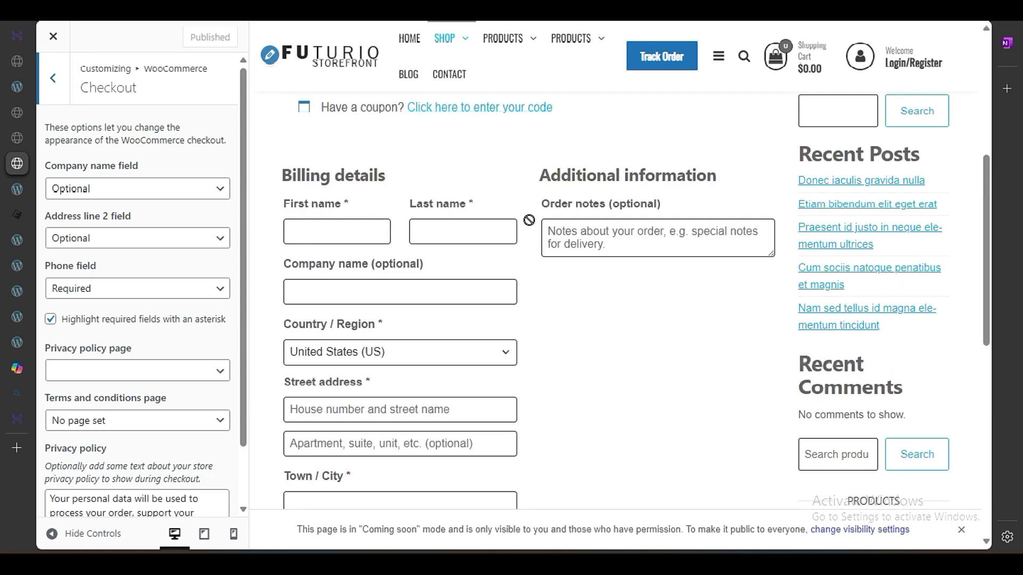
scroll(506, 325, "down", 9)
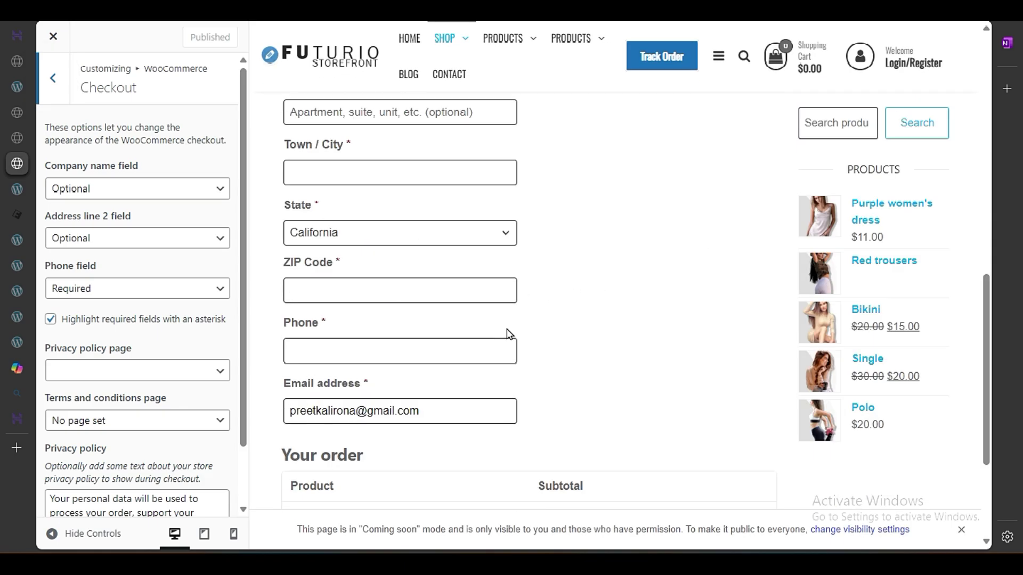
scroll(506, 327, "up", 10)
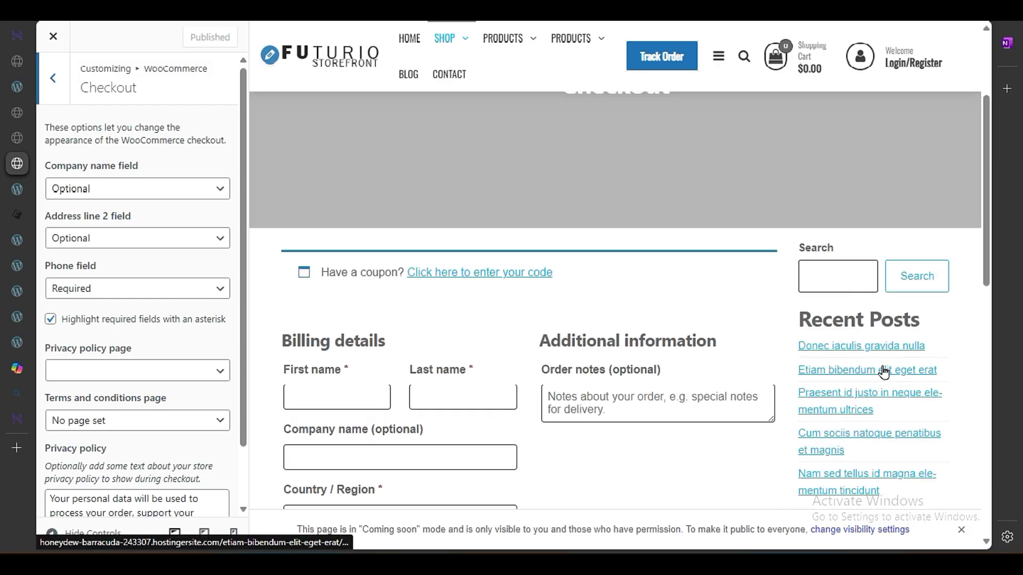
scroll(881, 370, "down", 10)
scroll(875, 379, "up", 7)
scroll(875, 377, "up", 3)
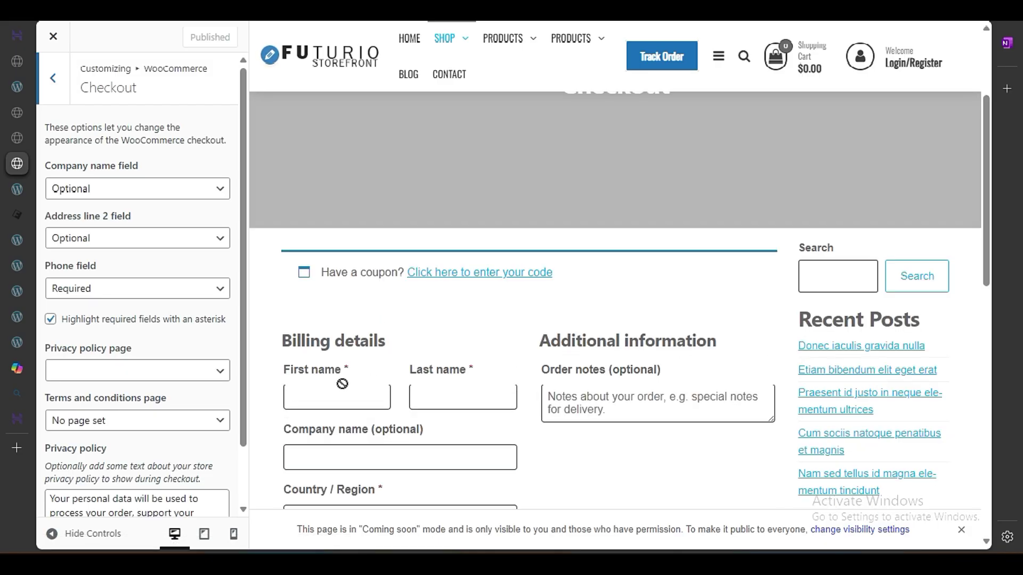
scroll(206, 397, "down", 2)
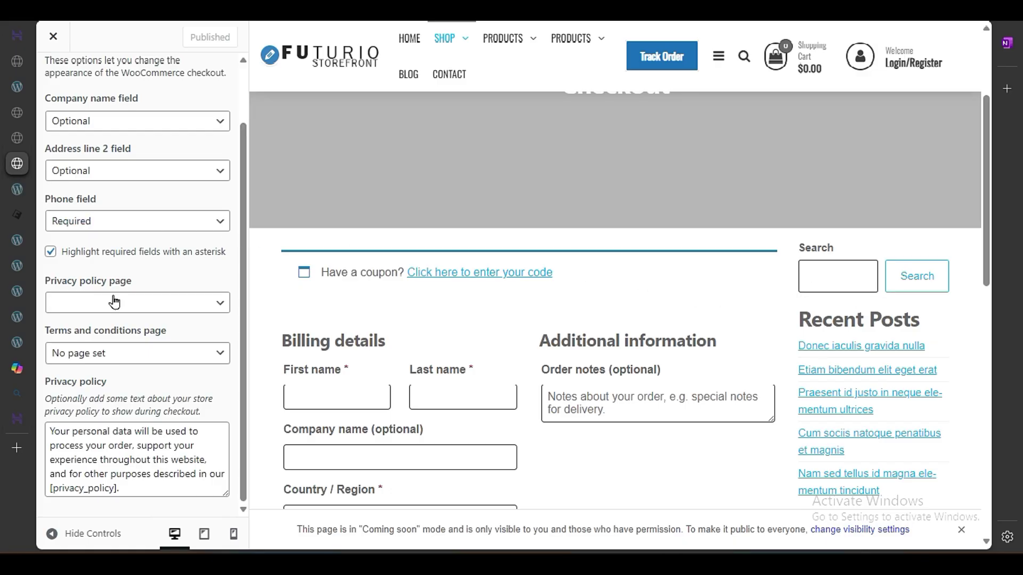
scroll(433, 319, "down", 10)
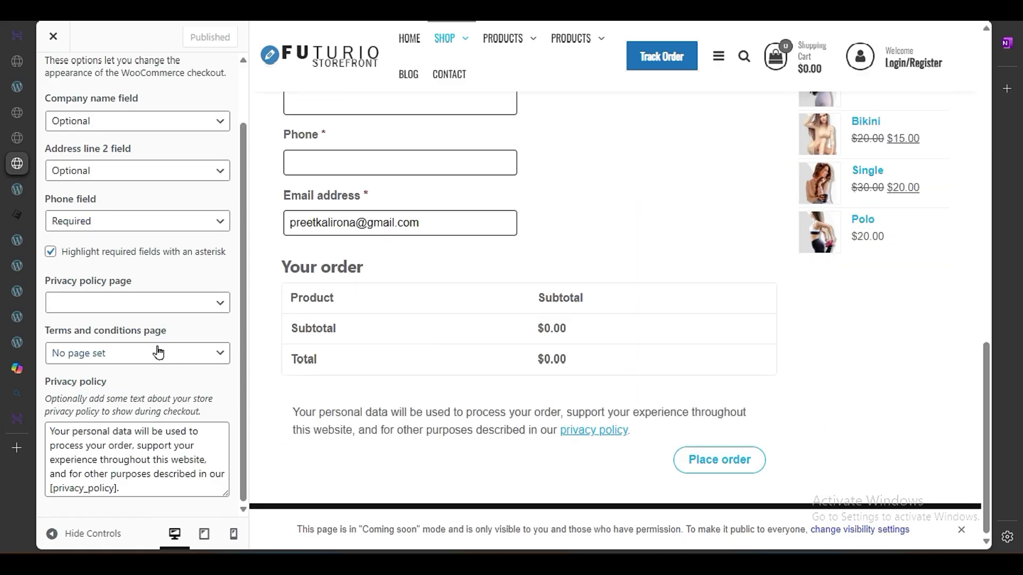
Step: Check the page choices available for the privacy policy page and the terms and conditions page
left_click(140, 304)
left_click(154, 262)
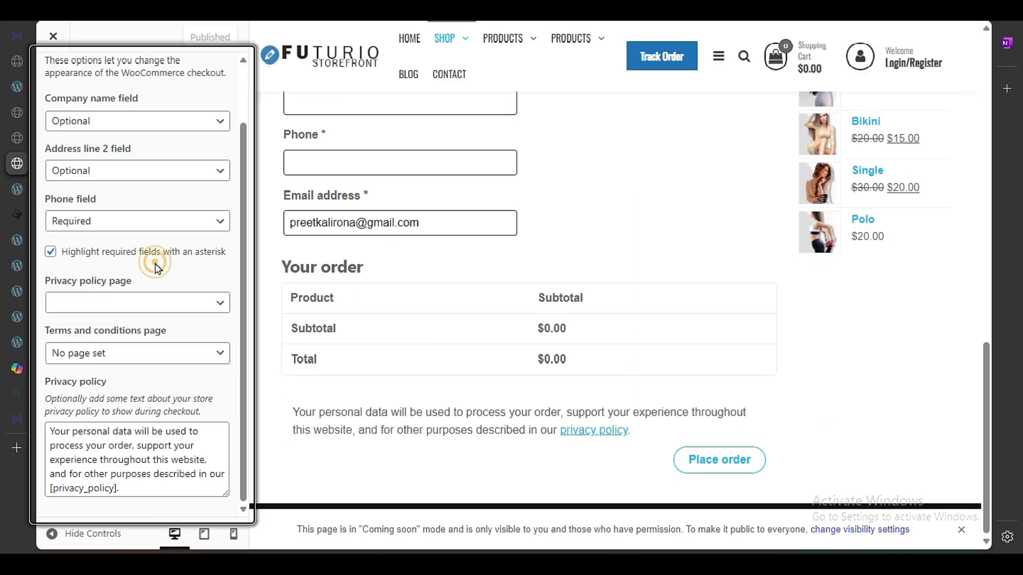
left_click(109, 304)
left_click(109, 304)
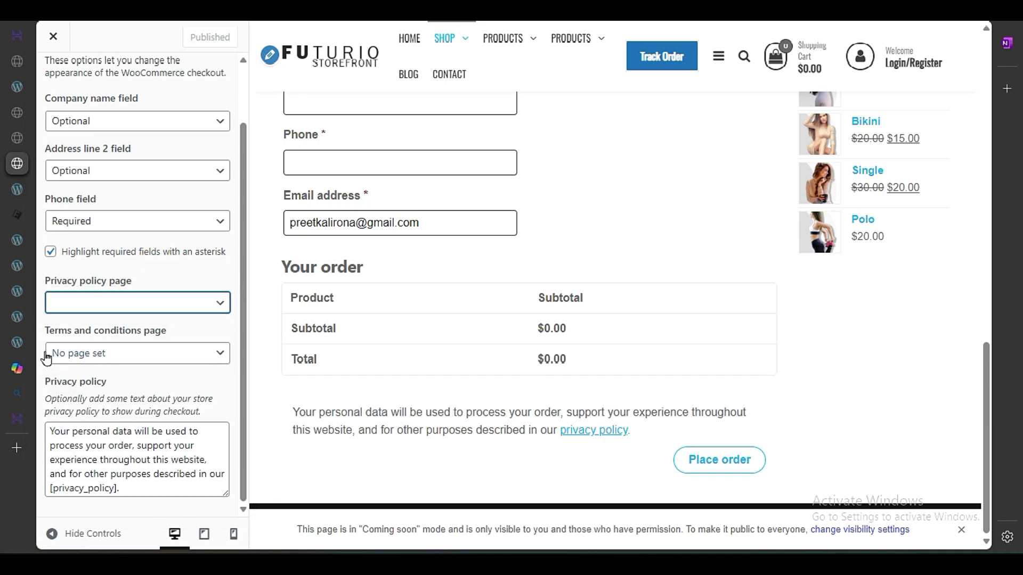
left_click(135, 357)
left_click(136, 359)
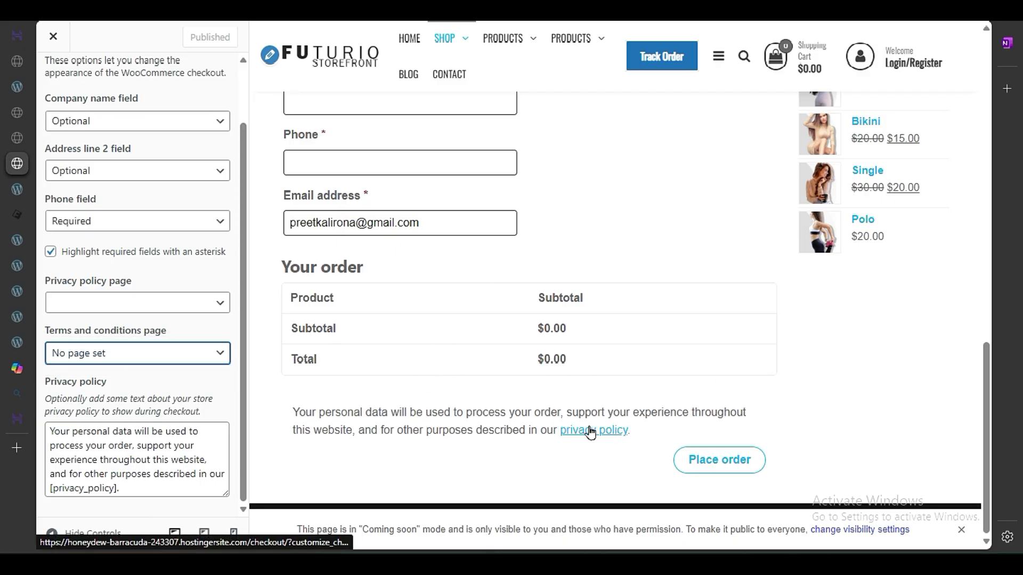
Step: Set the checkout's Company name field to Hidden and publish the change
scroll(149, 380, "up", 2)
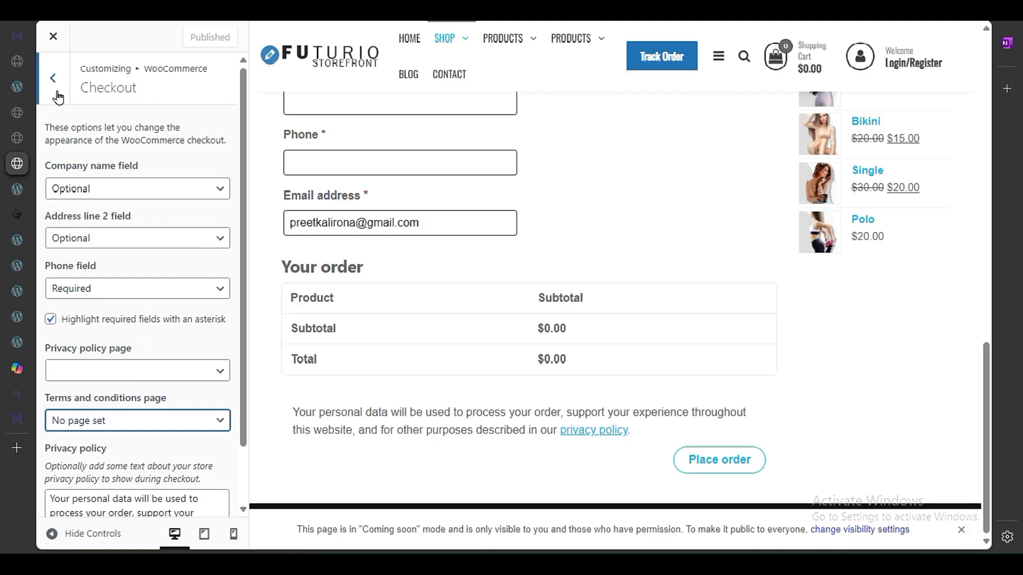
left_click(122, 186)
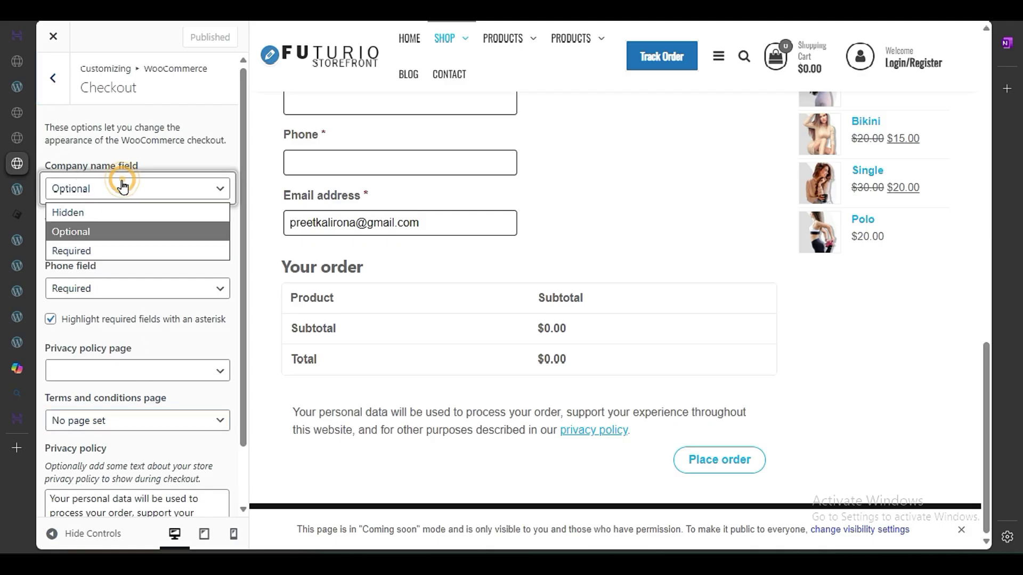
scroll(373, 242, "up", 10)
scroll(373, 246, "down", 3)
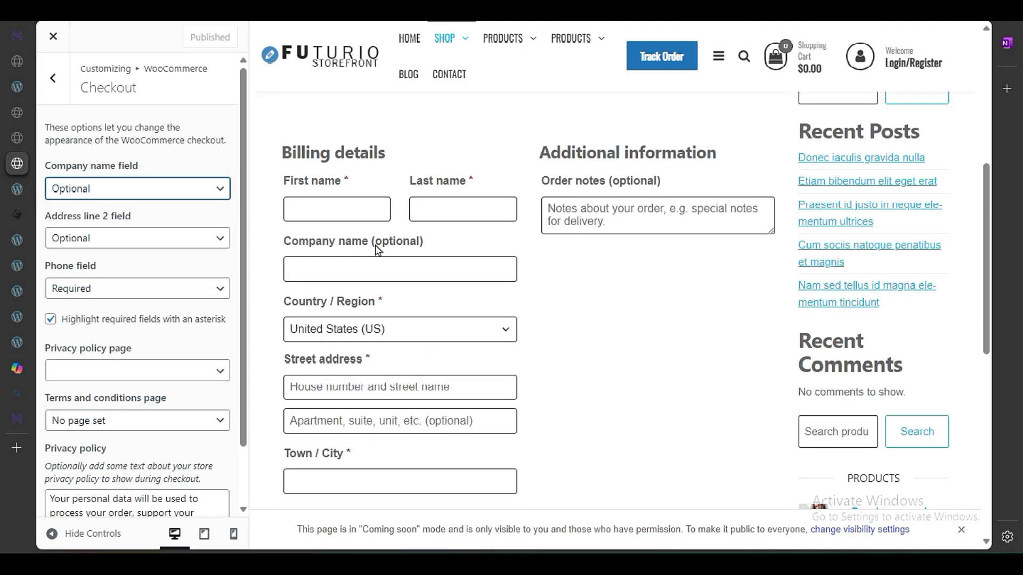
left_click(102, 196)
left_click(112, 218)
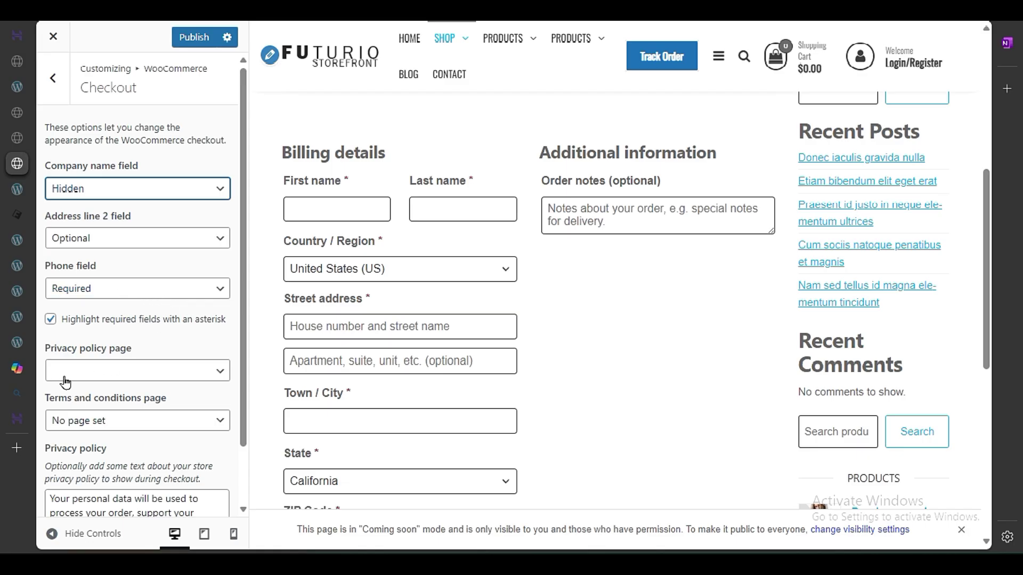
left_click(194, 37)
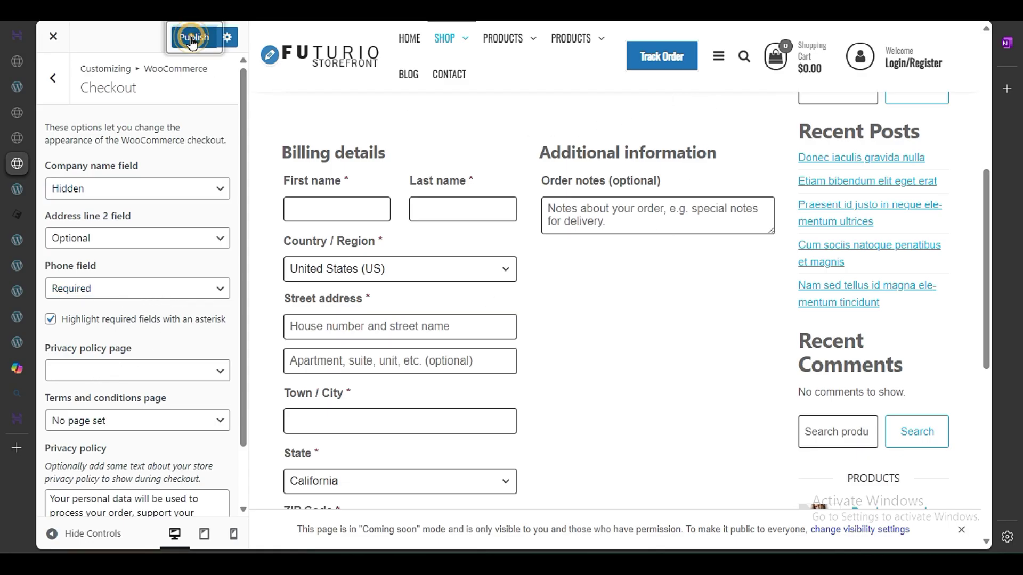
Step: Open the theme's Global Options and look through the storefront's Blog page in the preview
left_click(63, 87)
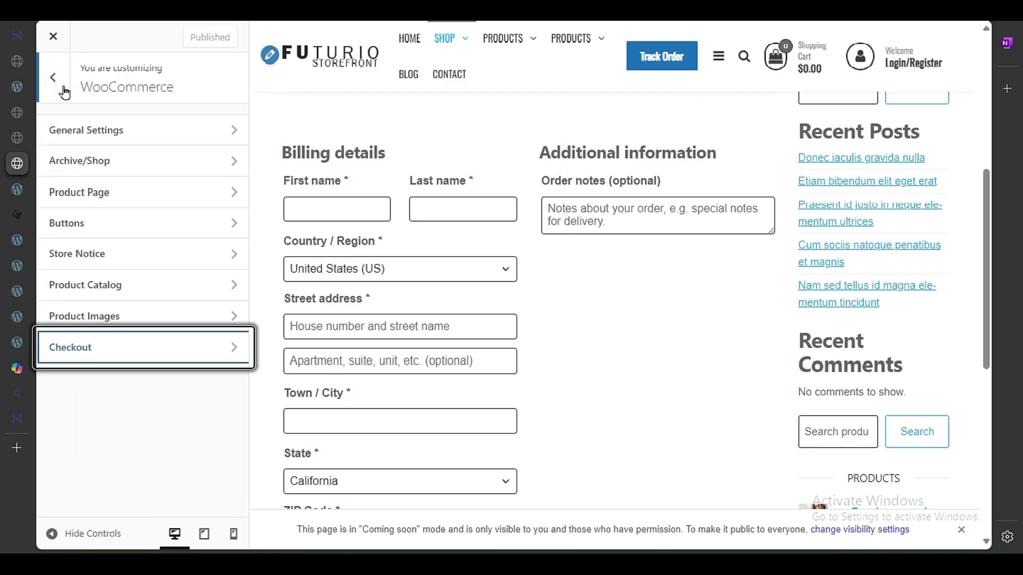
left_click(64, 90)
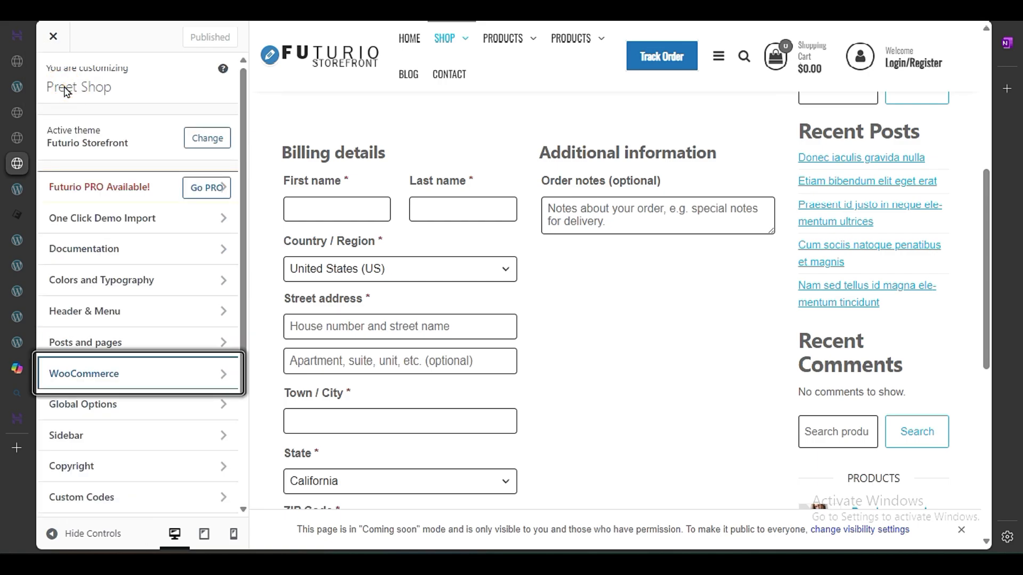
left_click(101, 403)
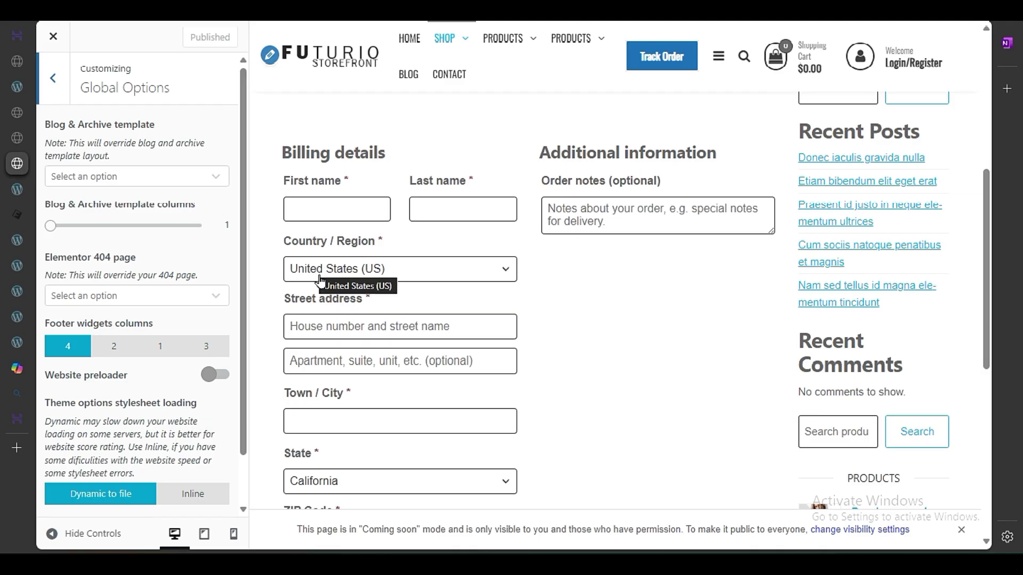
scroll(525, 291, "up", 7)
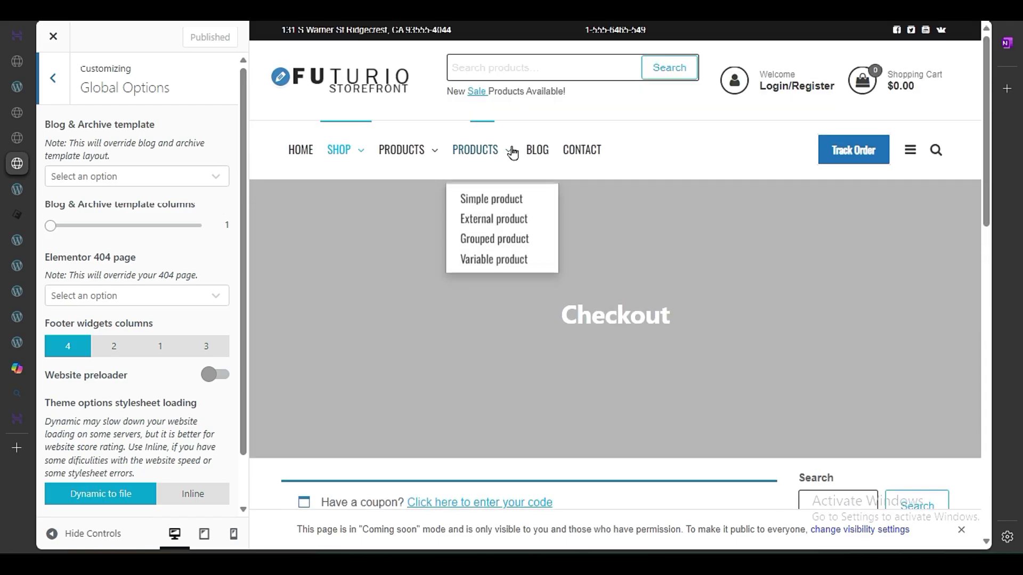
left_click(535, 155)
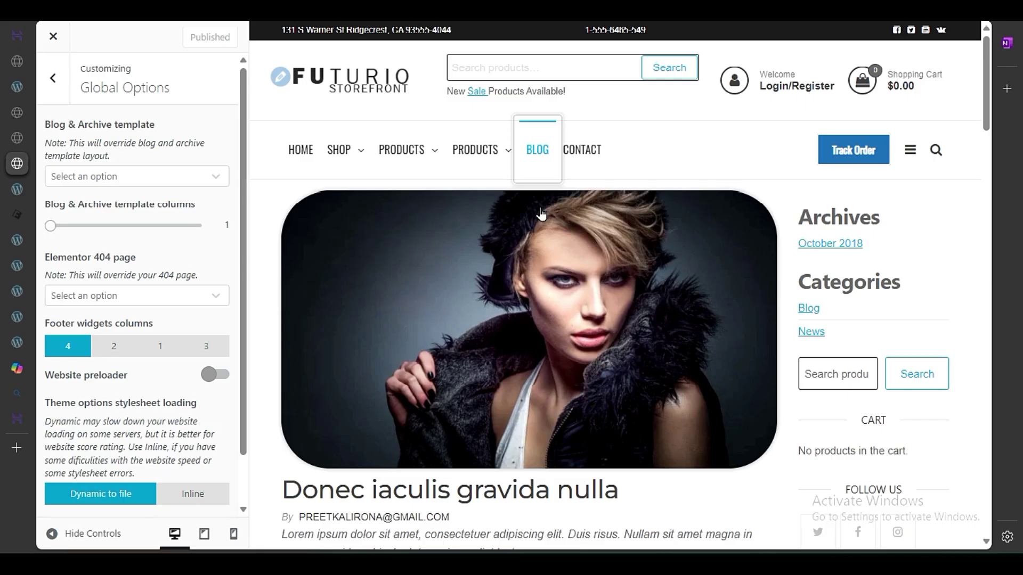
scroll(672, 363, "down", 3)
scroll(422, 427, "down", 4)
scroll(440, 426, "up", 8)
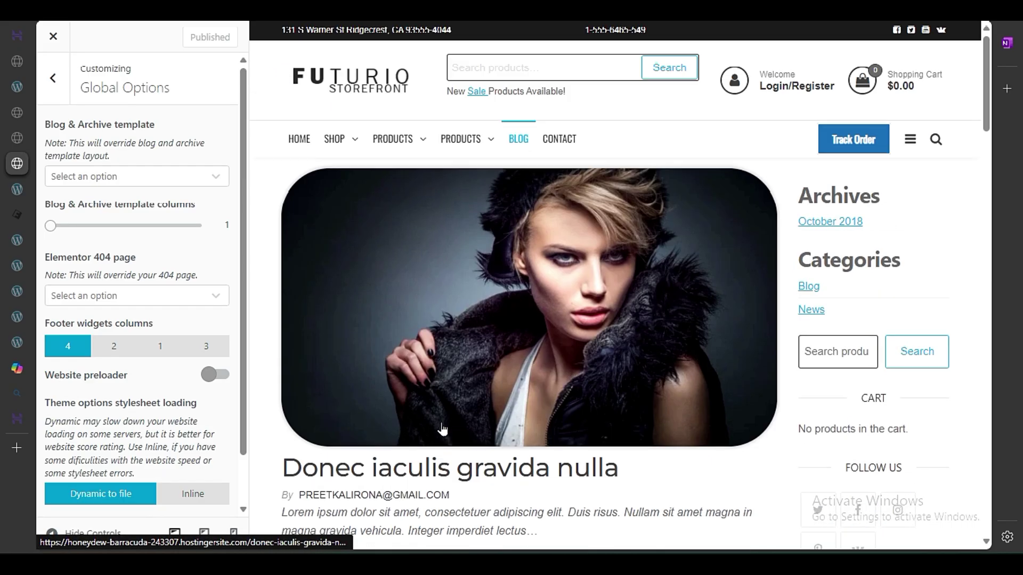
Step: Check the Blog & Archive template and Elementor 404 page choices, and view the blog page's footer in the preview
left_click(122, 176)
left_click(167, 143)
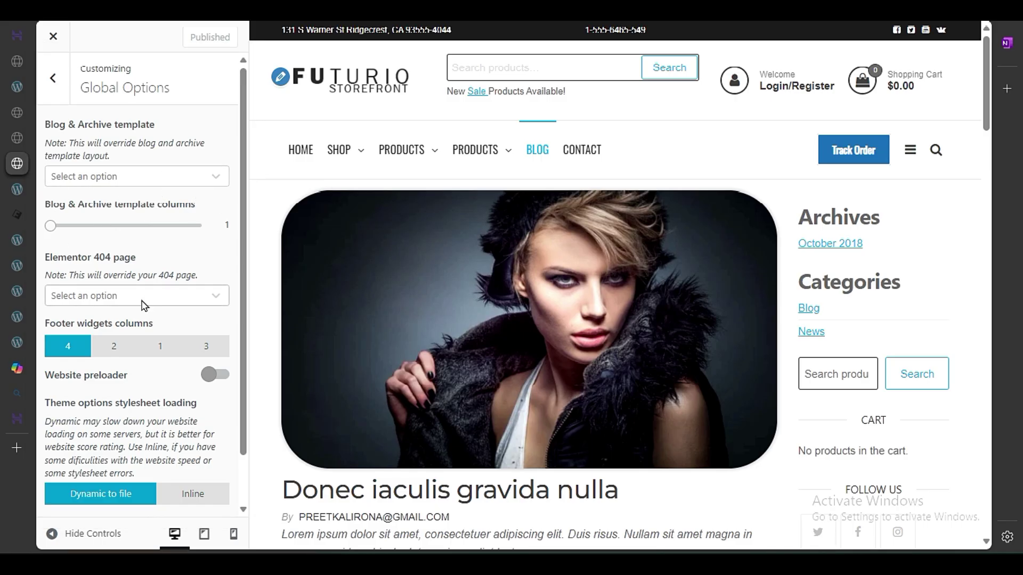
scroll(163, 319, "down", 1)
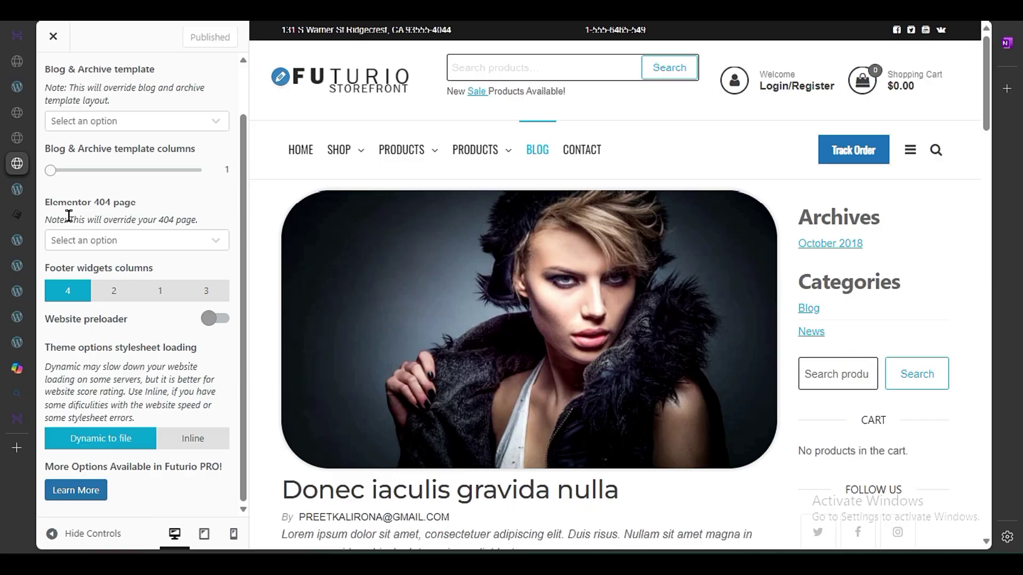
left_click(107, 249)
left_click(123, 204)
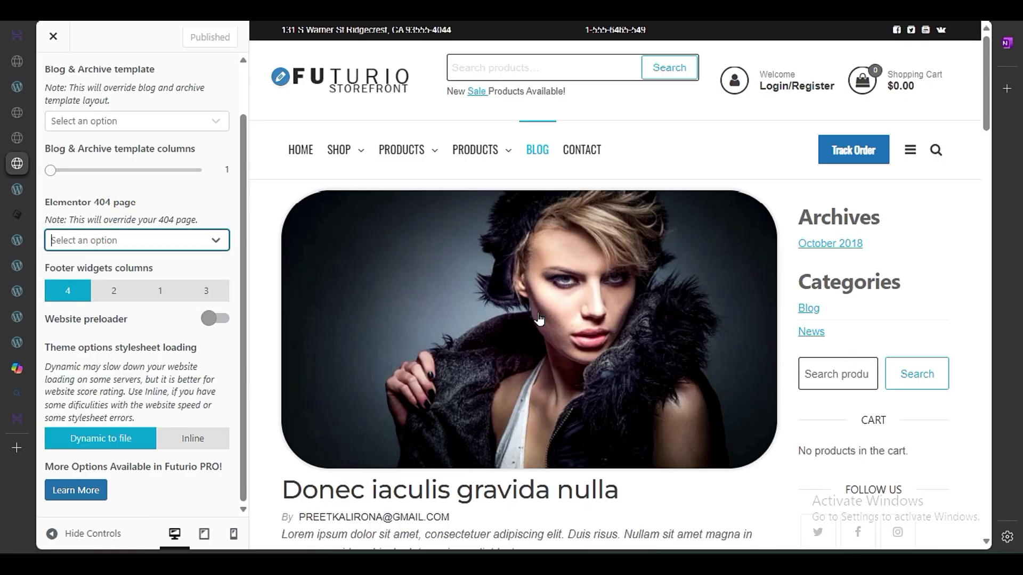
scroll(539, 319, "down", 10)
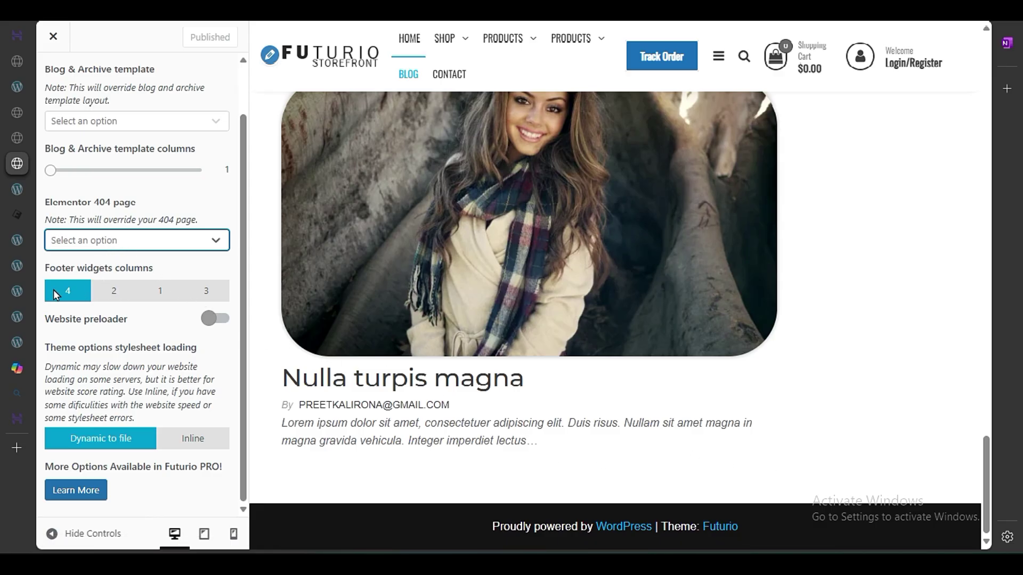
Step: Try the website preloader on the Blog and Contact pages, disable it again and publish
left_click(221, 320)
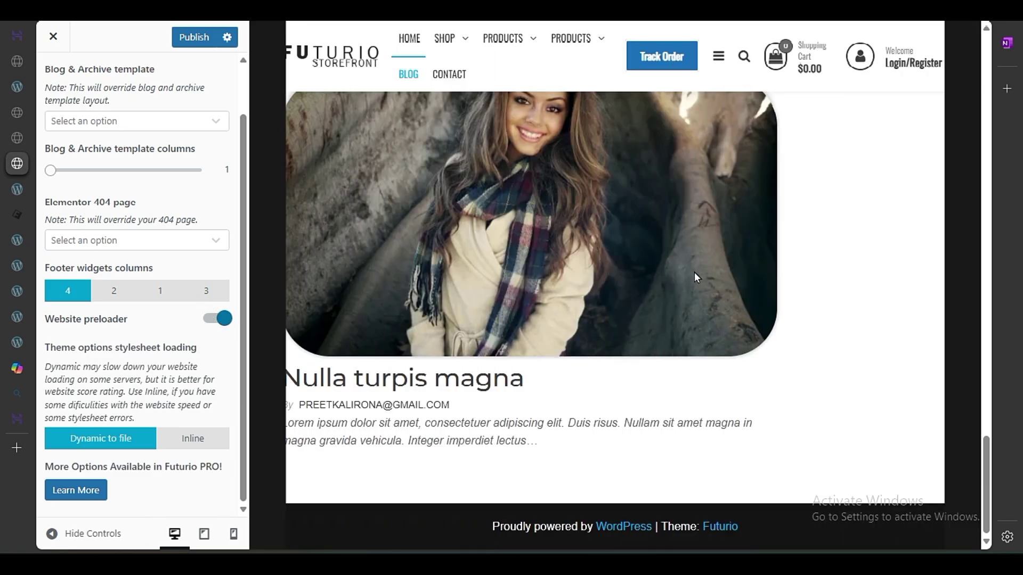
scroll(469, 229, "down", 5)
scroll(470, 230, "up", 5)
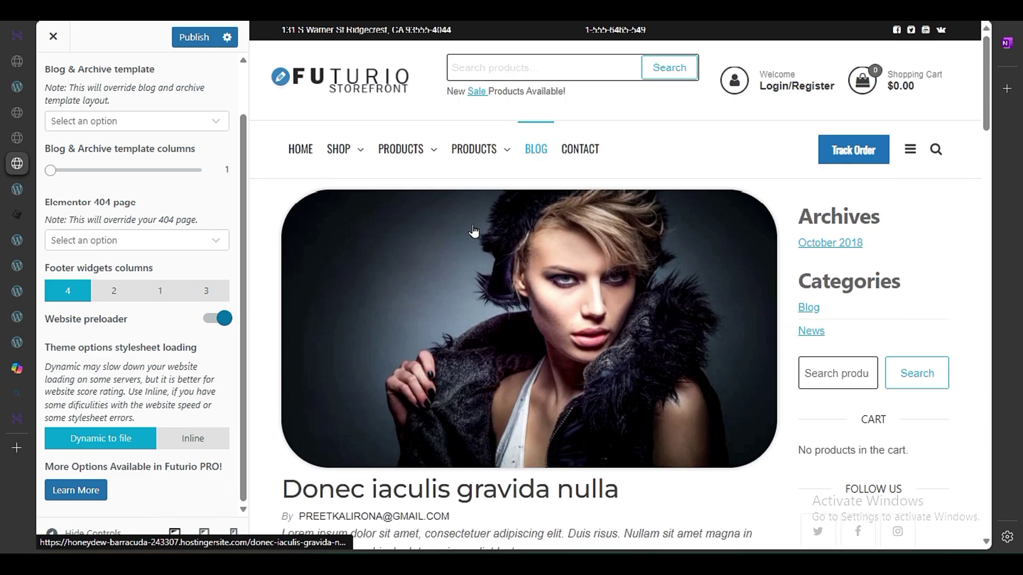
left_click(582, 149)
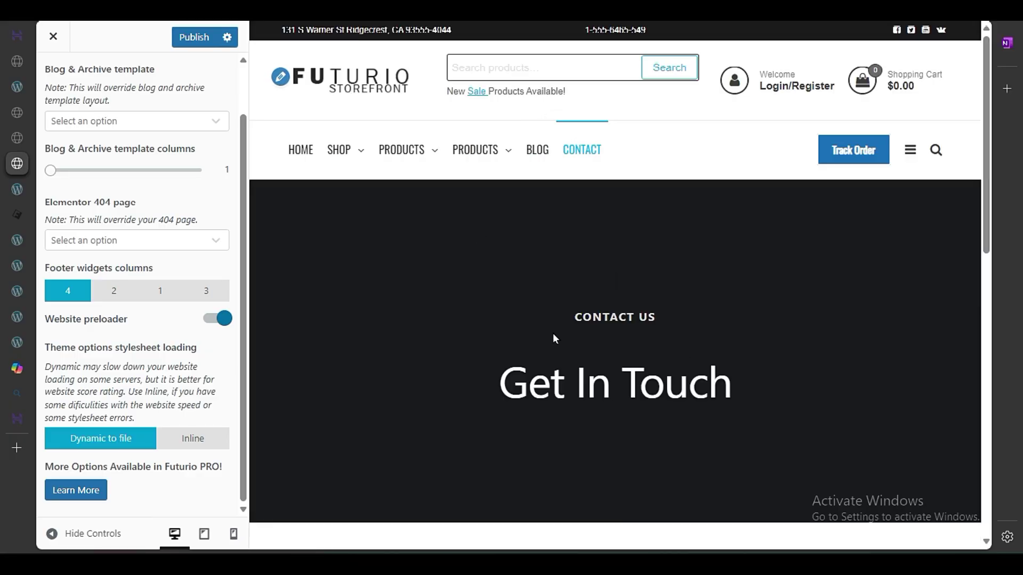
left_click(537, 150)
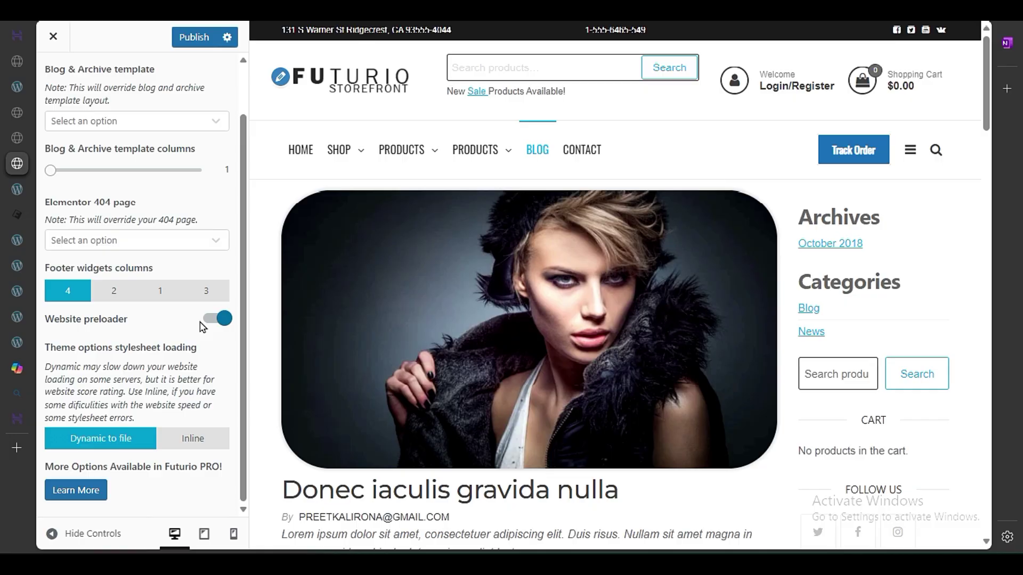
left_click(218, 321)
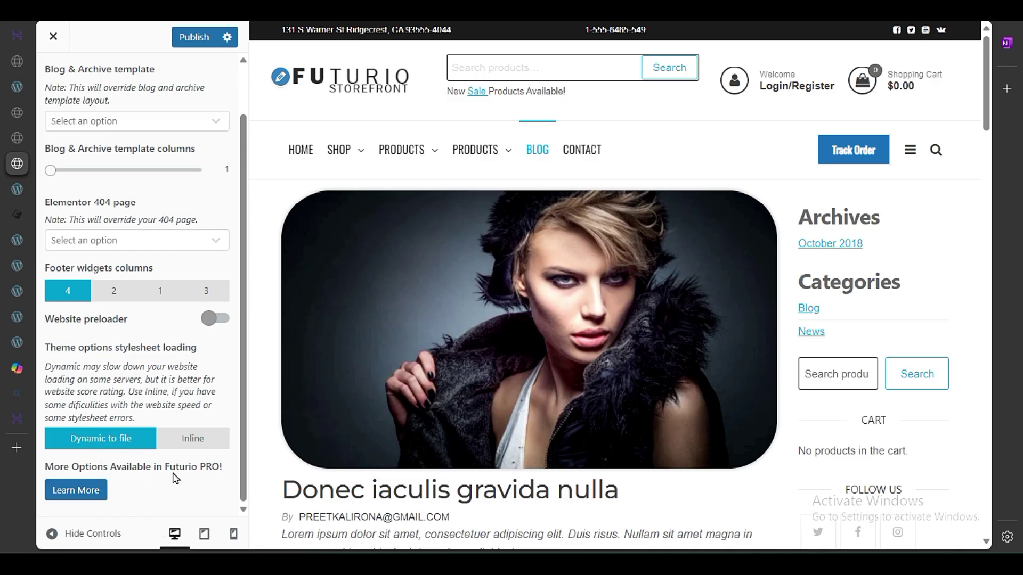
scroll(192, 362, "up", 2)
left_click(194, 36)
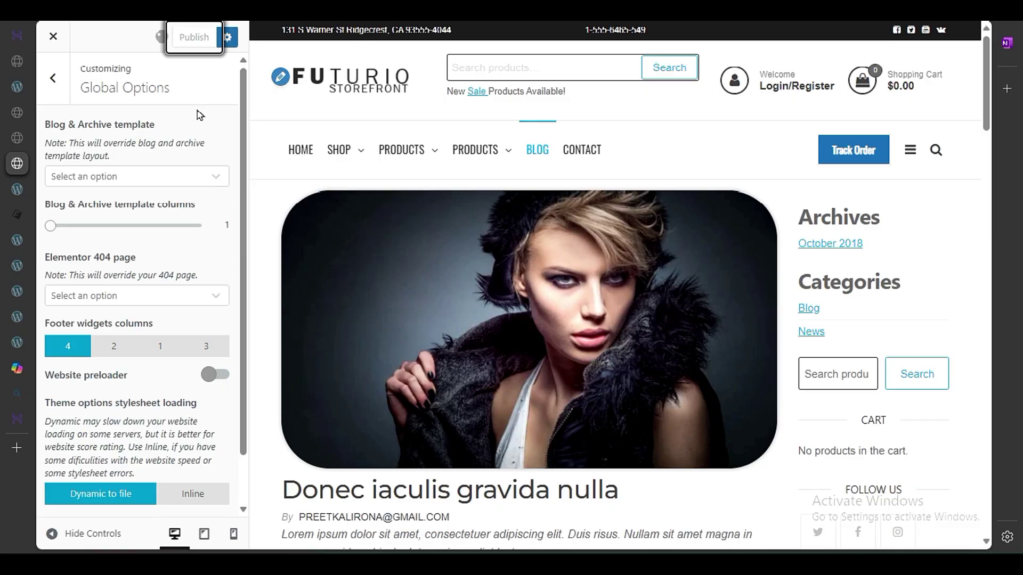
Step: In the Sidebar settings, try the Left sidebar position, return it to Right and set the sidebar size to Wide
left_click(68, 97)
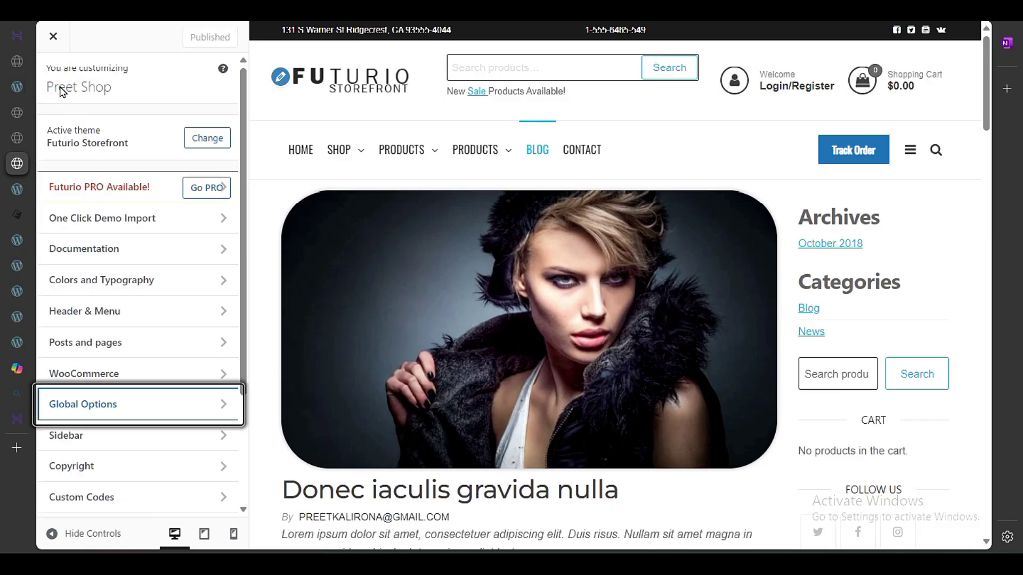
left_click(98, 443)
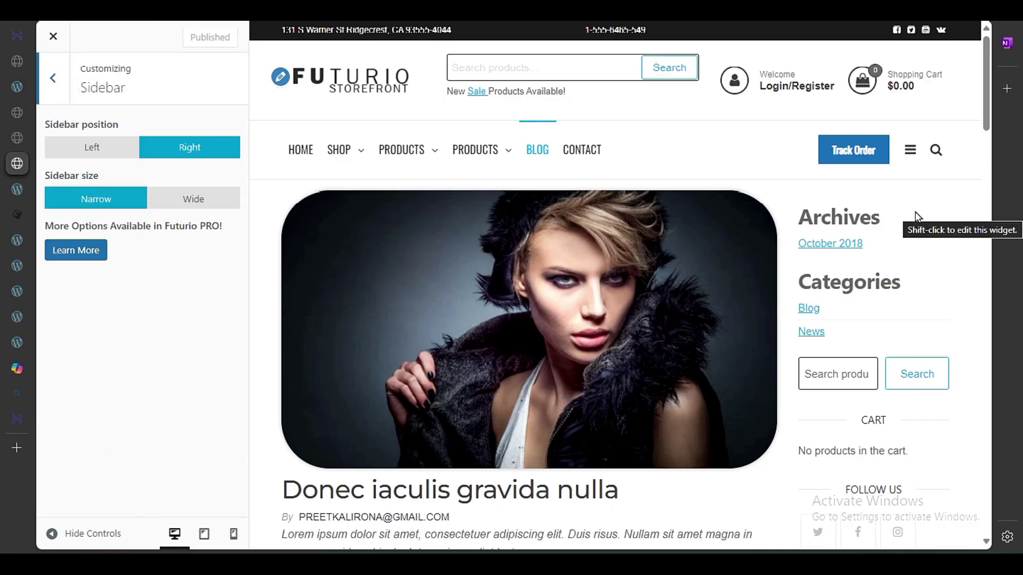
left_click(64, 147)
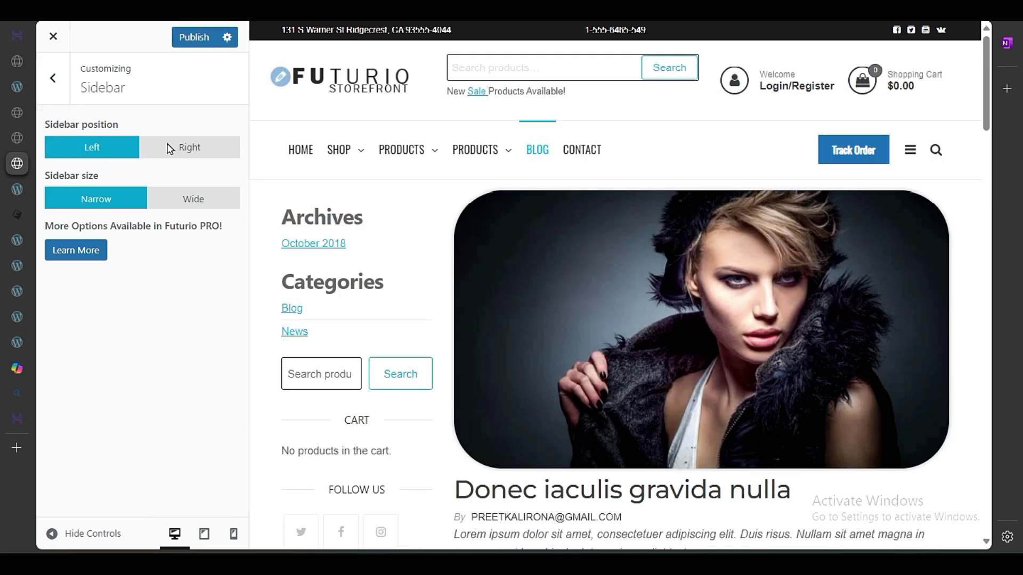
left_click(168, 147)
left_click(176, 206)
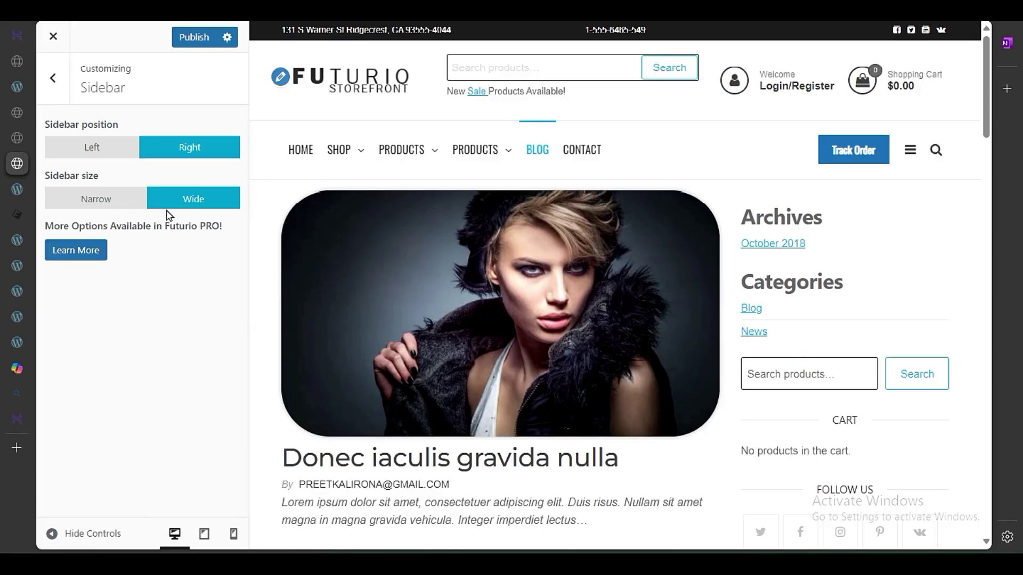
Step: Set the sidebar size to Narrow and check the blog page in the preview
left_click(103, 199)
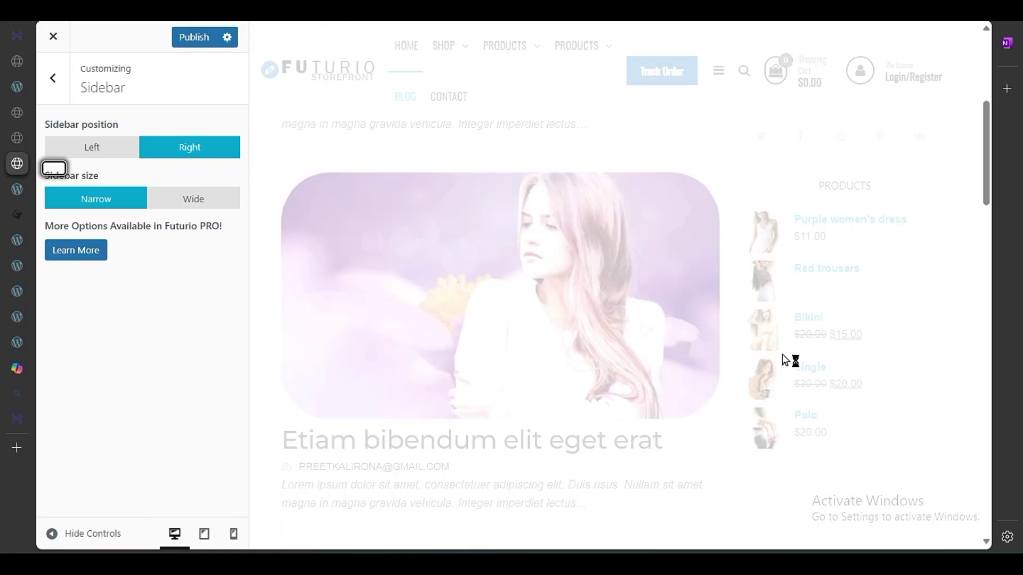
scroll(361, 366, "up", 10)
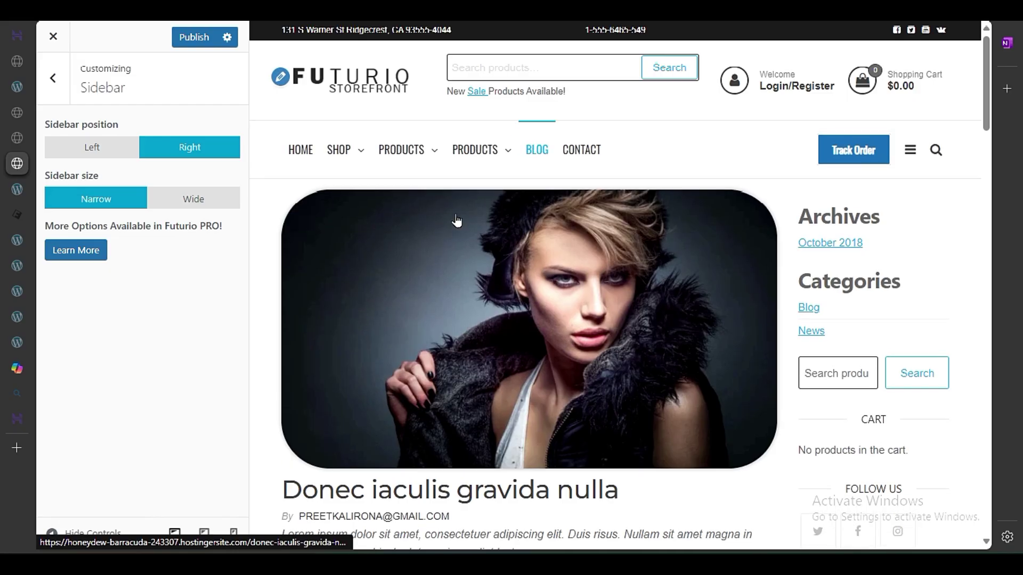
left_click(54, 79)
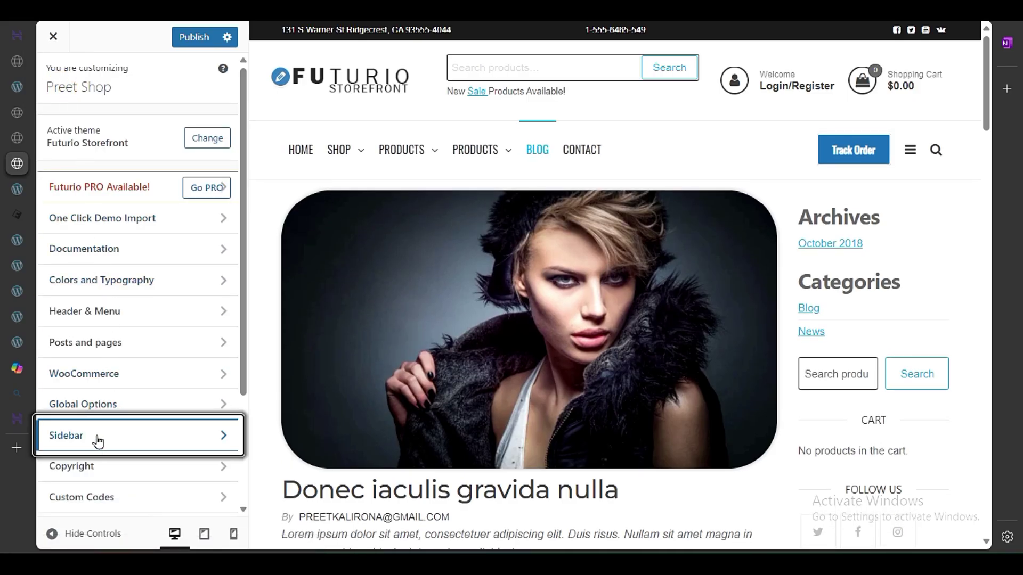
Step: In the Copyright settings, replace the footer credits with the sample text "ggggggggggggggg" and check it in the preview's footer
left_click(99, 466)
scroll(626, 331, "down", 10)
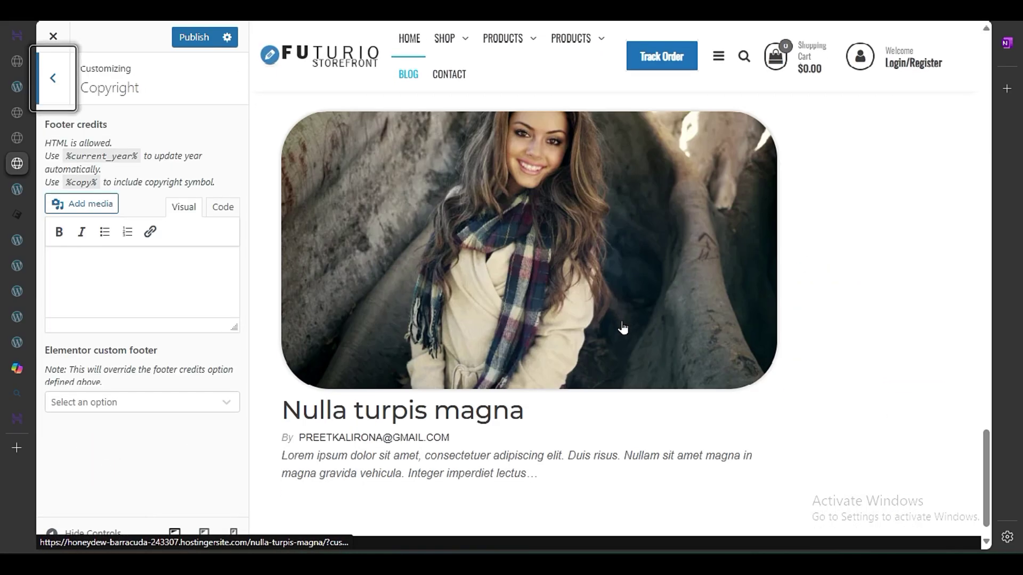
left_click(135, 272)
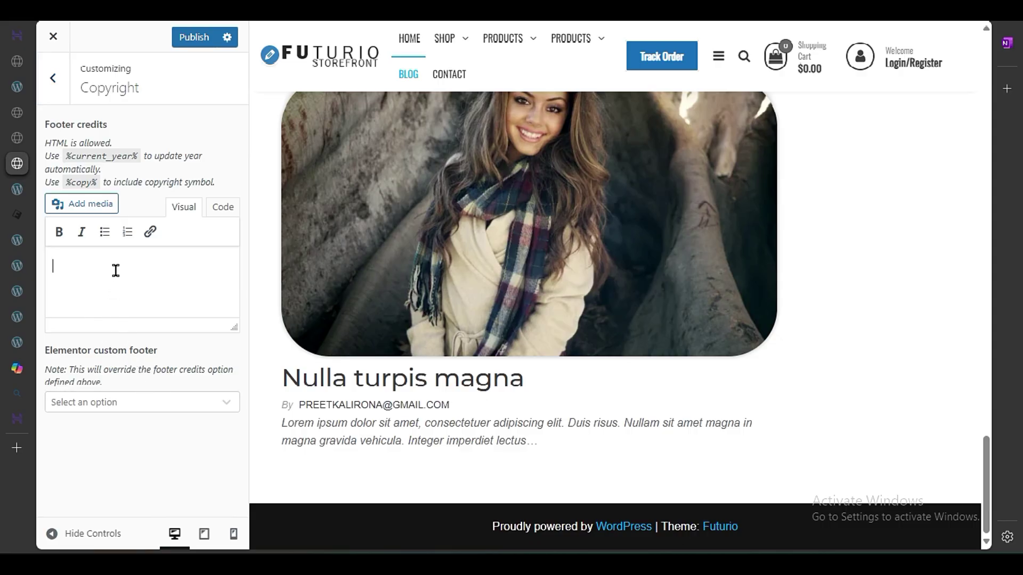
type("ggggggggggggggg")
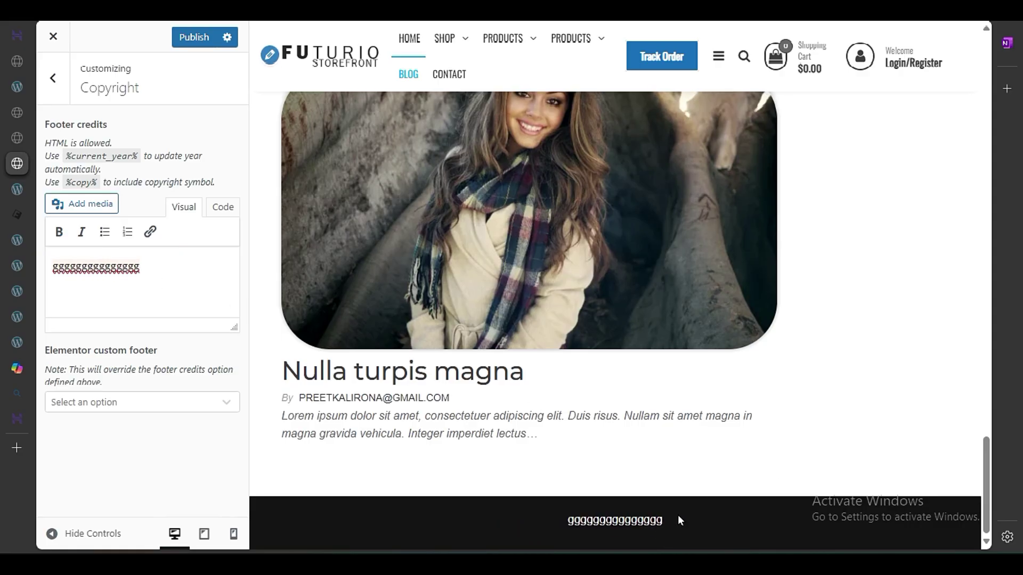
left_click_drag(677, 519, 556, 532)
left_click(556, 529)
double_click(631, 520)
left_click(579, 520)
left_click_drag(167, 267, 46, 267)
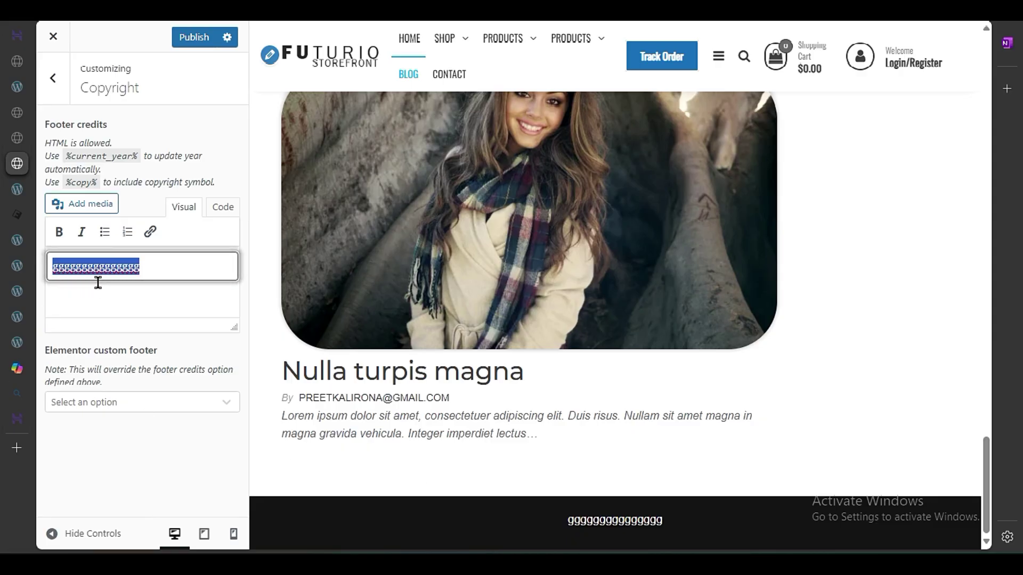
left_click(53, 78)
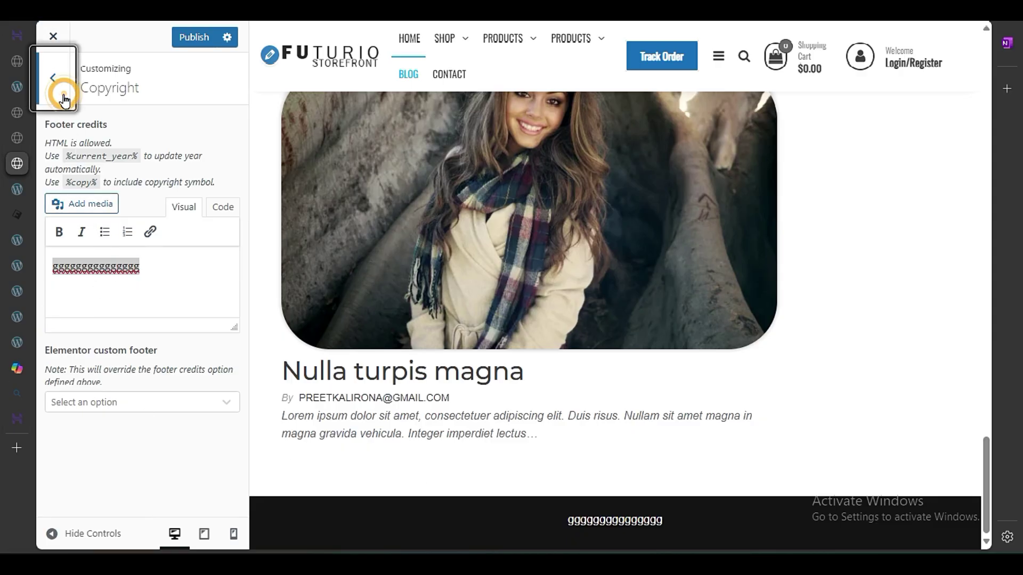
Step: Review the Custom Codes fields for adding code to the HEAD and the footer, leaving them empty
scroll(146, 404, "down", 3)
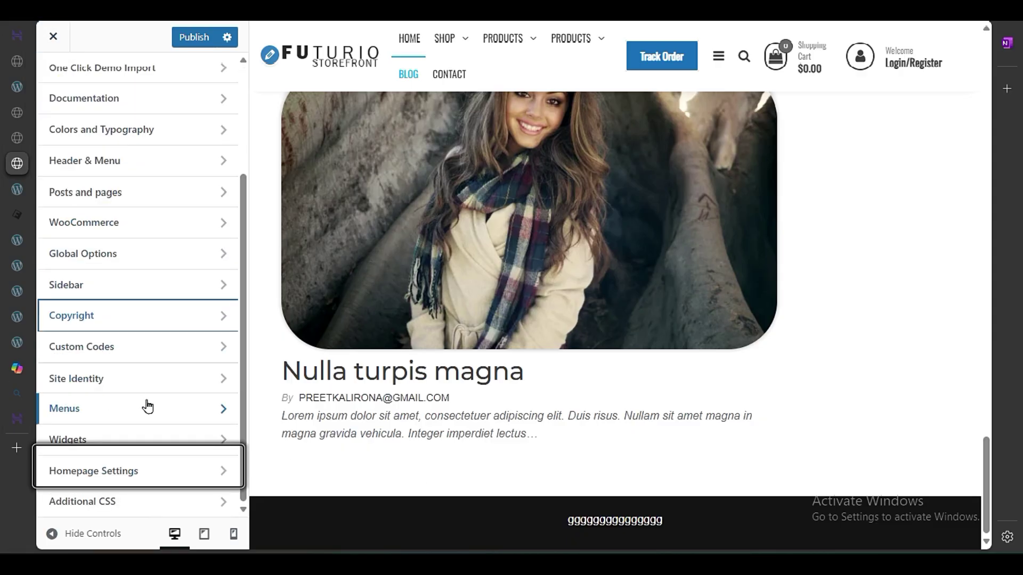
left_click(137, 355)
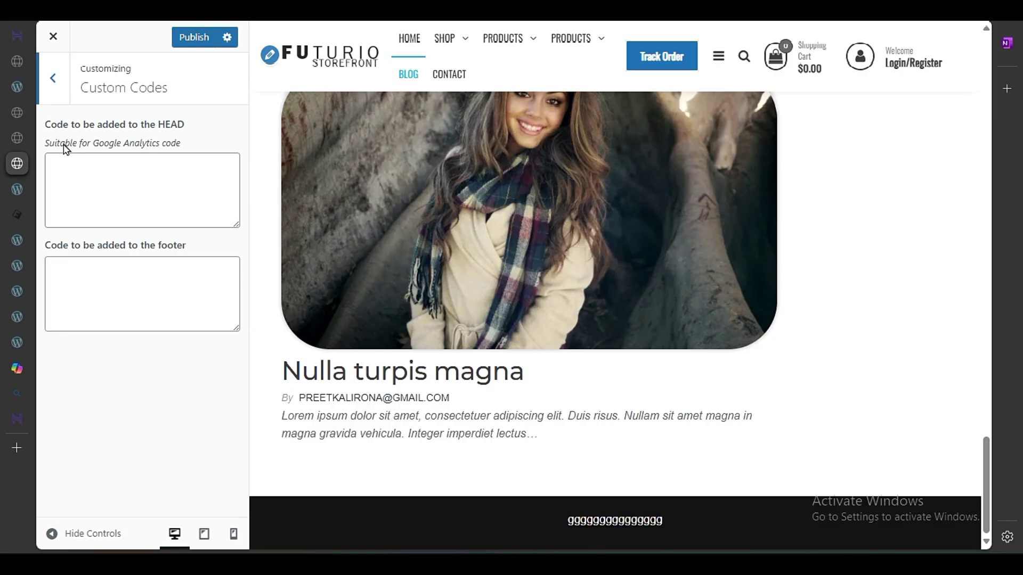
left_click_drag(80, 143, 182, 147)
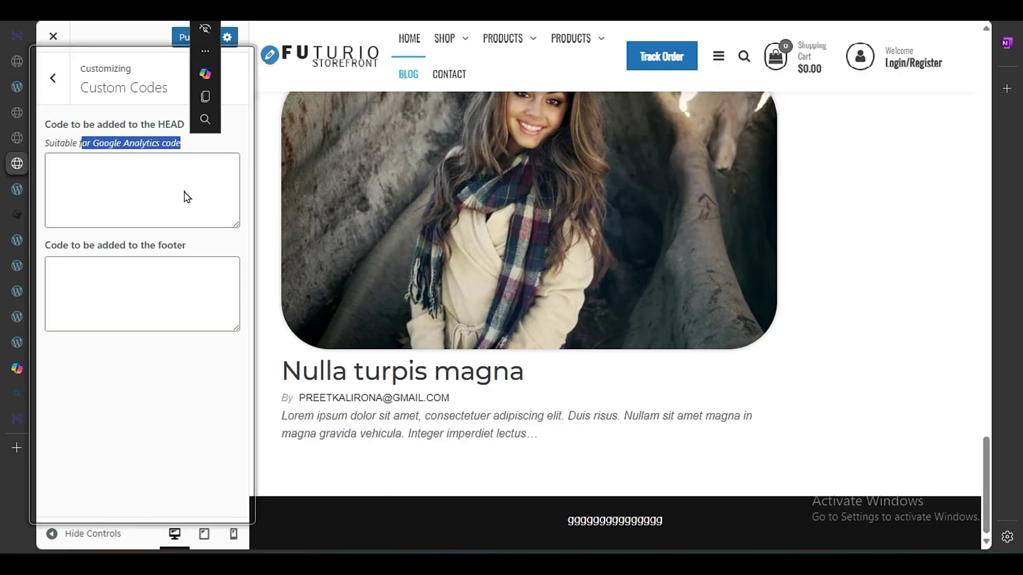
left_click(180, 190)
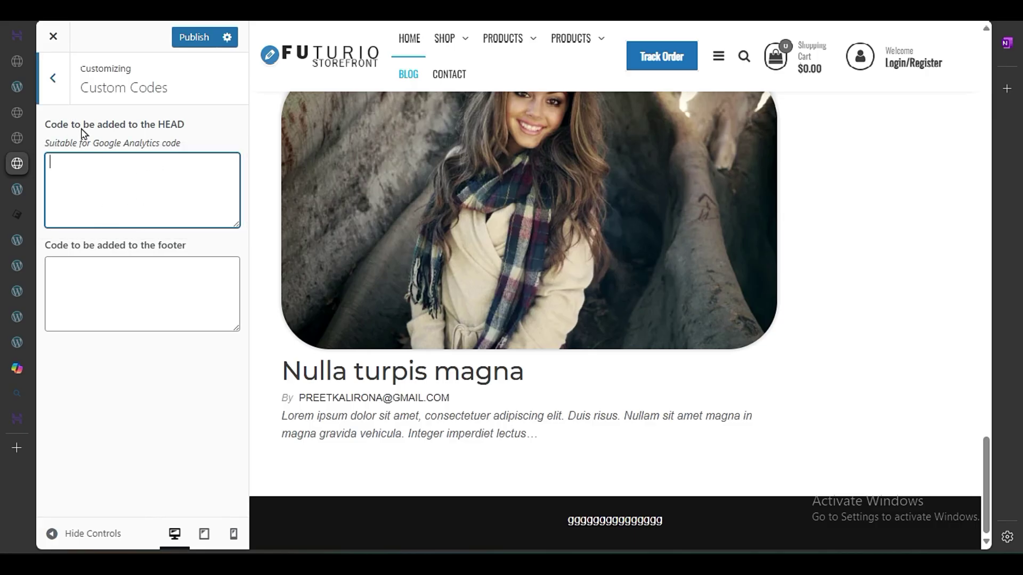
left_click_drag(202, 125, 168, 128)
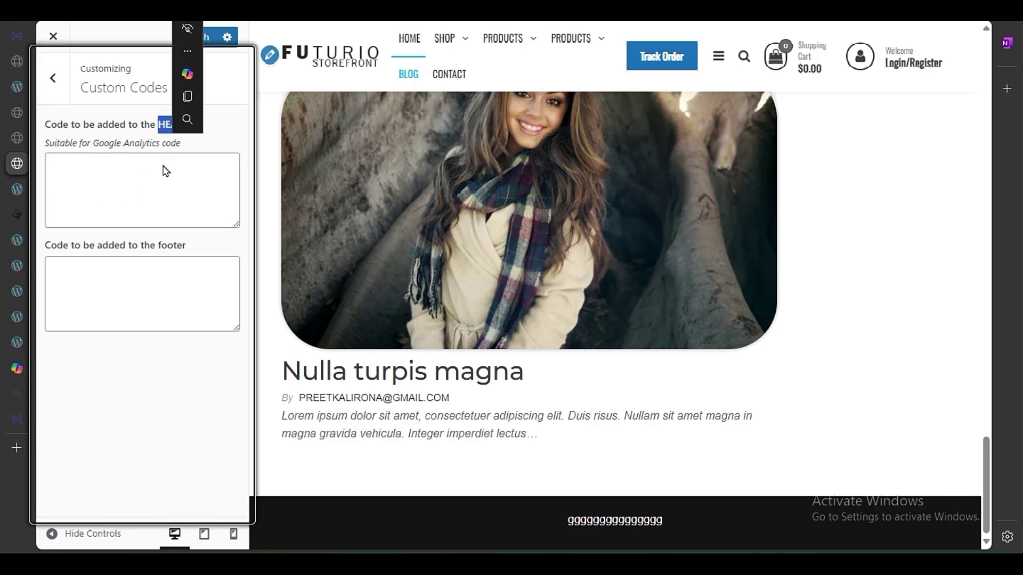
left_click(147, 183)
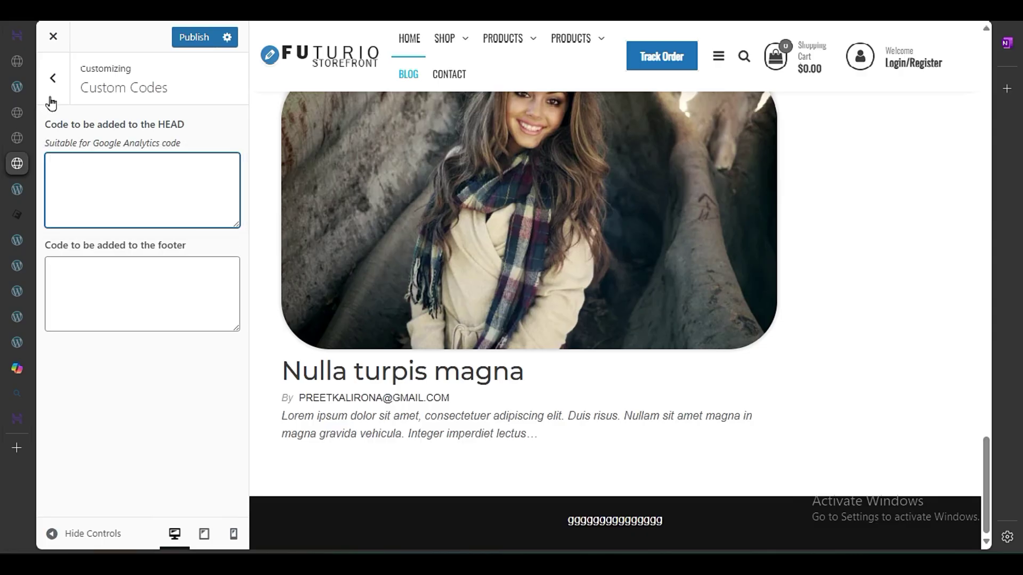
left_click(52, 78)
Step: In Site Identity, look through the media library and file upload options for changing the logo, without selecting an image
scroll(144, 386, "down", 3)
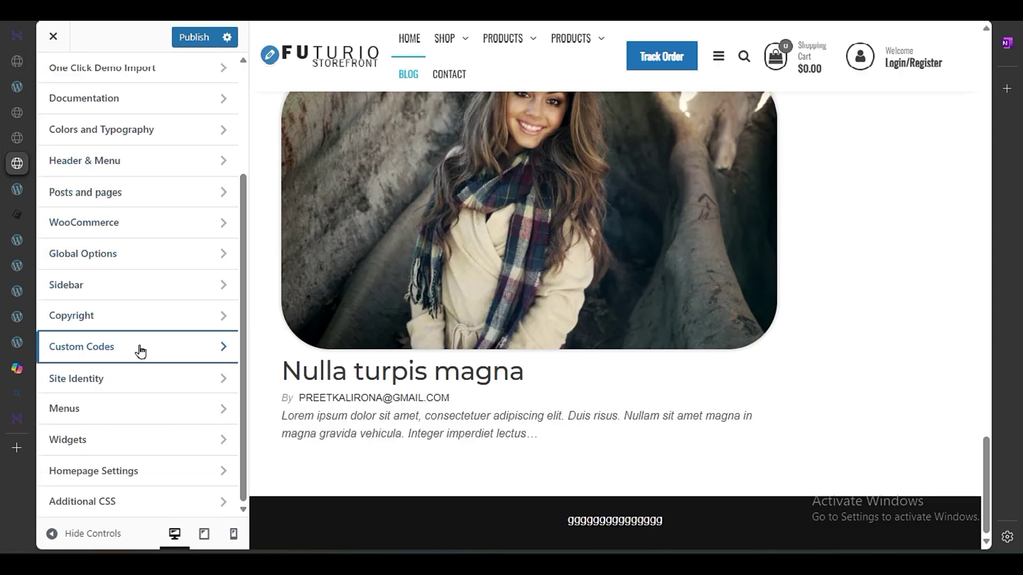
left_click(152, 382)
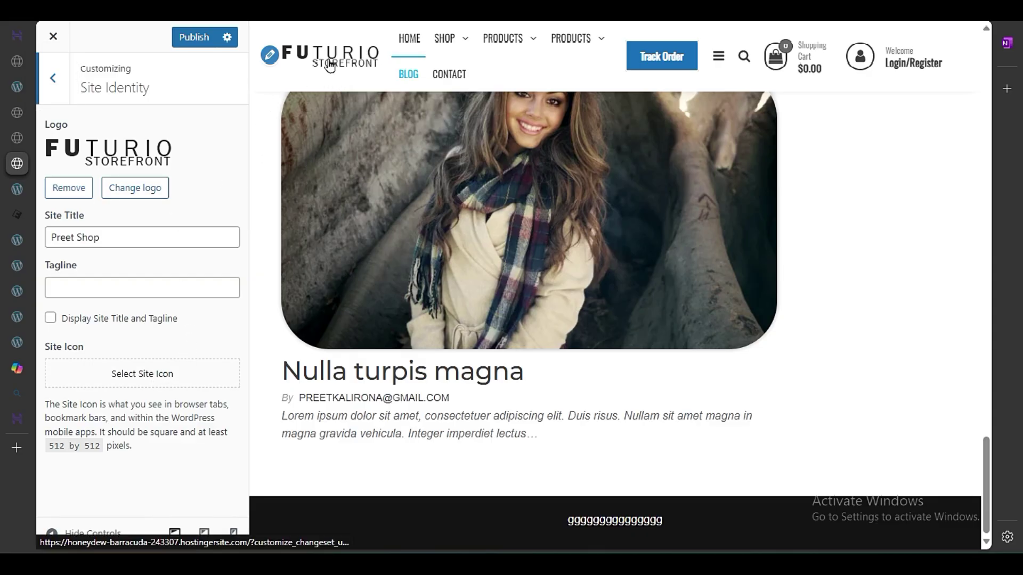
left_click(124, 190)
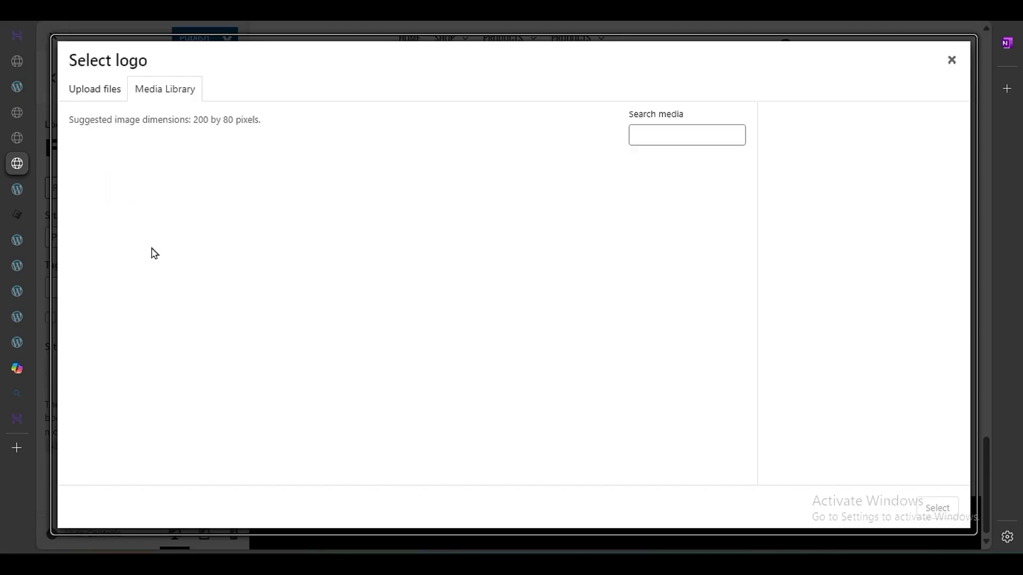
scroll(438, 314, "down", 5)
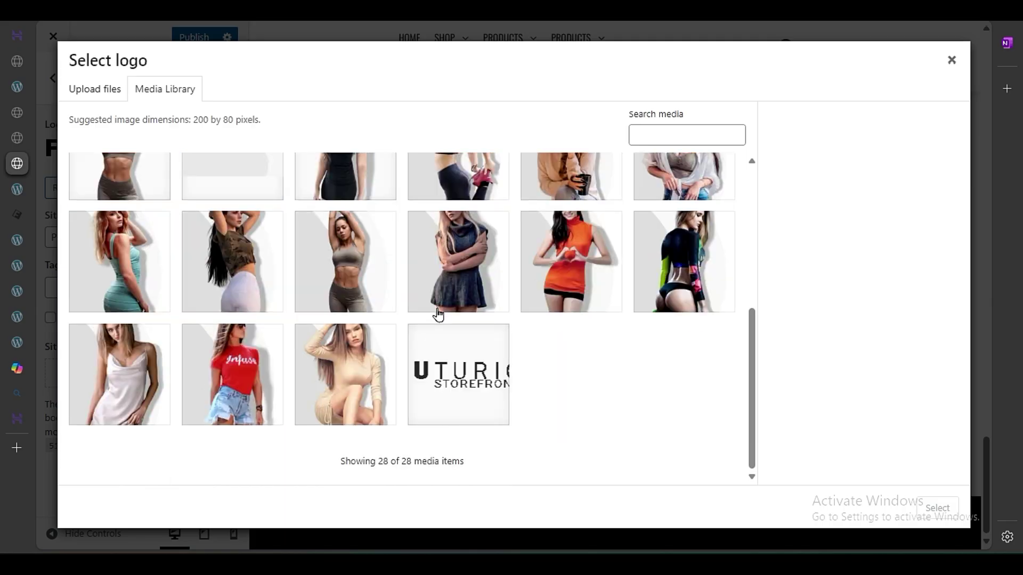
left_click(93, 89)
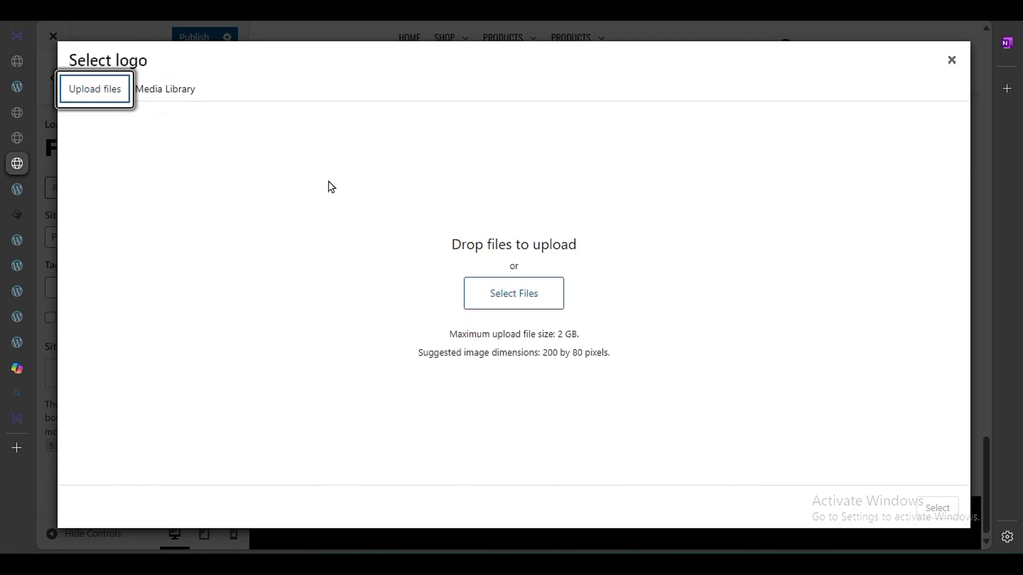
left_click(951, 60)
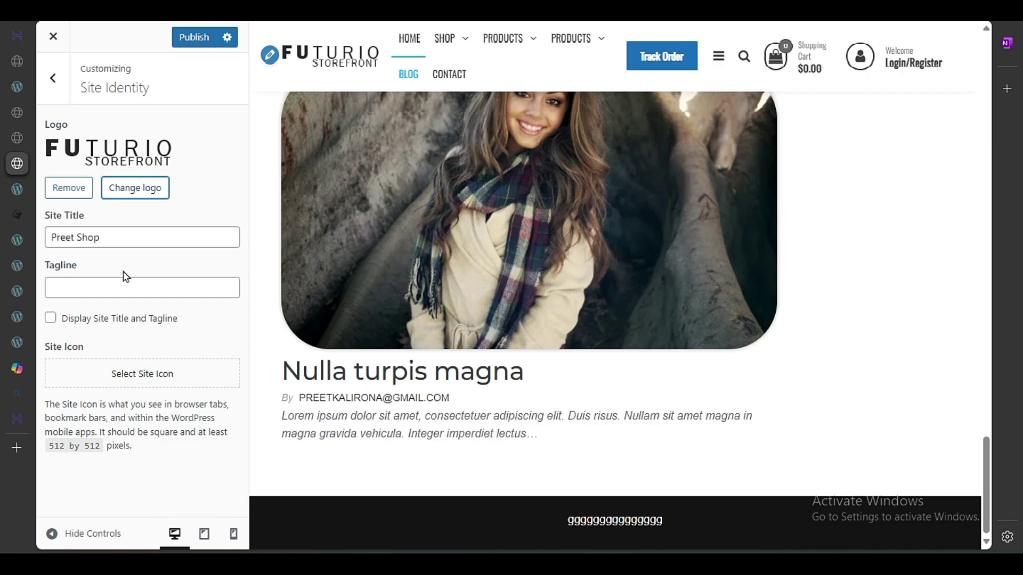
Step: Remove the site logo, display the site title and tagline in its place, and publish
left_click(85, 196)
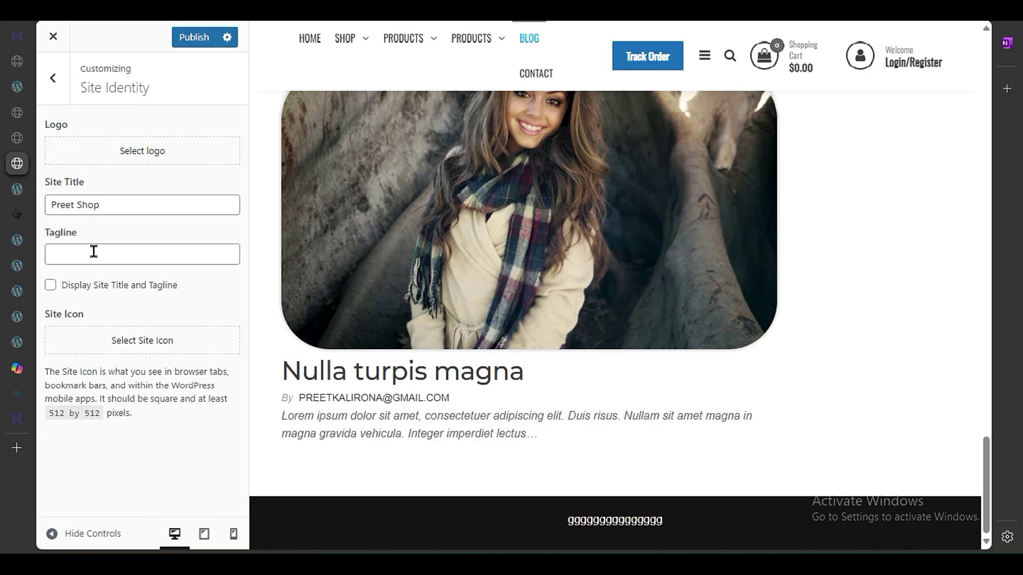
left_click(51, 287)
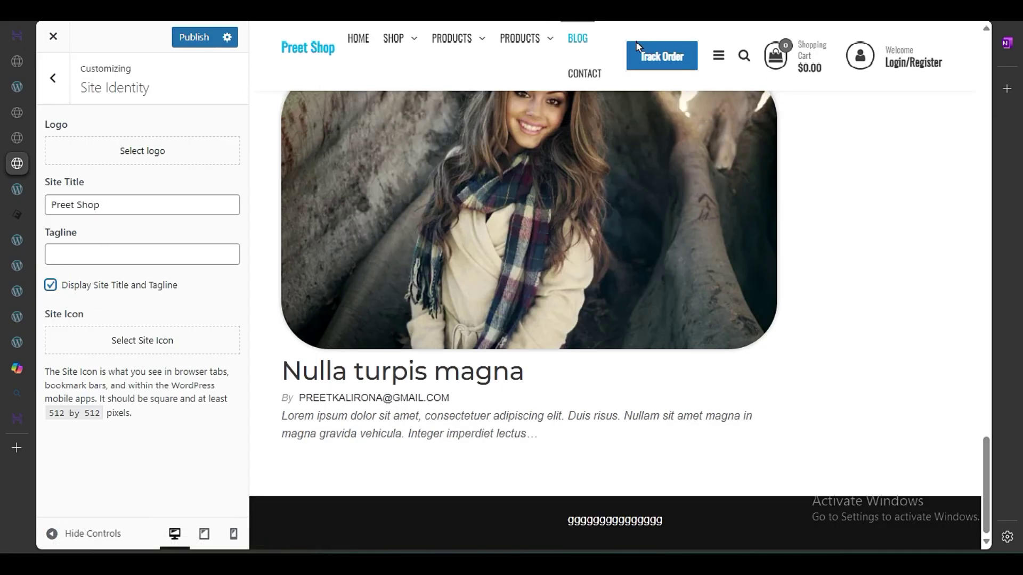
left_click(45, 533)
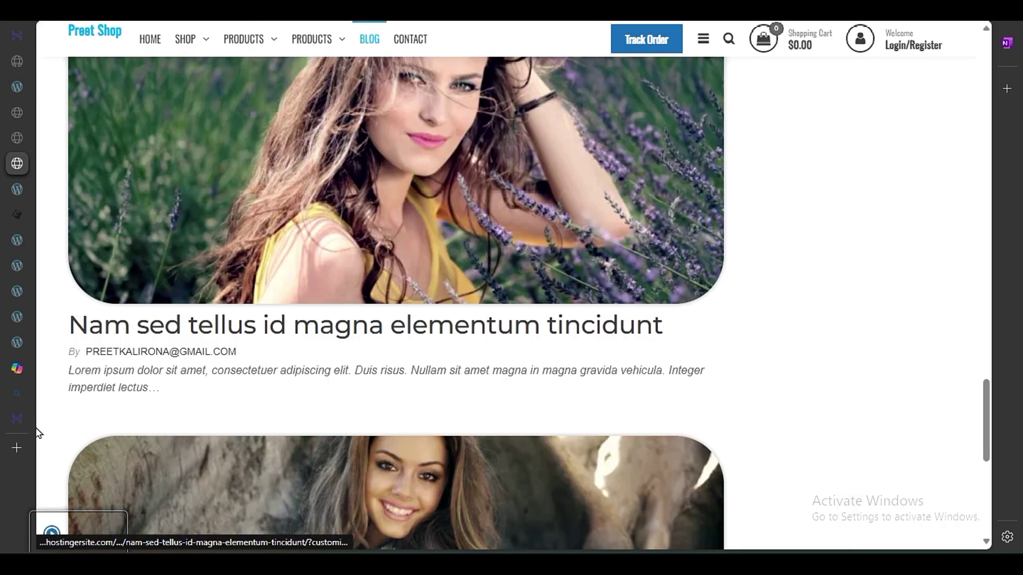
left_click(52, 534)
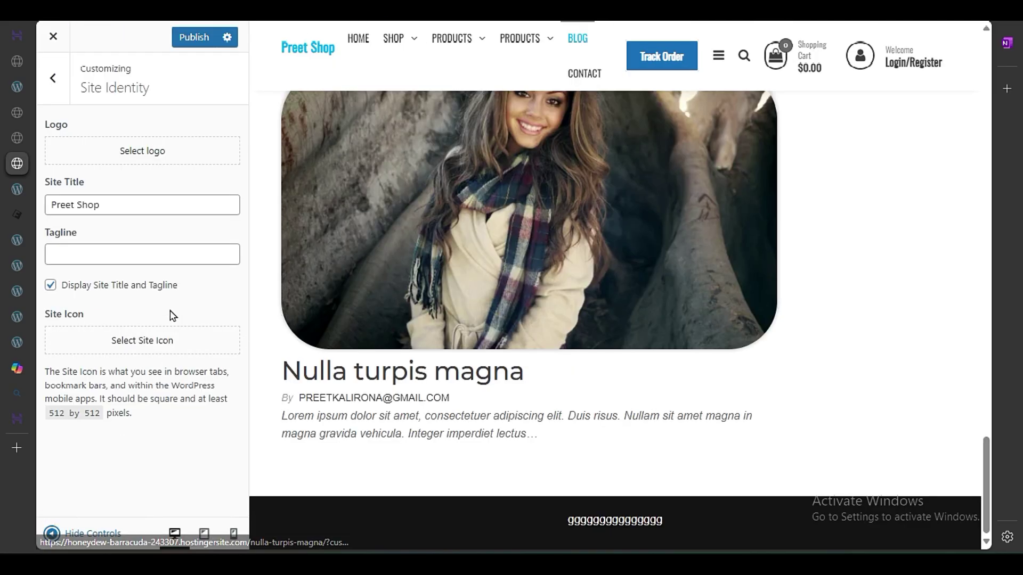
left_click(139, 255)
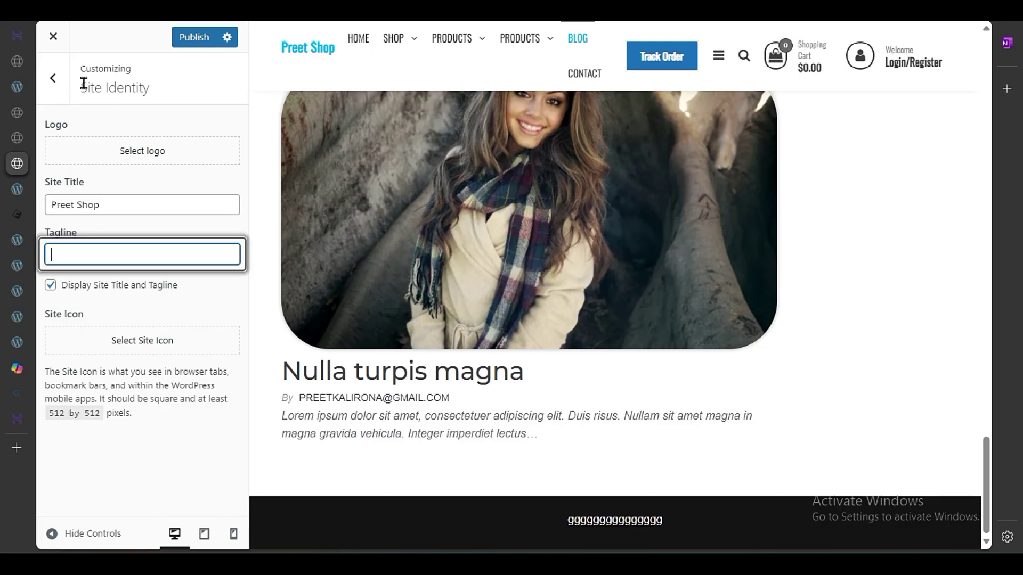
left_click(193, 37)
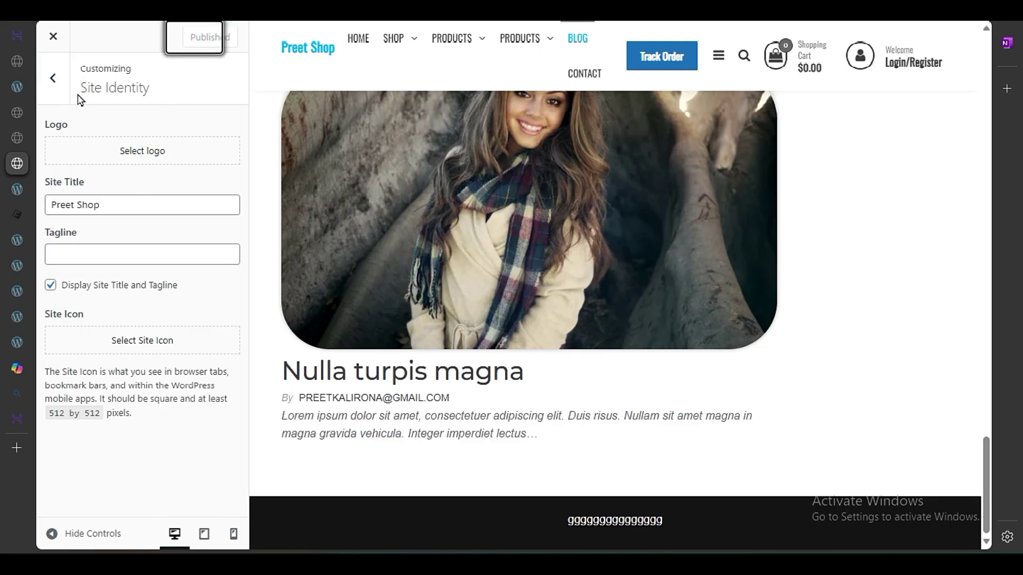
Step: Open the Menus settings and look through the items of the Main Menu
left_click(52, 78)
scroll(154, 301, "down", 3)
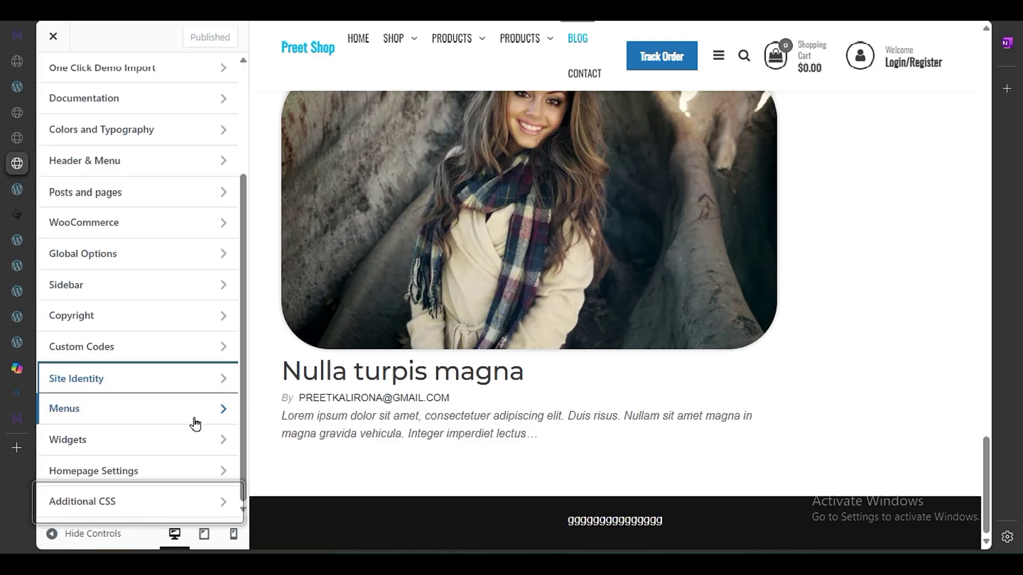
left_click(159, 418)
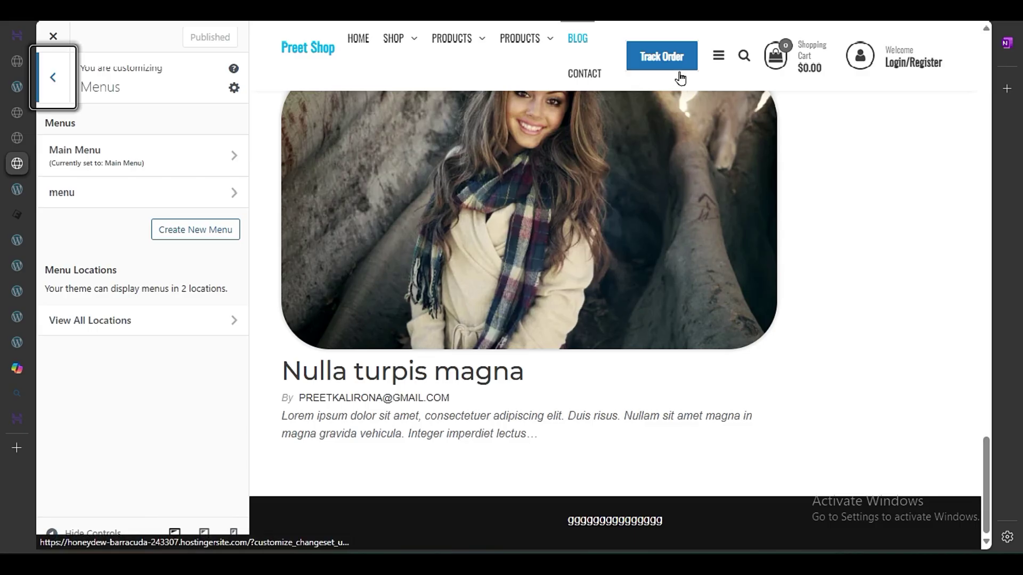
left_click(125, 158)
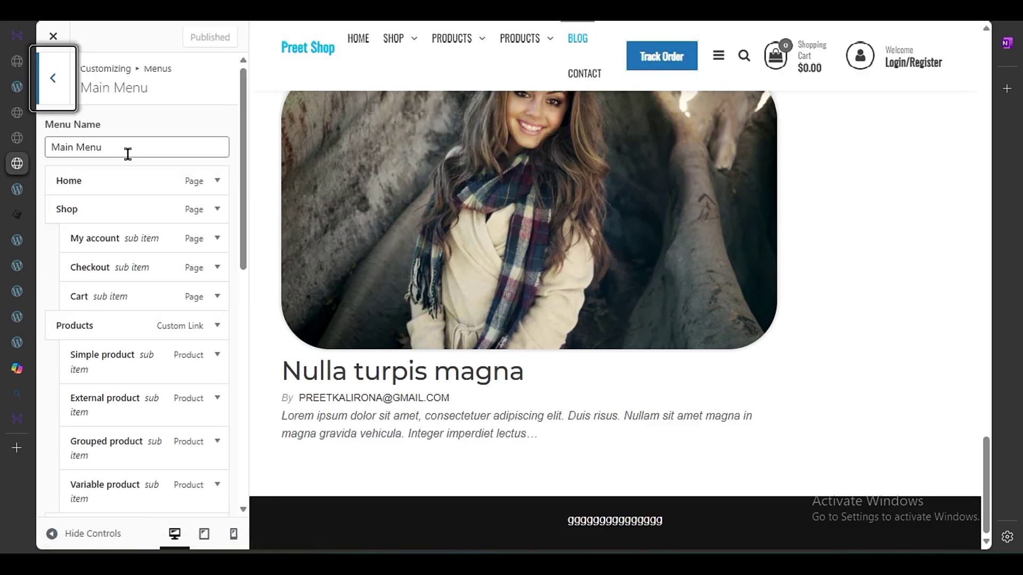
scroll(137, 361, "down", 6)
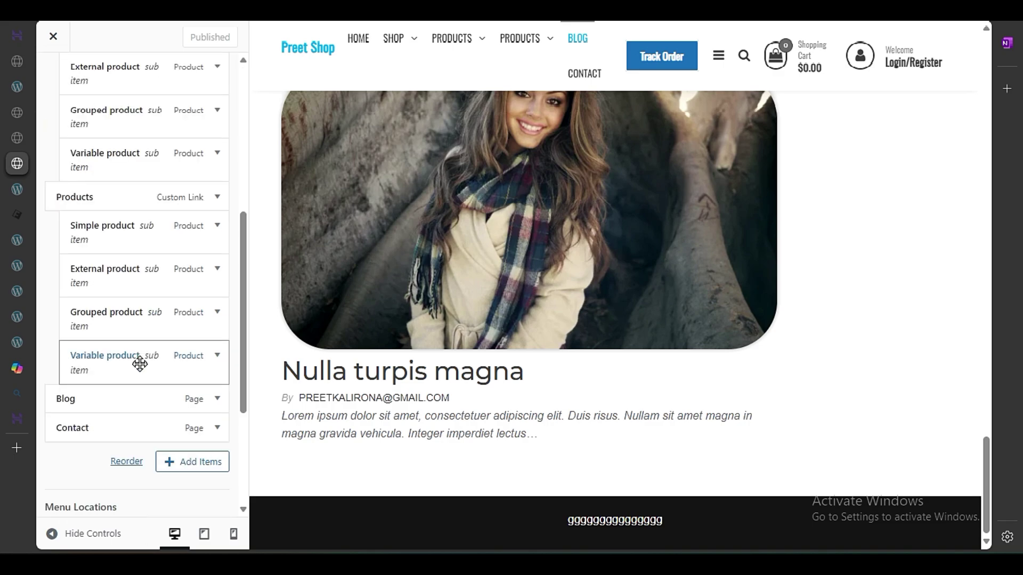
scroll(141, 362, "up", 6)
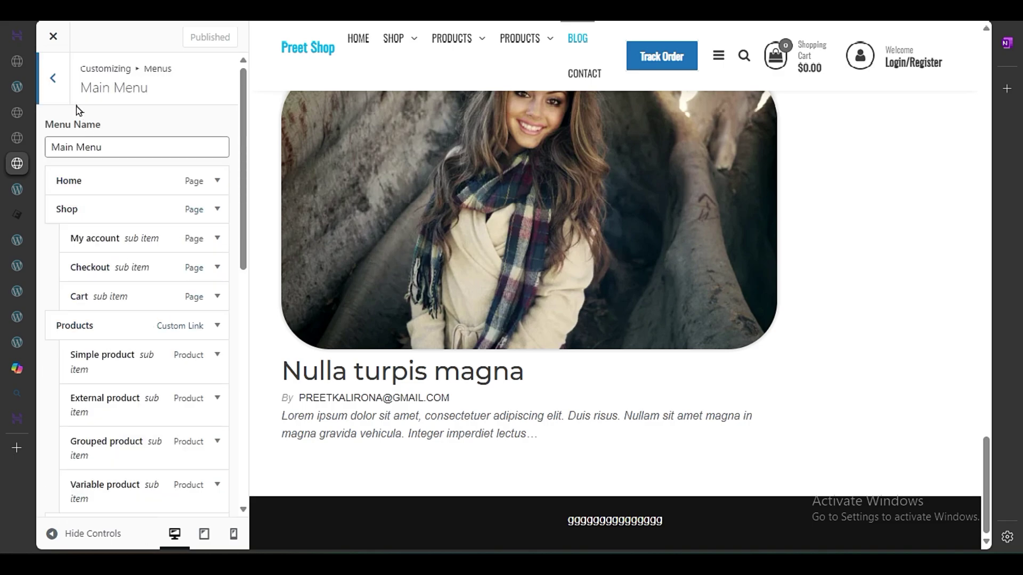
left_click(59, 74)
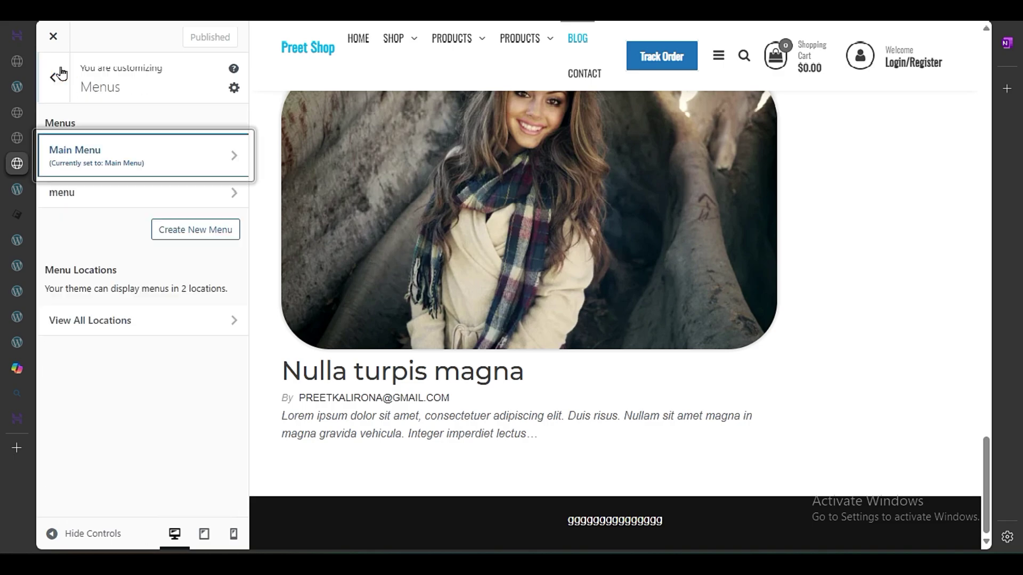
Step: Create a new menu named "new" and assign it to the Main Menu location
left_click(171, 233)
left_click(135, 154)
type("n")
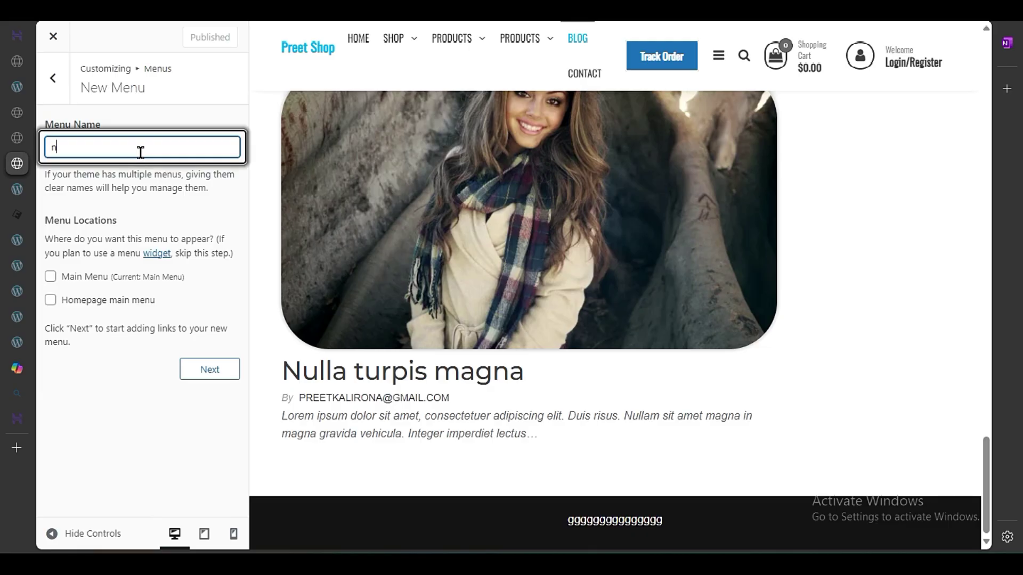
type("ew")
left_click(147, 188)
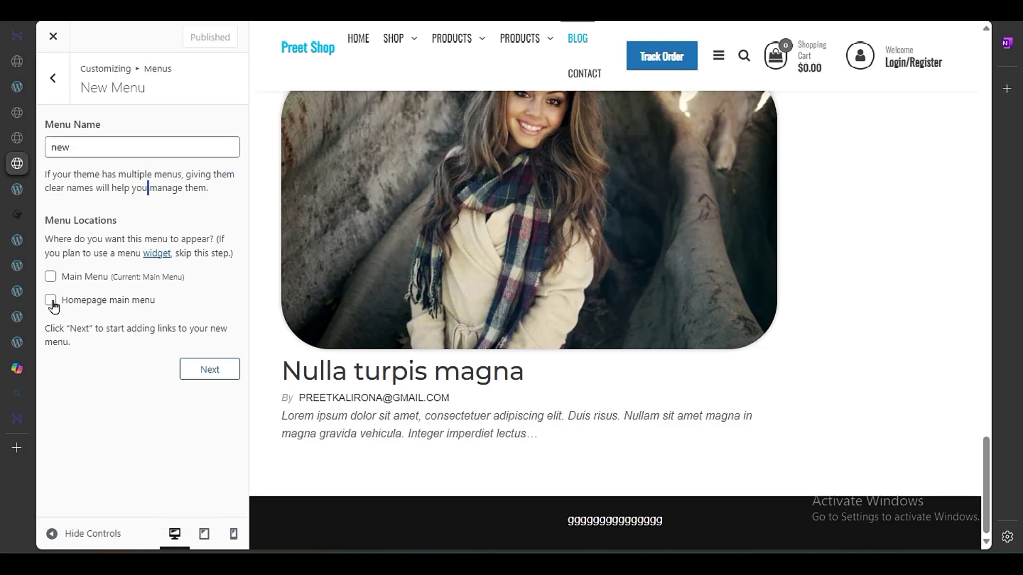
left_click(50, 276)
left_click(197, 370)
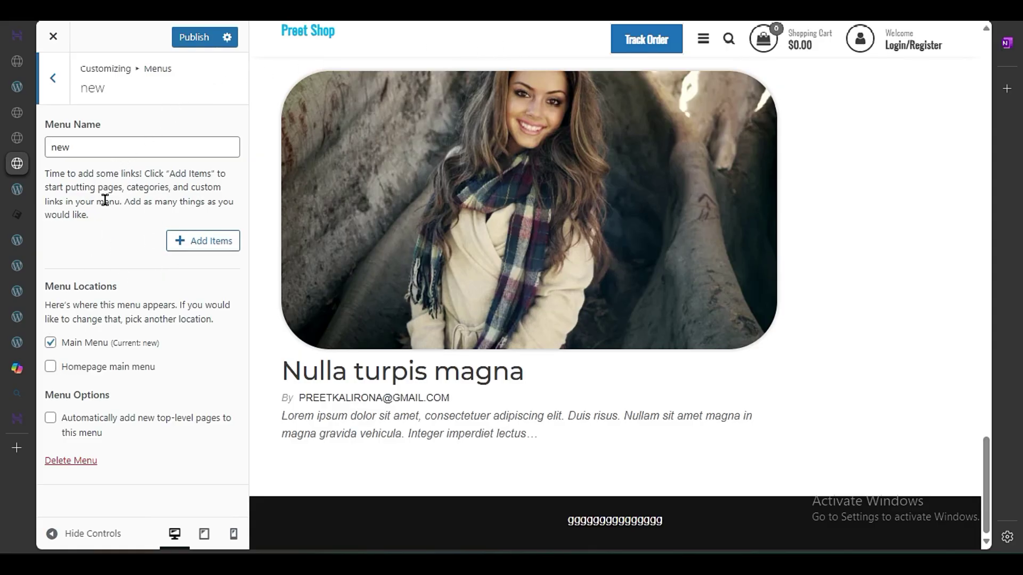
Step: Add the Shop, Contact, Blog and Home Futurio Storefront pages to the new menu, and move the Home page to first place
left_click(194, 241)
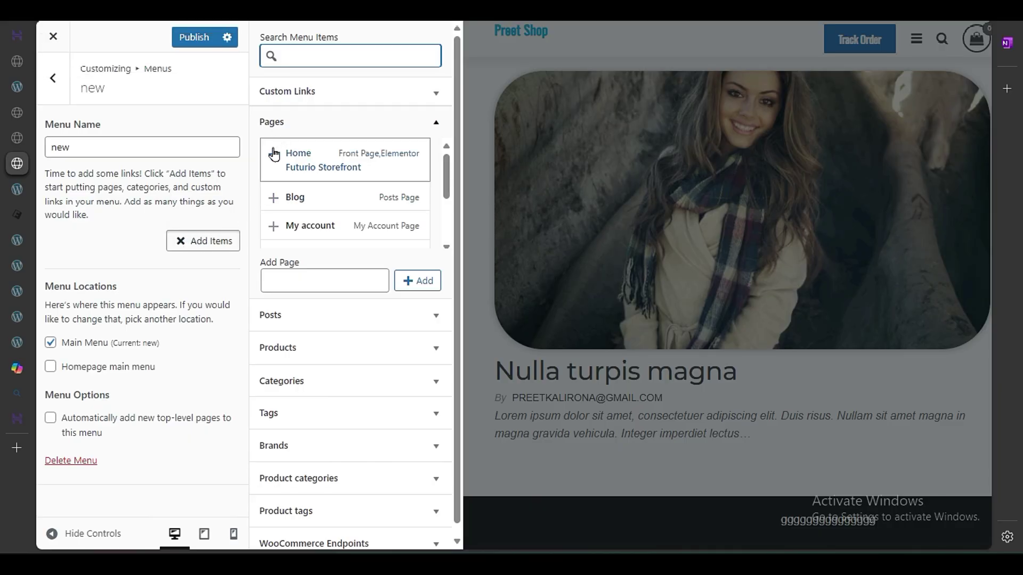
scroll(292, 210, "down", 3)
left_click(279, 203)
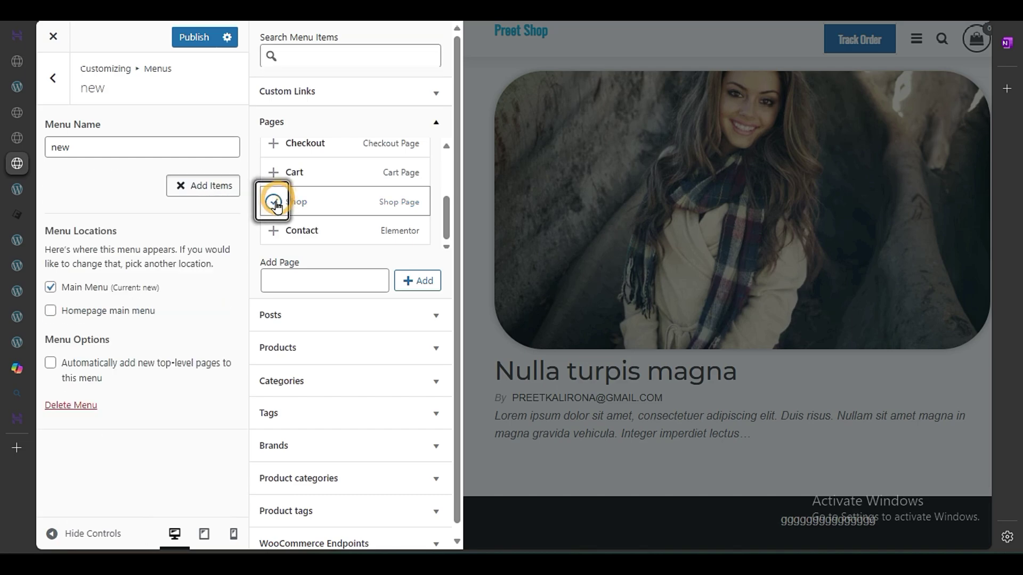
left_click(274, 235)
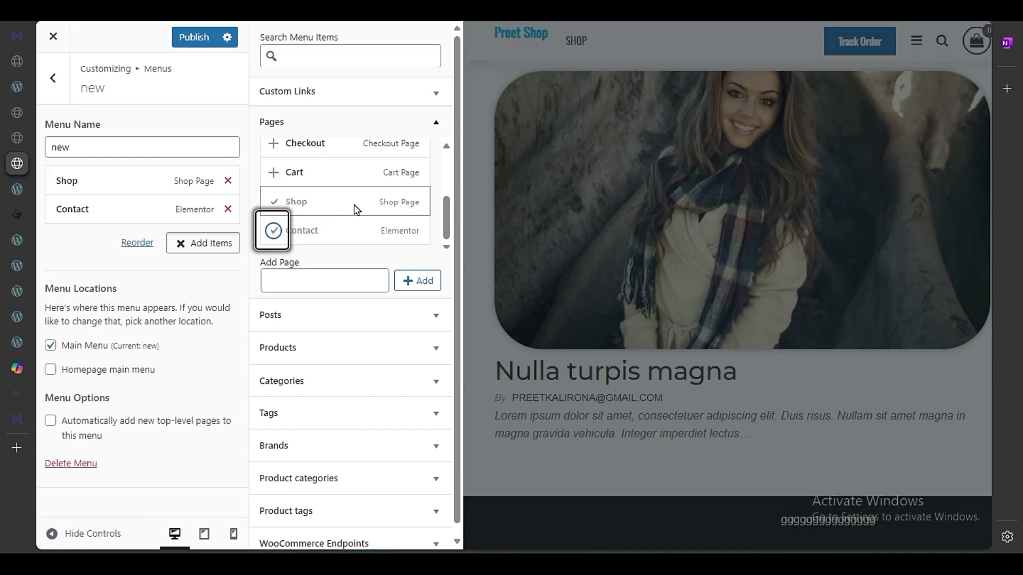
scroll(346, 210, "up", 3)
left_click(274, 198)
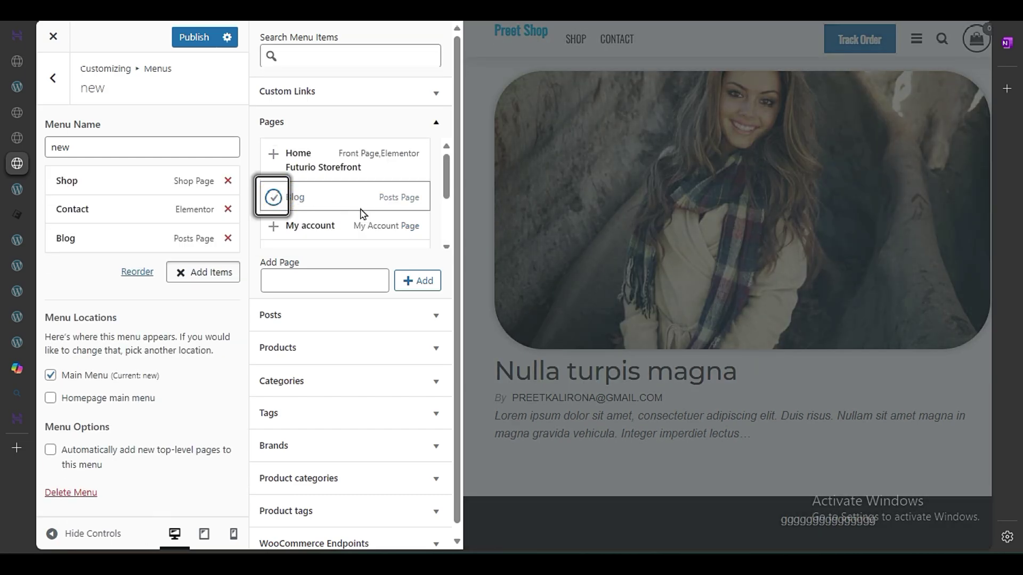
left_click(273, 154)
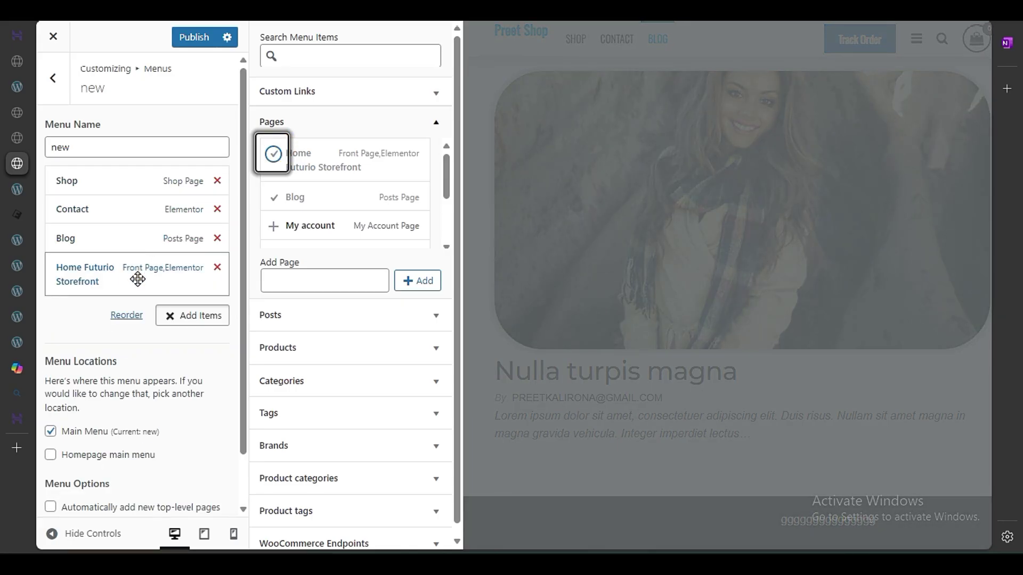
left_click_drag(176, 273, 134, 189)
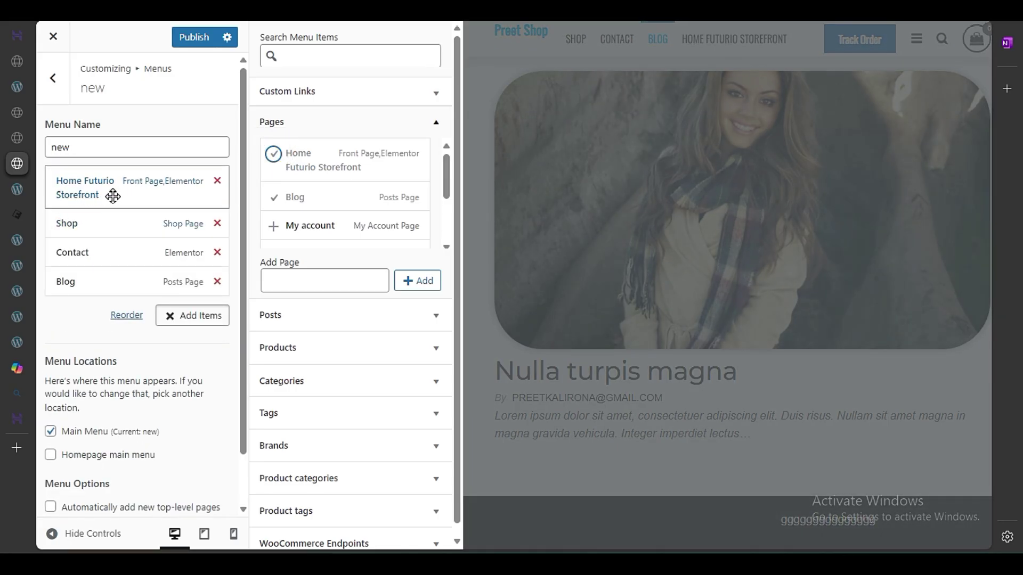
Step: Set the Home Futurio Storefront item's navigation label to "Home" and publish the menu
left_click(130, 195)
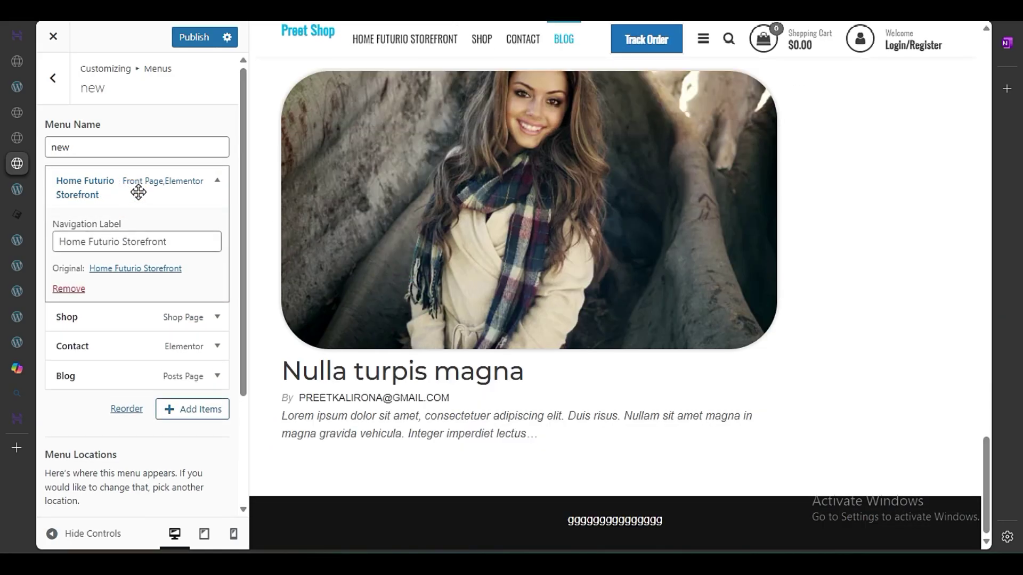
left_click(90, 247)
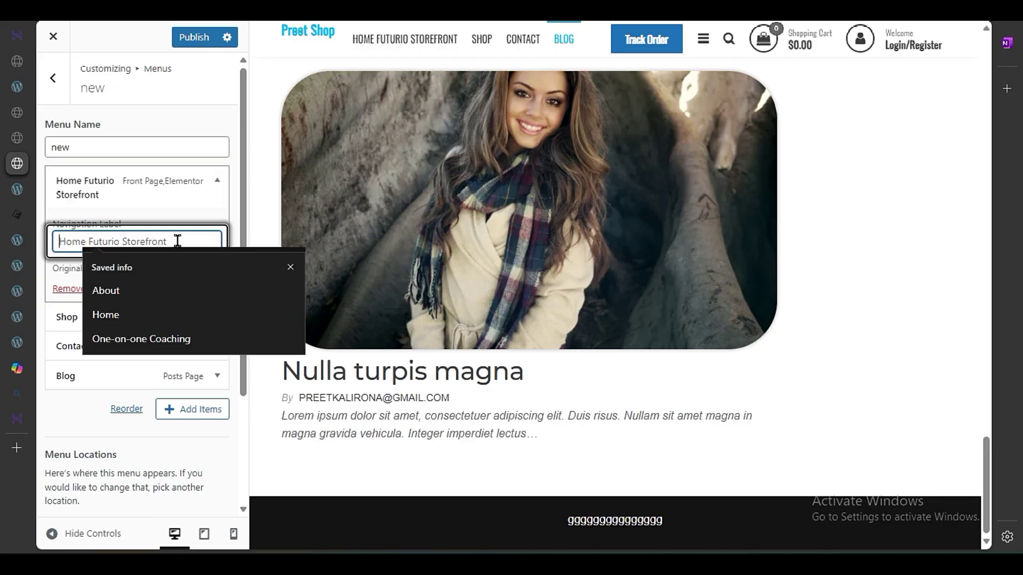
type("H")
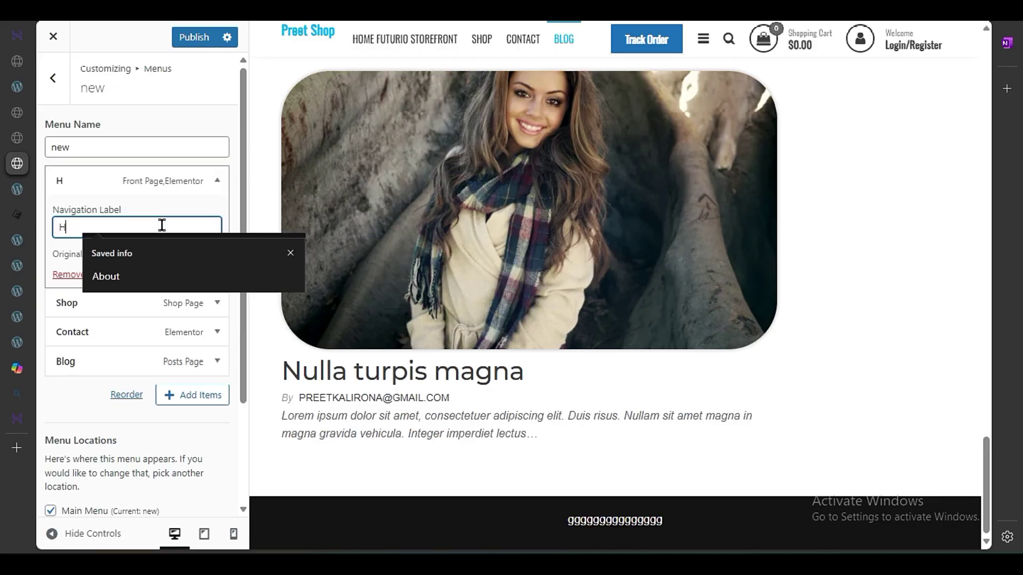
type("ome")
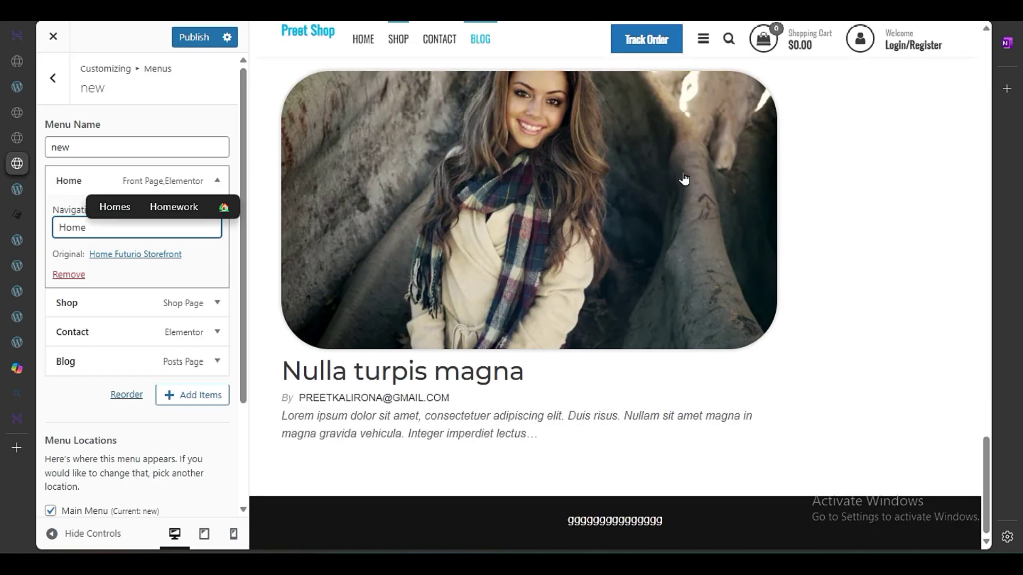
left_click(194, 37)
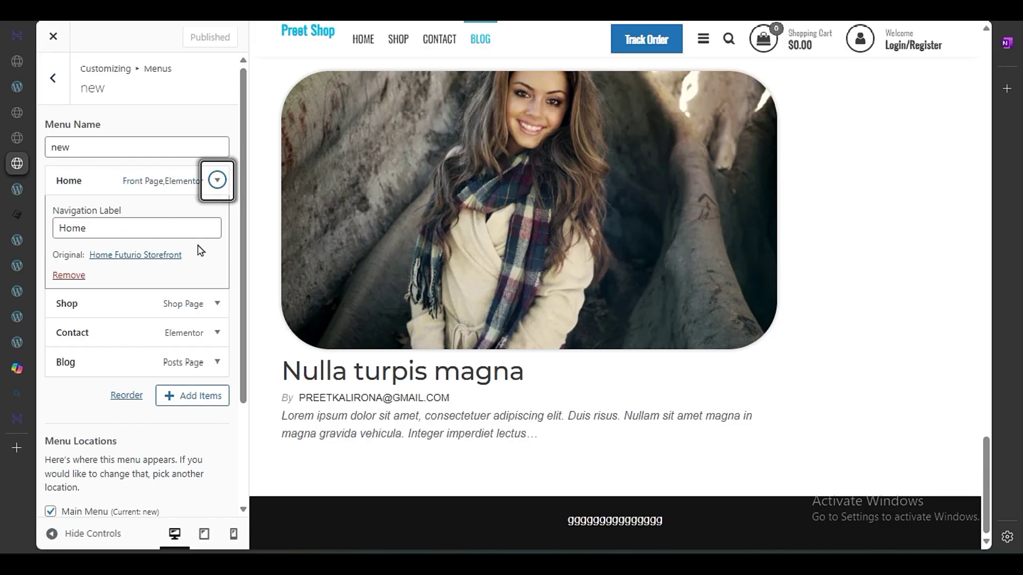
Step: Collapse the Home item, reorder the menu so that Contact comes after Blog, and publish
left_click(214, 182)
left_click_drag(164, 249, 162, 278)
left_click(195, 37)
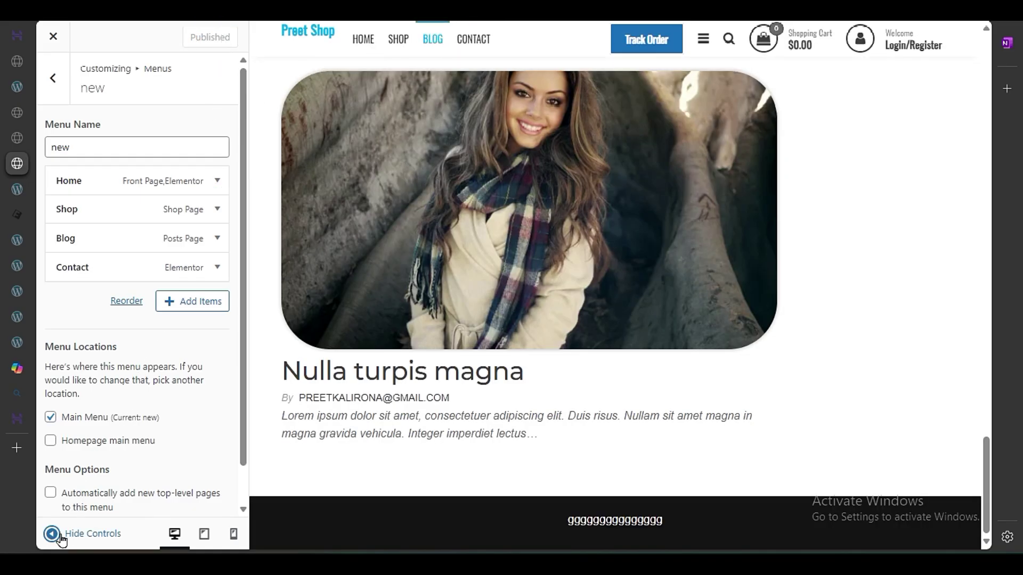
Step: Preview the storefront header and its menu at full width with the customizer controls hidden
left_click(60, 535)
scroll(356, 192, "up", 10)
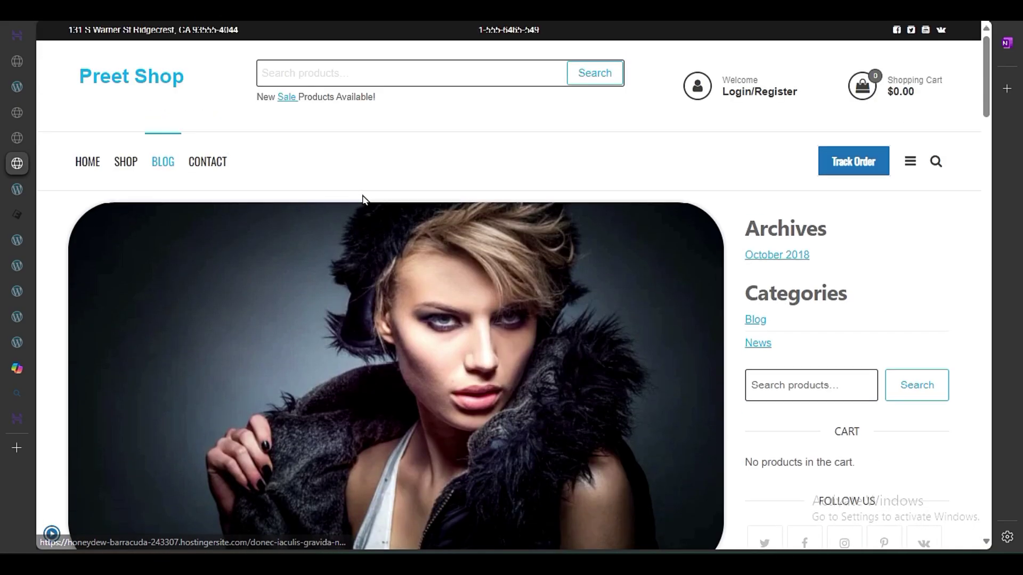
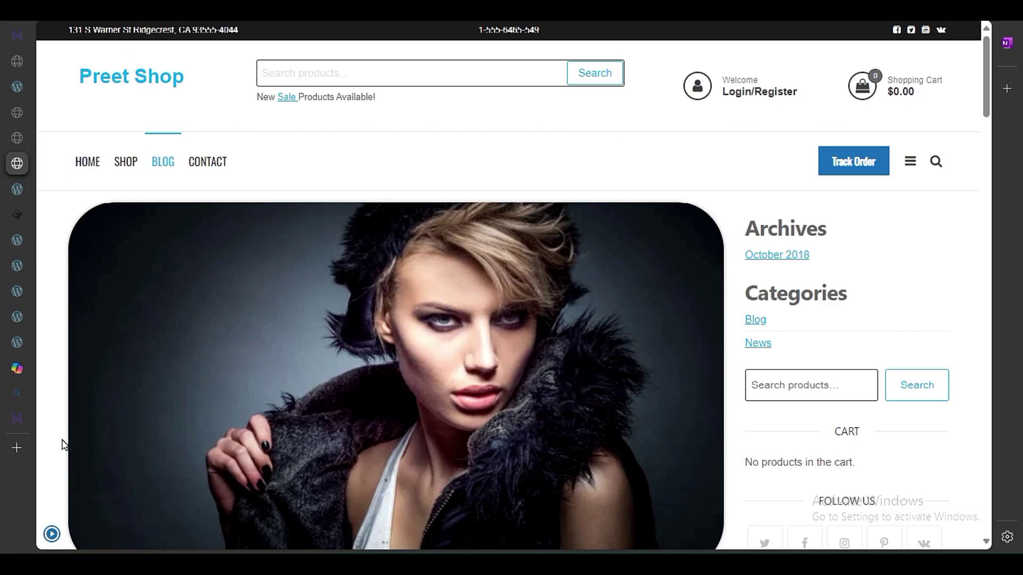
left_click(51, 535)
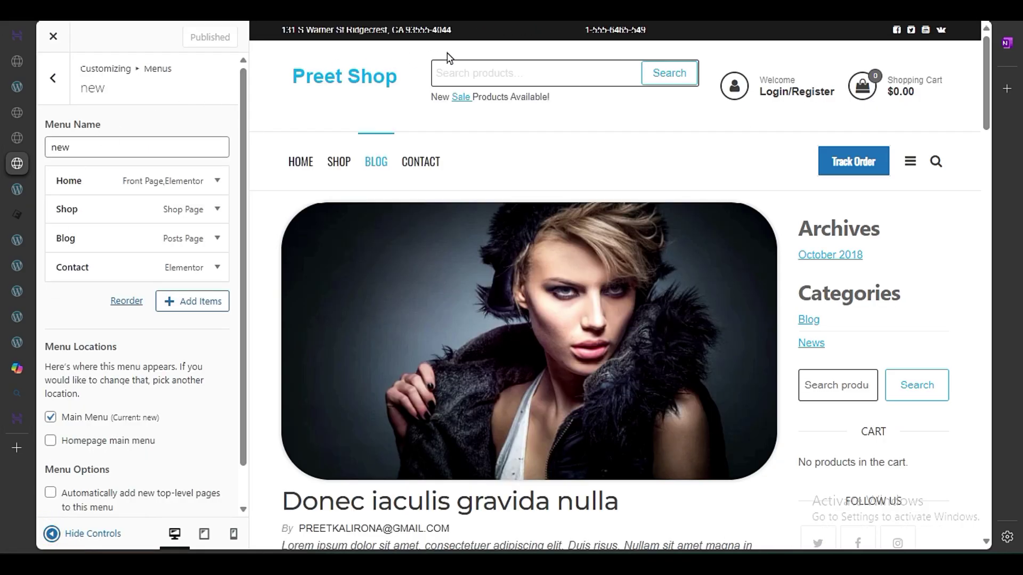
Step: Set the desktop header spacing to 0 in the Header settings and look through the remaining header options
left_click(53, 79)
left_click(57, 80)
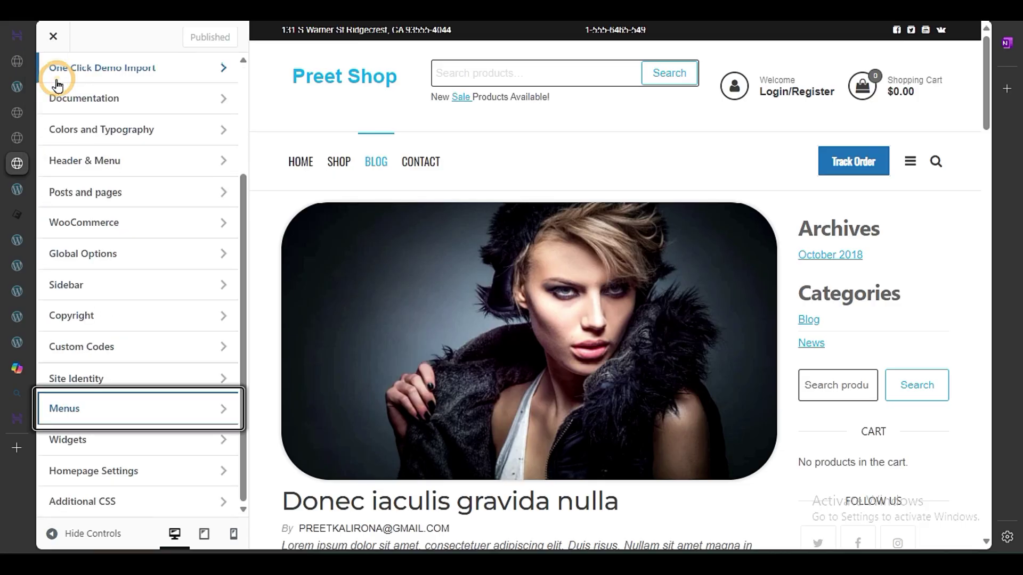
scroll(216, 340, "up", 3)
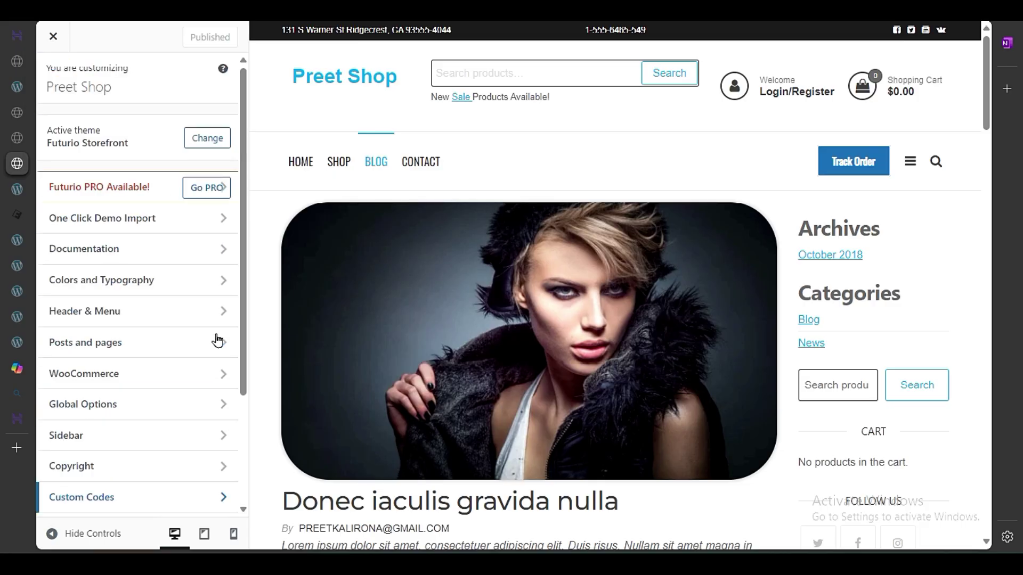
left_click(171, 309)
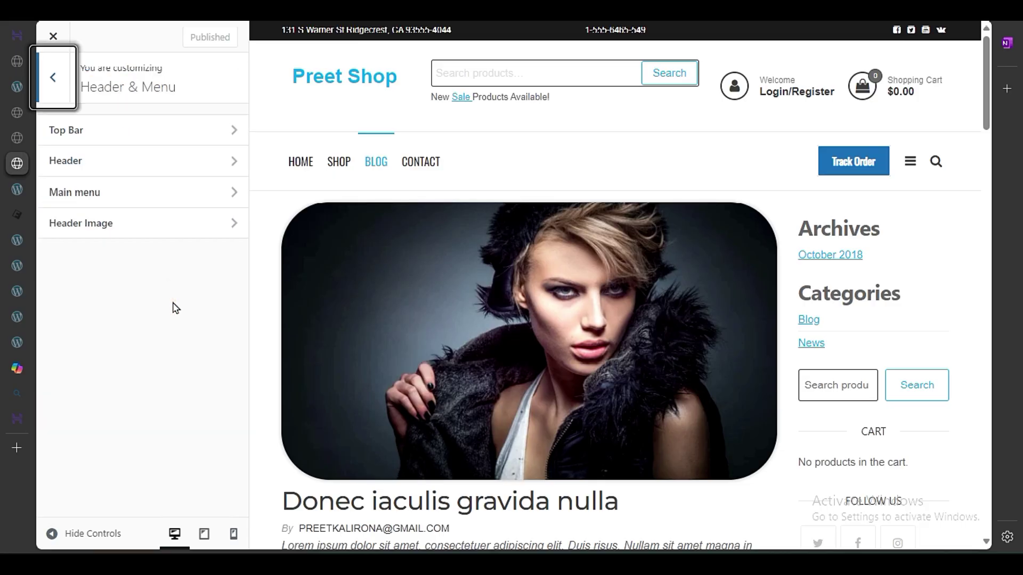
left_click(143, 161)
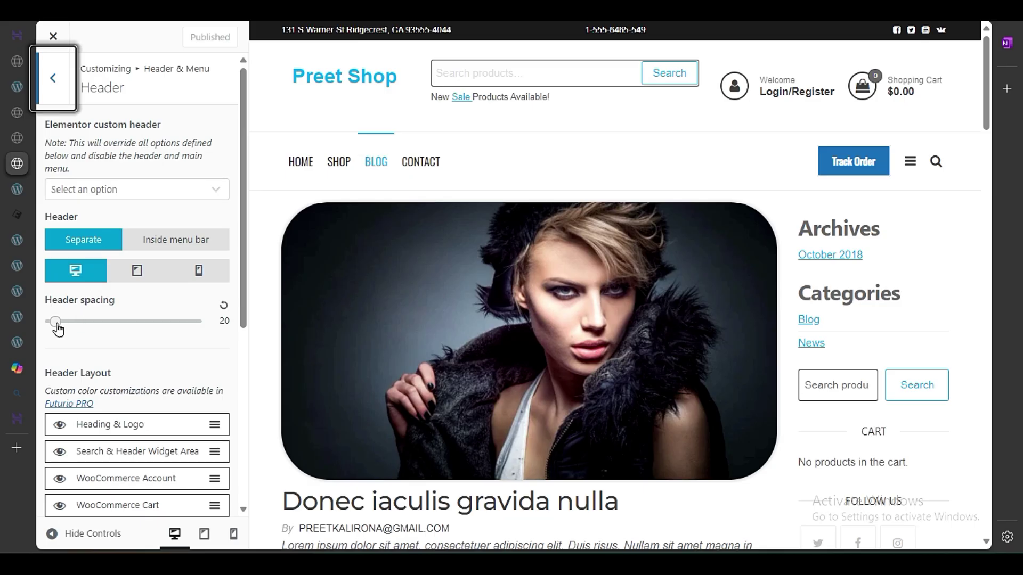
left_click_drag(56, 324, 42, 327)
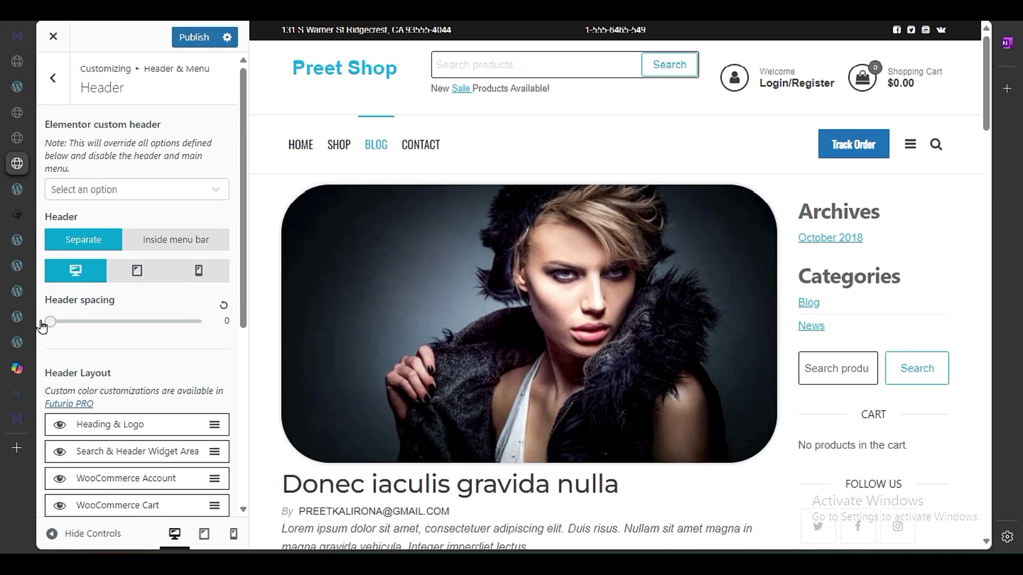
left_click(227, 307)
scroll(196, 344, "down", 5)
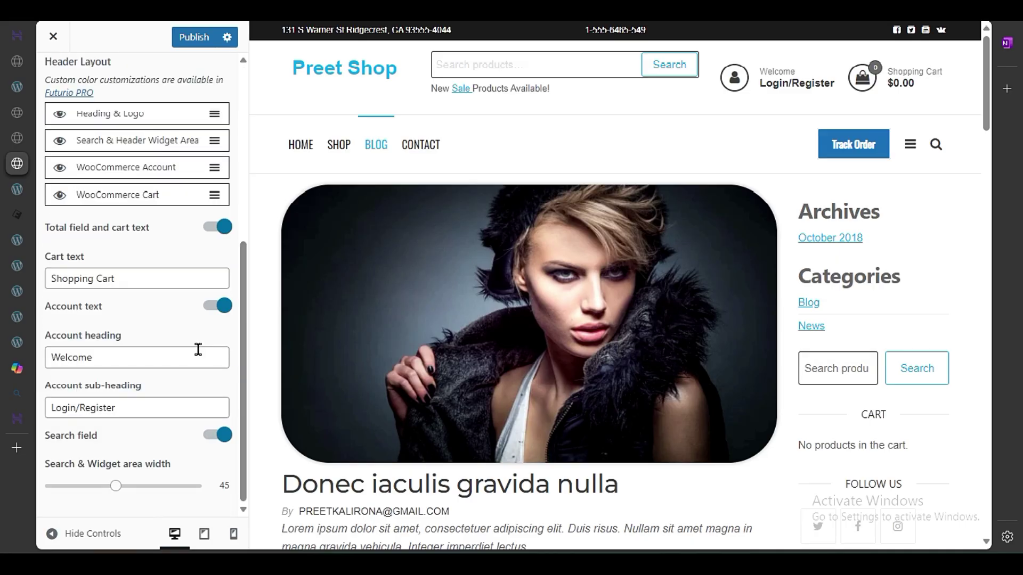
scroll(198, 349, "up", 5)
left_click(53, 79)
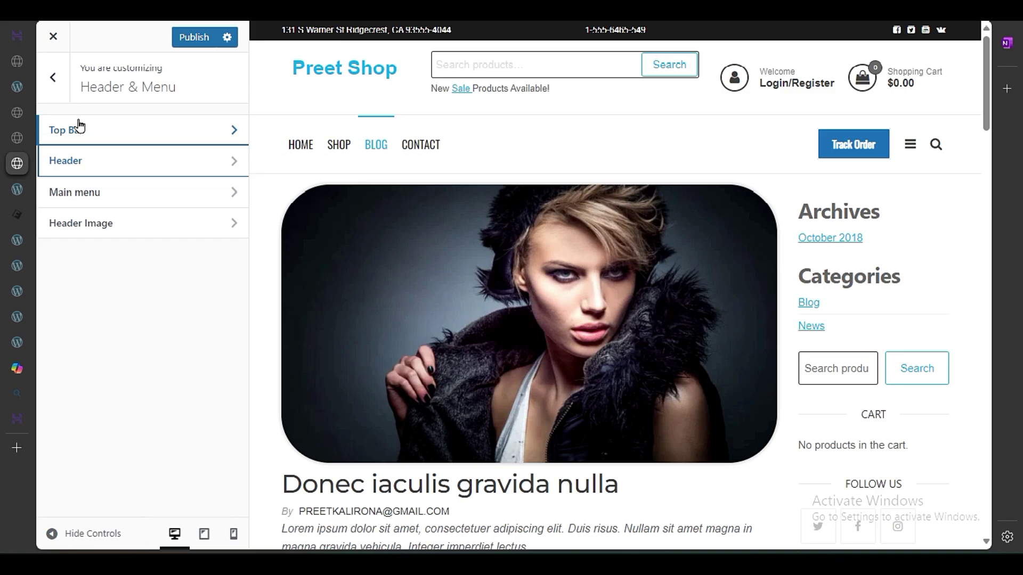
Step: Open the Header & Title typography settings and preview the site title at full width
left_click(55, 77)
left_click(136, 282)
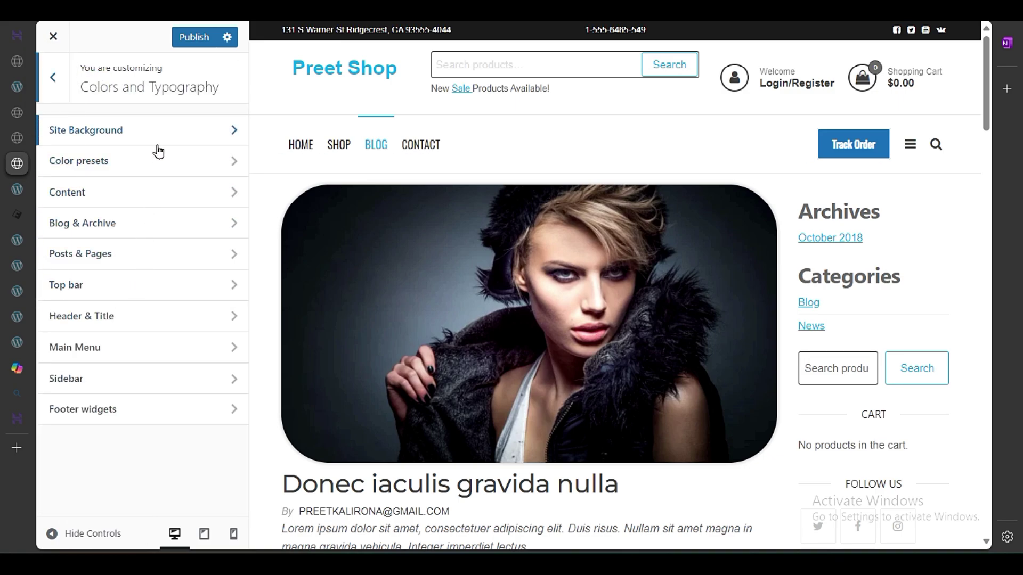
left_click(126, 322)
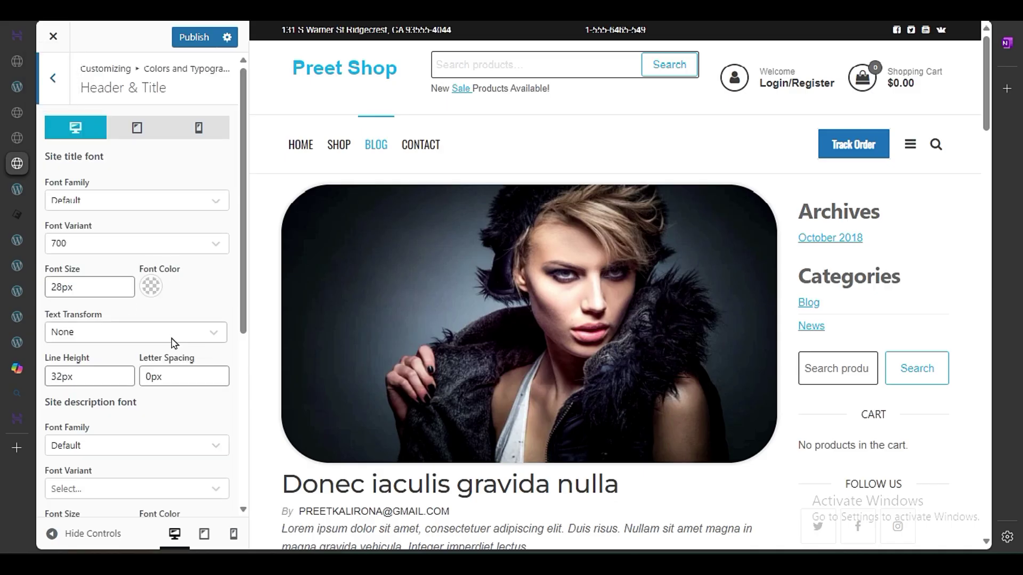
scroll(171, 351, "down", 3)
scroll(171, 358, "up", 3)
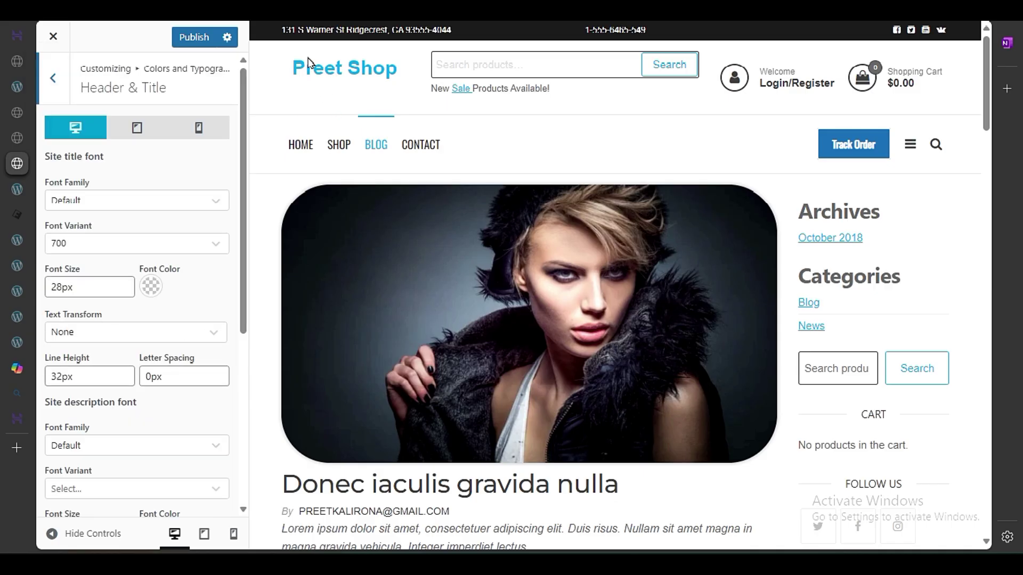
left_click(51, 534)
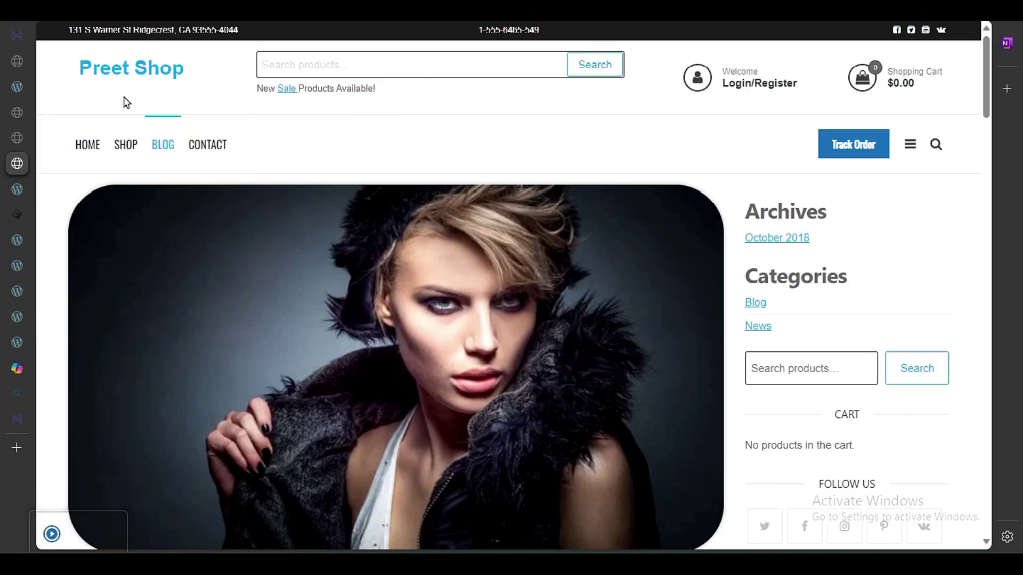
left_click(55, 530)
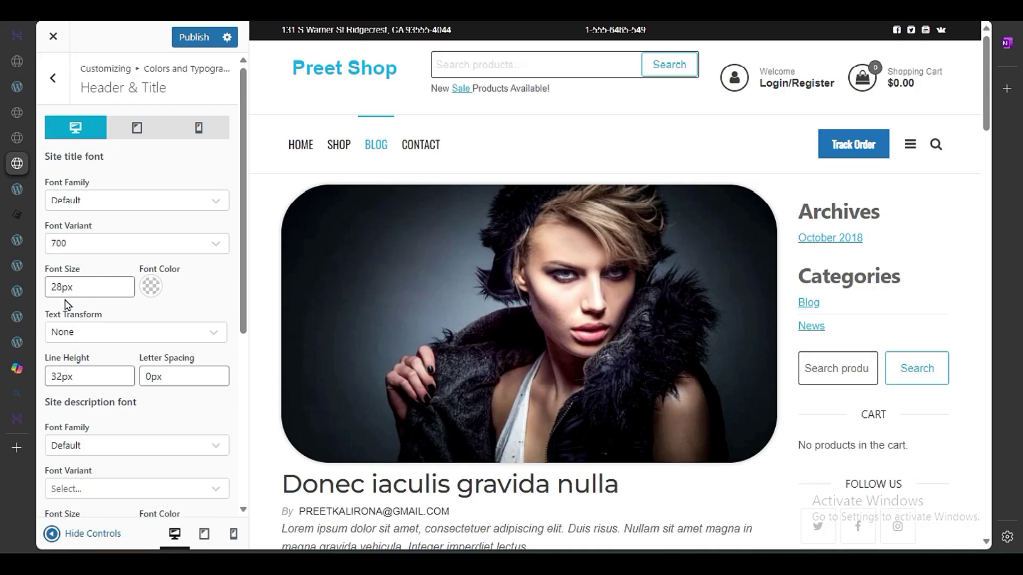
Step: Try the Serif and Monospace font families on the site title
left_click(83, 208)
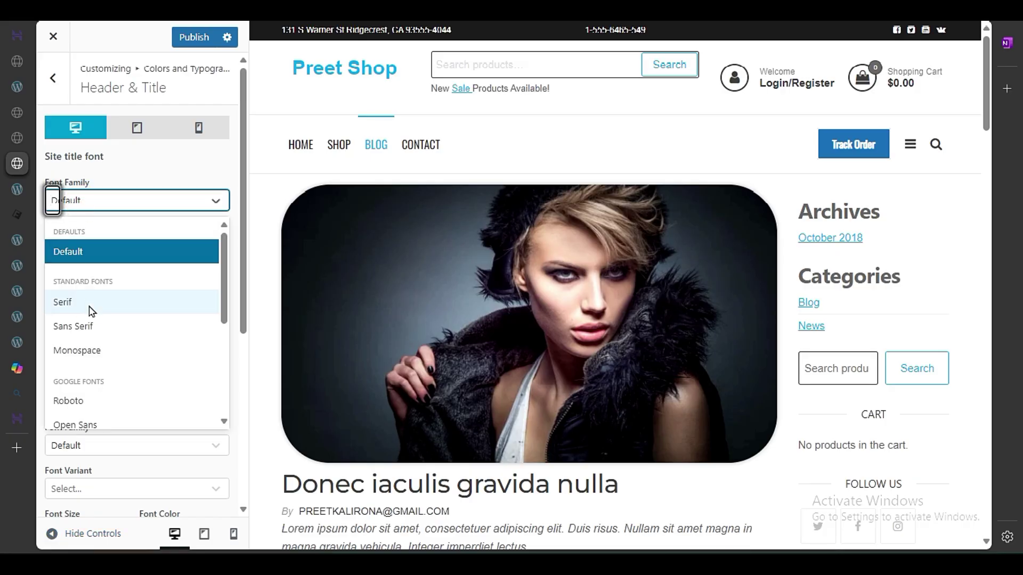
left_click(72, 300)
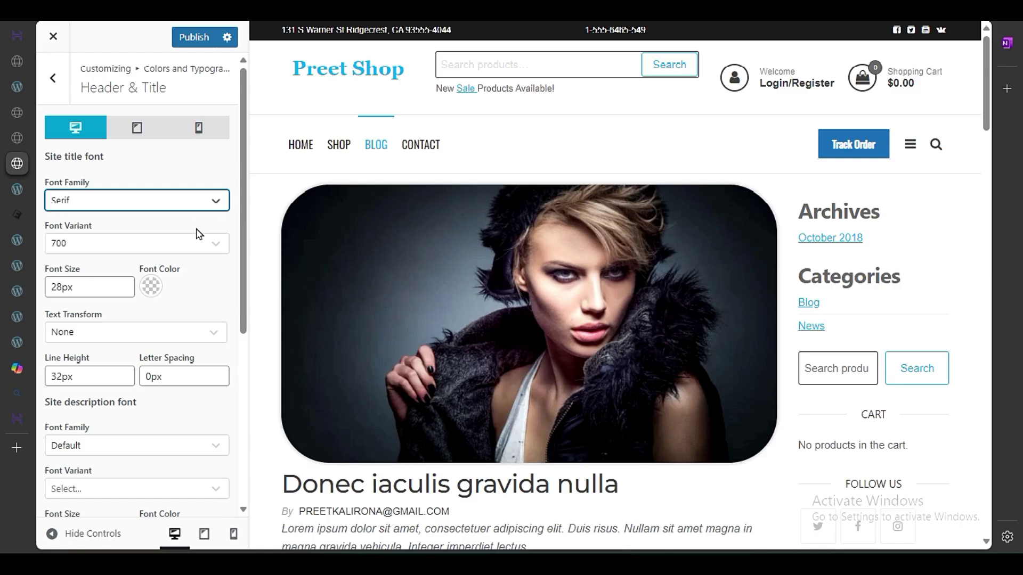
left_click(172, 207)
left_click(119, 345)
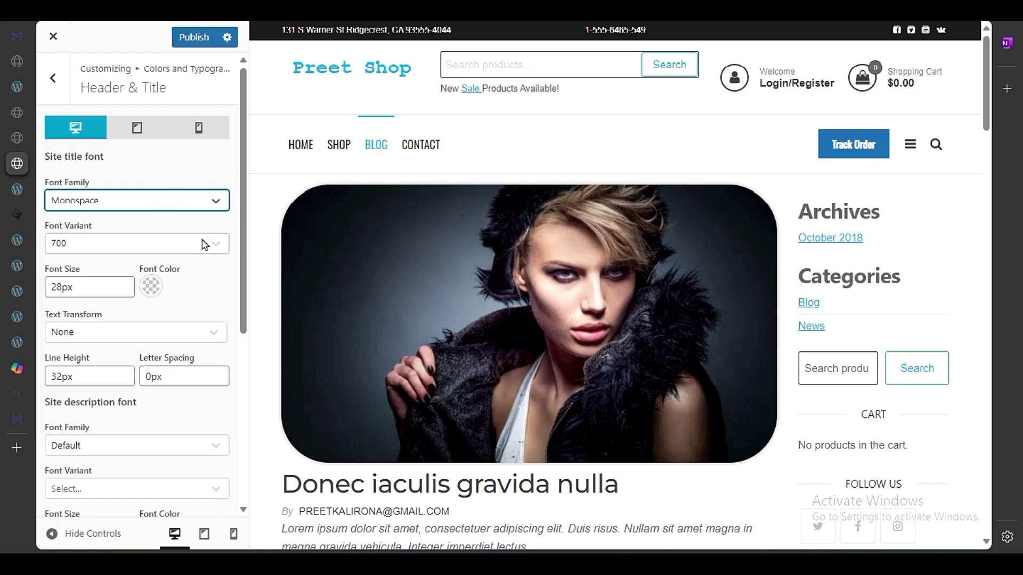
Step: Set the site title's font family to Roboto and its font size to 32px
left_click(149, 198)
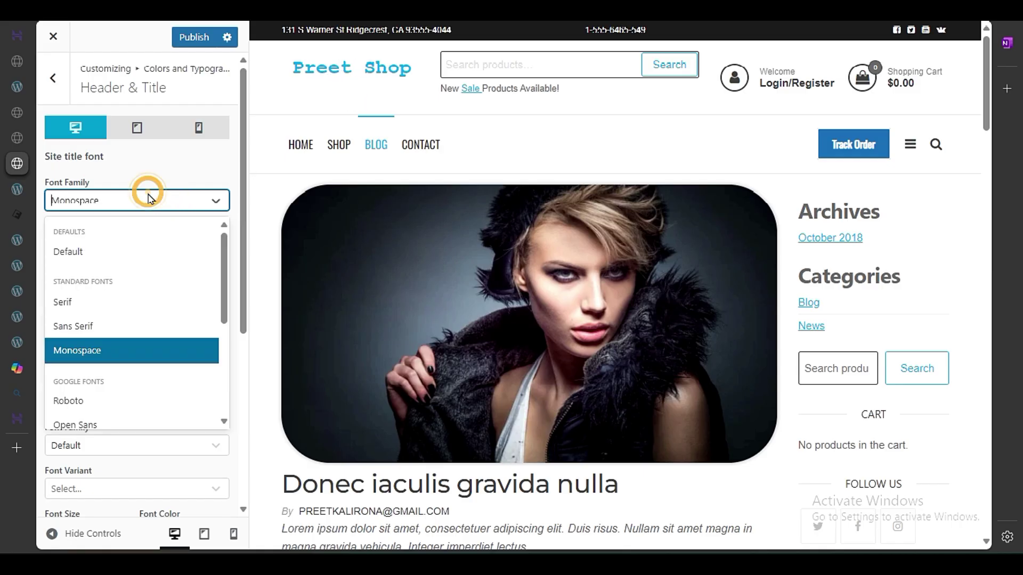
left_click(112, 397)
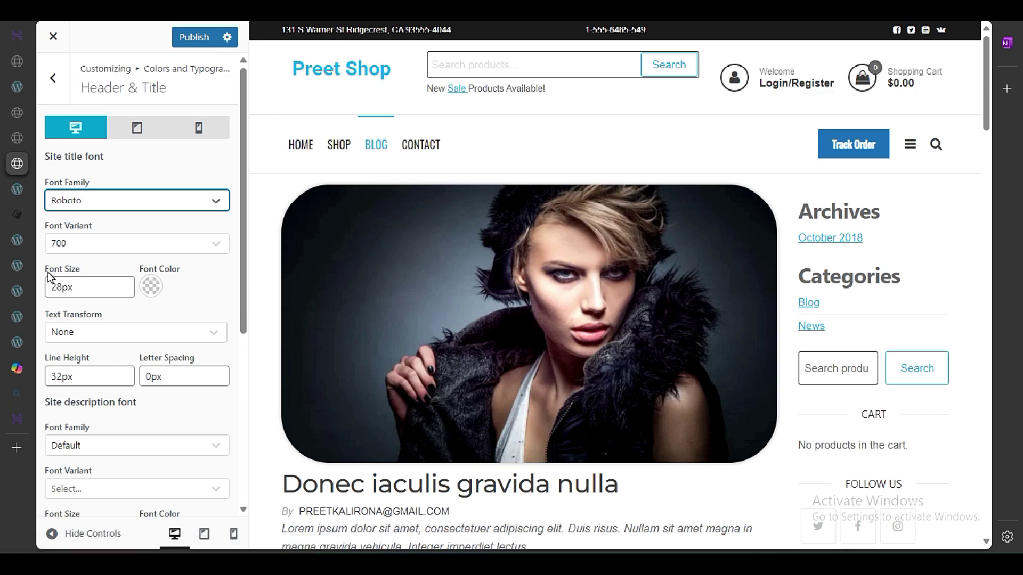
left_click_drag(56, 287, 60, 287)
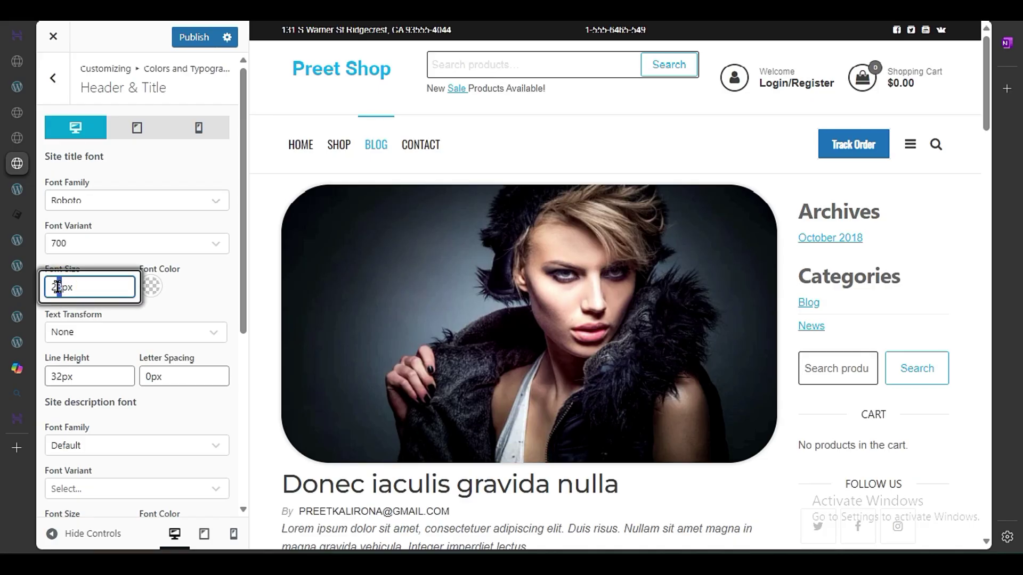
type("32")
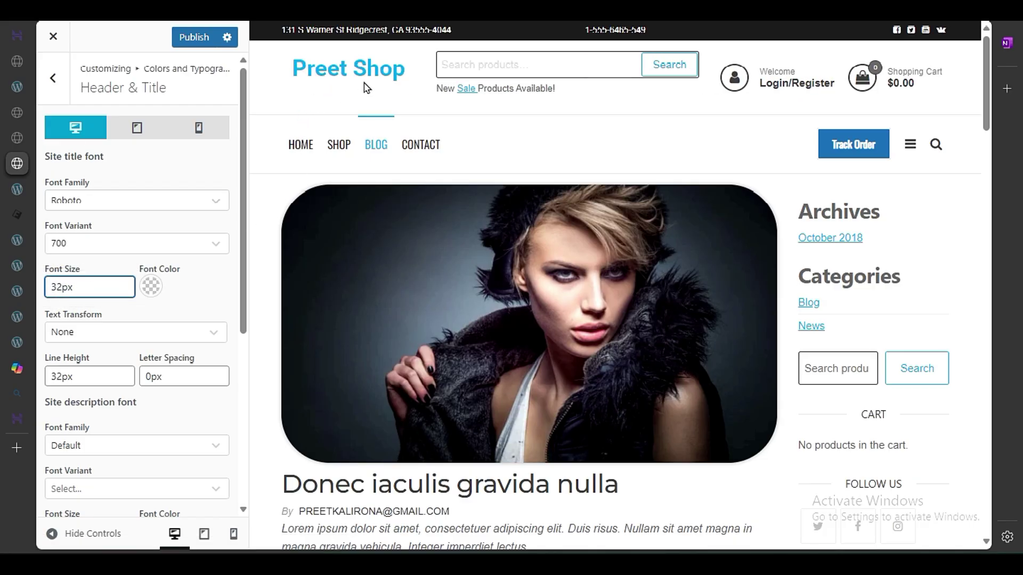
left_click(175, 410)
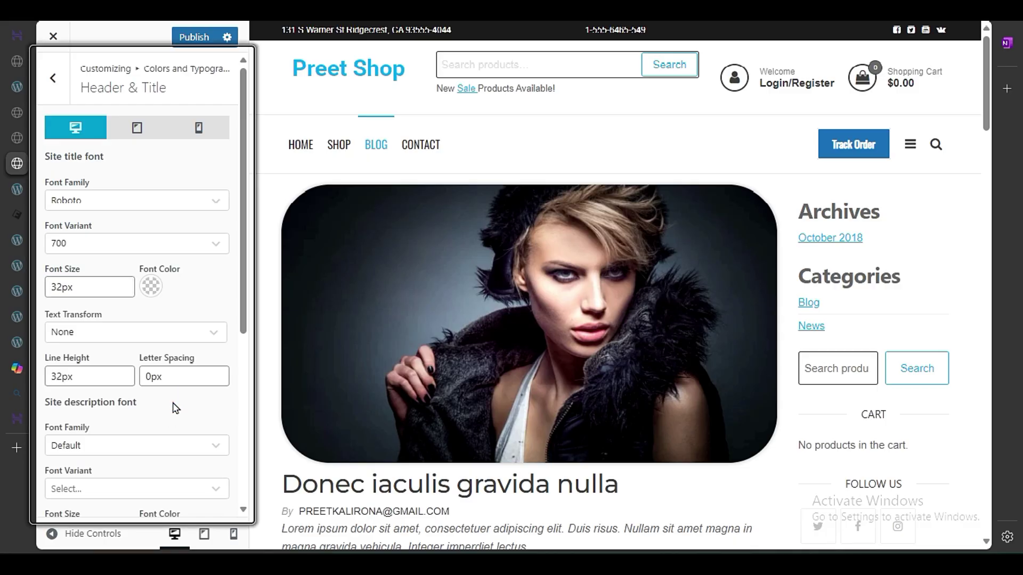
Step: Set the site title's font color to red and publish the change
left_click(150, 287)
left_click_drag(202, 367, 210, 349)
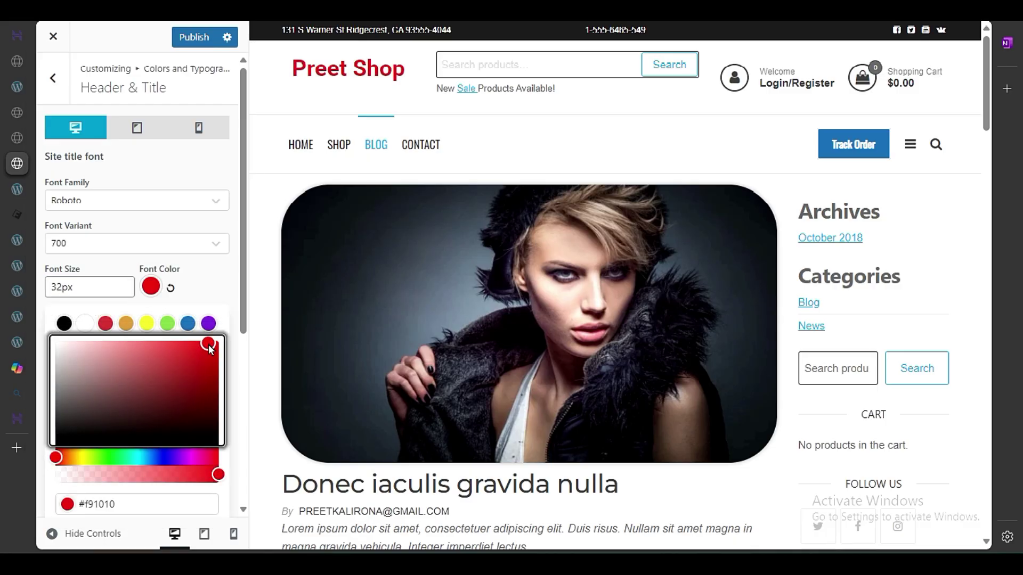
left_click(189, 37)
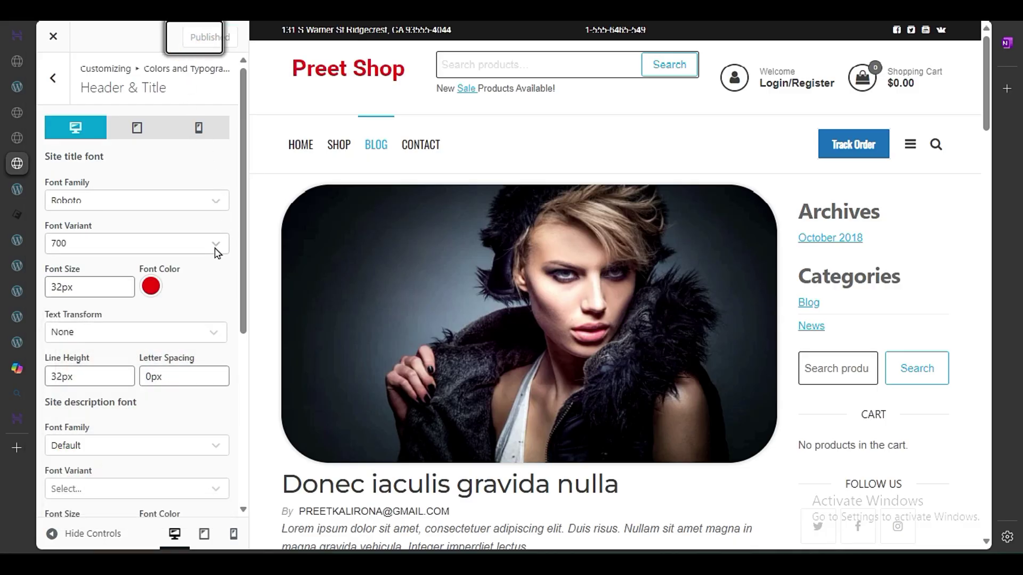
Step: Try the Lowercase text transform on the site title, set it back to None, and look over the site description font options
left_click(142, 331)
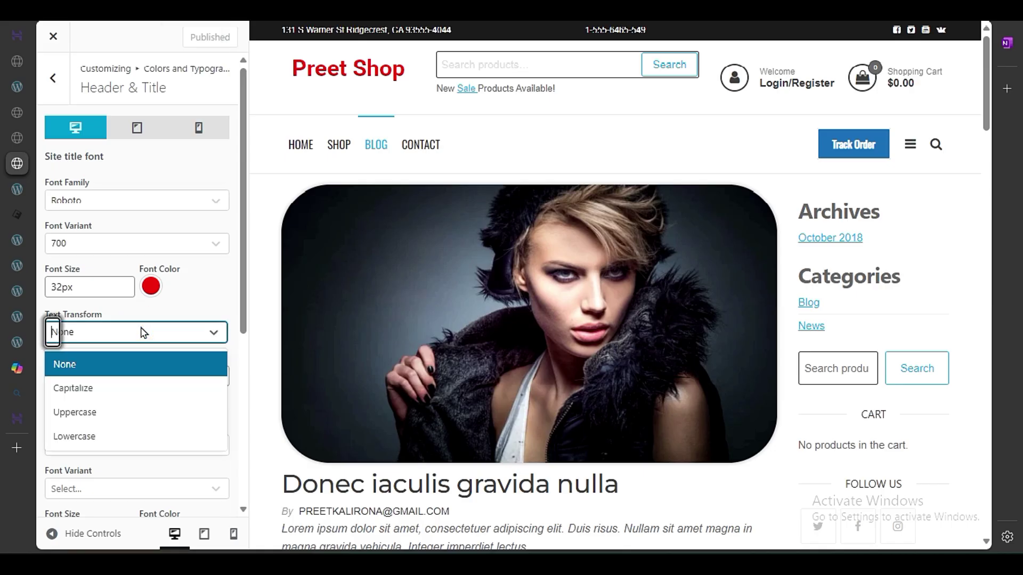
left_click(99, 436)
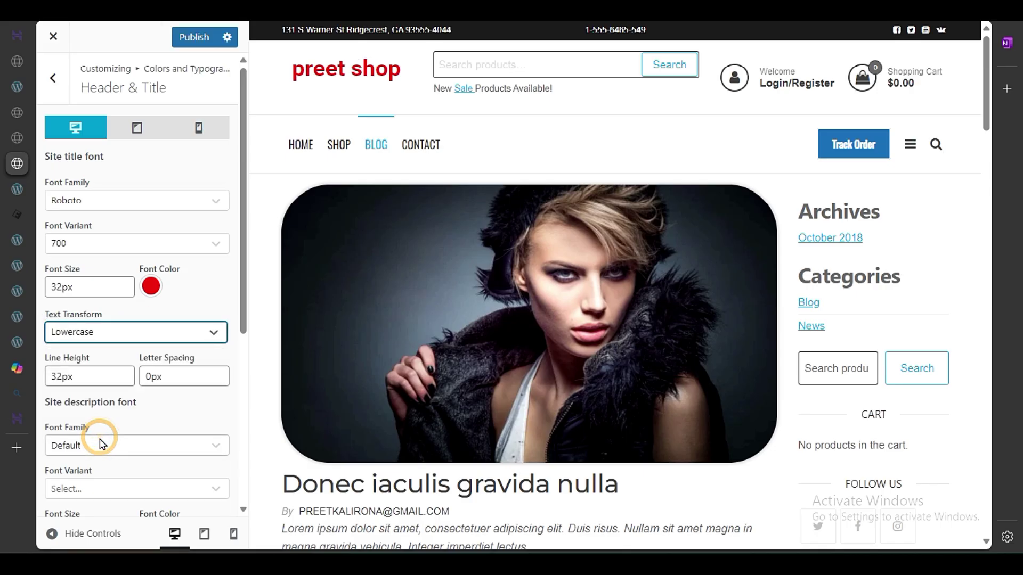
left_click(126, 332)
left_click(122, 368)
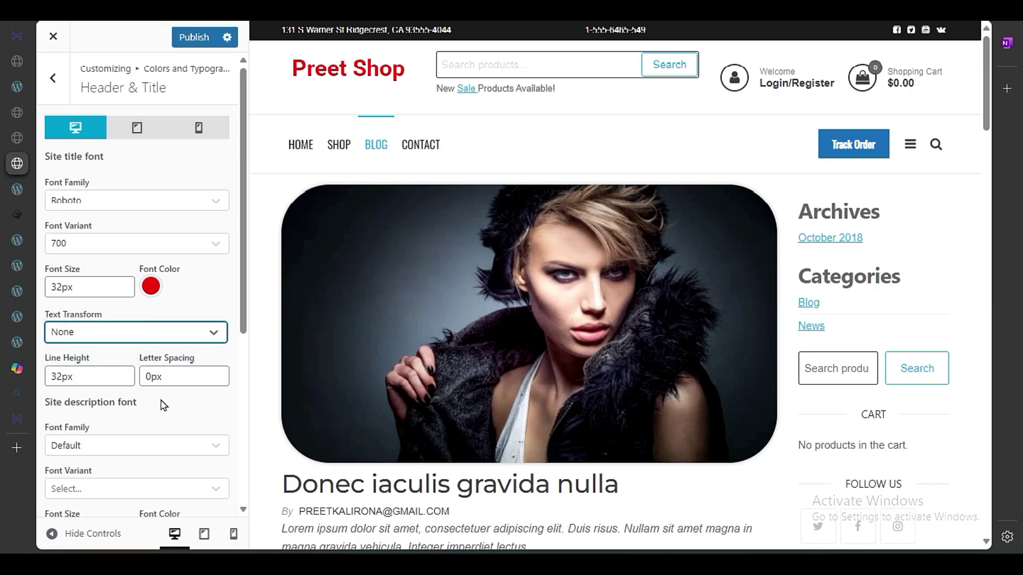
scroll(160, 404, "down", 3)
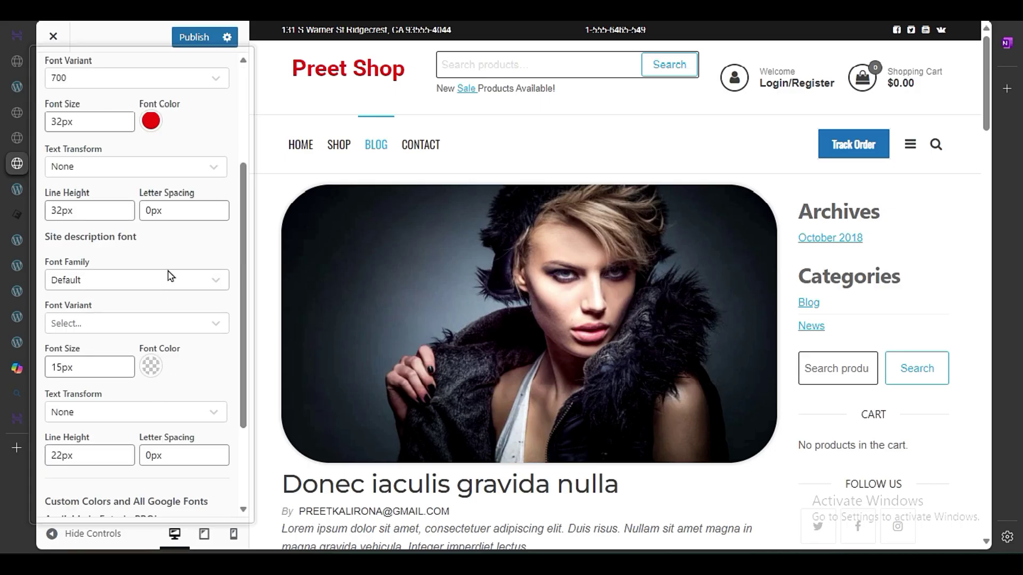
scroll(120, 169, "up", 3)
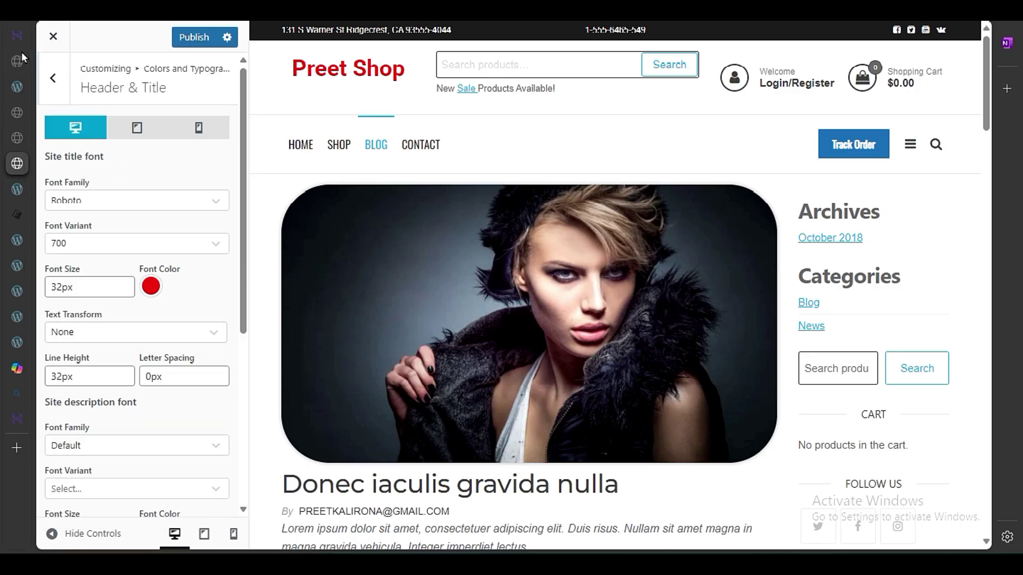
Step: Open the Footer Section widget area in the Widgets settings and dismiss the block widgets welcome guide
left_click(60, 87)
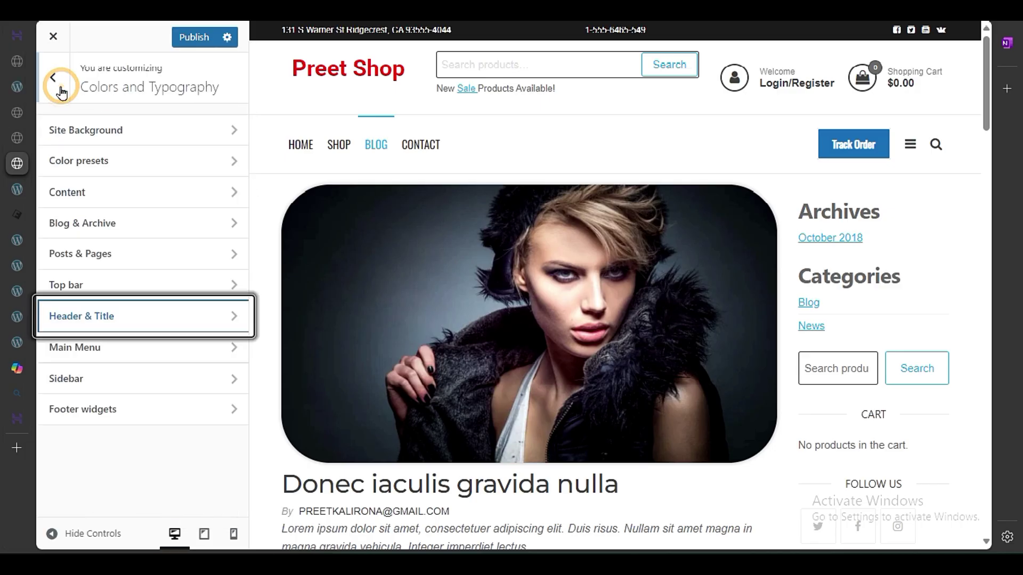
left_click(61, 91)
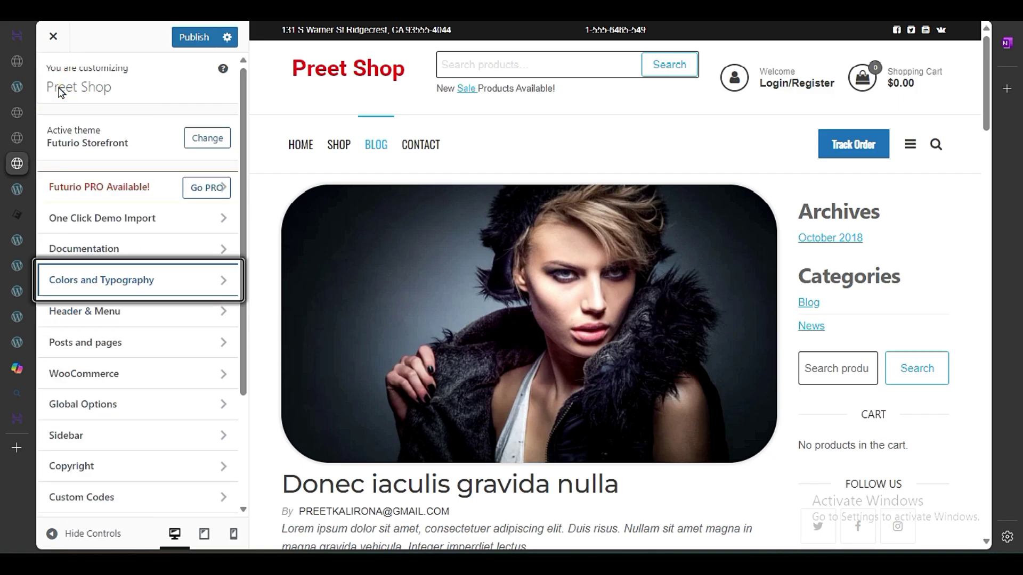
scroll(141, 436, "down", 3)
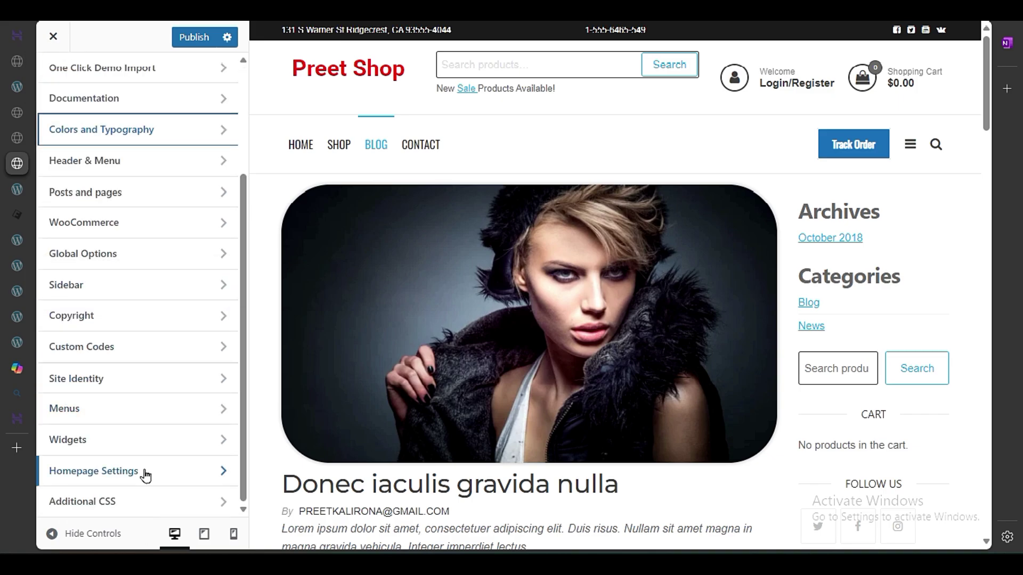
left_click(140, 440)
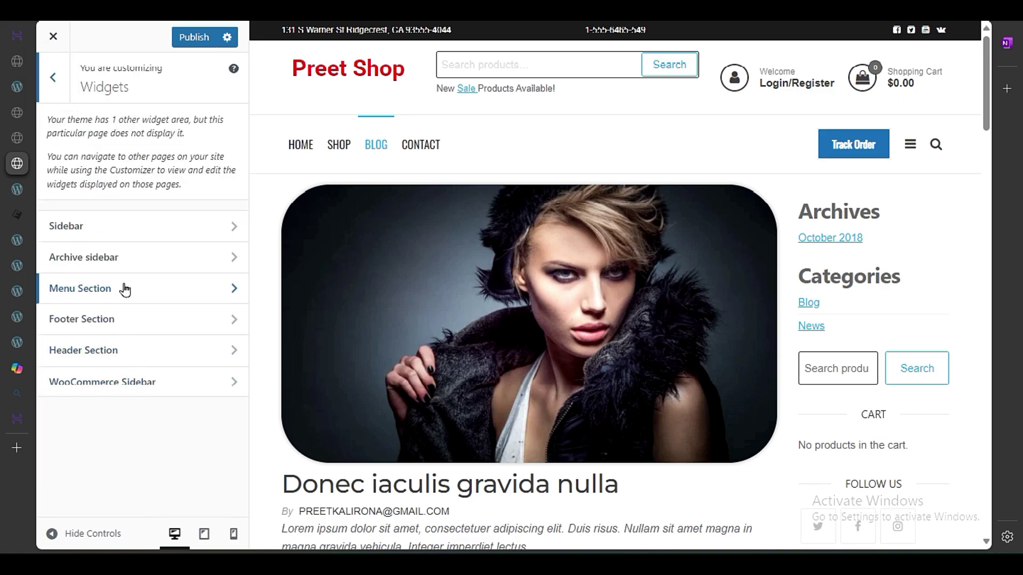
scroll(495, 540, "down", 15)
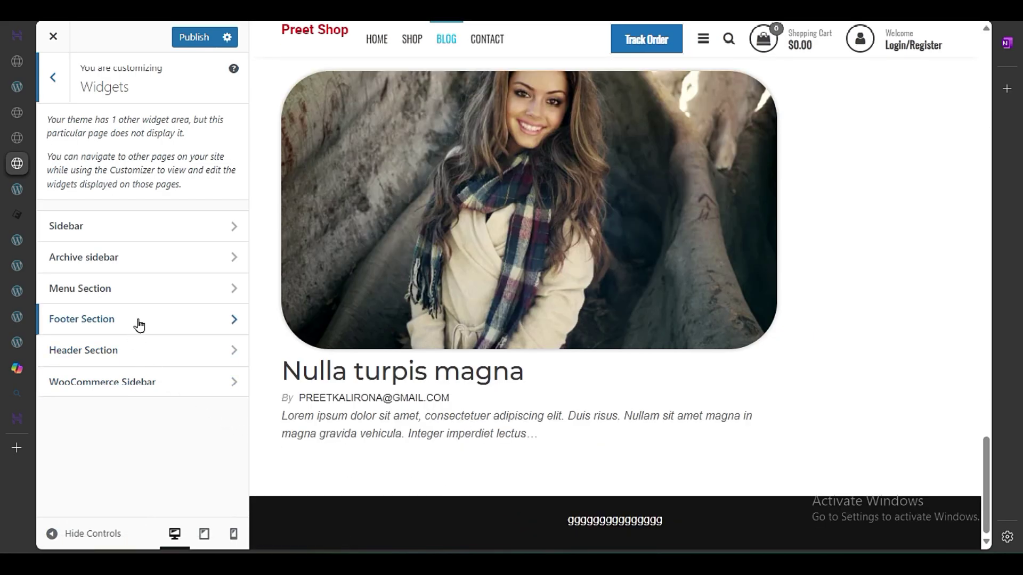
left_click(131, 322)
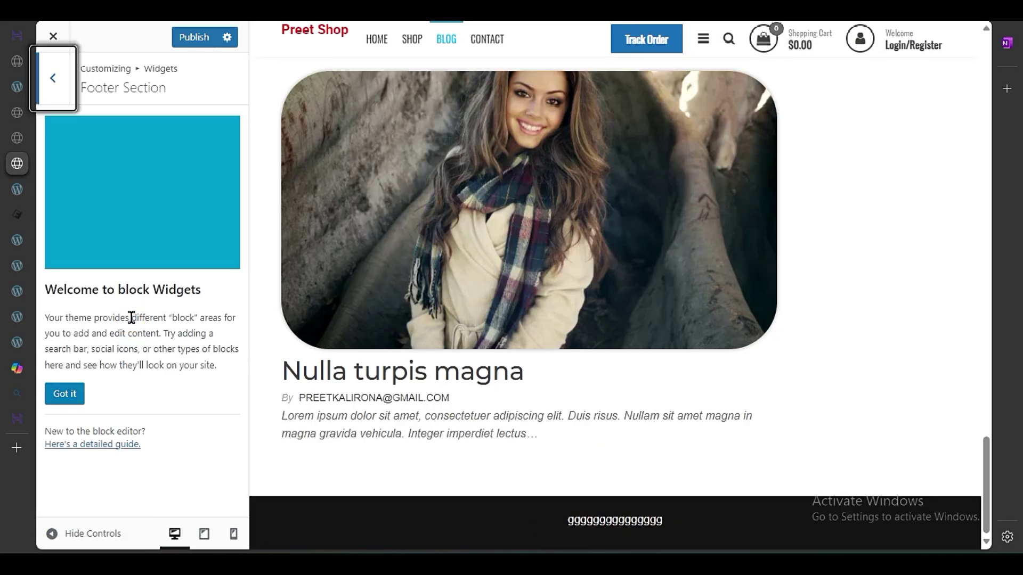
left_click(79, 394)
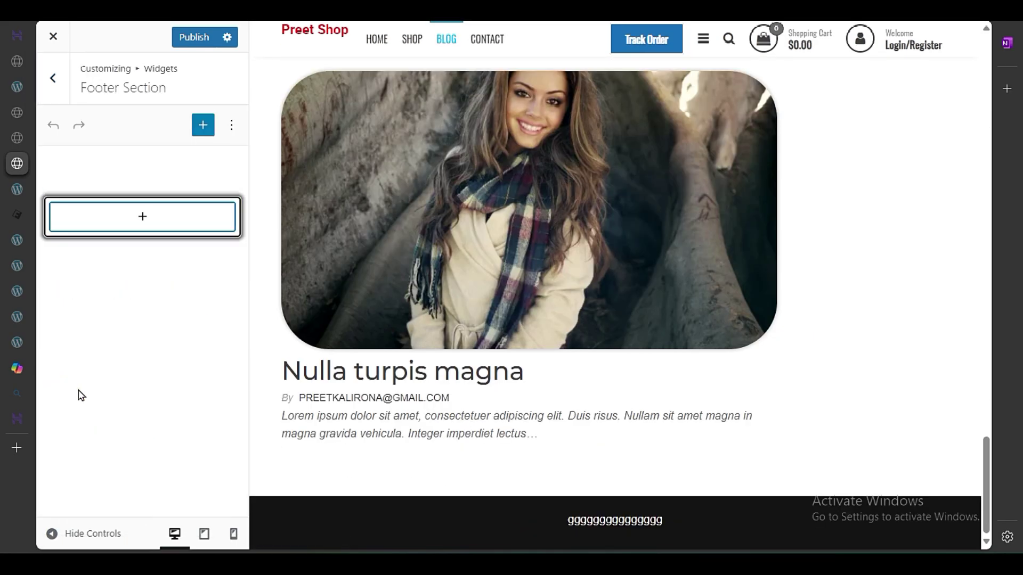
Step: Add a Navigation Menu widget to the Footer Section with Main Menu selected and check it in the preview's footer
left_click(144, 221)
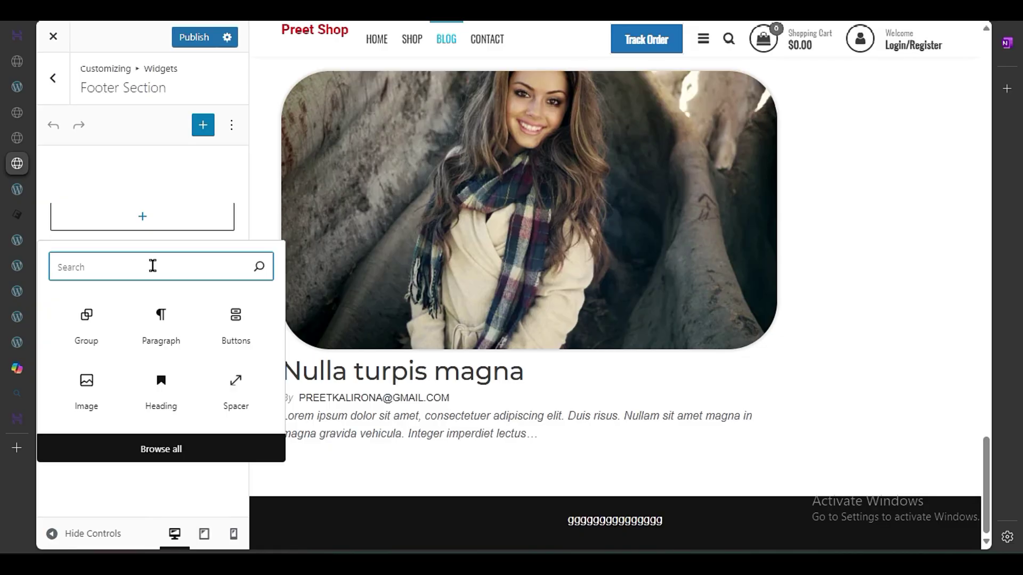
type("menu")
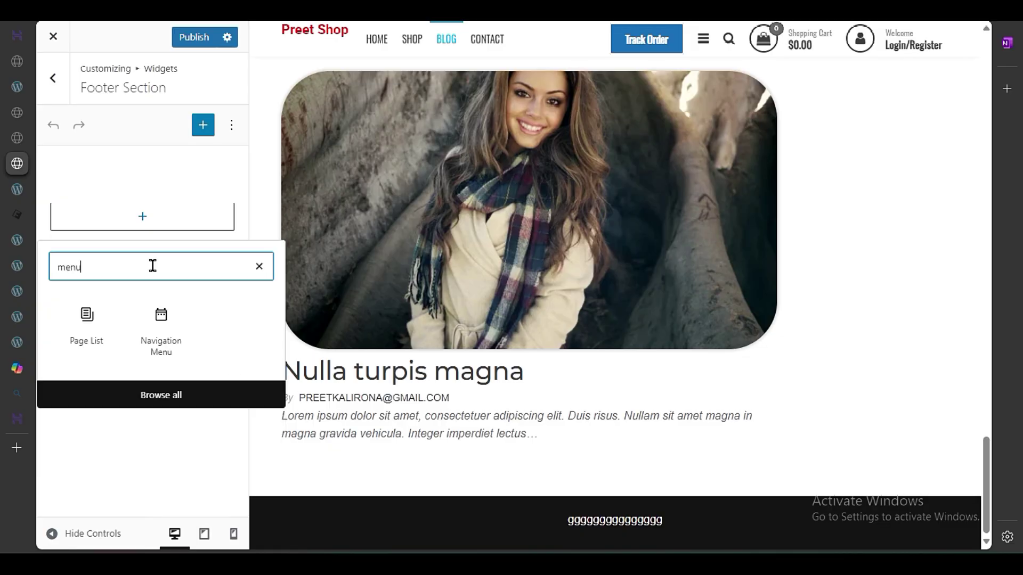
left_click(160, 323)
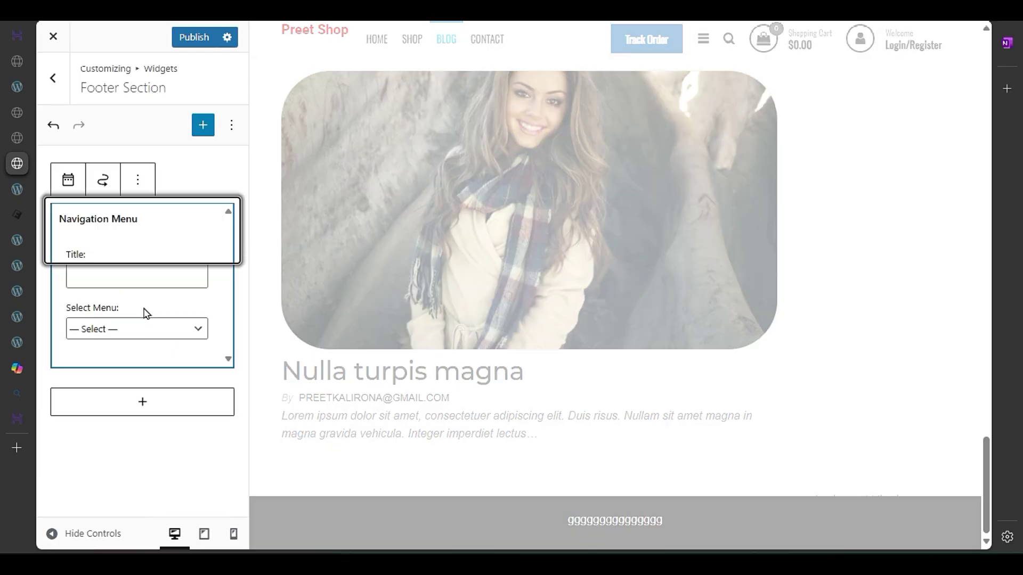
left_click(148, 330)
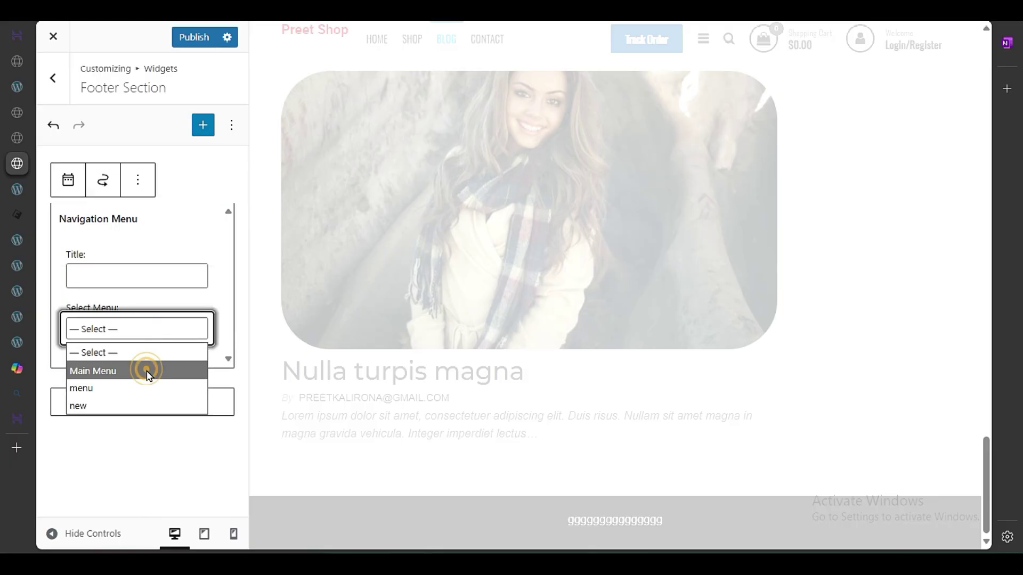
left_click(146, 367)
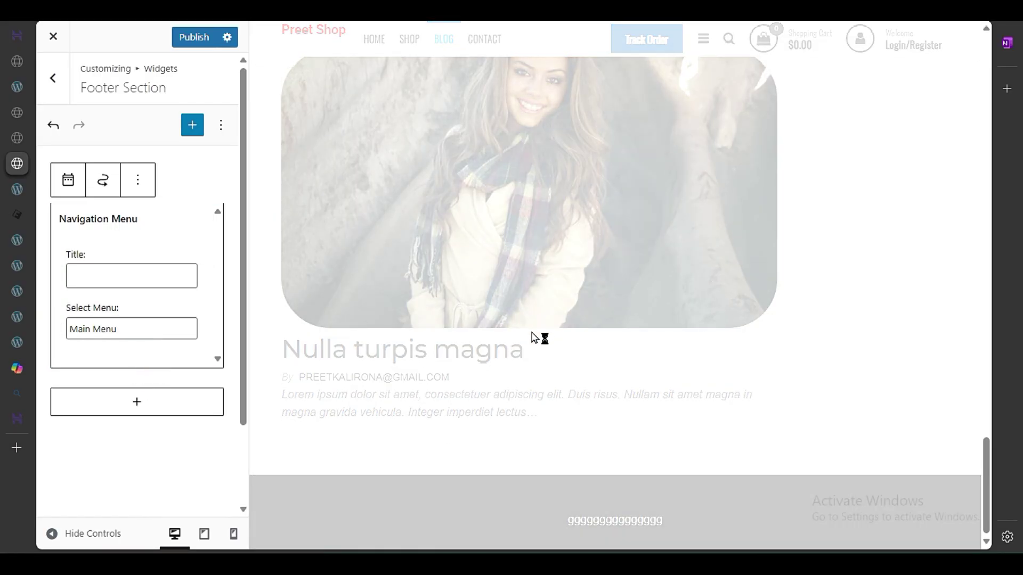
scroll(531, 352, "down", 8)
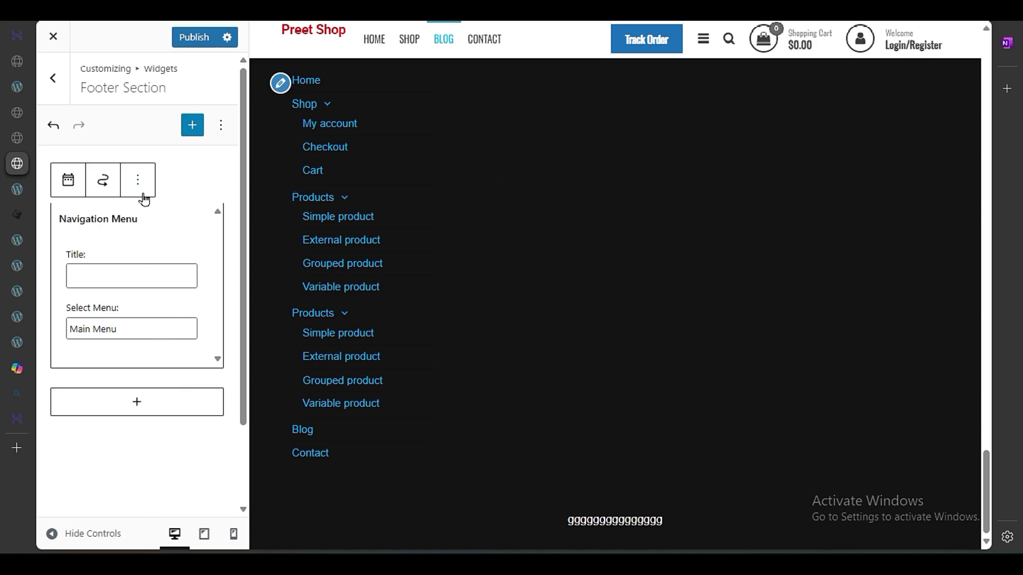
left_click(53, 95)
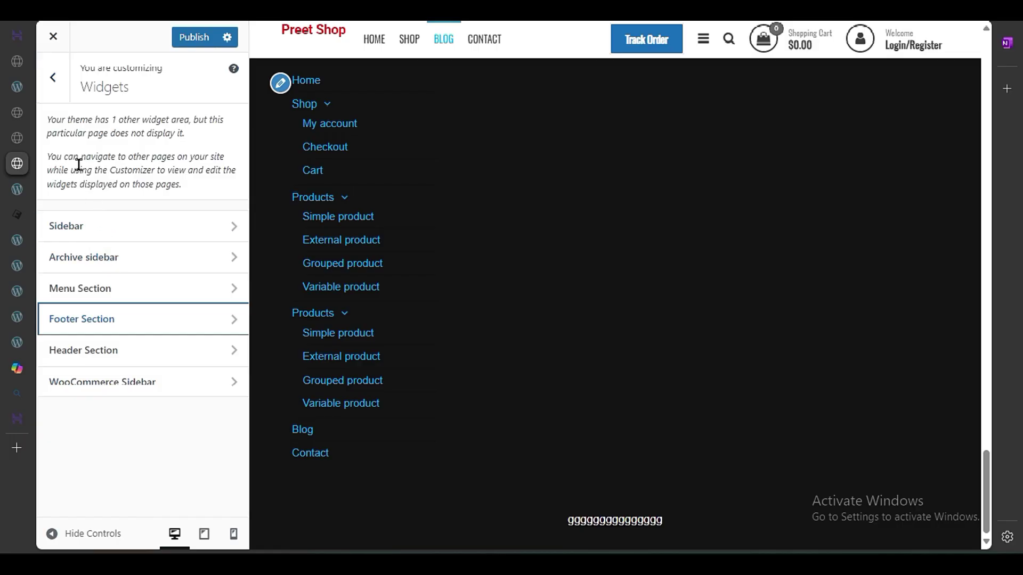
left_click(68, 102)
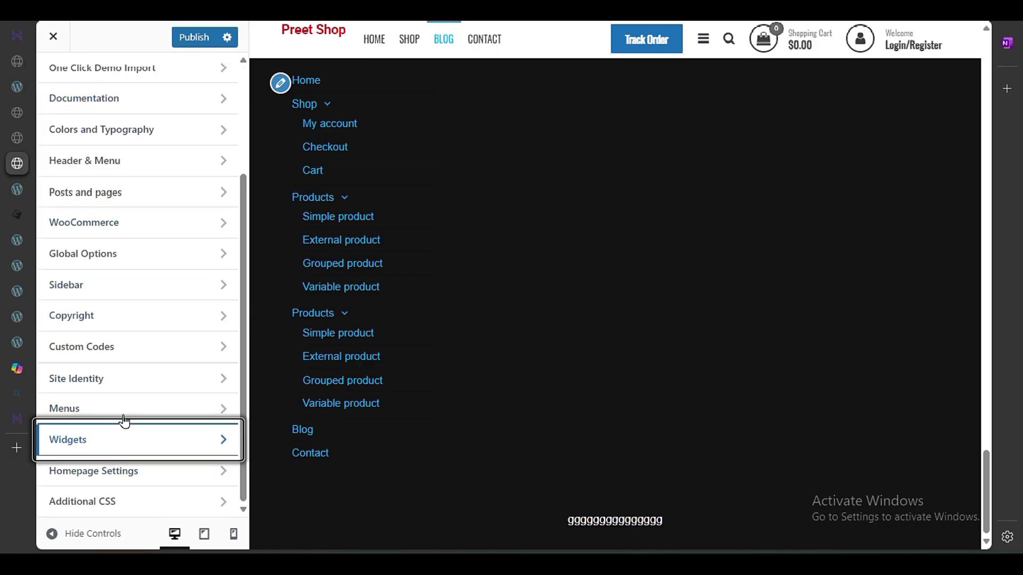
scroll(128, 416, "up", 3)
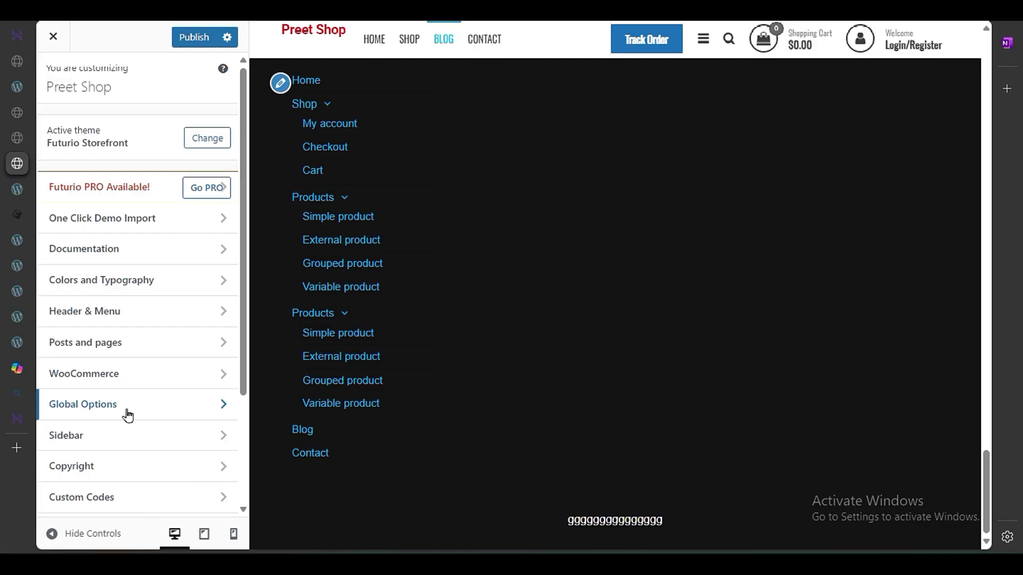
scroll(128, 416, "down", 3)
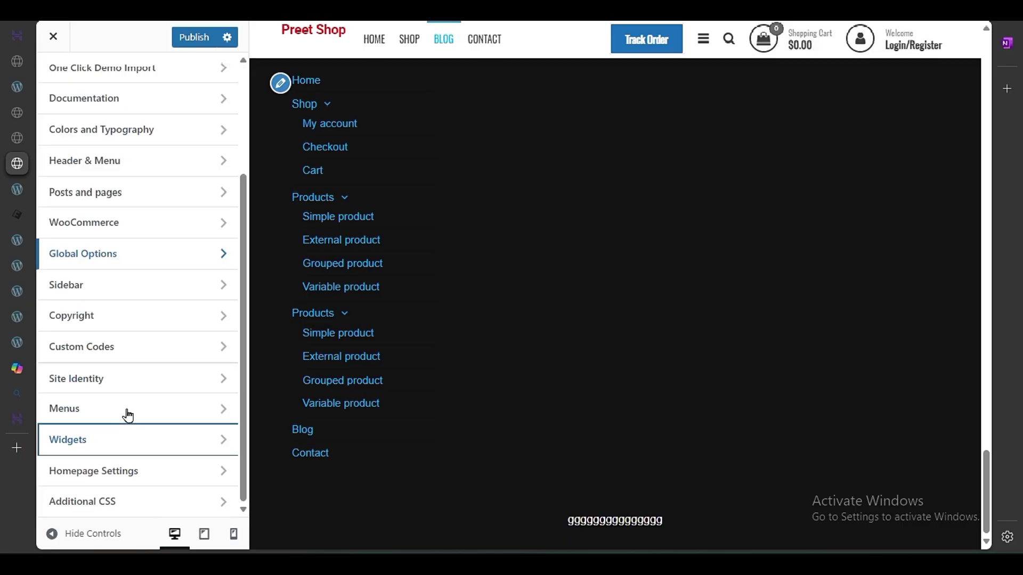
Step: Delete the Navigation Menu widget from the Footer Section widget area and publish the changes
left_click(144, 442)
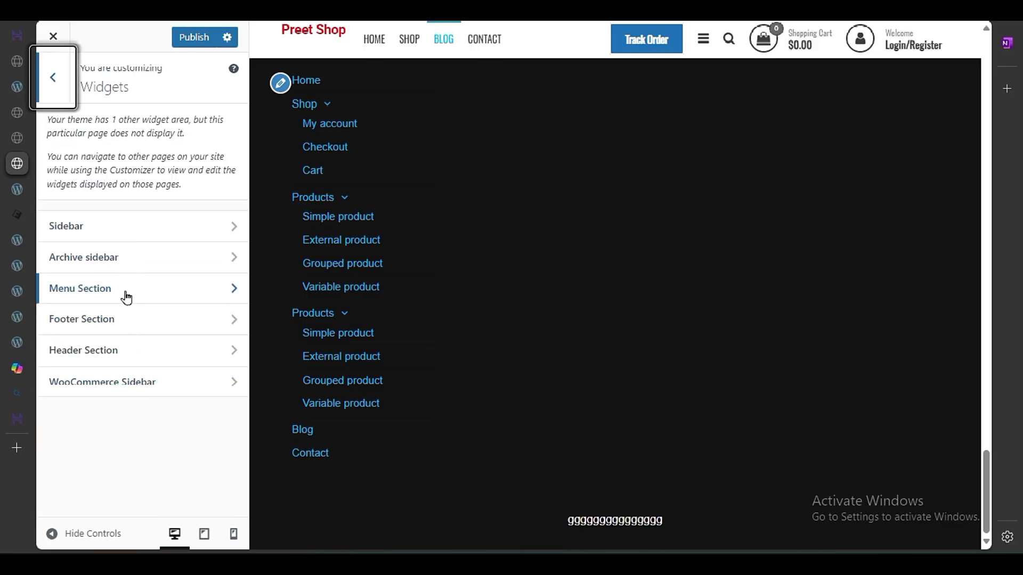
left_click(162, 313)
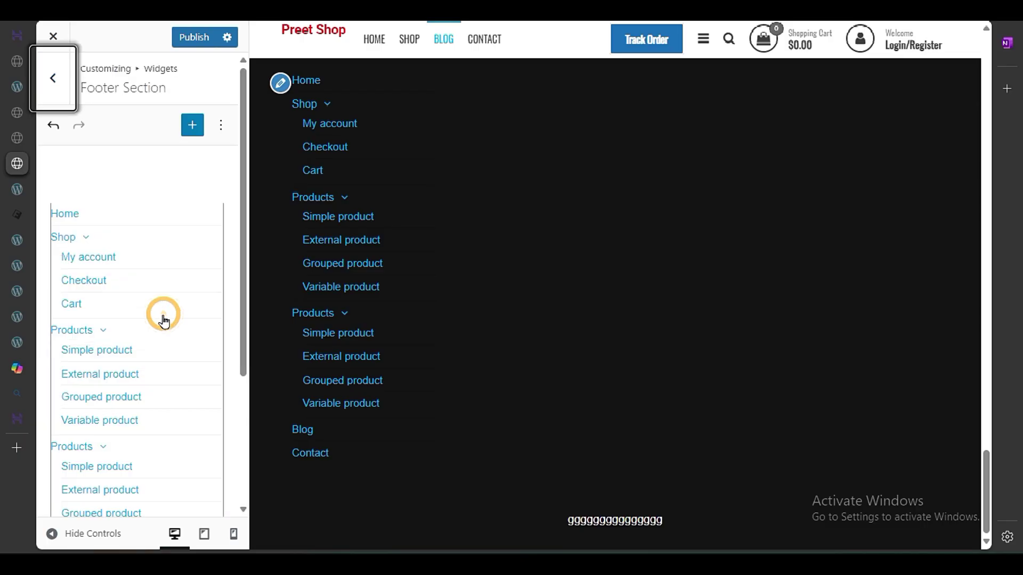
left_click(176, 244)
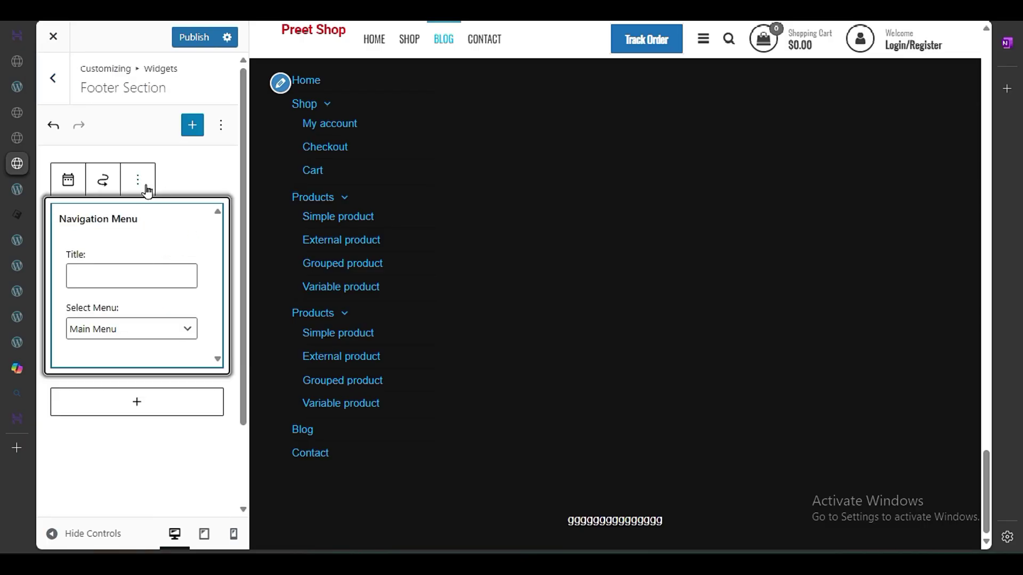
left_click(147, 189)
left_click(189, 506)
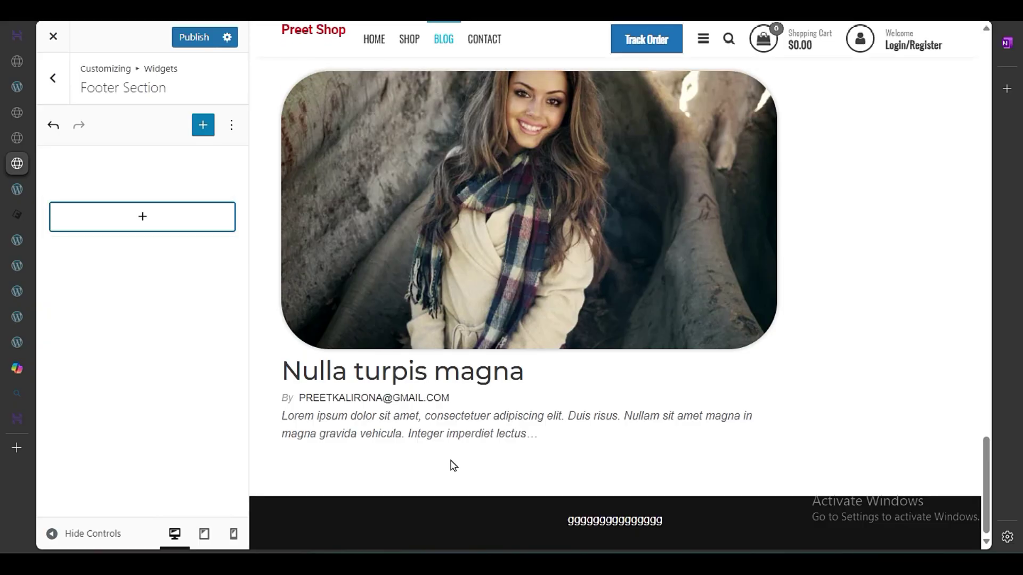
left_click(196, 37)
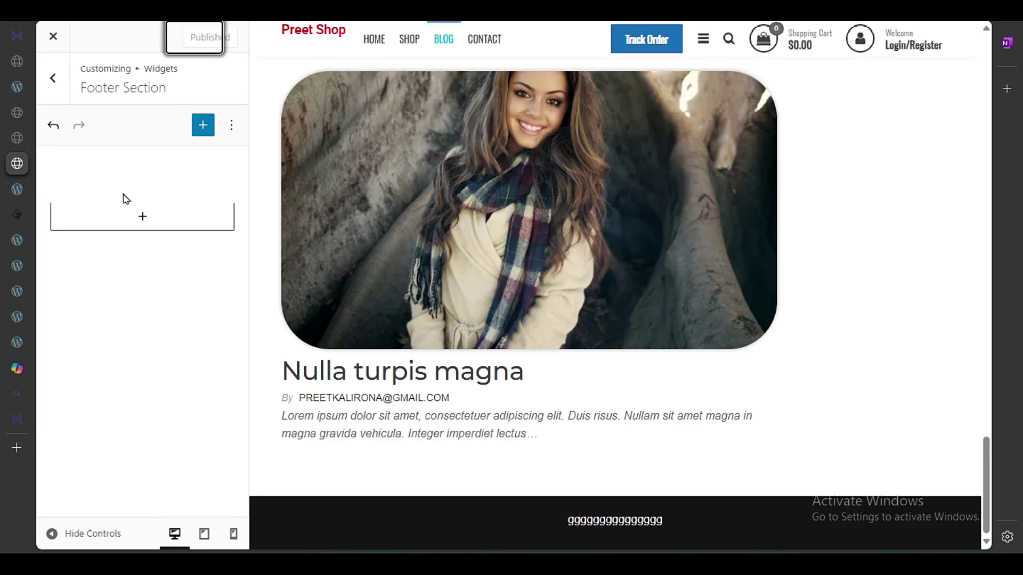
Step: Return to the main Customizer sections, open the shop's home page in the preview, and look through its banner and product sections
left_click(53, 78)
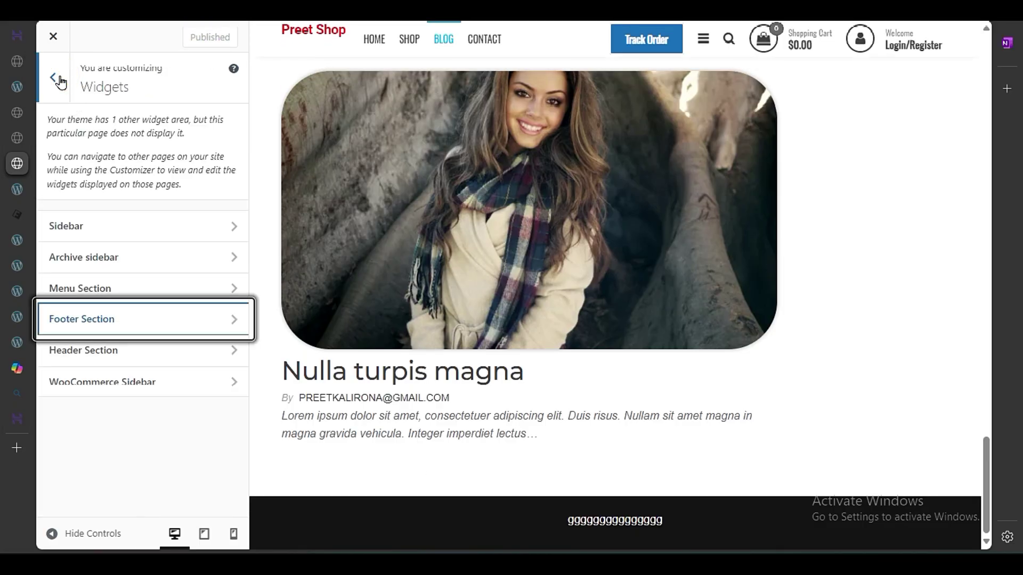
left_click(59, 81)
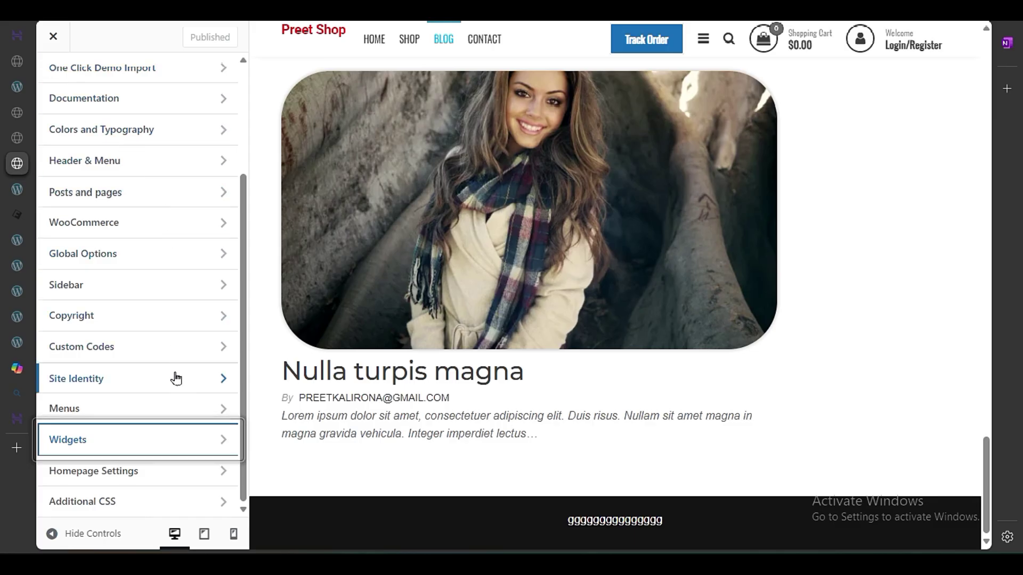
scroll(187, 458, "up", 3)
scroll(714, 270, "up", 15)
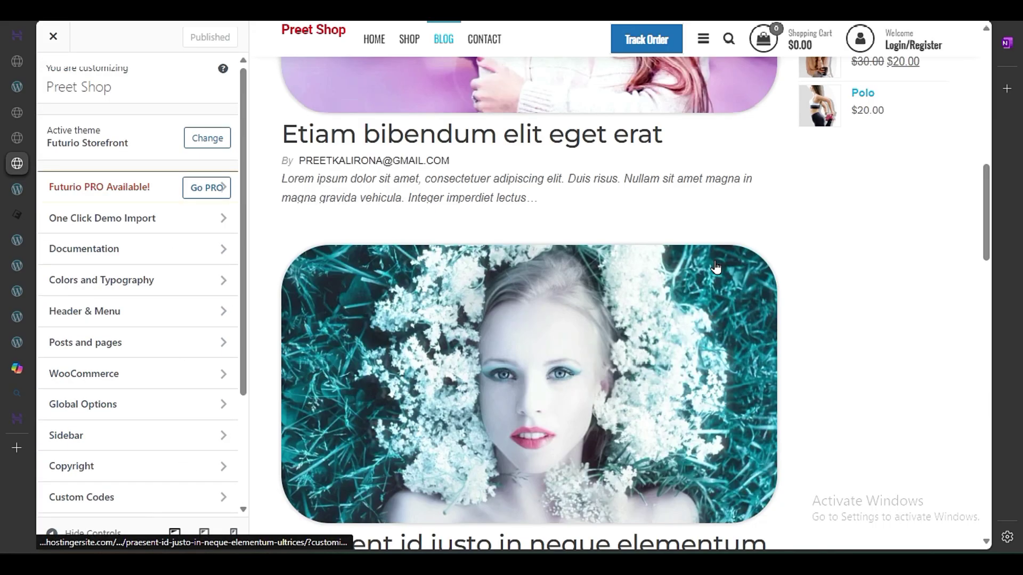
scroll(714, 267, "up", 12)
left_click(374, 75)
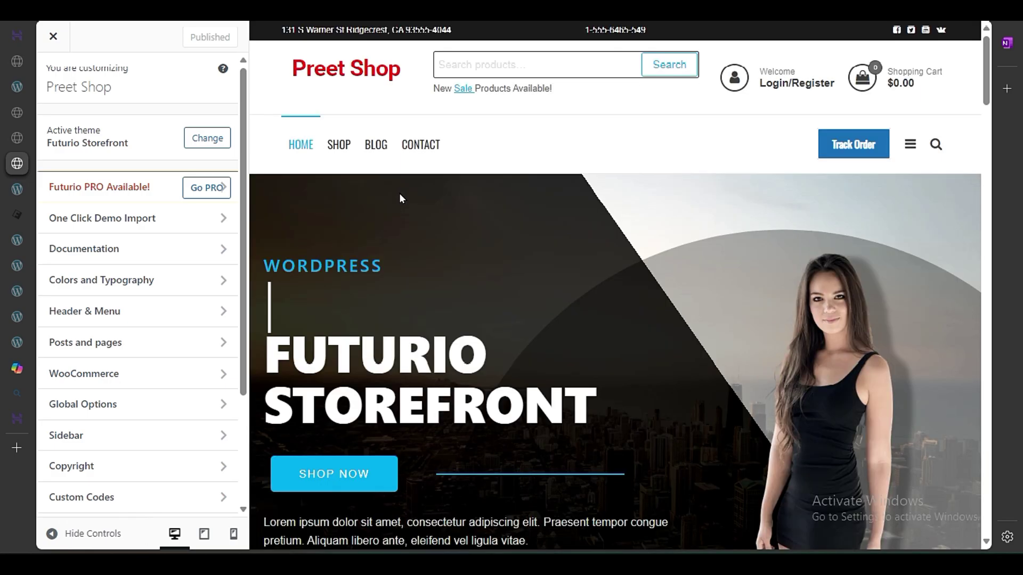
scroll(504, 384, "down", 15)
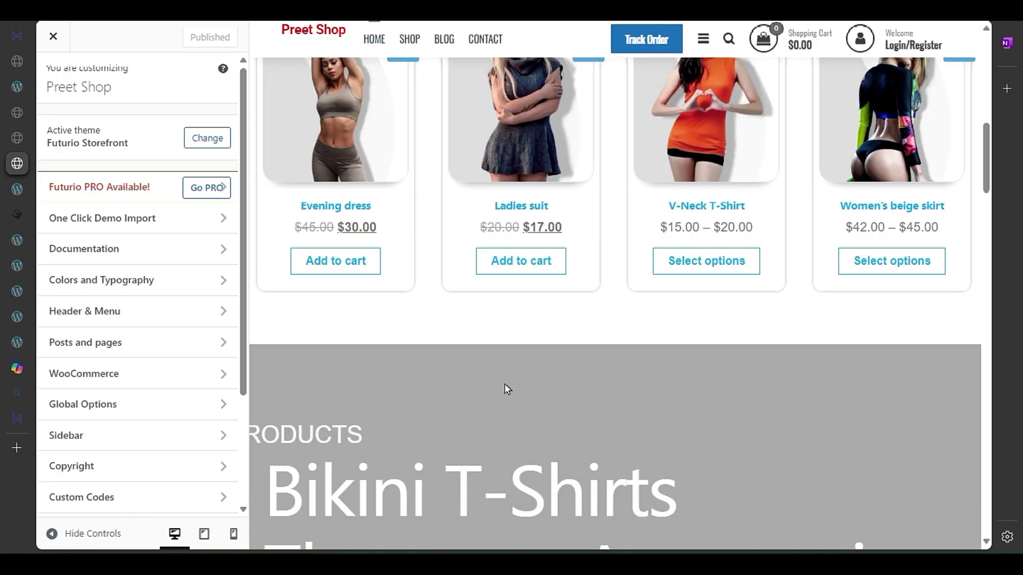
scroll(504, 386, "up", 3)
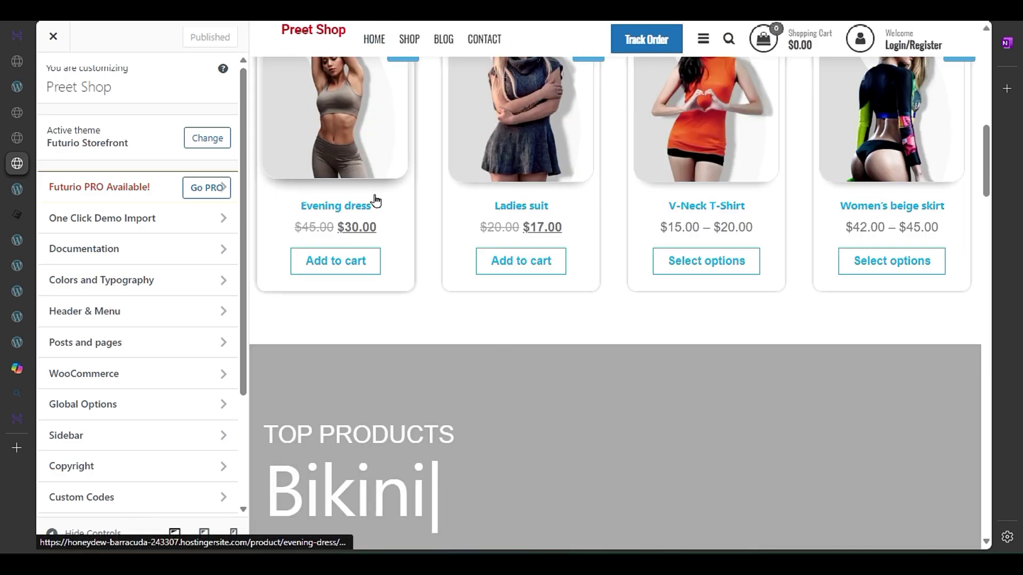
Step: Try a three-column footer widget layout in Global Options and look through the home page preview
scroll(440, 308, "up", 12)
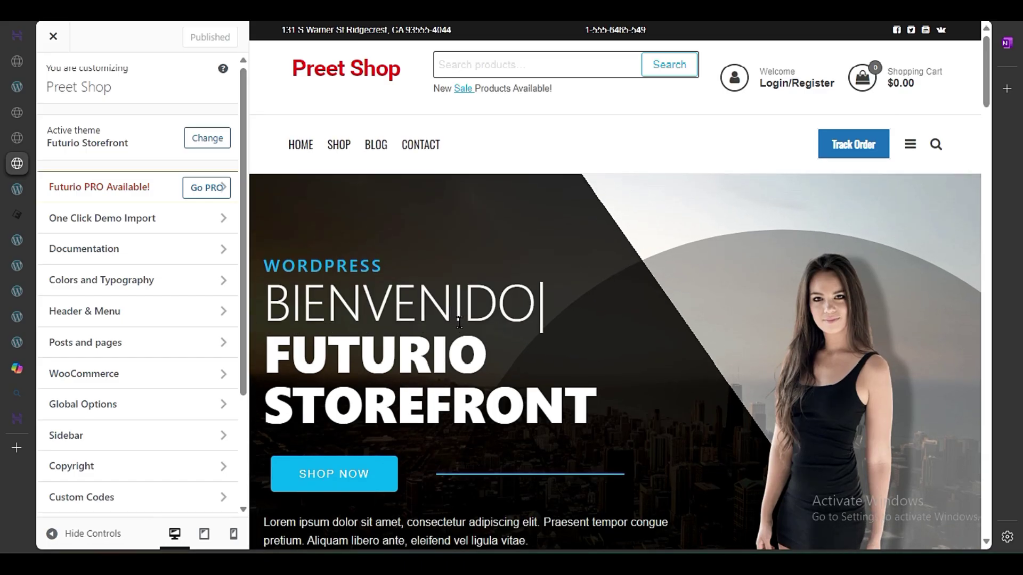
scroll(467, 341, "down", 4)
scroll(468, 340, "up", 4)
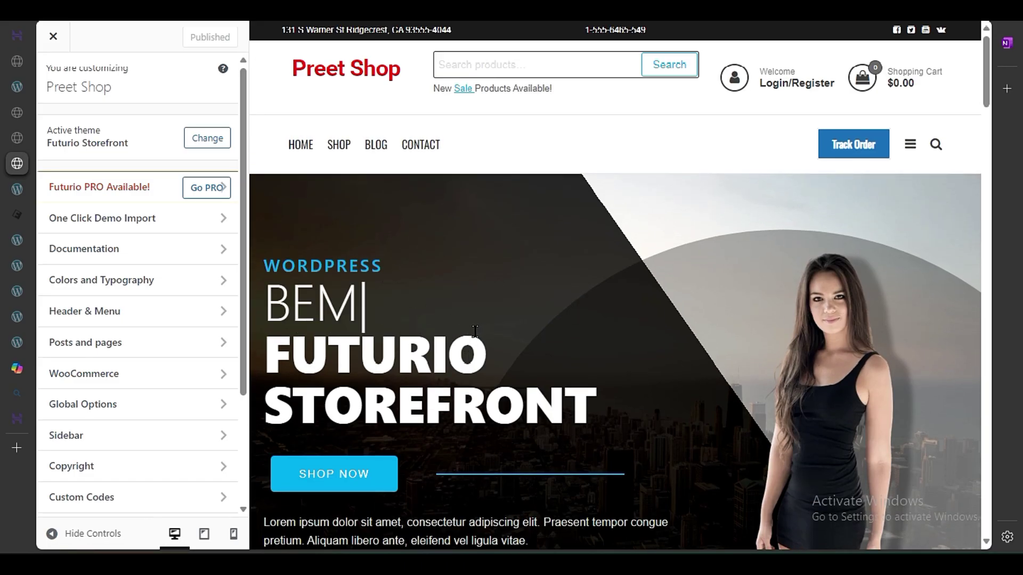
left_click(164, 403)
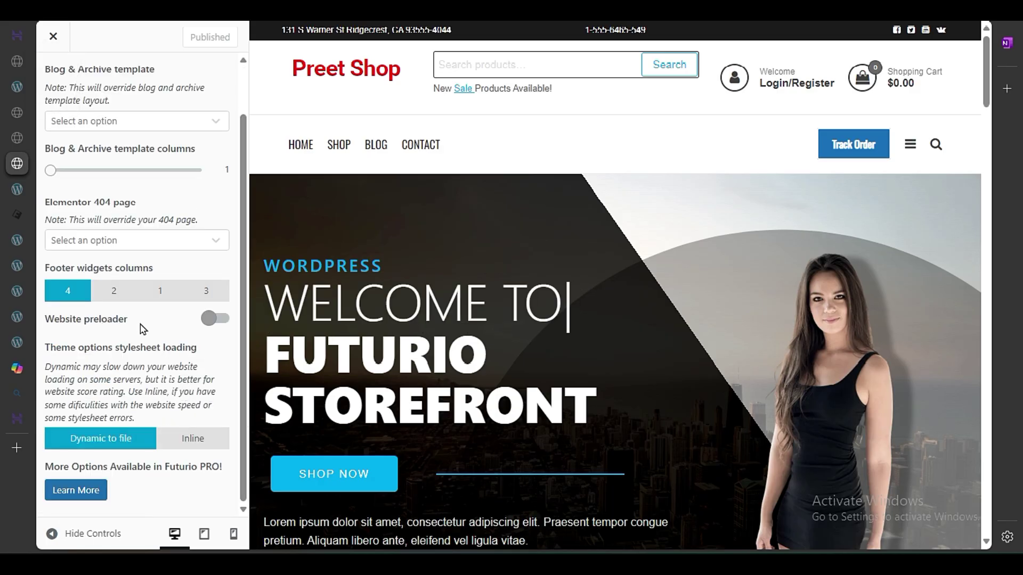
left_click(116, 291)
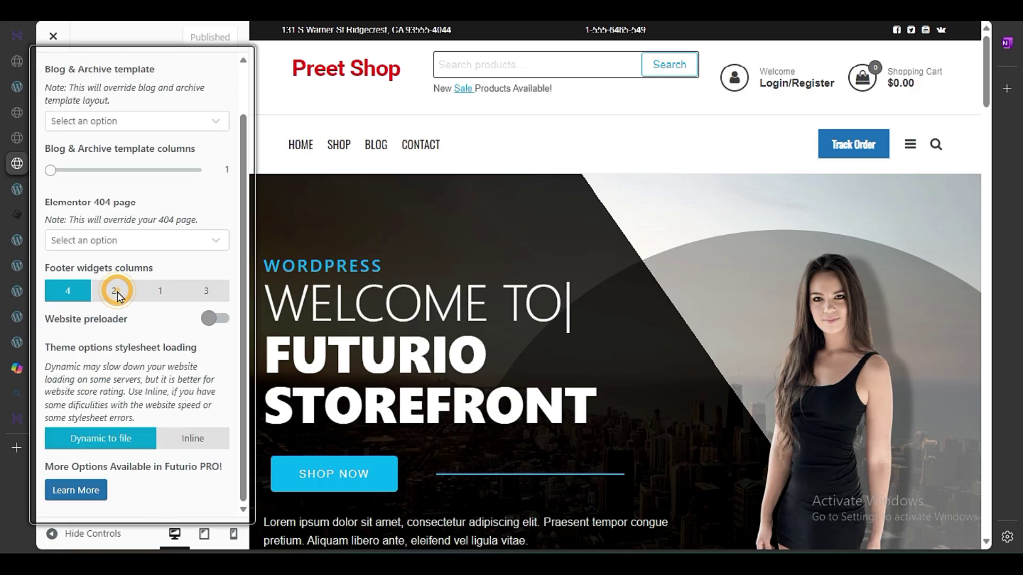
left_click(197, 292)
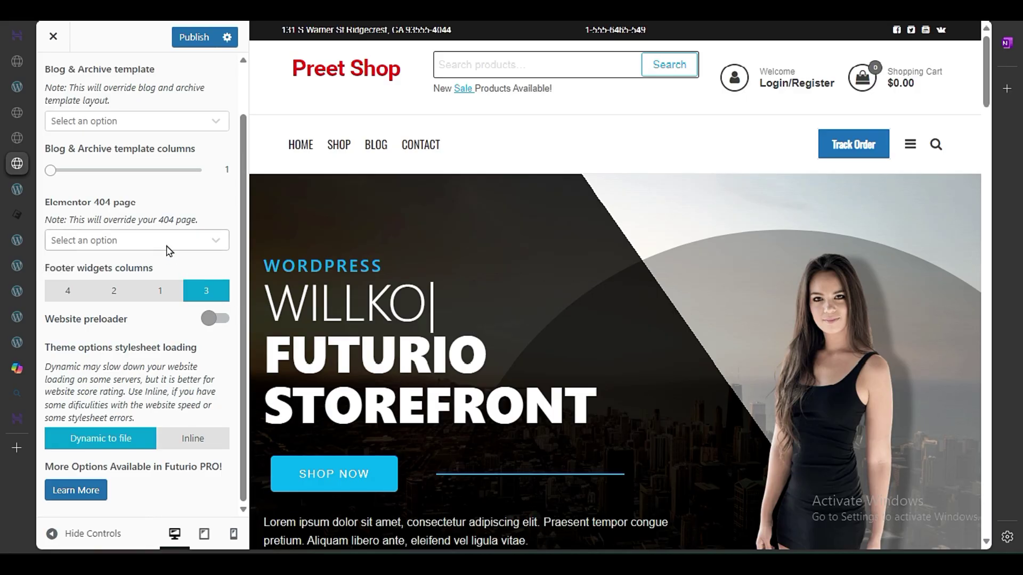
scroll(481, 436, "down", 5)
scroll(481, 435, "down", 10)
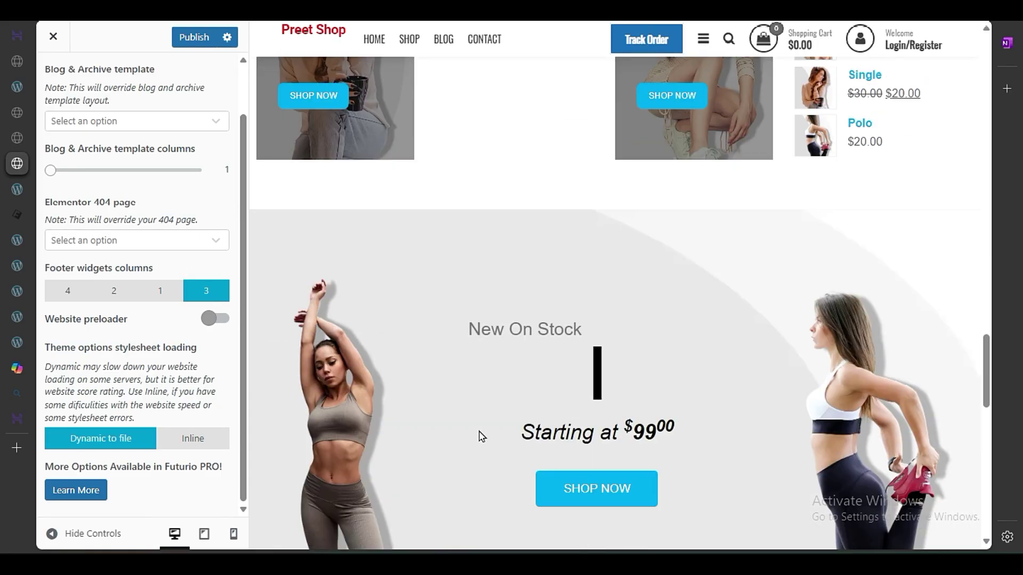
Step: Set the footer widgets columns to 4, publish the change, and return to the main Customizer sections
left_click(84, 297)
left_click(195, 38)
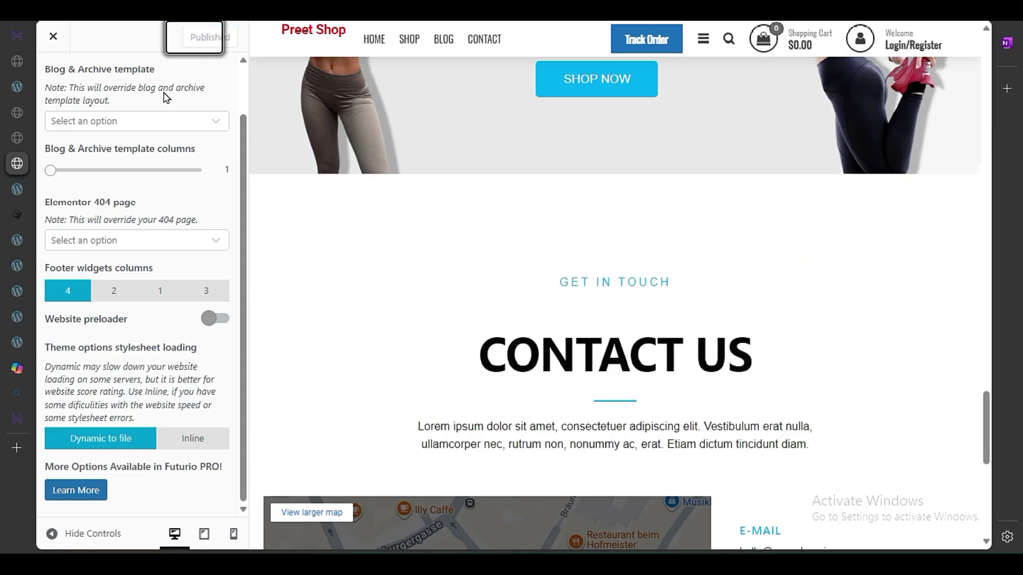
scroll(80, 101, "up", 3)
left_click(56, 97)
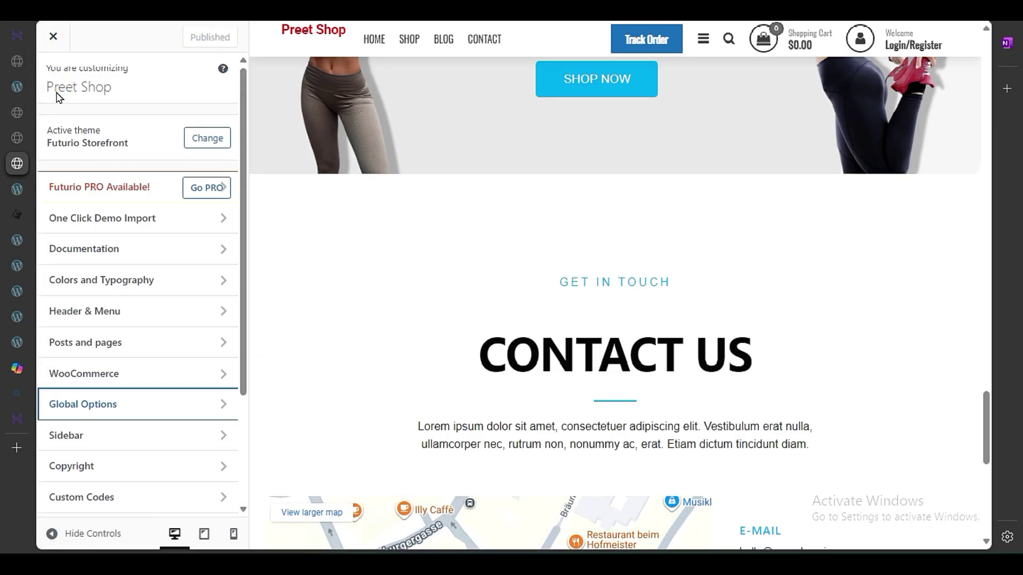
Step: Set the footer widgets columns to 2 in Global Options, check the preview's footer, and publish the change
left_click(114, 404)
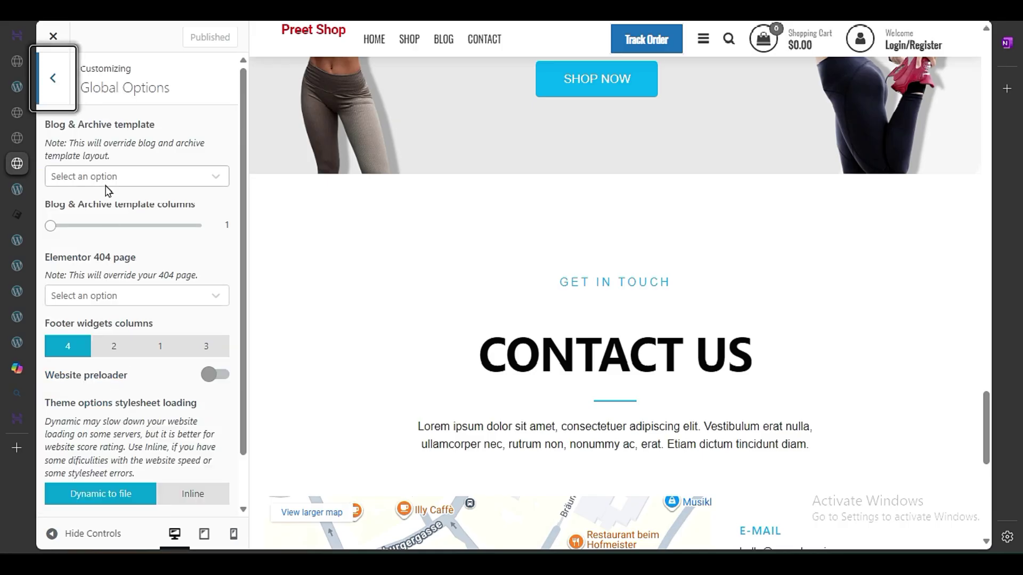
left_click(129, 347)
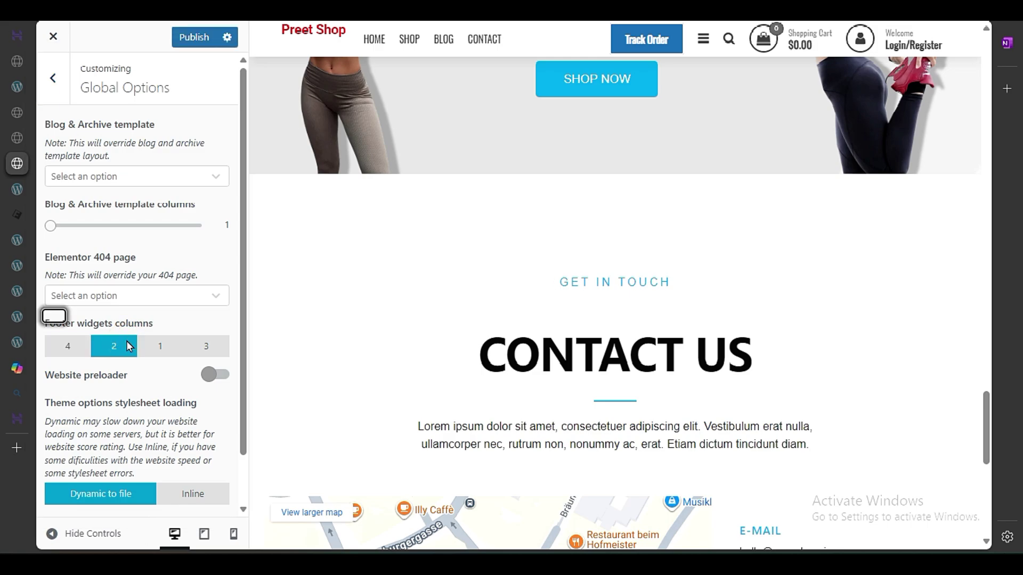
scroll(692, 368, "down", 10)
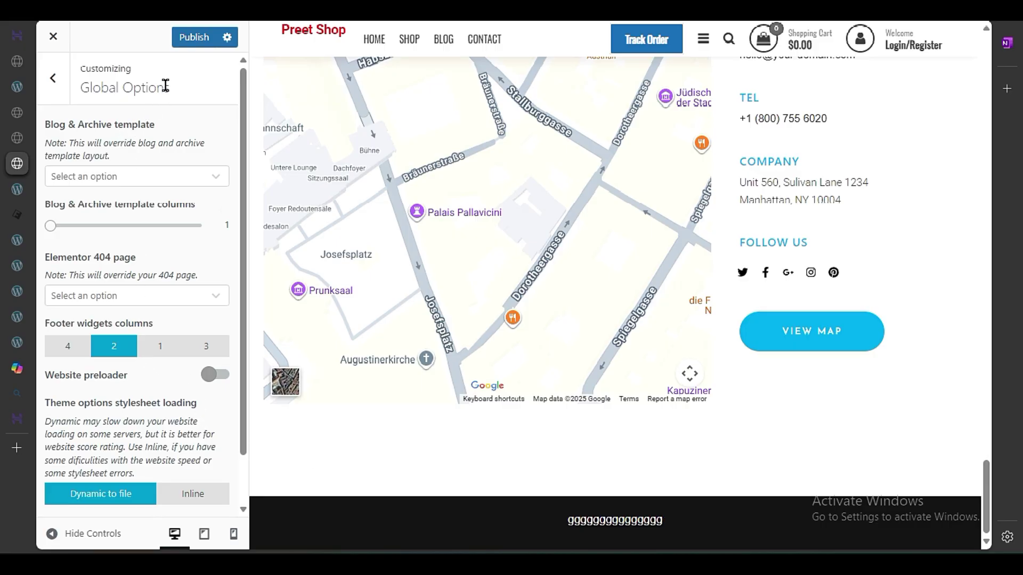
left_click(194, 37)
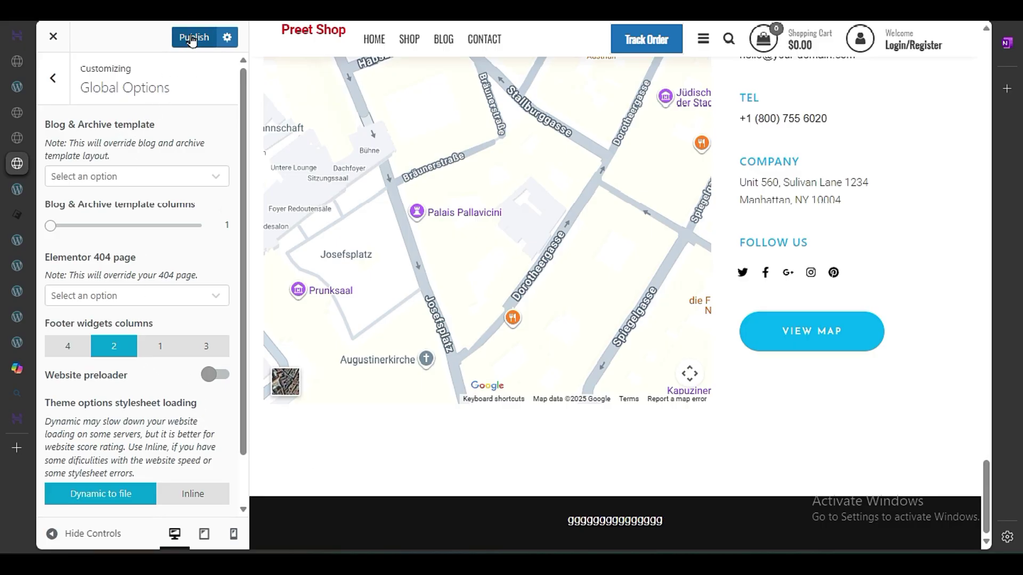
Step: Add a legacy widget of type Futurio: Recent posts to the Footer Section widget area
left_click(47, 88)
scroll(91, 408, "down", 3)
left_click(111, 435)
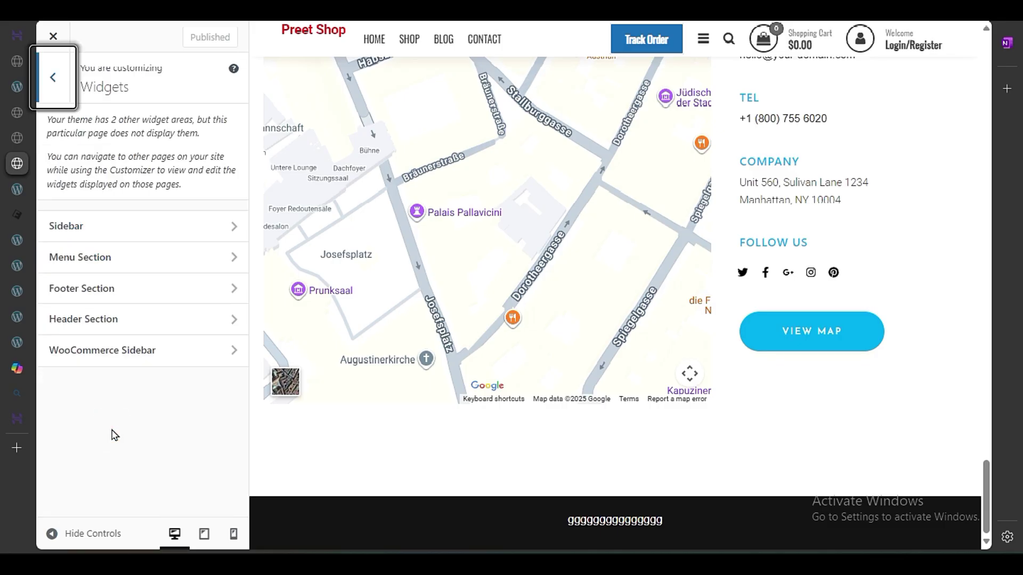
left_click(110, 291)
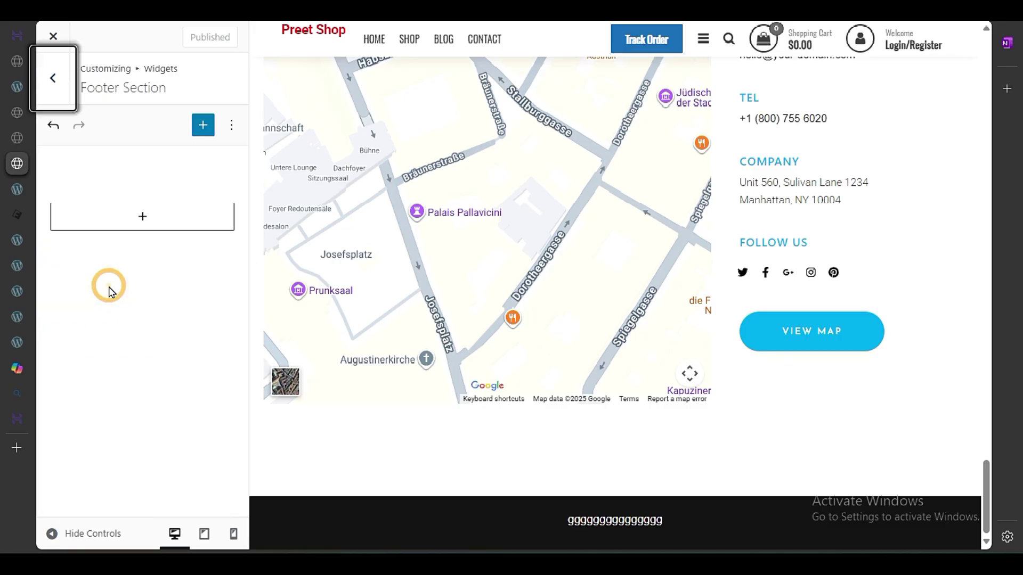
left_click(148, 214)
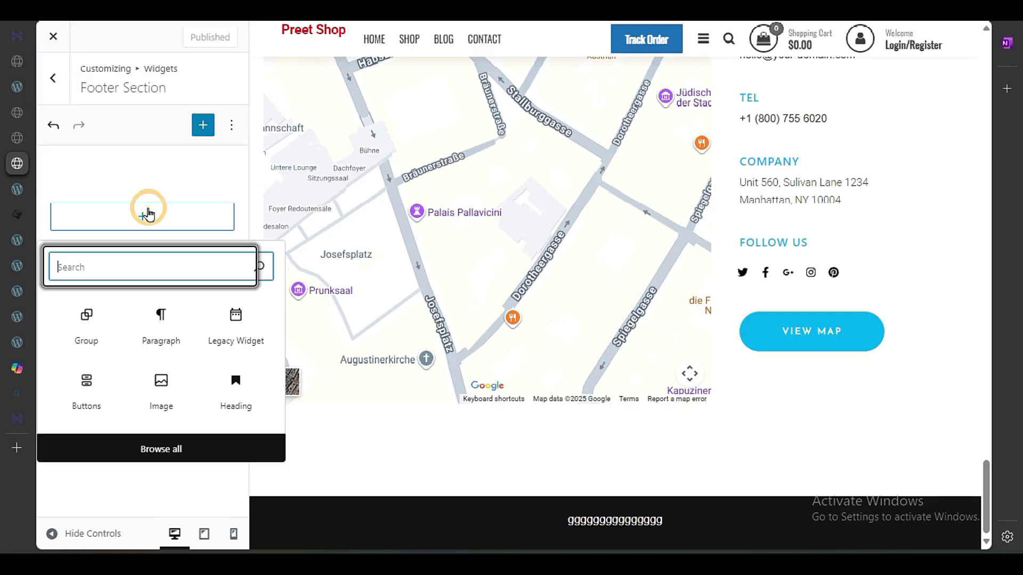
left_click(237, 321)
left_click(146, 281)
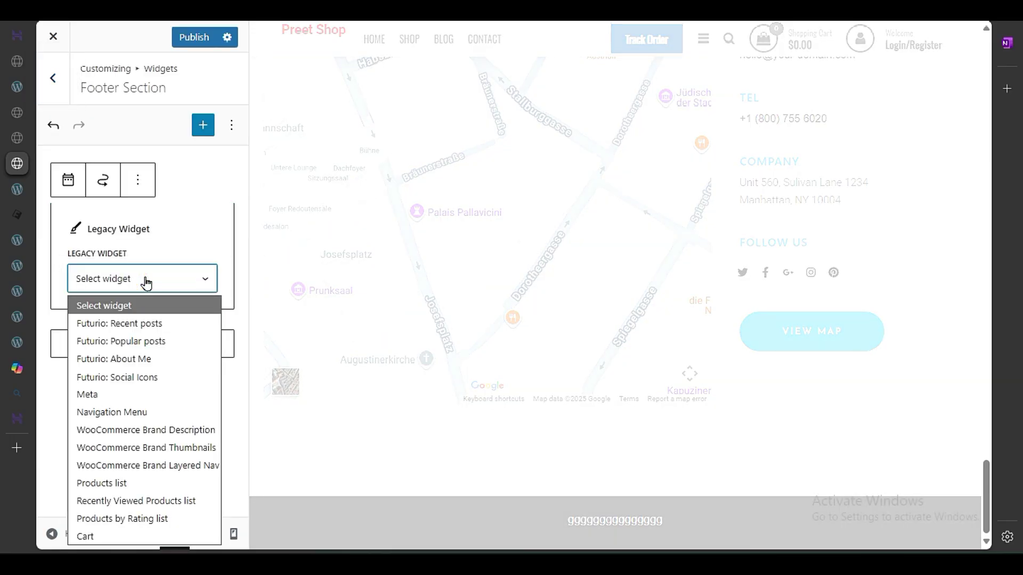
left_click(163, 322)
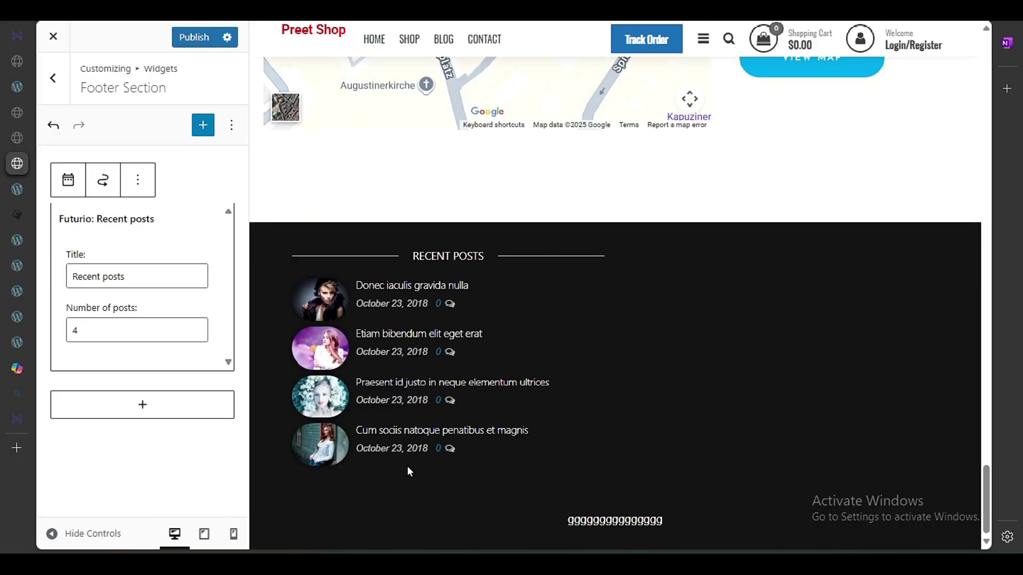
Step: Try a Products list legacy widget below Recent posts in the Footer Section, review its options, and delete it
left_click(151, 413)
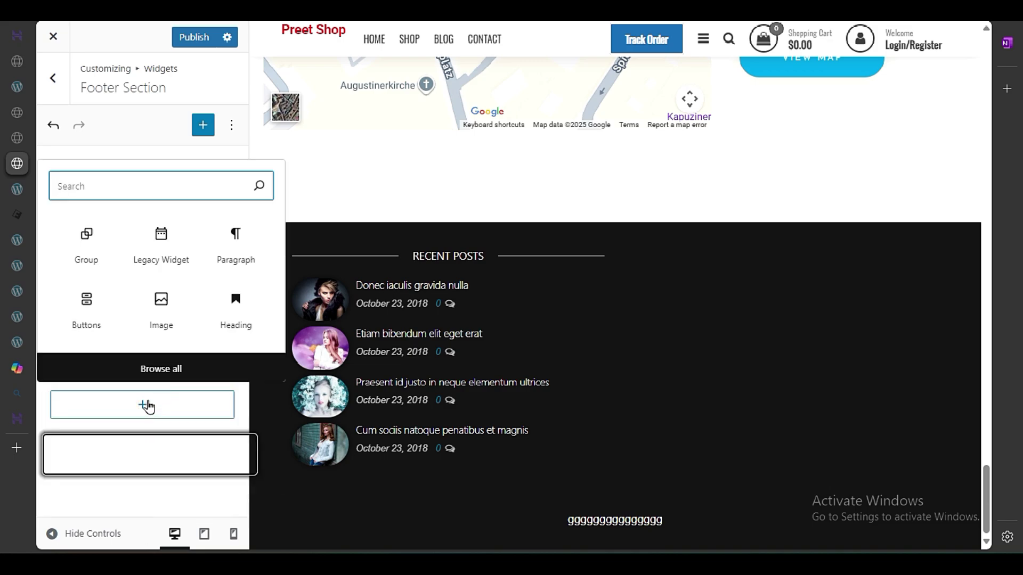
left_click(159, 256)
left_click(118, 397)
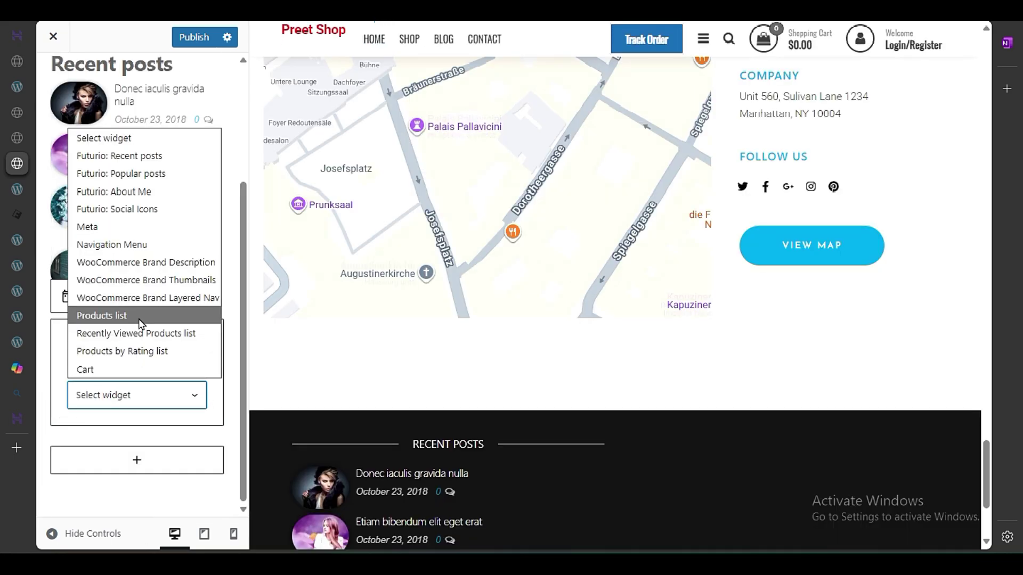
left_click(132, 316)
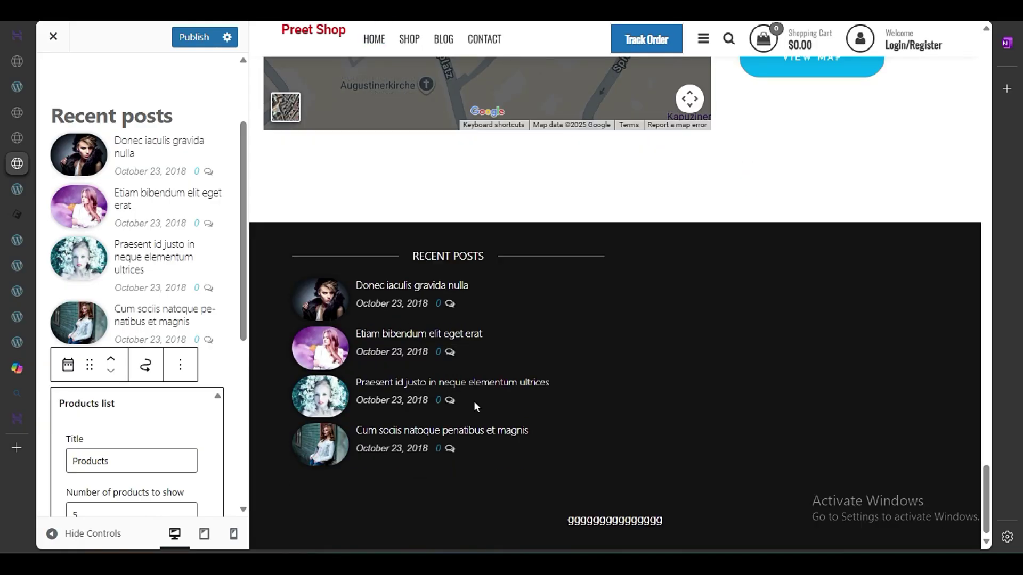
scroll(157, 468, "down", 5)
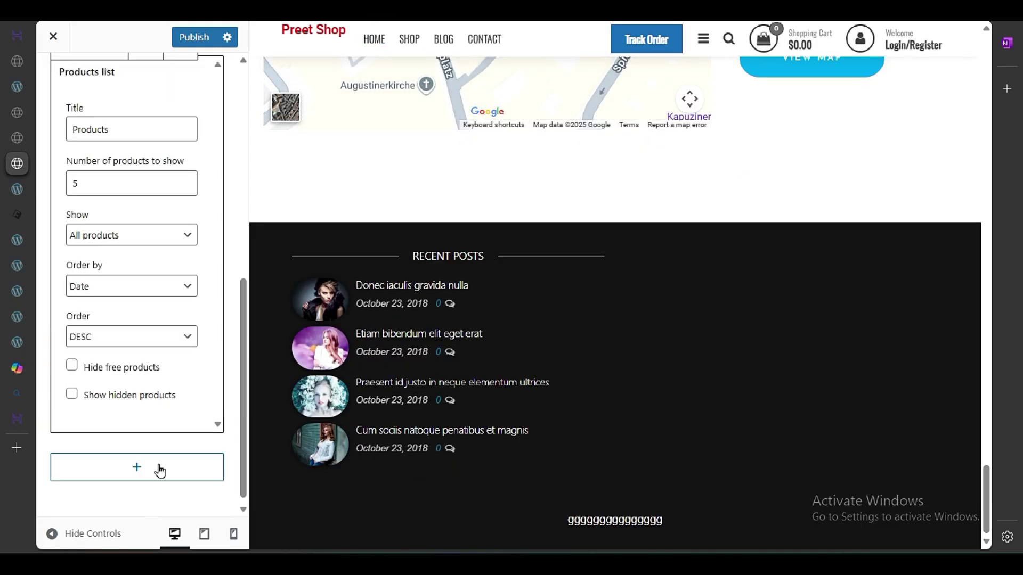
scroll(149, 396, "up", 3)
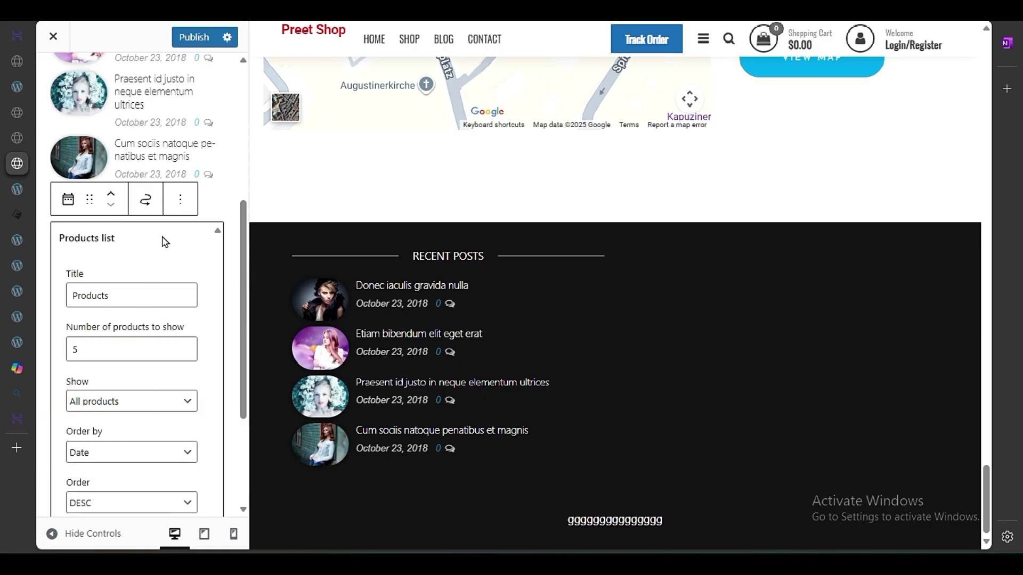
left_click(172, 203)
left_click(196, 526)
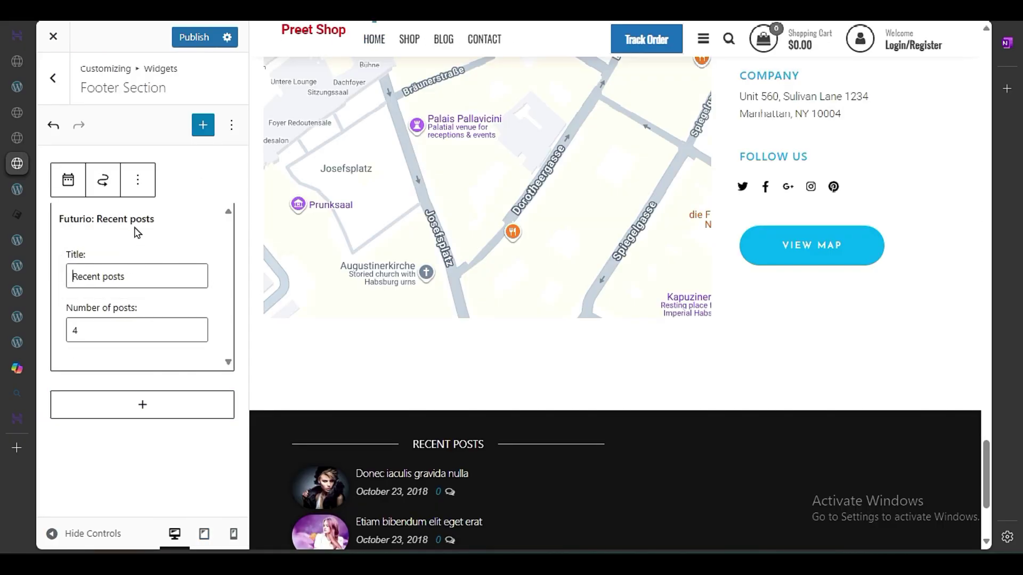
Step: Add a Futurio: About Me legacy widget below Recent posts and check its text in the preview's footer
left_click(155, 406)
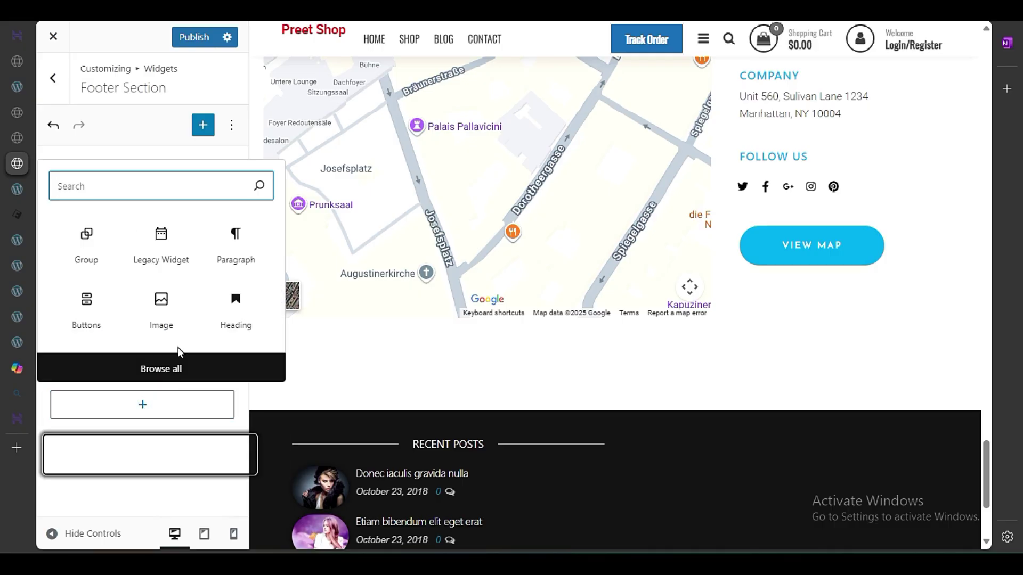
left_click(169, 264)
left_click(149, 394)
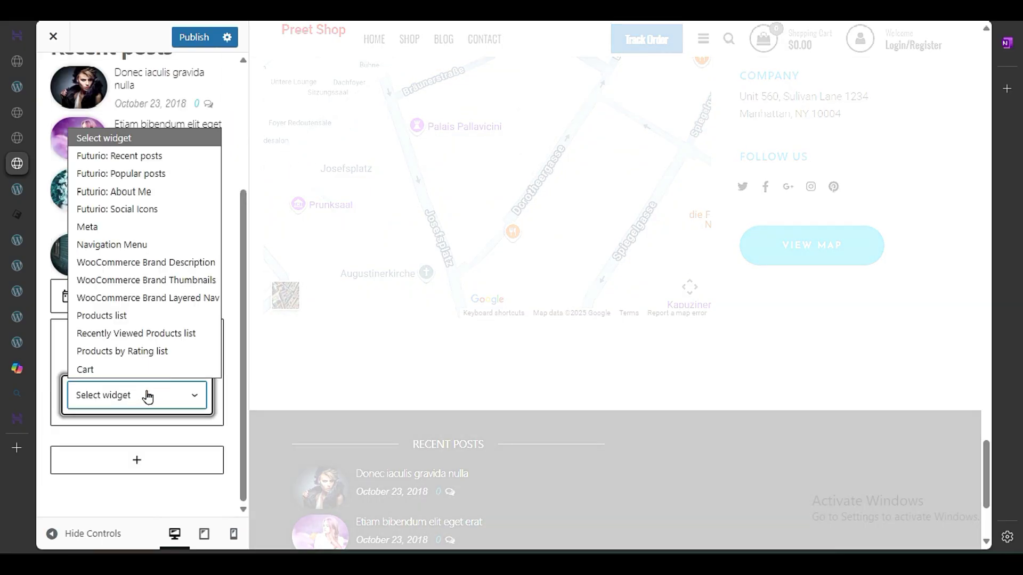
left_click(128, 191)
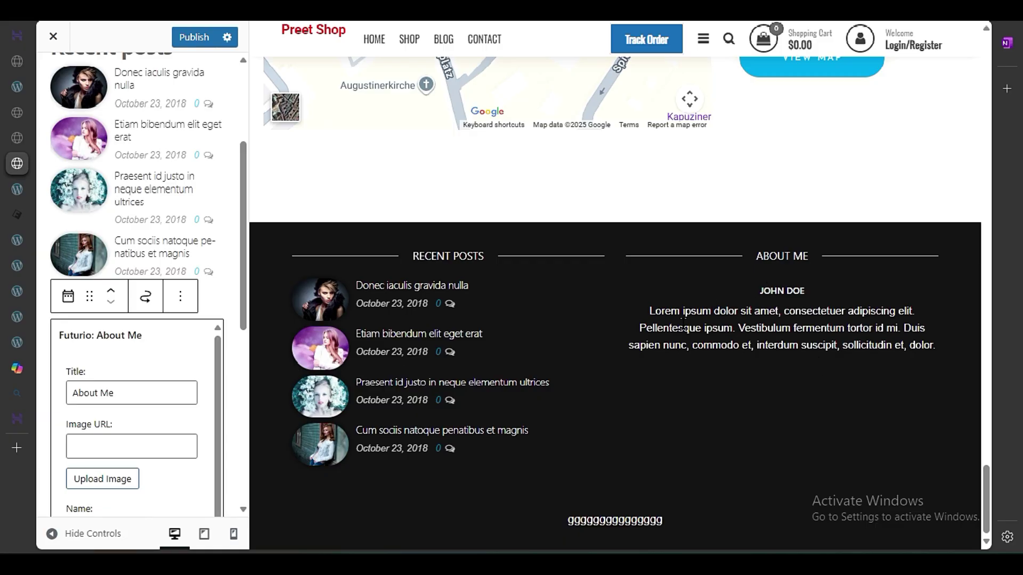
left_click_drag(648, 310, 928, 339)
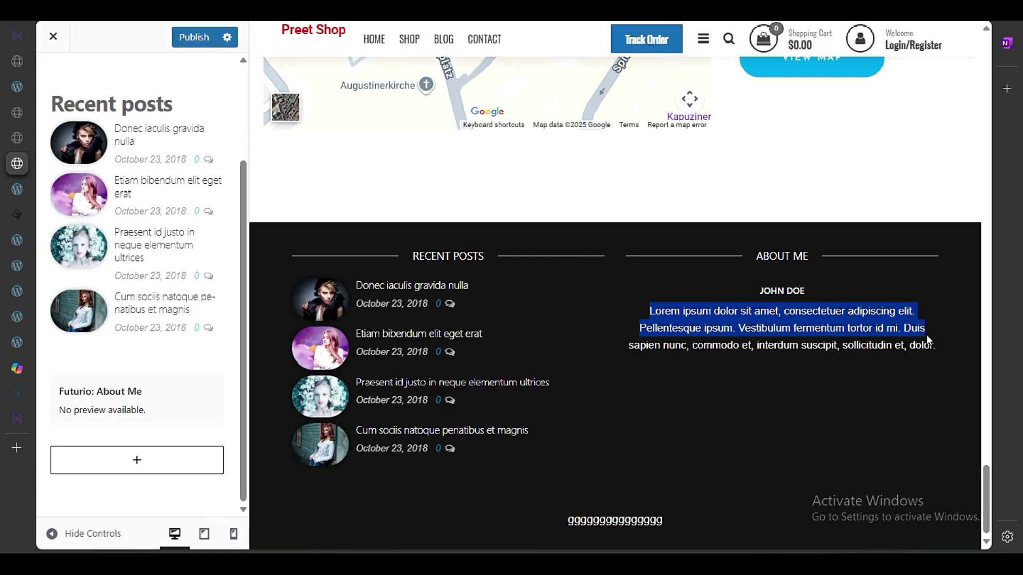
left_click(861, 328)
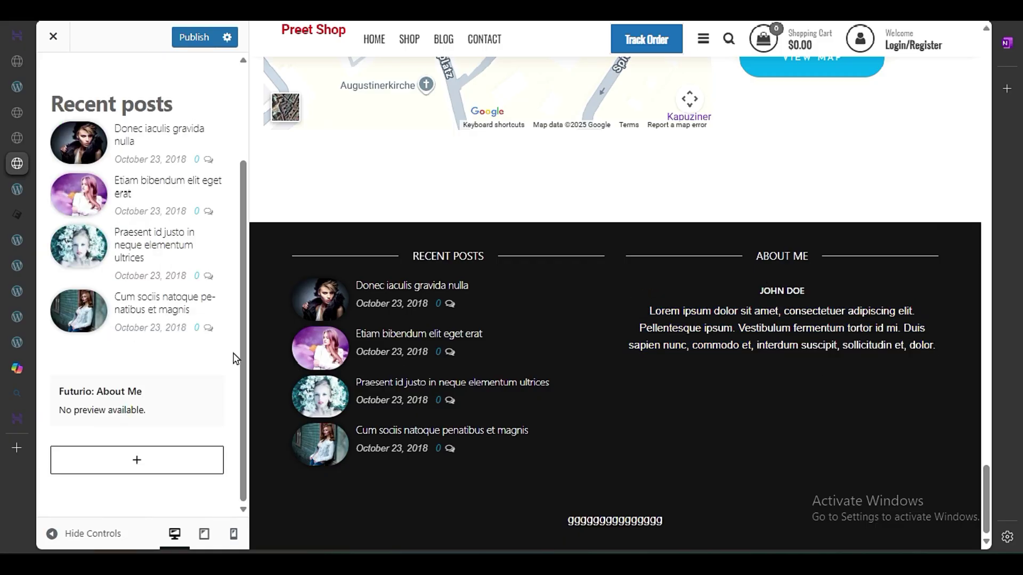
Step: Review the About Me widget's settings and block options in the Footer Section
left_click(99, 400)
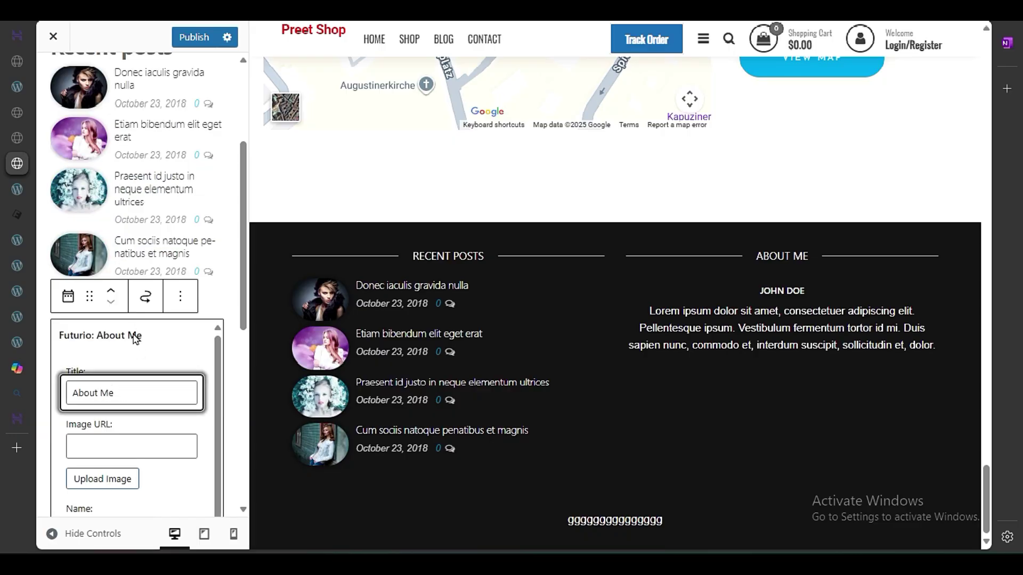
left_click(184, 297)
left_click(221, 309)
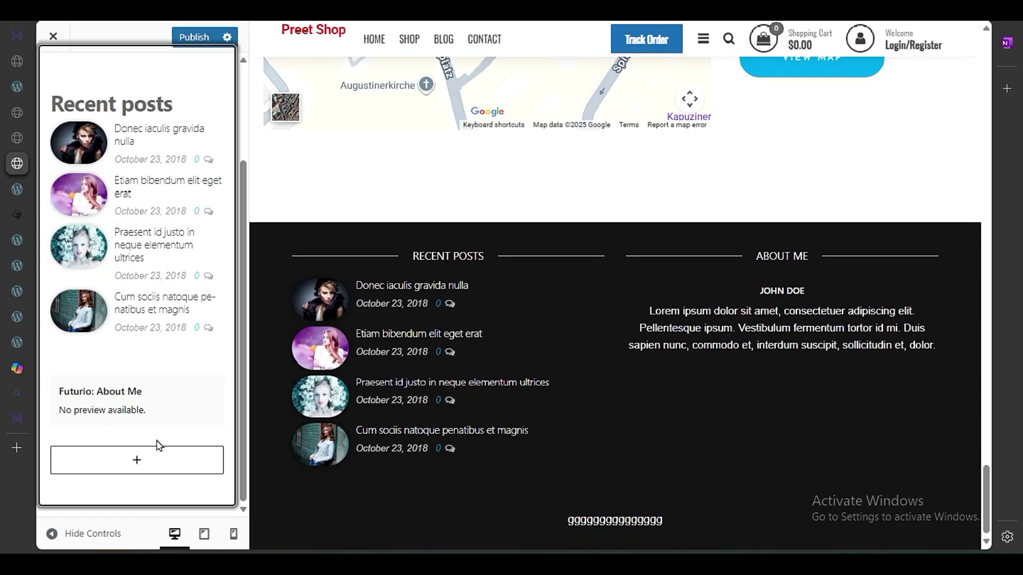
Step: Add a Navigation Menu legacy widget below About Me in the Footer Section
left_click(140, 463)
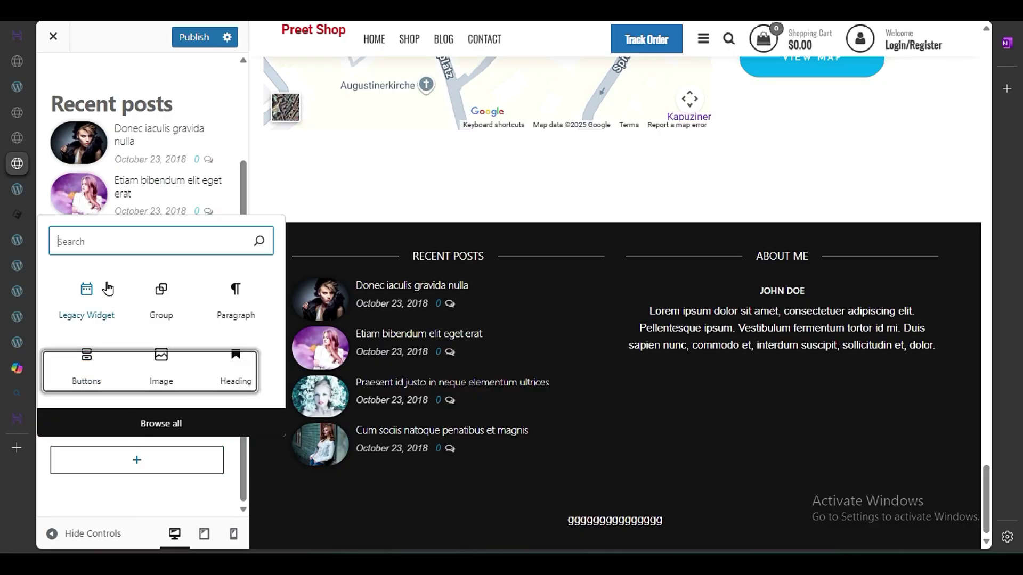
left_click(88, 305)
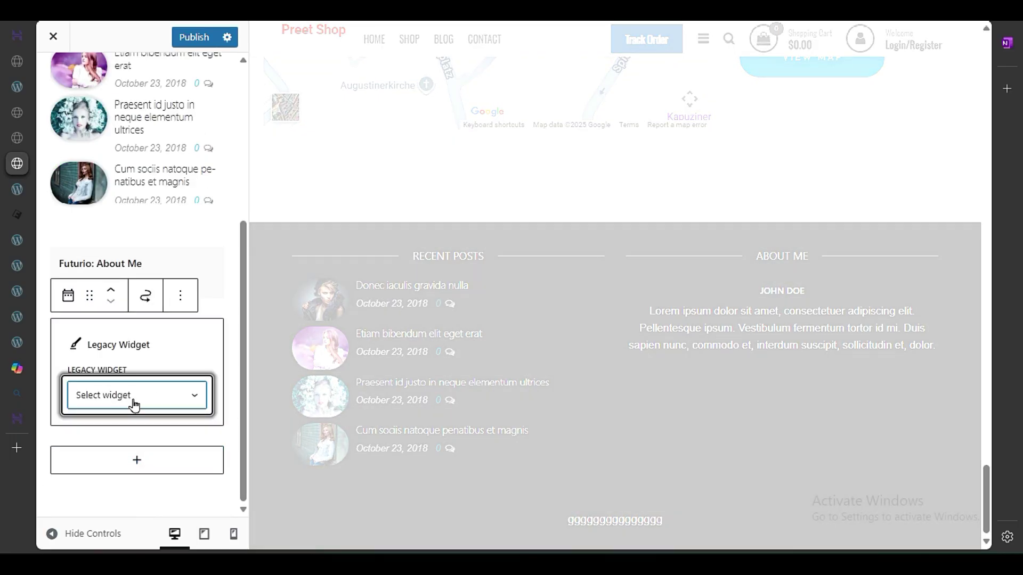
left_click(133, 399)
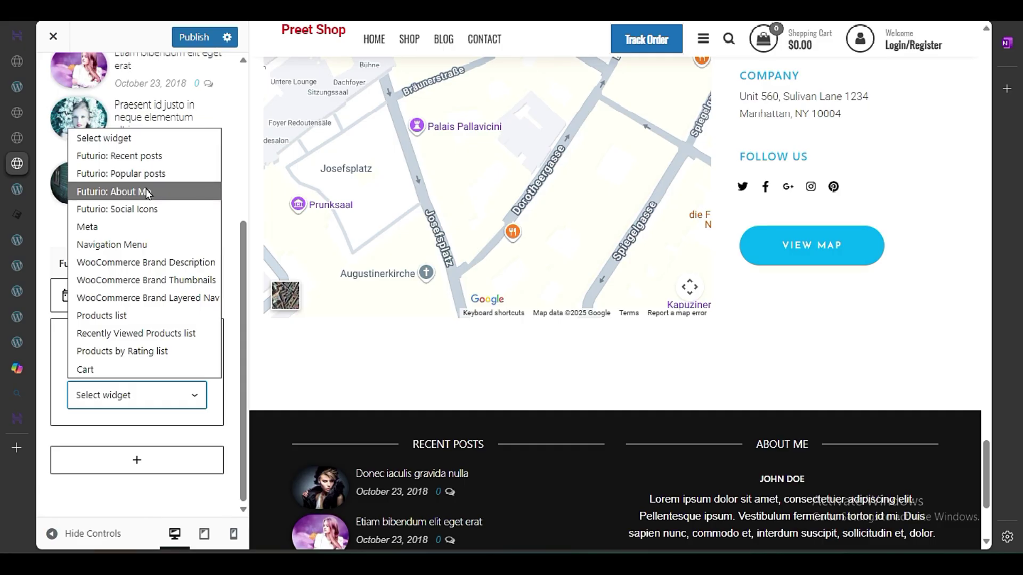
left_click(137, 244)
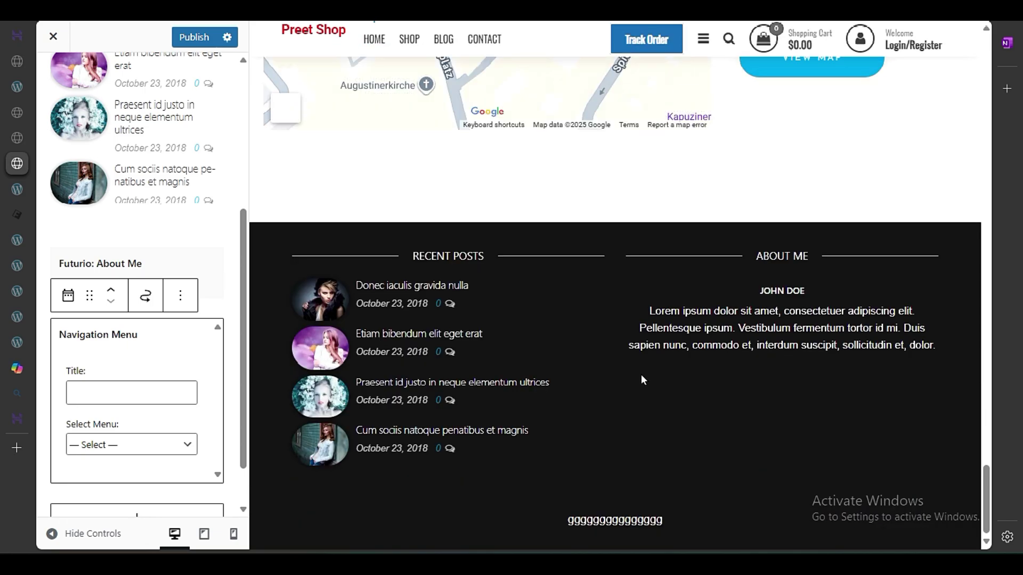
Step: Delete the Futurio: About Me widget from the Footer Section
left_click(198, 276)
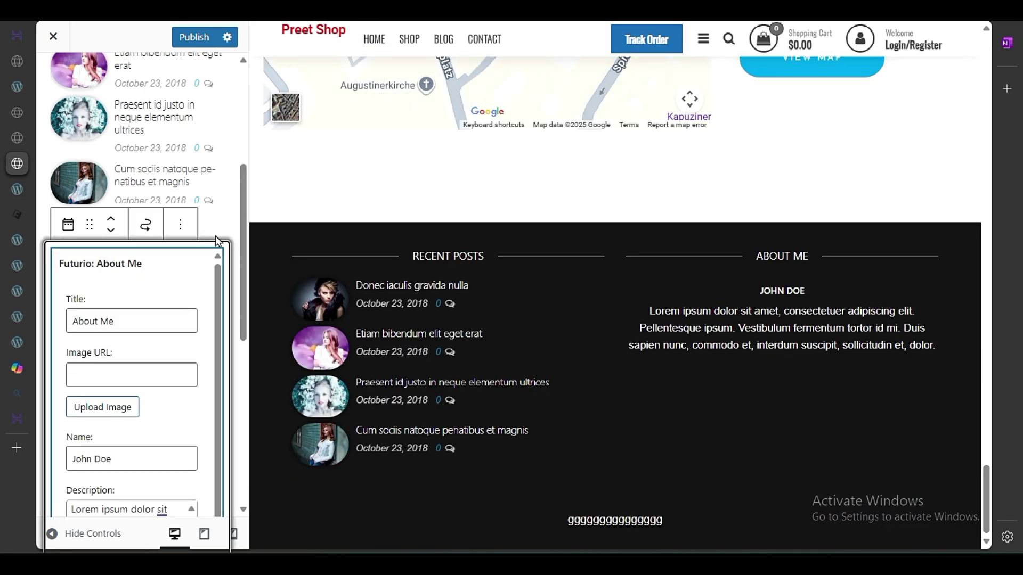
left_click(185, 232)
scroll(212, 468, "down", 1)
left_click(213, 526)
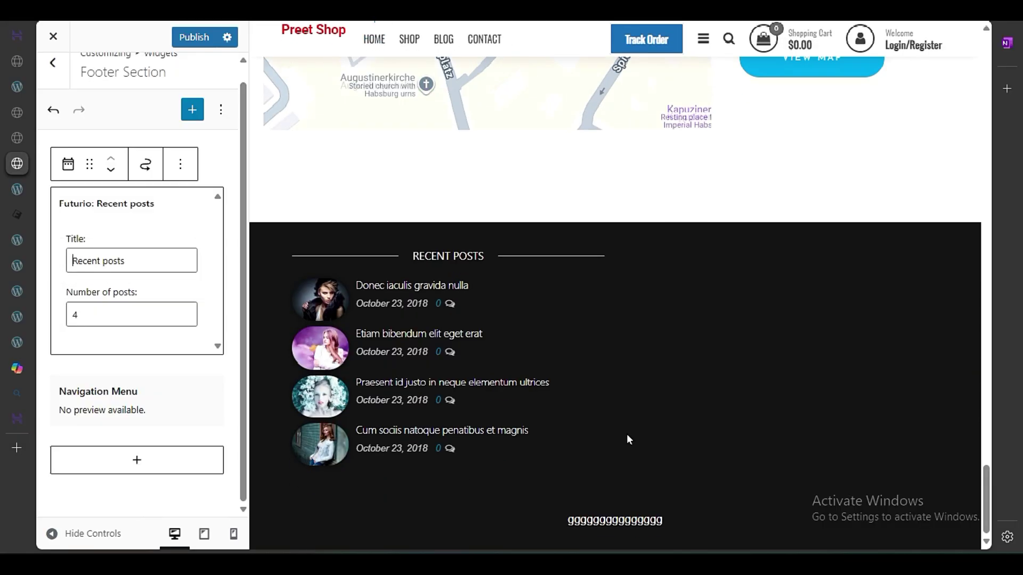
Step: Assign the menu "new" to the Navigation Menu widget in the Footer Section
left_click(128, 407)
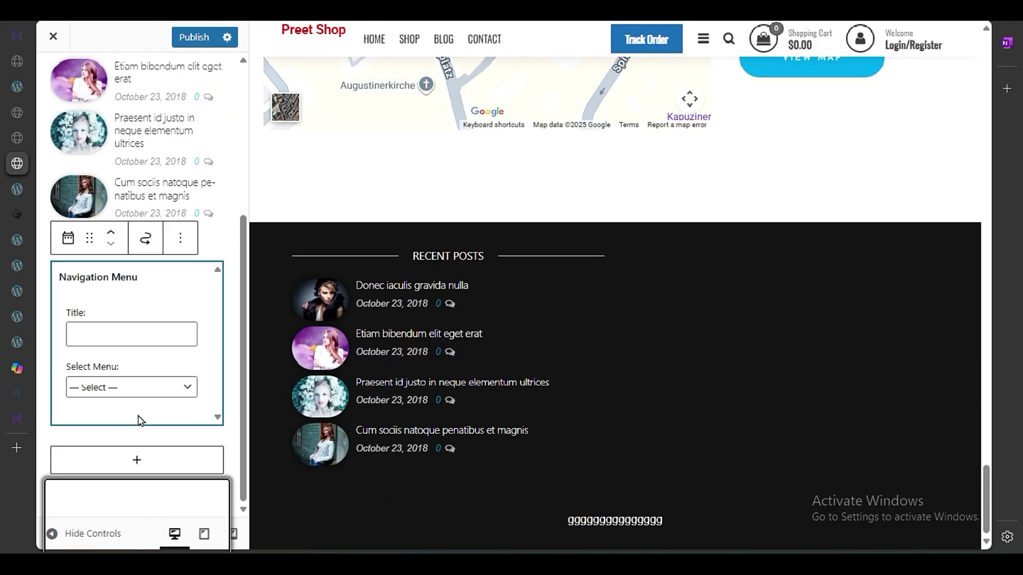
left_click(132, 394)
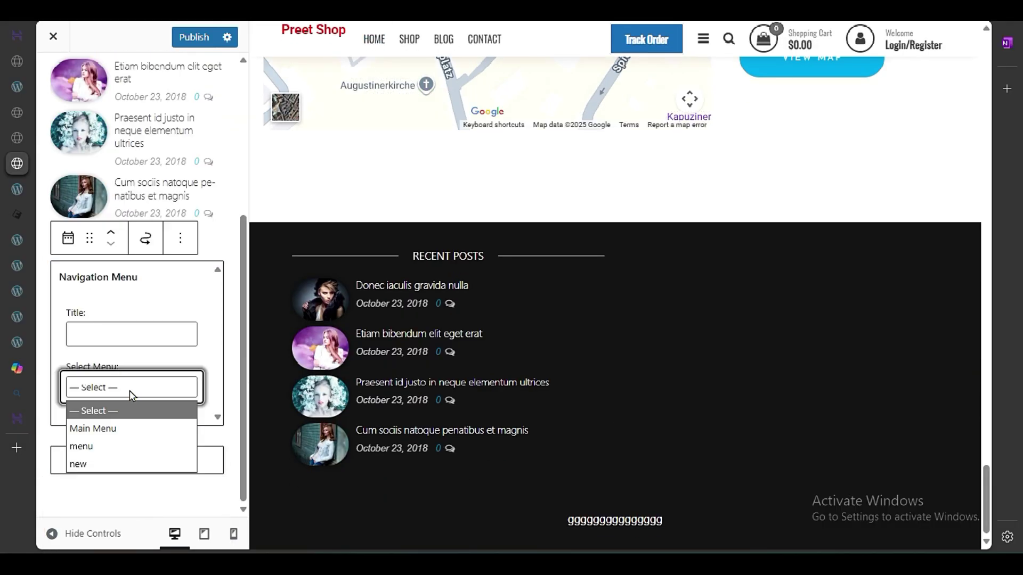
left_click(132, 463)
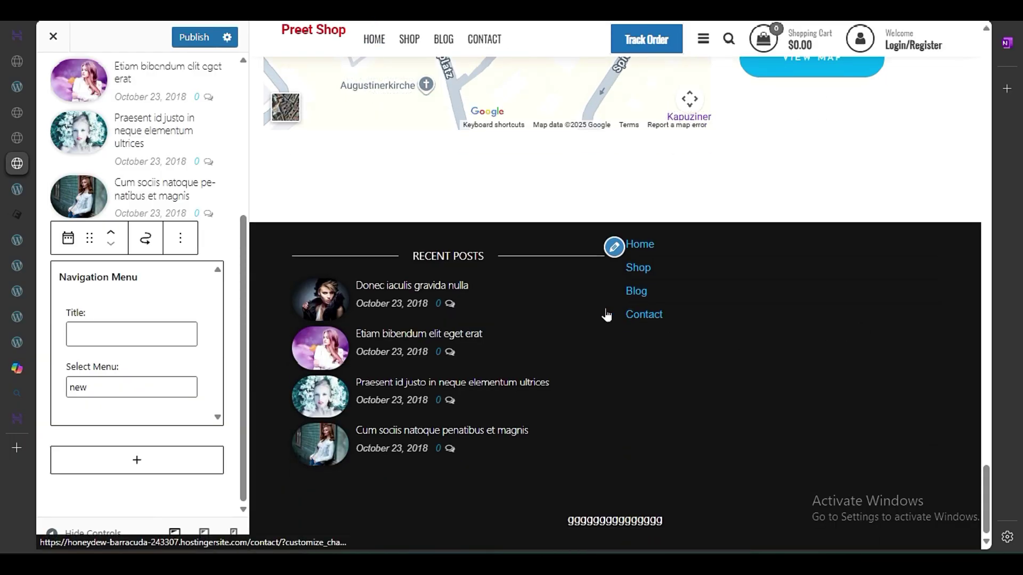
Step: Title the Navigation Menu widget "Important Links" and publish the changes
left_click(135, 328)
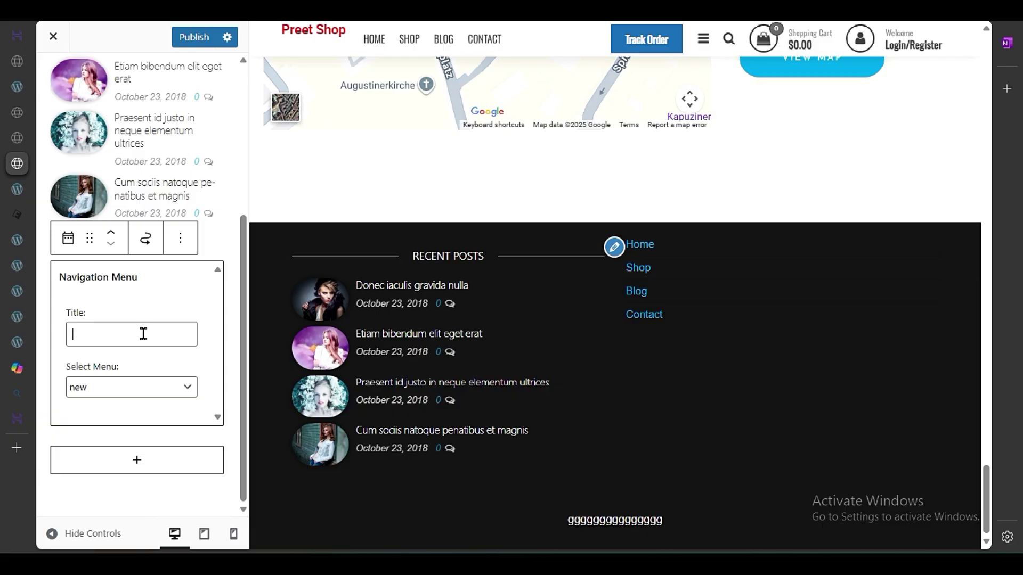
type("Important")
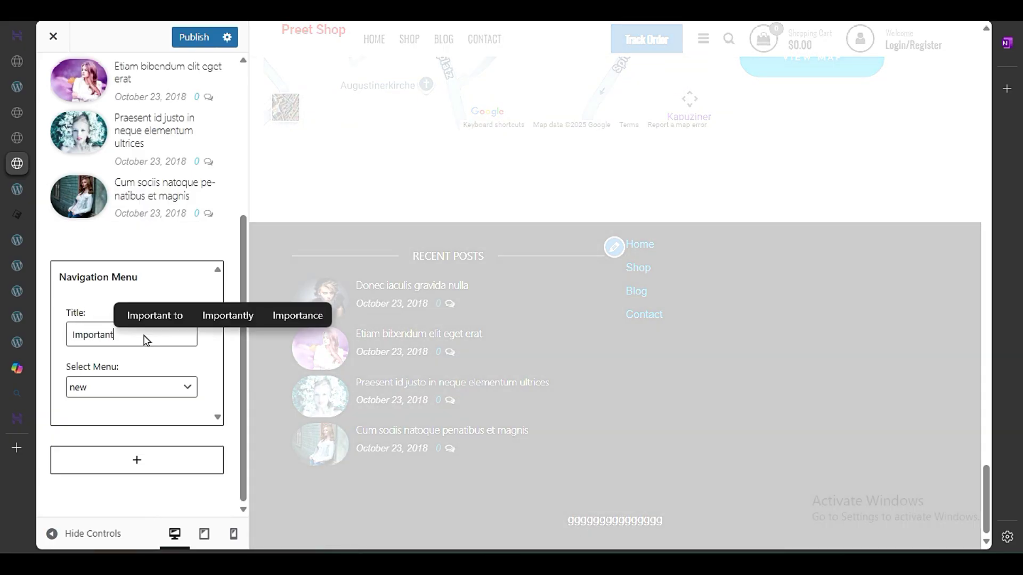
type(" Links")
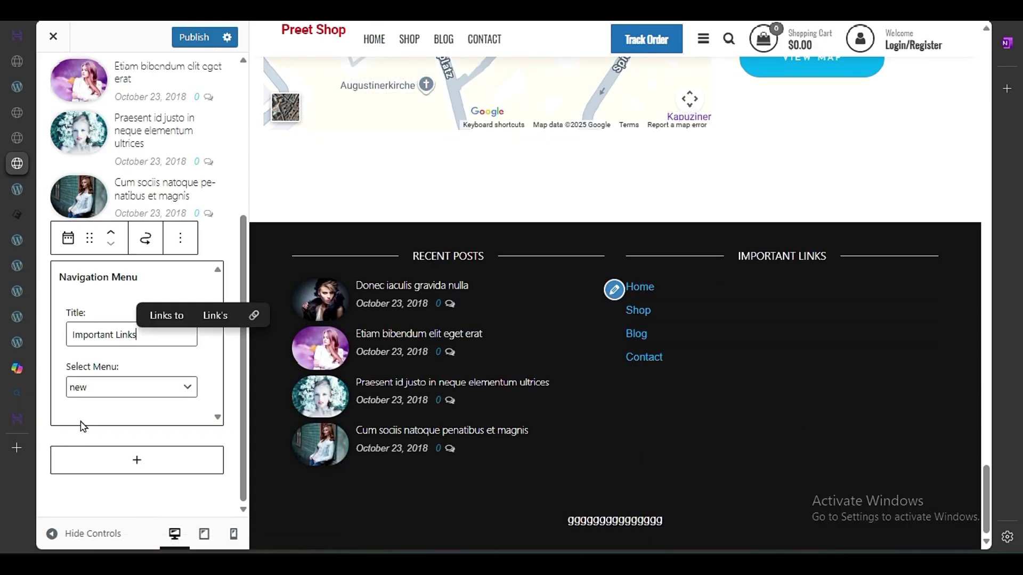
left_click(194, 38)
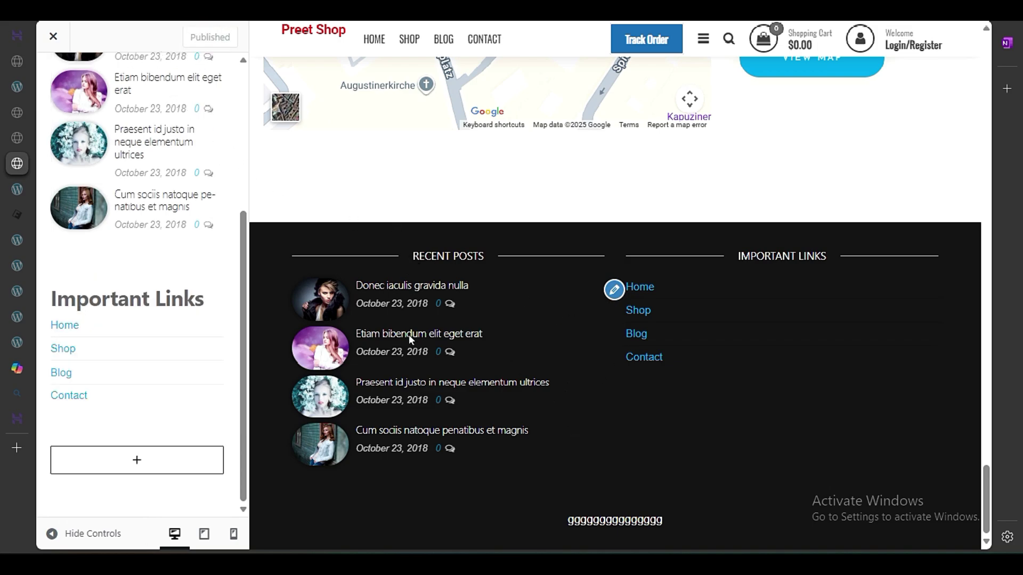
Step: Review the Footer widgets columns setting in Global Options
scroll(159, 271, "up", 6)
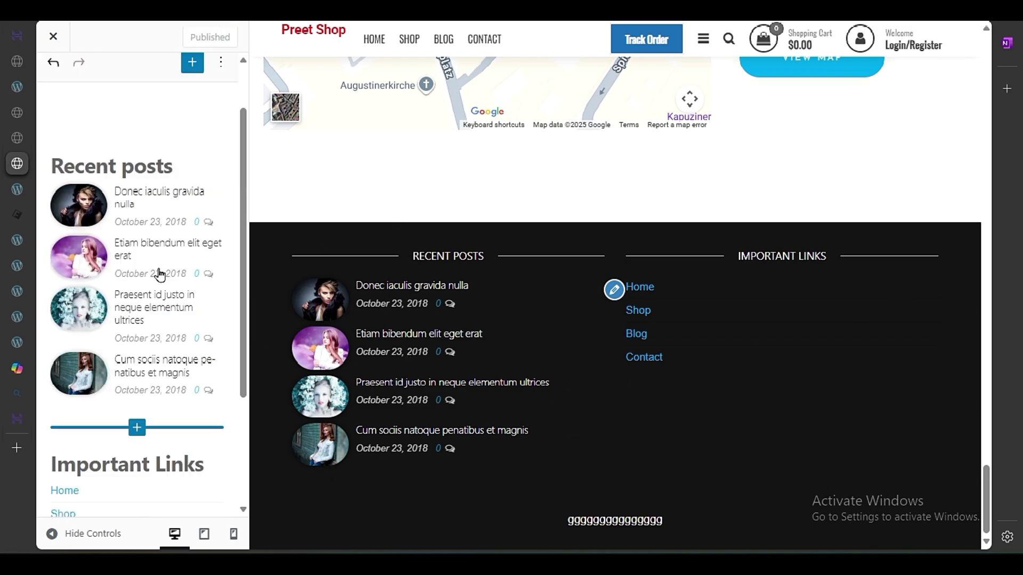
left_click(51, 79)
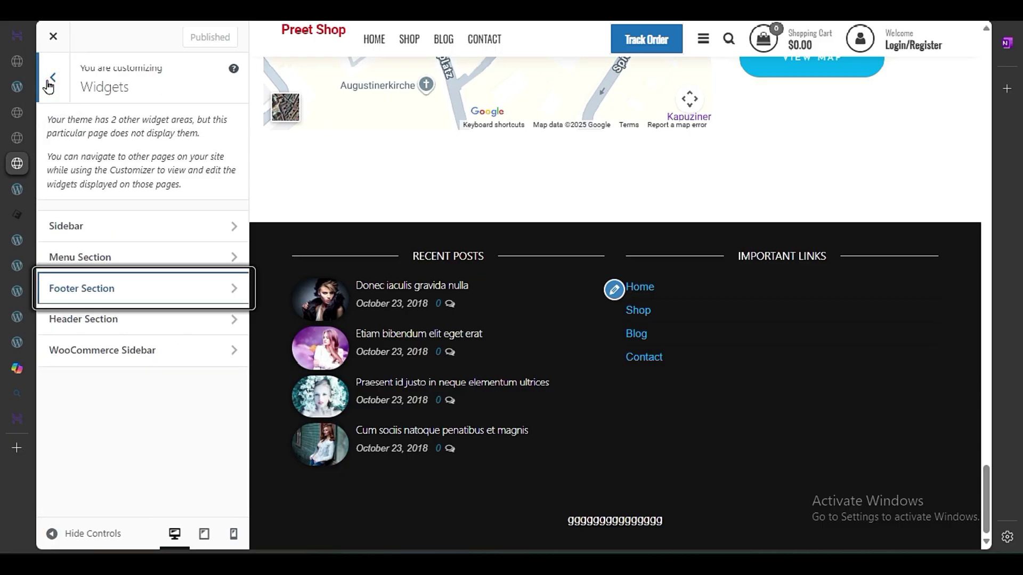
left_click(49, 83)
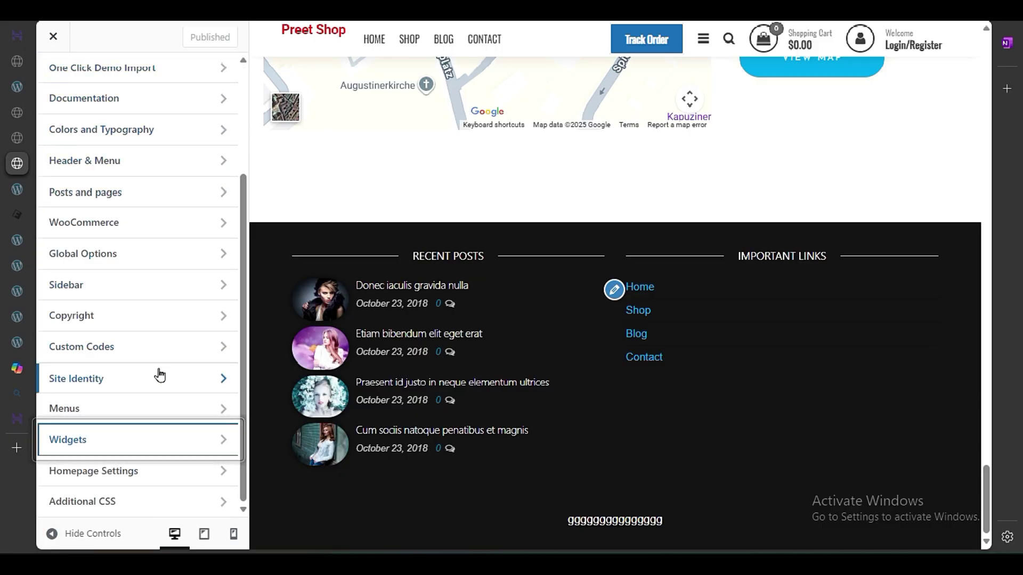
scroll(159, 375, "up", 3)
left_click(166, 422)
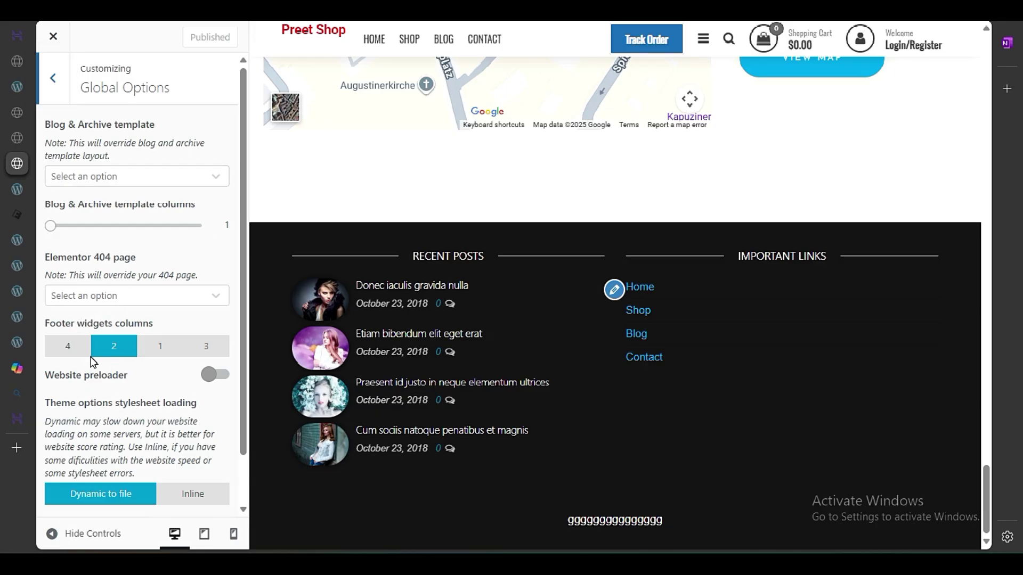
left_click_drag(47, 326, 154, 341)
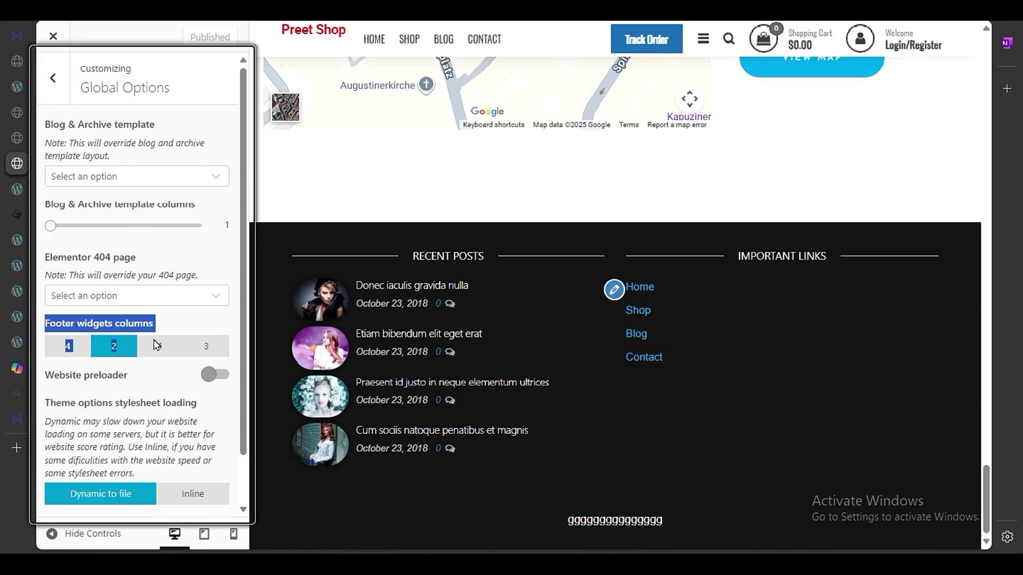
left_click(159, 328)
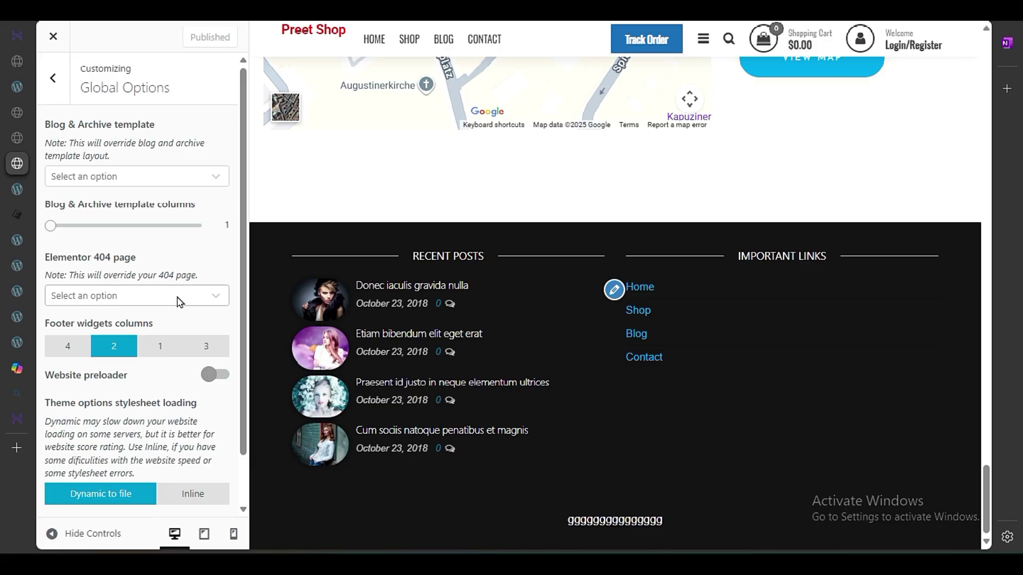
Step: Review the widgets in the Footer Section against the footer columns in the preview
left_click(59, 80)
scroll(155, 410, "down", 3)
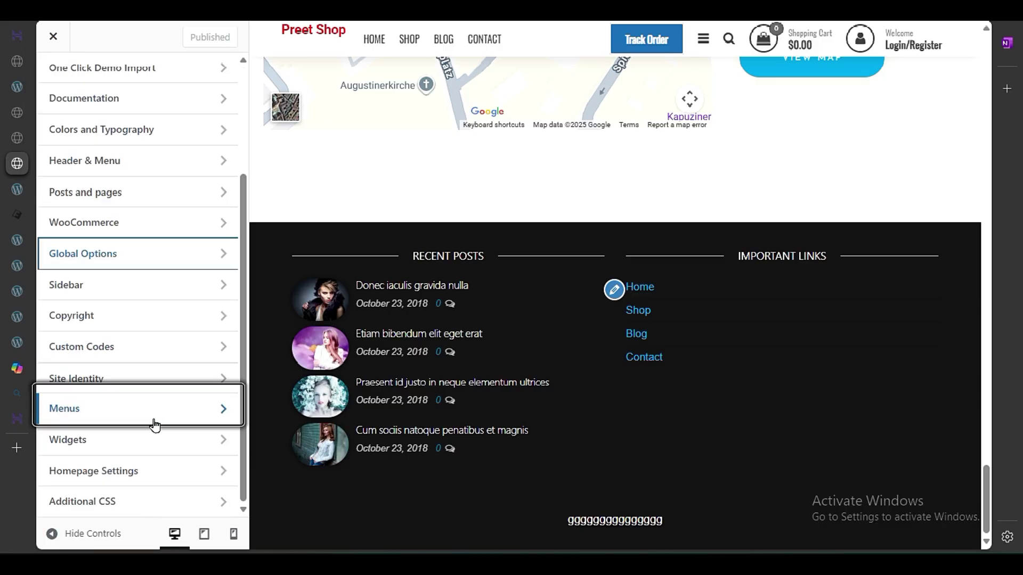
left_click(153, 441)
left_click(83, 293)
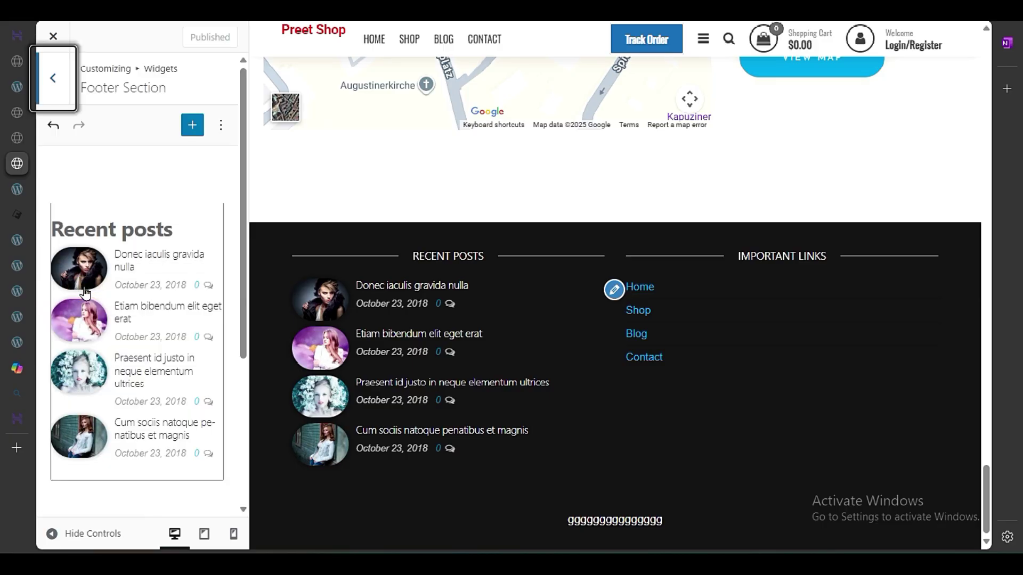
scroll(114, 437, "down", 5)
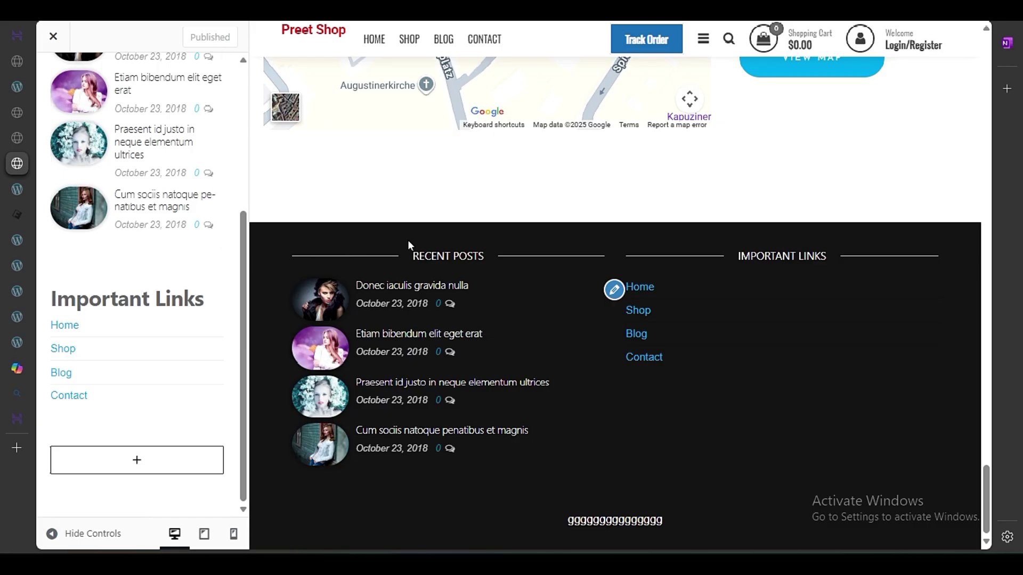
Step: Close the Customizer, open the home page in the Elementor editor, and dismiss the productivity checklist
scroll(486, 228, "up", 10)
left_click(64, 35)
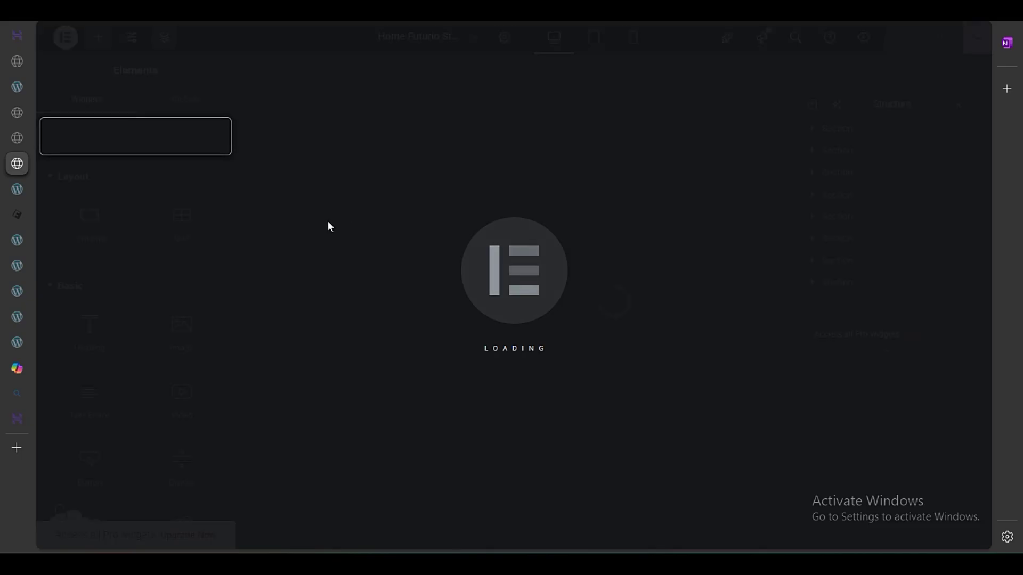
scroll(341, 346, "down", 4)
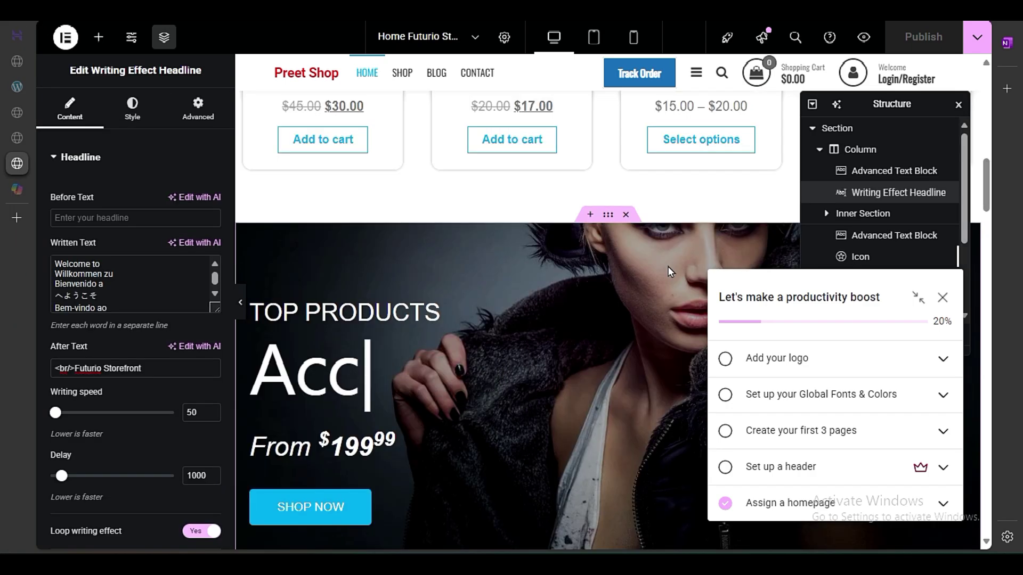
scroll(669, 267, "up", 10)
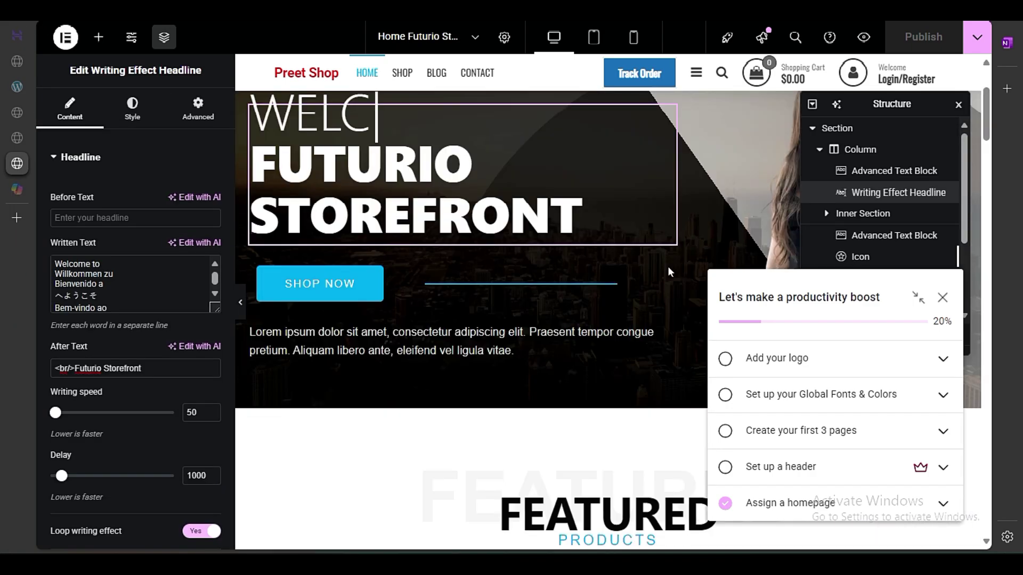
scroll(667, 266, "up", 4)
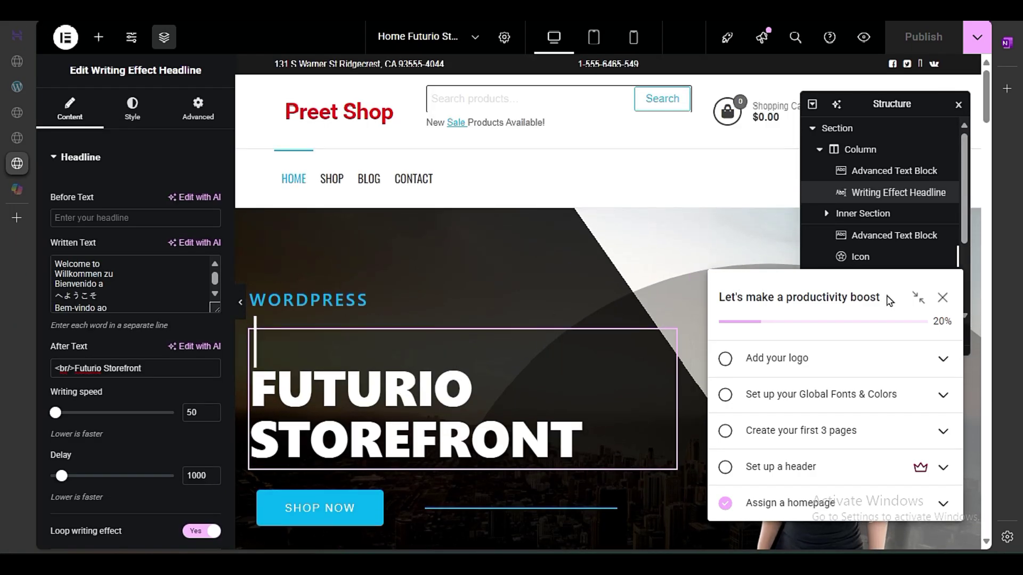
left_click(941, 298)
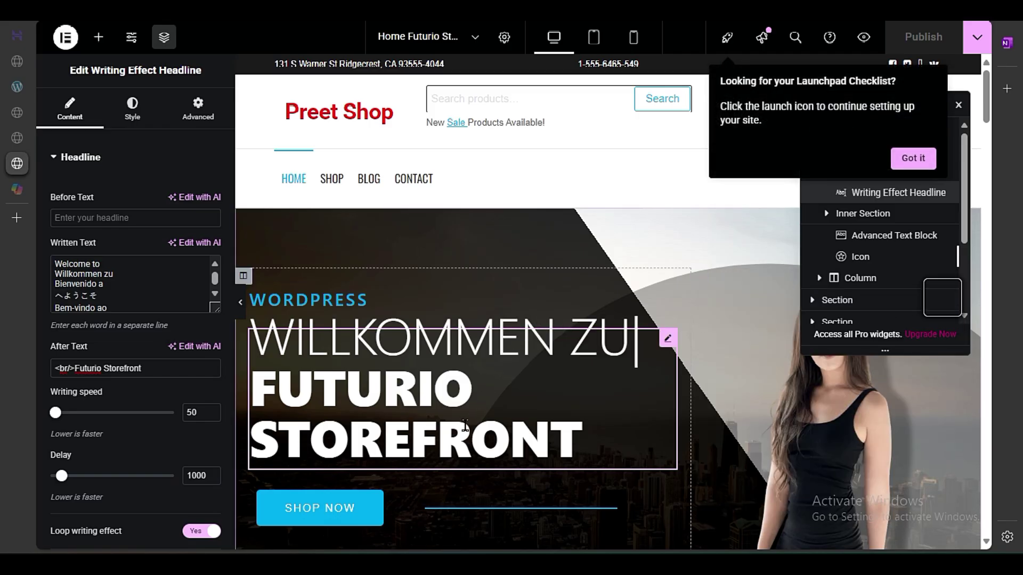
Step: Delete every line below "Welcome to" from the Written Text of the hero's Writing Effect Headline
scroll(470, 432, "down", 4)
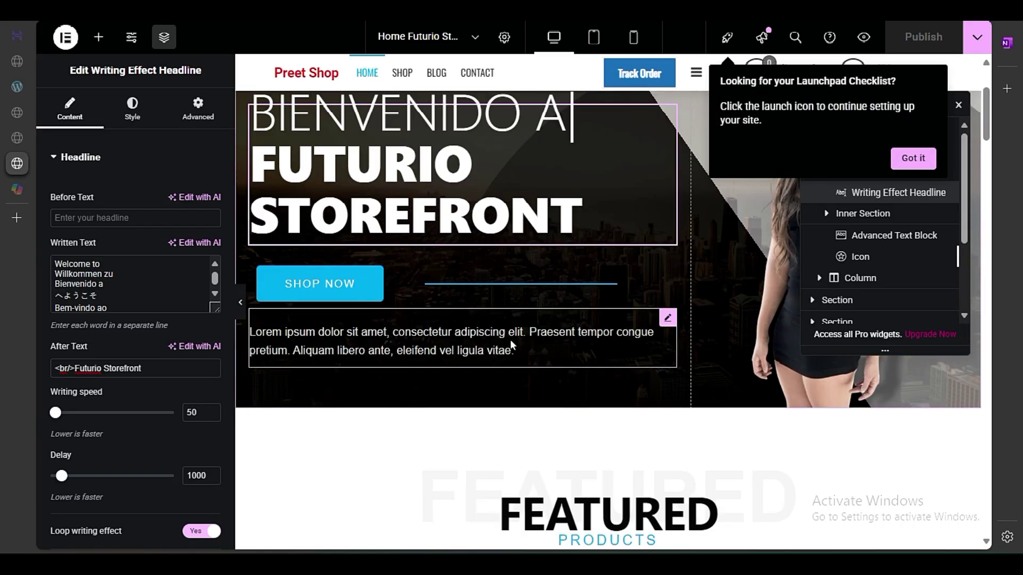
scroll(442, 330, "up", 4)
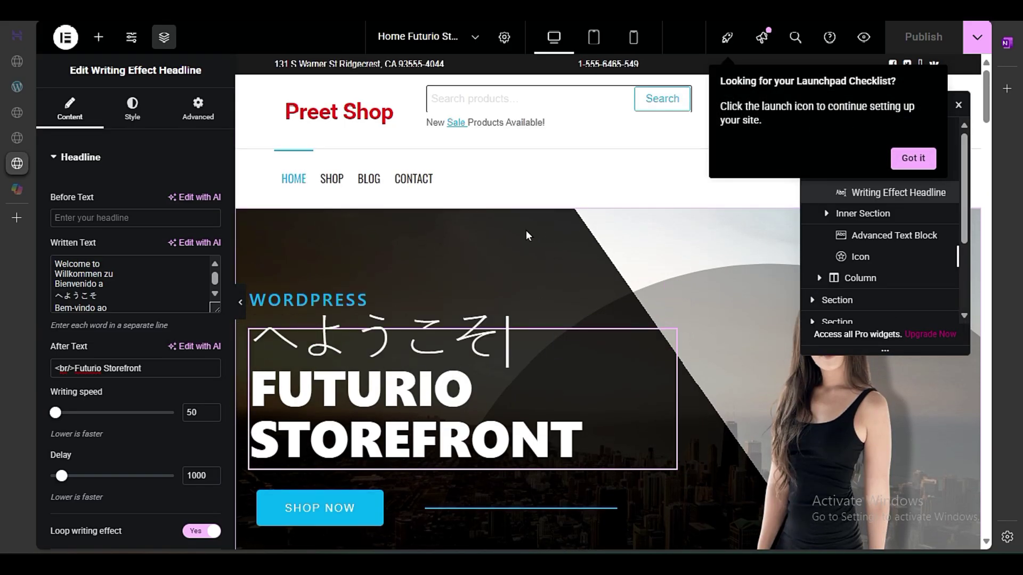
scroll(539, 270, "down", 3)
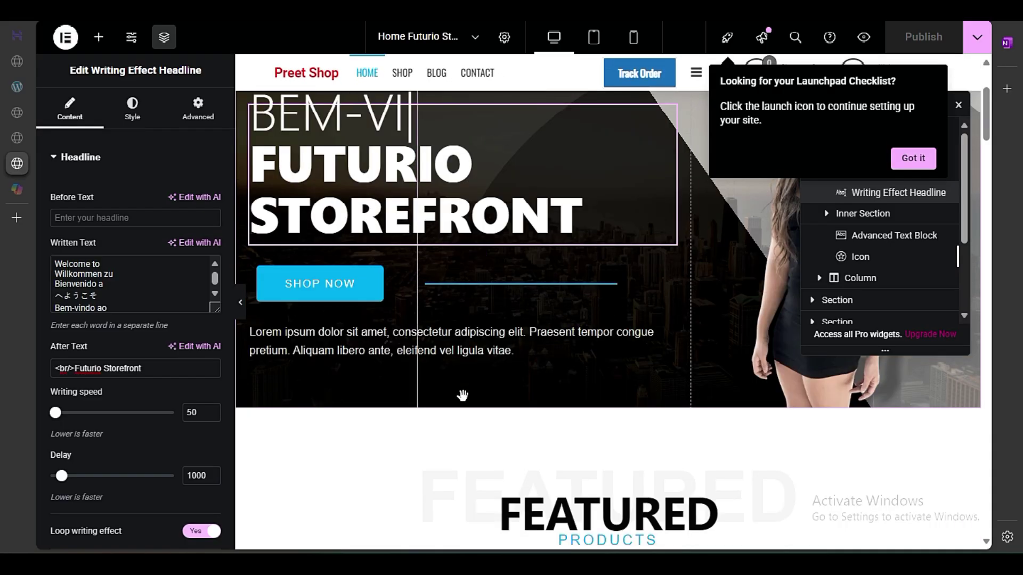
scroll(434, 407, "up", 3)
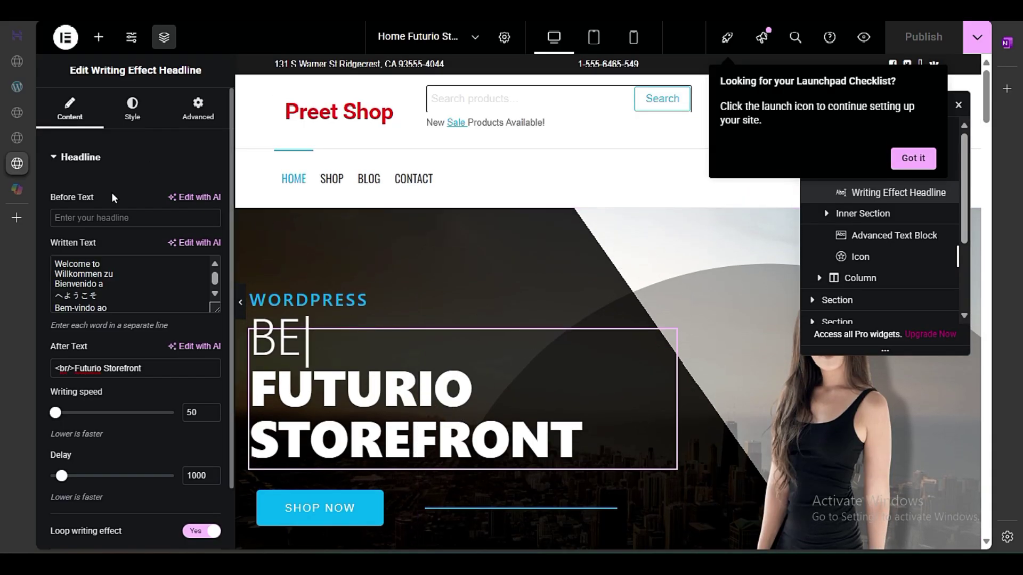
left_click(115, 276)
key("ctrl+a")
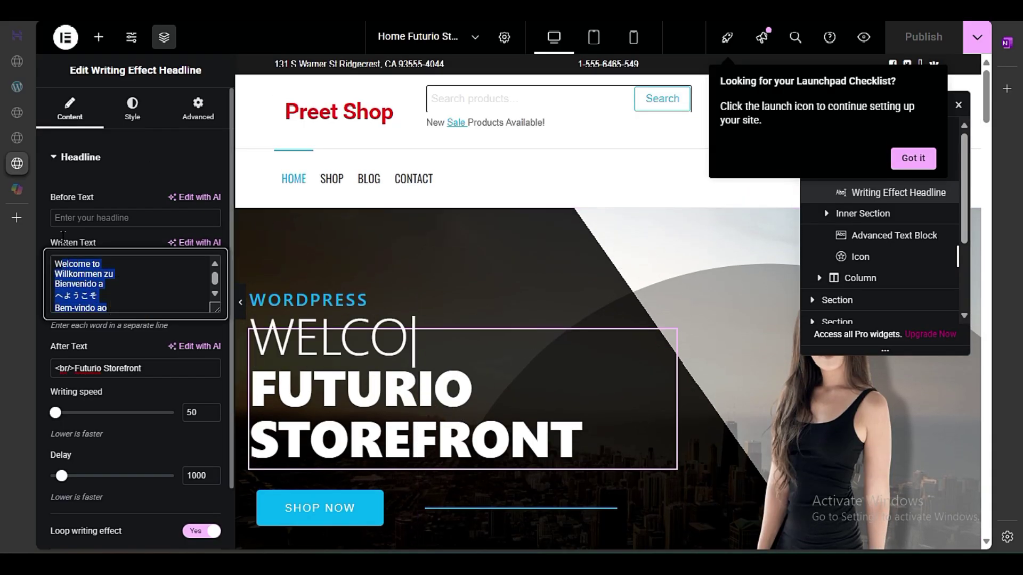
left_click(116, 278)
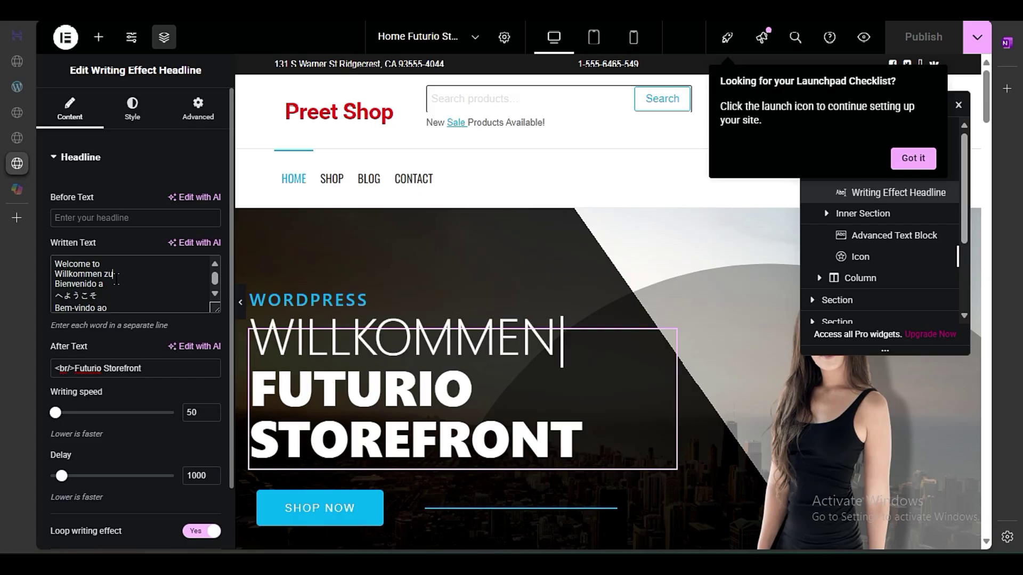
left_click_drag(116, 279, 57, 260)
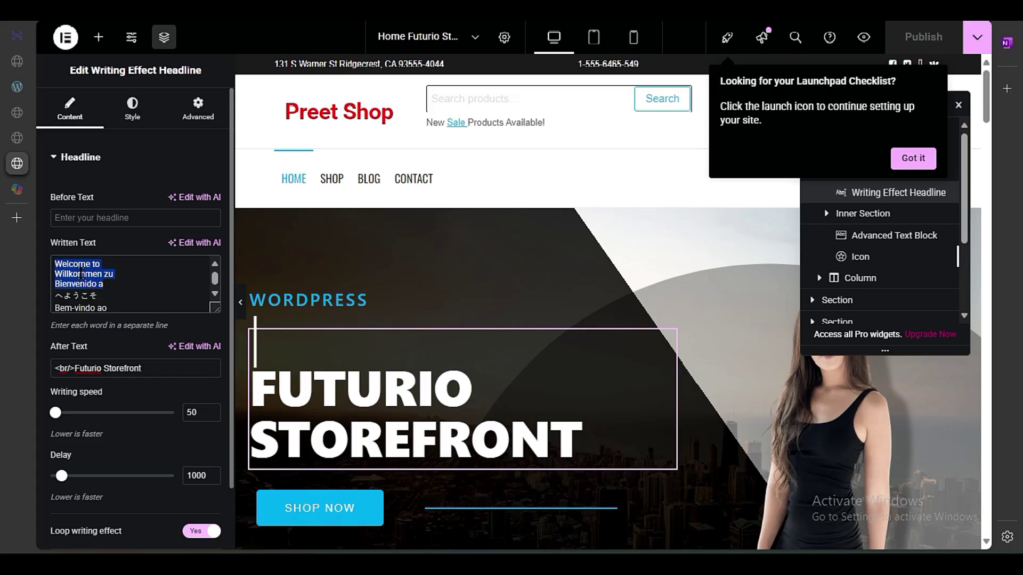
left_click(105, 284)
left_click_drag(105, 284, 58, 275)
left_click(90, 281)
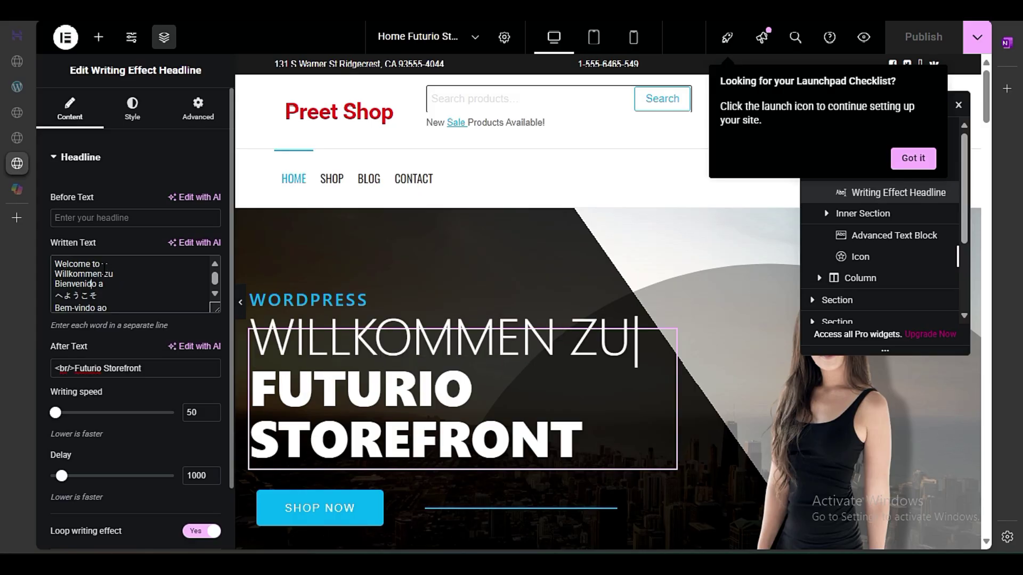
left_click_drag(112, 270, 76, 261)
left_click(115, 304)
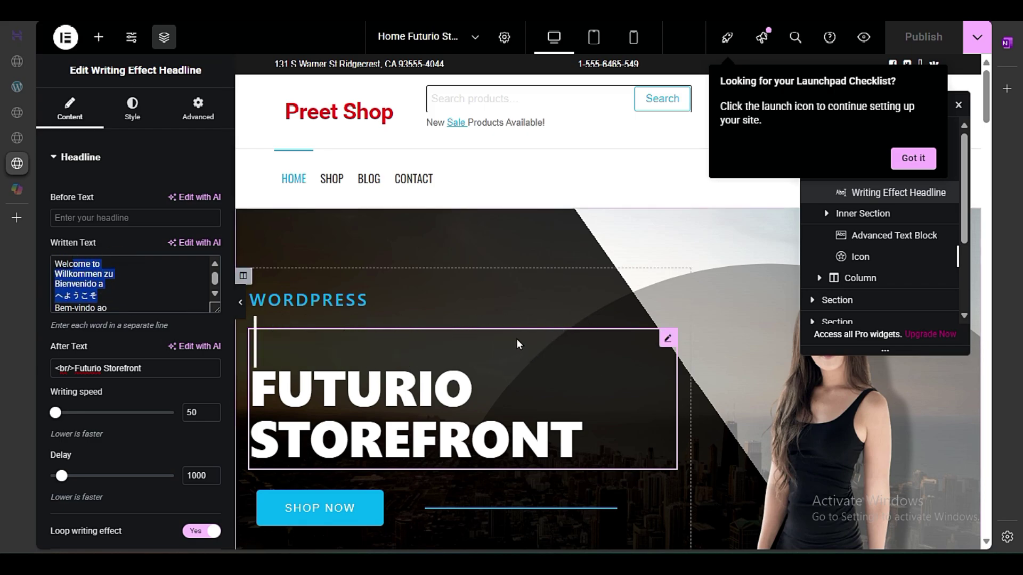
left_click_drag(123, 304, 48, 279)
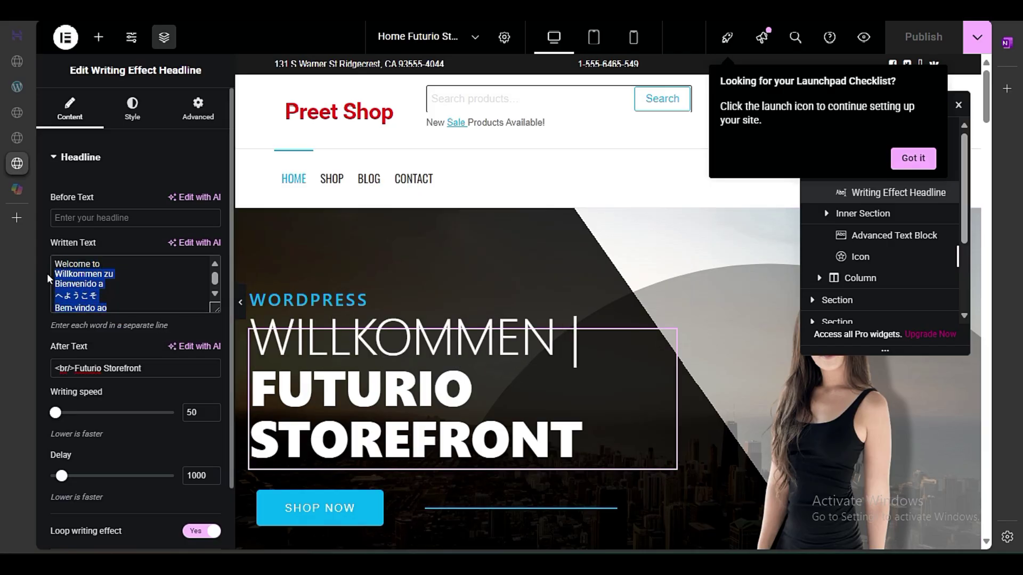
key("BackSpace")
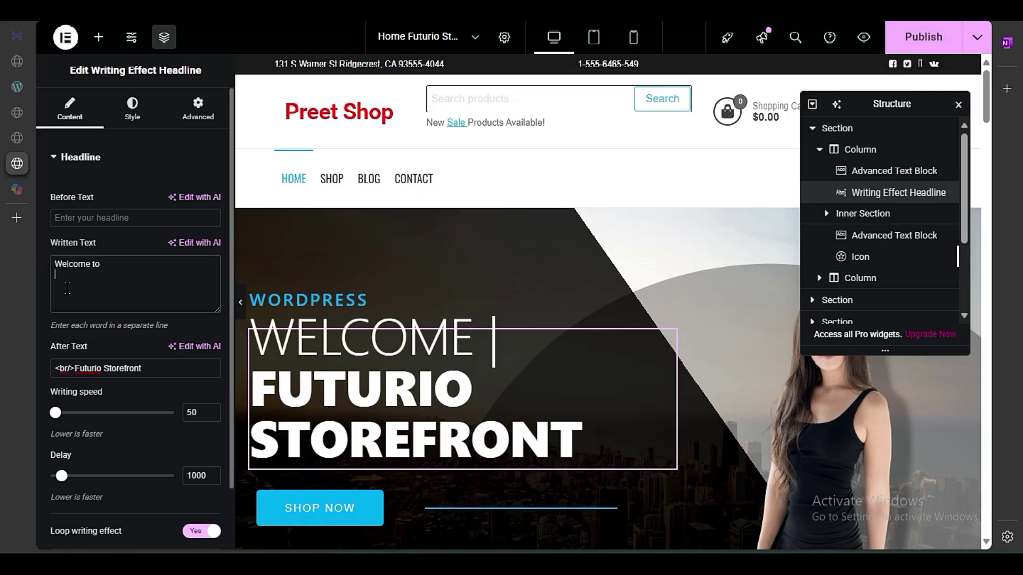
Step: Add the lines "Preet Store" and "Shop Accessories" below "Welcome to" in the hero headline's Written Text
key("Return")
type("Pree")
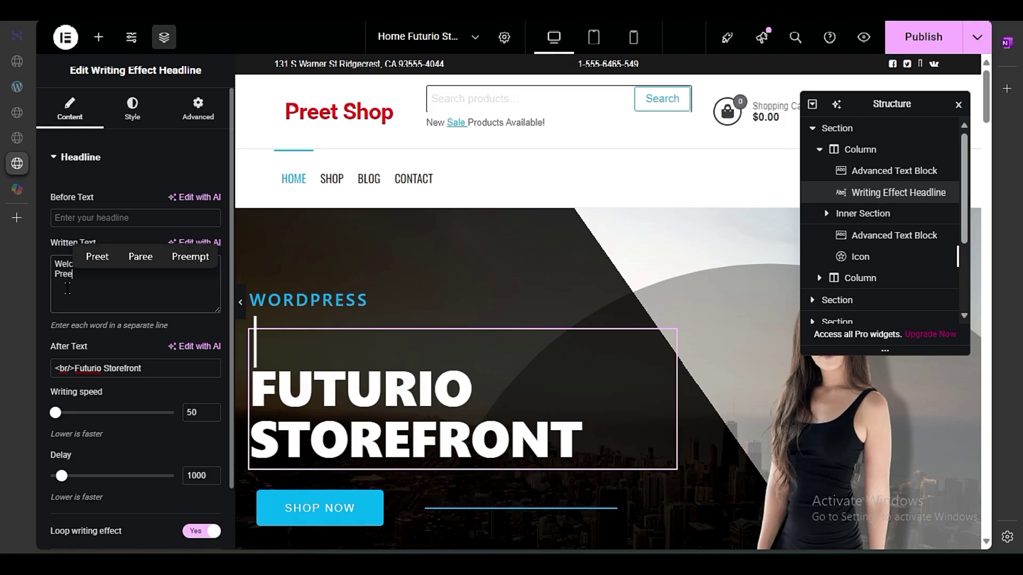
type("t Store")
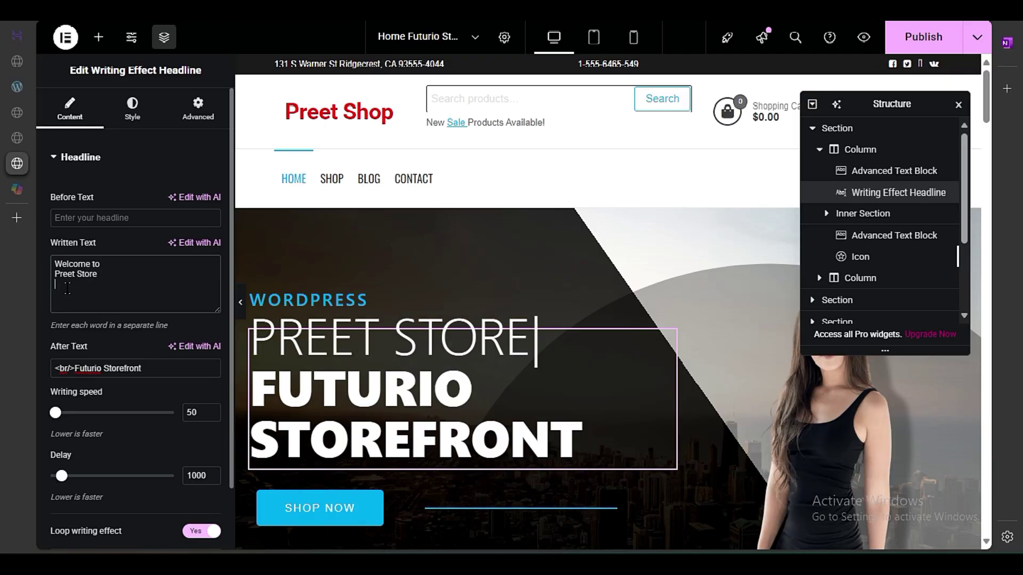
type("hop")
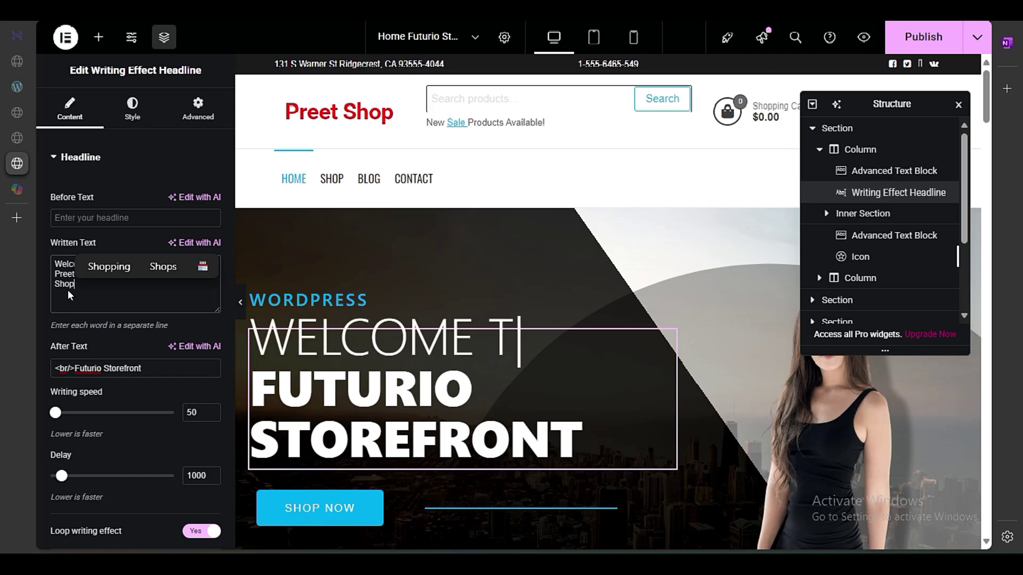
type(" A")
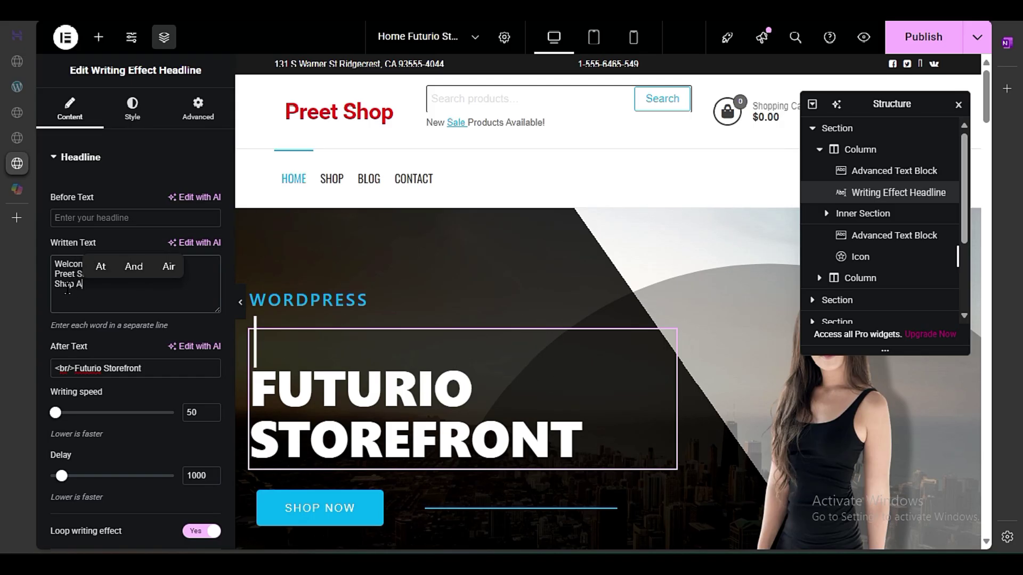
type("ccessories")
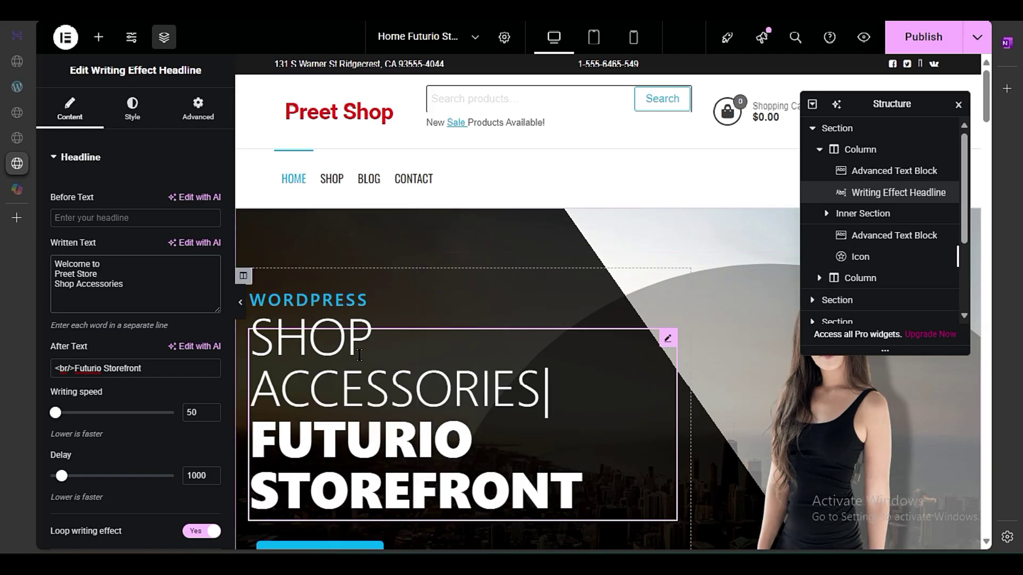
scroll(178, 343, "down", 2)
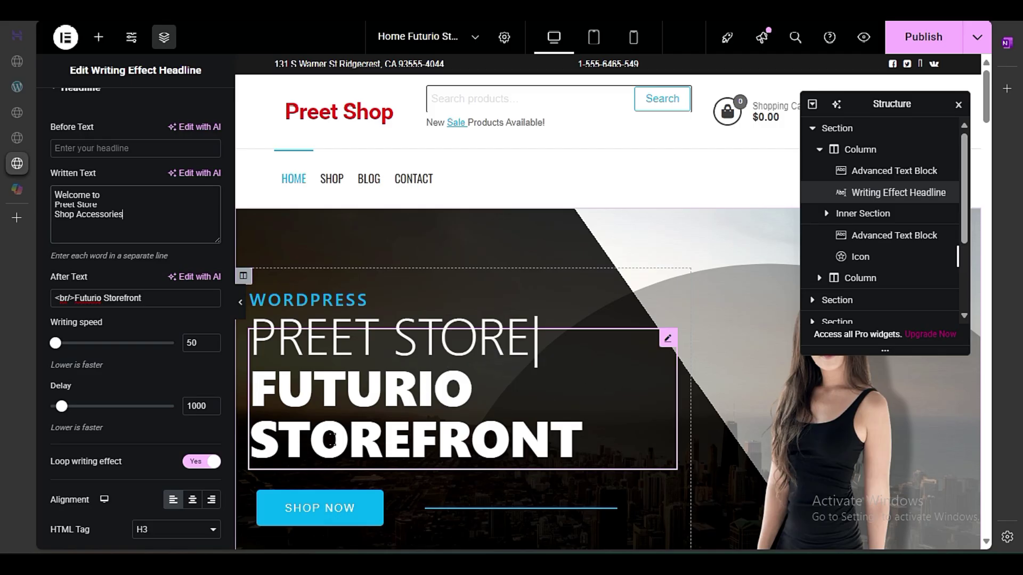
left_click(86, 298)
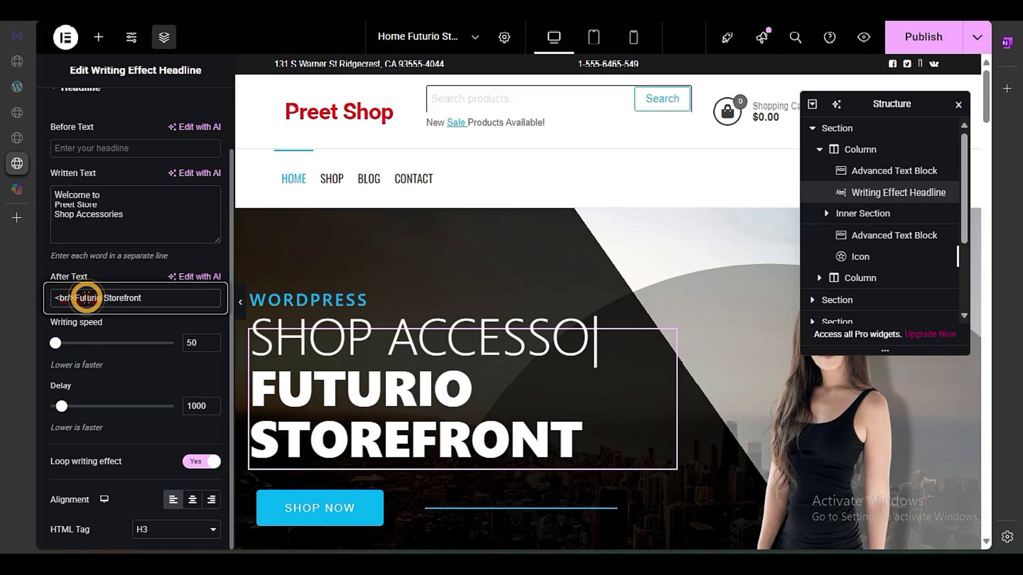
left_click(120, 282)
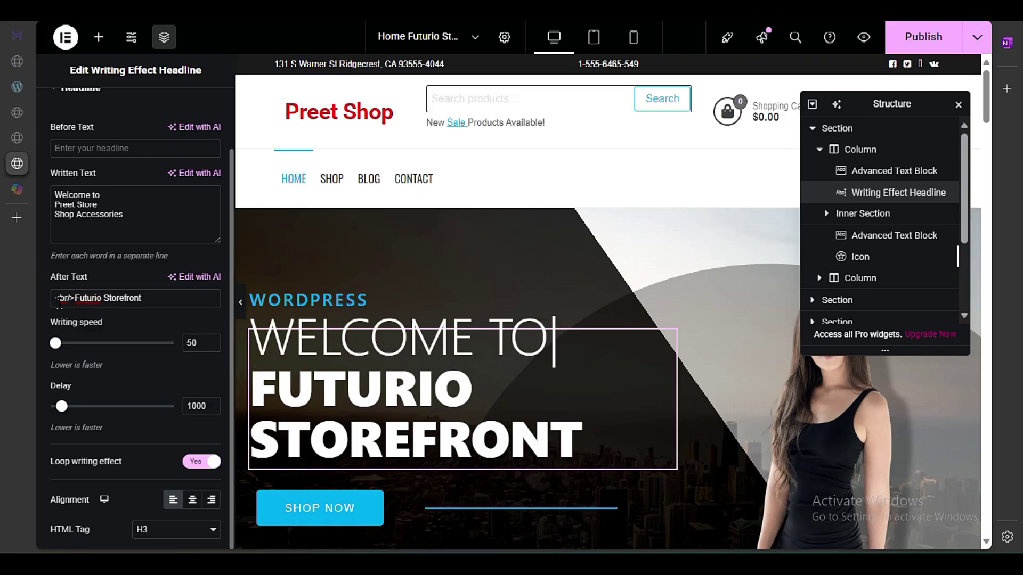
mouse_move(73, 301)
left_mouse_down()
mouse_move(54, 304)
mouse_move(75, 299)
left_mouse_up()
left_click(91, 322)
left_click(156, 303)
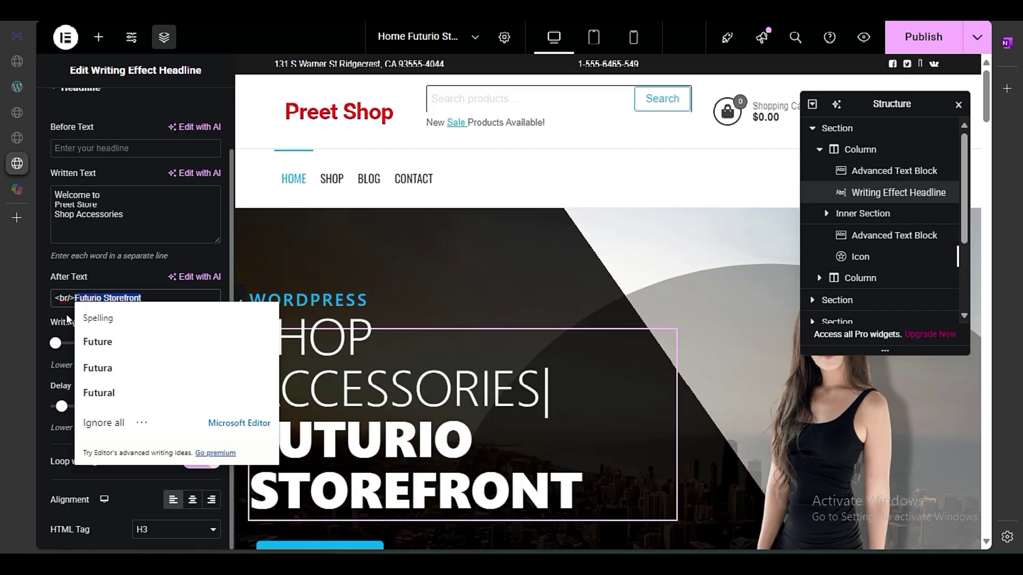
left_click(66, 314)
left_click_drag(145, 303, 89, 303)
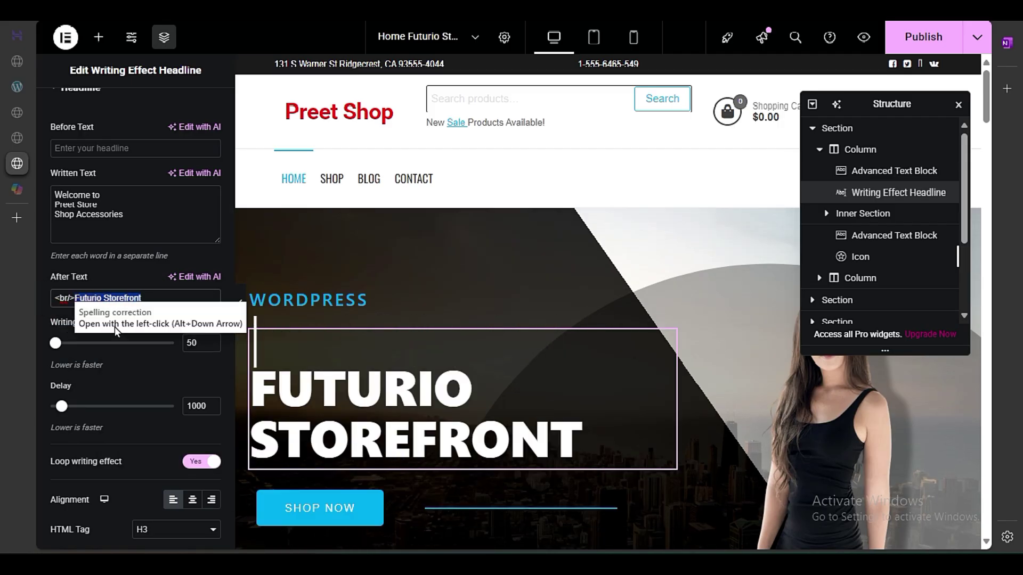
Step: Change the third Written Text line to "Shop Men" and add "Women" as a fourth line
left_click(100, 214)
double_click(77, 216)
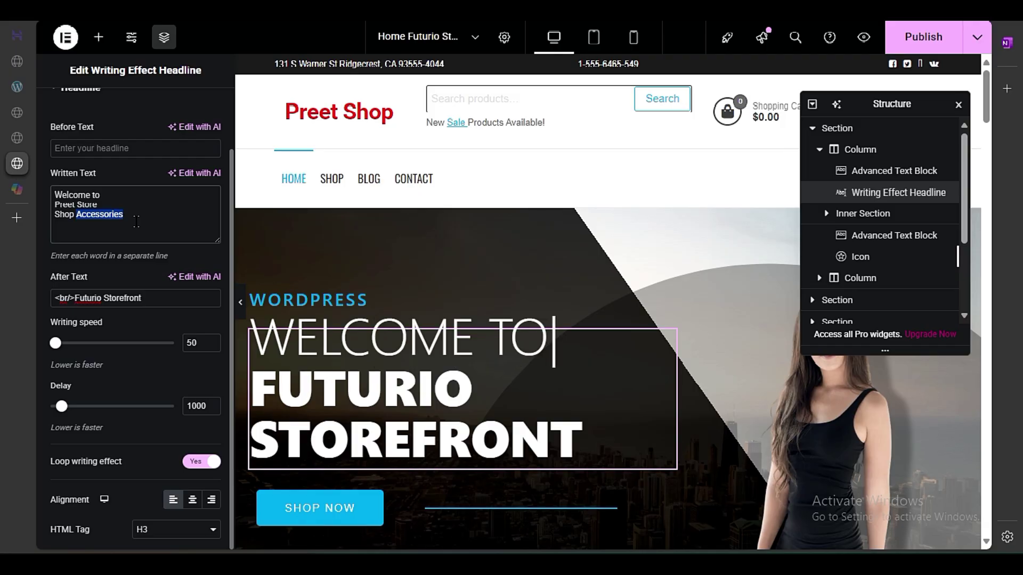
type("Men")
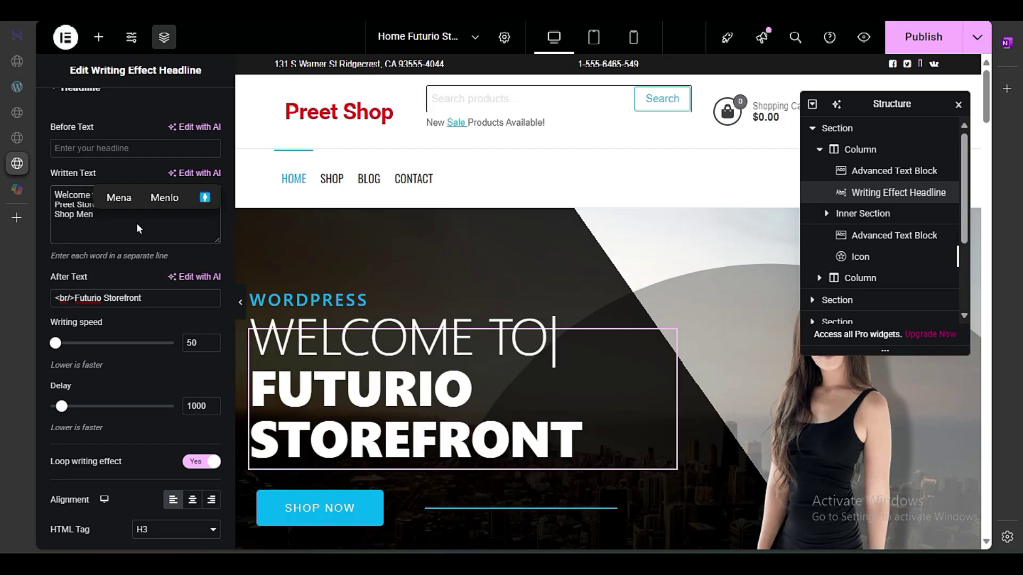
key("Return")
type("Wo")
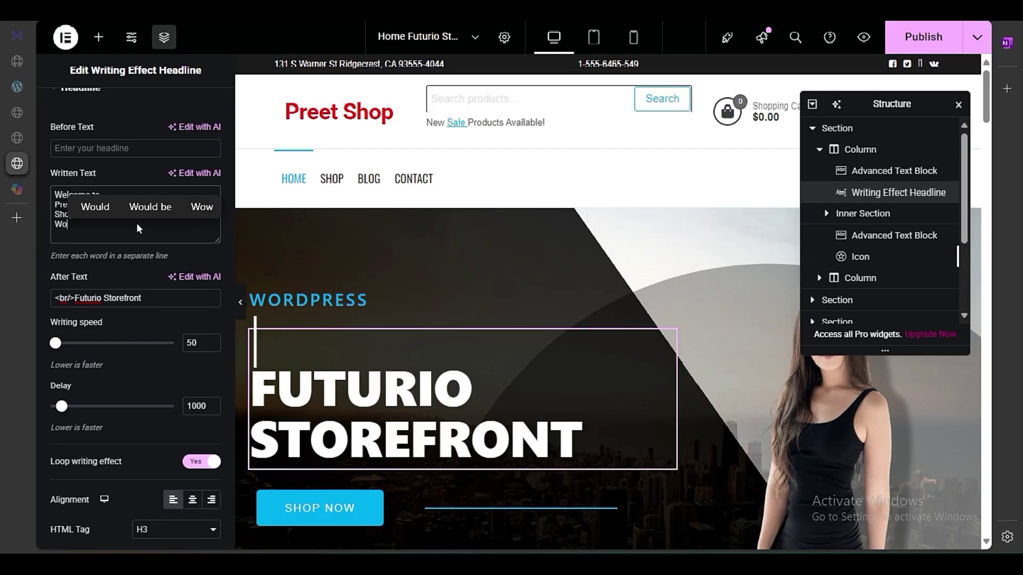
type("men")
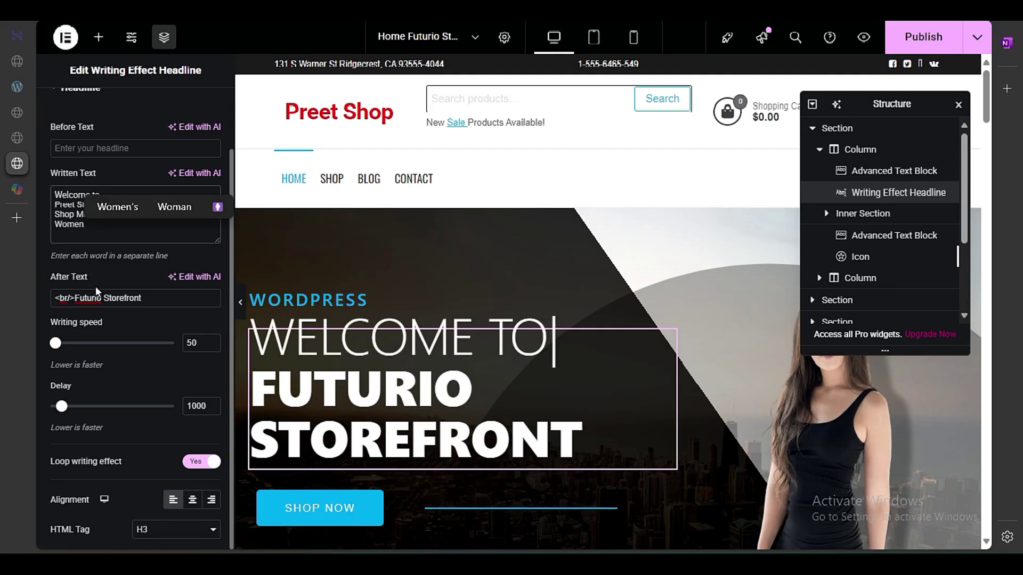
Step: Replace "Futurio Storefront" with "Accessories" in the headline's After Text, keeping the <br/> tag
left_click_drag(74, 298, 149, 302)
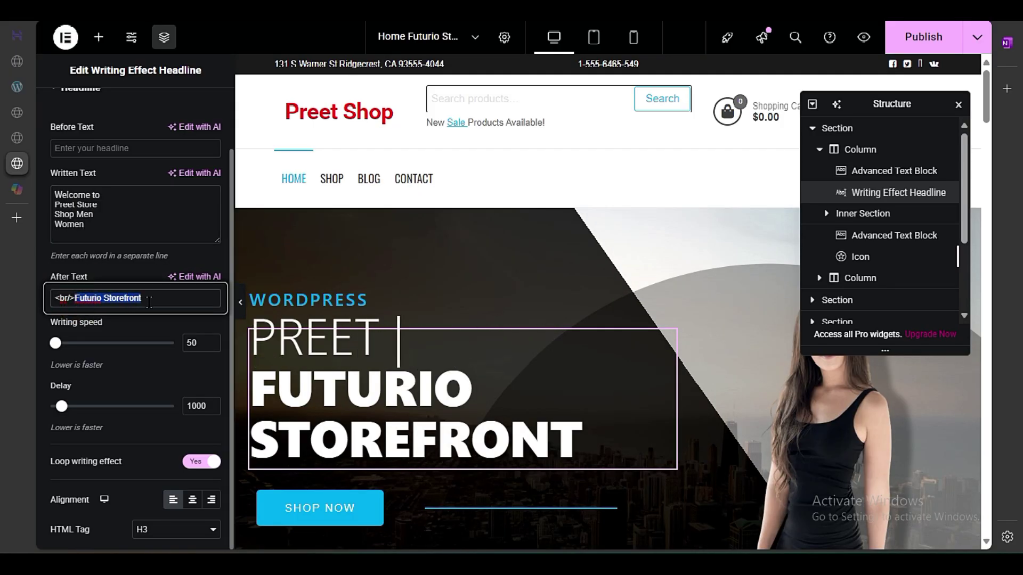
type("Acce")
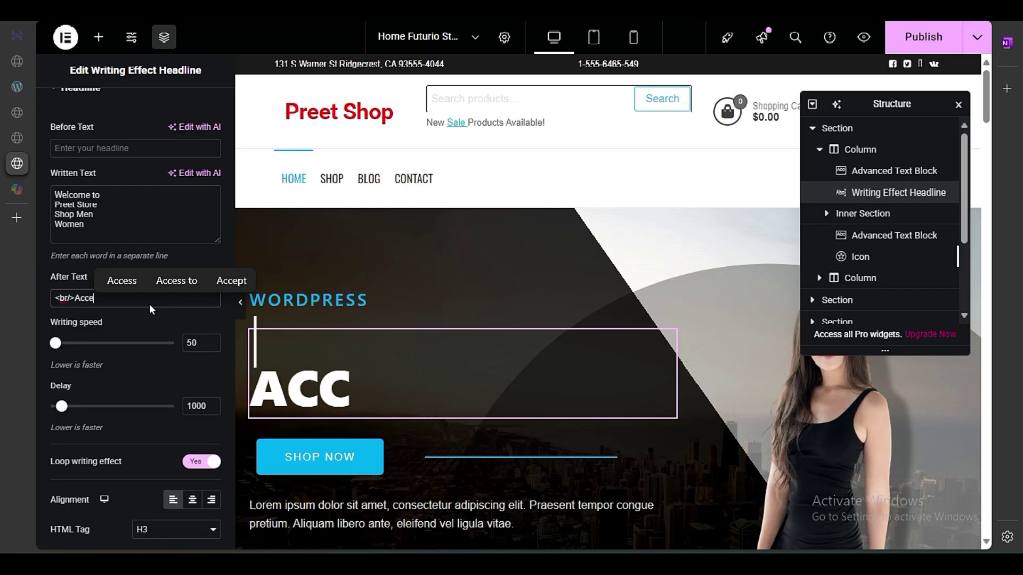
type("ssories")
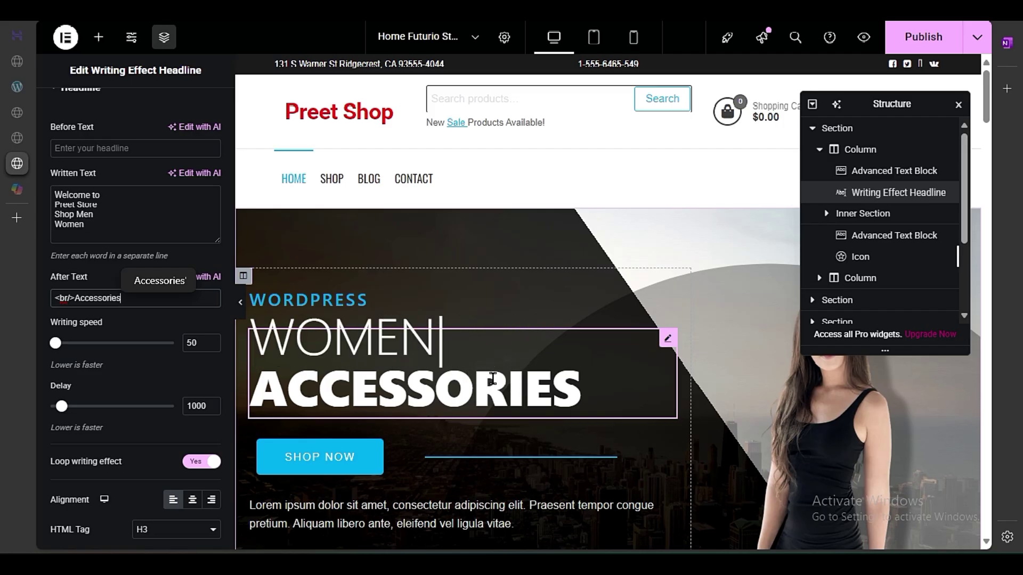
Step: Open the hero's Shop Now button for editing and review its Text and Link settings
scroll(532, 398, "down", 4)
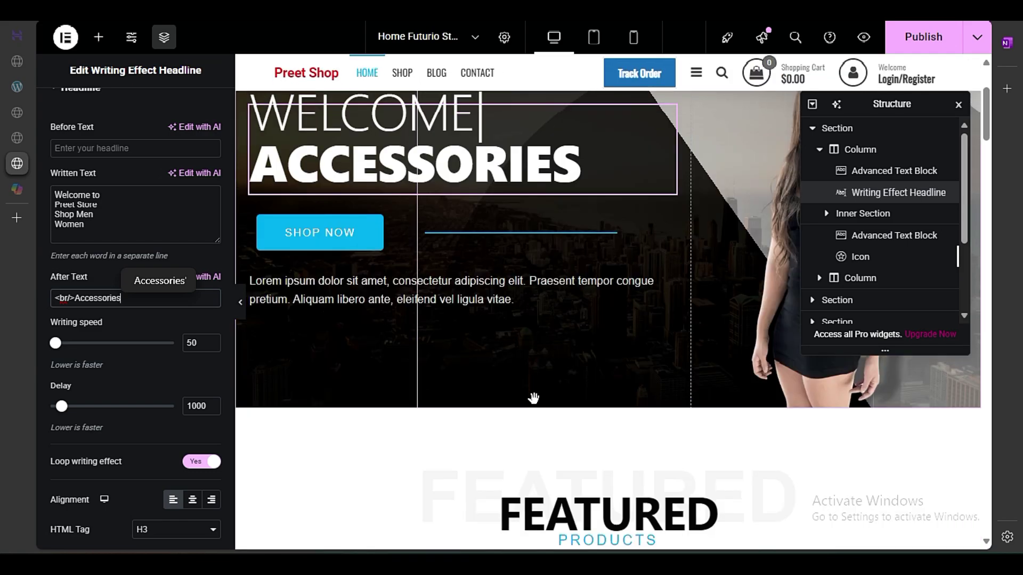
scroll(533, 399, "up", 4)
scroll(534, 399, "down", 4)
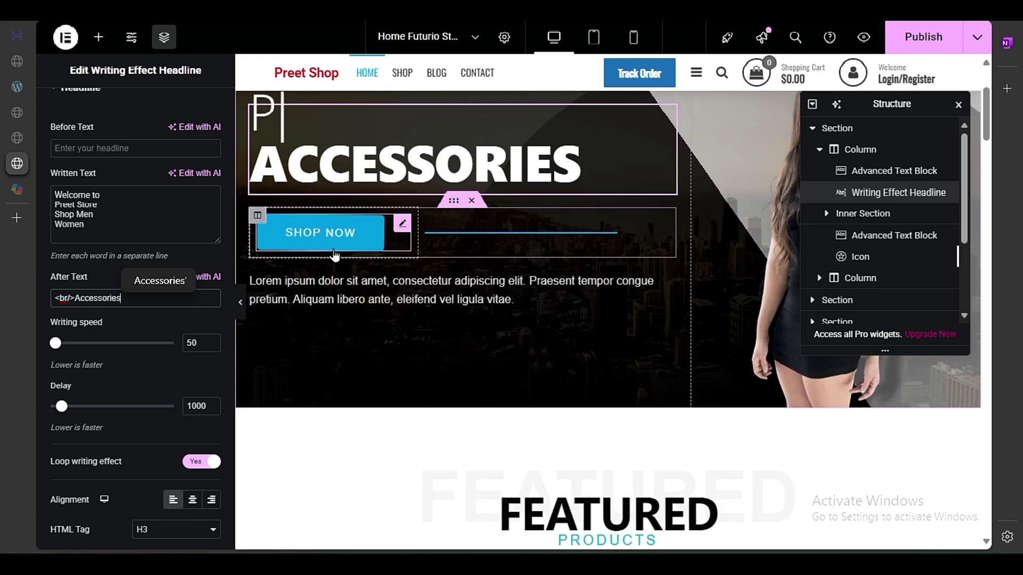
left_click(400, 223)
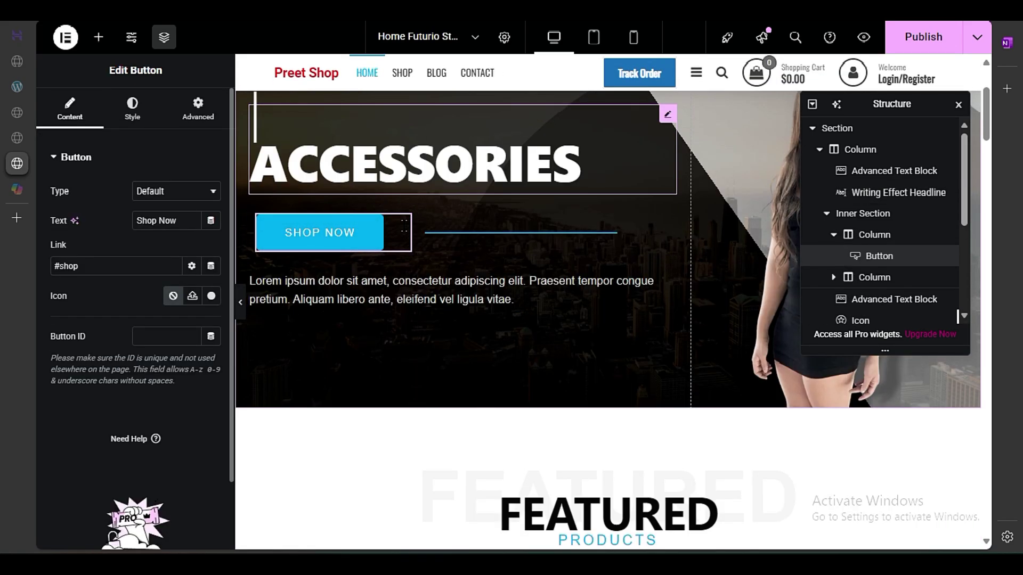
left_click_drag(178, 220, 101, 234)
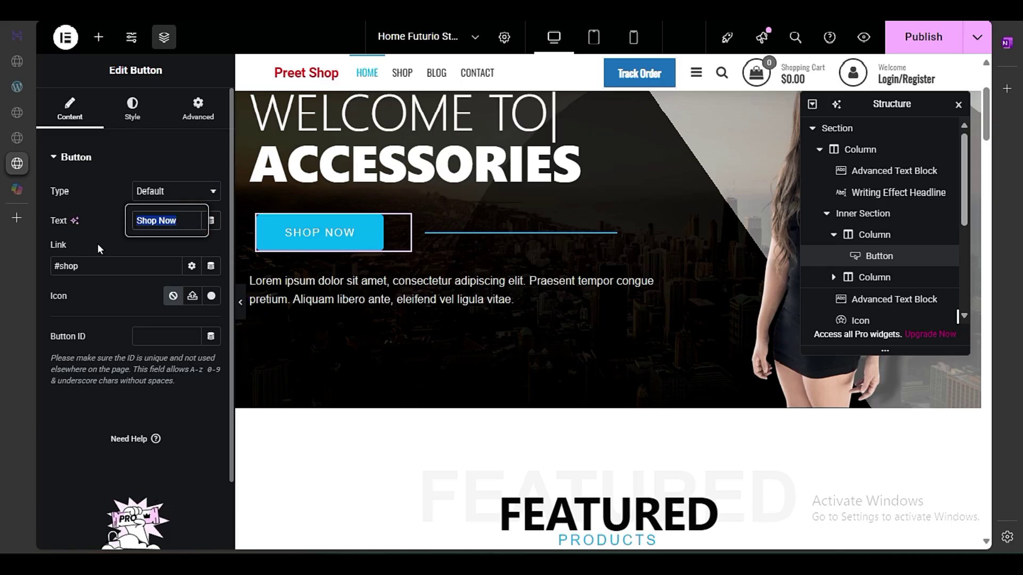
left_click(98, 245)
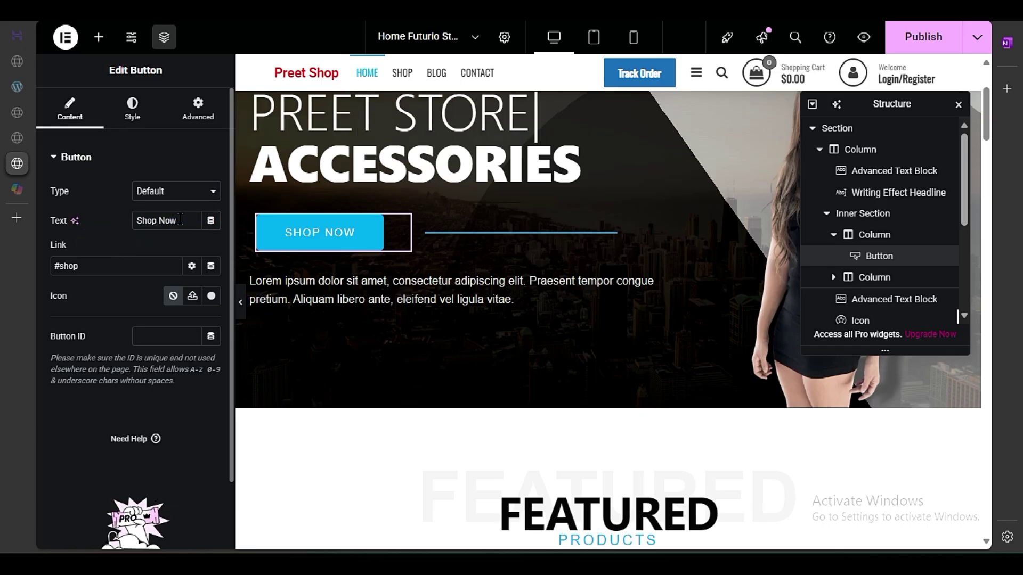
left_click_drag(180, 220, 72, 216)
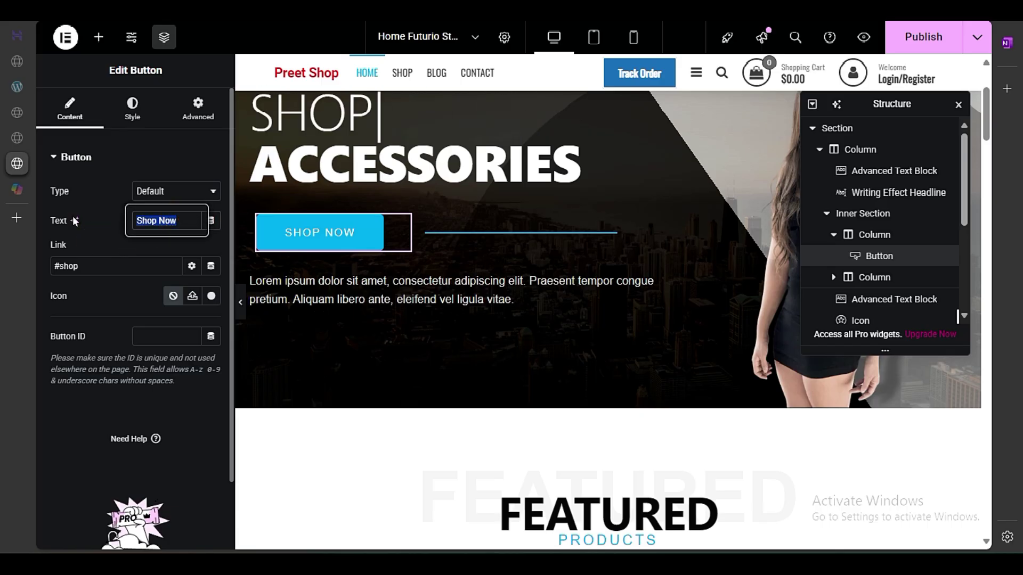
left_click(94, 265)
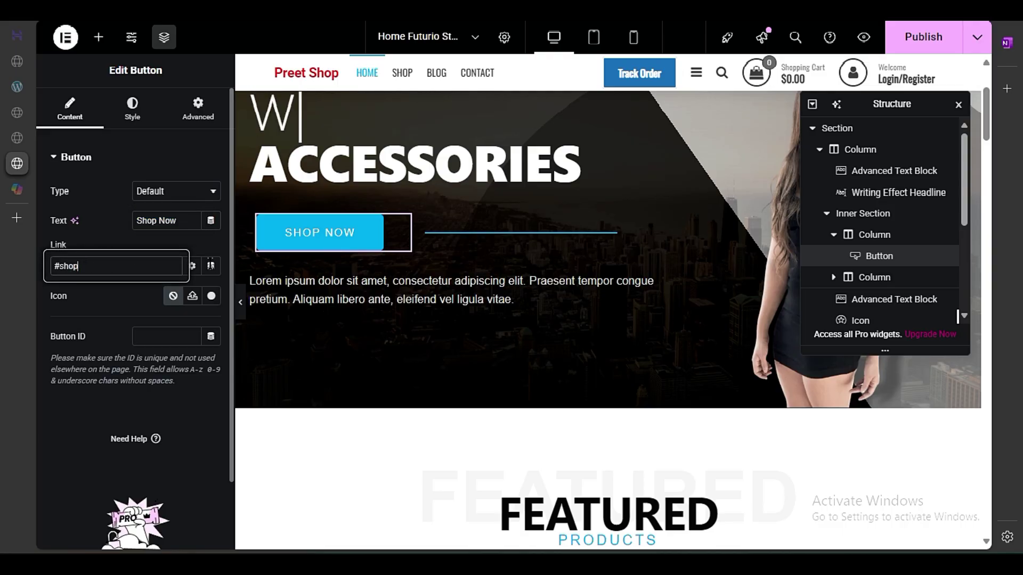
Step: Examine the Shop Now button's #shop link against the Featured Products section further down the page
scroll(301, 251, "down", 5)
scroll(300, 248, "up", 10)
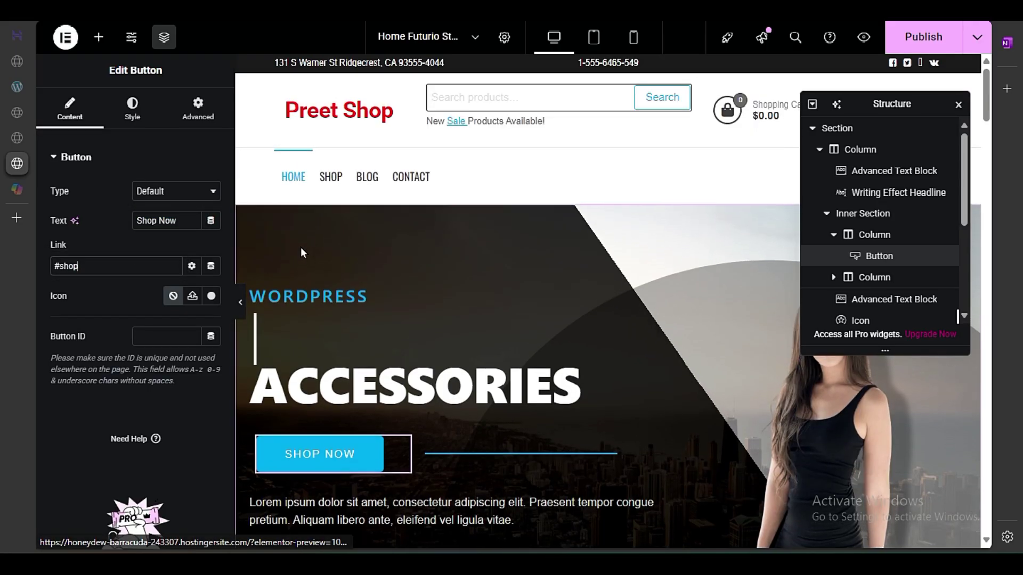
scroll(319, 245, "down", 4)
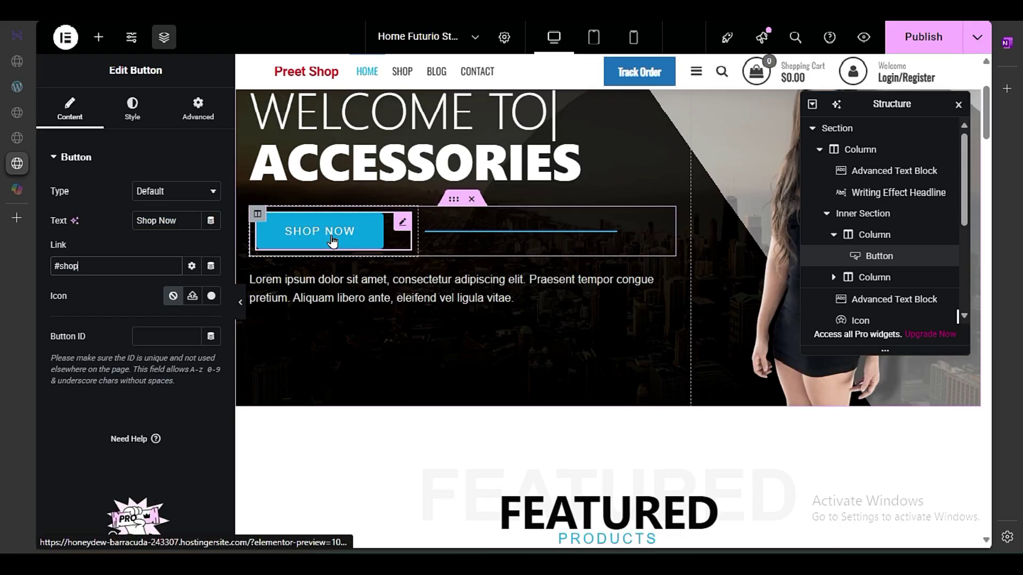
scroll(332, 241, "down", 5)
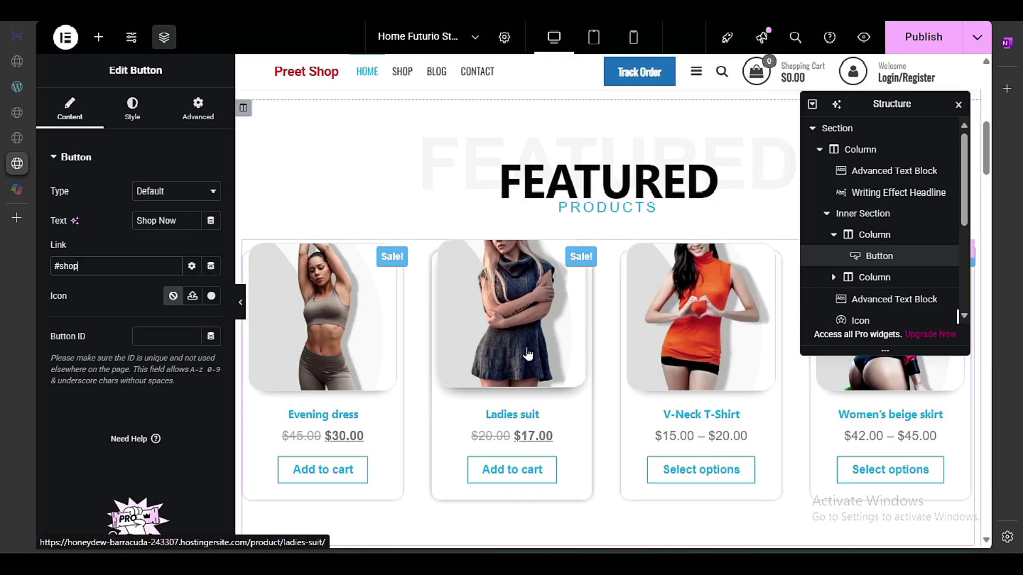
scroll(527, 352, "up", 6)
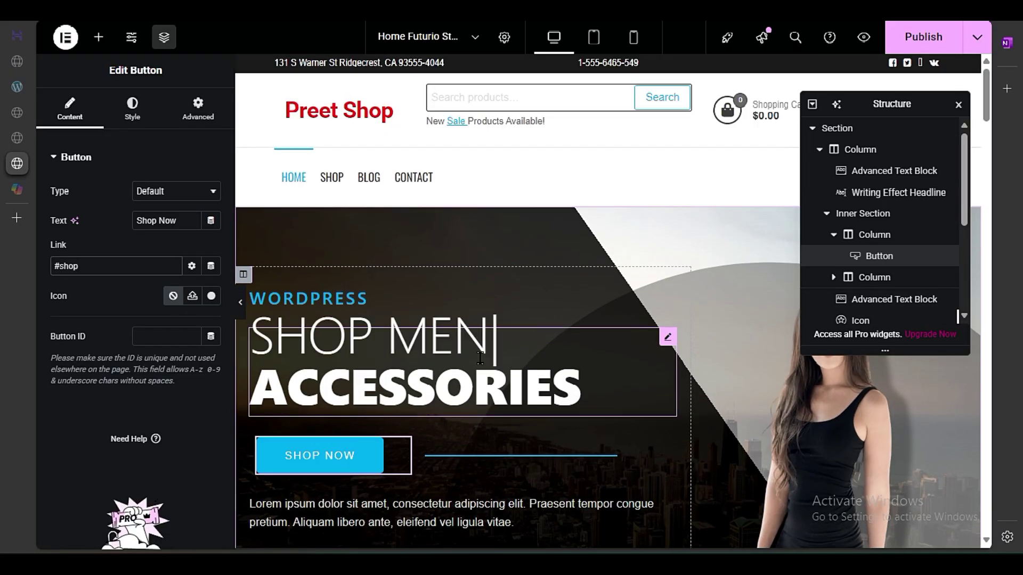
triple_click(85, 265)
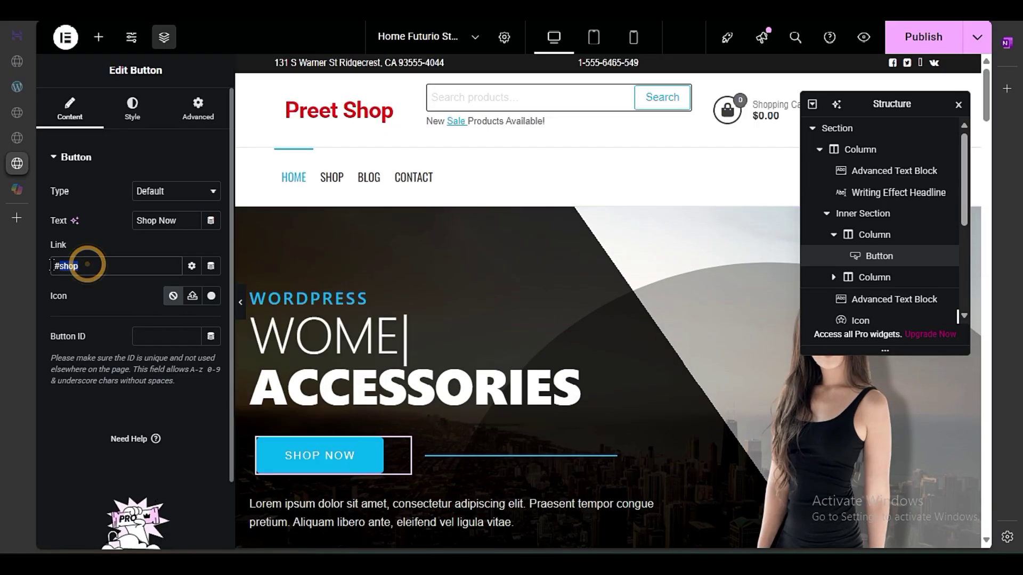
left_click(74, 279)
left_click_drag(85, 272, 68, 265)
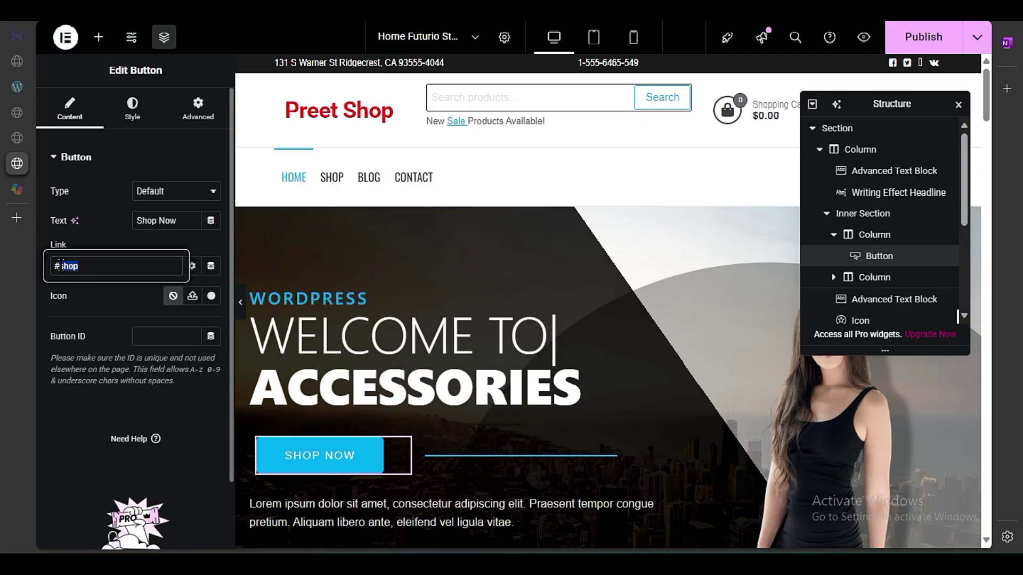
left_click(88, 292)
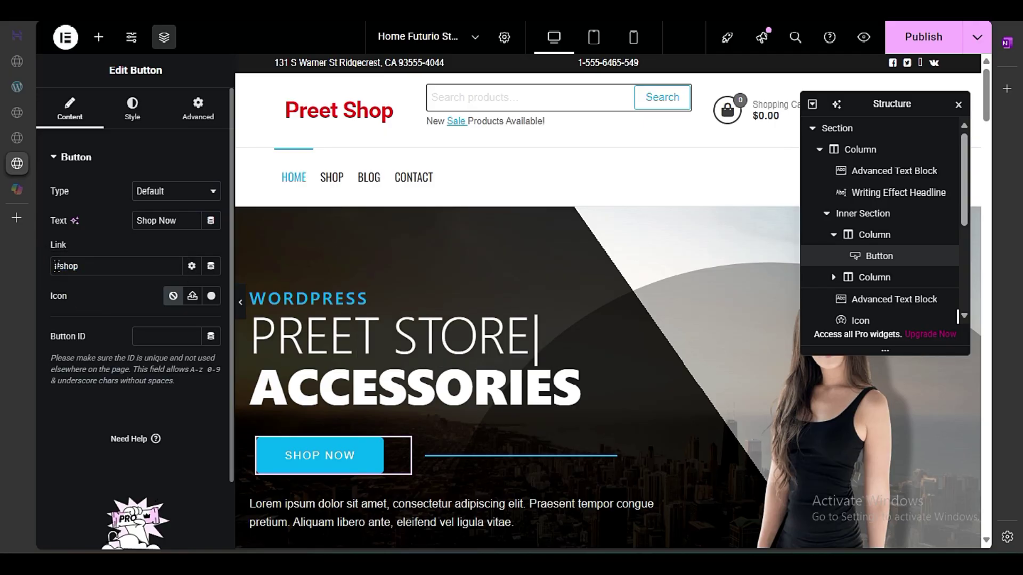
scroll(388, 365, "down", 5)
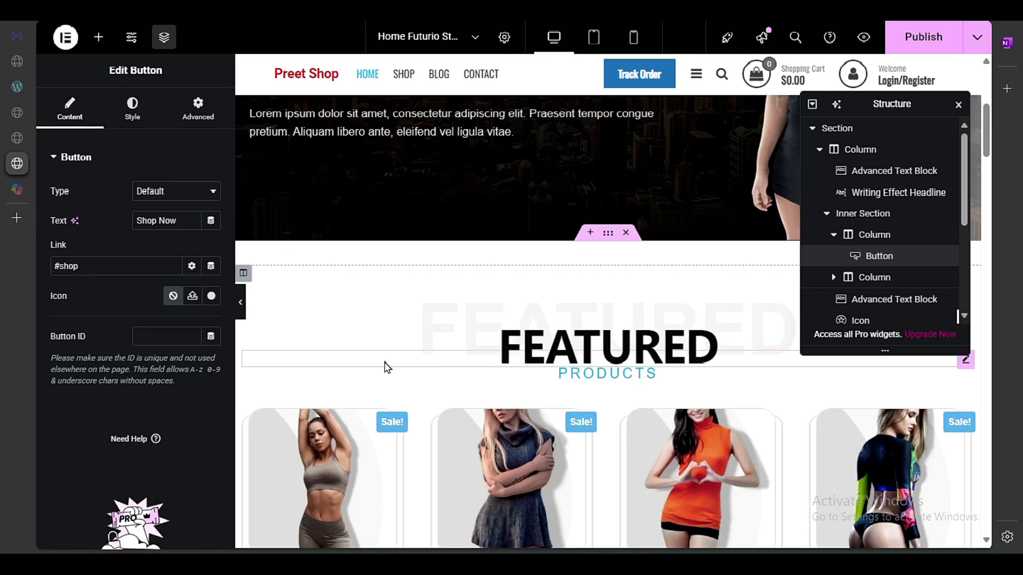
scroll(384, 360, "up", 5)
scroll(384, 362, "down", 8)
scroll(384, 366, "up", 3)
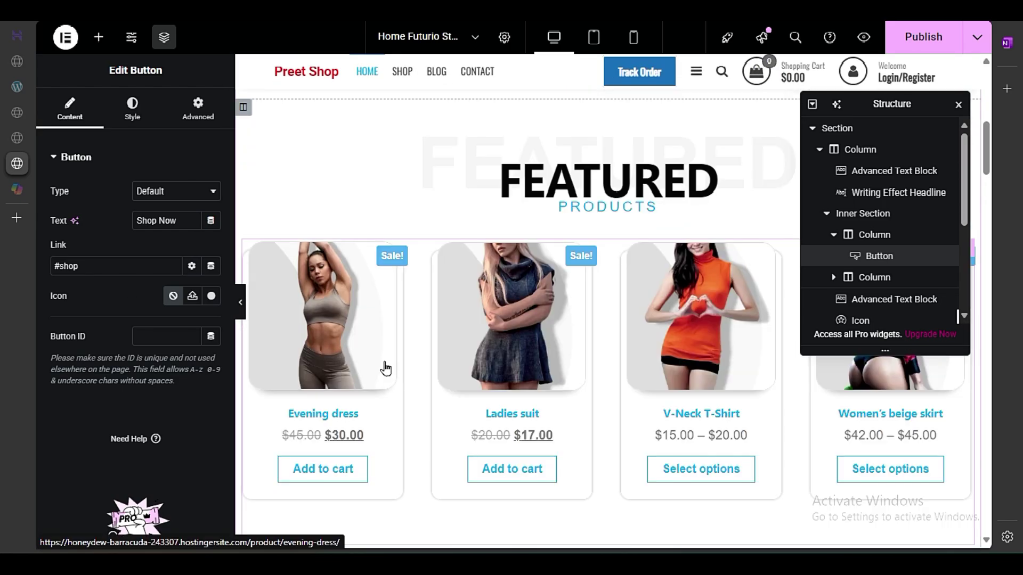
scroll(552, 368, "up", 3)
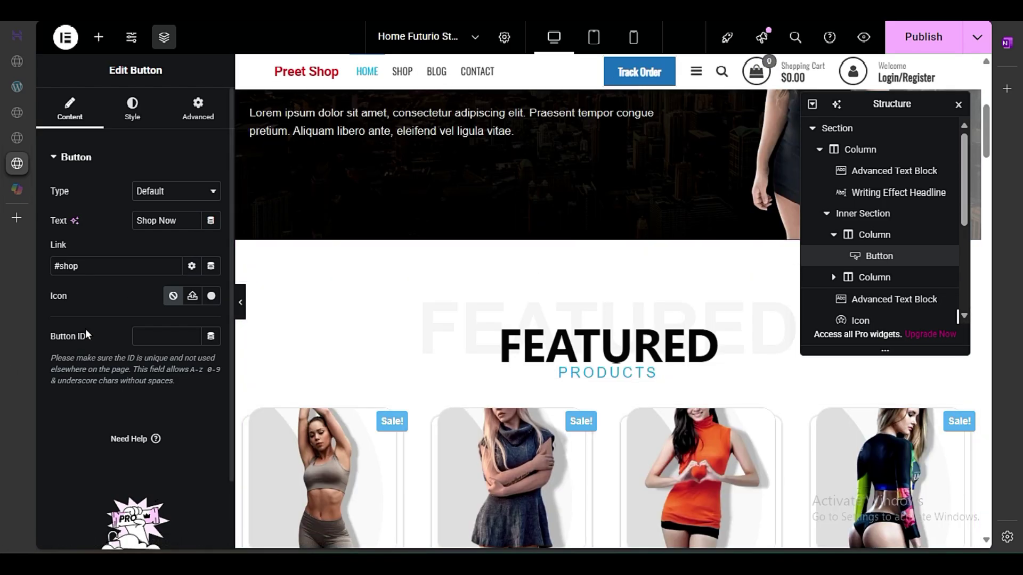
left_click(58, 266)
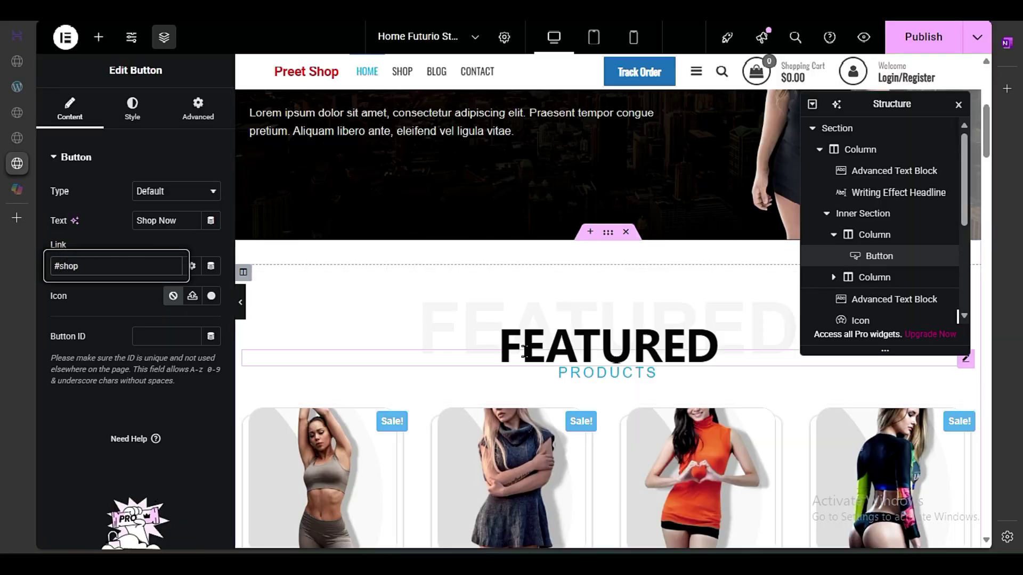
Step: Copy the Shop page's view link from the Pages list in the WordPress admin
scroll(496, 357, "up", 7)
left_click(110, 266)
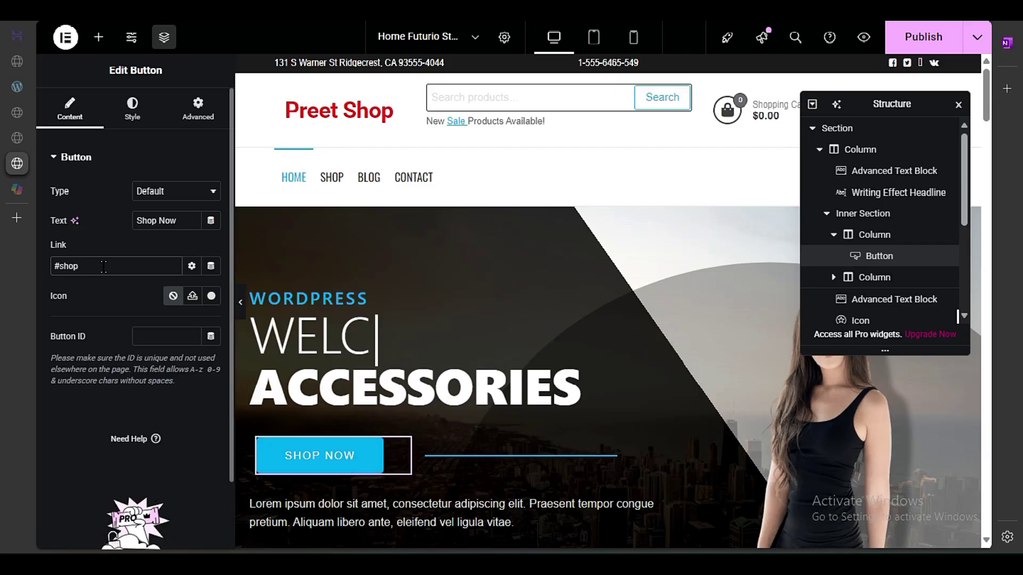
left_click(24, 89)
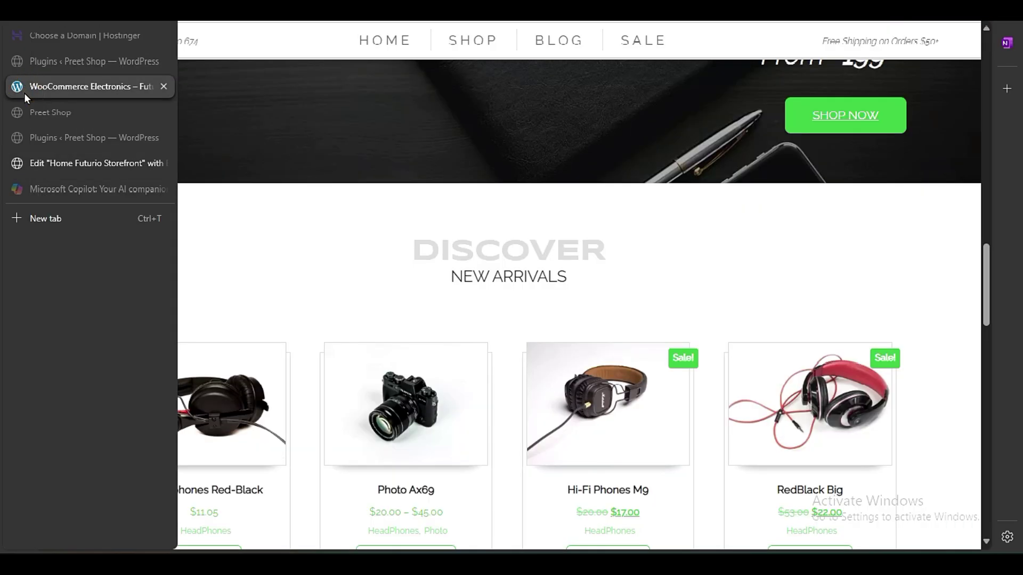
left_click(22, 61)
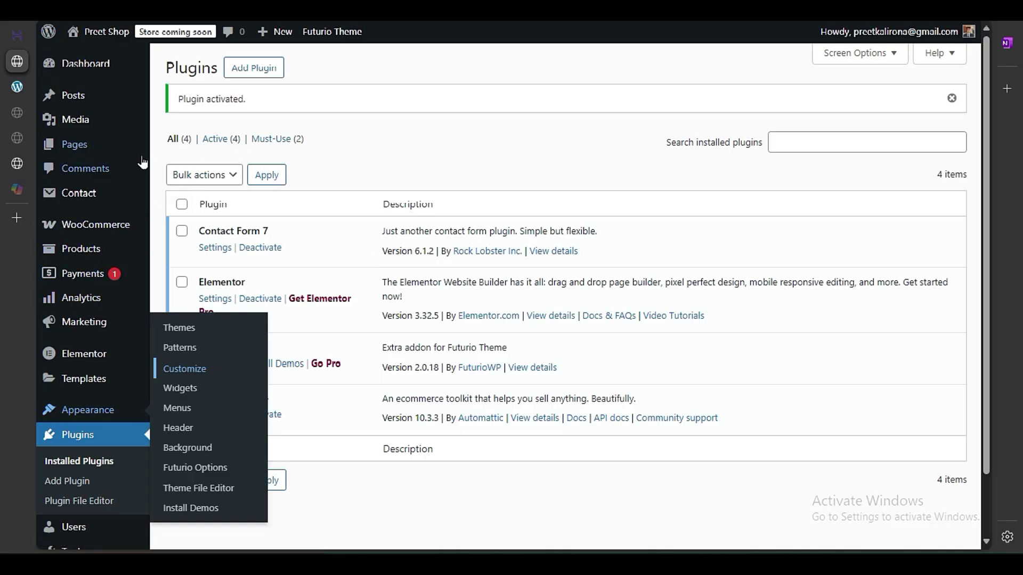
mouse_move(138, 145)
left_click(171, 145)
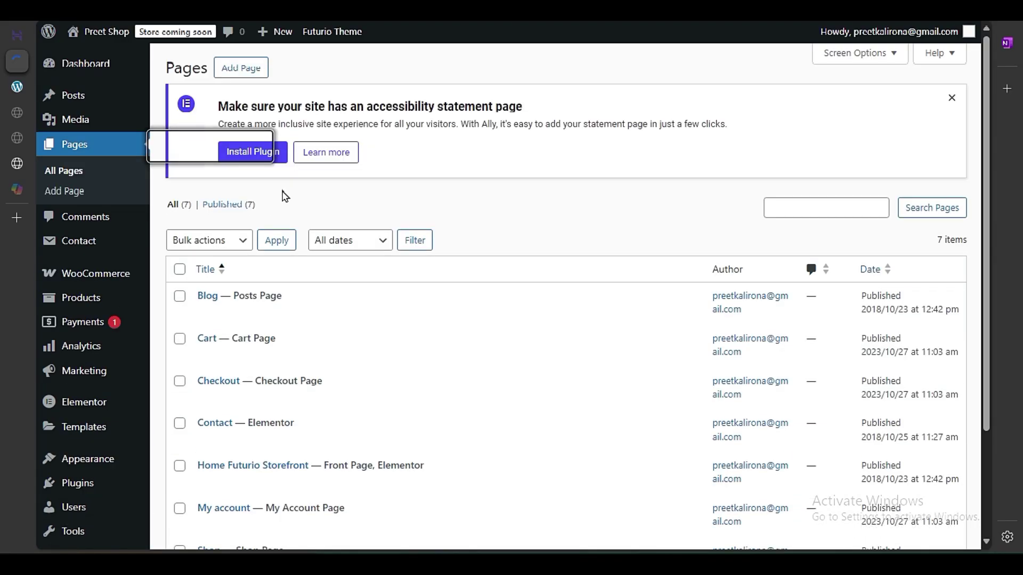
scroll(341, 271, "down", 3)
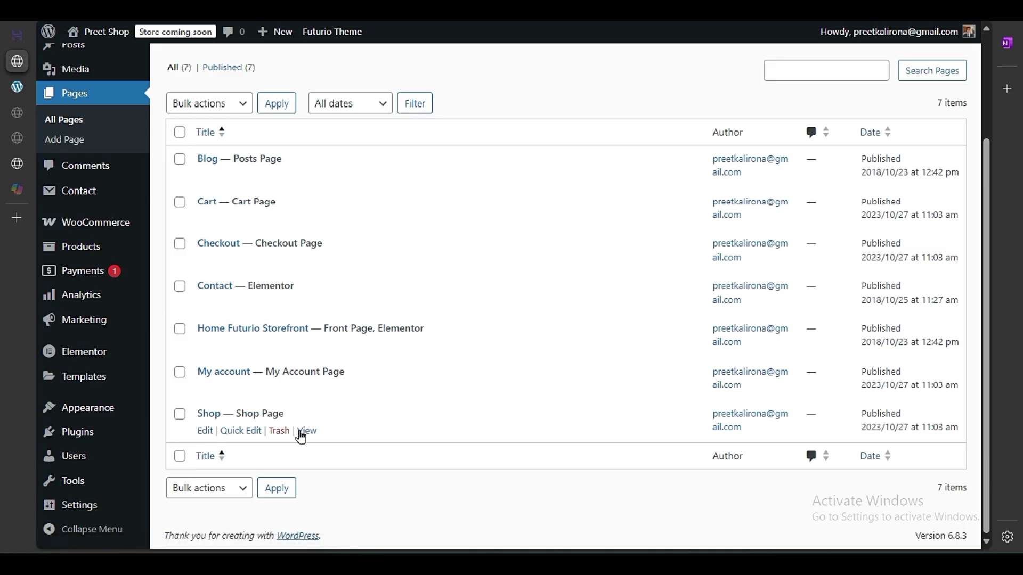
right_click(302, 434)
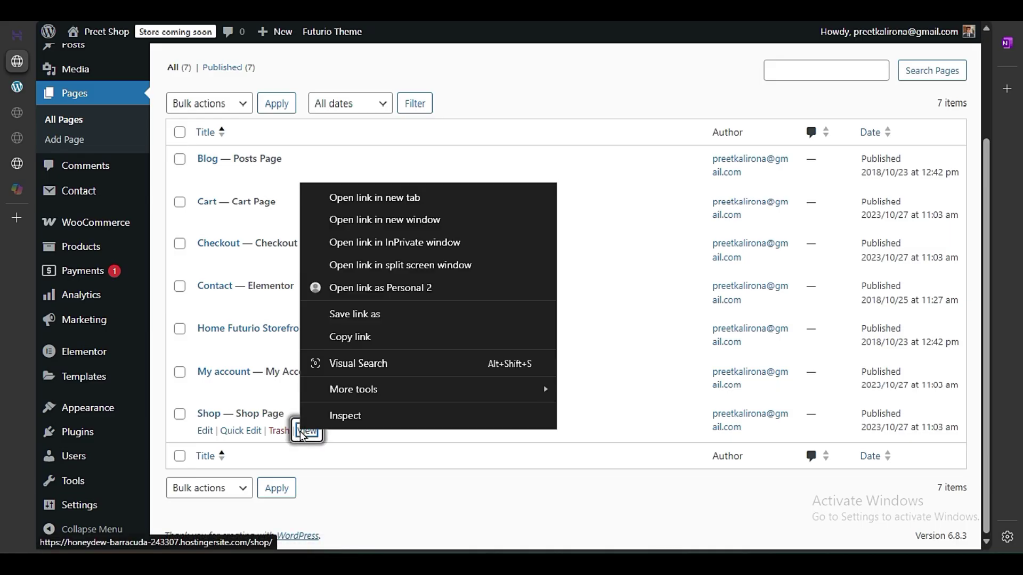
left_click(388, 338)
mouse_move(14, 117)
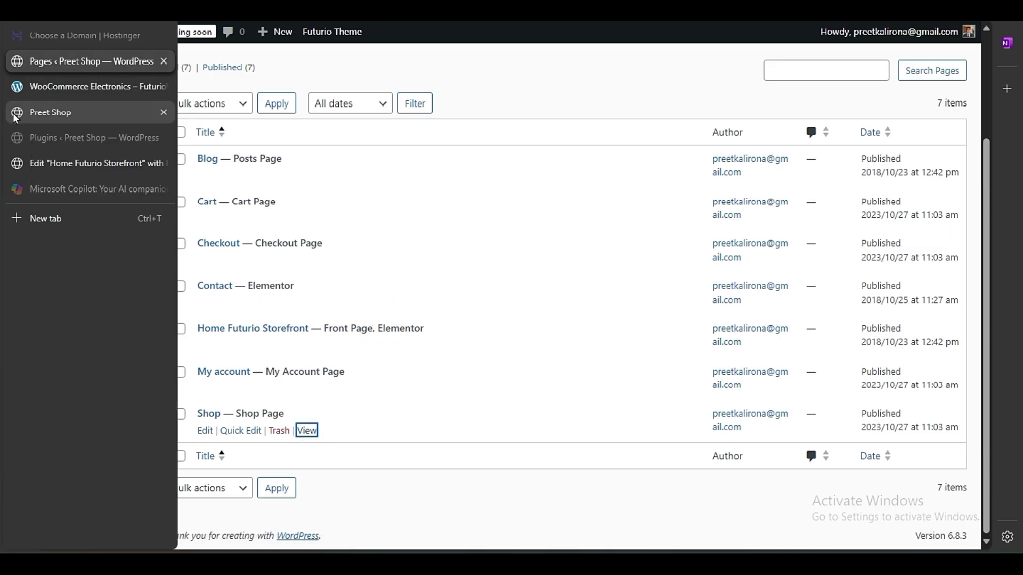
left_click(25, 162)
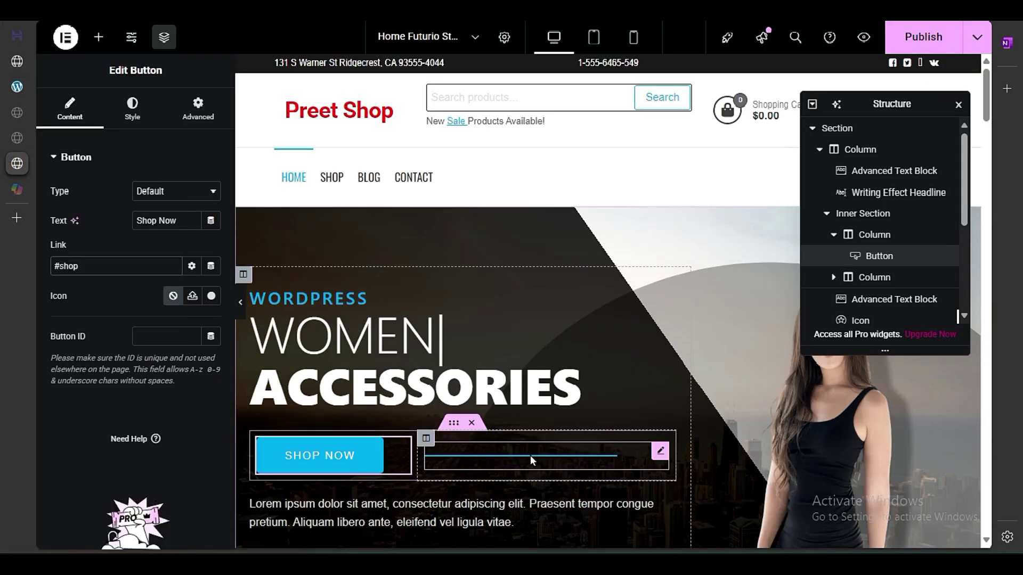
mouse_move(20, 118)
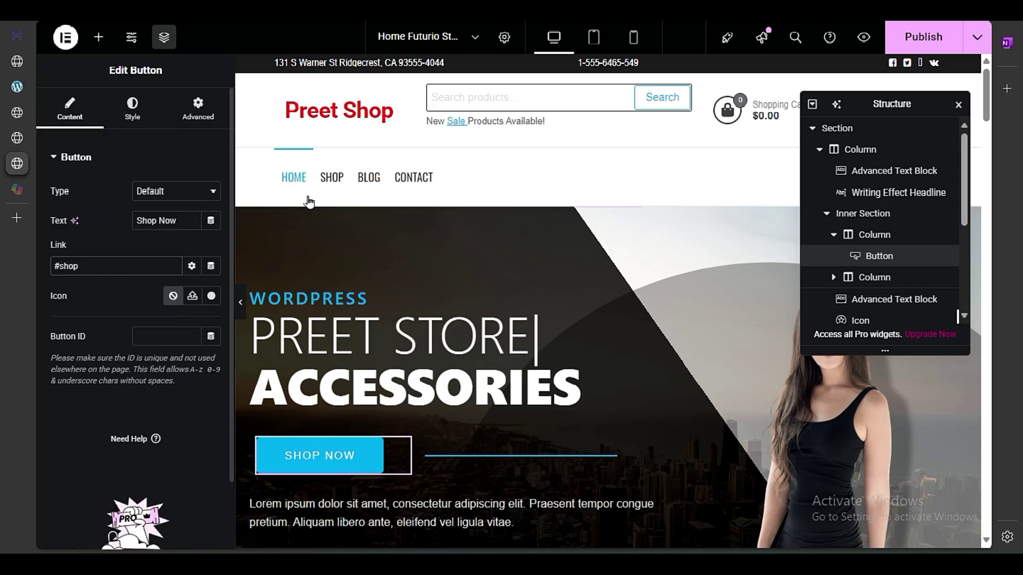
mouse_move(91, 171)
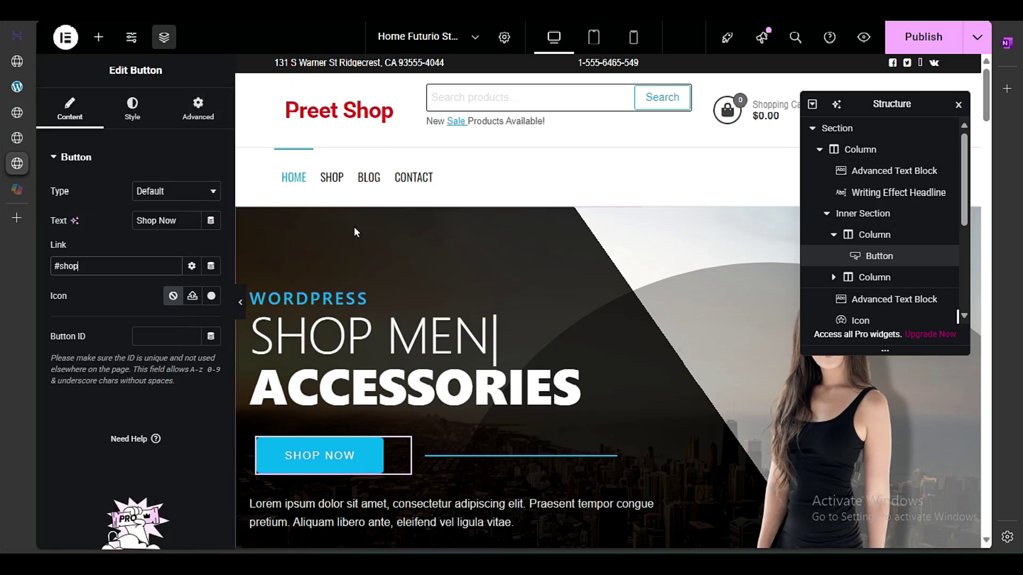
left_click(103, 266)
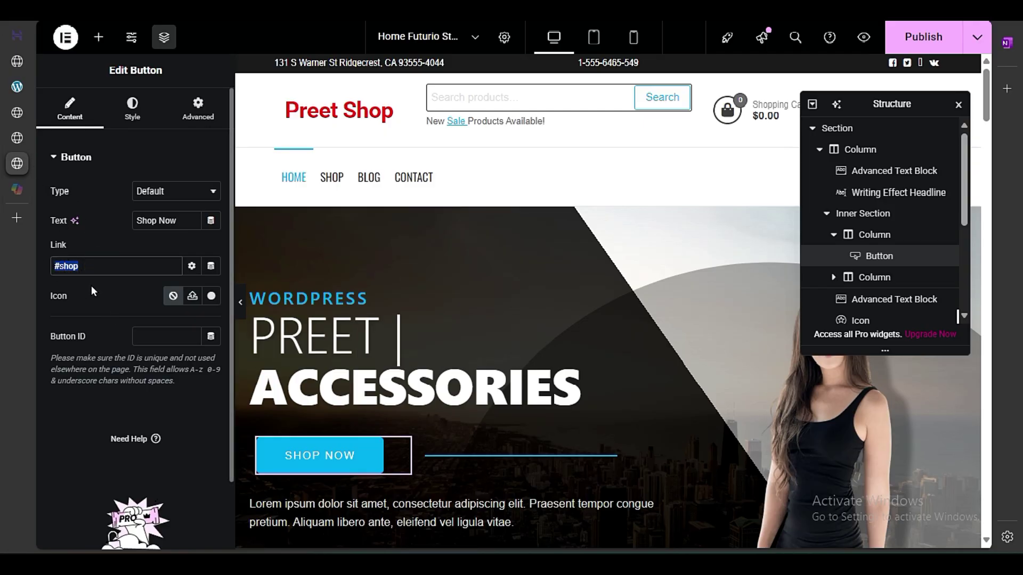
key("ctrl+v")
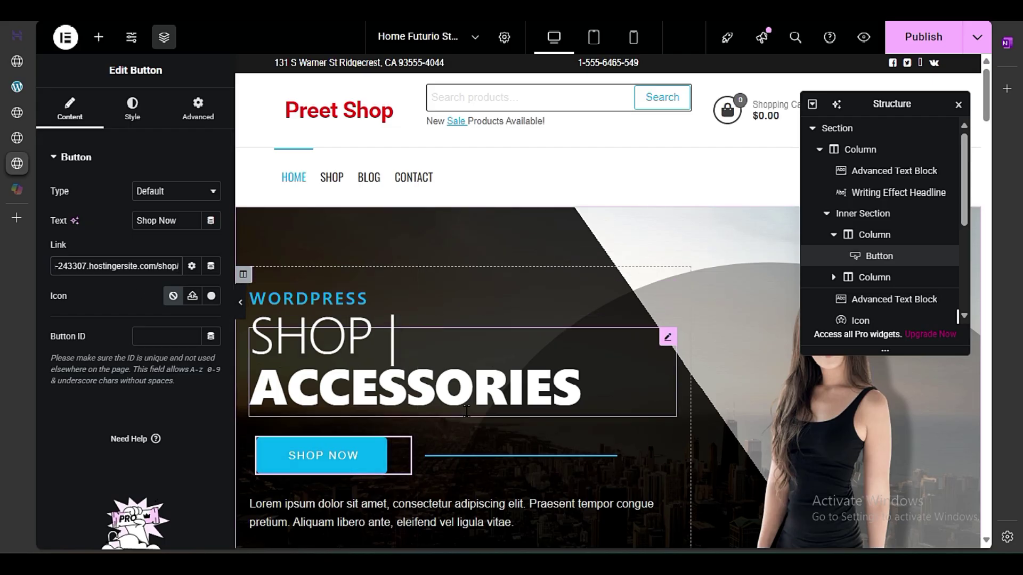
Step: Open the hero's Lorem ipsum description block for editing and select its whole text
scroll(365, 426, "down", 4)
left_click(377, 295)
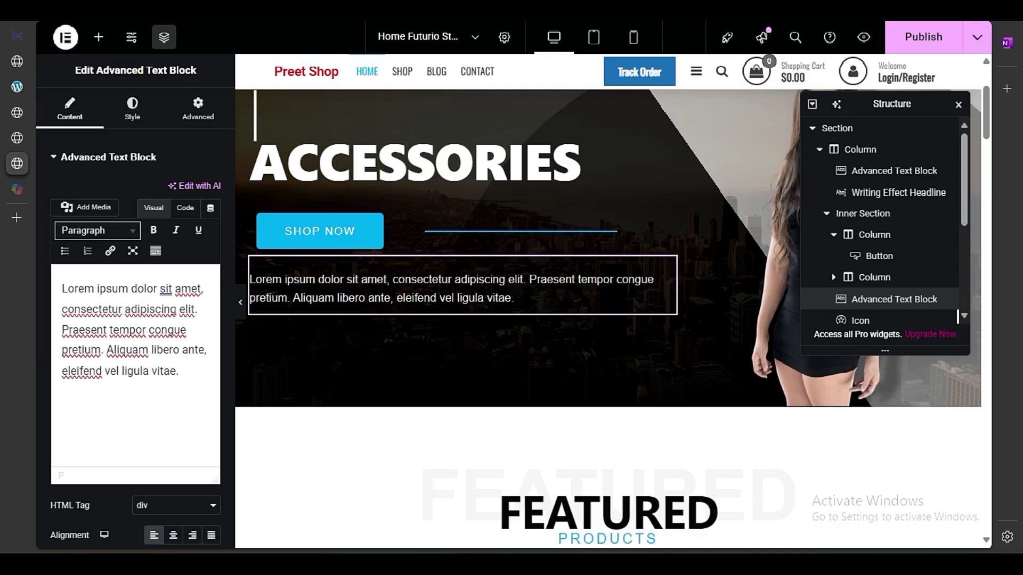
key("super+c")
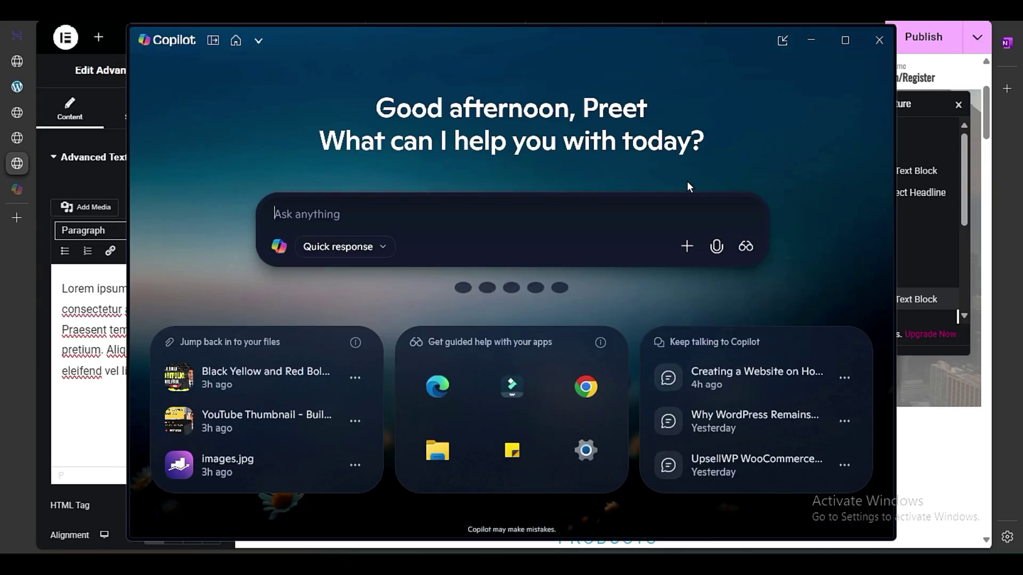
left_click(879, 41)
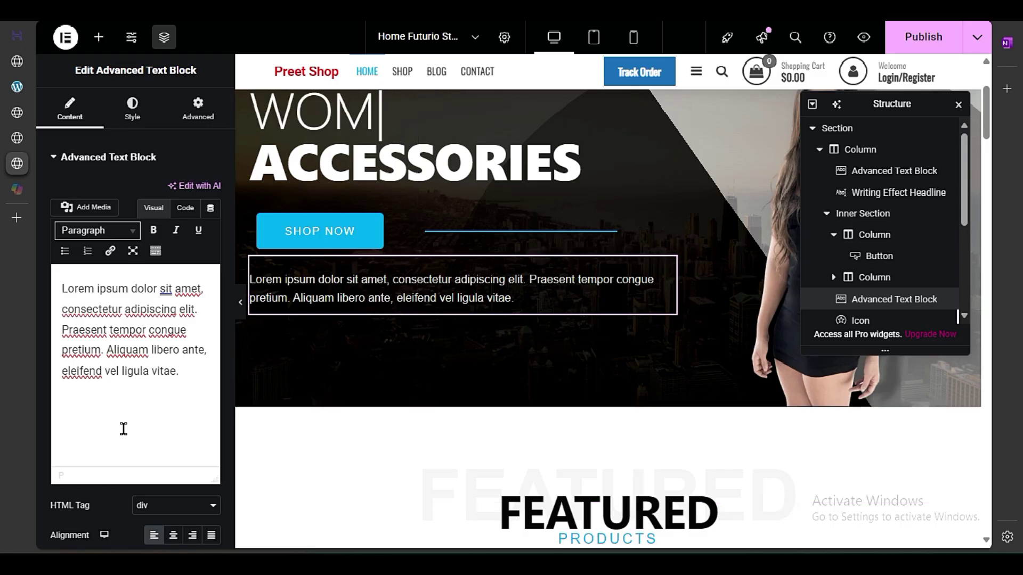
left_click_drag(189, 371, 62, 285)
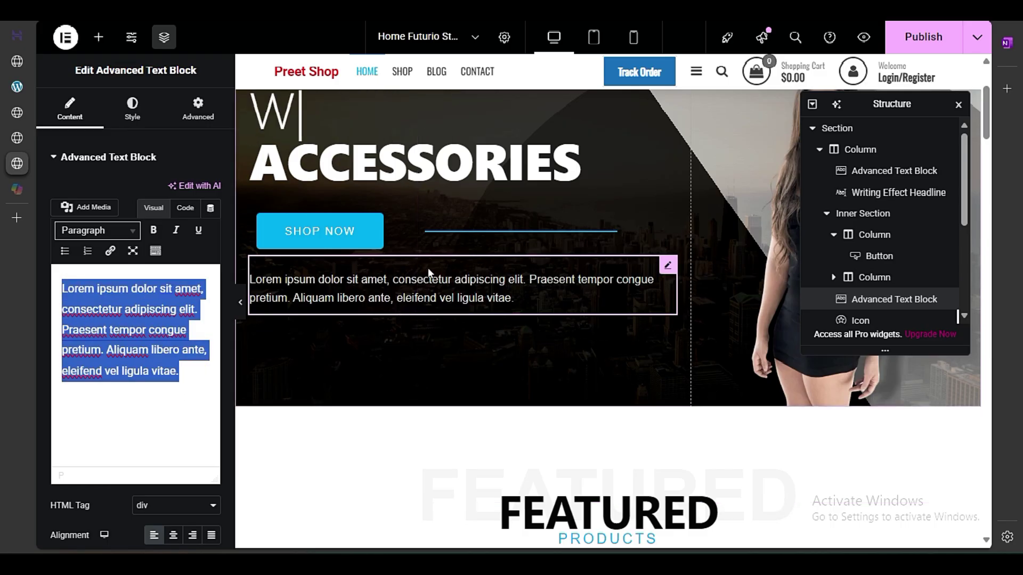
Step: Close the Structure overview and replace the hero image with the Media Library picture active-activity-athlete-athletic-healthy-lifestyle-1629726-pxhere.com-small.webp
left_click(958, 104)
scroll(915, 287, "up", 5)
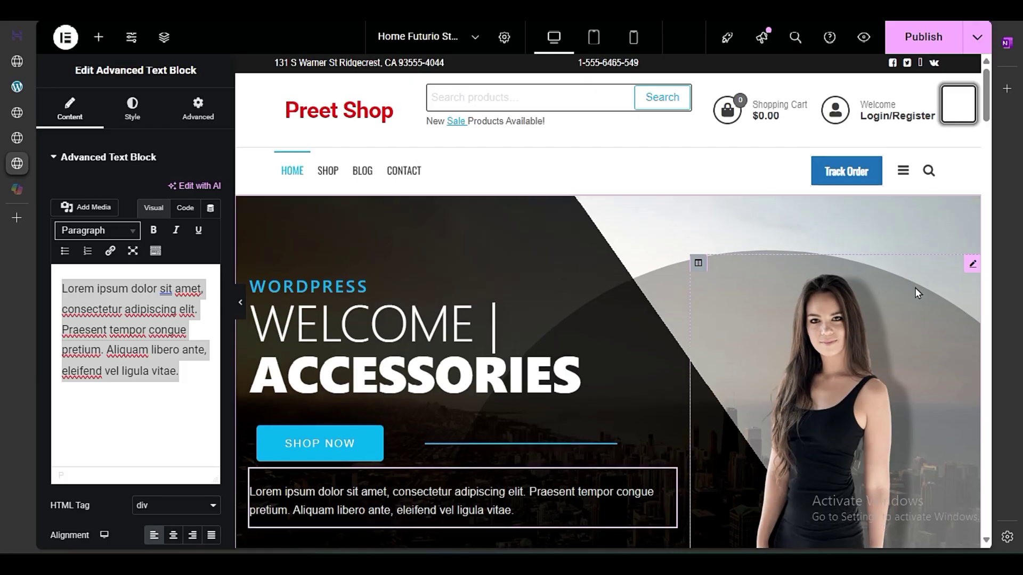
left_click(790, 391)
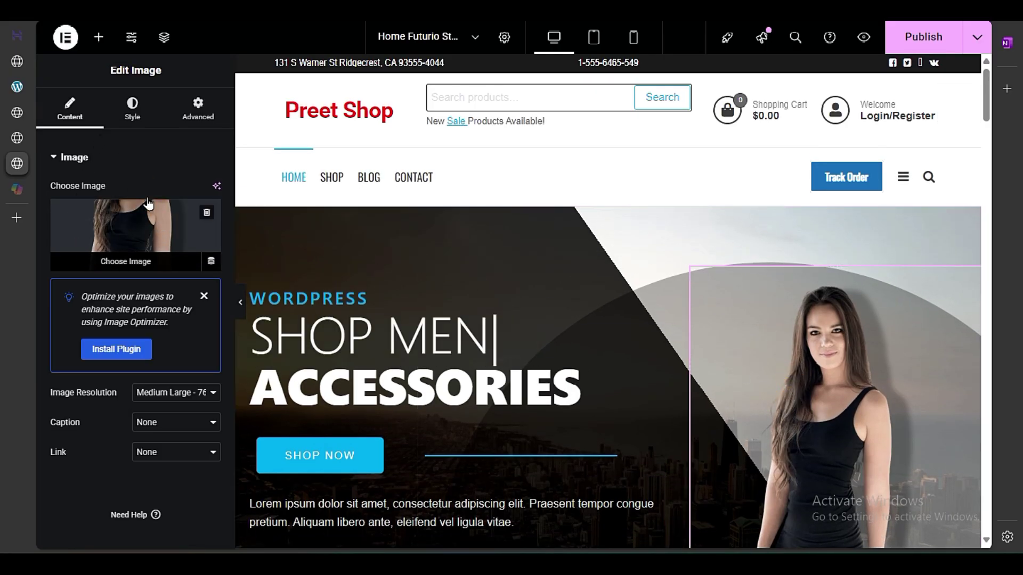
left_click(127, 258)
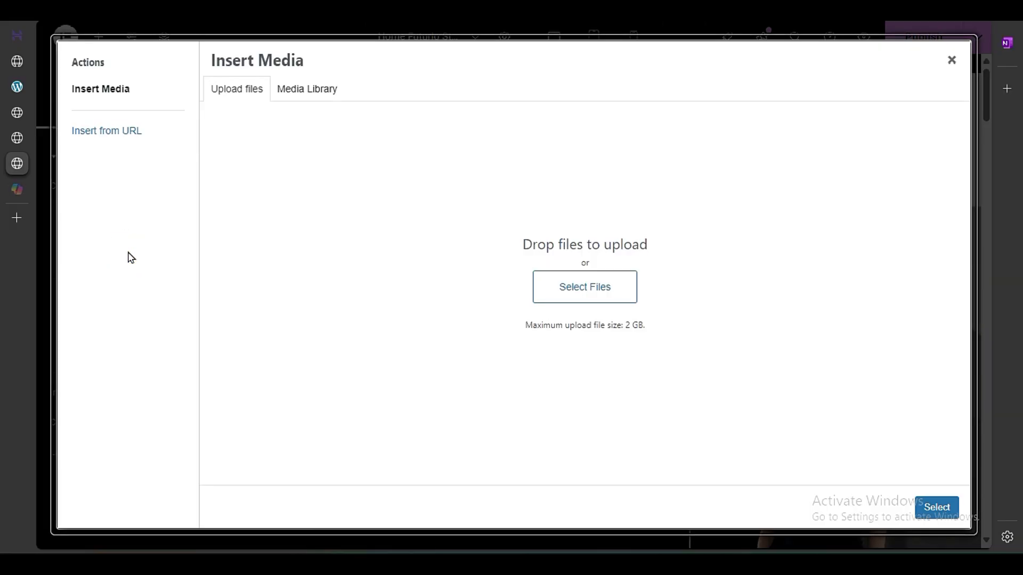
left_click(319, 86)
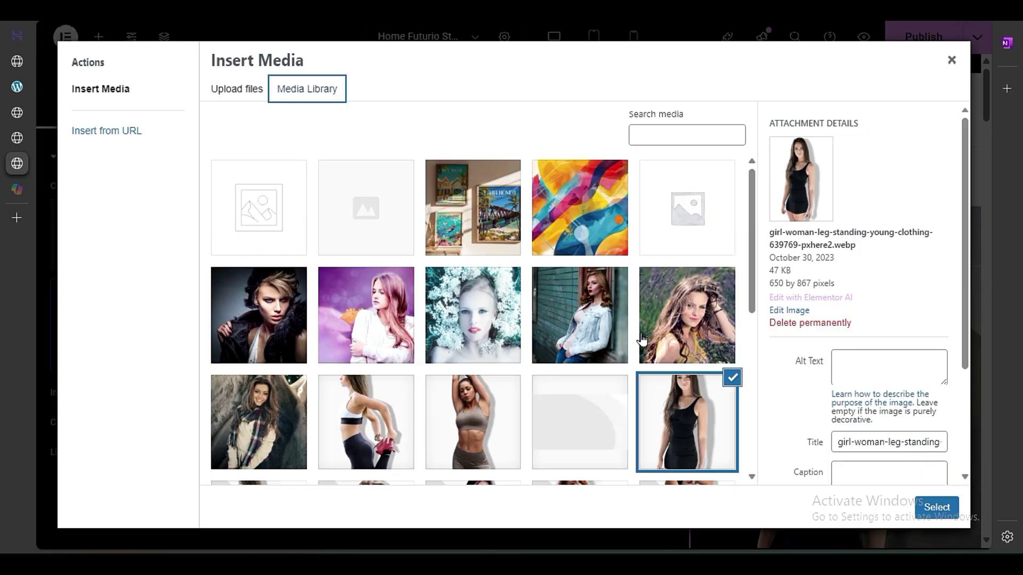
left_click(470, 434)
key("Left")
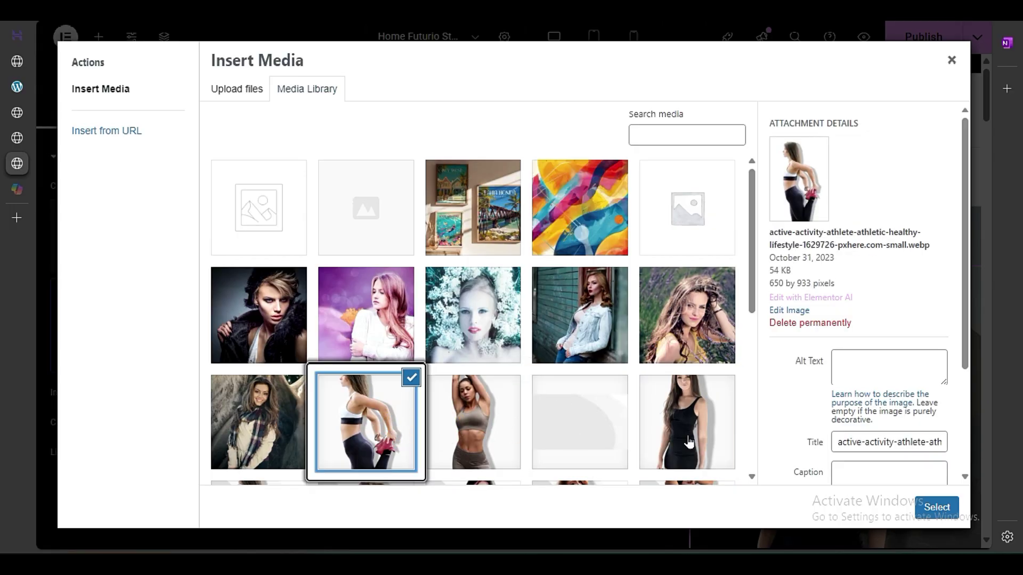
left_click(938, 503)
scroll(780, 277, "down", 4)
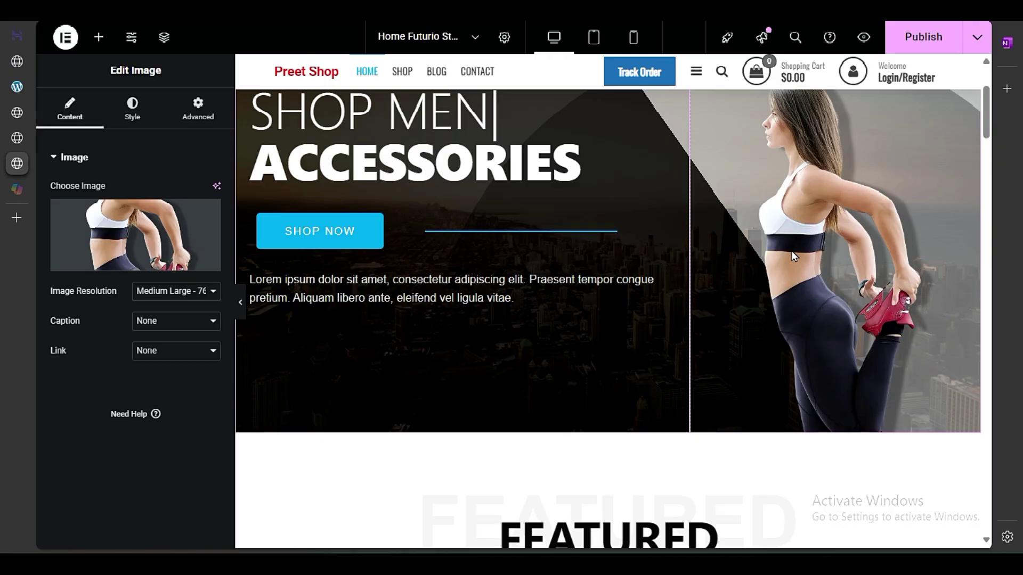
scroll(791, 251, "up", 4)
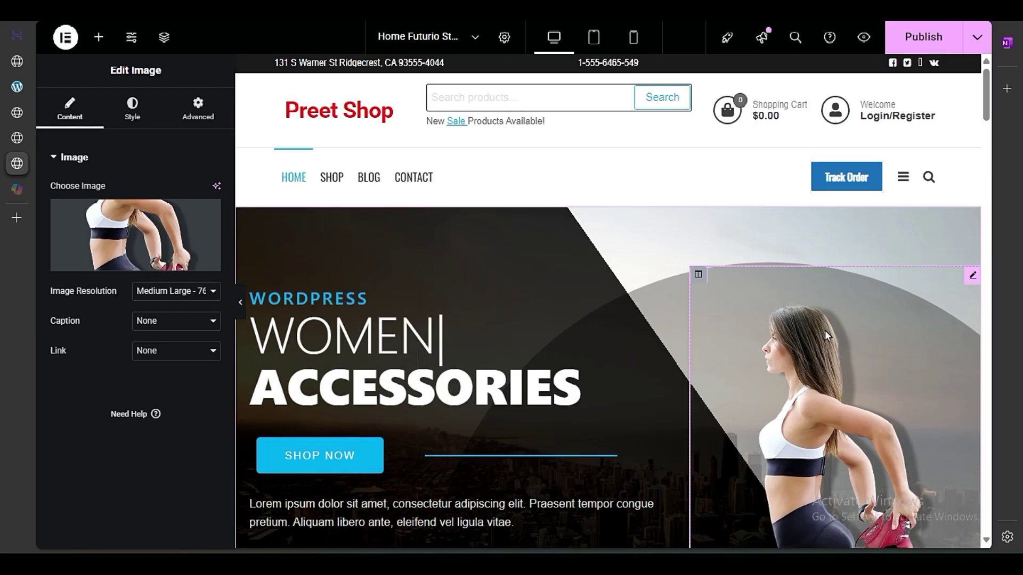
scroll(825, 334, "down", 4)
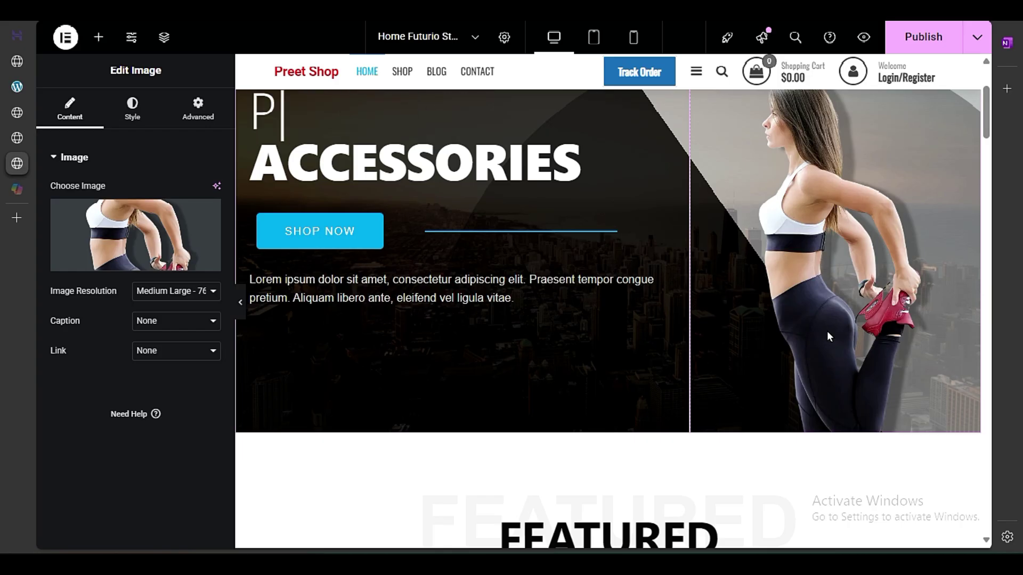
Step: Change the black "Featured" heading above the product row to "Popular", correcting its spelling
scroll(783, 319, "down", 5)
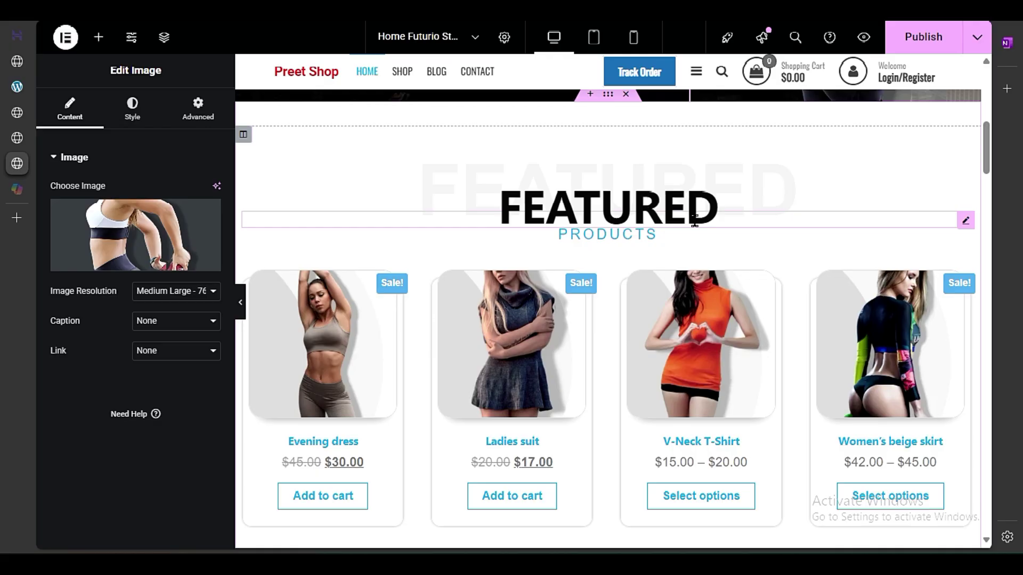
left_click(686, 211)
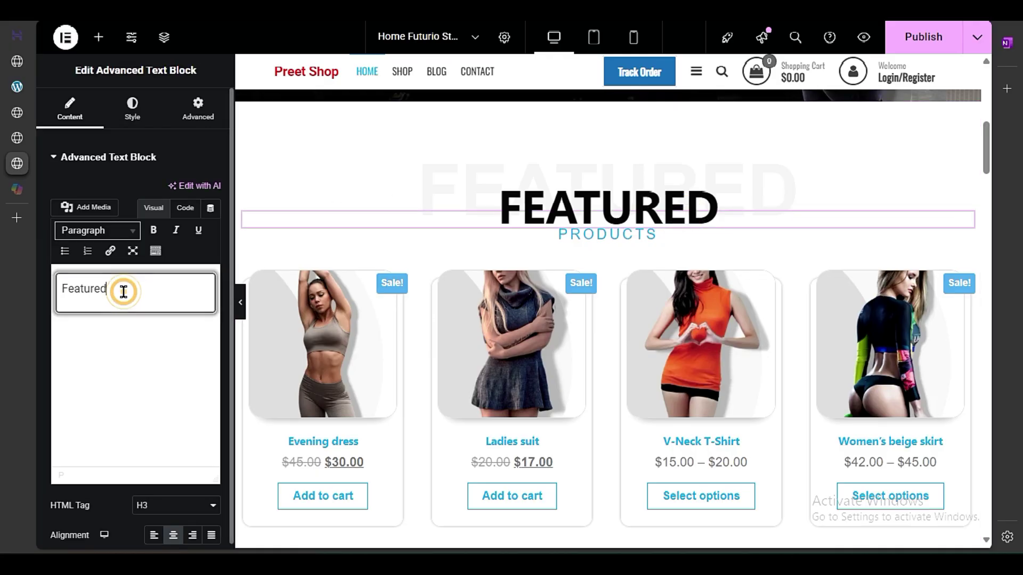
left_click_drag(125, 290, 51, 292)
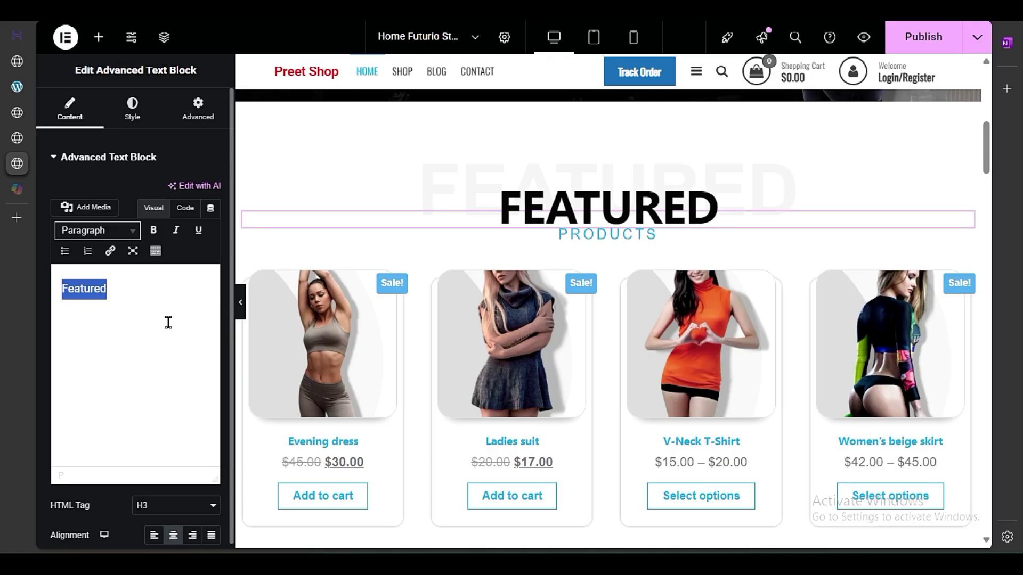
type("Populer")
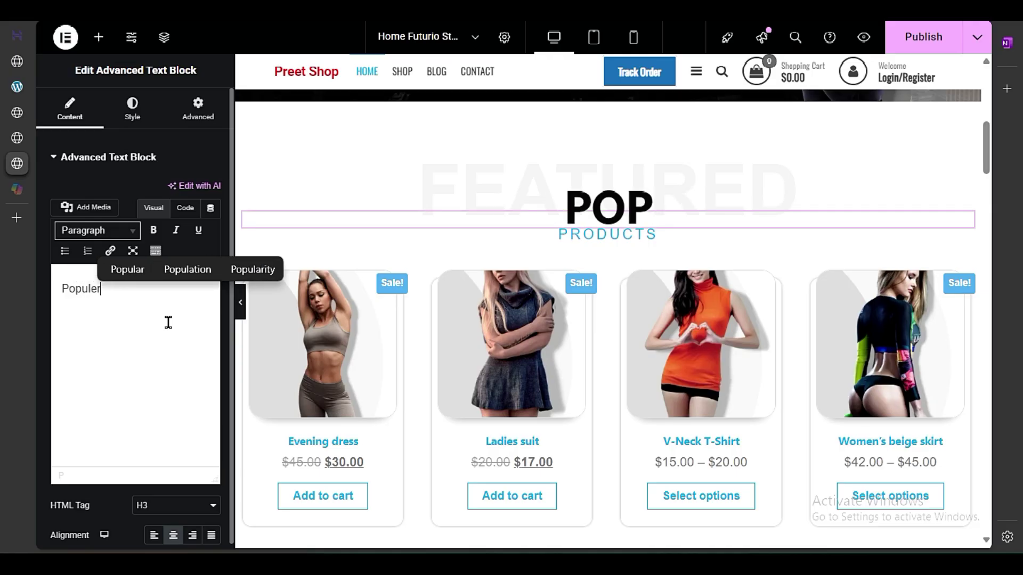
type(" Produc")
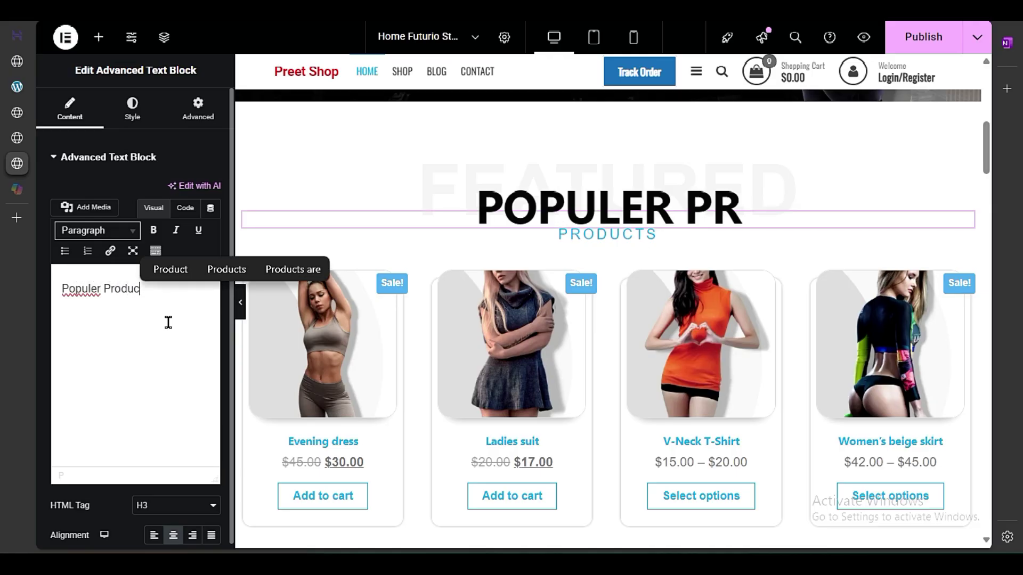
key("BackSpace")
key("BackSpace")
key("BackSpace")
key("BackSpace")
key("BackSpace")
key("BackSpace")
key("BackSpace")
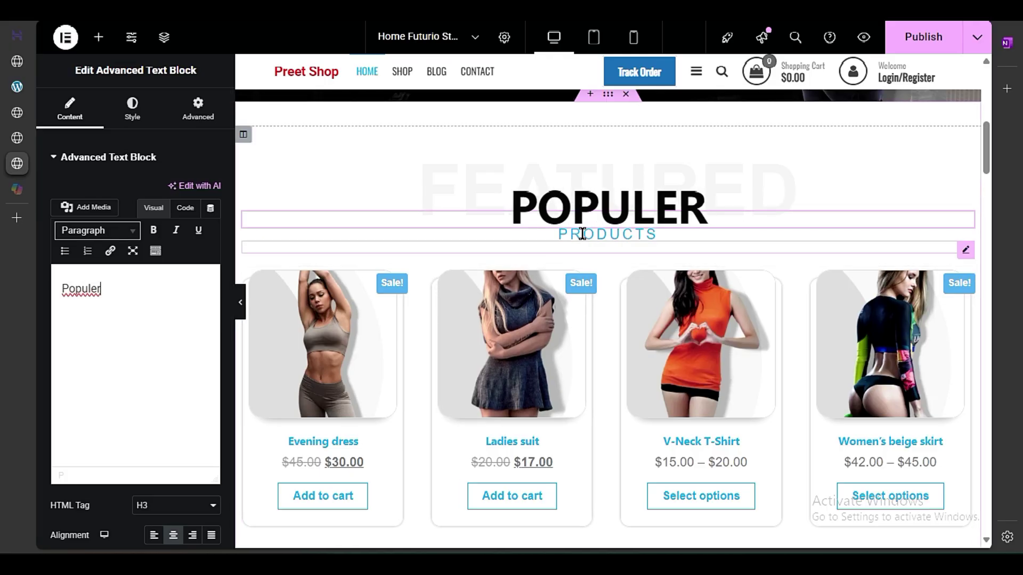
right_click(89, 291)
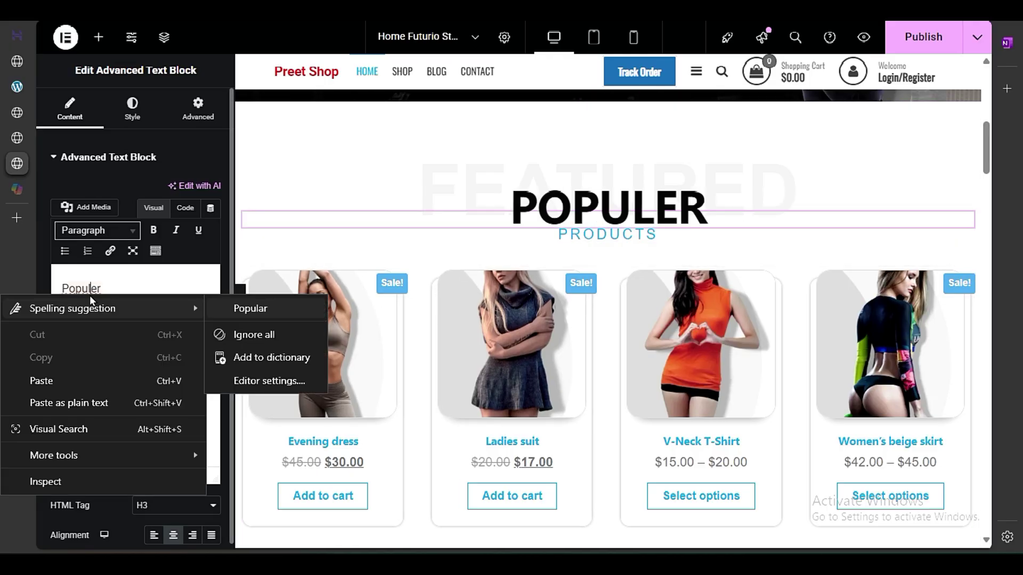
left_click(233, 307)
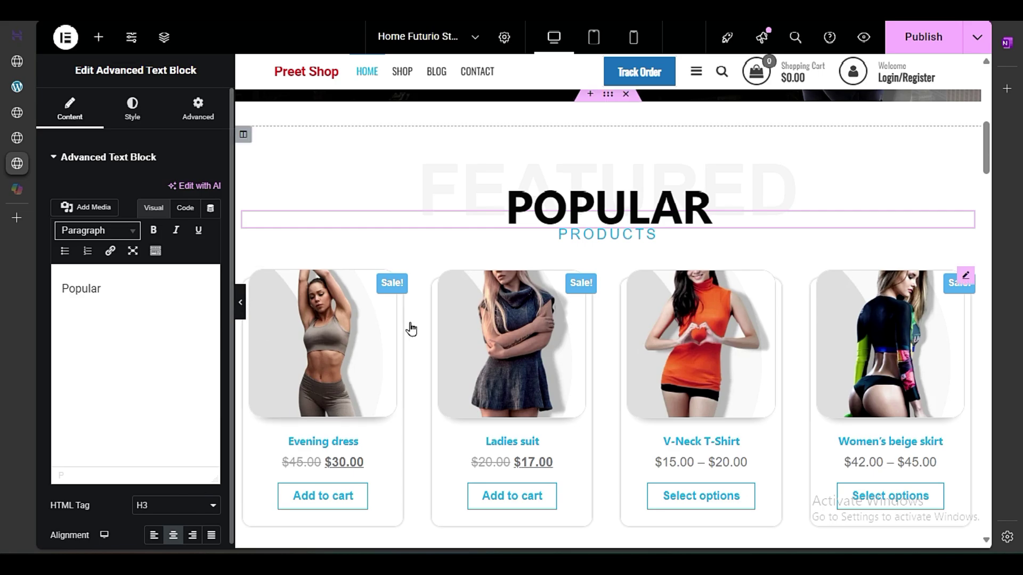
Step: Open the "Products" subtitle and the product row's shortcode widget to review their content
left_click(637, 234)
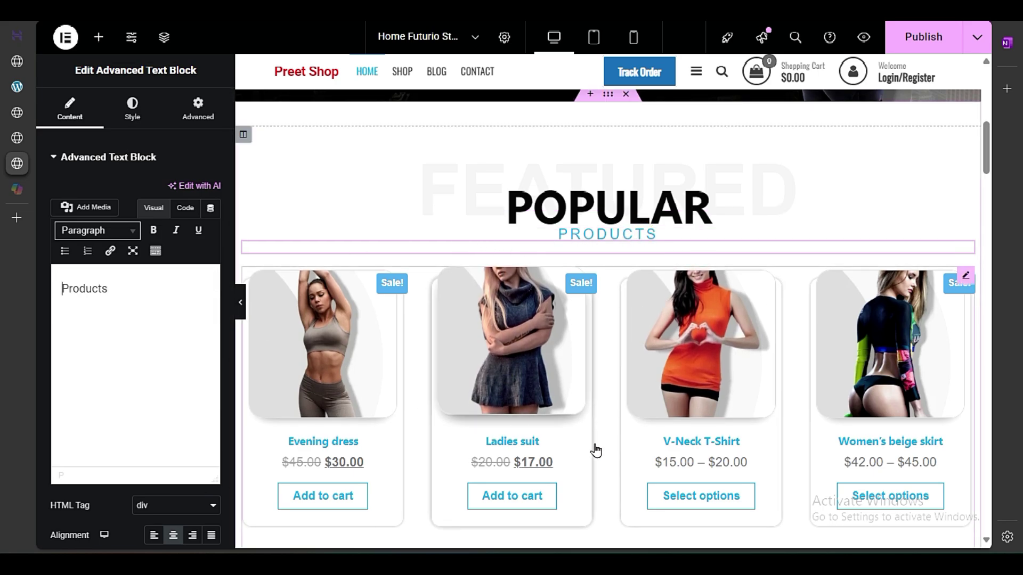
scroll(458, 345, "down", 3)
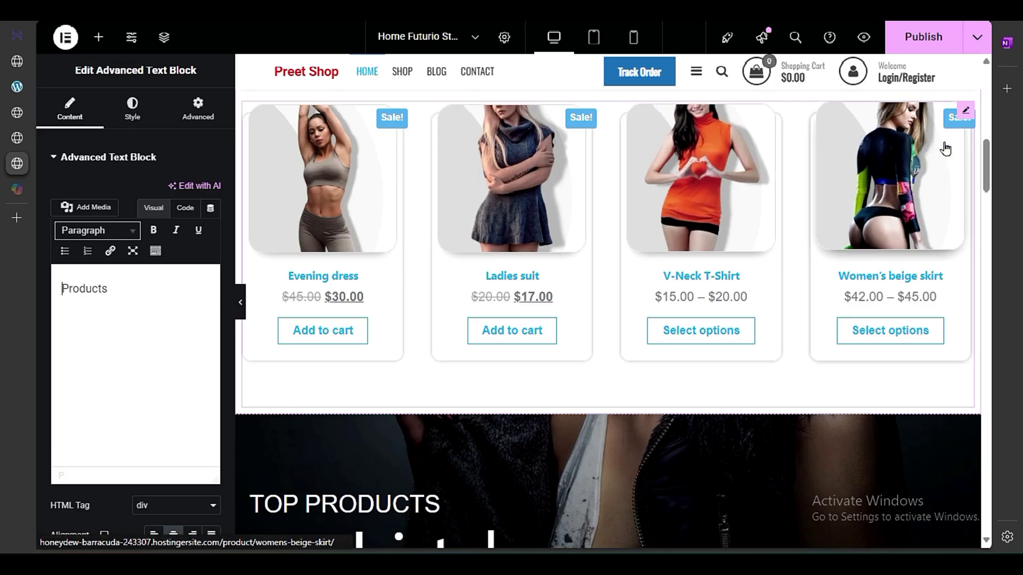
left_click(965, 114)
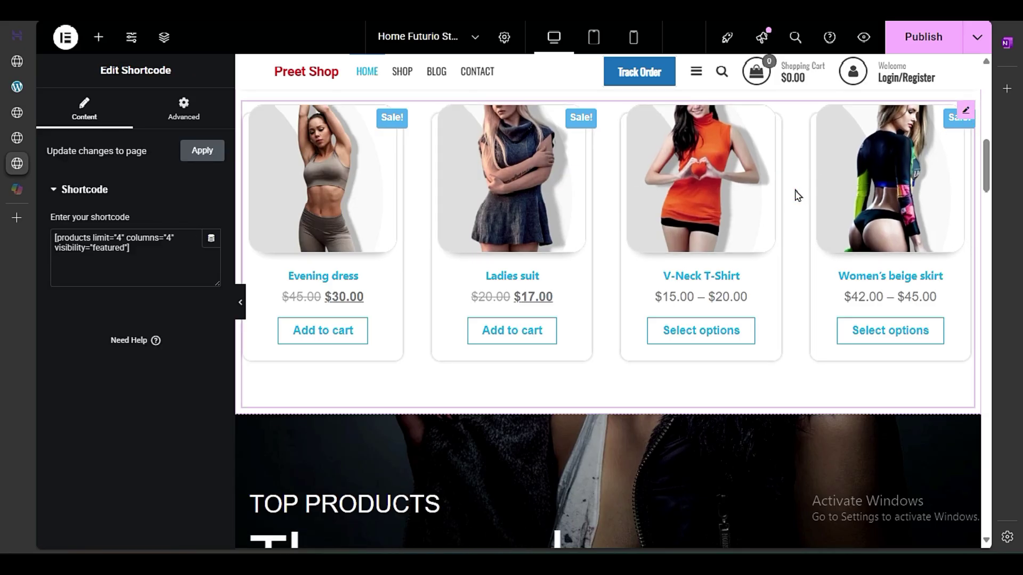
left_click_drag(142, 259, 38, 239)
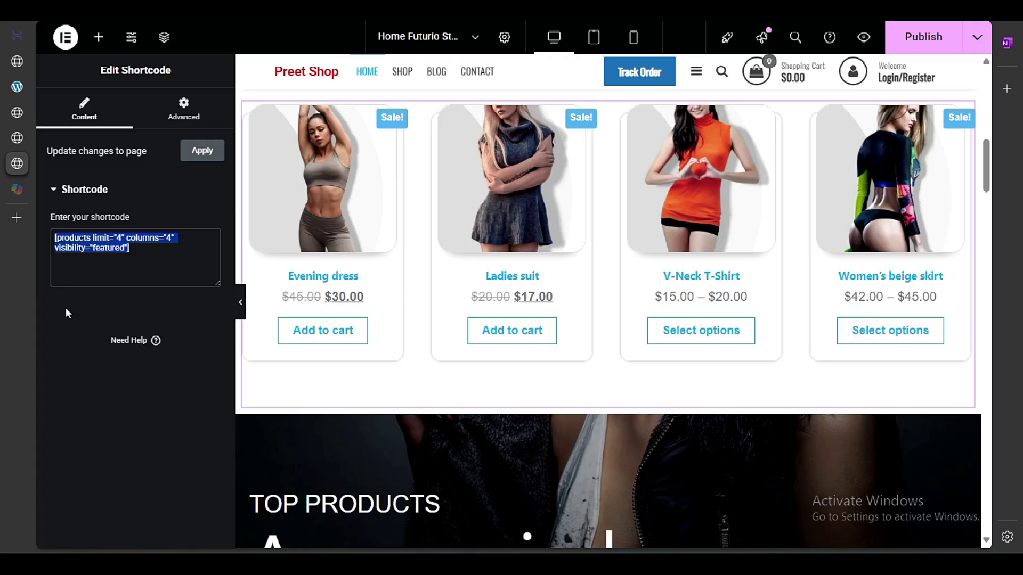
left_click(82, 271)
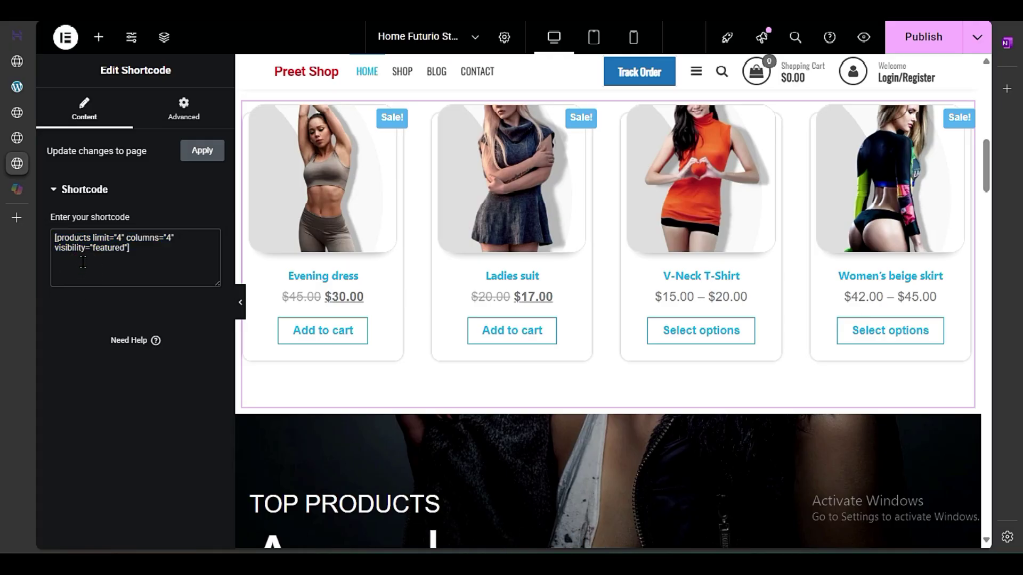
left_click_drag(141, 250, 46, 229)
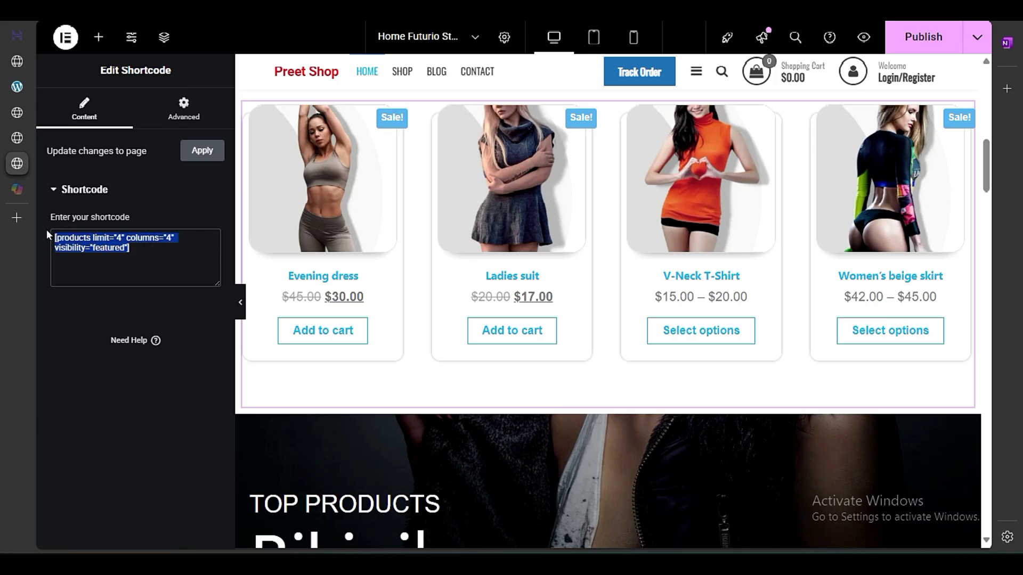
left_click(69, 237)
left_click_drag(153, 248, 44, 244)
left_click(65, 246)
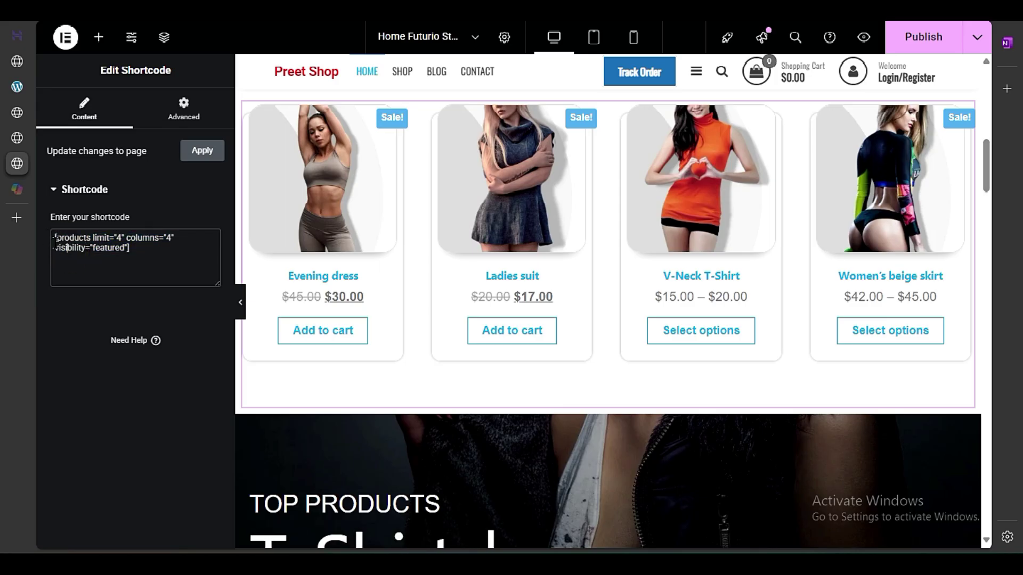
Step: Set the limit in the product row's shortcode to 8
left_click(121, 238)
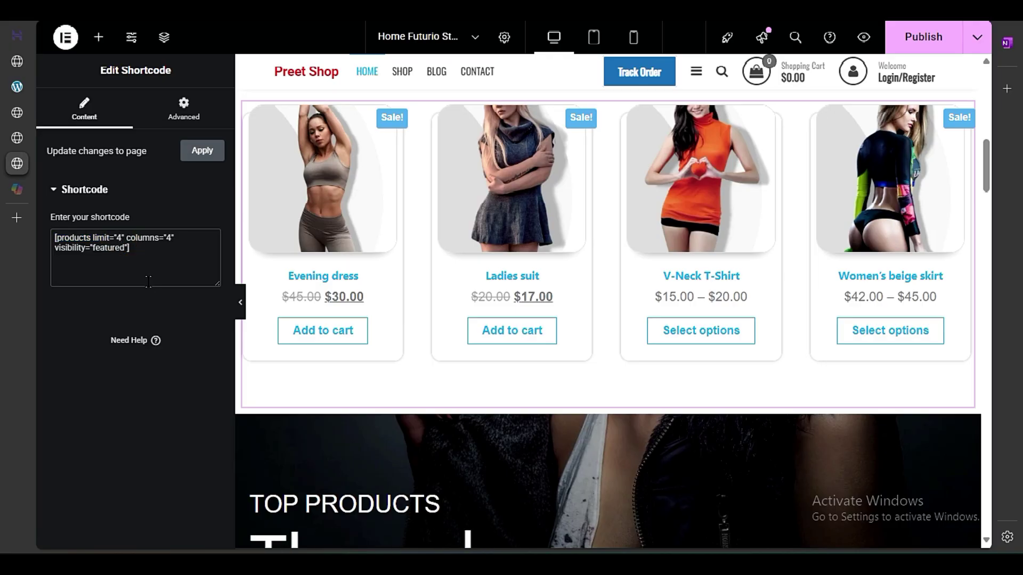
key("BackSpace")
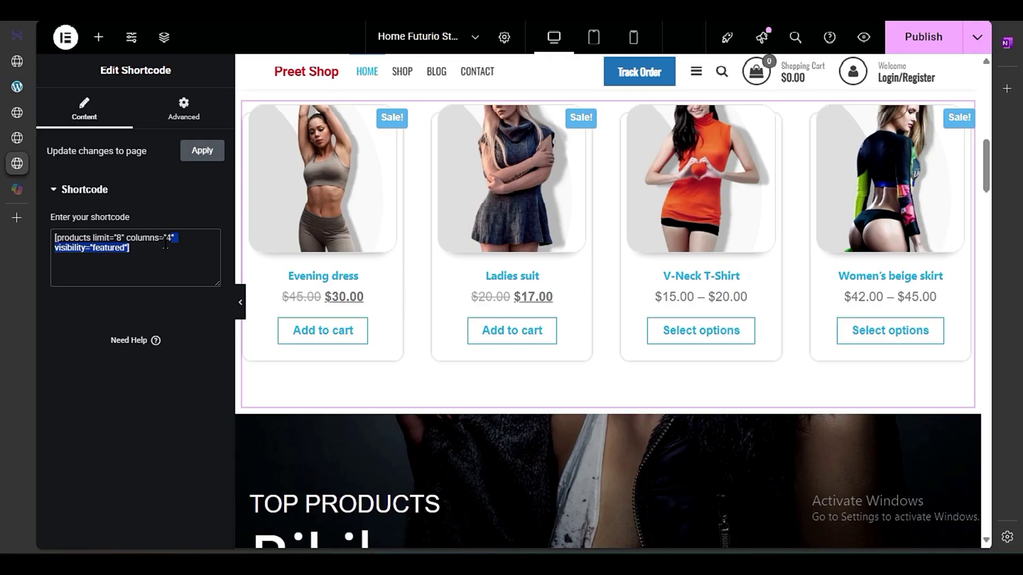
Step: Try columns="5" in the product row's shortcode and restore the value to 4
left_click_drag(165, 242, 166, 239)
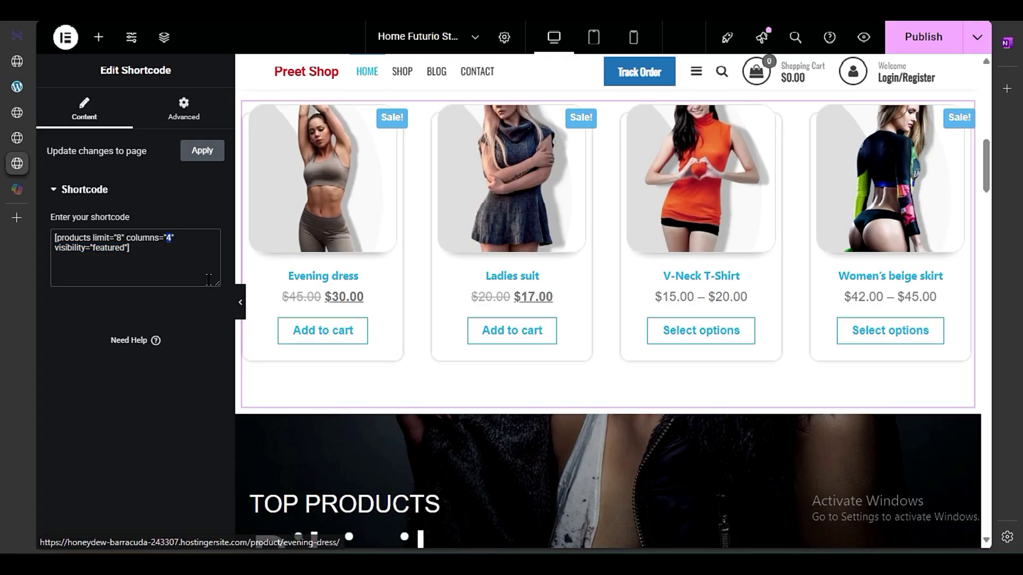
type("5")
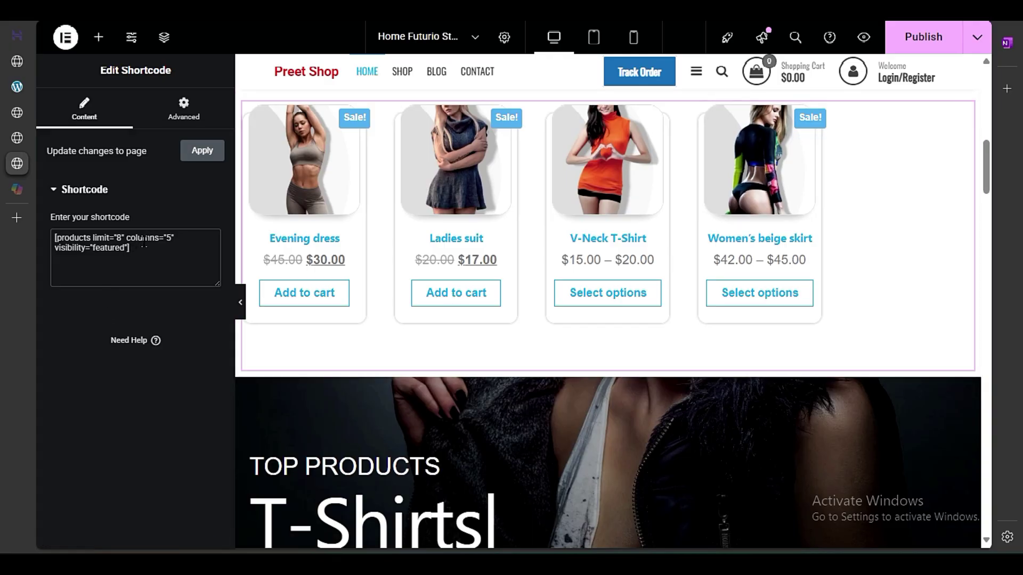
key("BackSpace")
type("4")
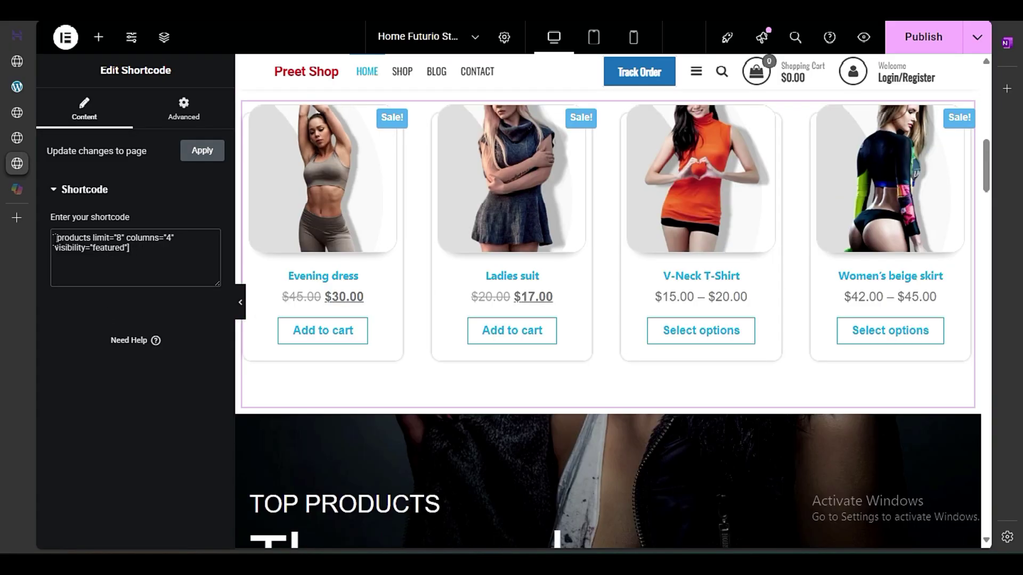
left_click_drag(55, 238, 112, 238)
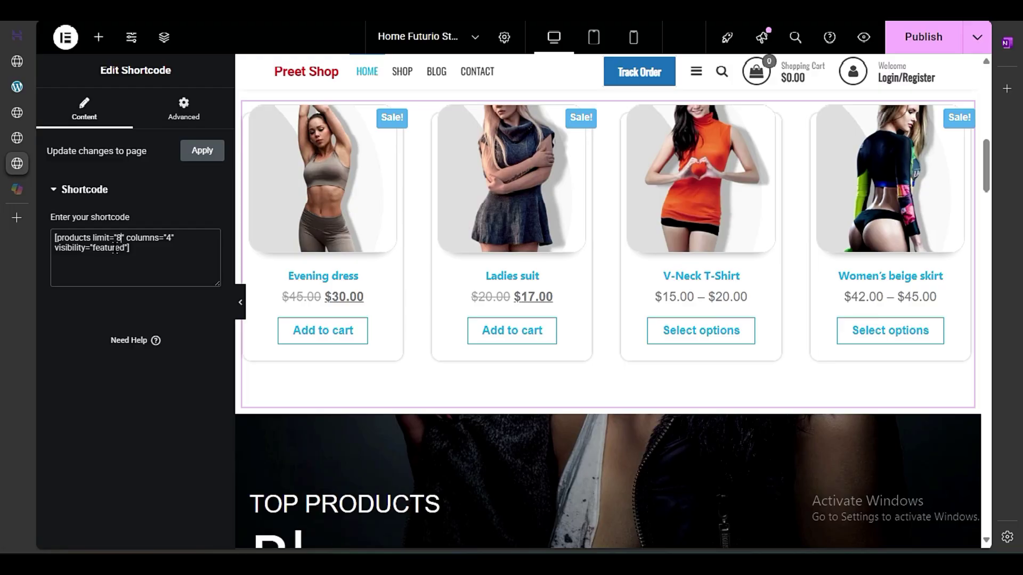
scroll(514, 315, "up", 3)
scroll(514, 315, "down", 3)
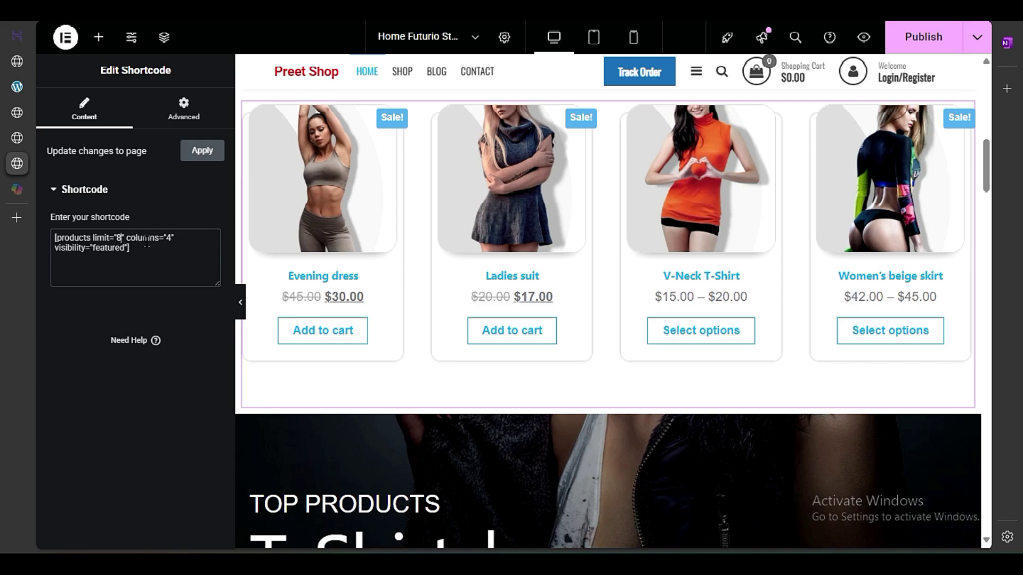
Step: Review the "Top Products" text and the animated headline's written words in the dark banner below the product row
scroll(440, 341, "down", 5)
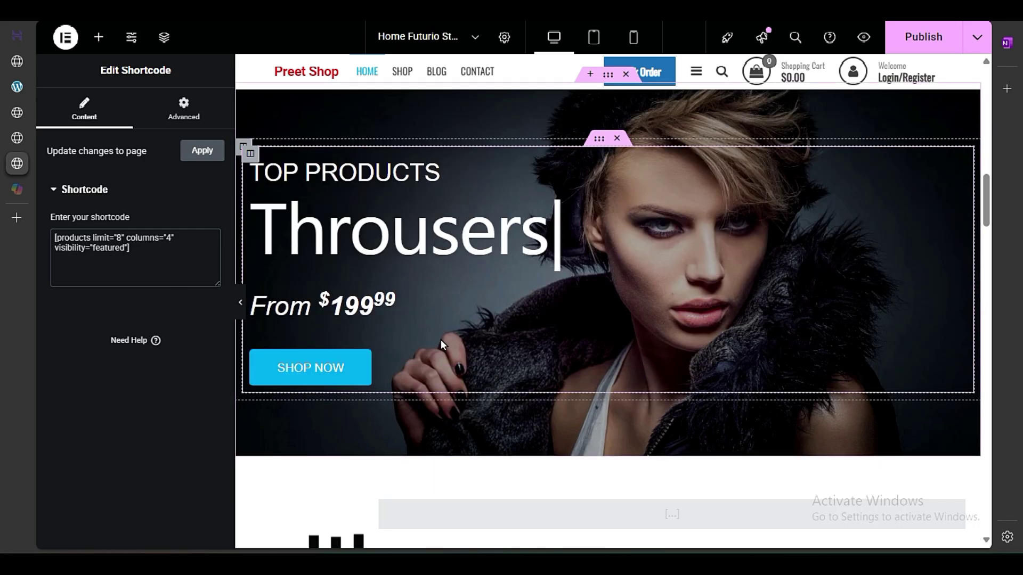
left_click(308, 170)
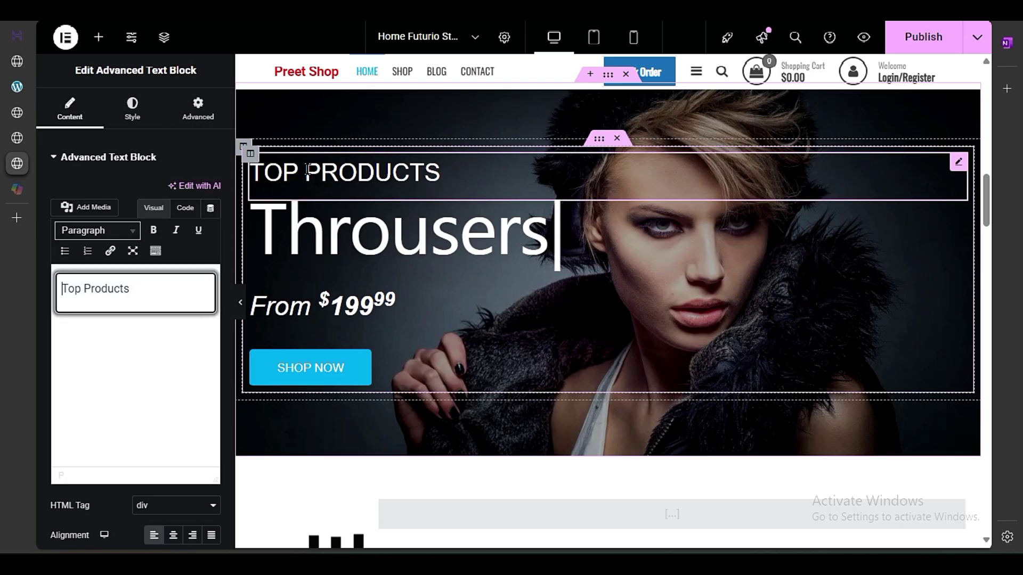
left_click(349, 244)
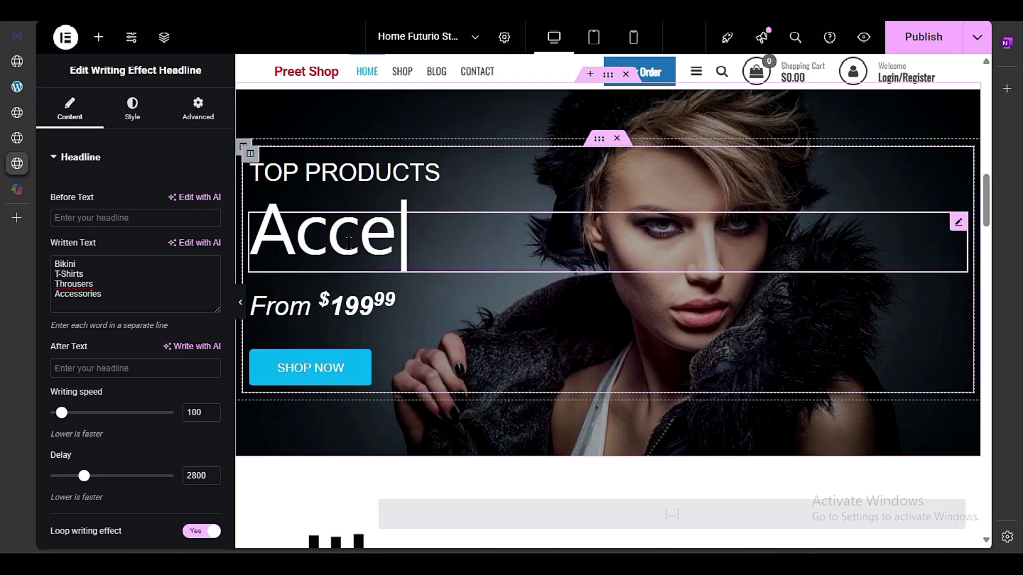
left_click_drag(99, 301, 63, 271)
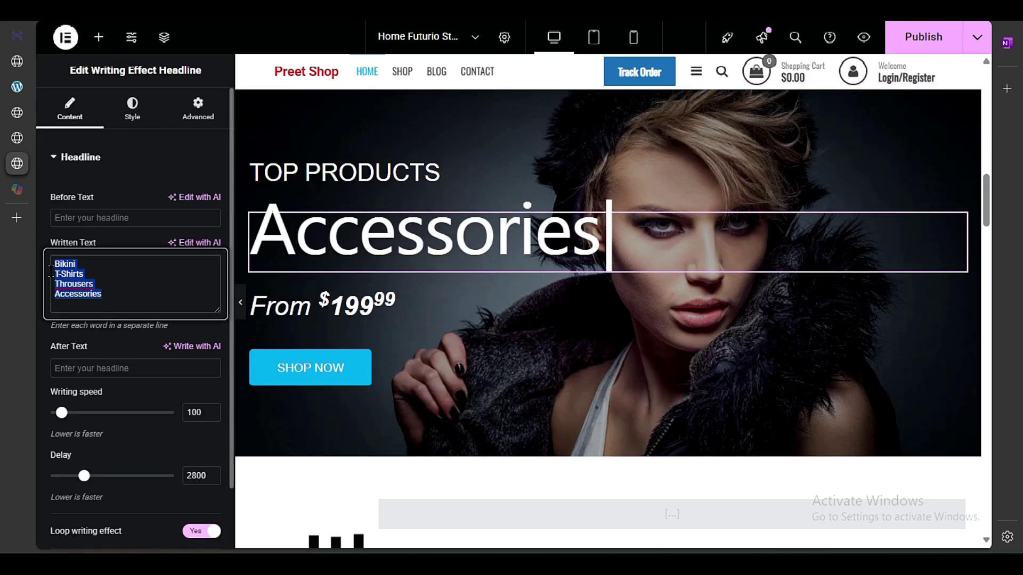
scroll(341, 277, "up", 13)
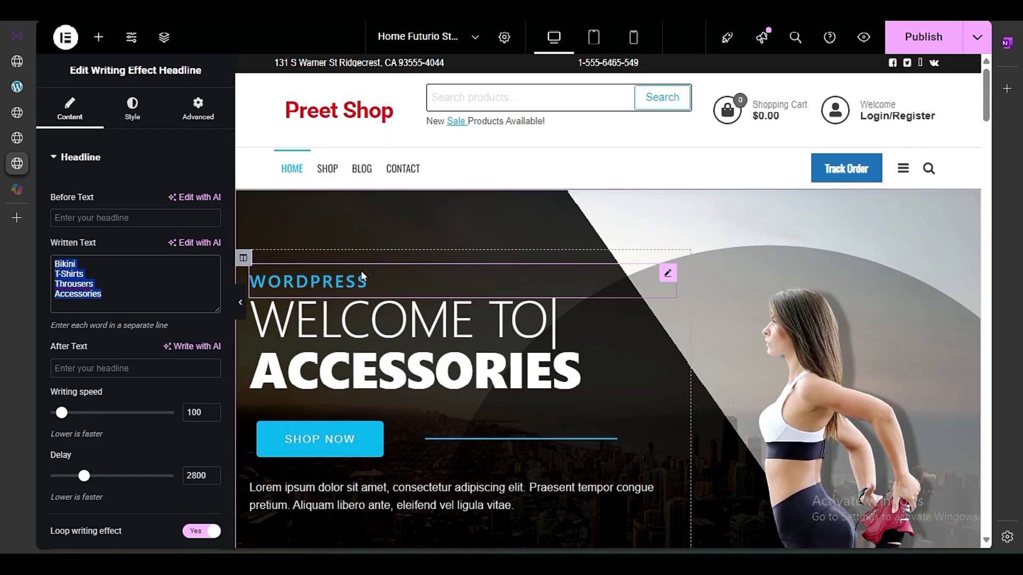
scroll(450, 331, "down", 12)
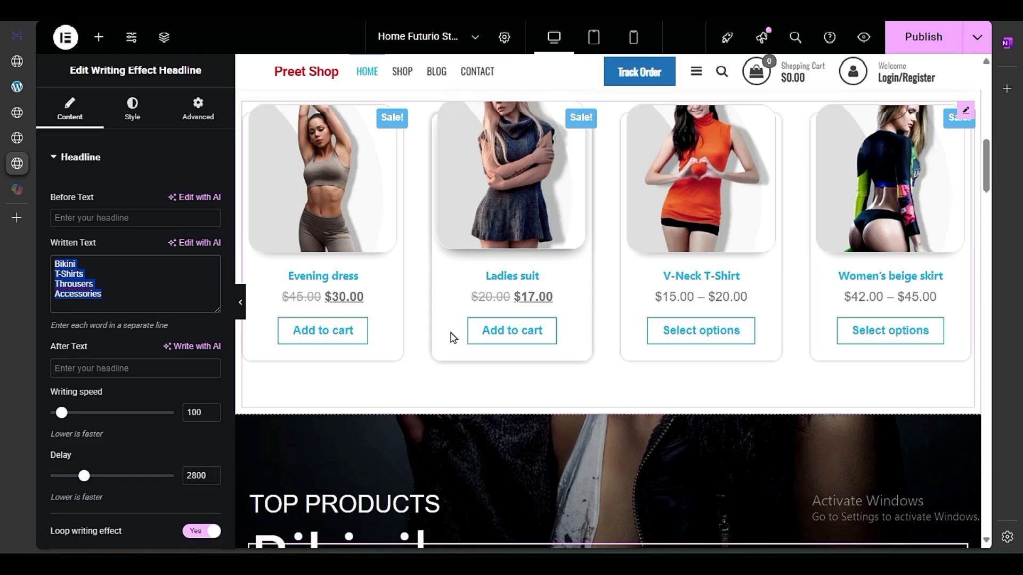
Step: Replace the Top Products section's background image with the media library photo of the long-haired woman in a plaid scarf
scroll(650, 265, "up", 3)
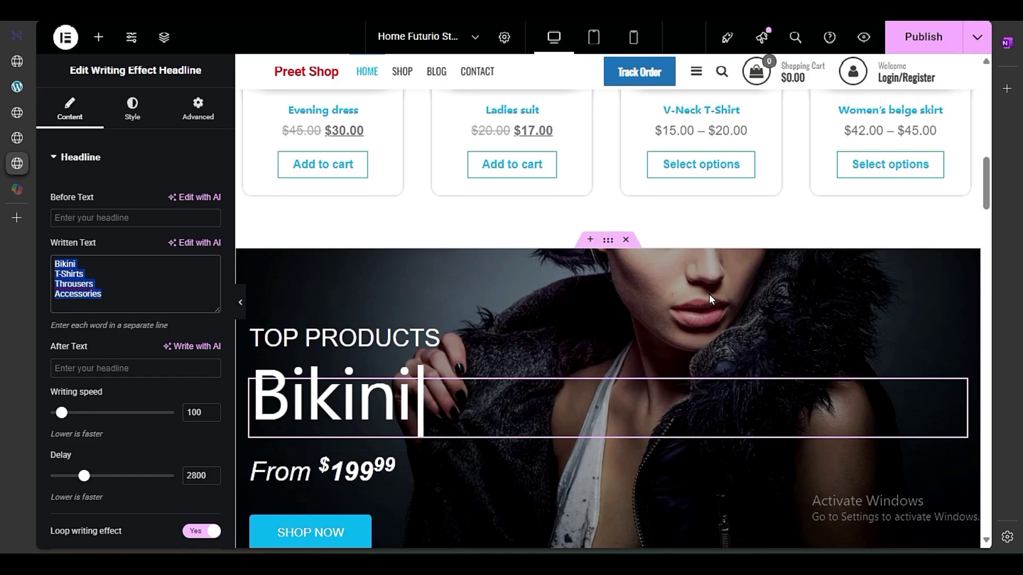
left_click(608, 241)
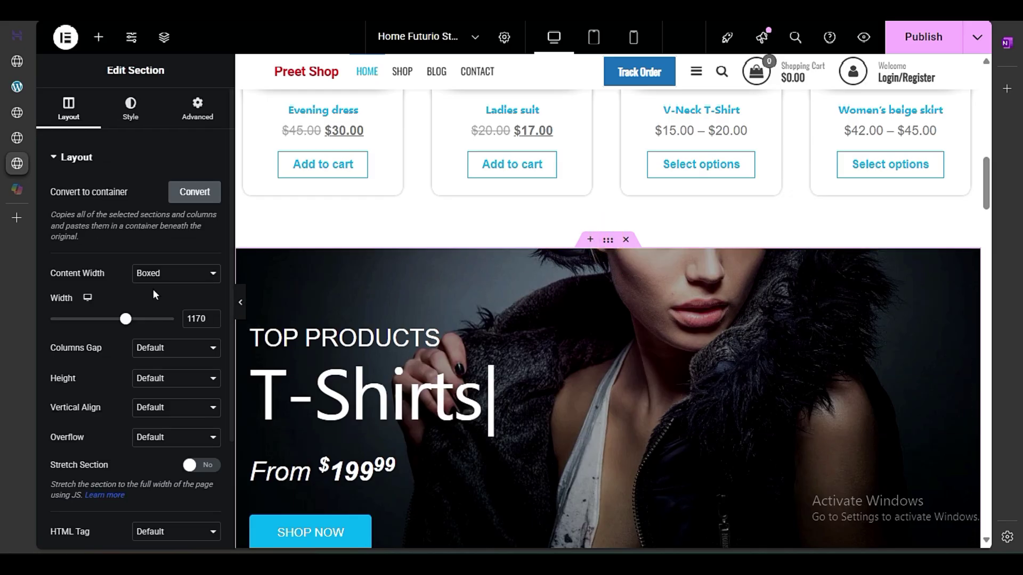
left_click(128, 118)
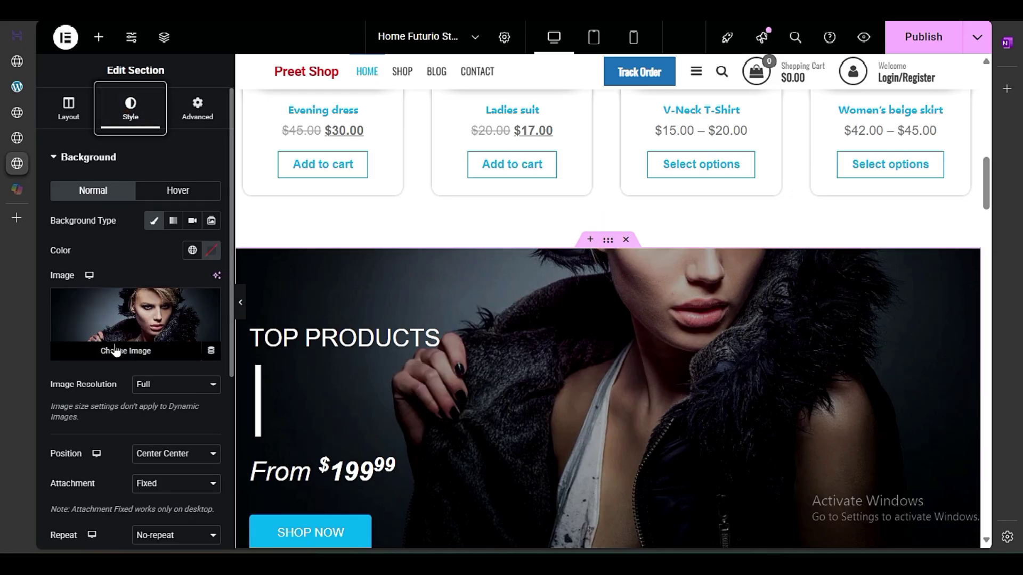
left_click(162, 364)
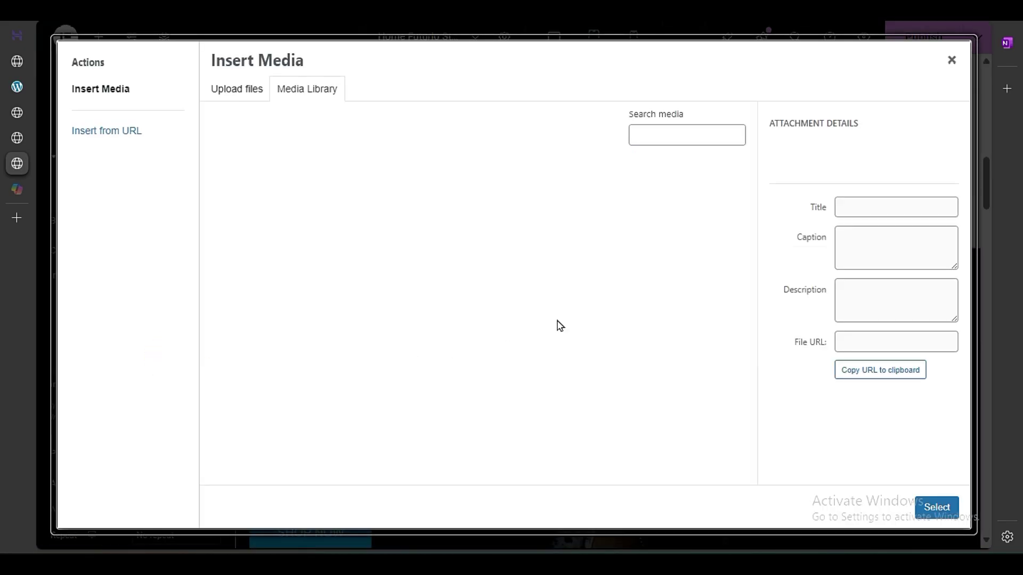
left_click(465, 345)
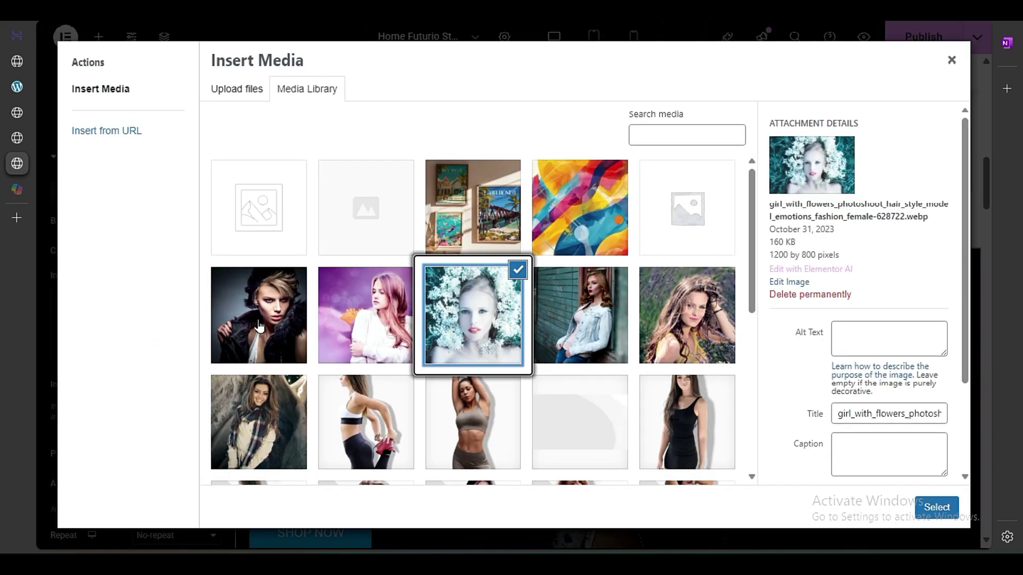
left_click(255, 426)
left_click(936, 507)
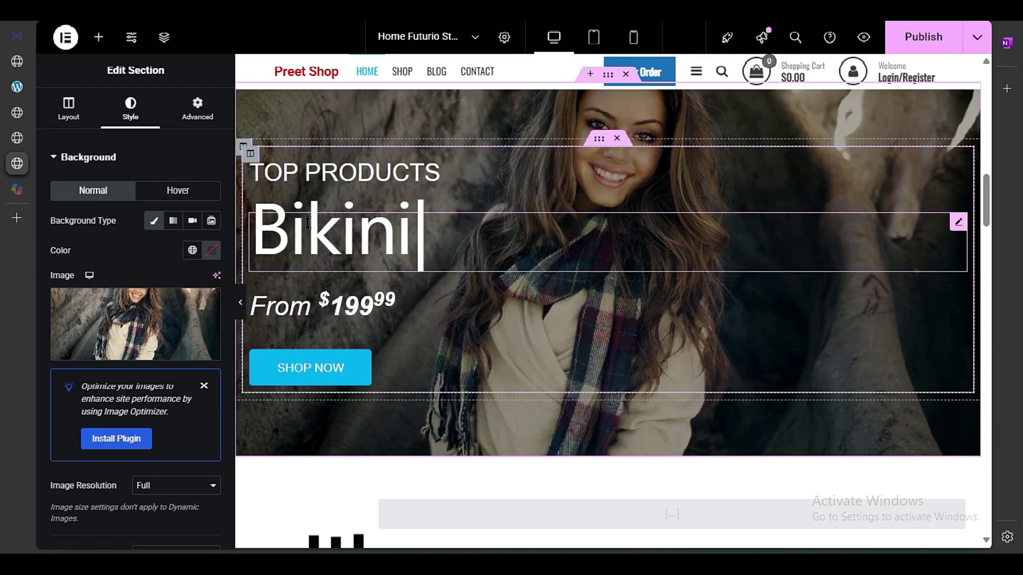
Step: Review the section's price text and the SHOP NOW button's settings, inspecting the button's link URL
left_click(336, 308)
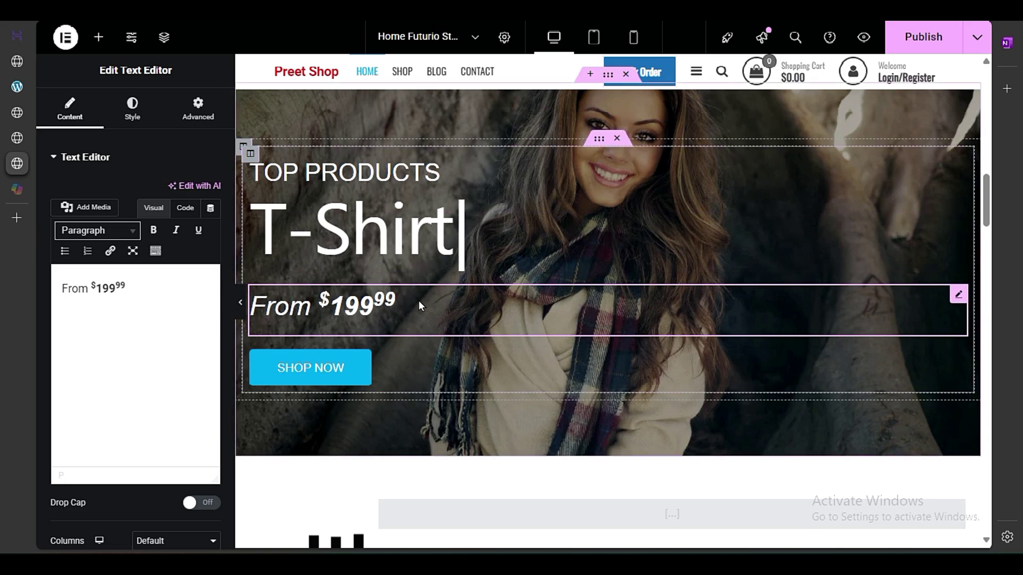
left_click(394, 368)
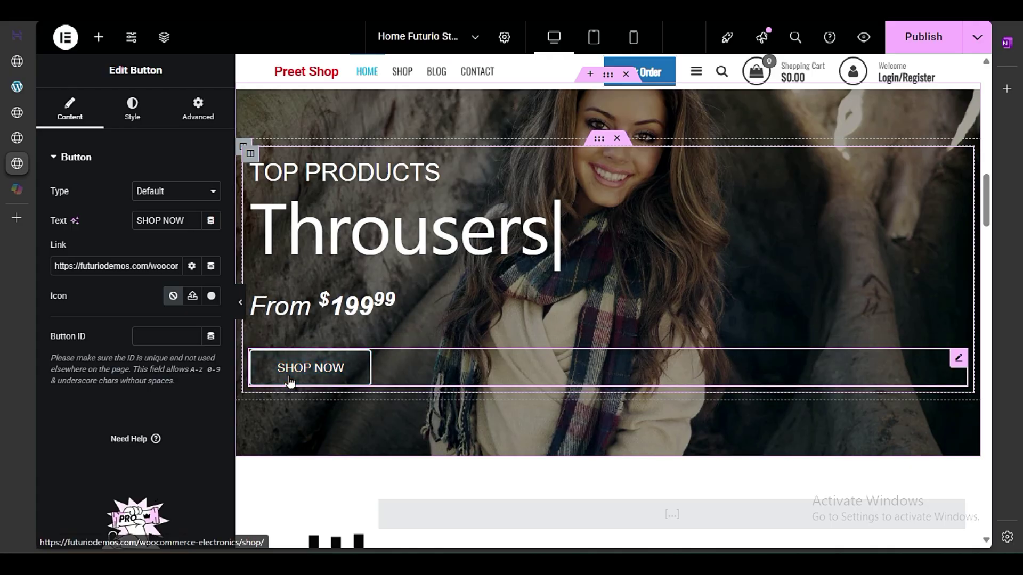
triple_click(155, 266)
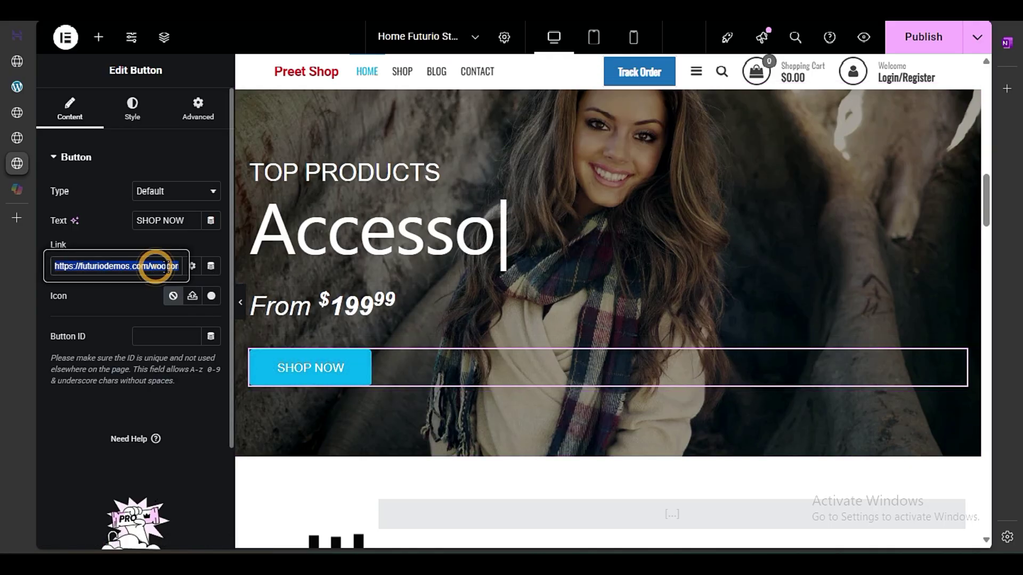
left_click(136, 283)
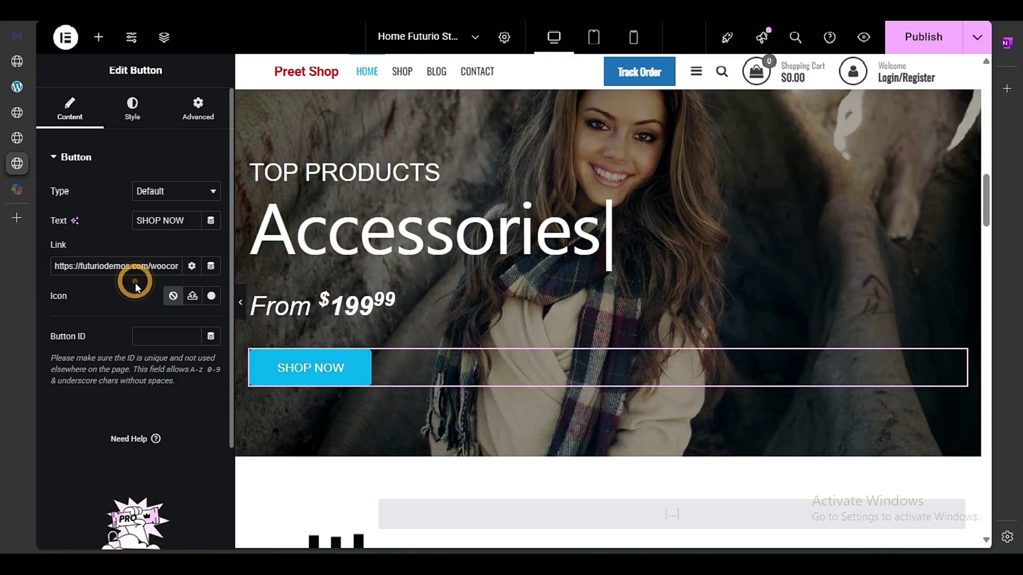
left_click_drag(141, 267, 189, 270)
left_click(128, 297)
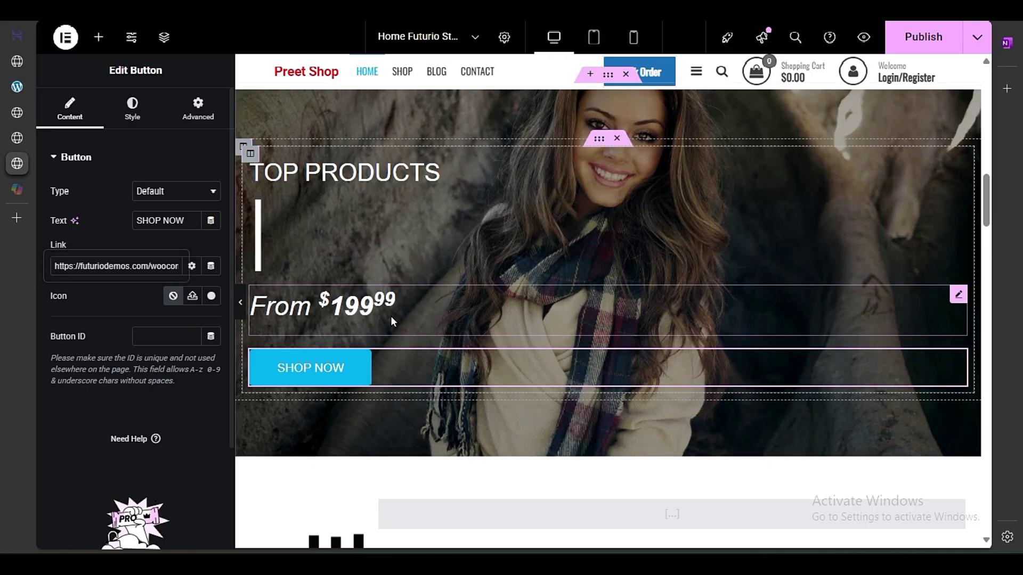
Step: Replace the text of the grey horizontal SALE block above PRODUCTS with "Limited Offer"
scroll(392, 319, "down", 3)
scroll(395, 322, "down", 3)
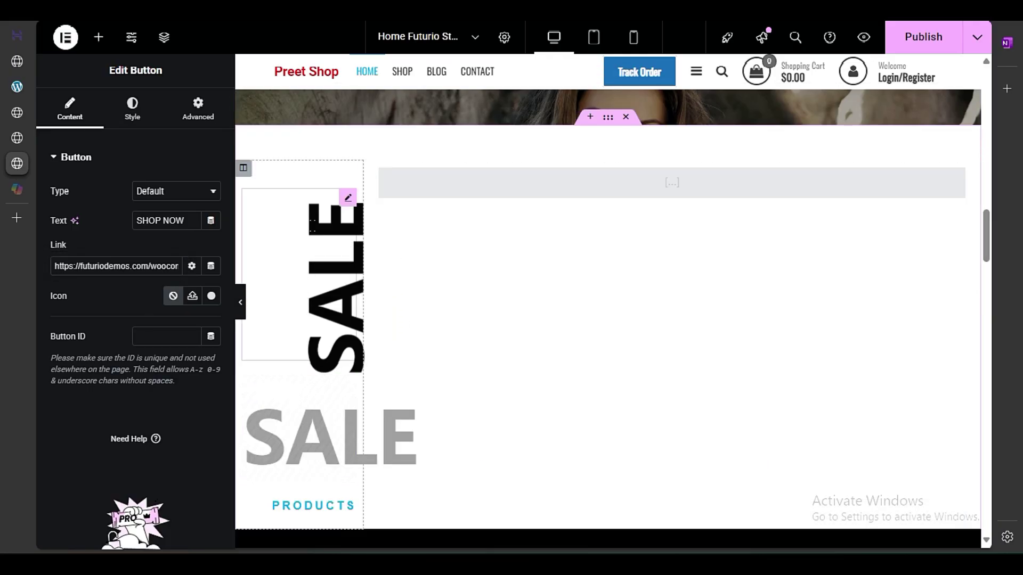
left_click(316, 265)
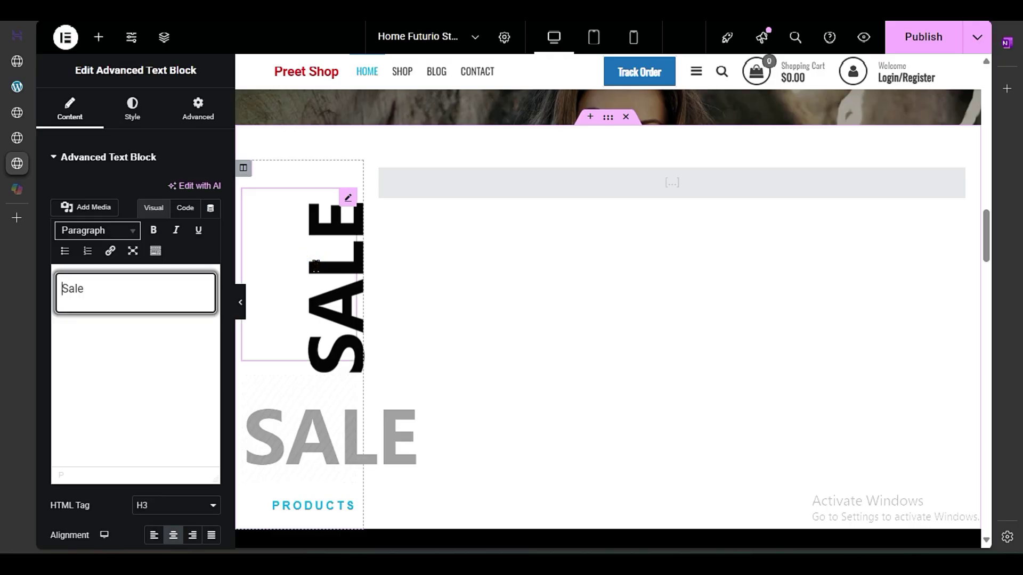
left_click(80, 288)
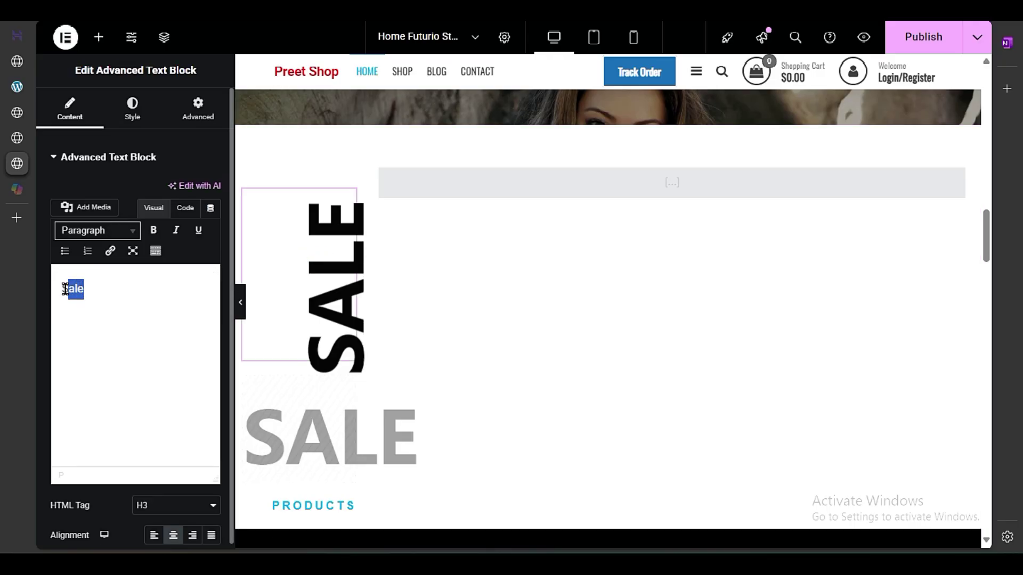
left_click(290, 431)
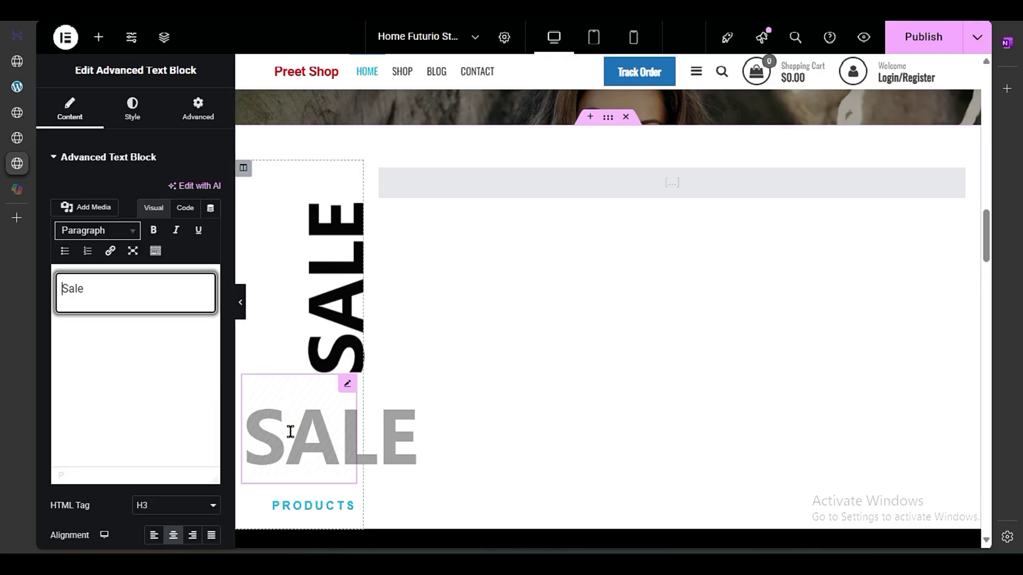
left_click_drag(88, 304, 57, 293)
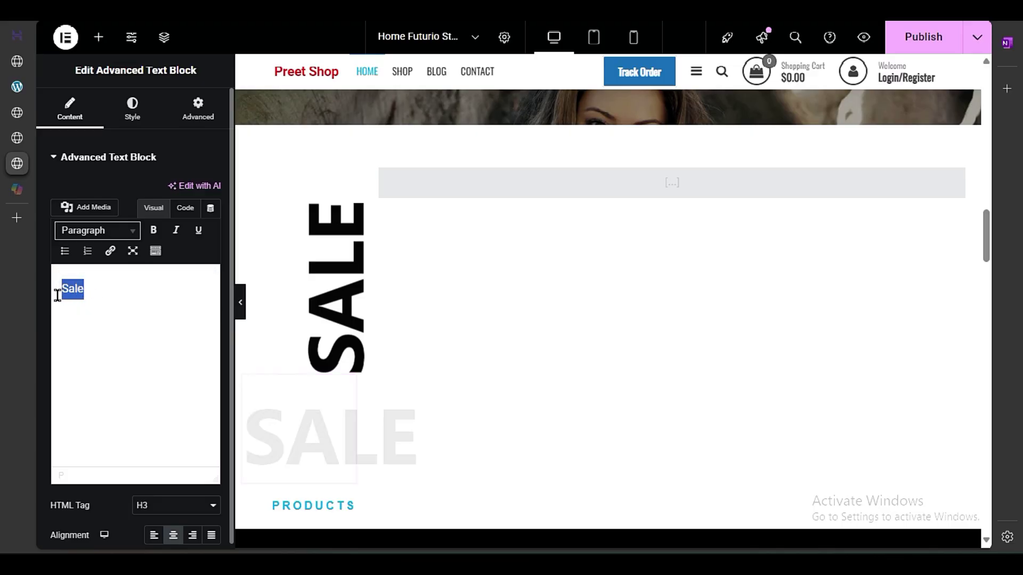
type("Limited O")
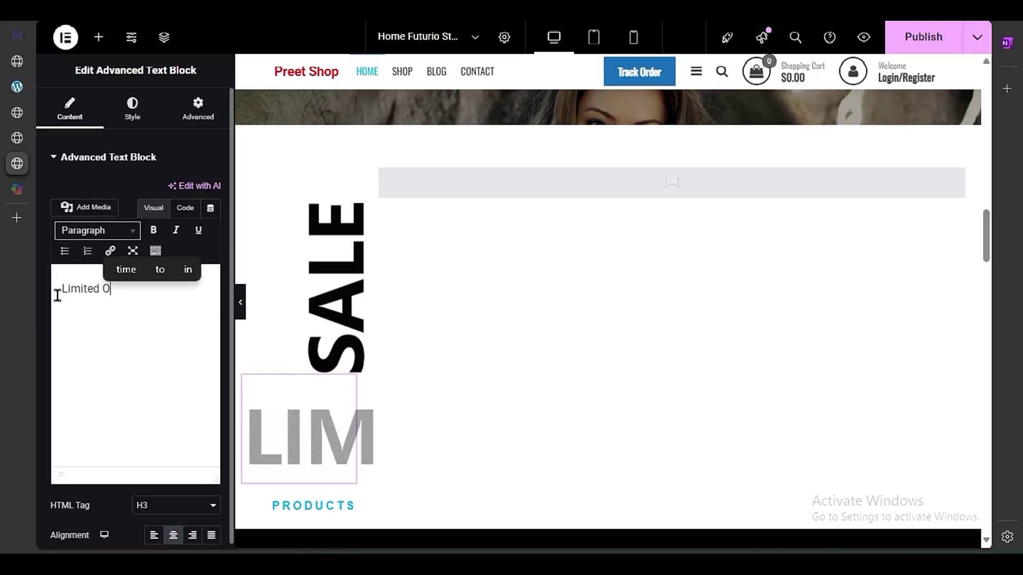
type("ffer")
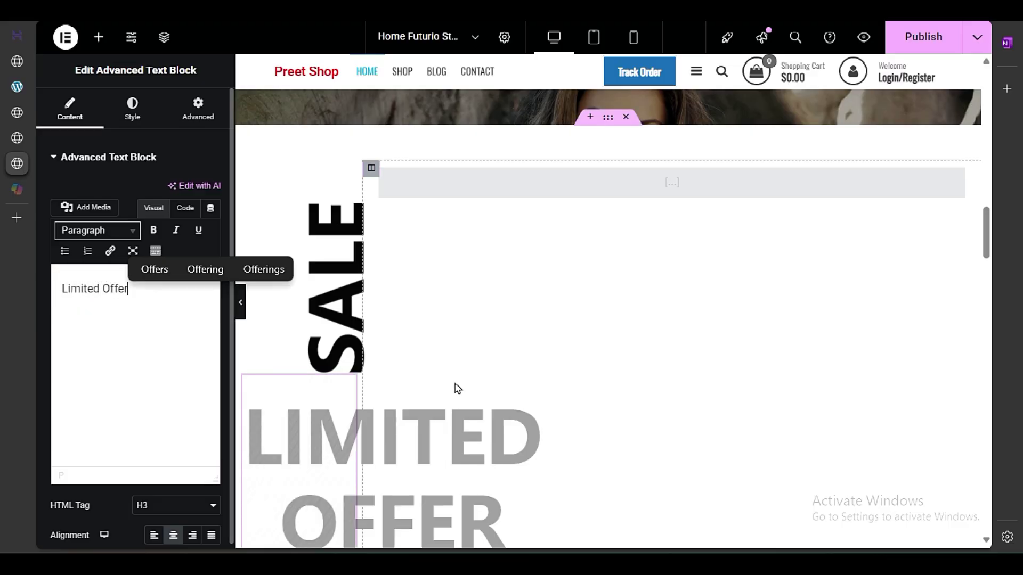
Step: Open the shortcode widget beside the vertical SALE text for editing and select its entire products shortcode
scroll(456, 388, "down", 3)
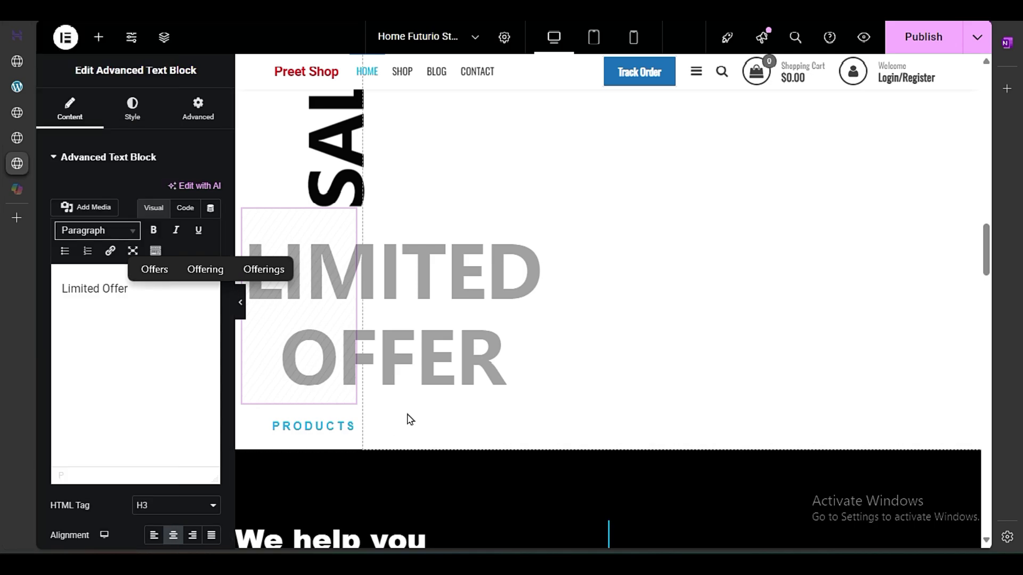
scroll(594, 433, "up", 3)
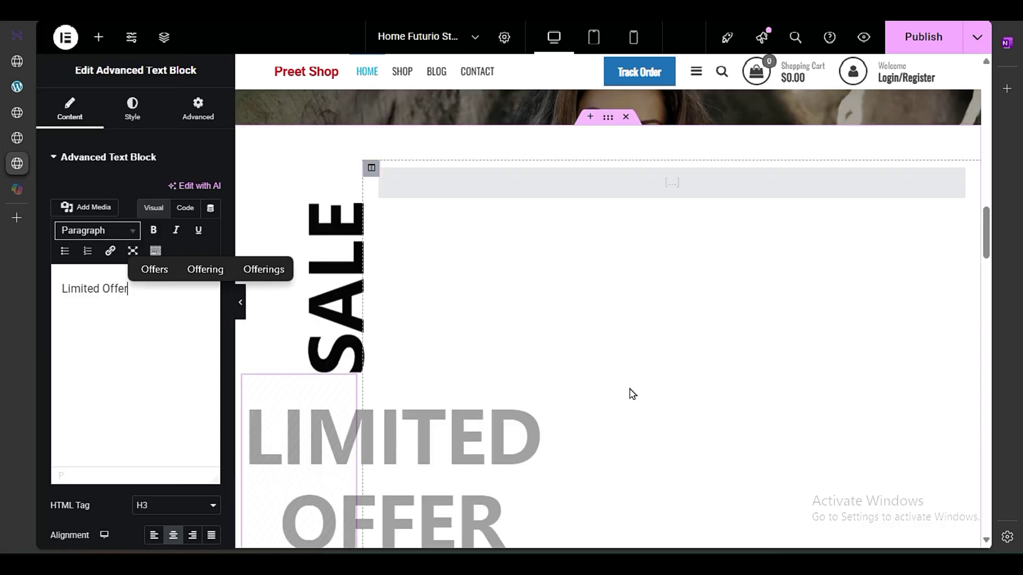
left_click(672, 184)
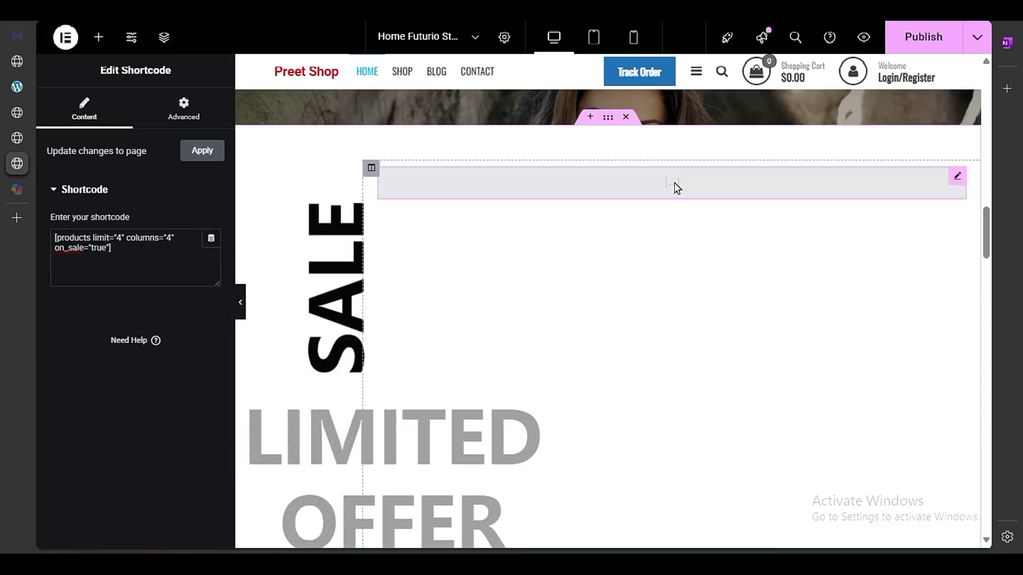
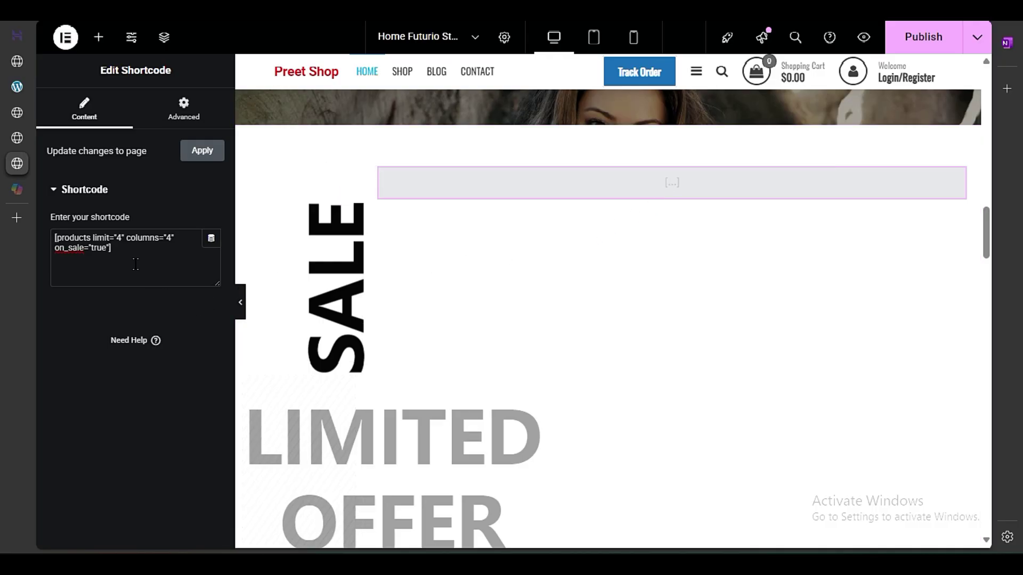
left_click_drag(126, 249, 51, 243)
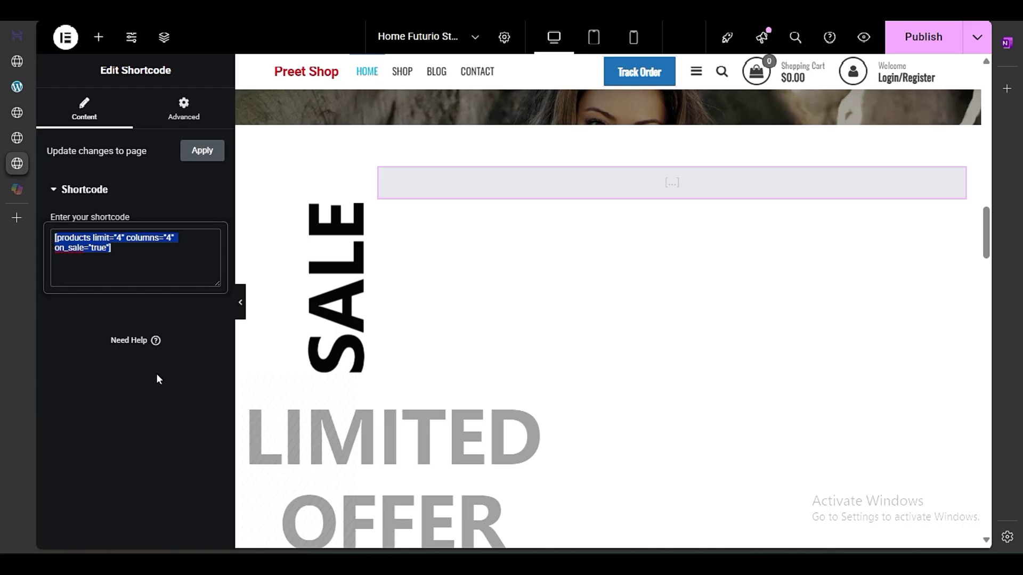
Step: Search the web in a new browser tab for "woocommerce shortcodes for products"
mouse_move(13, 224)
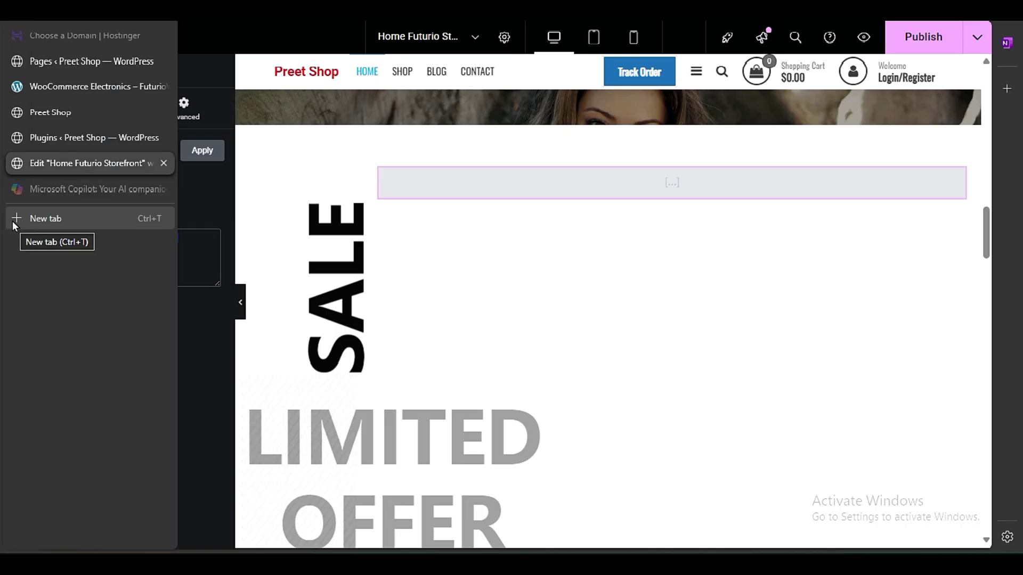
left_click(13, 219)
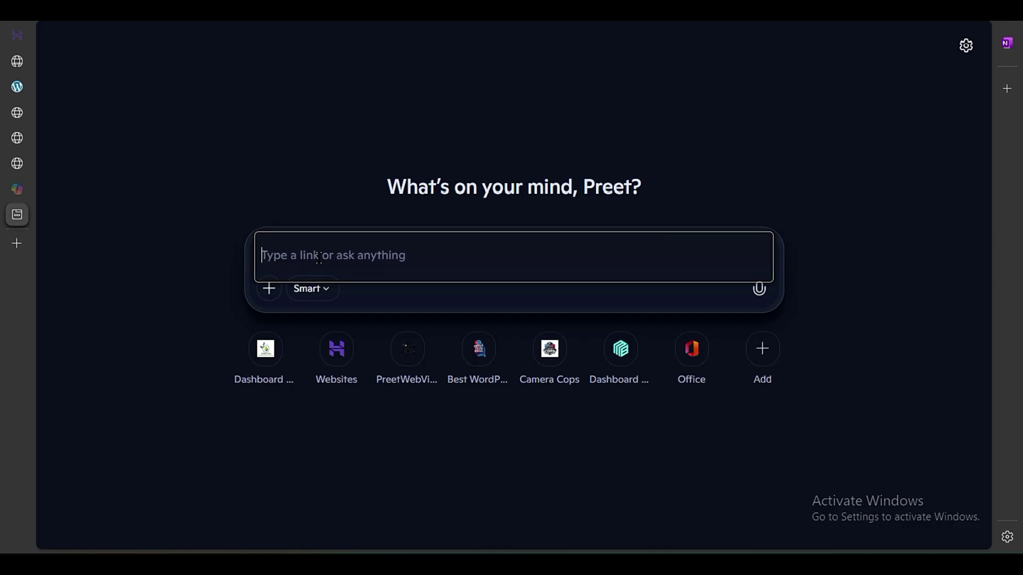
type("woco")
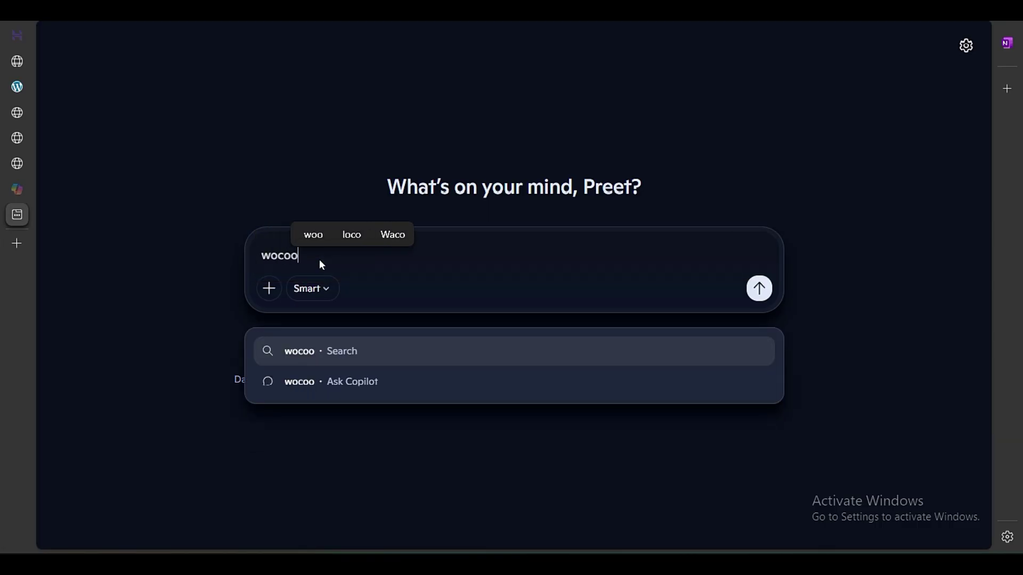
key("BackSpace")
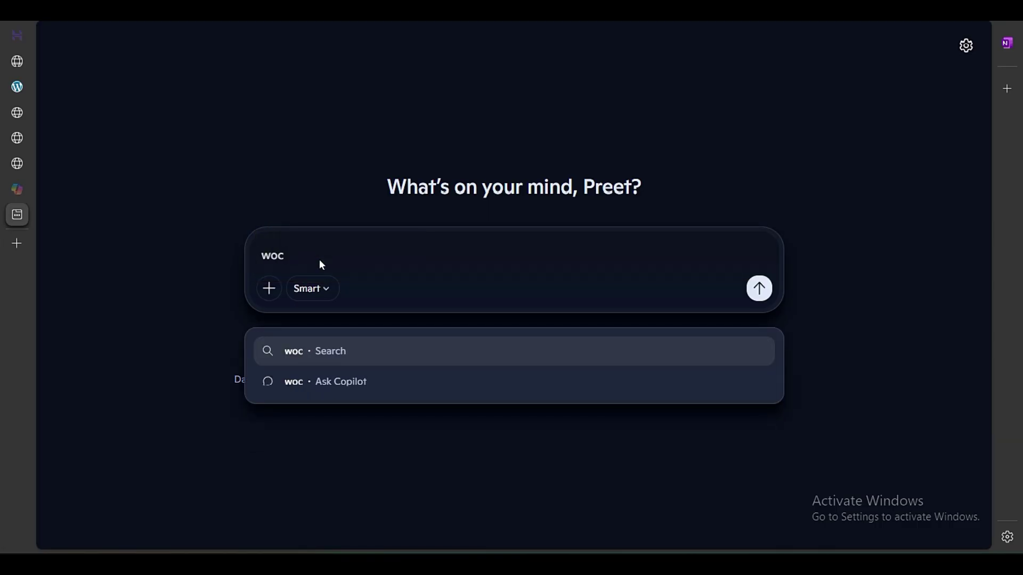
key("BackSpace")
type("ocommerc")
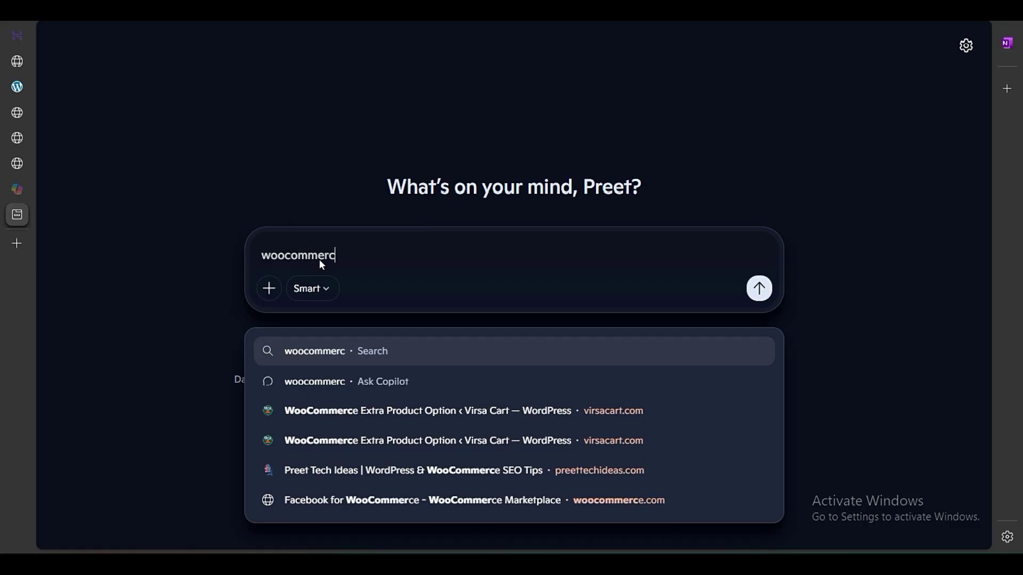
type("e shortco")
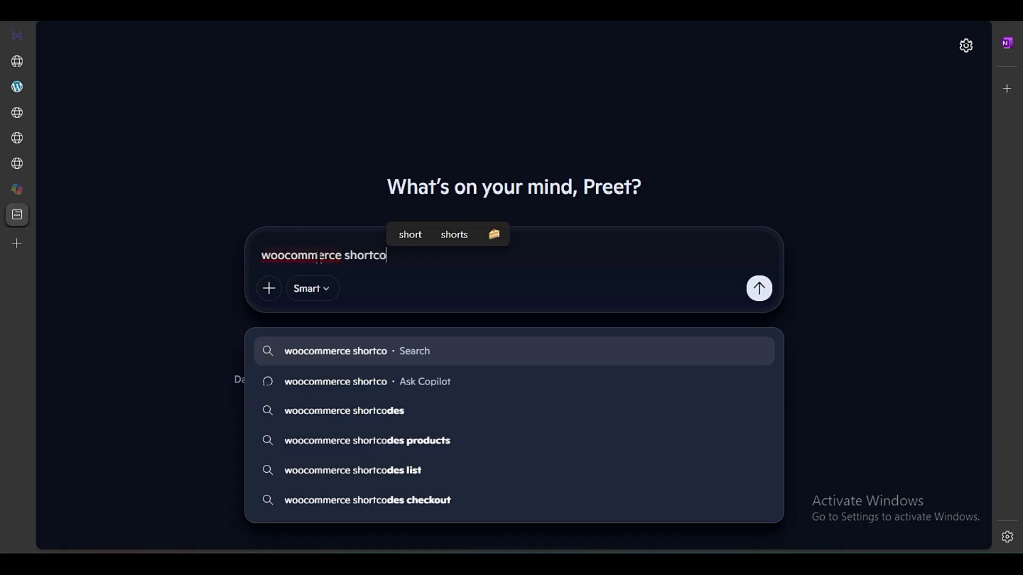
type("des for products")
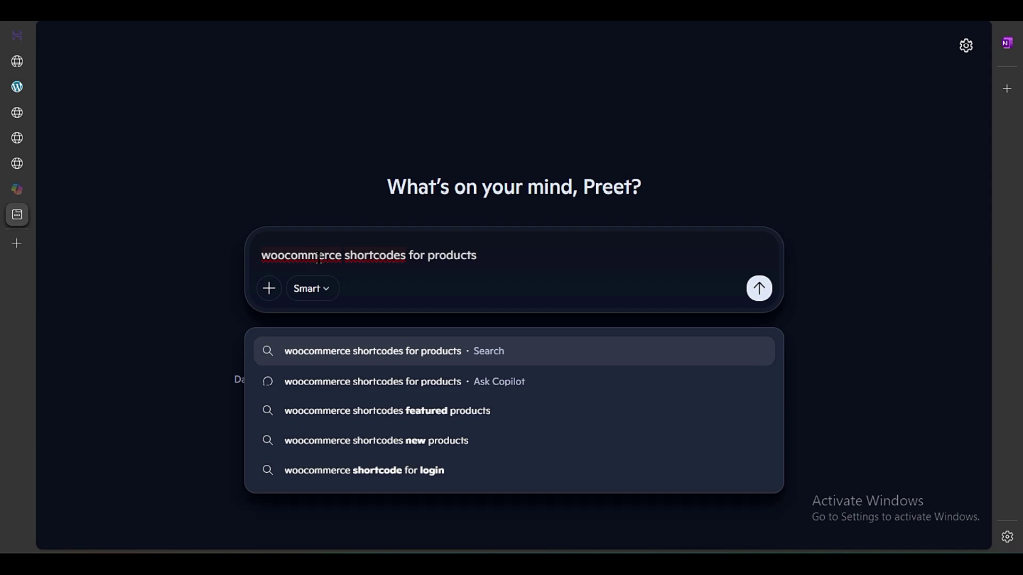
key("Return")
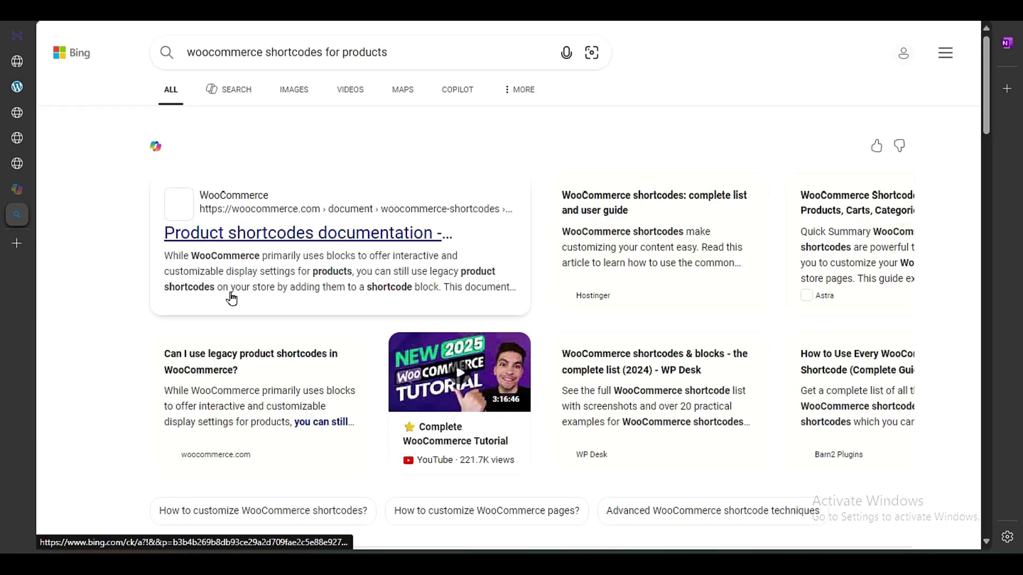
Step: Copy the [sale_products] shortcode from WooCommerce's Product shortcodes documentation and return to the Home Futurio Storefront page in Elementor
left_click(276, 238)
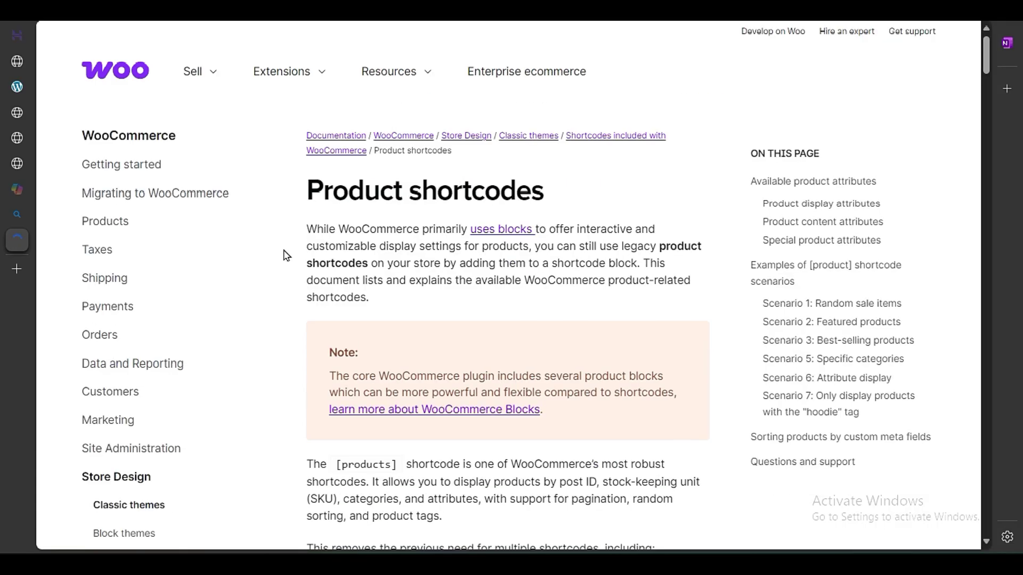
scroll(393, 337, "down", 5)
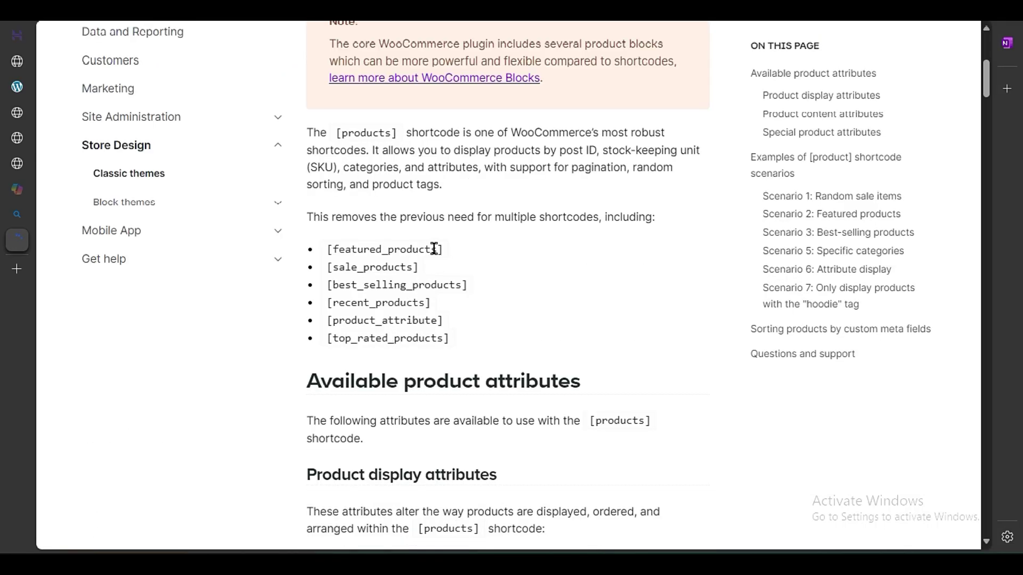
left_click_drag(431, 273, 327, 276)
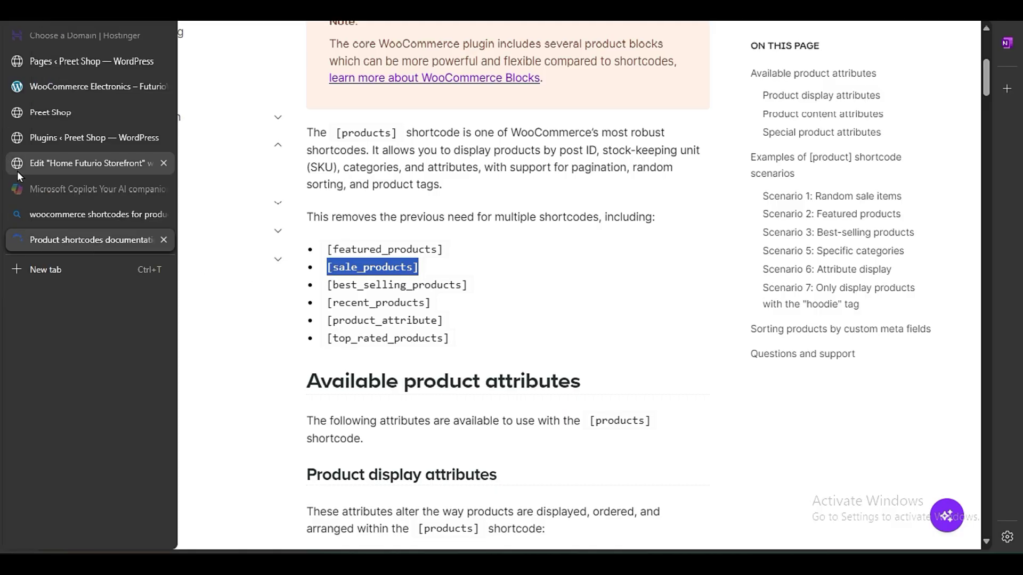
left_click(21, 163)
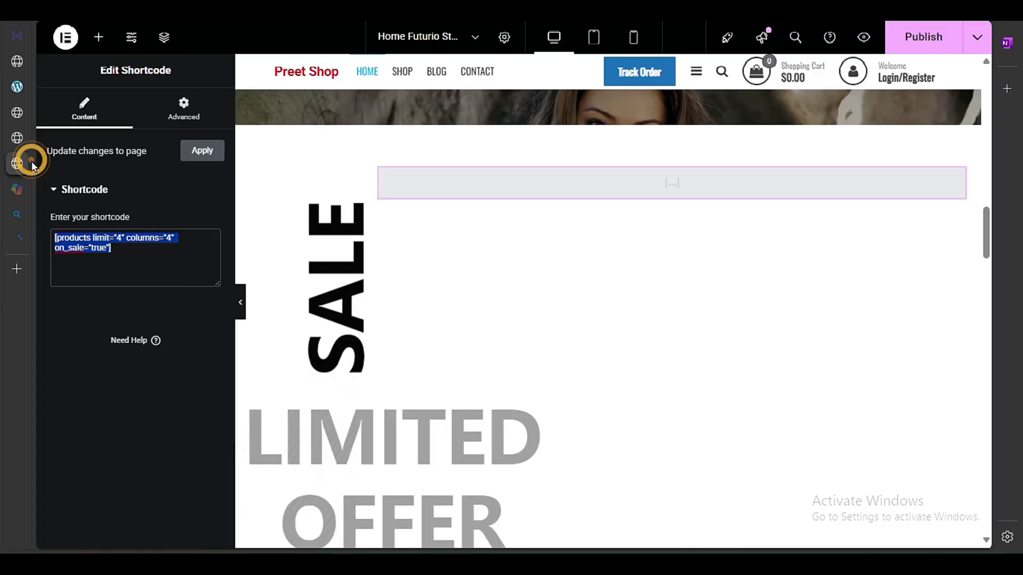
Step: Copy the widget's shortcode [products limit="4" columns="4" on_sale="true"] into a new sticky note as a backup, close the older note and return to Elementor
left_click(130, 257)
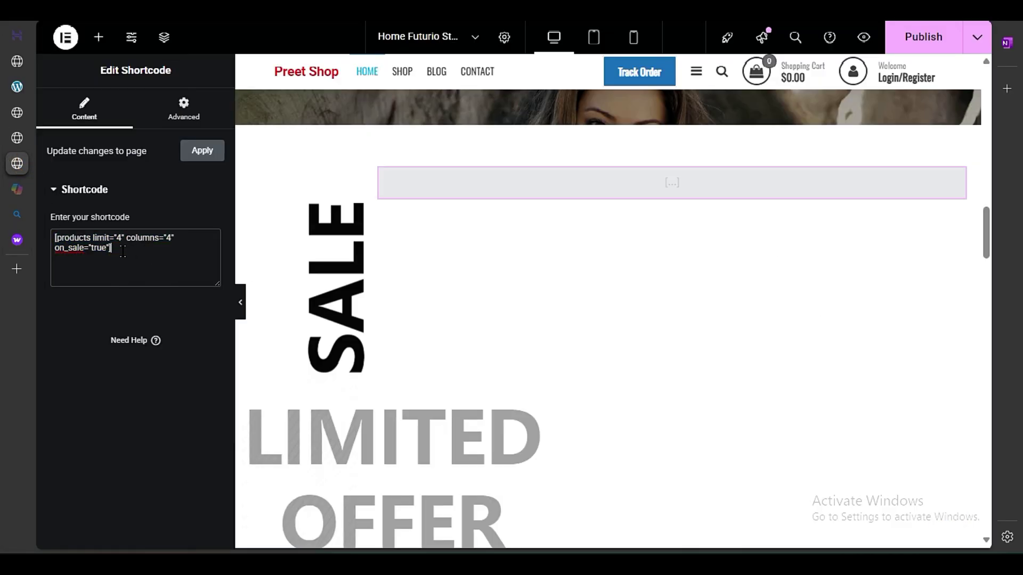
left_click_drag(122, 251, 60, 230)
key("ctrl+c")
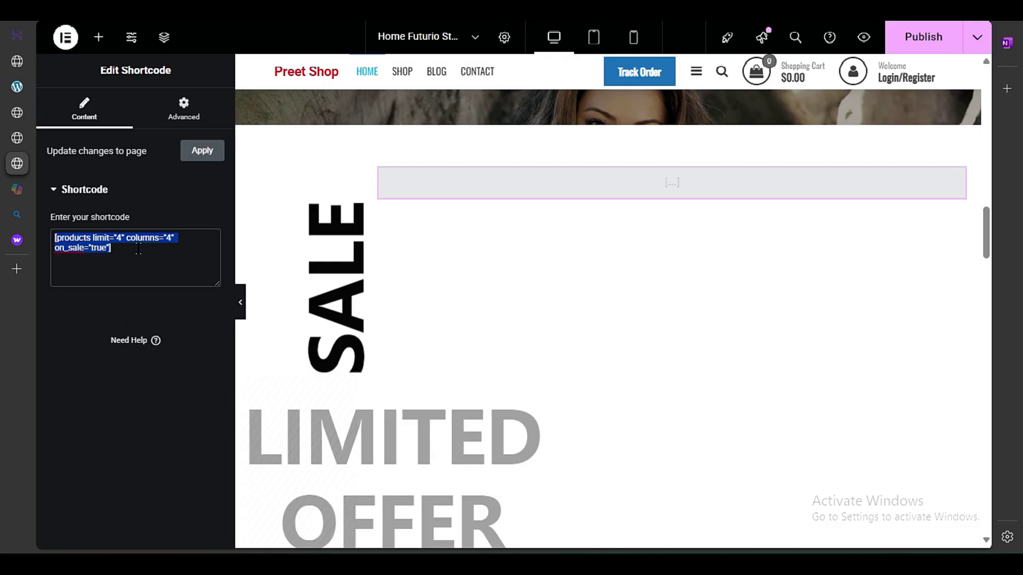
left_click(639, 565)
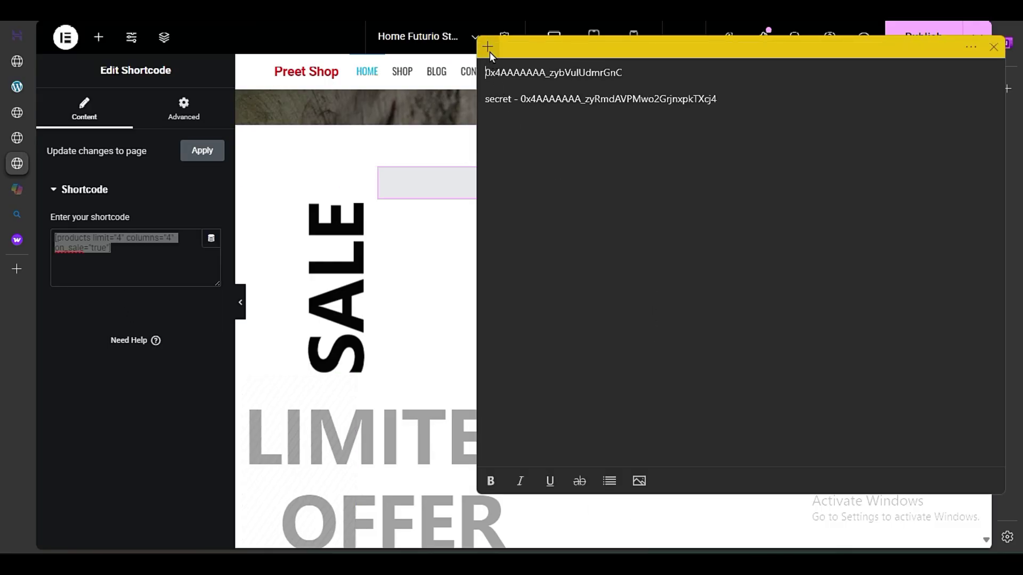
left_click(487, 48)
key("ctrl+v")
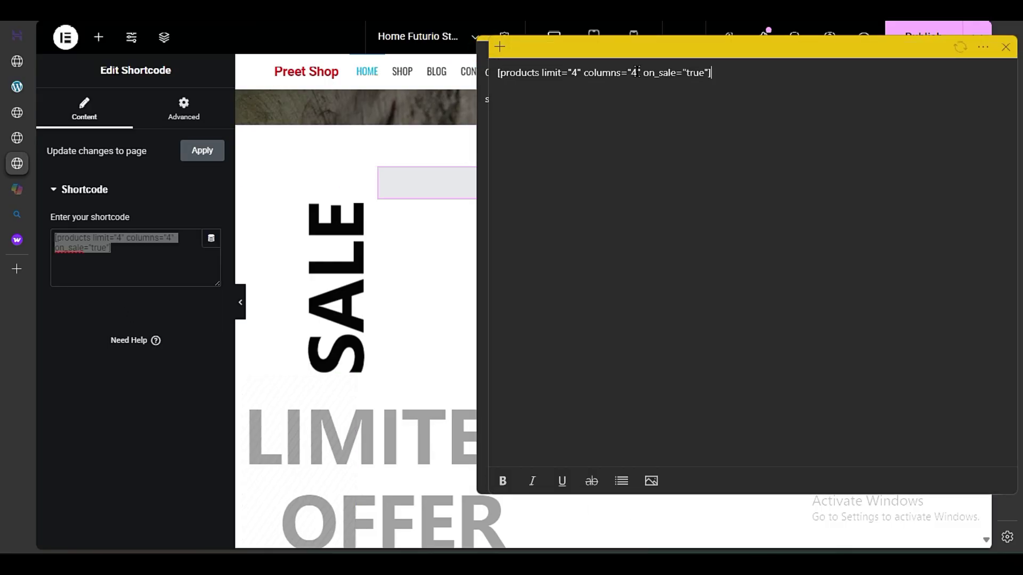
left_click_drag(888, 47, 912, 77)
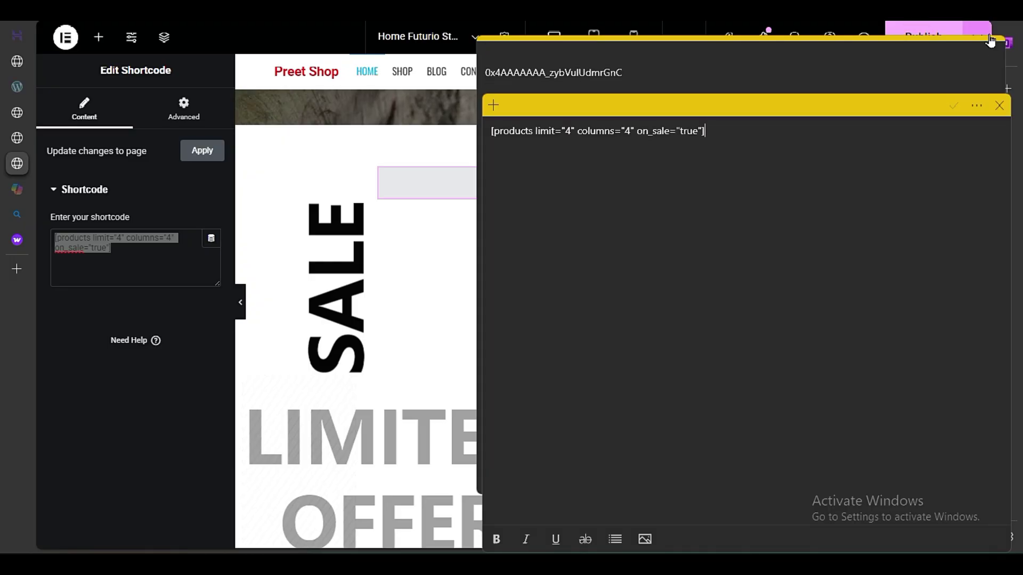
left_click(886, 64)
left_click(994, 47)
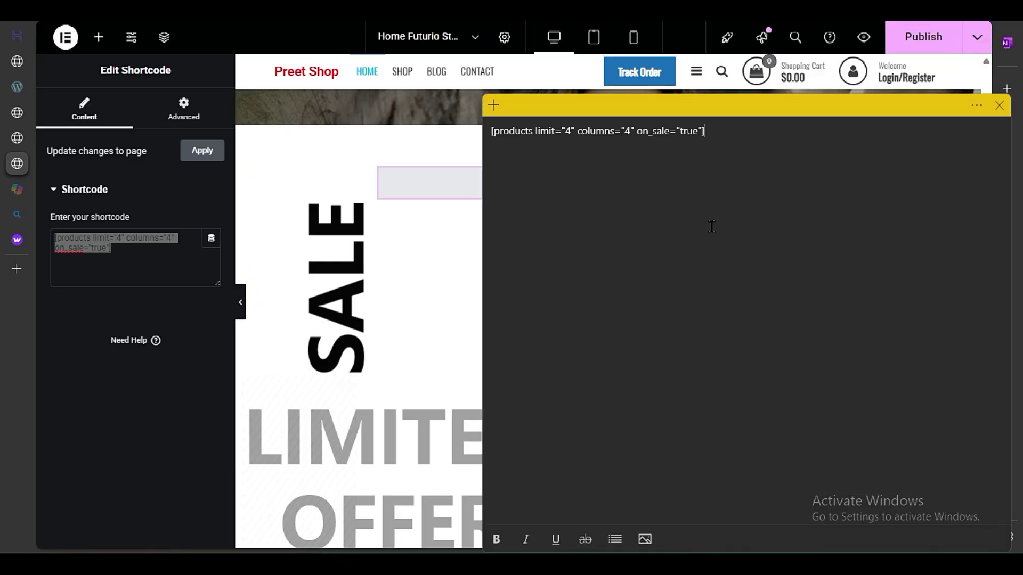
left_click(150, 312)
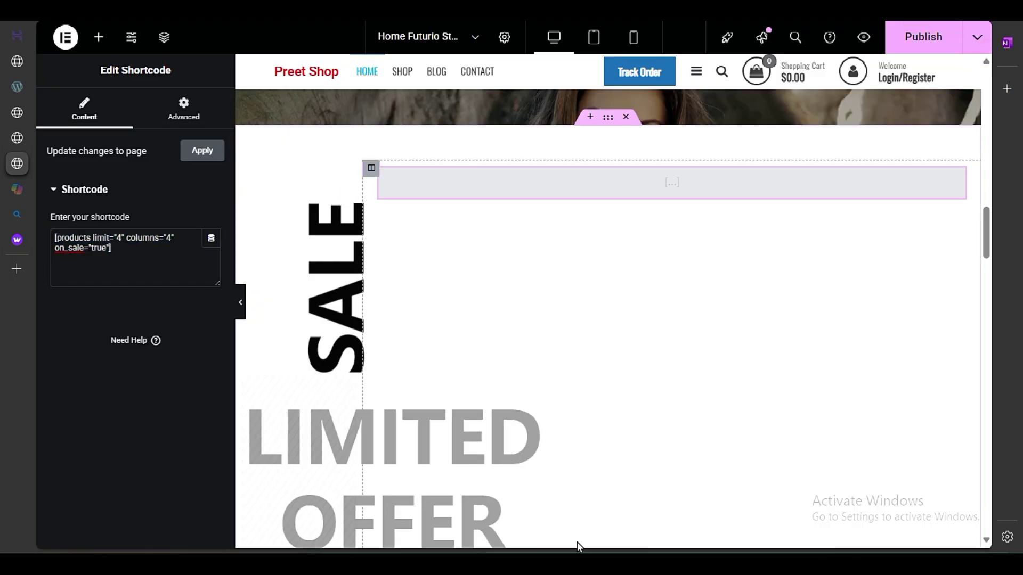
Step: Copy [sale_products] from the WooCommerce Product shortcodes documentation and replace the widget's shortcode with it
left_click(17, 240)
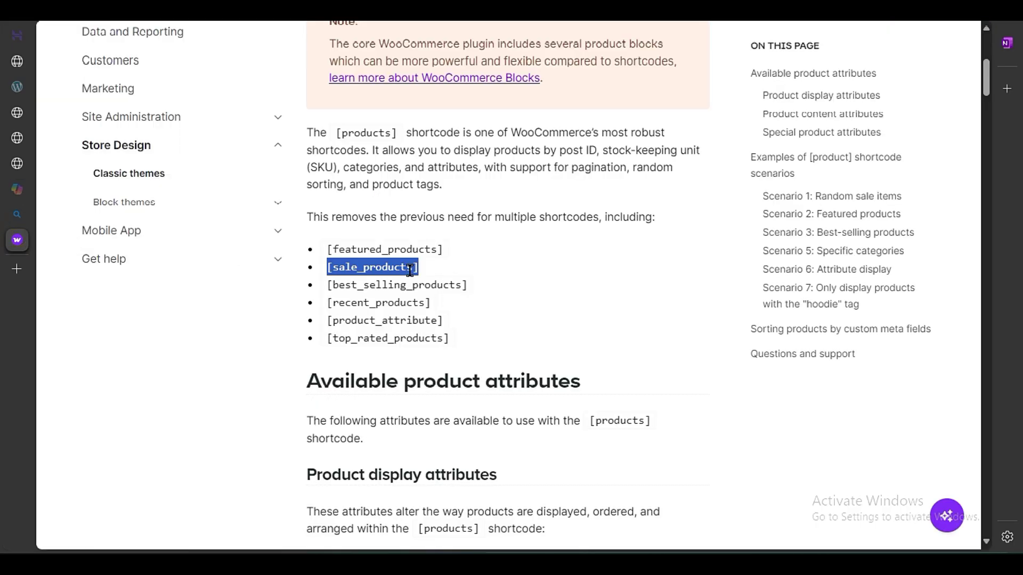
right_click(410, 270)
left_click(424, 285)
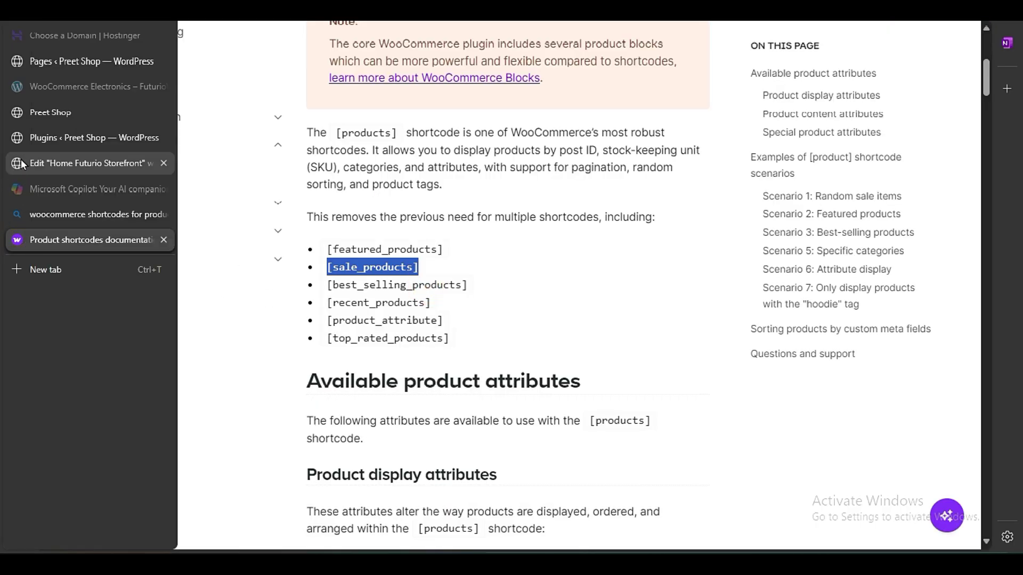
left_click(22, 161)
left_click(130, 255)
key("ctrl+a")
key("ctrl+v")
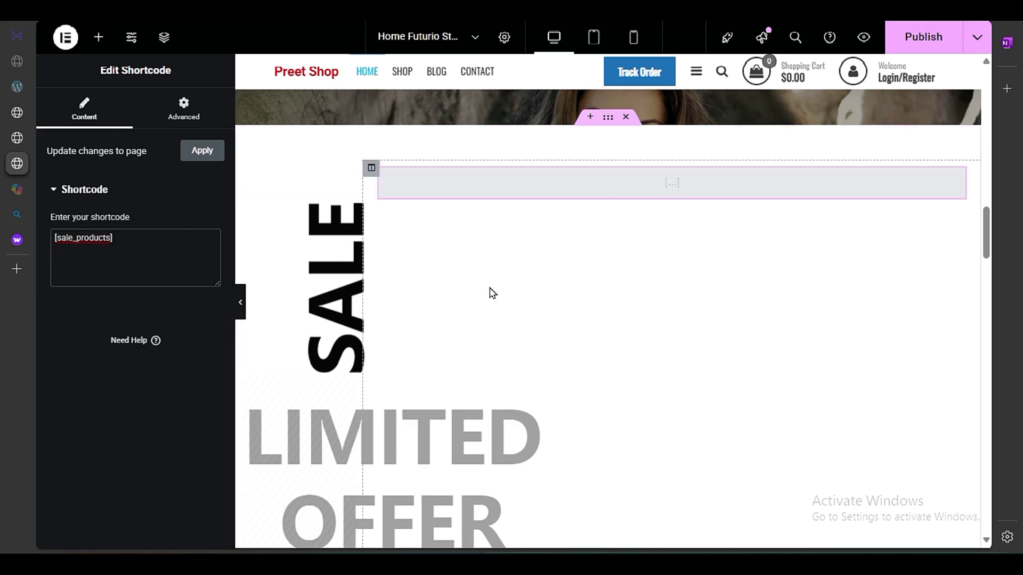
Step: Copy the complete shortcode of "Scenario 1: Random sale items" from the Product shortcodes documentation
left_click(18, 241)
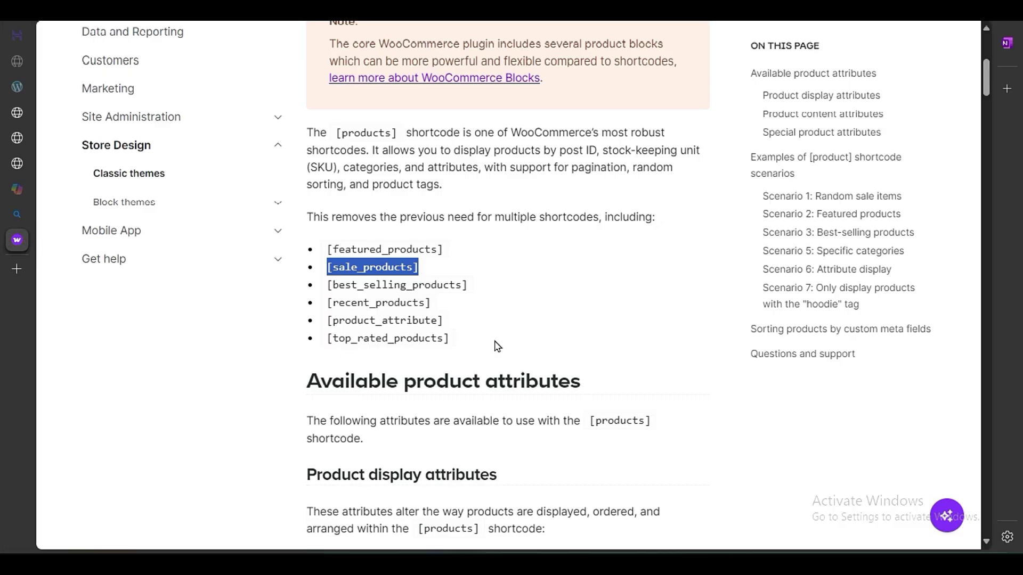
scroll(496, 352, "down", 6)
scroll(500, 355, "down", 10)
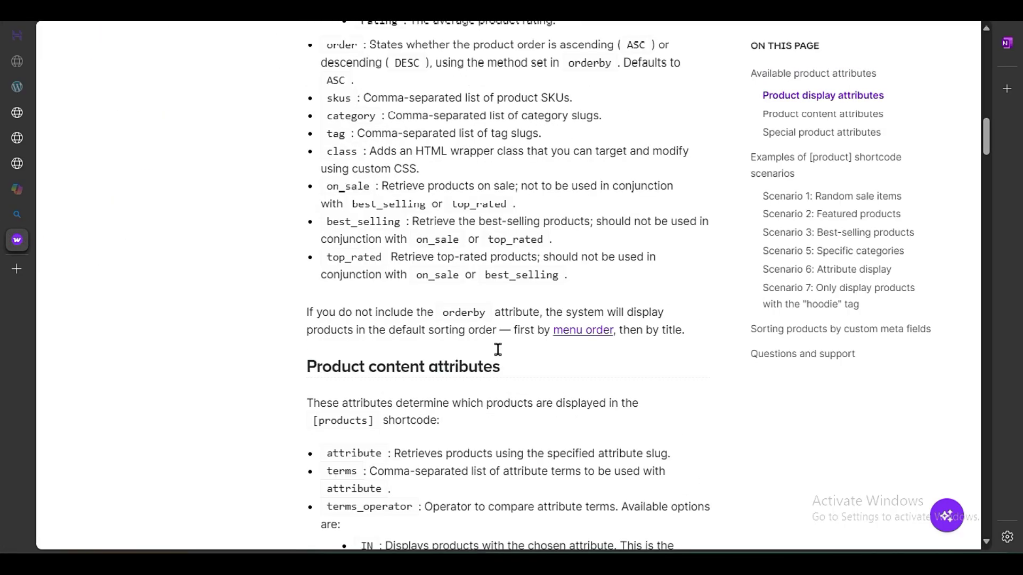
scroll(498, 349, "down", 15)
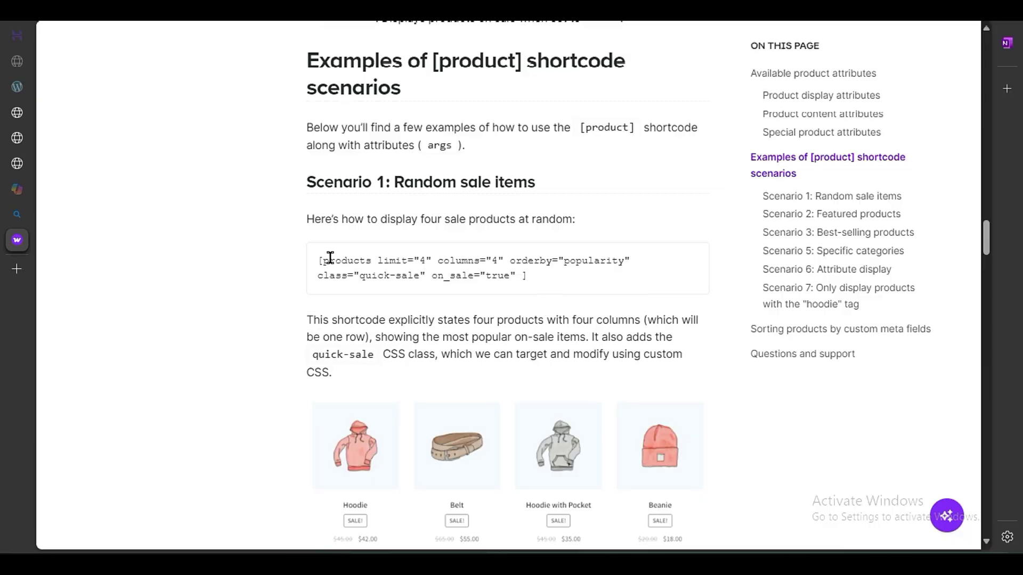
left_click_drag(319, 258, 630, 259)
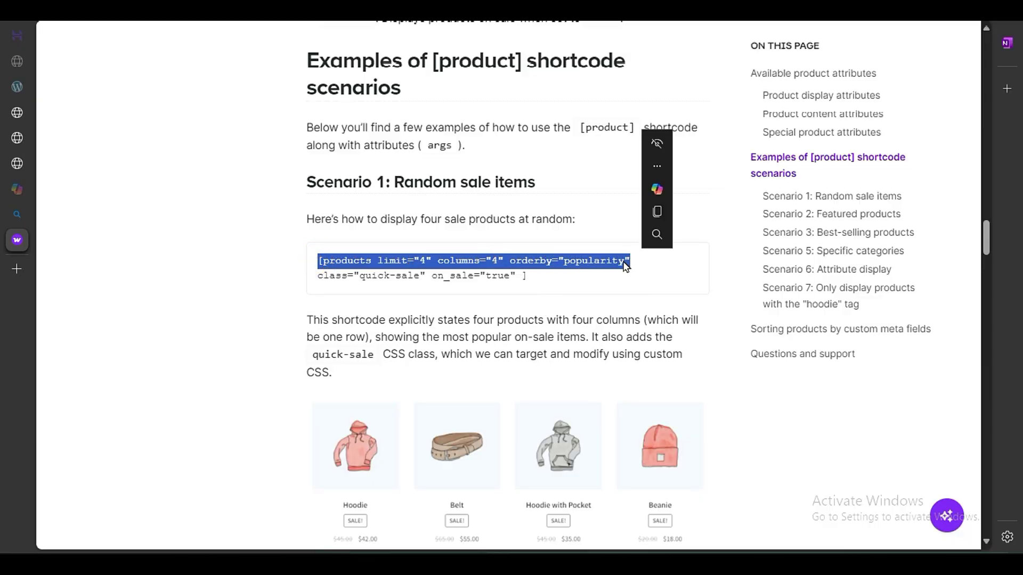
left_click_drag(565, 275, 303, 257)
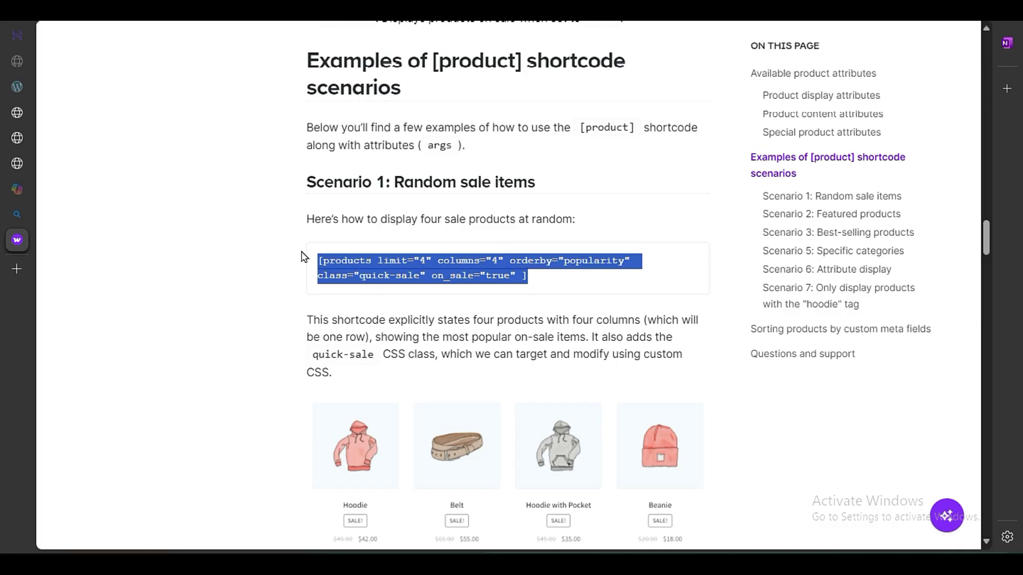
Step: Replace the widget's shortcode in Elementor with [products limit="4" columns="4" orderby="popularity" class="quick-sale" on_sale="true" ]
left_click(17, 161)
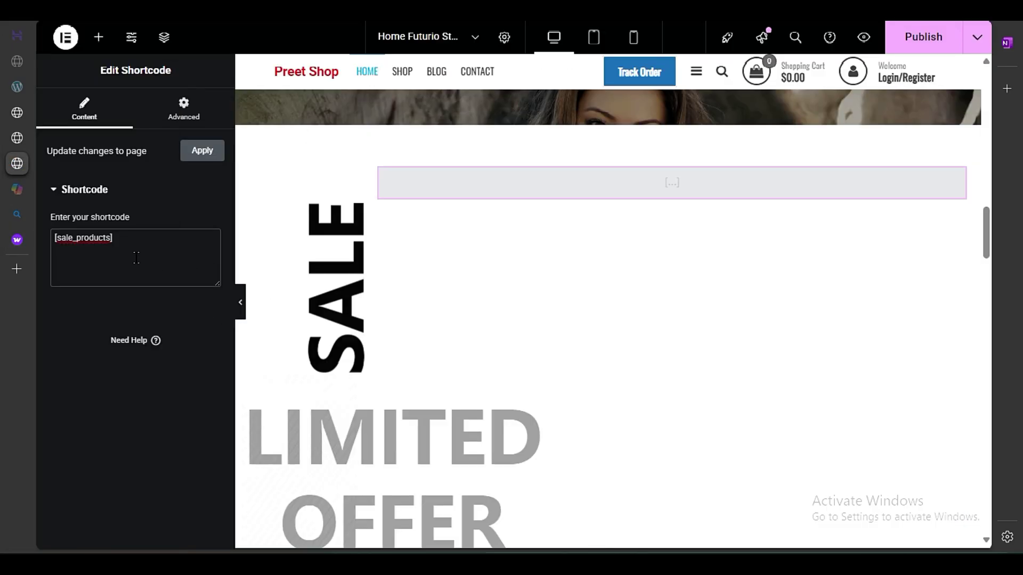
left_click(133, 246)
key("ctrl+a")
key("ctrl+v")
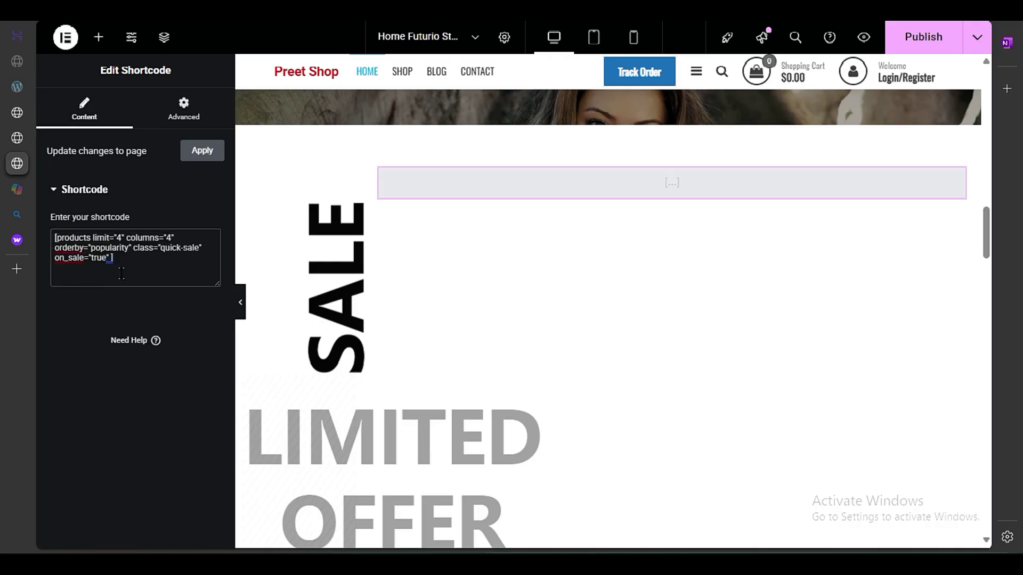
left_click(46, 309)
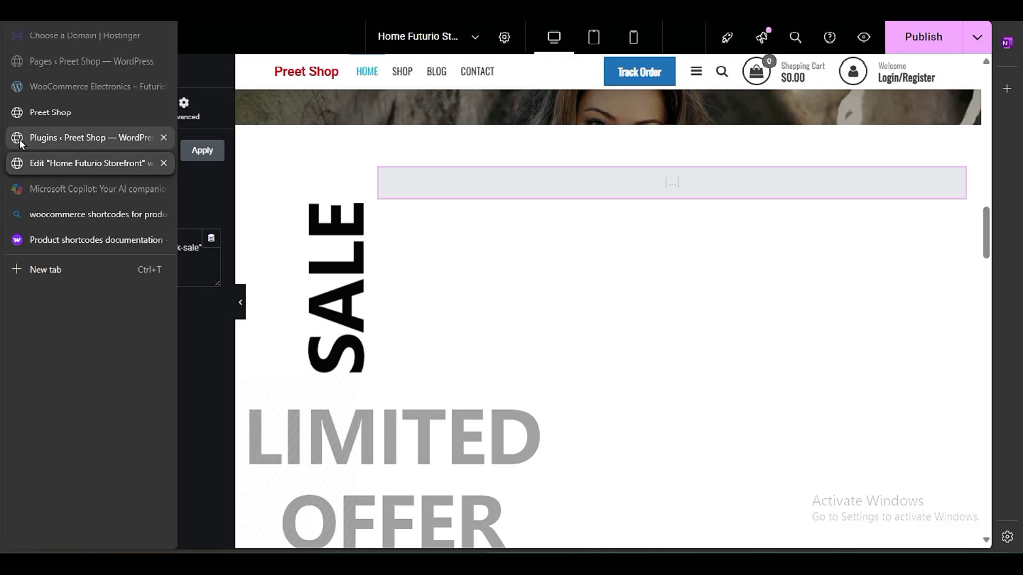
Step: Find "Scenario 3: Best-selling products" in the Product shortcodes documentation and copy its shortcode
left_click(19, 138)
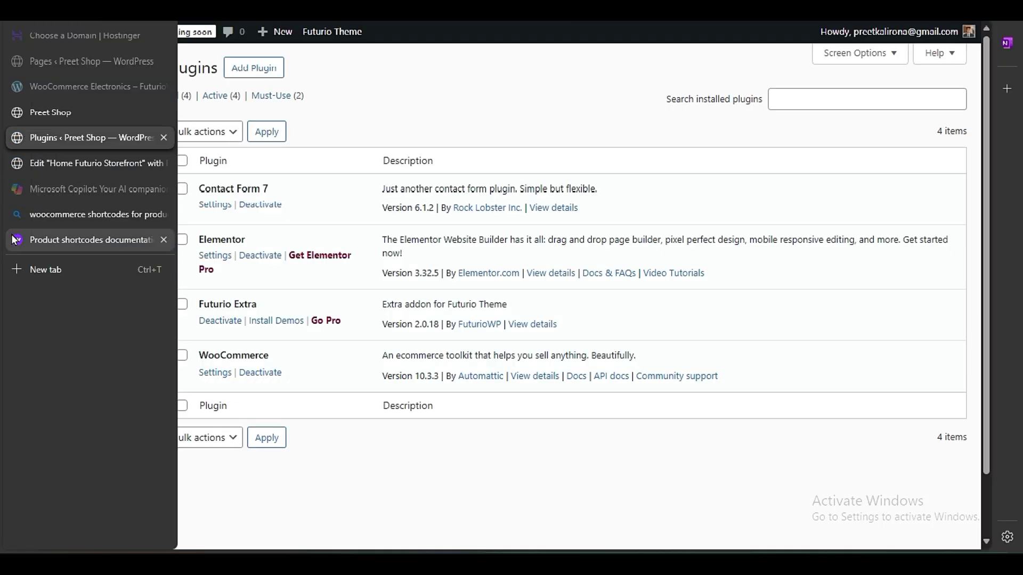
left_click(12, 238)
scroll(367, 309, "down", 8)
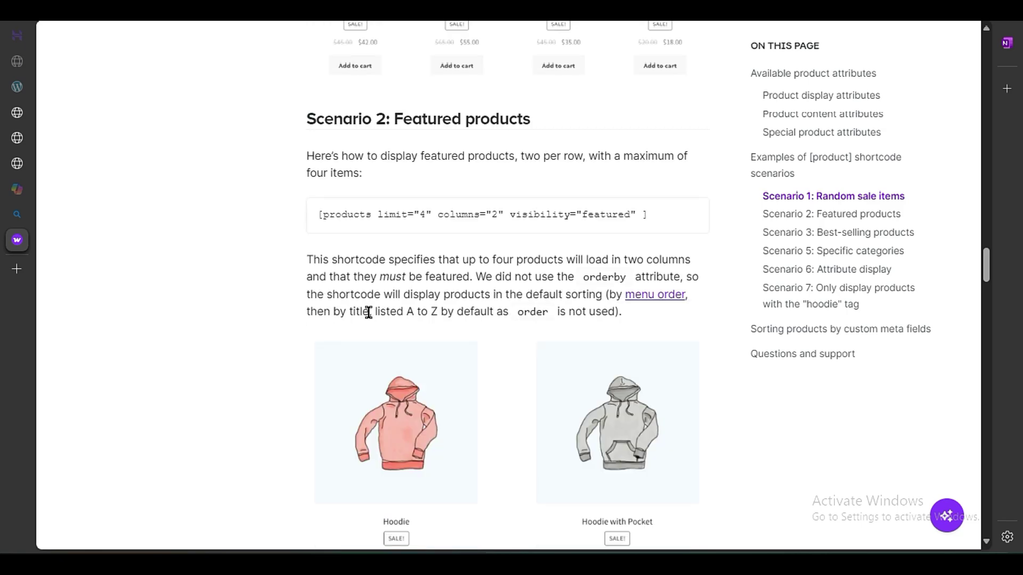
left_click_drag(672, 213, 286, 238)
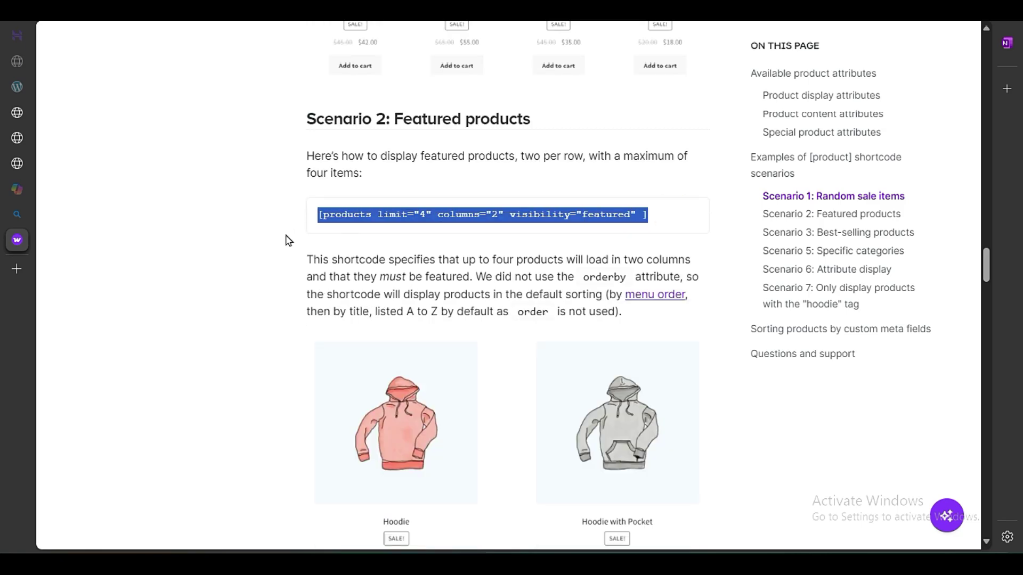
left_click(397, 230)
scroll(569, 343, "down", 10)
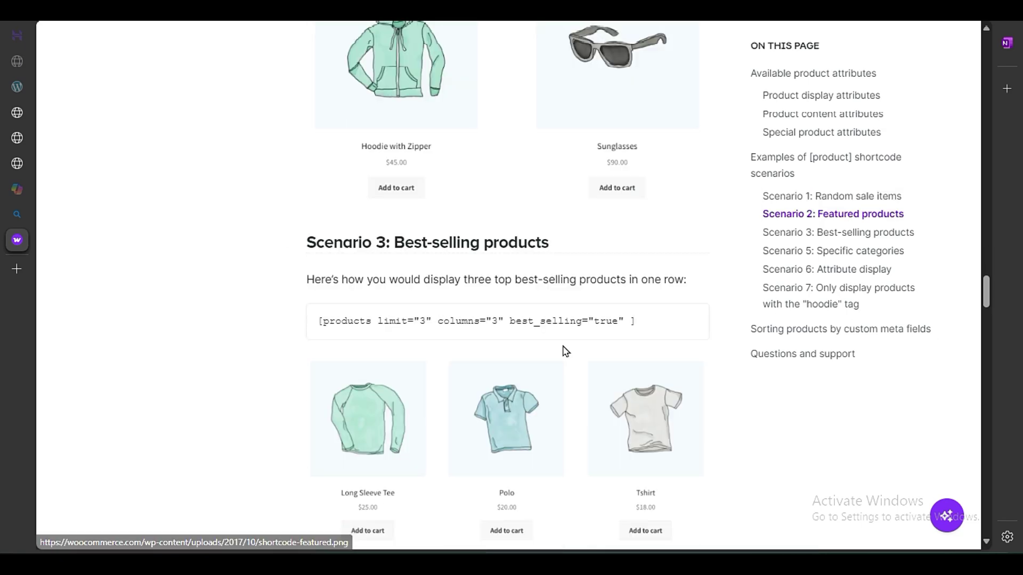
left_click_drag(648, 325, 321, 322)
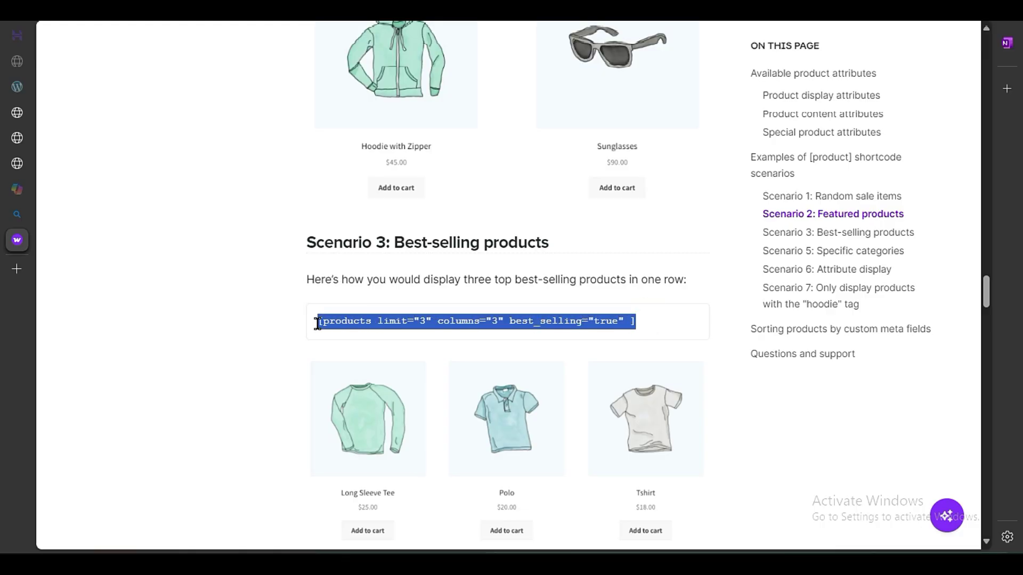
Step: Replace the widget's shortcode in Elementor with [products limit="3" columns="3" best_selling="true" ] and briefly preview the page without the editing panel
left_click(17, 162)
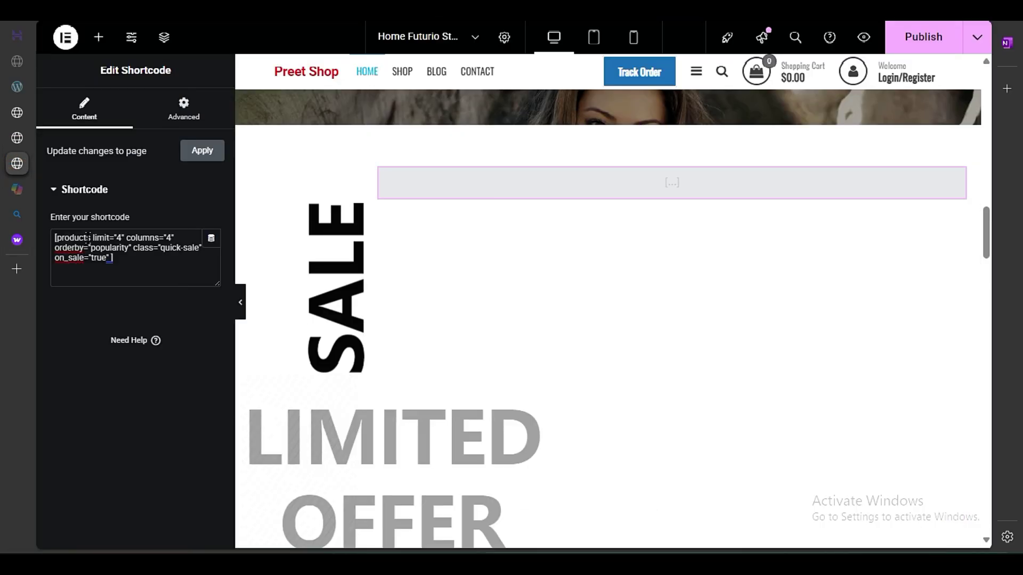
left_click(143, 262)
key("ctrl+a")
type("[products limit=\"3\" columns=\"3\" best_selling=\"true\" ]")
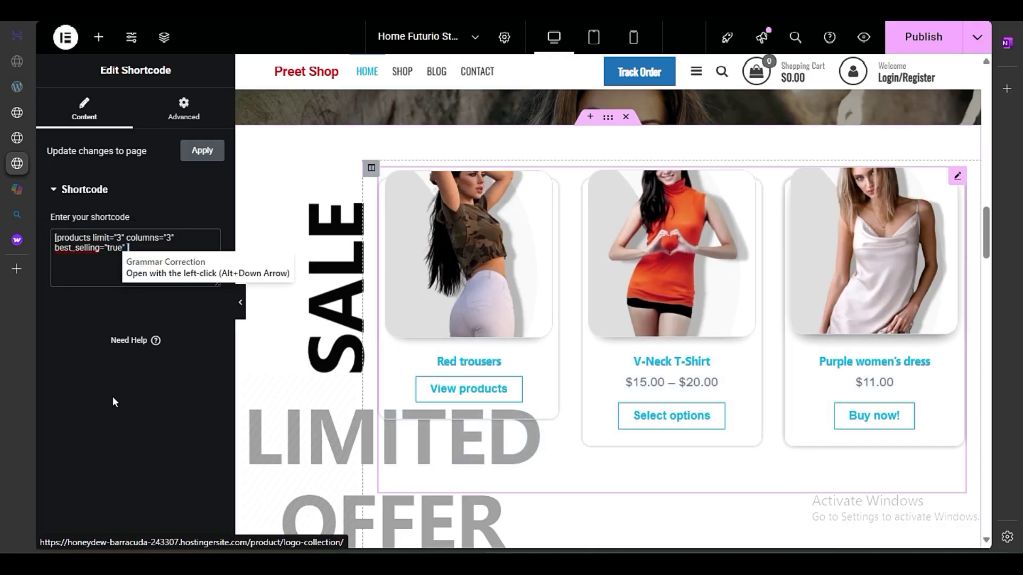
left_click(240, 302)
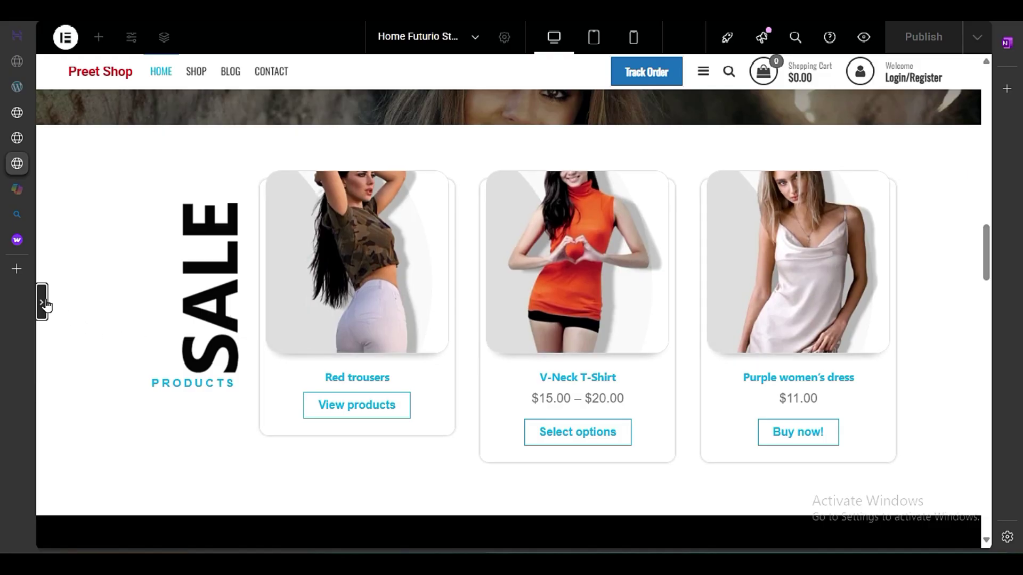
left_click(42, 303)
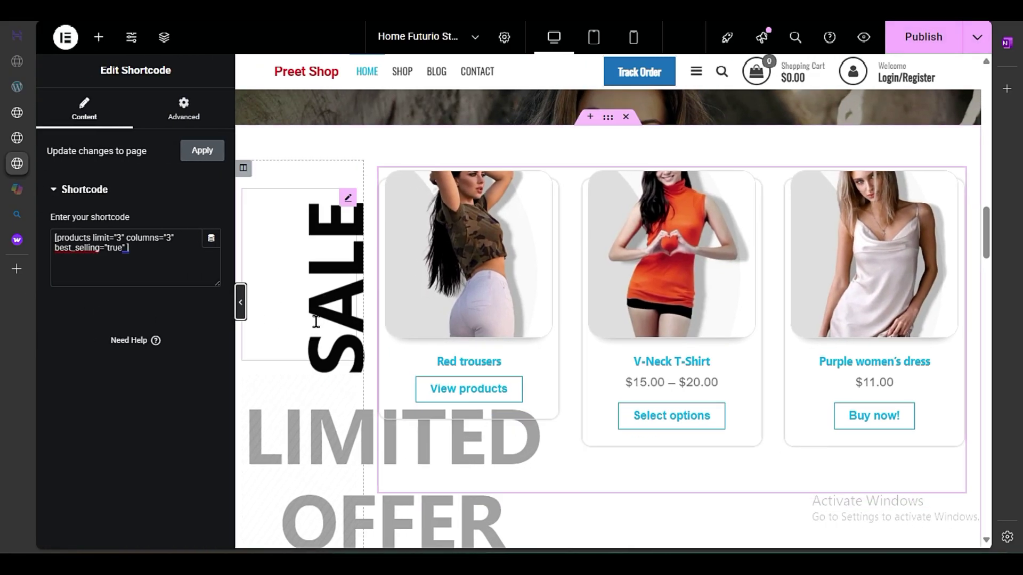
Step: Replace the text of the grey "Limited Offer" block with "Best Selling"
left_click(297, 438)
left_click_drag(134, 293, 63, 292)
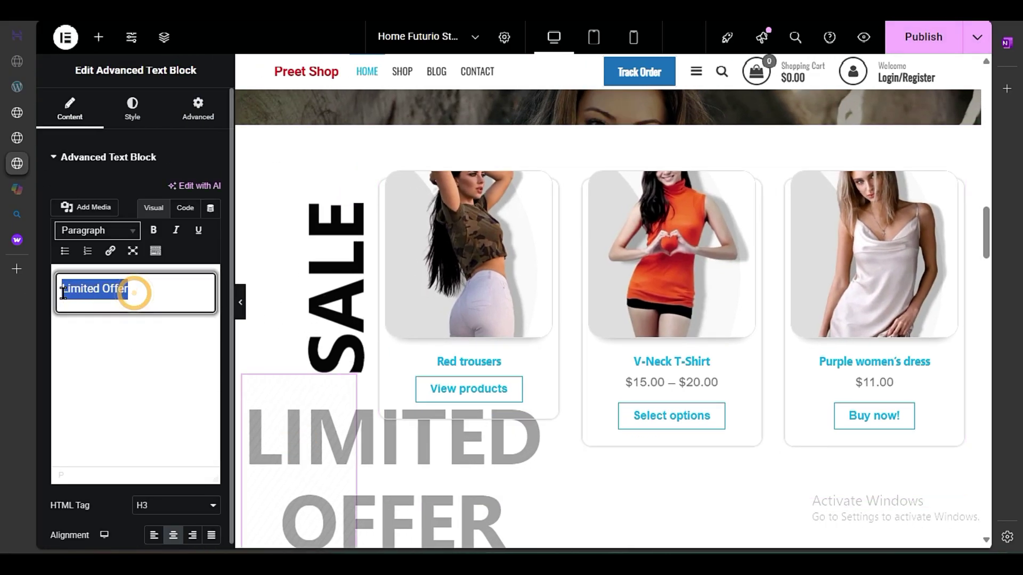
key("BackSpace")
type("Be")
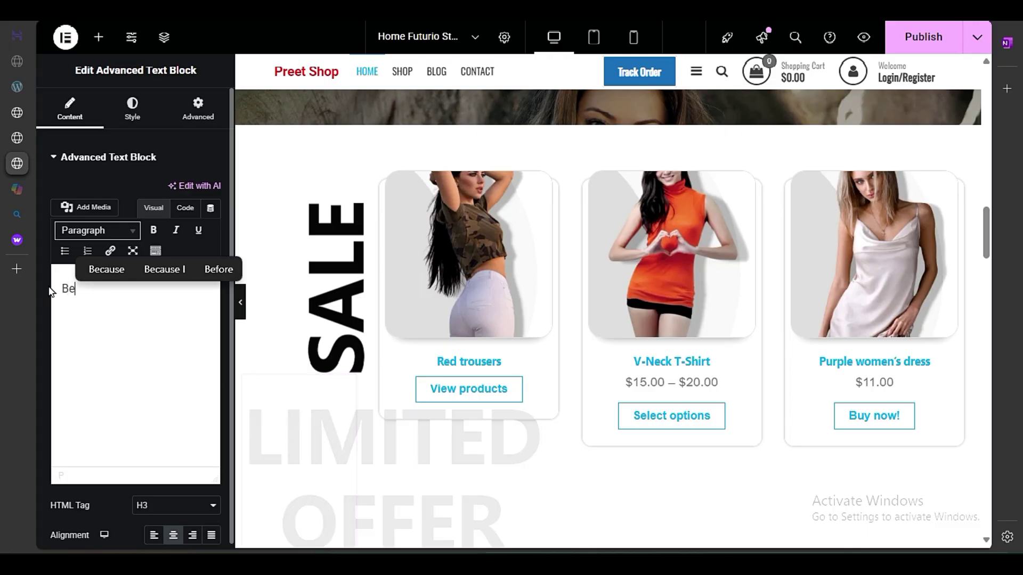
type("st Selling")
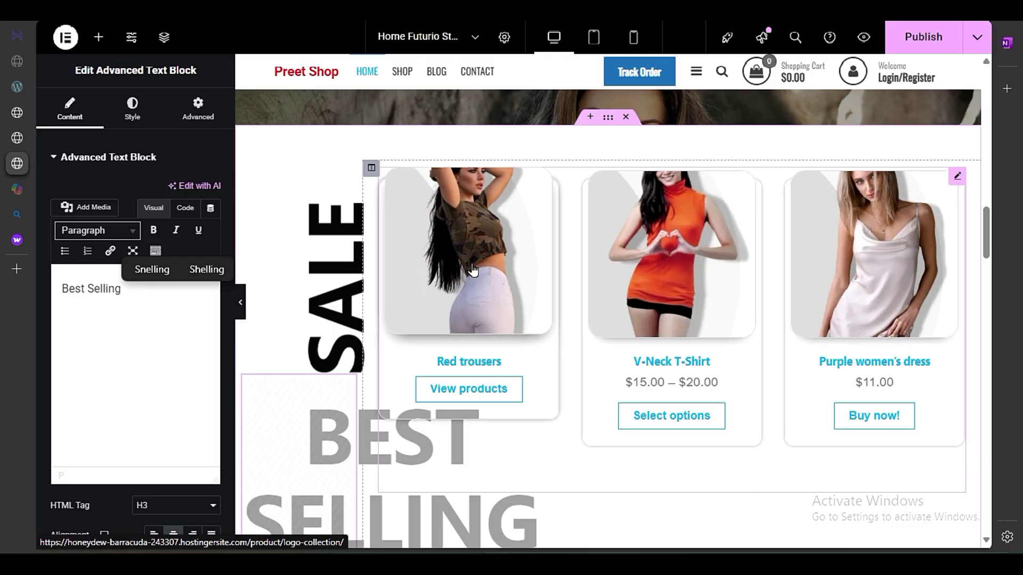
Step: Review the shortcode of the best-selling products widget and publish the updated home page
left_click(664, 341)
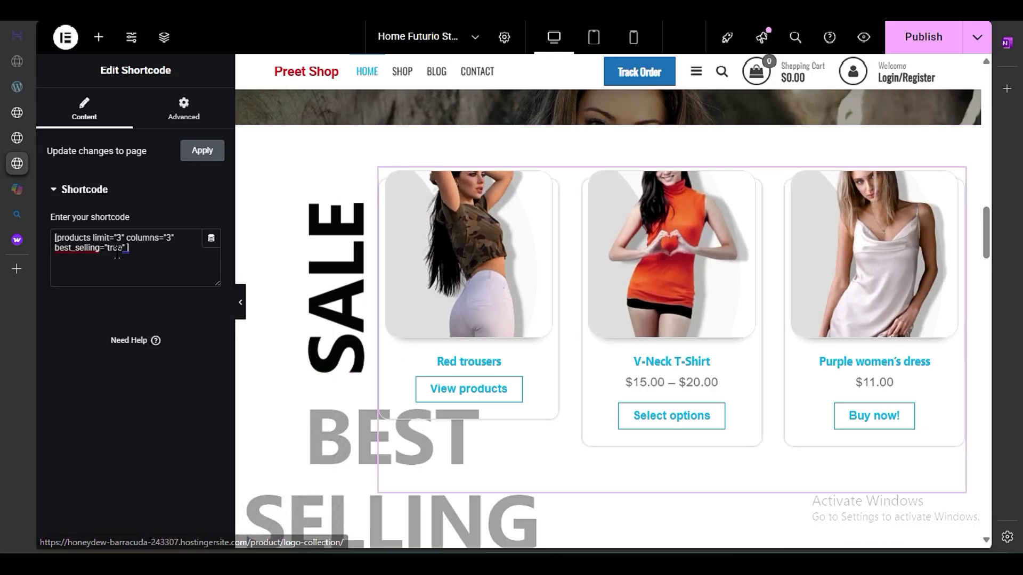
left_click(135, 254)
left_click_drag(131, 251, 55, 241)
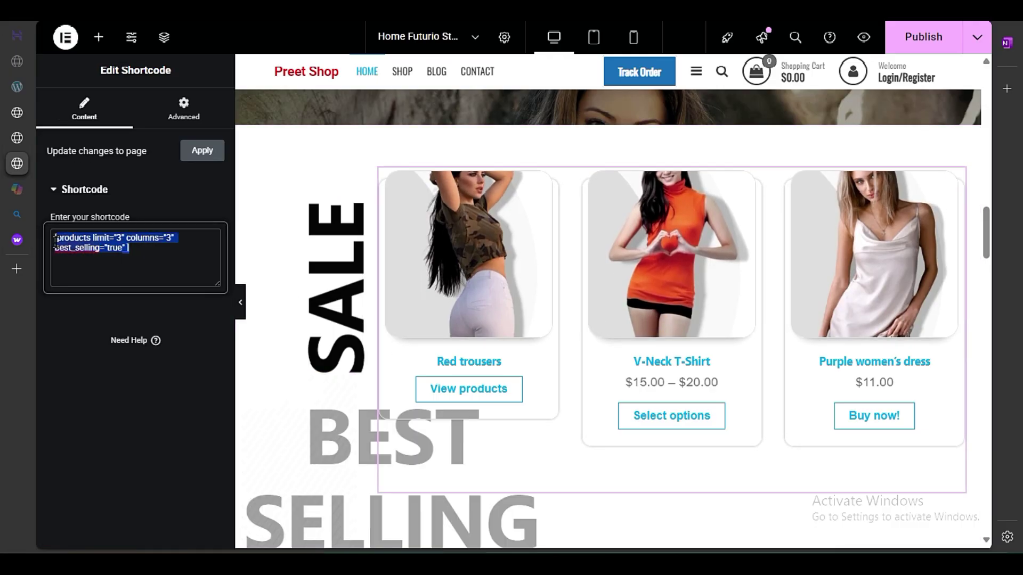
left_click(88, 432)
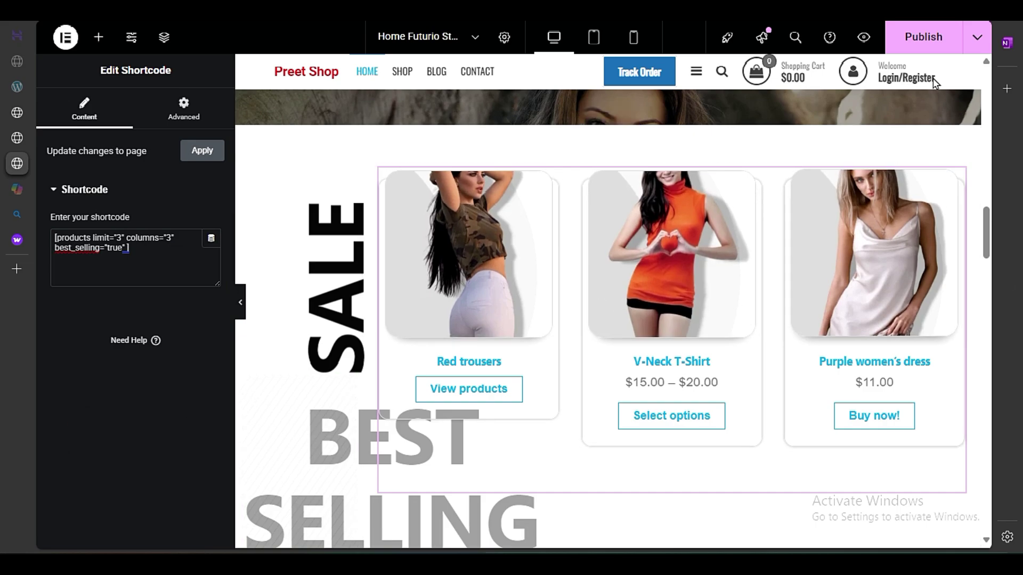
left_click(930, 36)
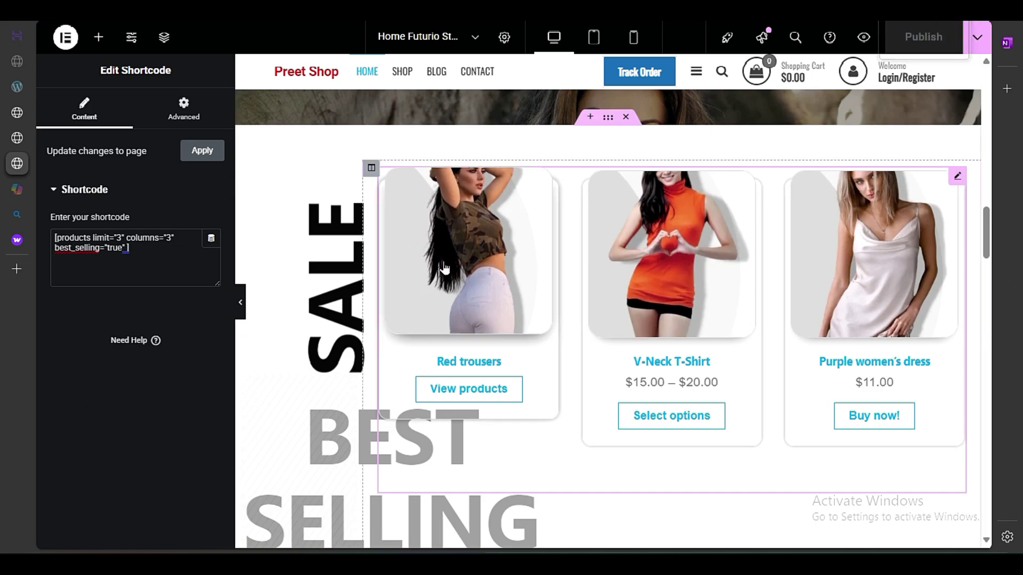
scroll(445, 276, "down", 10)
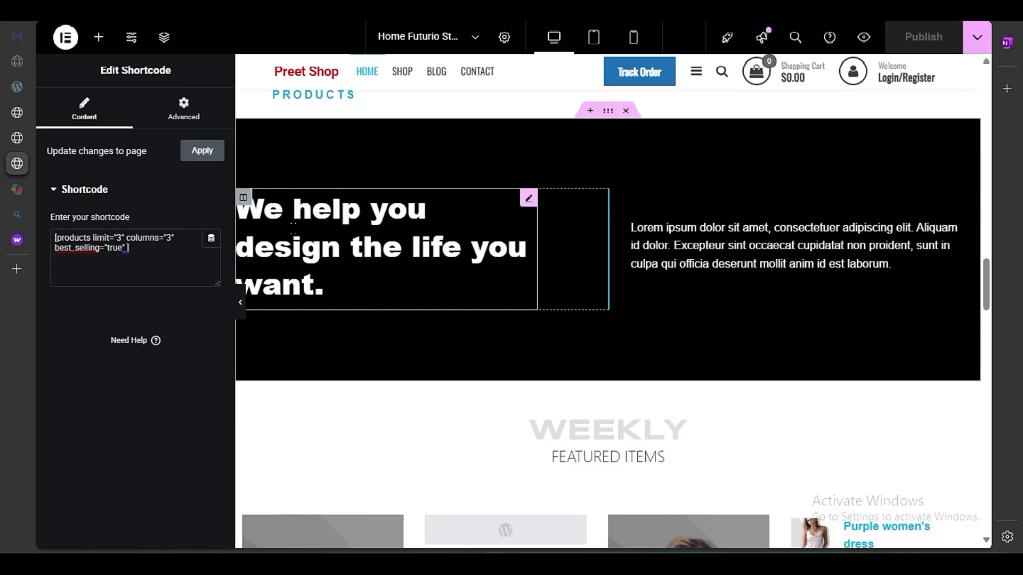
Step: Examine the text blocks in the black banner and Weekly heading, plus the background images of the On Sale and Recent Products columns
left_click(441, 235)
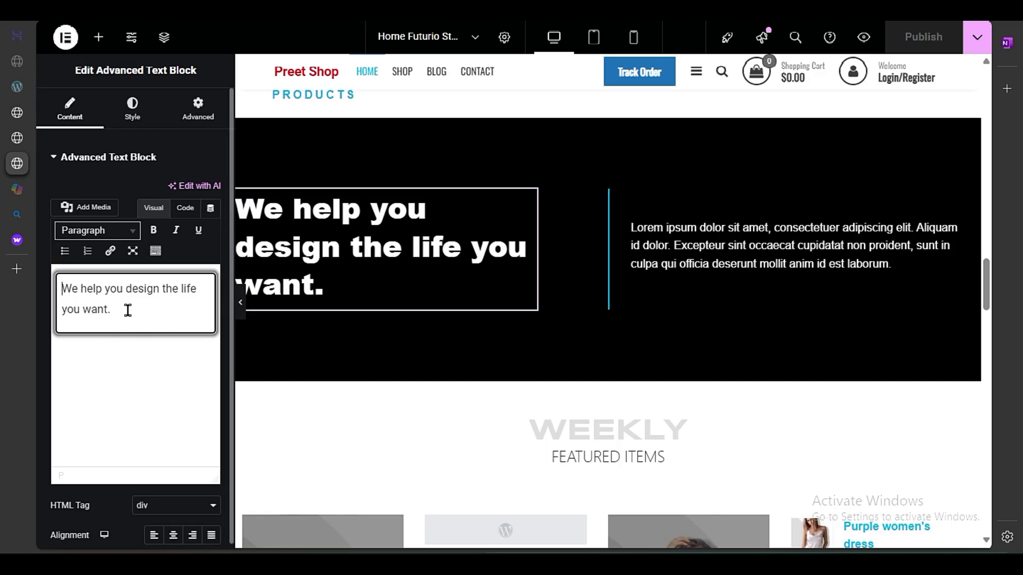
left_click(701, 304)
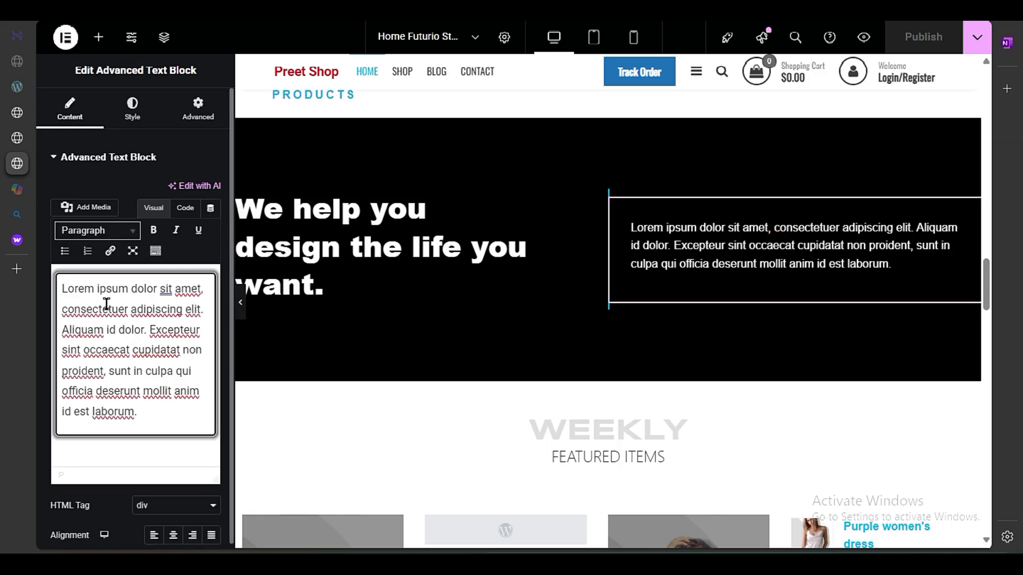
scroll(448, 346, "down", 5)
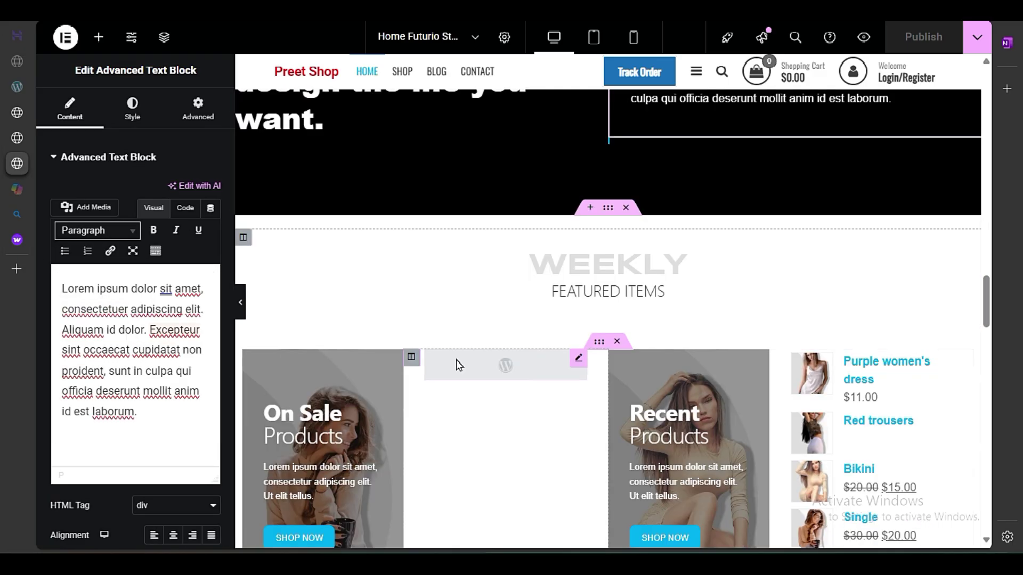
scroll(646, 327, "up", 3)
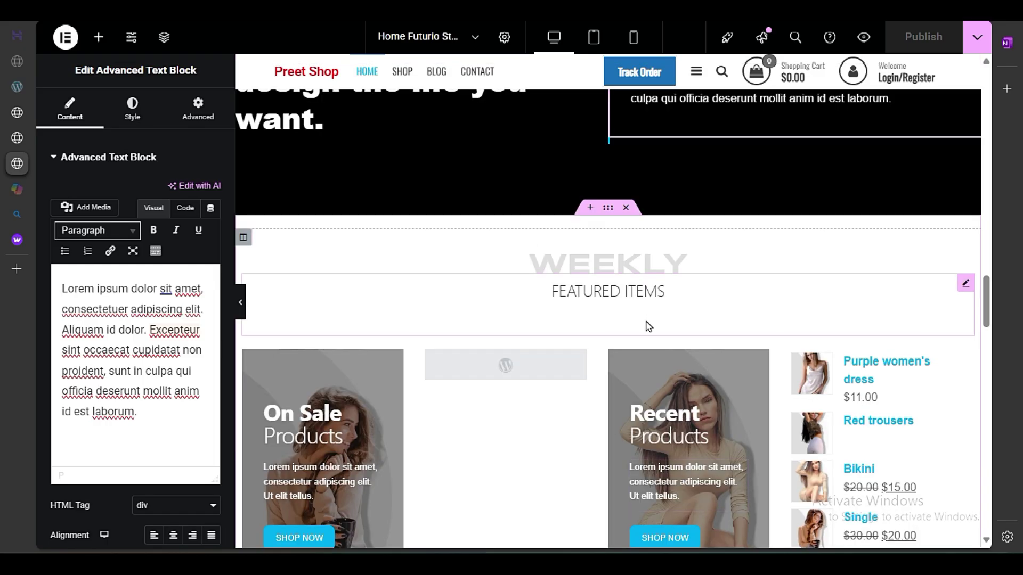
left_click(619, 266)
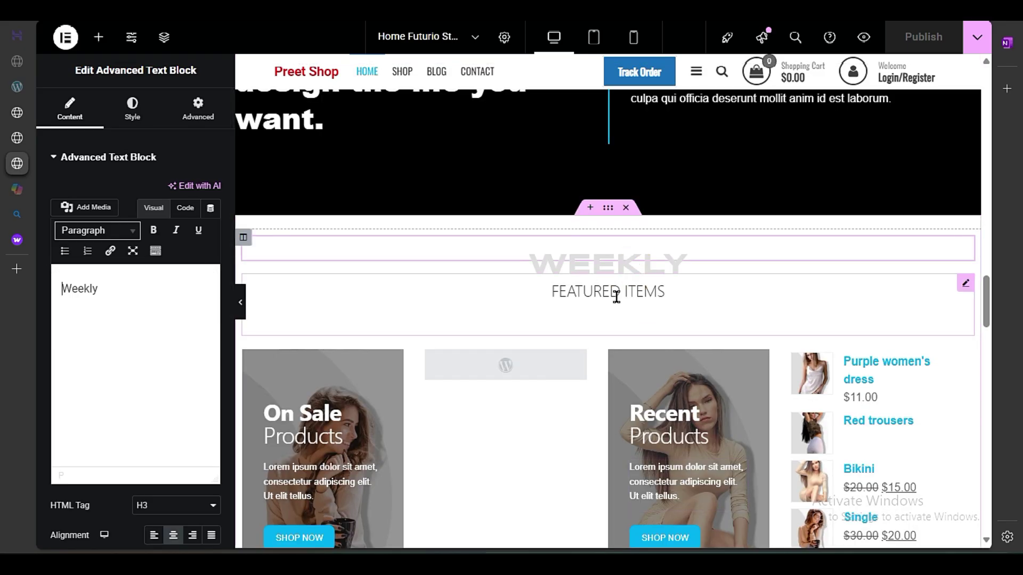
scroll(616, 296, "down", 3)
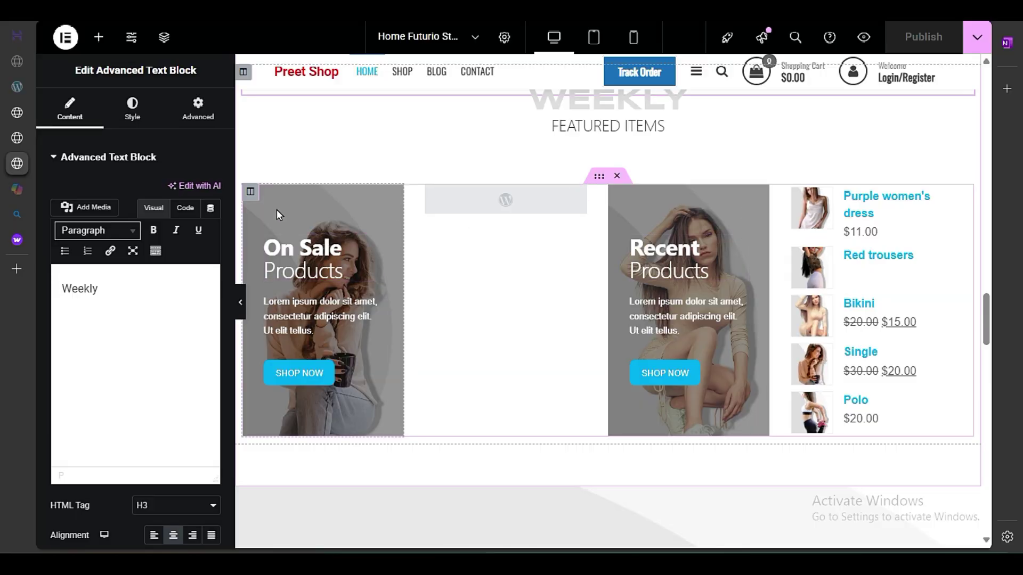
left_click(250, 193)
left_click(128, 121)
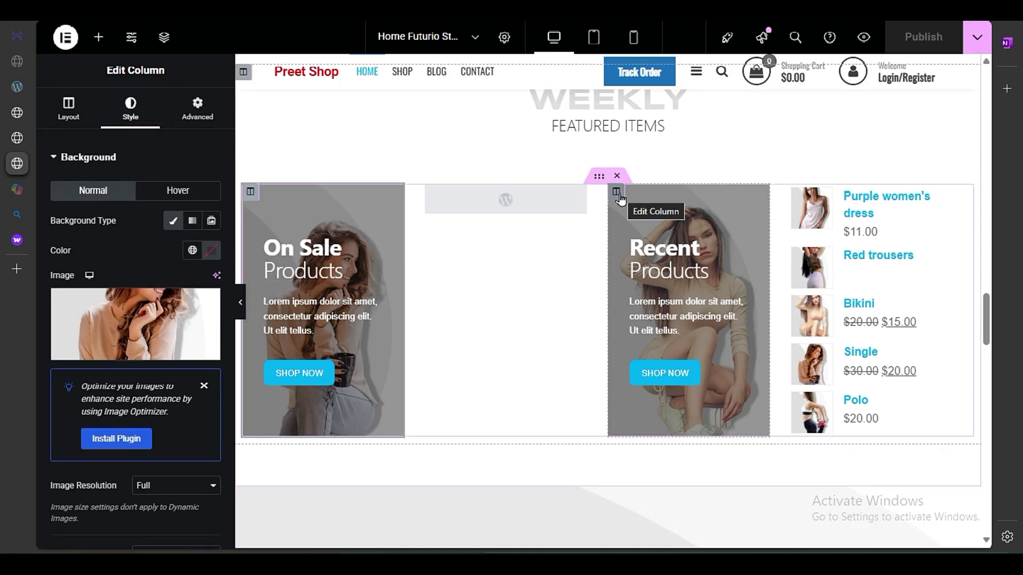
left_click(616, 193)
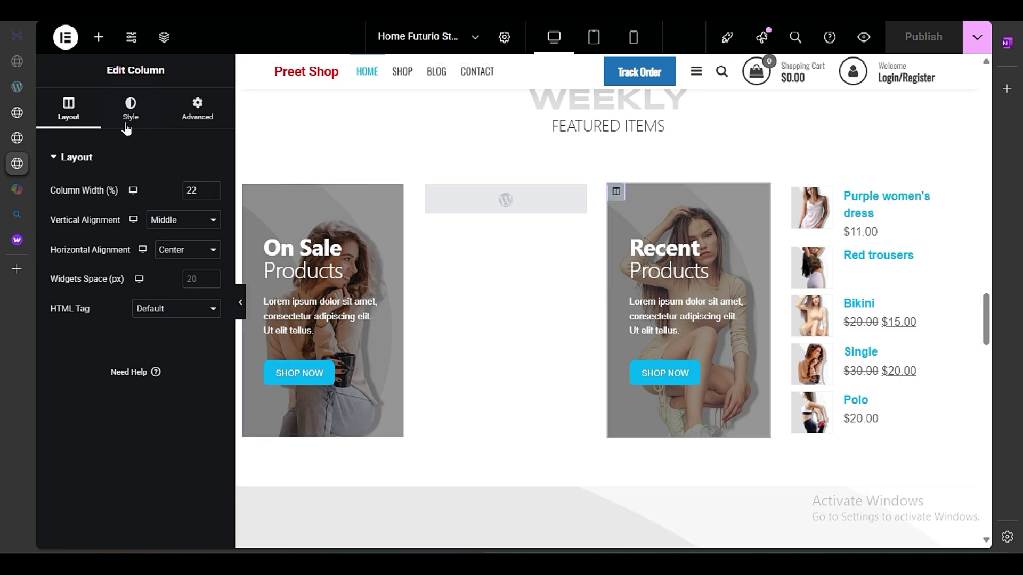
left_click(130, 107)
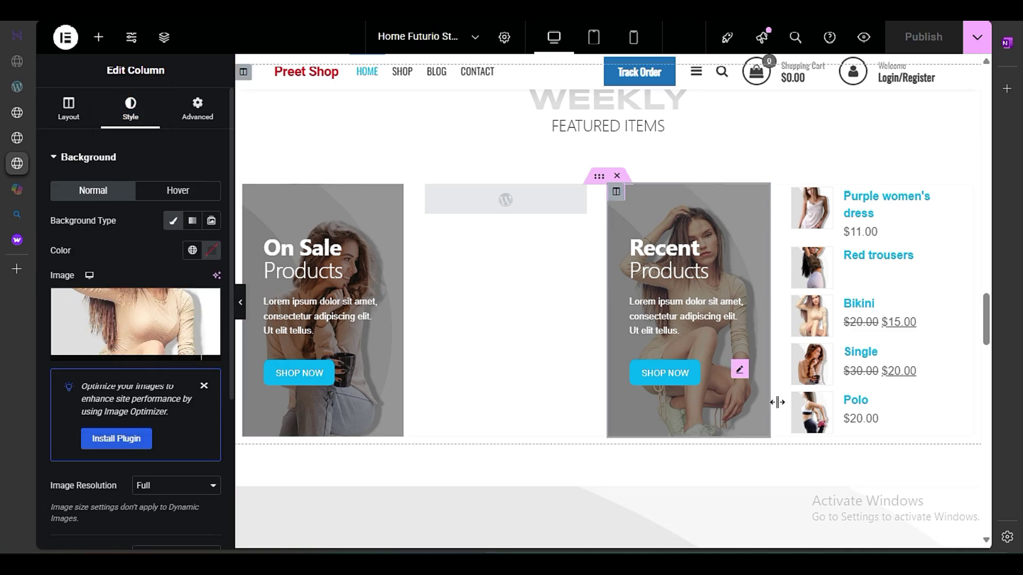
Step: Set the empty products list beside the On Sale Products banner to show all products, and publish the page
left_click(515, 208)
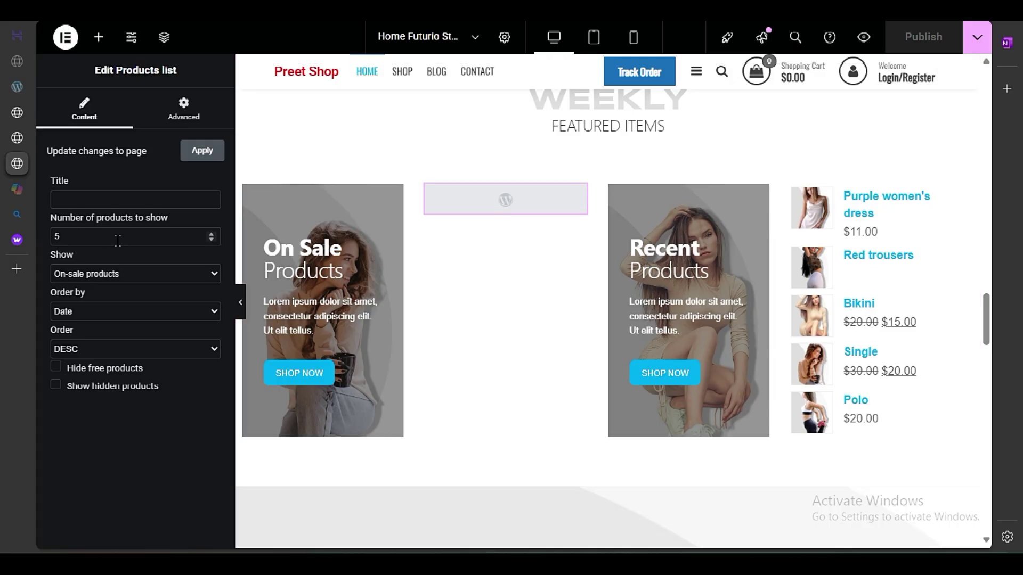
left_click(117, 274)
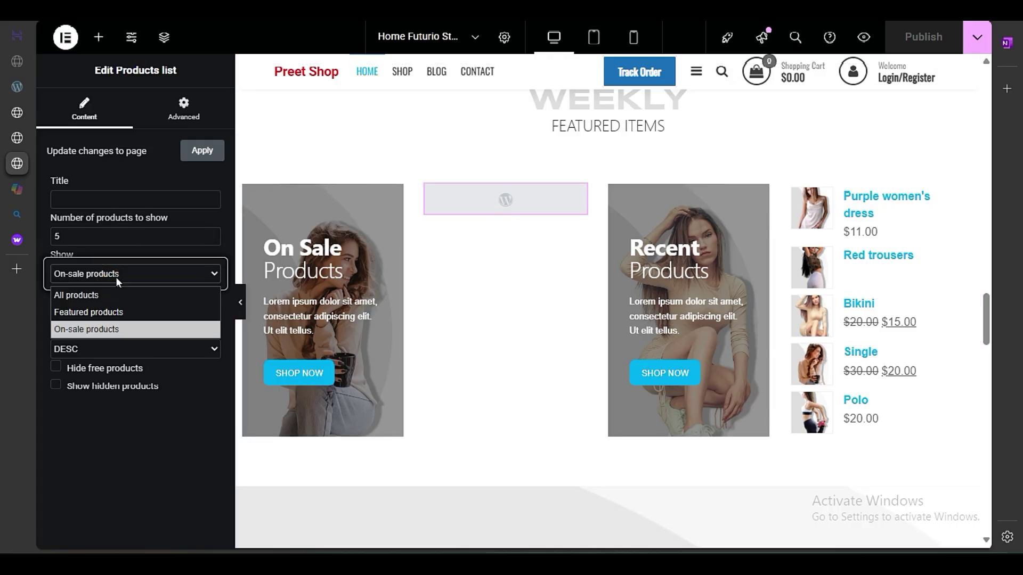
left_click(115, 298)
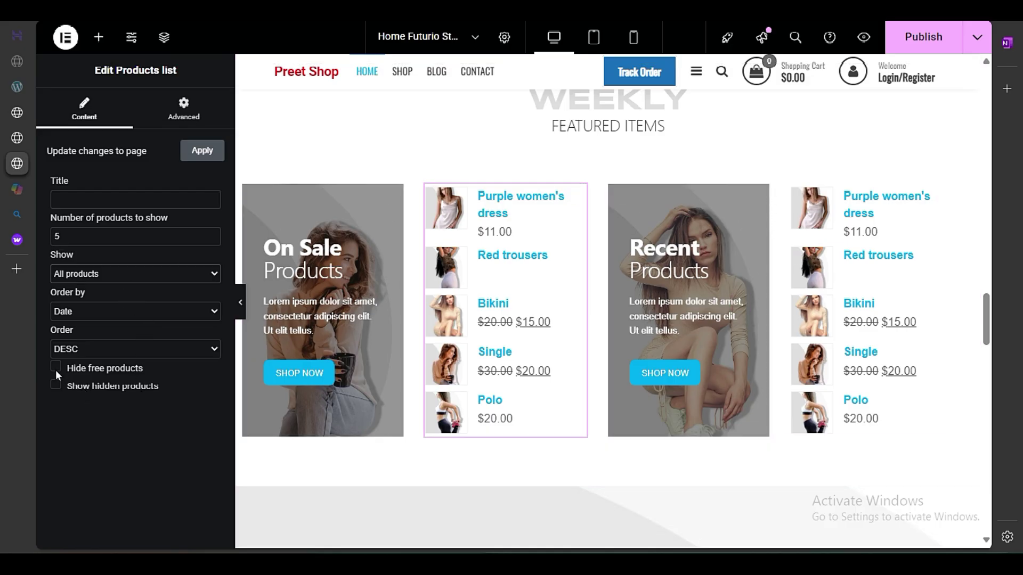
left_click(55, 388)
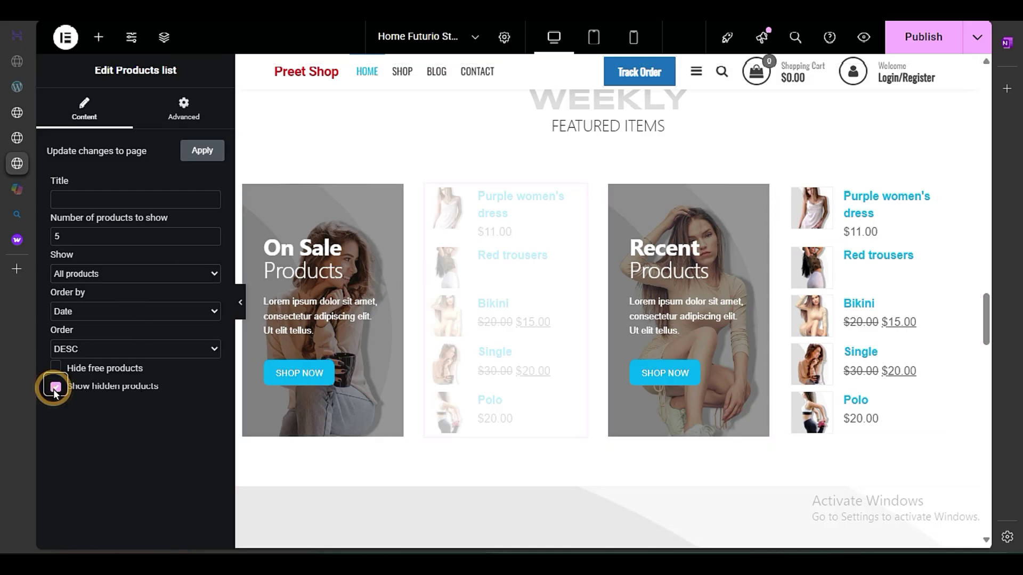
left_click(55, 386)
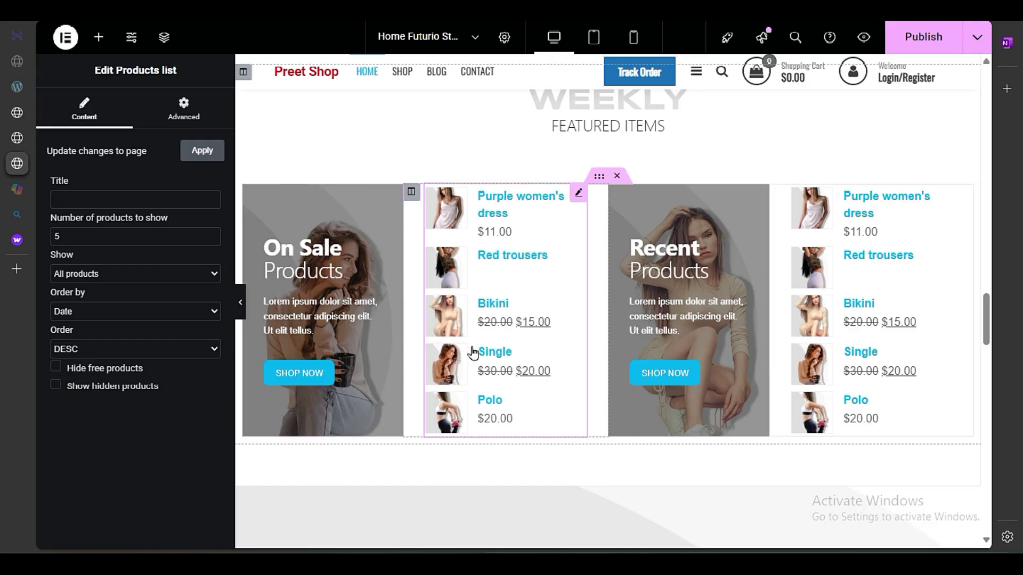
scroll(587, 377, "up", 3)
scroll(586, 381, "down", 6)
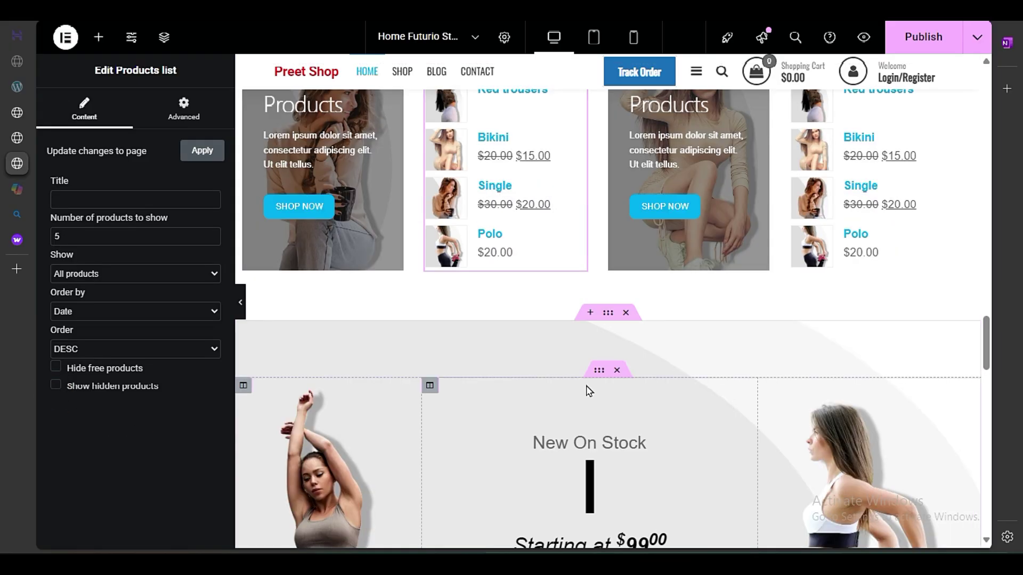
left_click(944, 45)
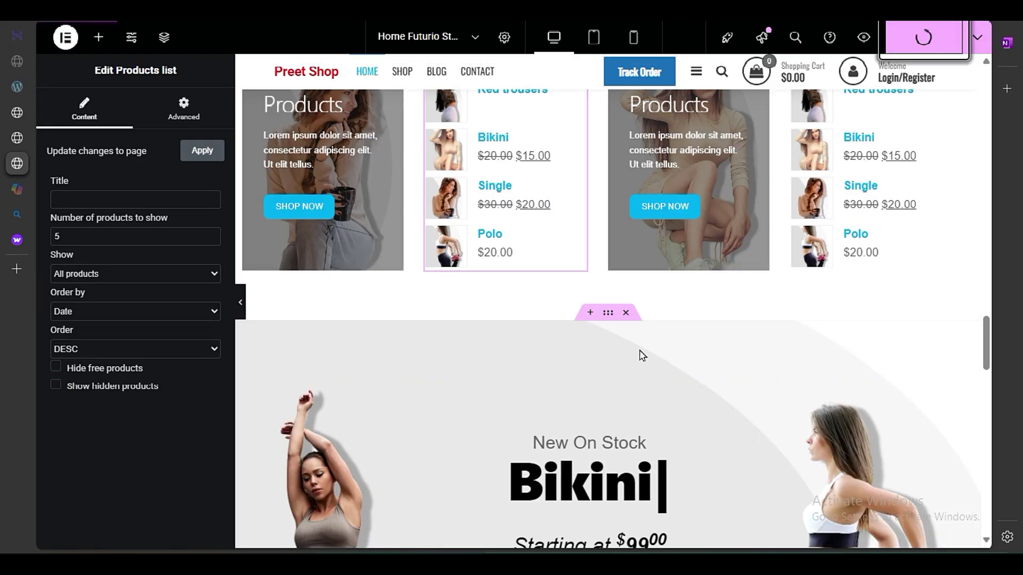
Step: Move the animated headline above "New On Stock" and replace its written words with Shirts, Tshirts and Pants on separate lines
scroll(650, 347, "down", 3)
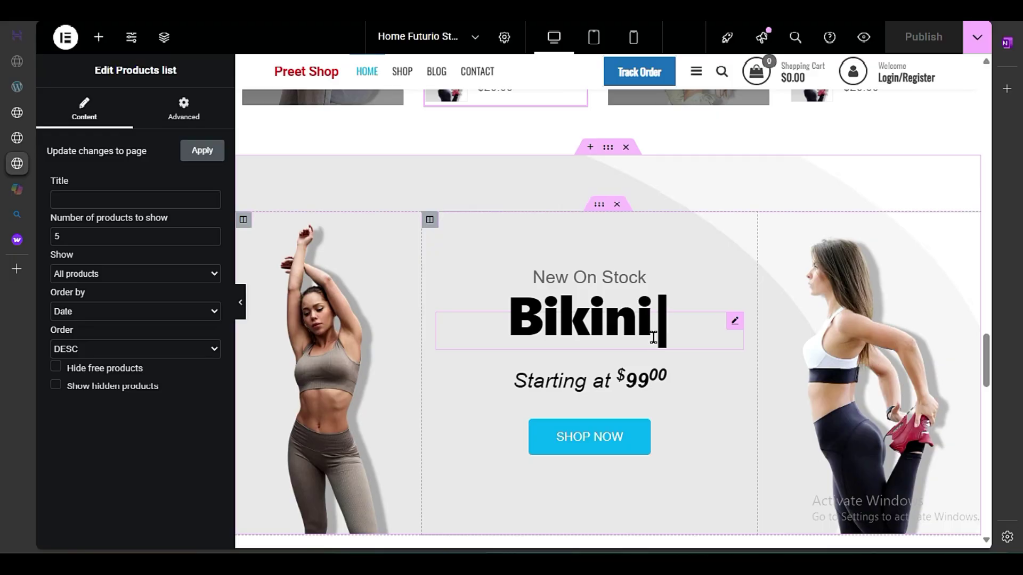
left_click_drag(495, 349, 589, 304)
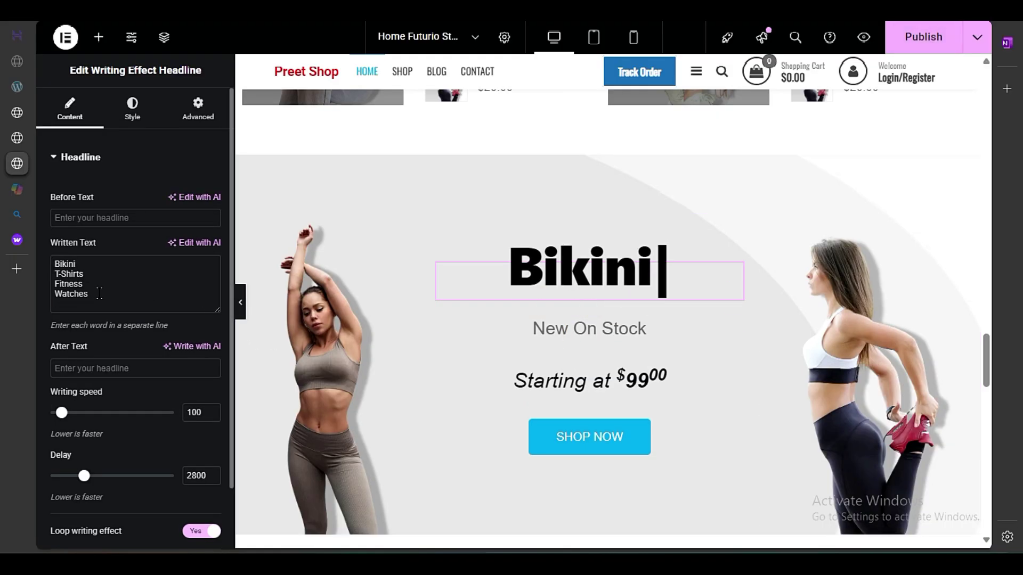
left_click_drag(99, 294, 49, 263)
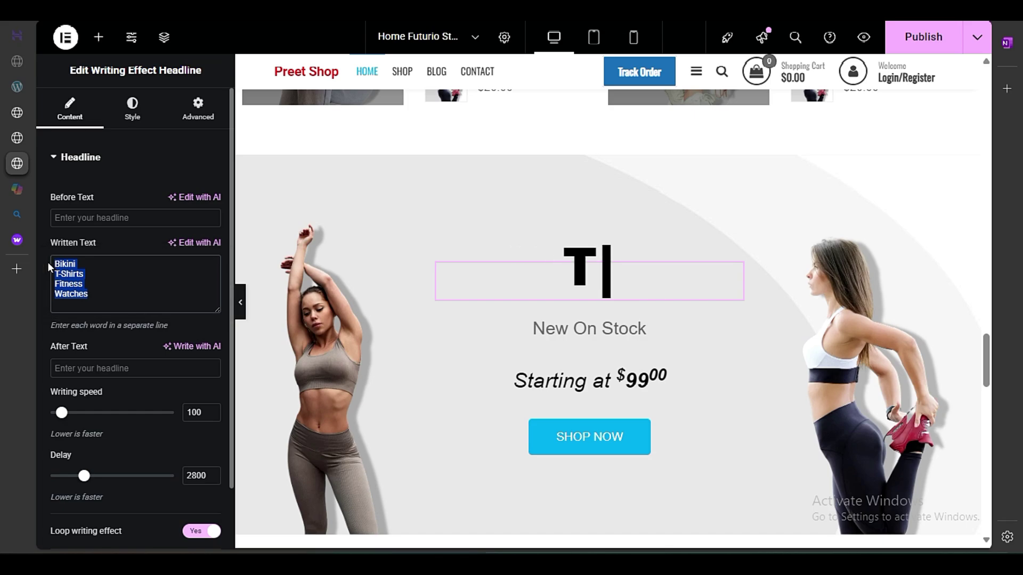
type("Shir")
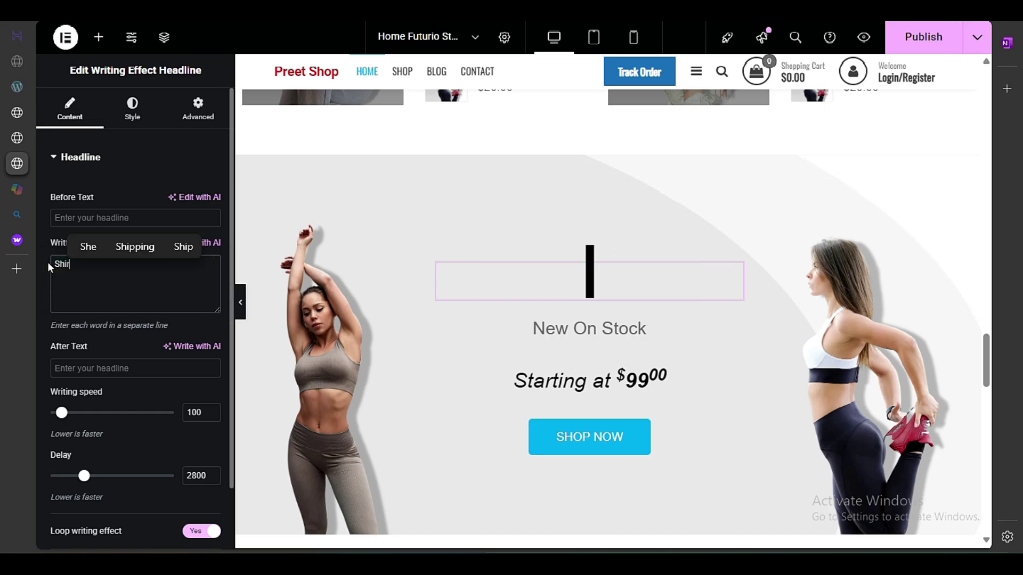
type("ts")
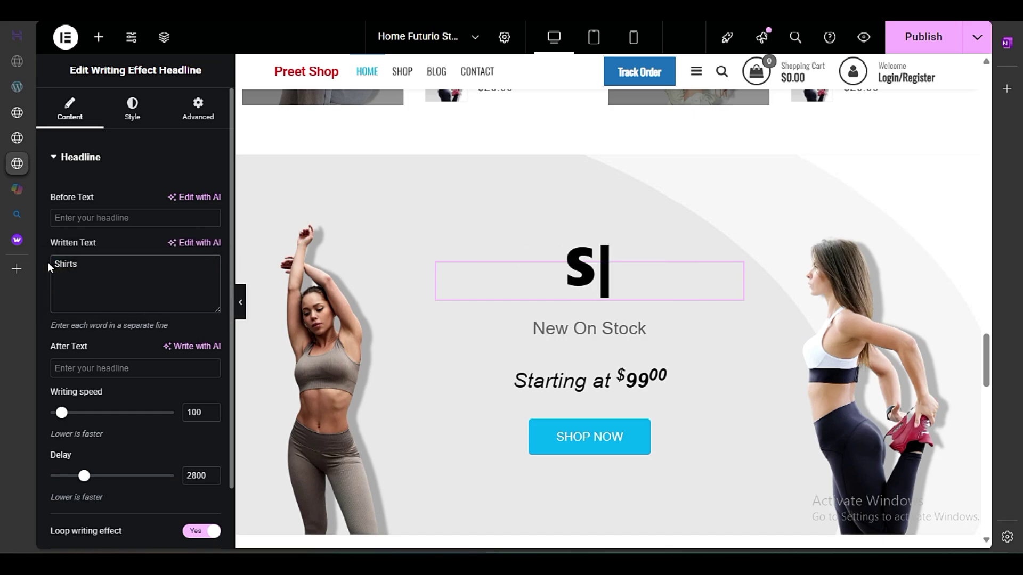
key("Return")
type("Tshirts")
key("Return")
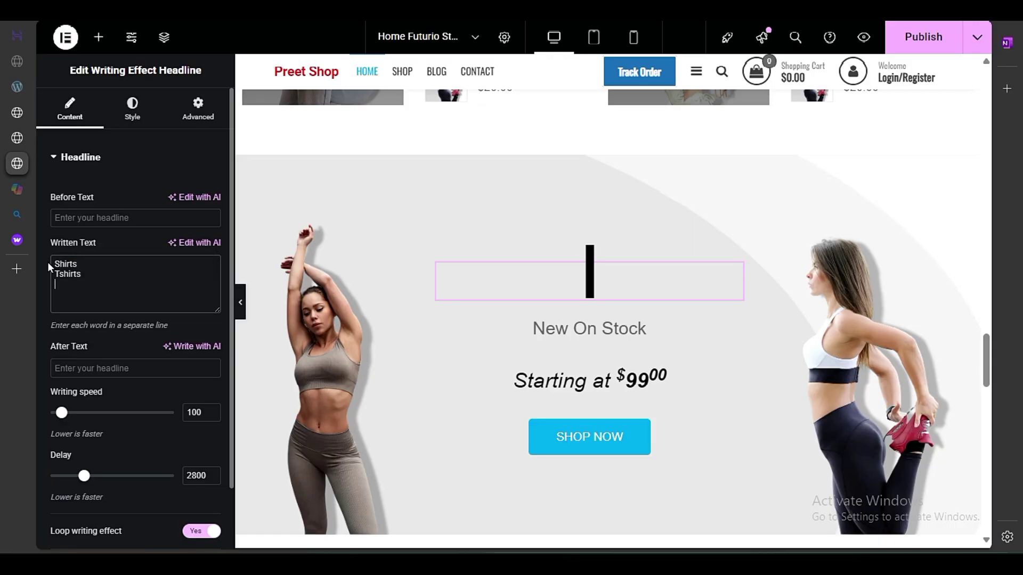
type("pants")
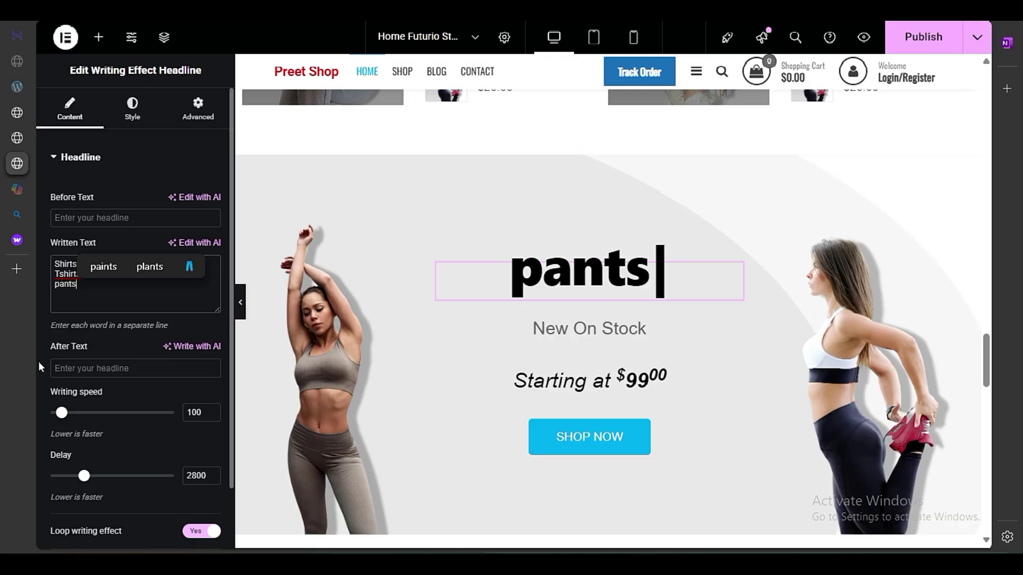
left_click_drag(57, 284, 51, 286)
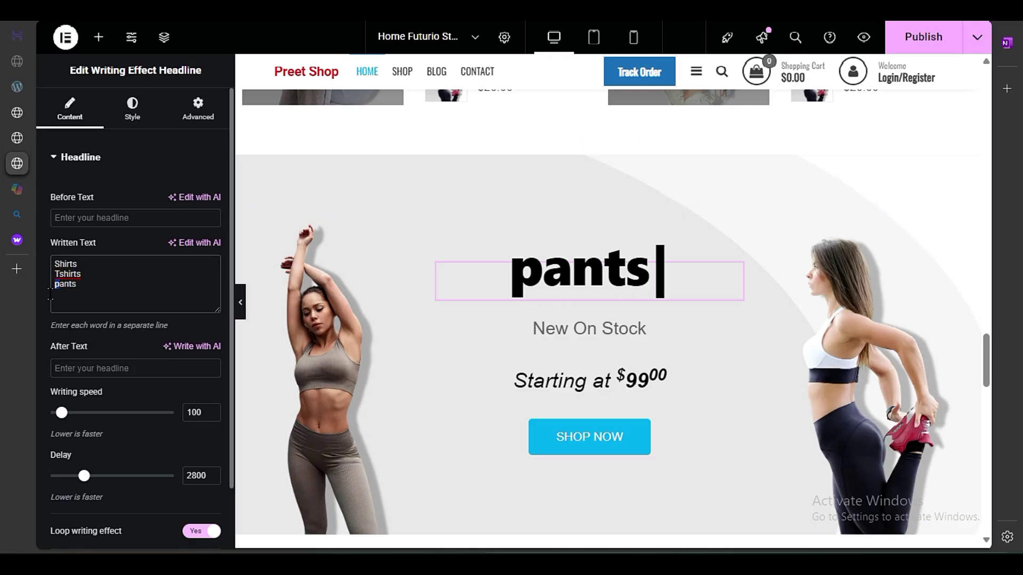
type("P")
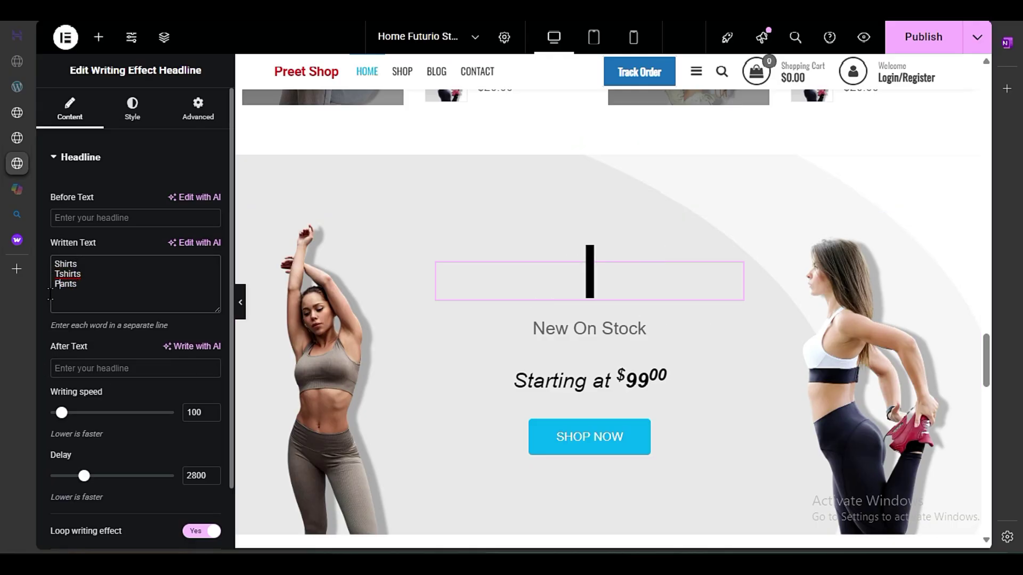
Step: Set the animated headline's after text to "for Men/Women"
left_click(104, 371)
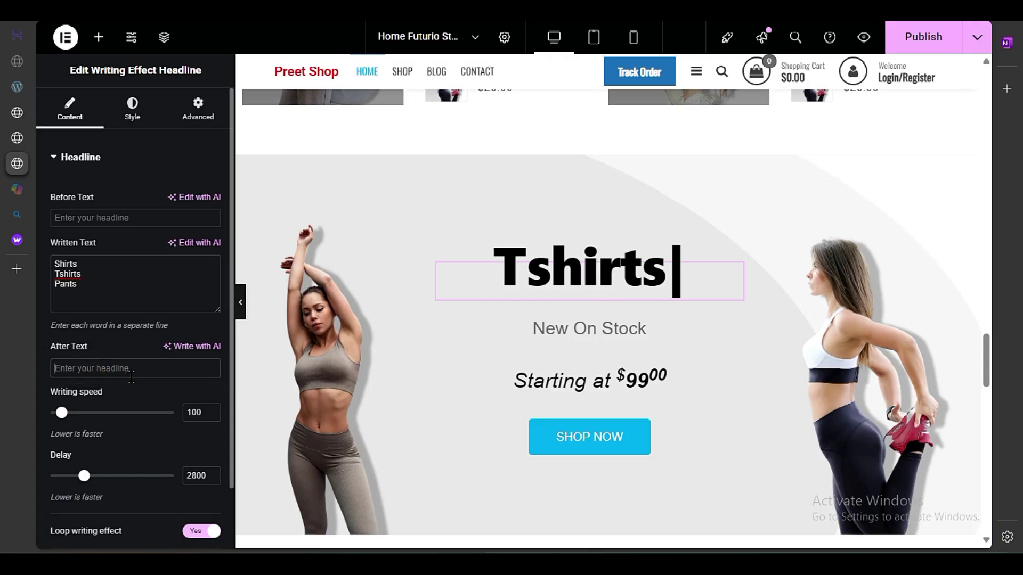
type("Products")
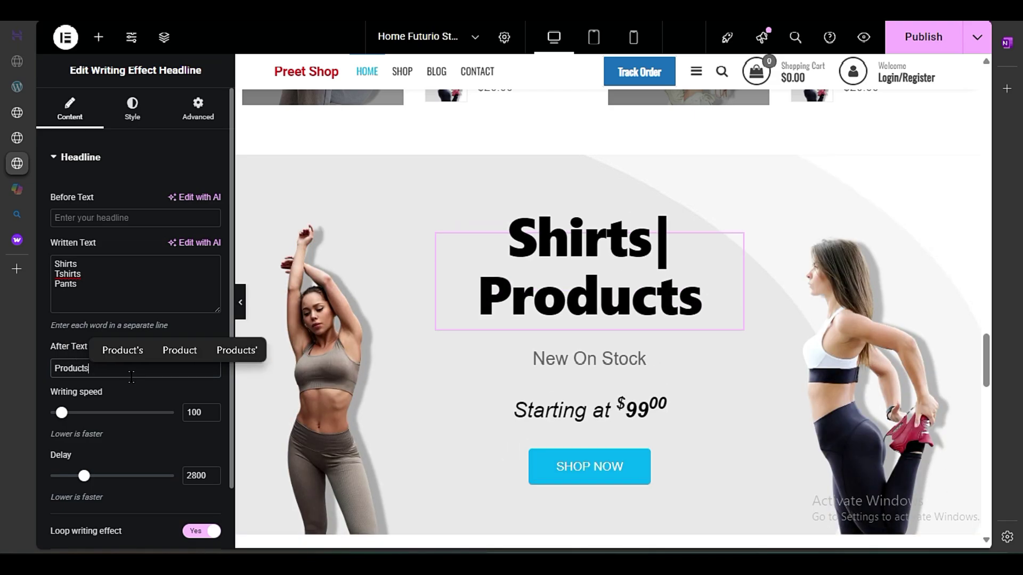
double_click(57, 367)
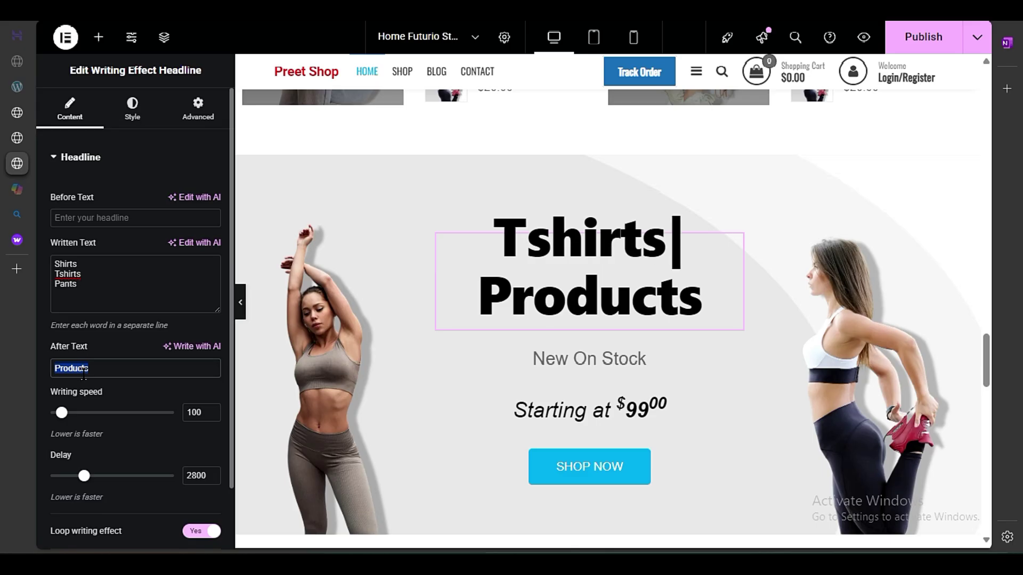
type("o")
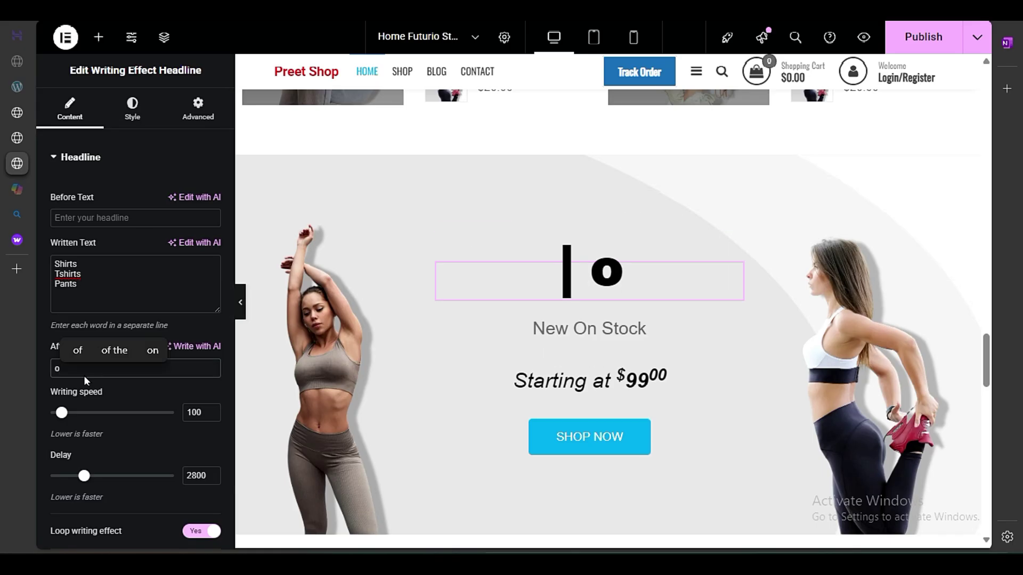
key("BackSpace")
type("for ")
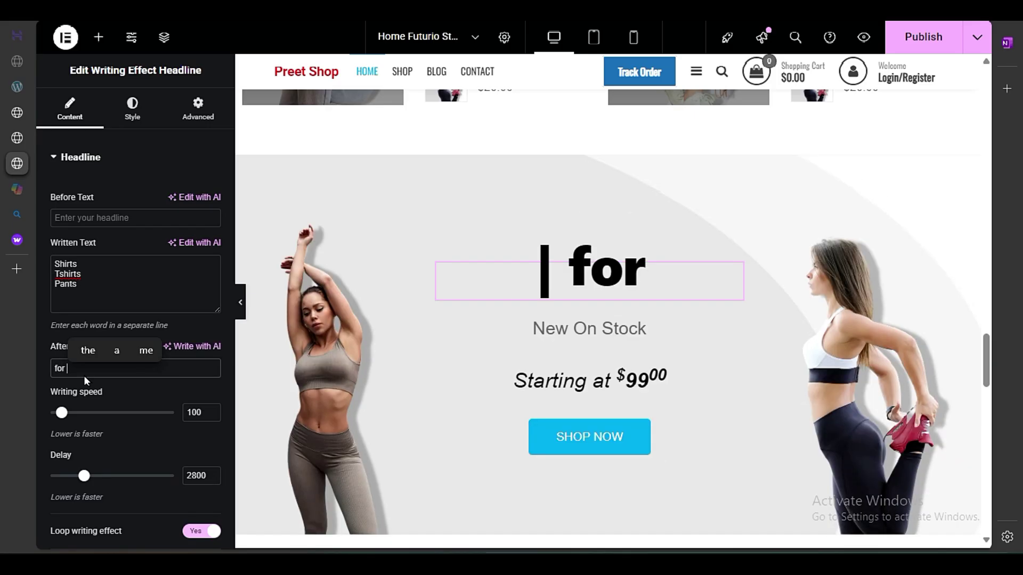
type("Men/W")
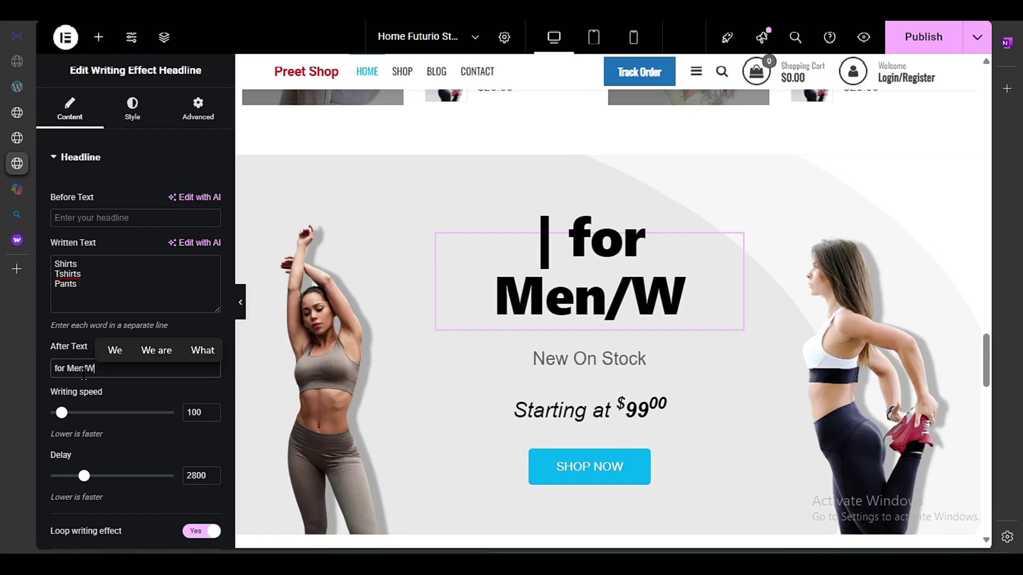
type("omen")
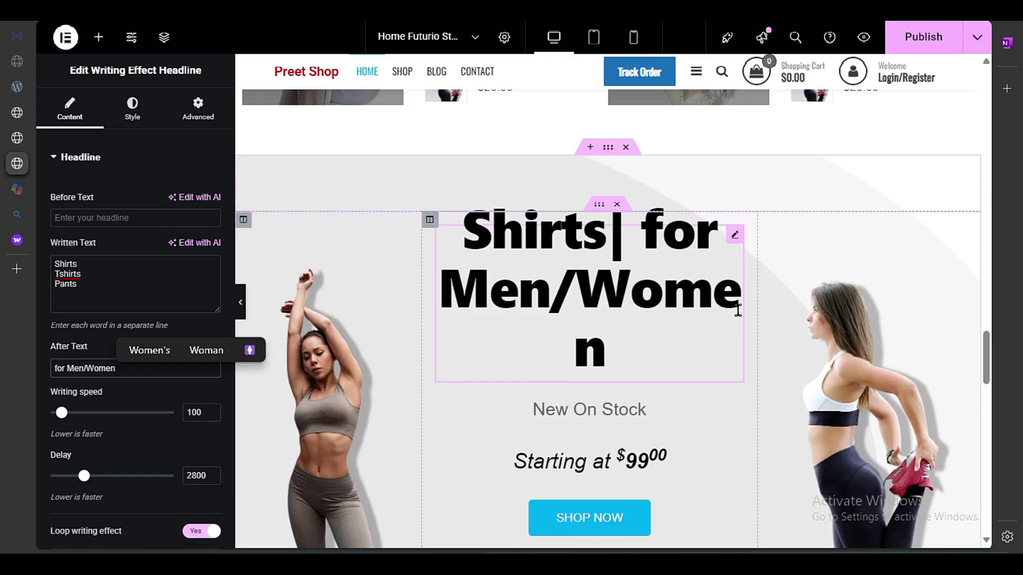
Step: Preview the banner without the editing panel, and open the settings of the image of the woman with raised arms
key("ctrl+p")
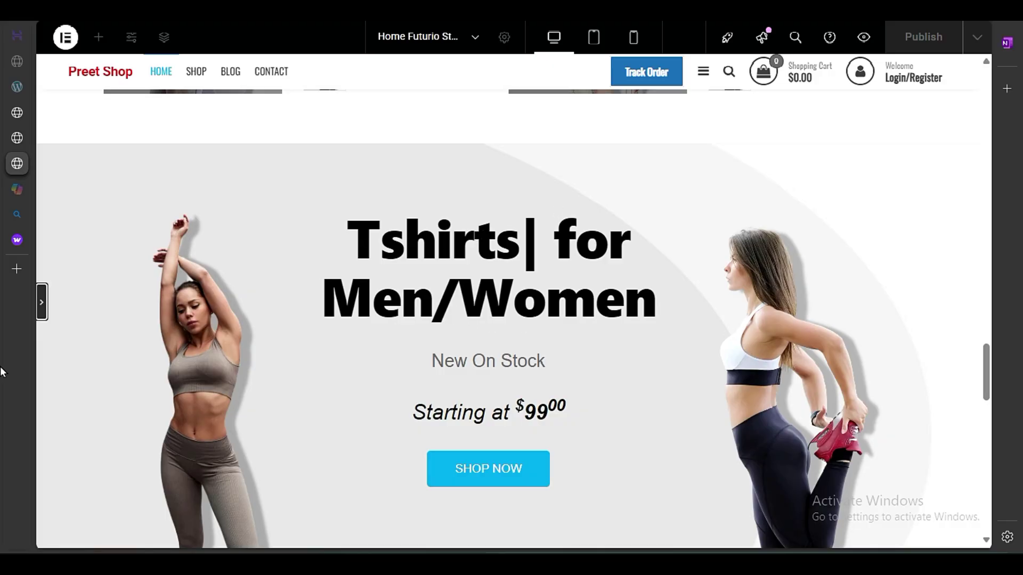
left_click(42, 302)
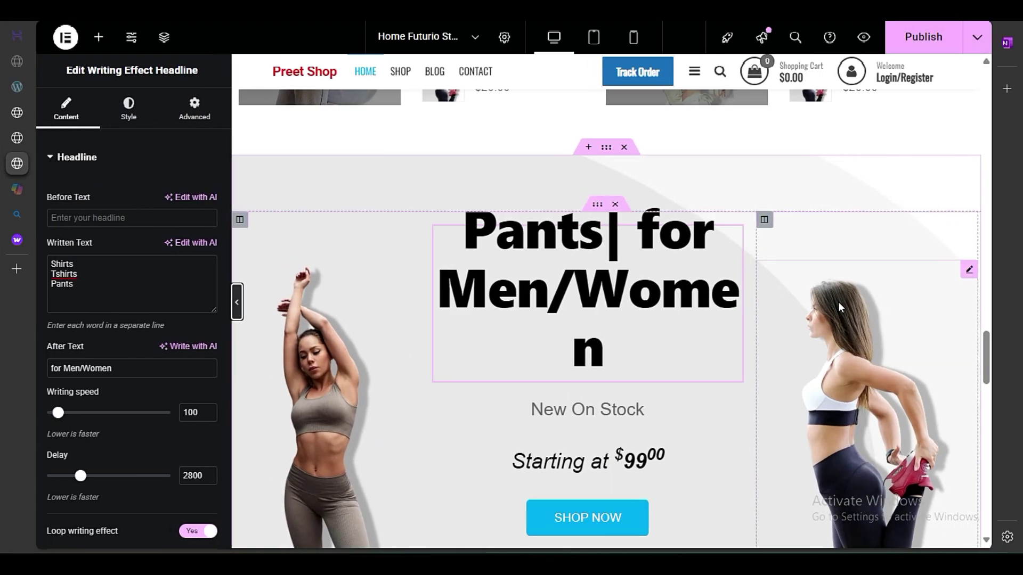
left_click(384, 358)
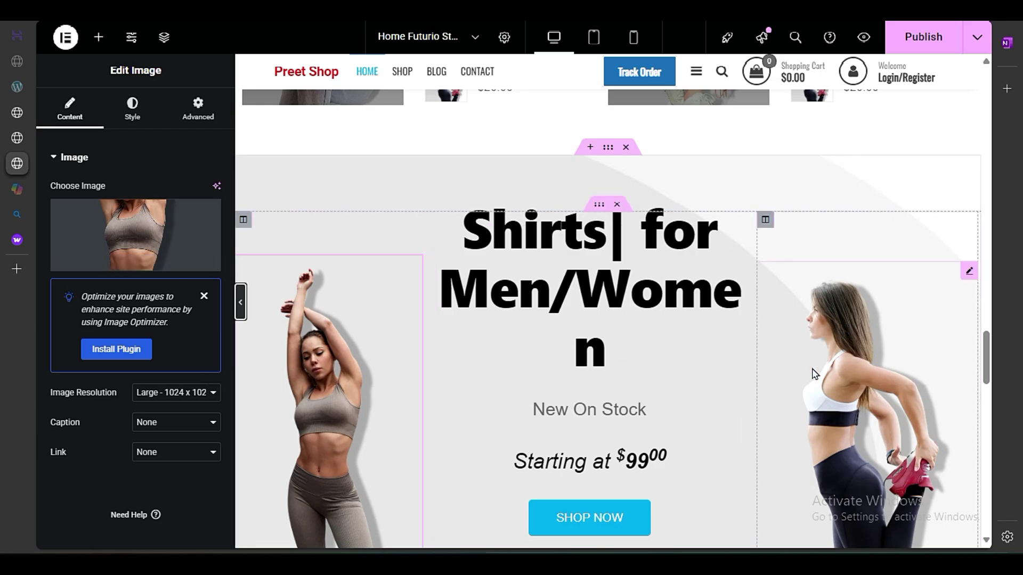
Step: Open the settings of the banner's SHOP NOW button and check its text and link
scroll(765, 381, "down", 6)
scroll(764, 381, "up", 3)
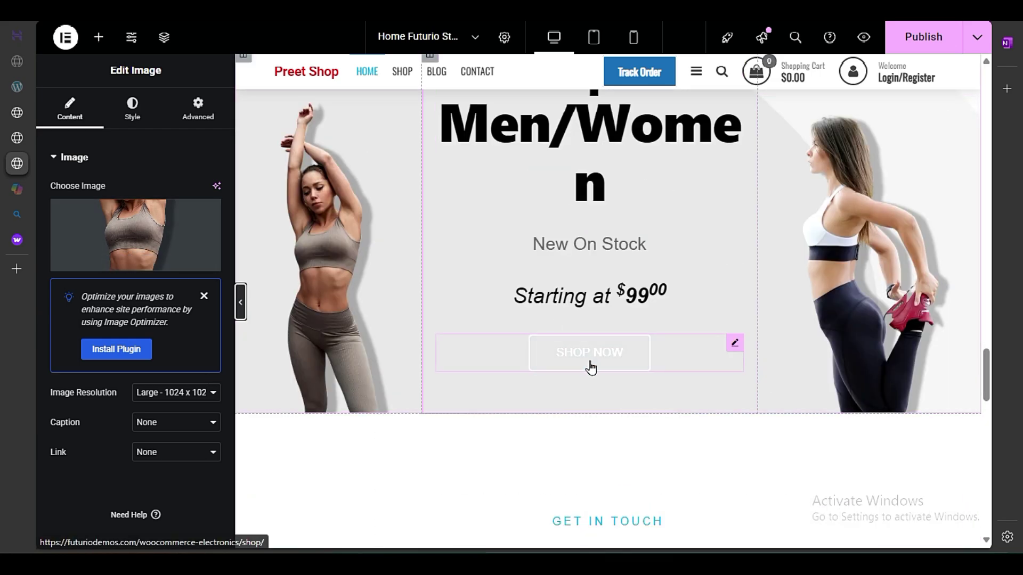
left_click(735, 343)
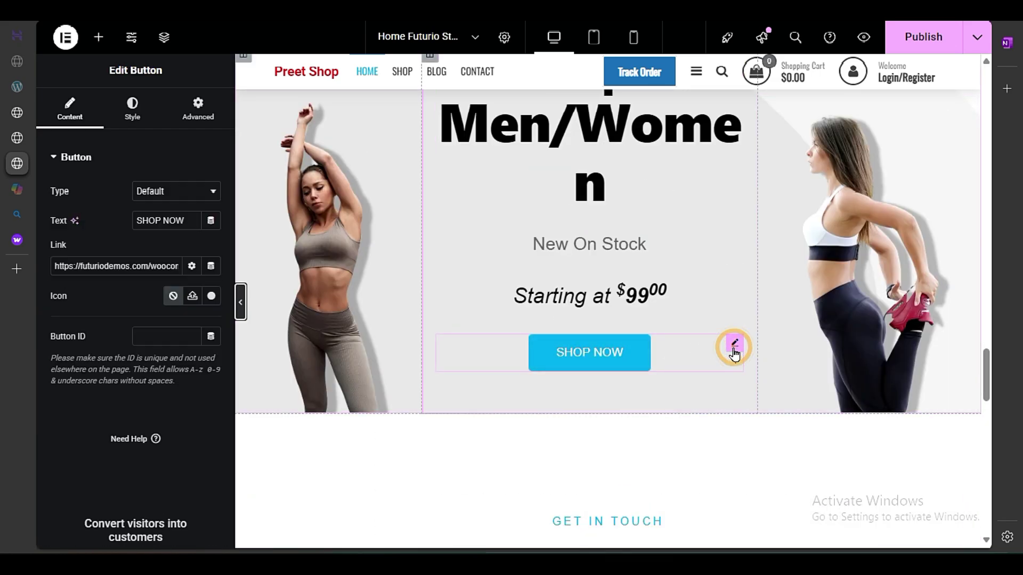
left_click(183, 221)
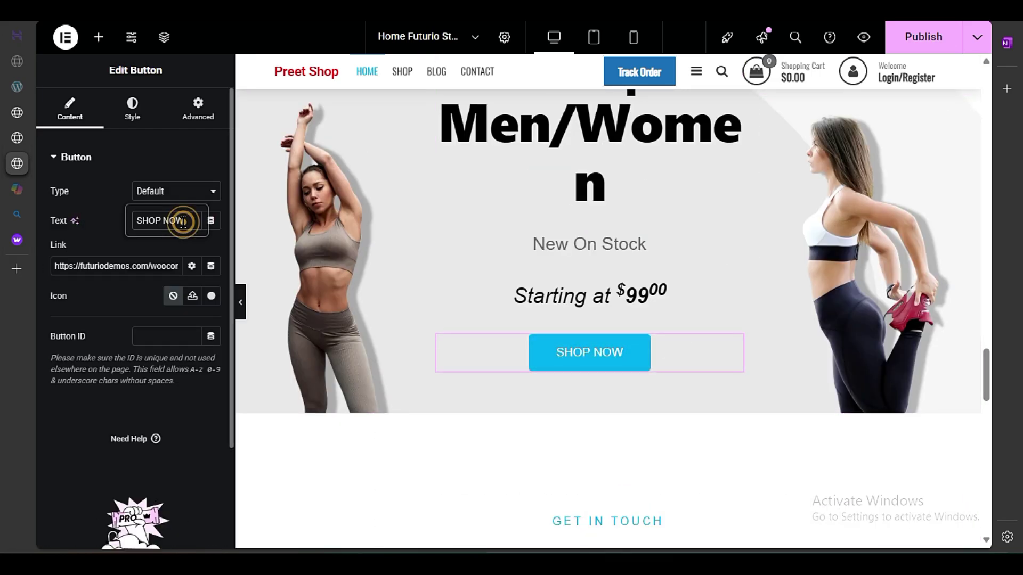
left_click(104, 267)
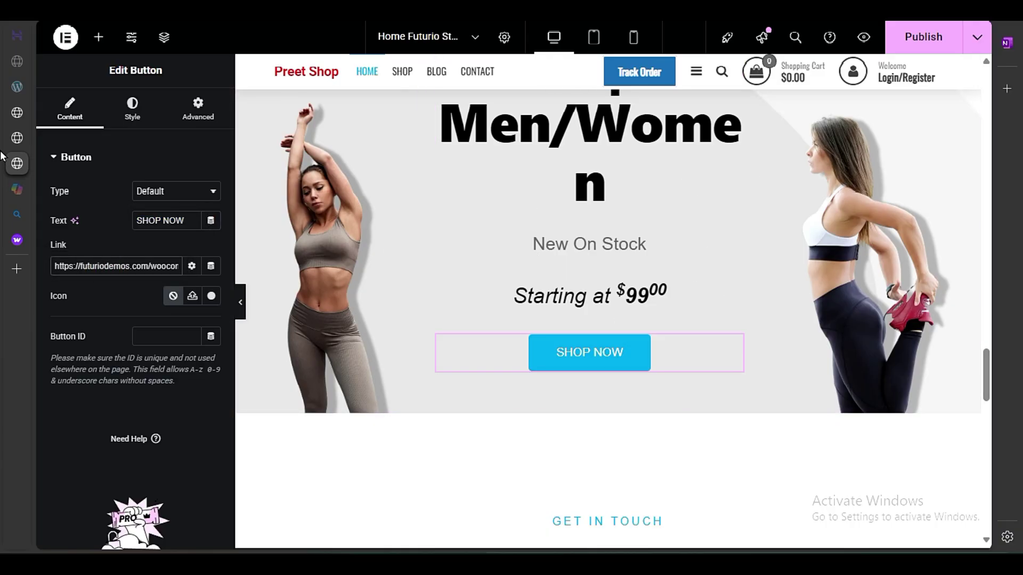
scroll(425, 347, "up", 3)
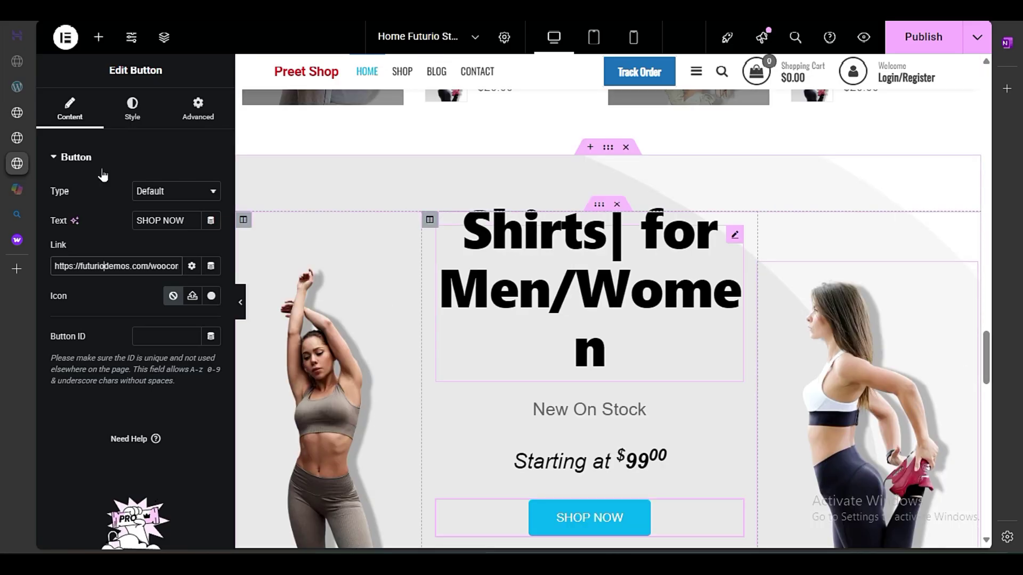
Step: Switch to the WordPress dashboard, open the products list, and copy the link to view the Ladies suit product
mouse_move(22, 95)
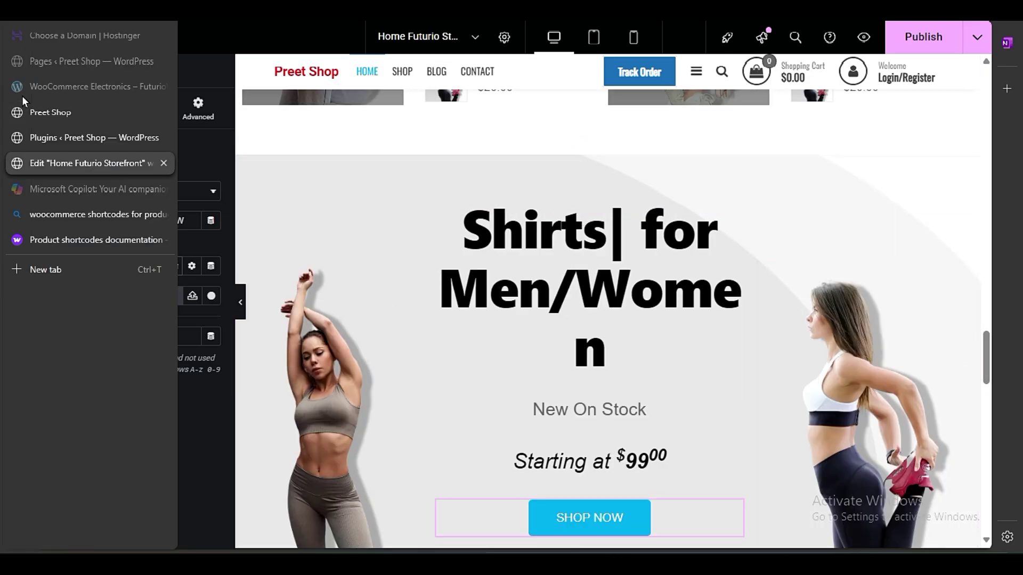
left_click(27, 64)
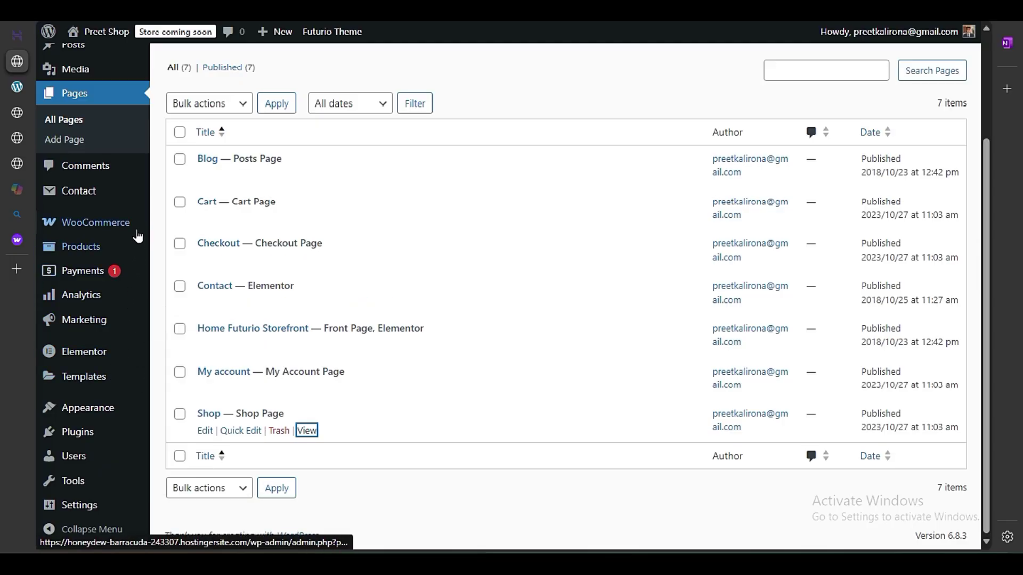
left_click(166, 250)
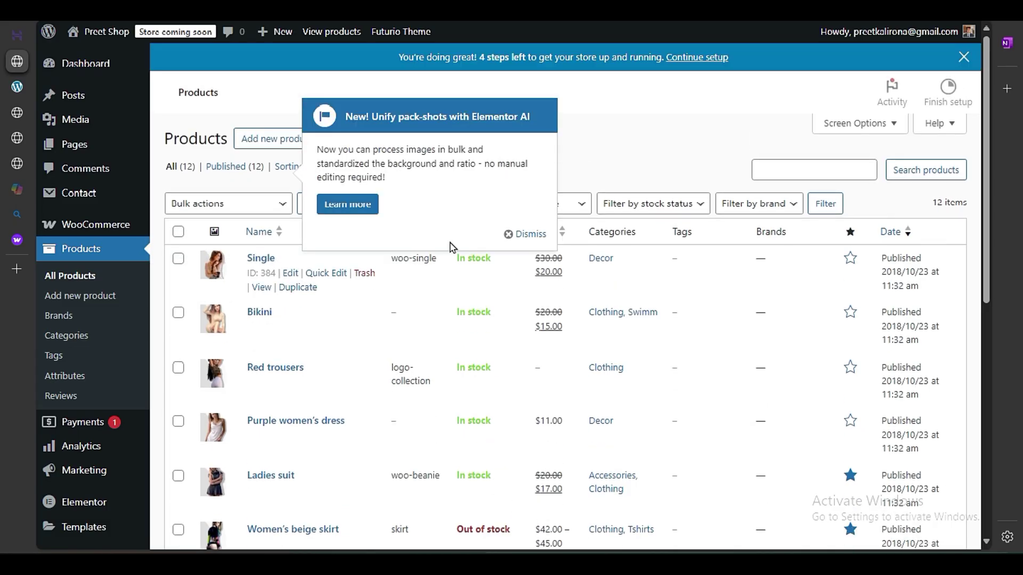
left_click(525, 232)
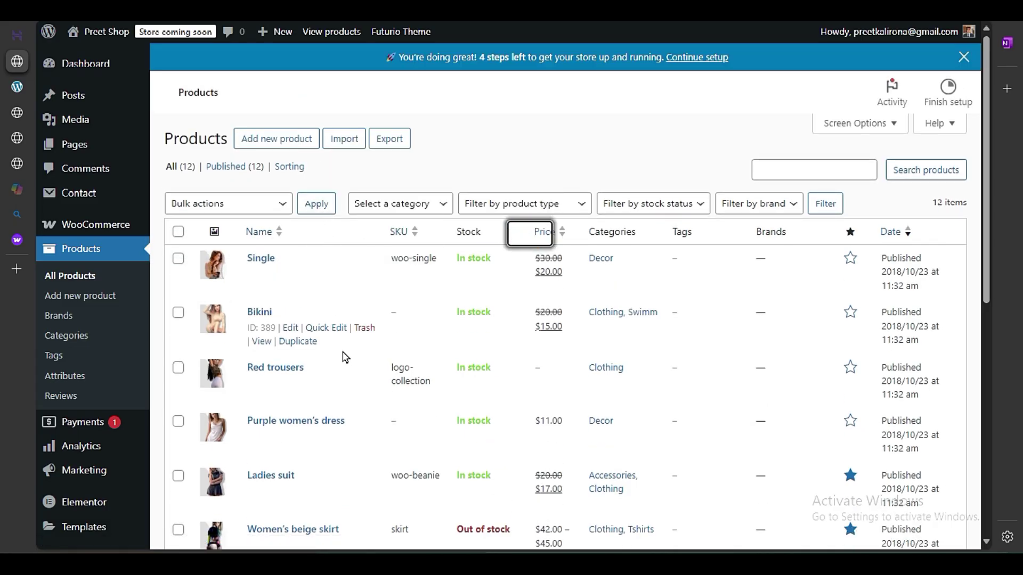
scroll(357, 386, "down", 3)
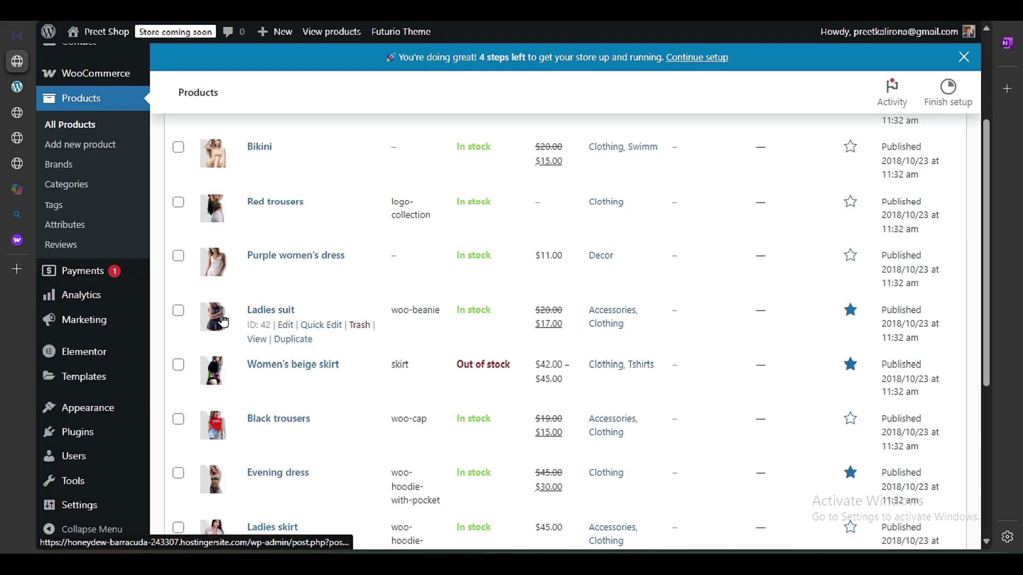
right_click(257, 339)
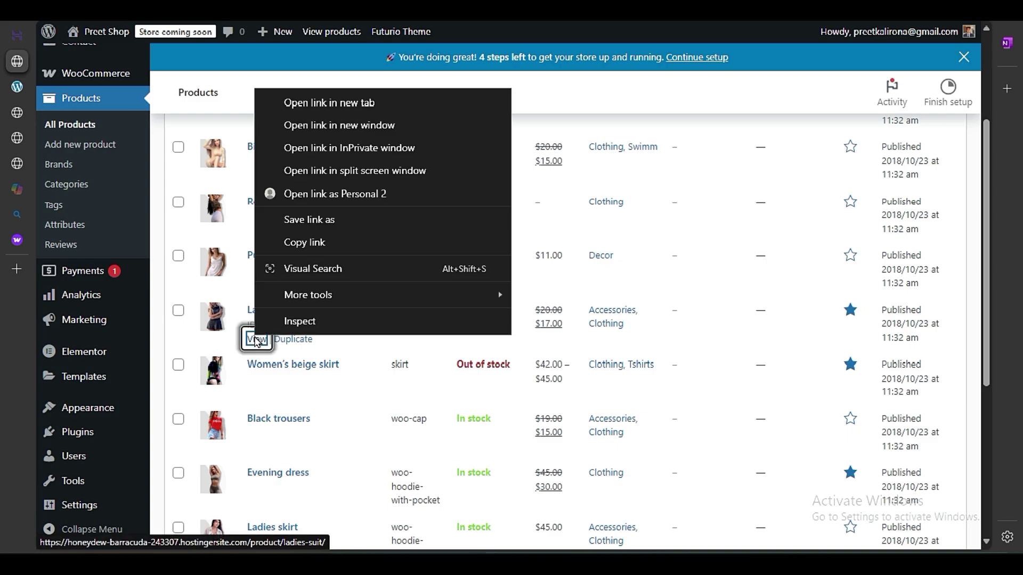
left_click(288, 243)
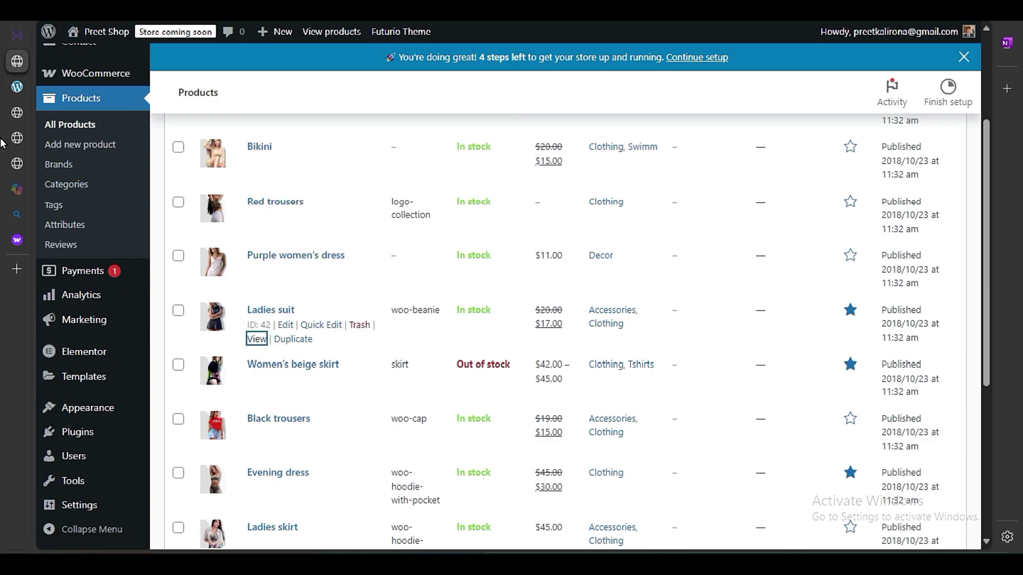
Step: Back in the Elementor editor, replace the SHOP NOW button's link with the copied Ladies suit product URL and publish the page
left_click(23, 164)
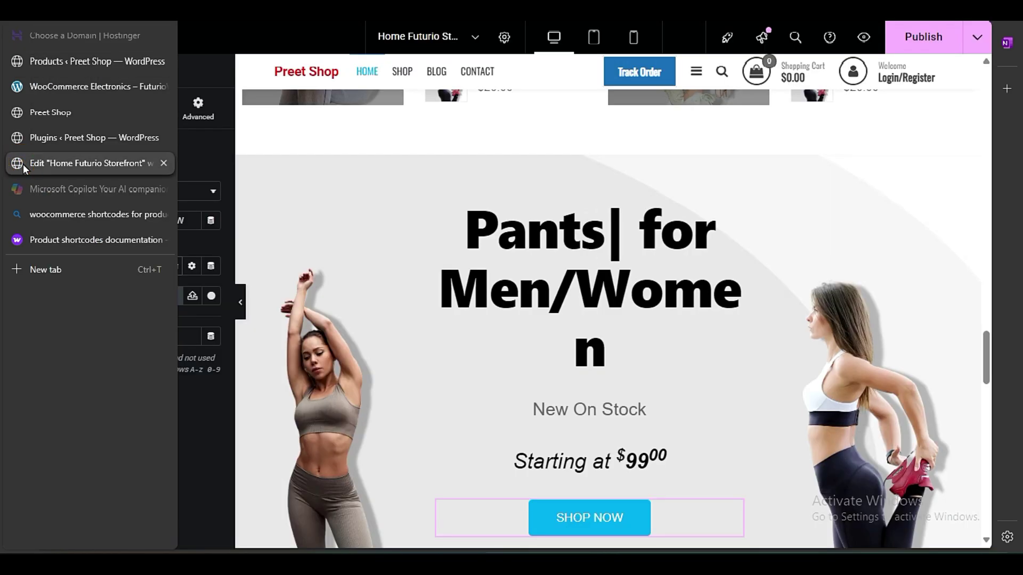
scroll(481, 296, "down", 3)
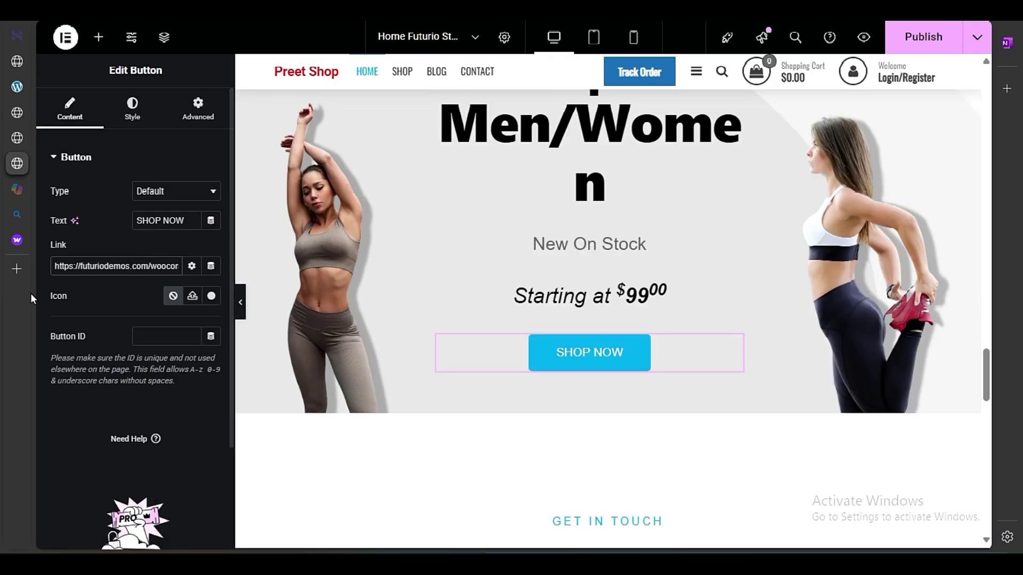
triple_click(106, 264)
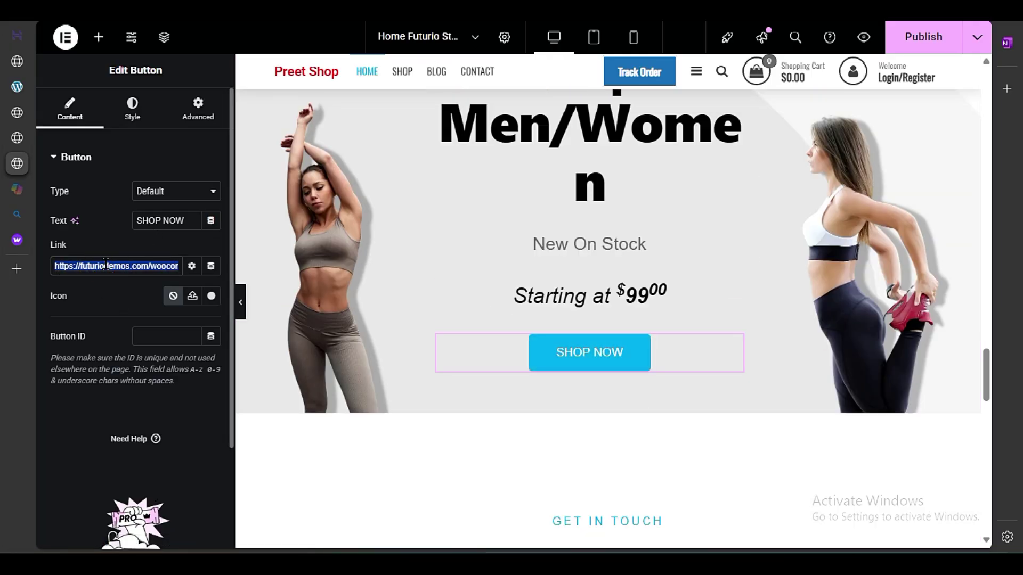
key("BackSpace")
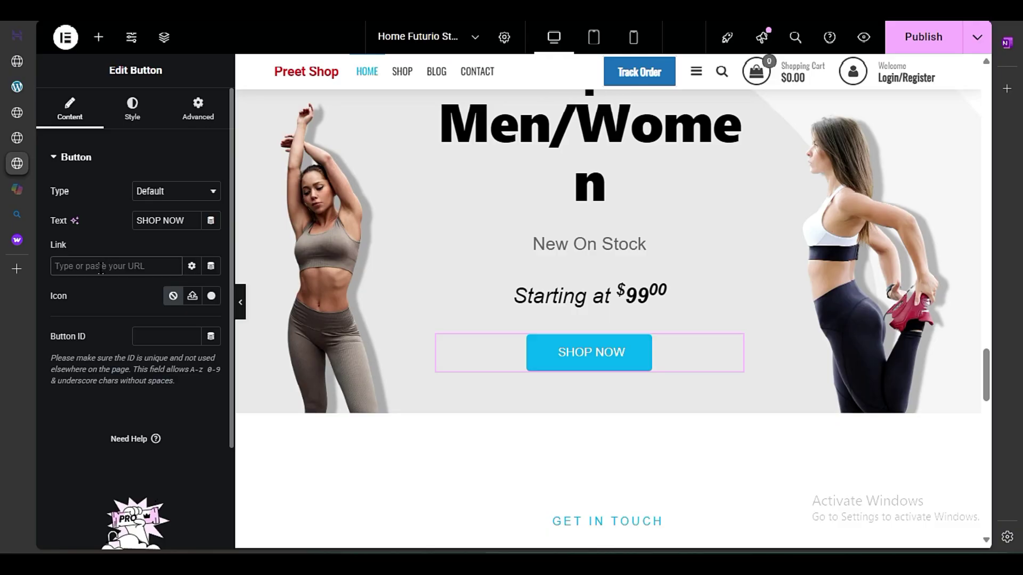
left_click(101, 299)
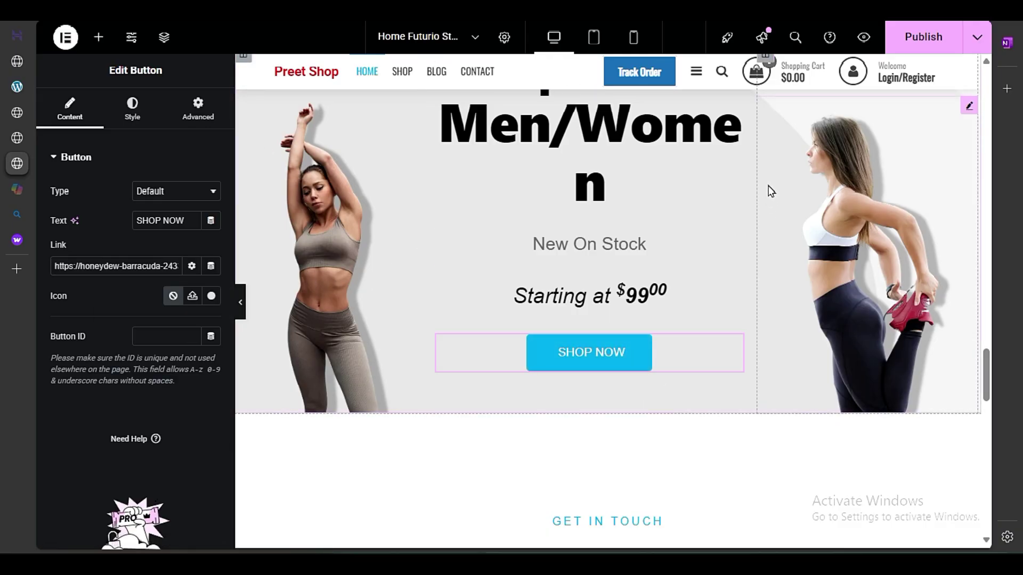
left_click(923, 37)
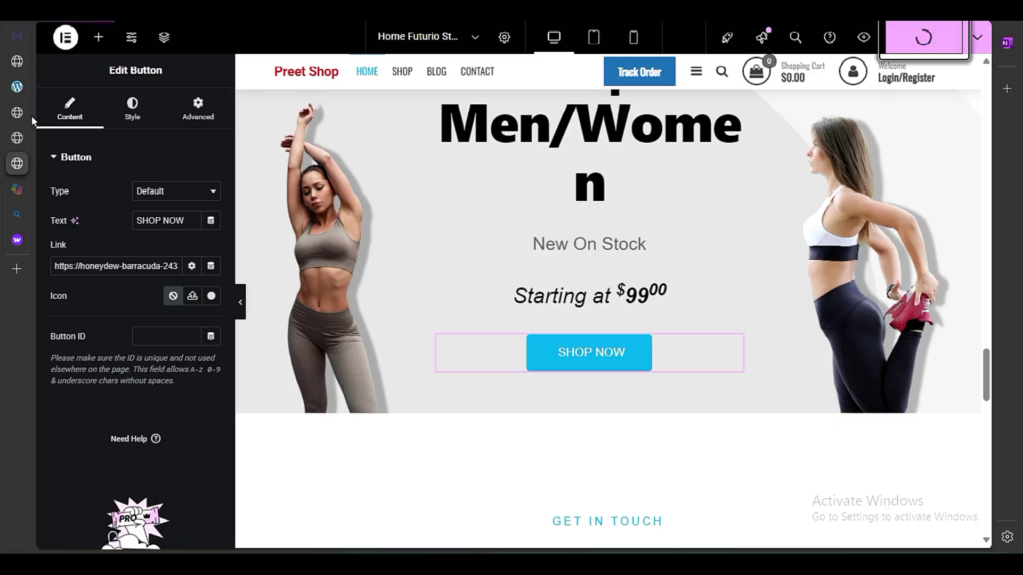
mouse_move(12, 113)
left_click(31, 88)
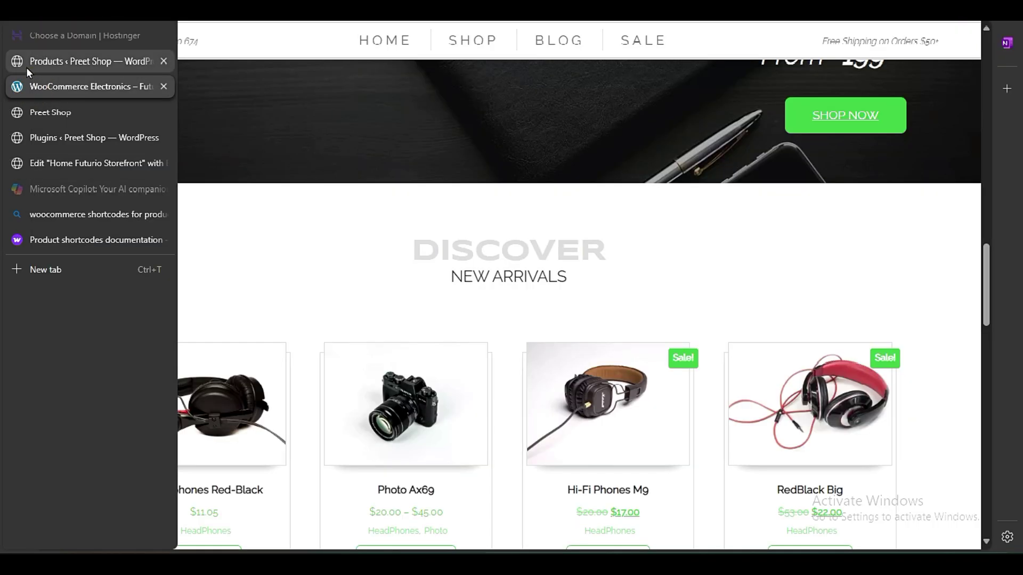
left_click(27, 66)
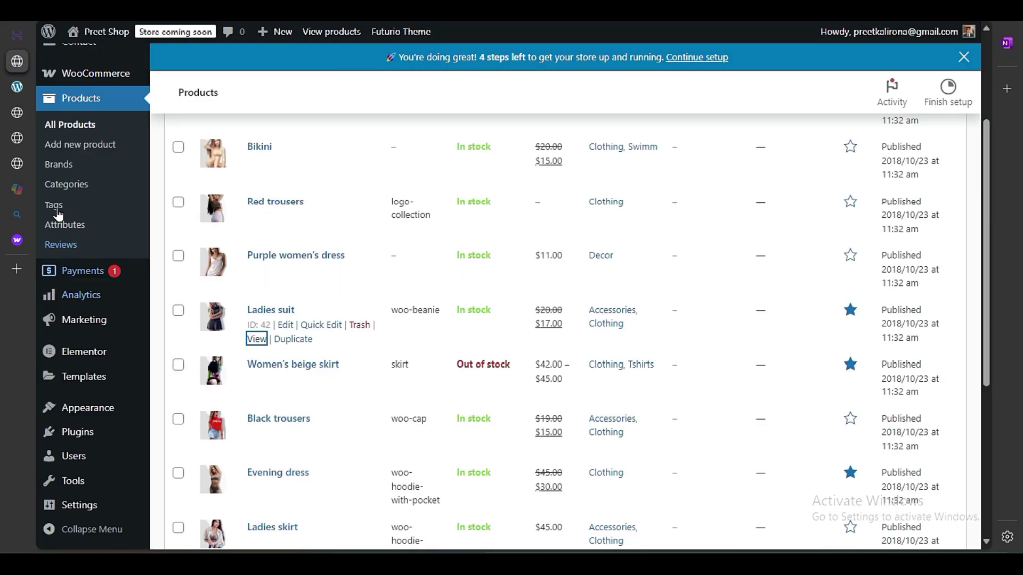
left_click(15, 167)
Step: Open the Contact Us heading's text for editing and select its wording
scroll(498, 383, "down", 5)
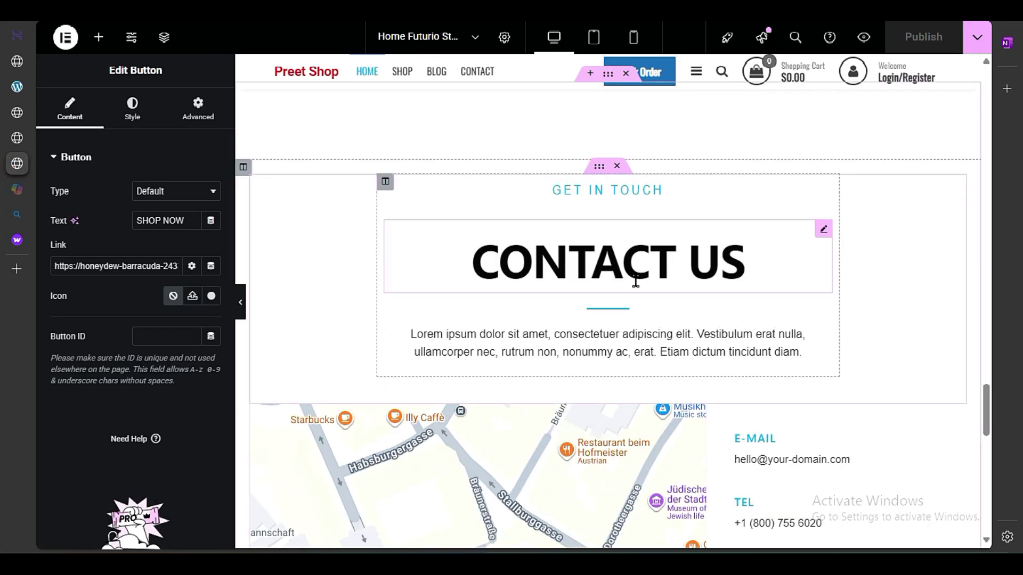
left_click(612, 259)
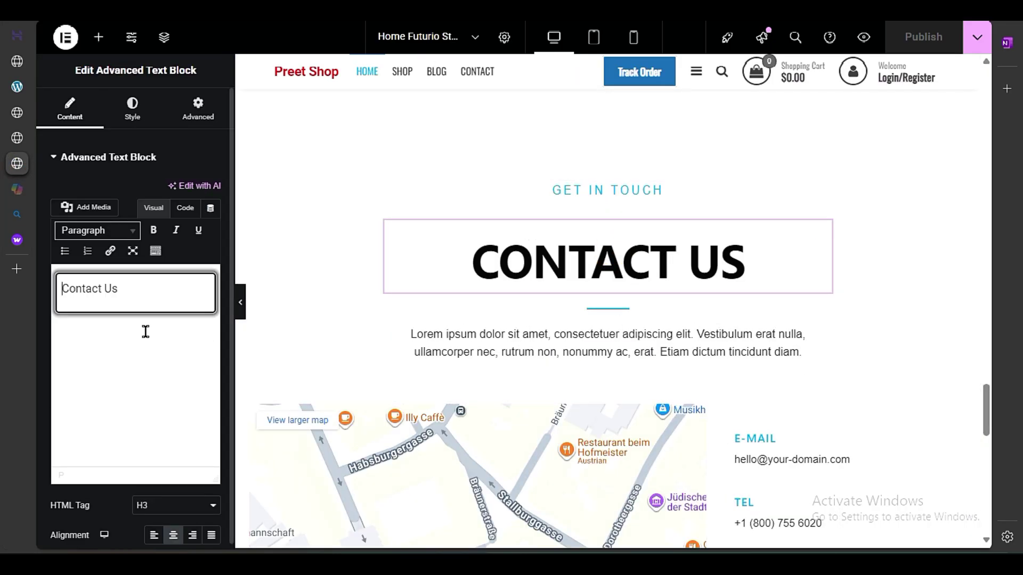
left_click_drag(121, 288, 62, 284)
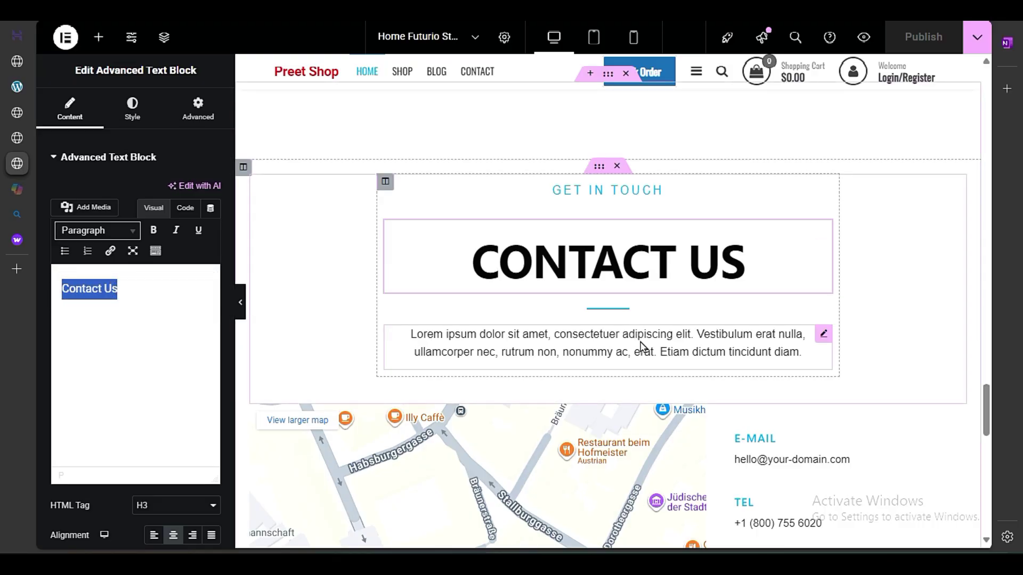
Step: Set the contact section's Google Maps location to manila and its zoom to 17
scroll(643, 346, "down", 3)
left_click(593, 307)
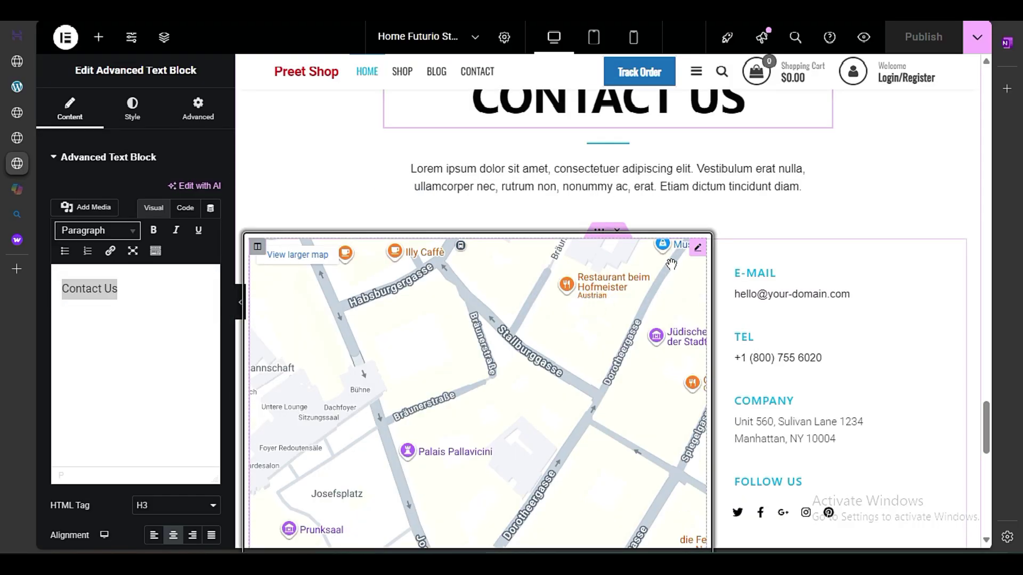
left_click(698, 248)
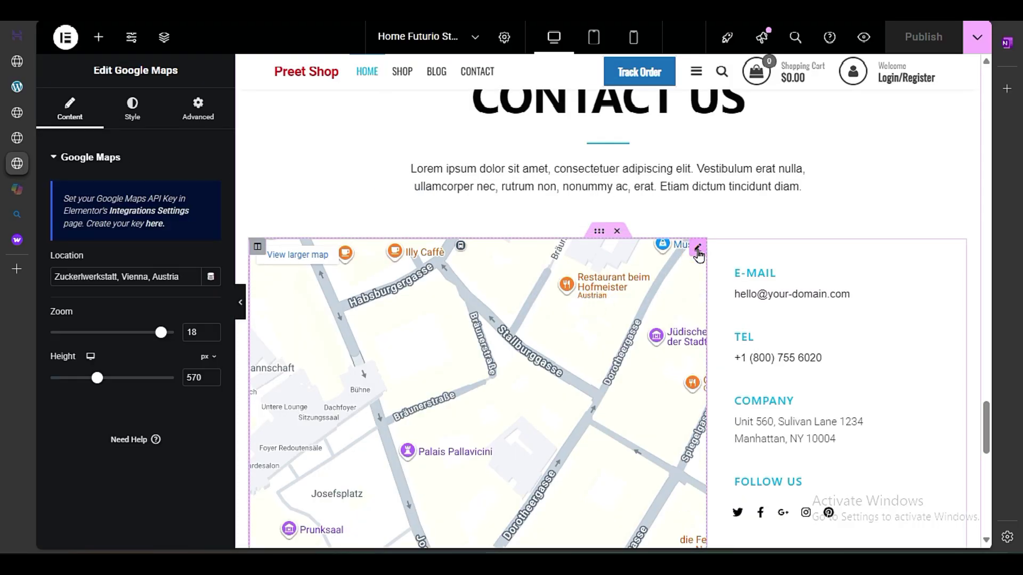
left_click_drag(193, 277, 33, 282)
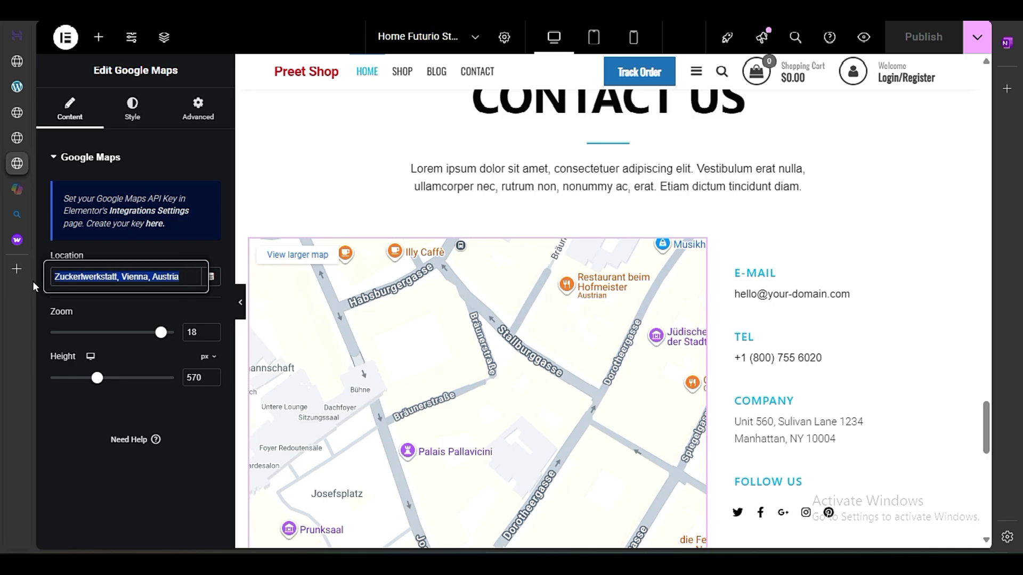
type("manial")
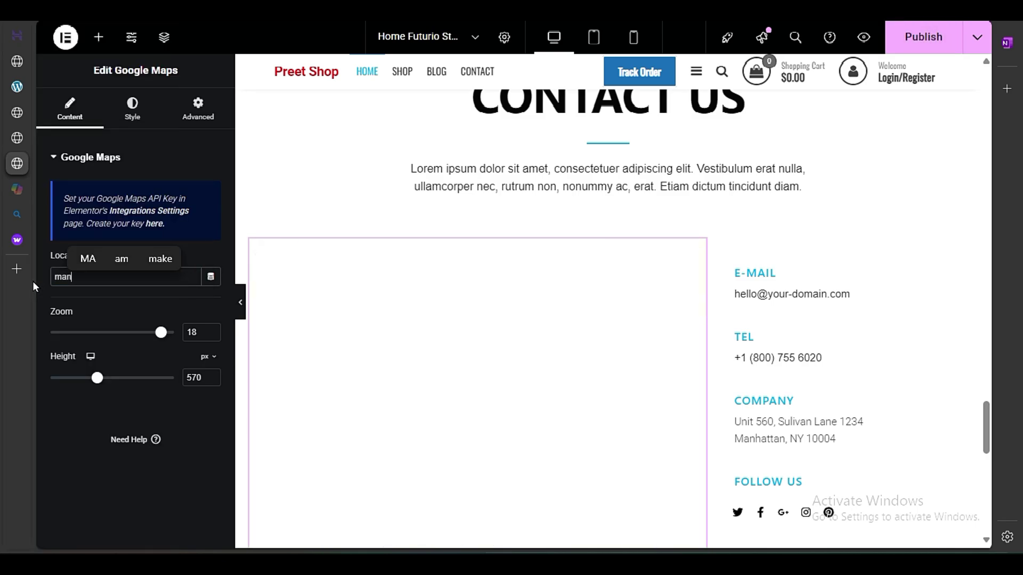
key("BackSpace")
key("BackSpace")
type("la")
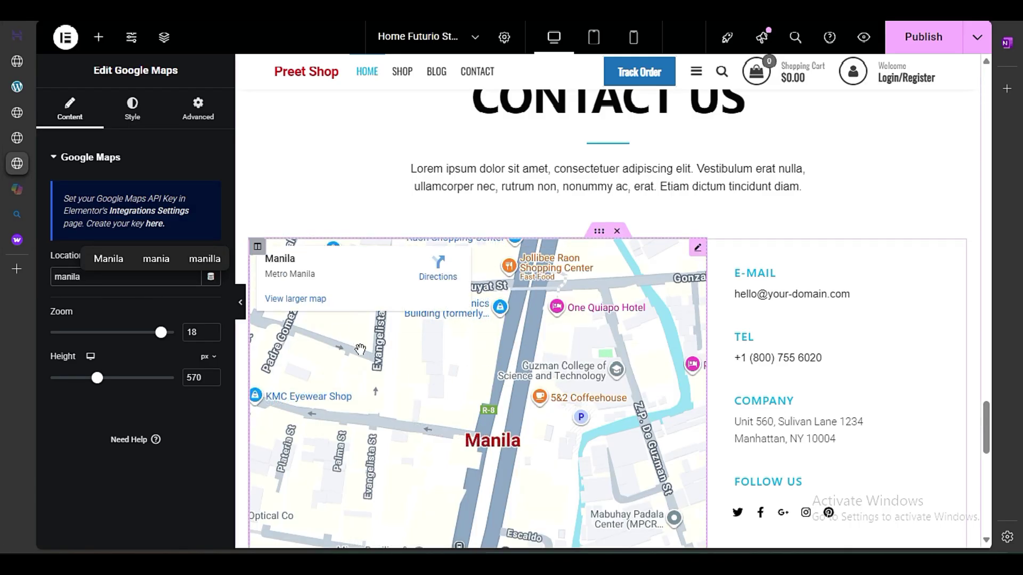
left_click_drag(161, 332, 156, 334)
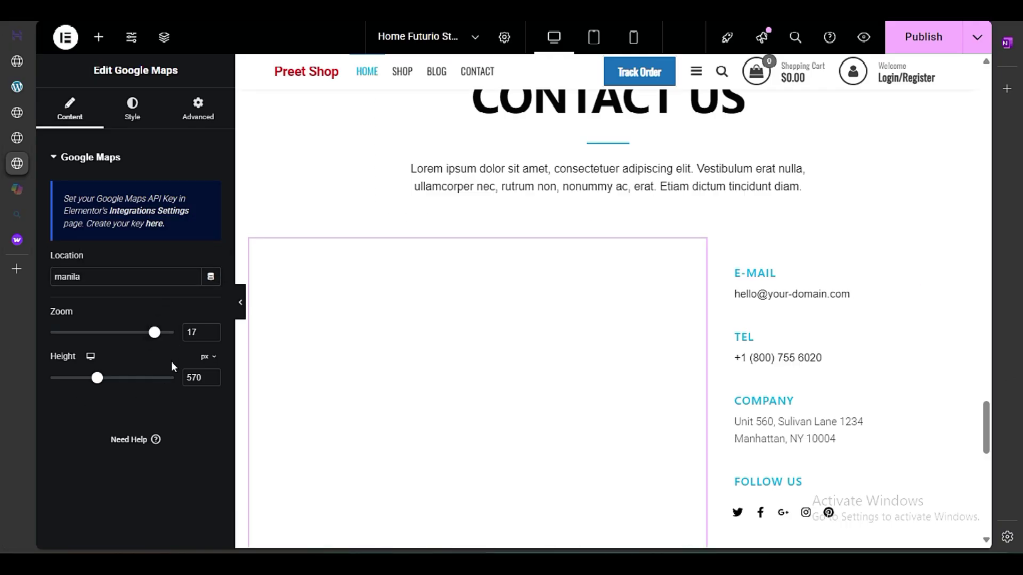
Step: Examine the editable text of the contact section's e-mail, telephone and company address, and the View Map button's link
left_click(813, 288)
scroll(814, 290, "down", 3)
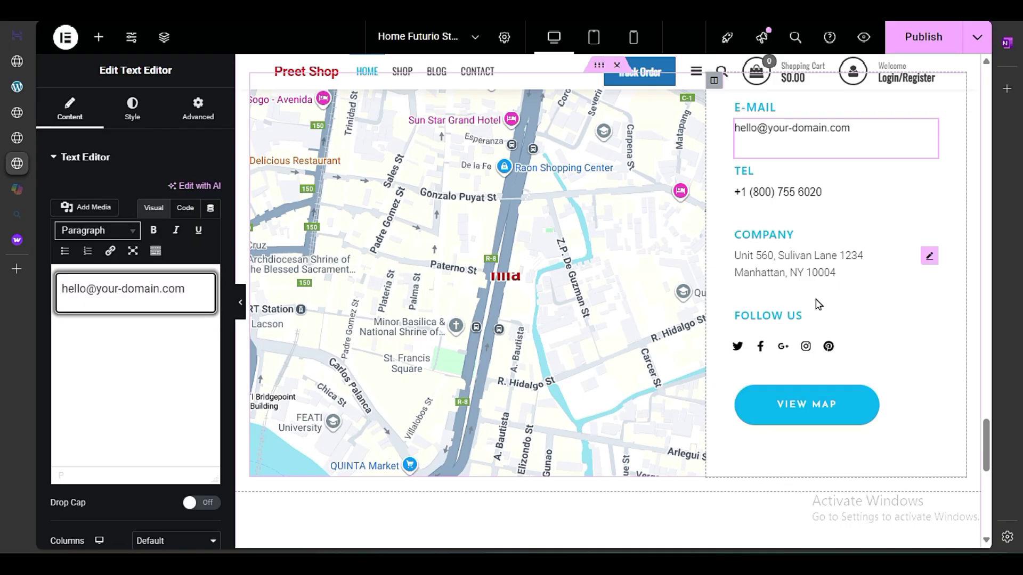
left_click(792, 190)
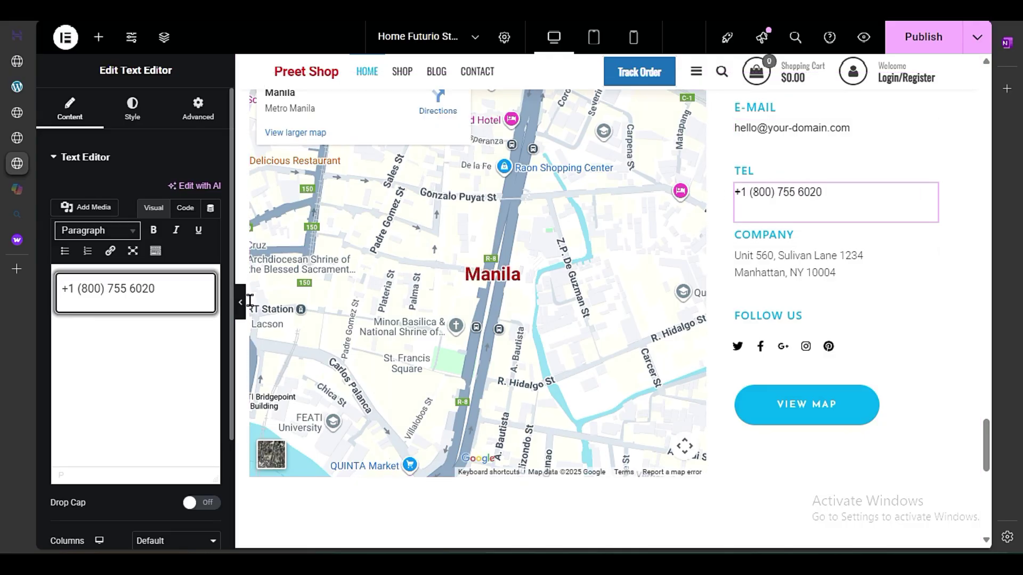
left_click(759, 281)
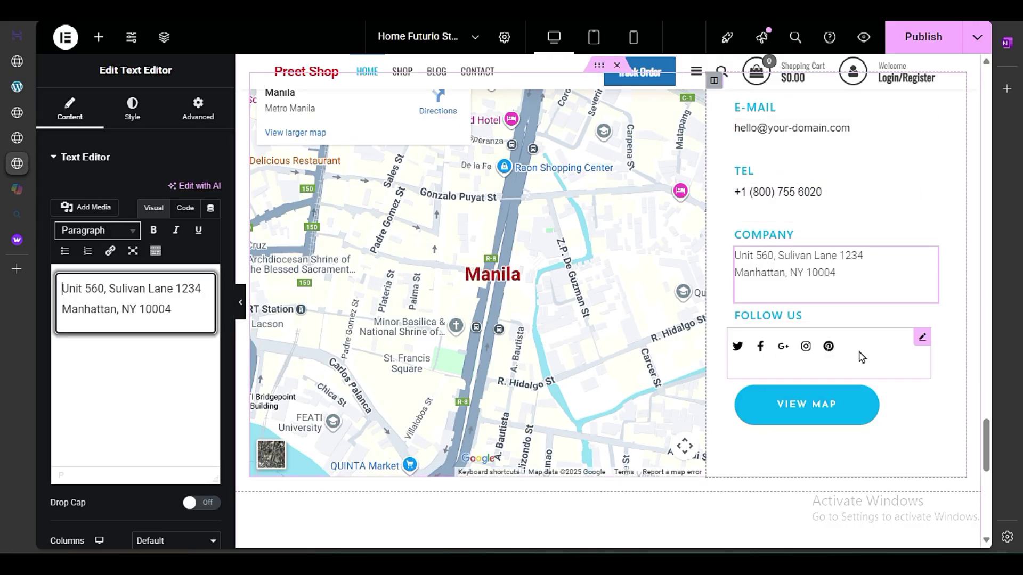
left_click(927, 397)
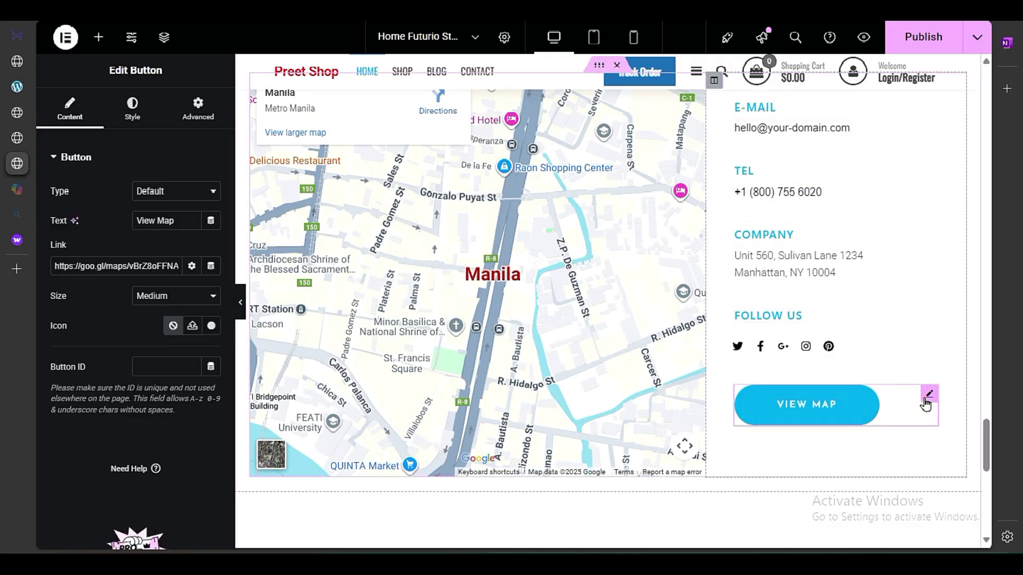
left_click(54, 265)
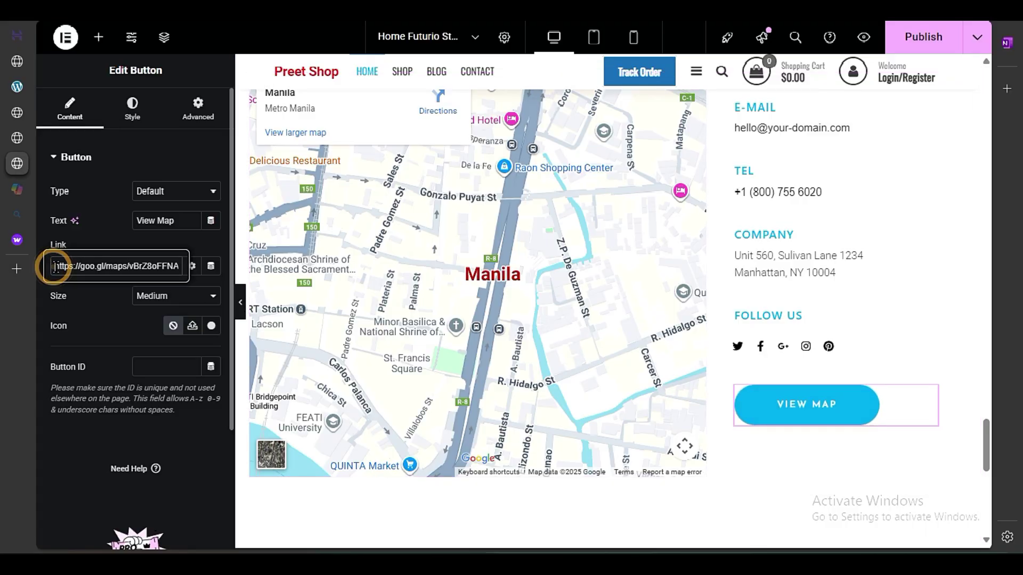
left_click(119, 319)
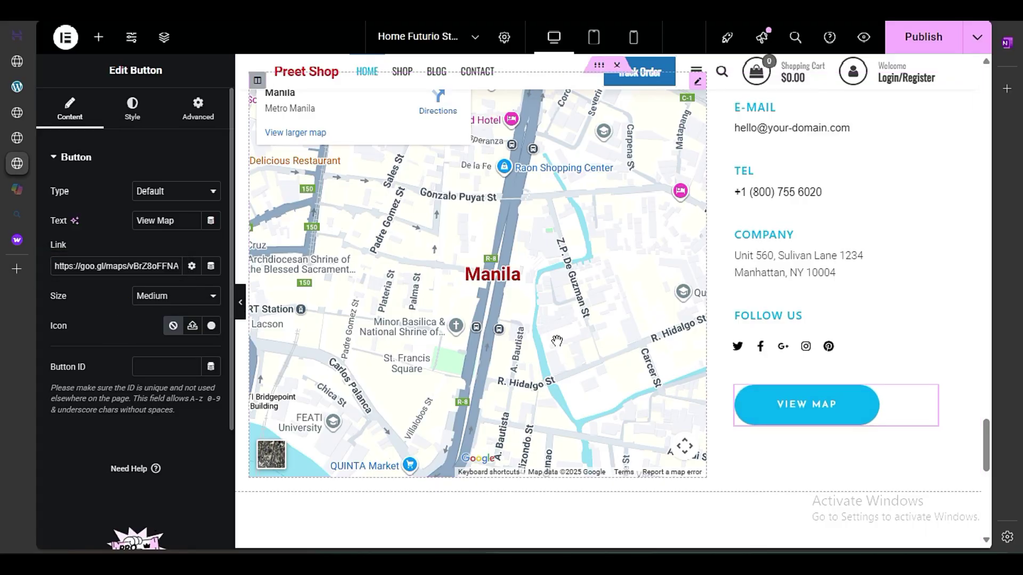
Step: Publish the home page with the updated contact section
scroll(694, 407, "down", 5)
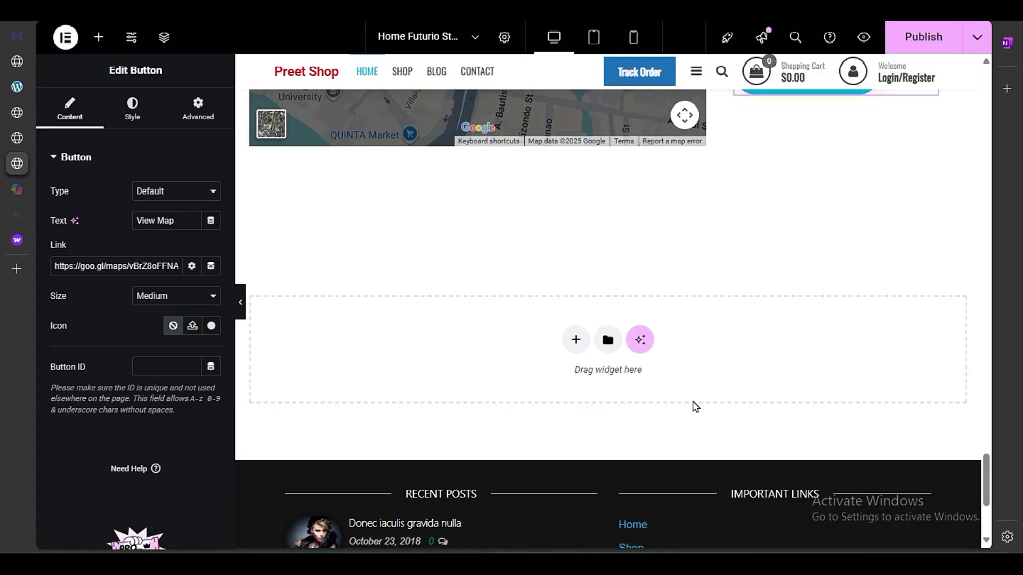
scroll(694, 406, "up", 5)
left_click(923, 36)
scroll(600, 242, "up", 15)
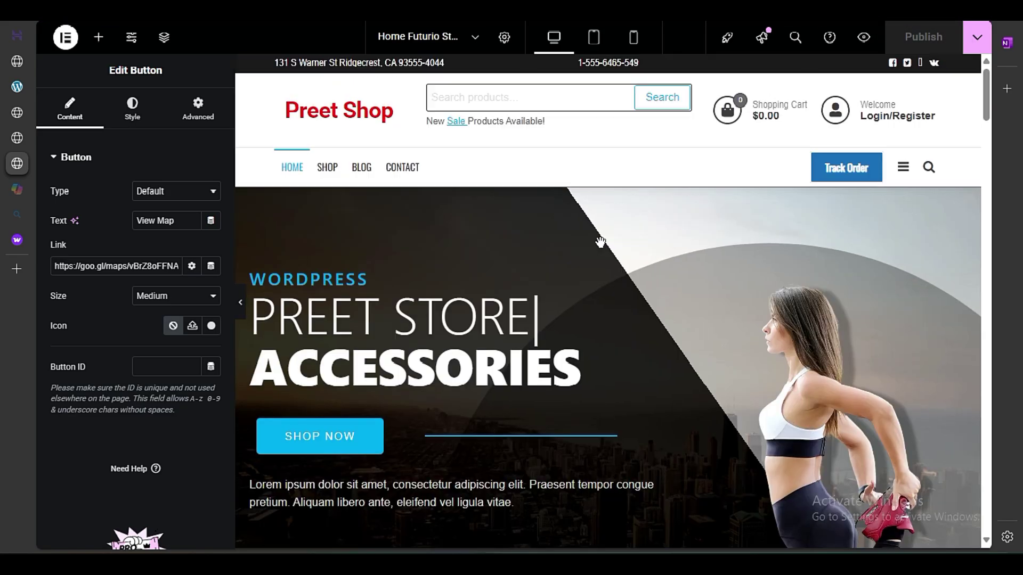
Step: Preview the published home page and review its sections from the header to the Shirts Tshirts Pants banner
left_click(864, 37)
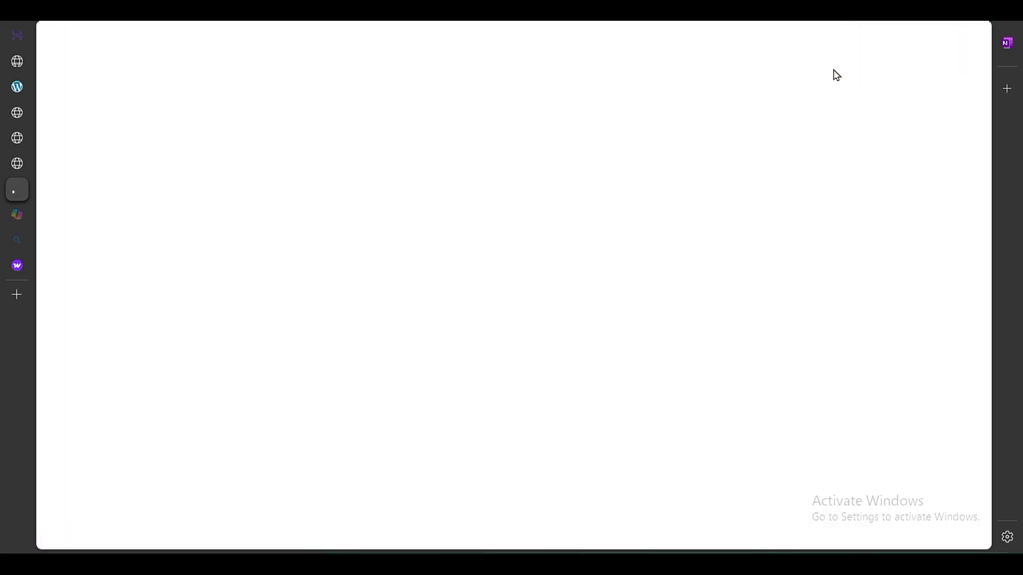
scroll(296, 239, "down", 8)
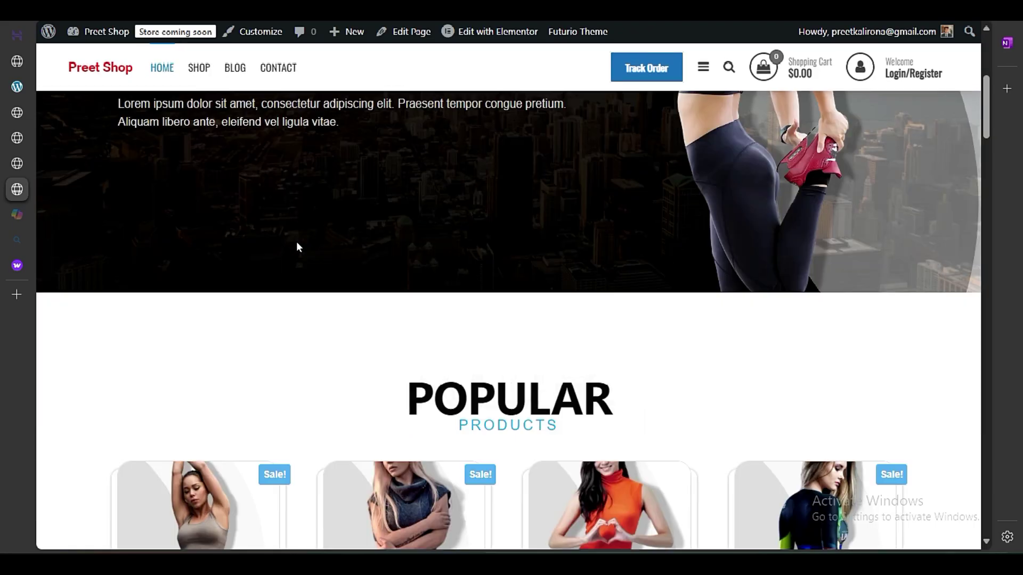
scroll(360, 277, "down", 10)
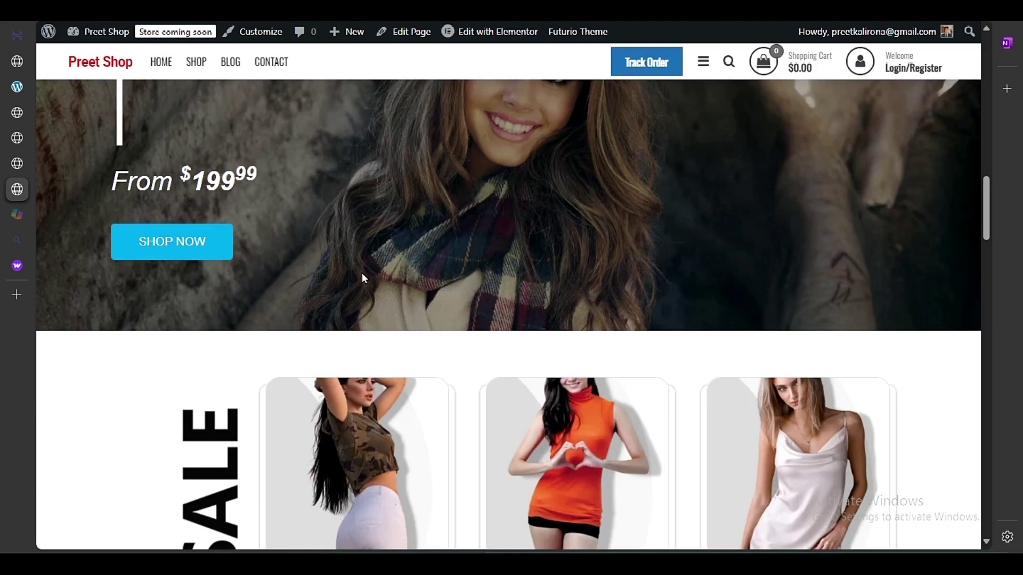
scroll(472, 352, "down", 9)
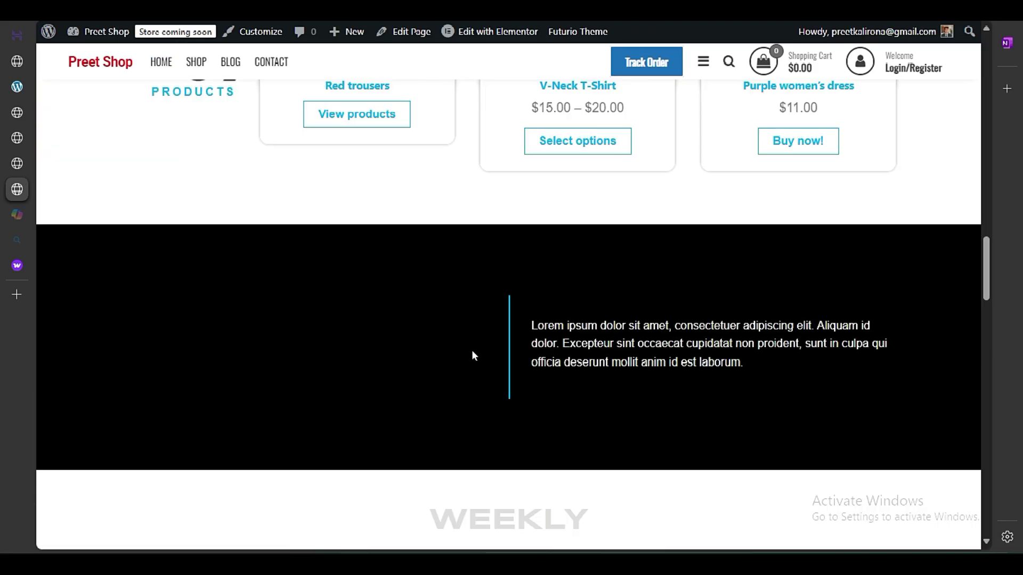
scroll(472, 352, "down", 10)
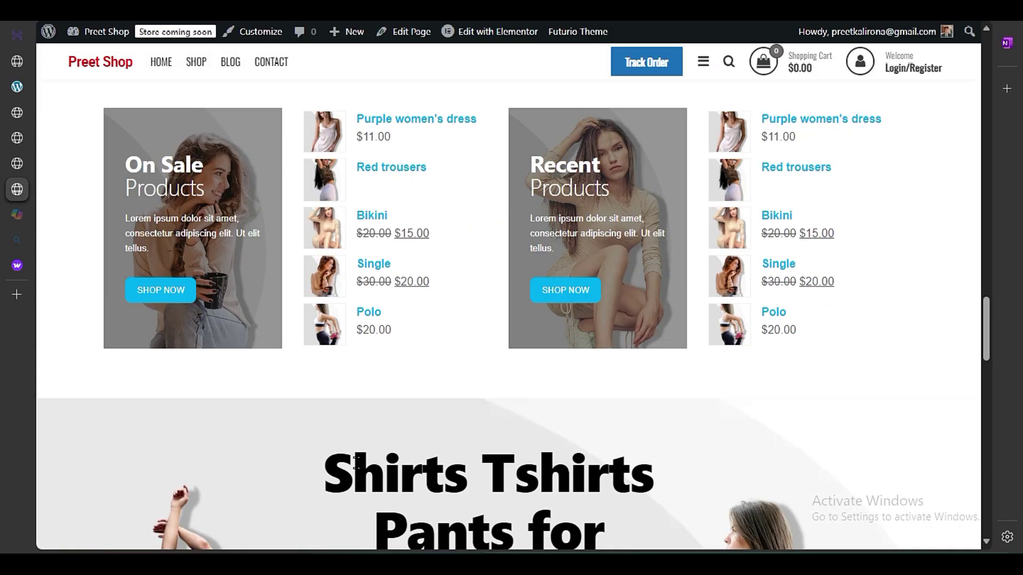
scroll(360, 469, "down", 3)
scroll(360, 470, "up", 20)
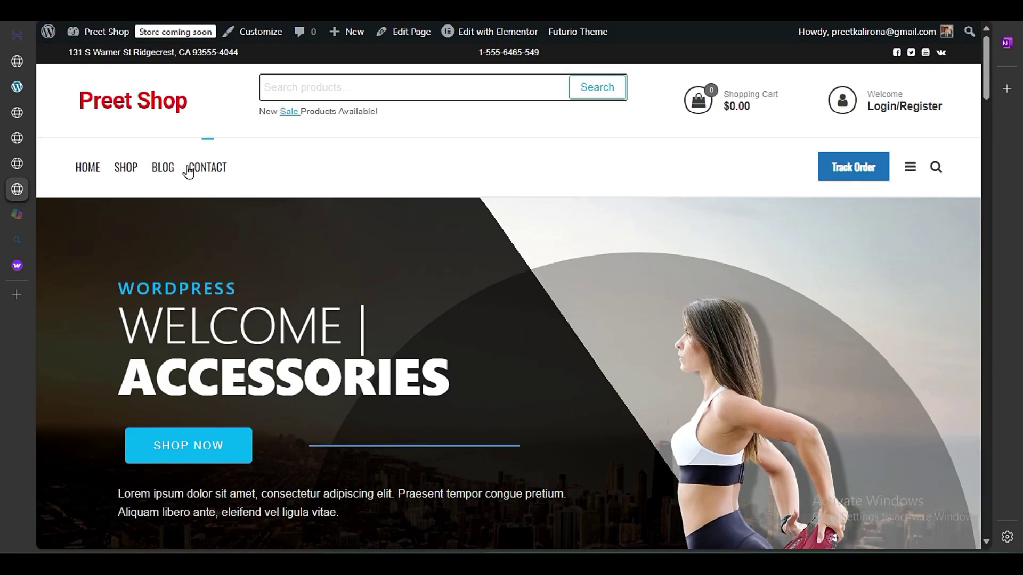
Step: Open the store's Contact page, review its content, and open it for editing with Elementor
left_click(205, 167)
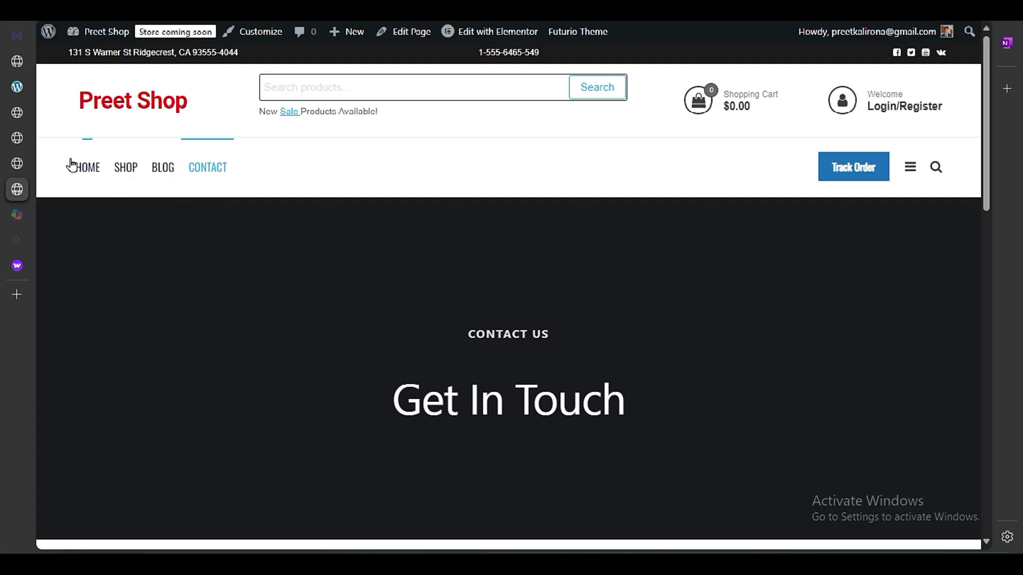
scroll(314, 275, "down", 10)
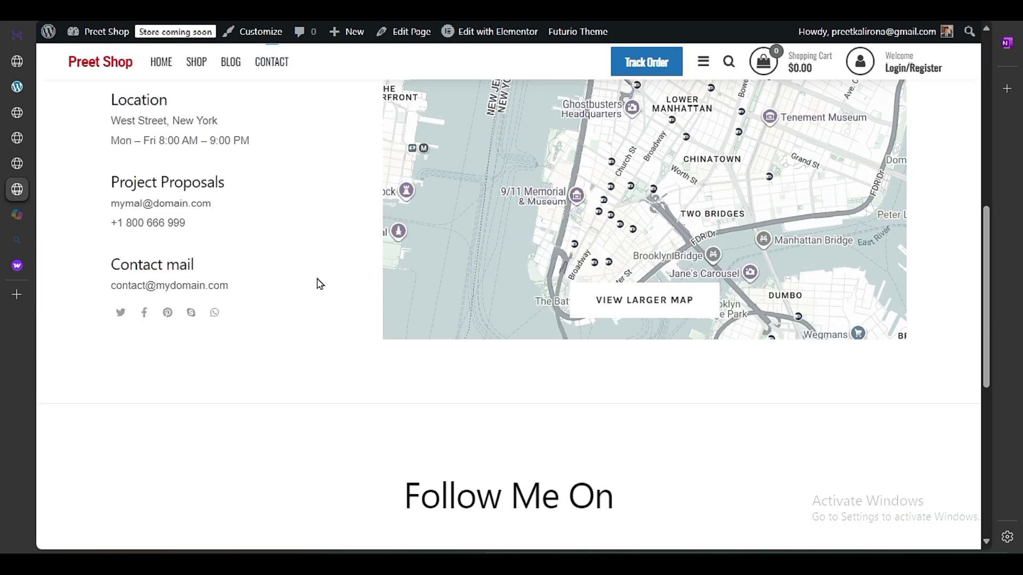
scroll(320, 283, "up", 10)
mouse_move(471, 32)
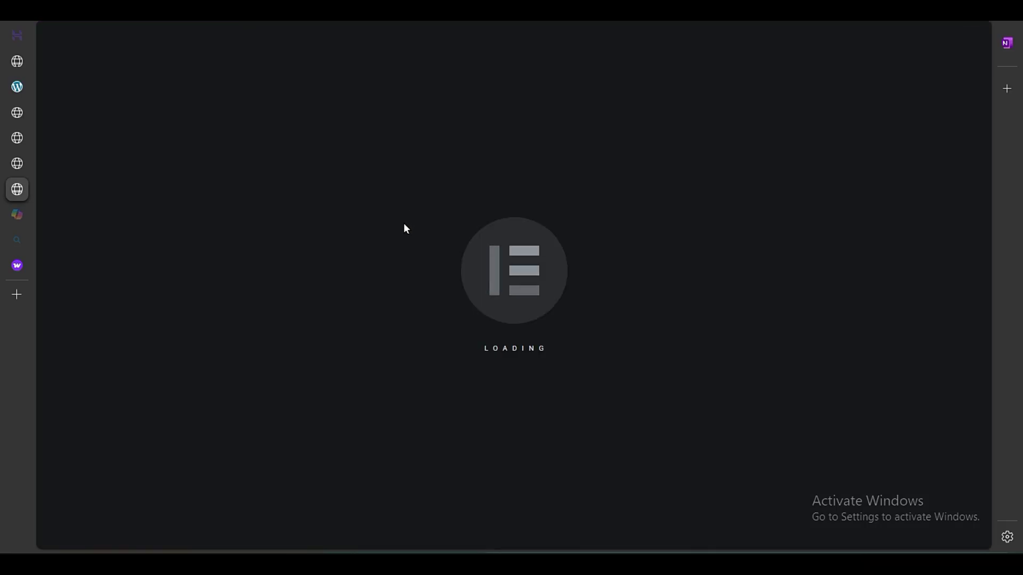
scroll(415, 271, "down", 4)
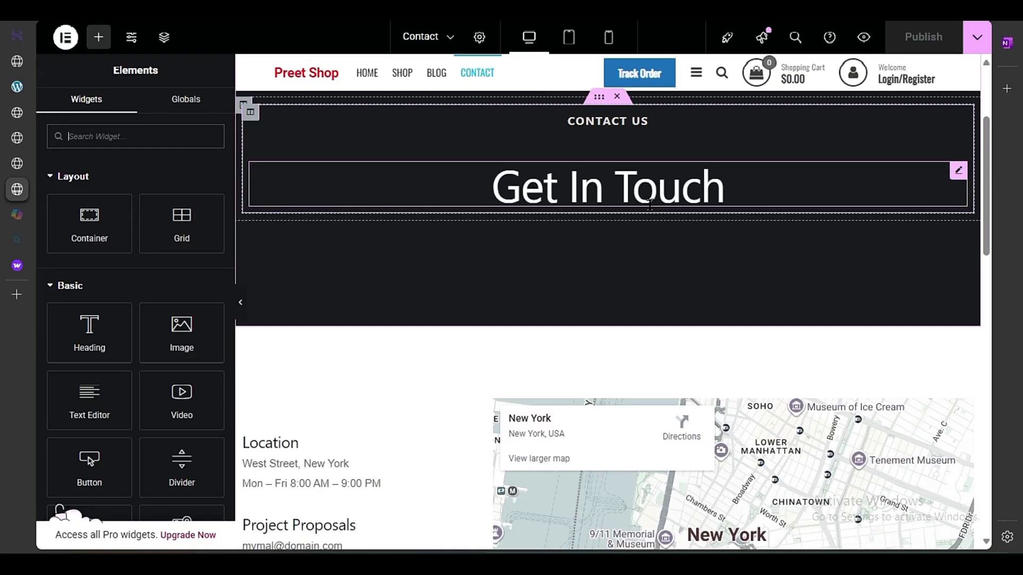
scroll(639, 218, "up", 4)
Step: Open the Contact page's Contact Us heading text for editing
left_click(621, 346)
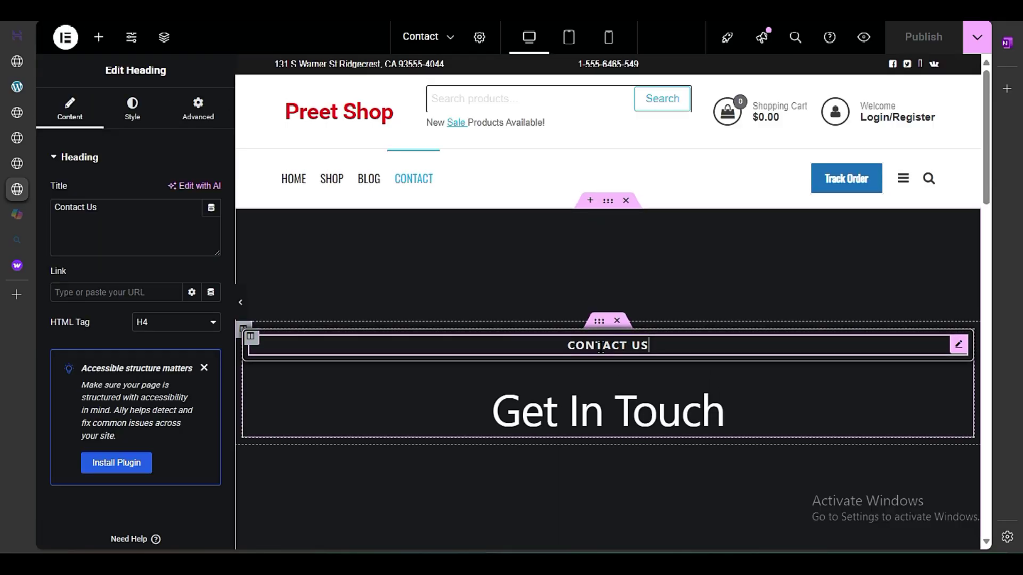
scroll(467, 381, "down", 4)
scroll(468, 384, "up", 4)
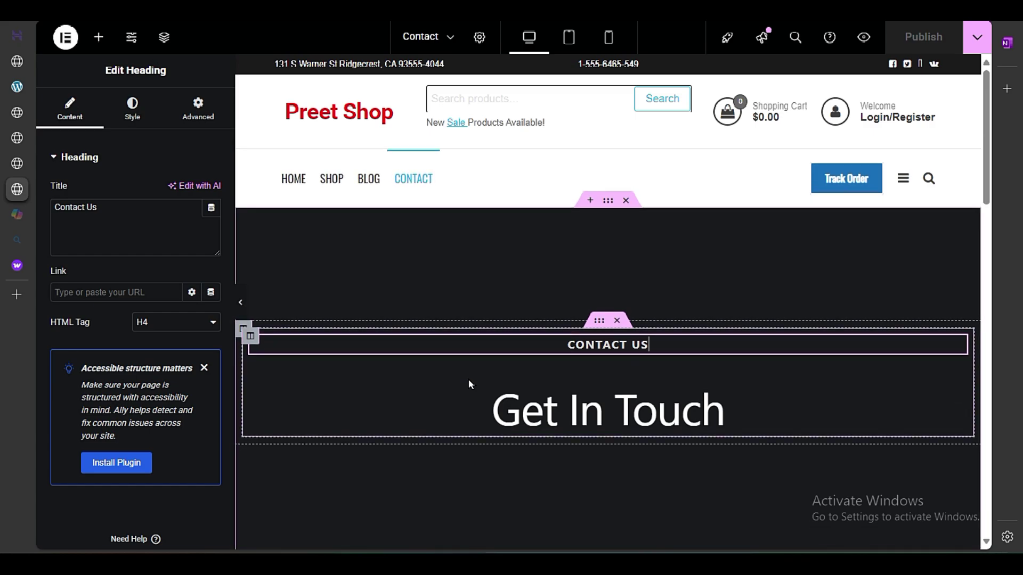
Step: Open the Get In Touch banner section's advanced settings and examine the Contact page at full width
left_click(607, 201)
left_click(177, 112)
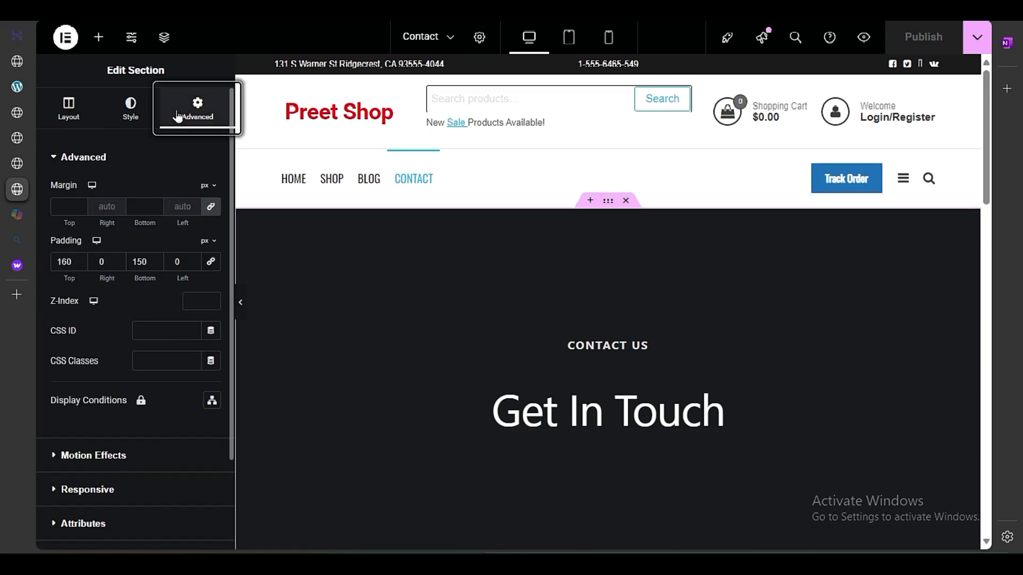
scroll(657, 317, "down", 4)
scroll(533, 309, "up", 4)
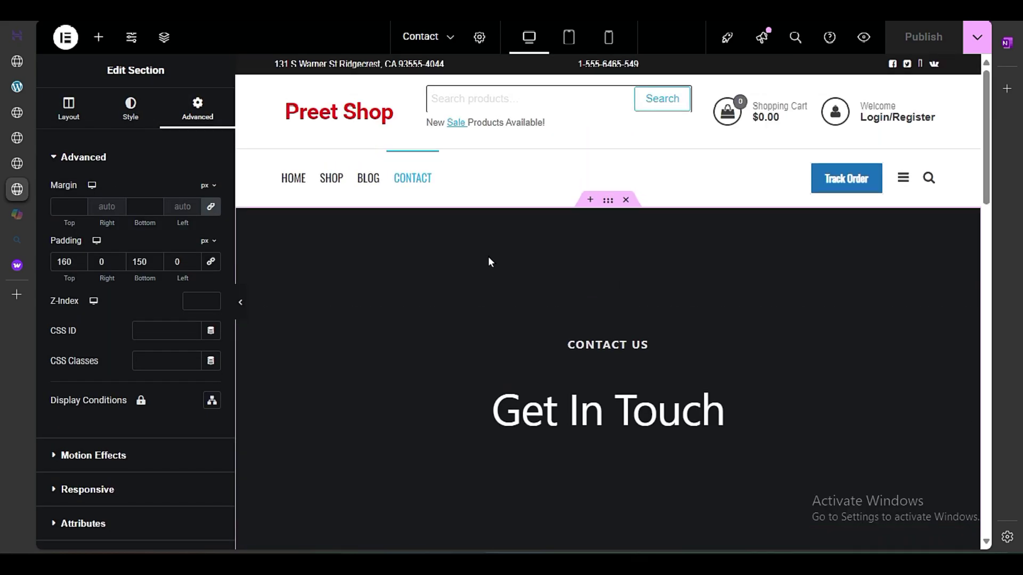
left_click(240, 307)
scroll(213, 245, "down", 4)
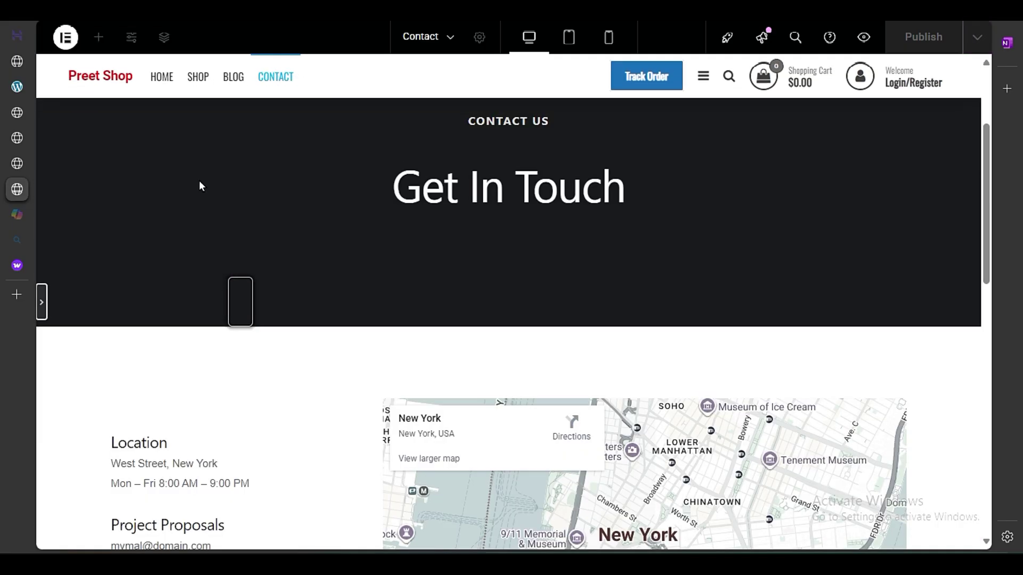
scroll(418, 297, "up", 4)
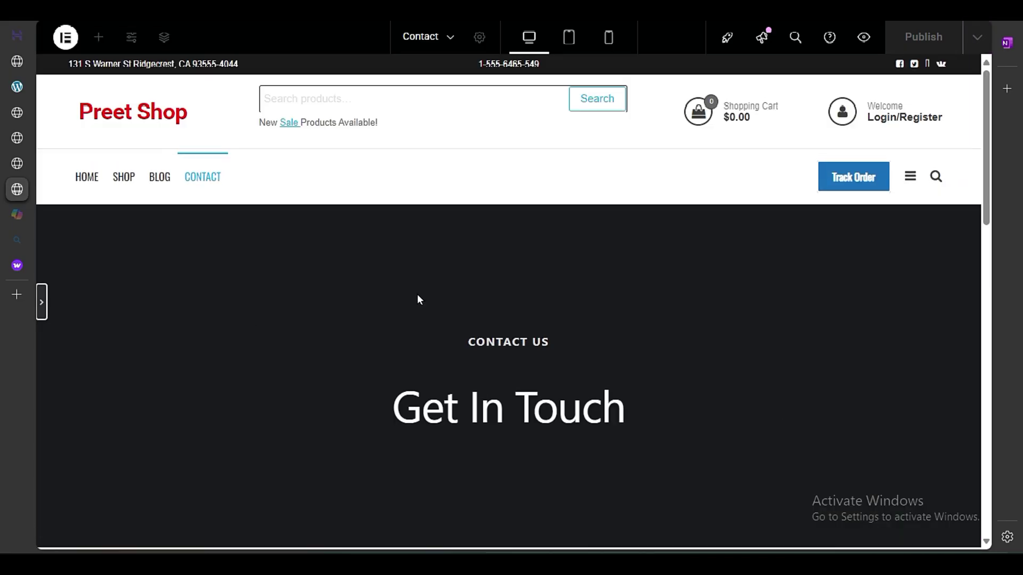
left_click(42, 302)
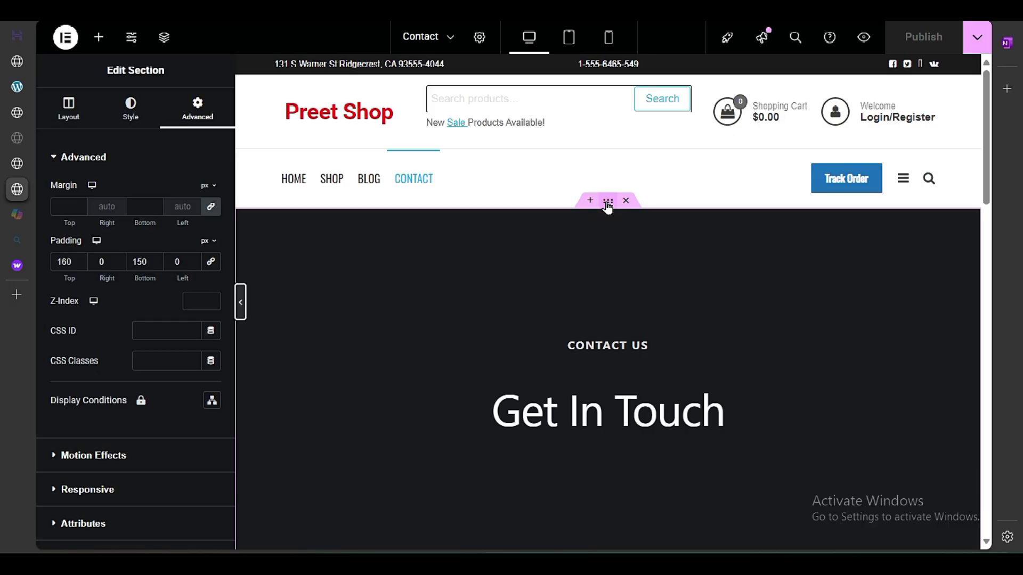
Step: Set the Get In Touch banner section's top padding to 40 px and bottom padding to 50 px
left_click(197, 118)
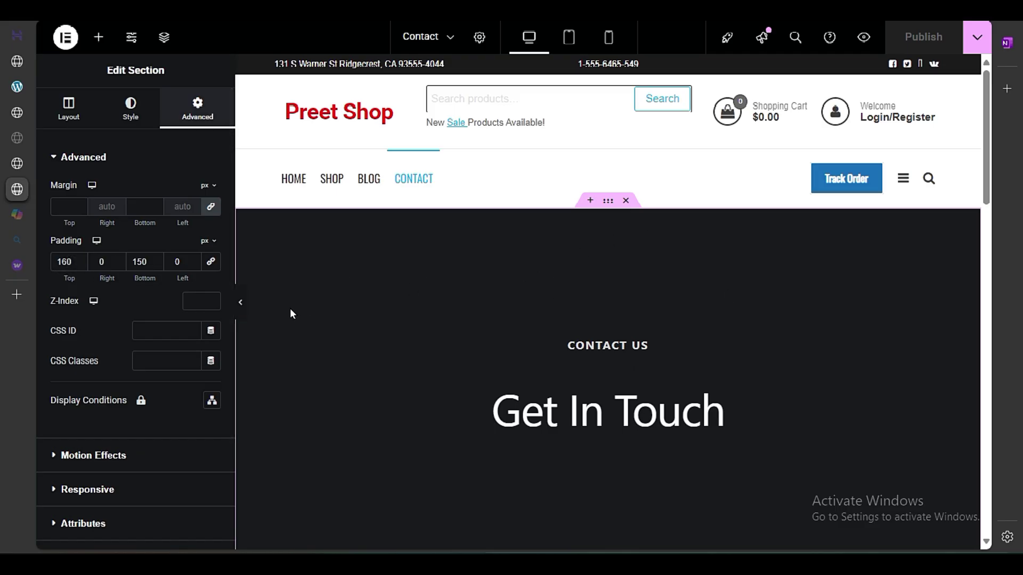
double_click(72, 263)
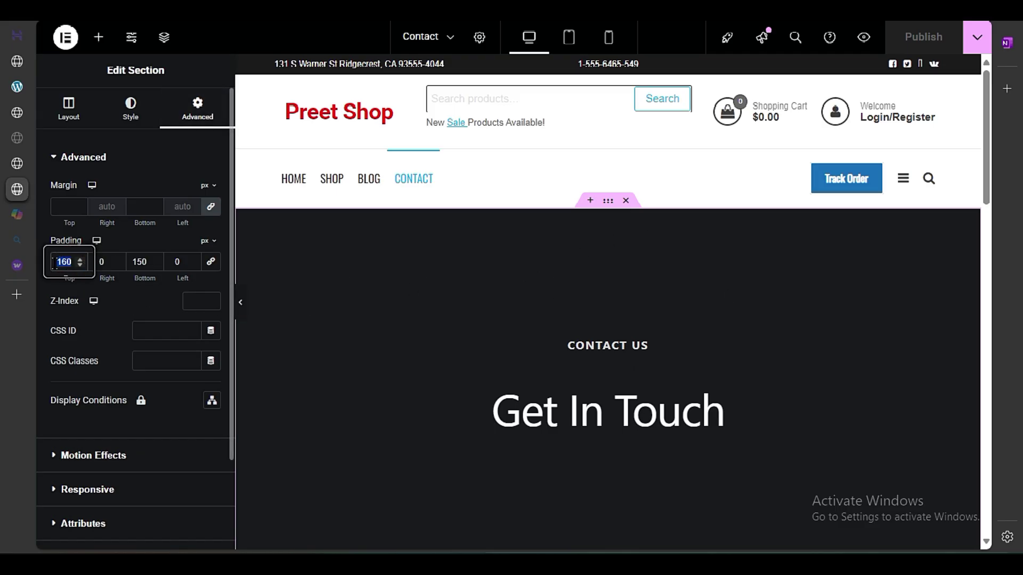
type("590")
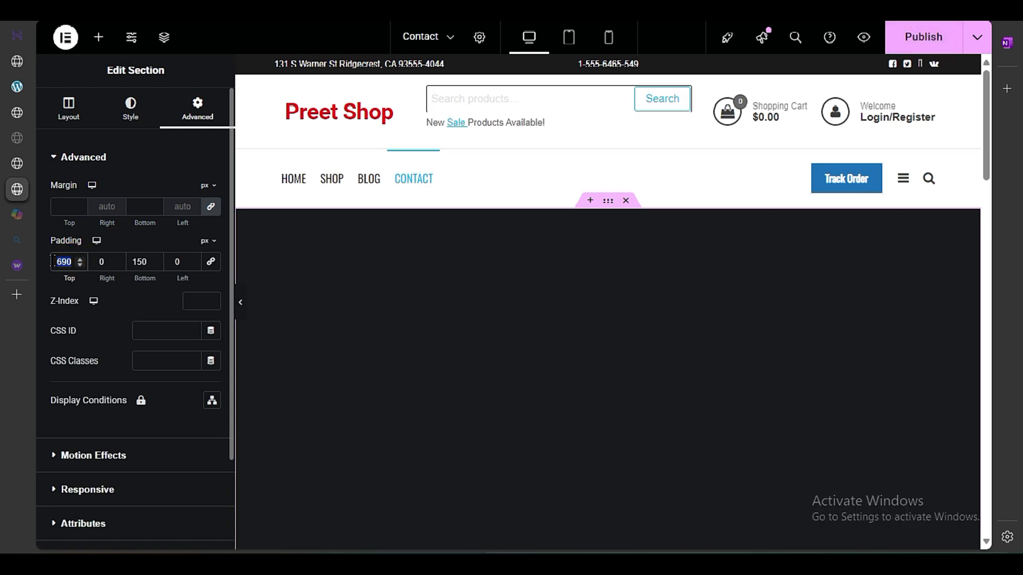
type("60")
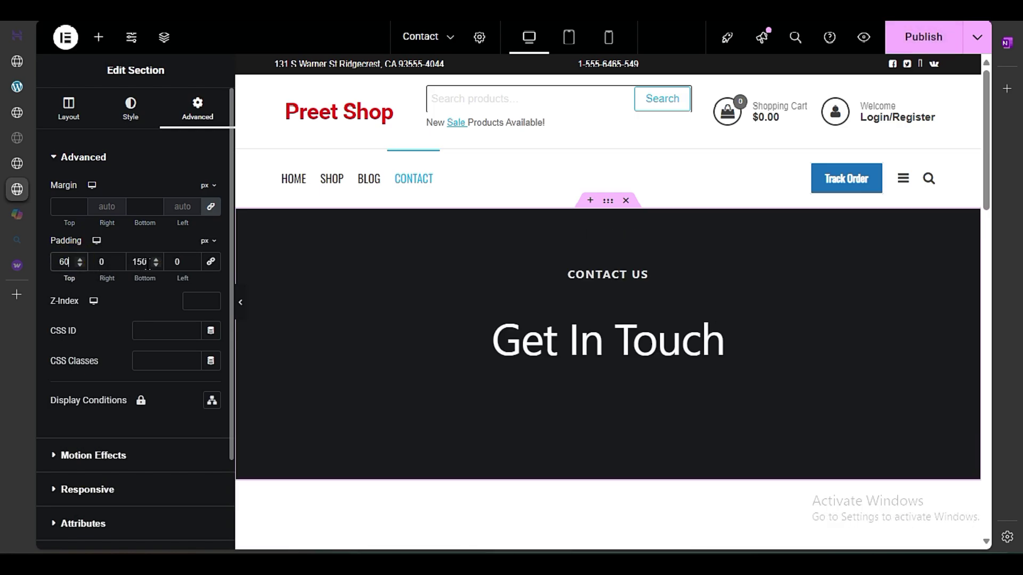
double_click(144, 263)
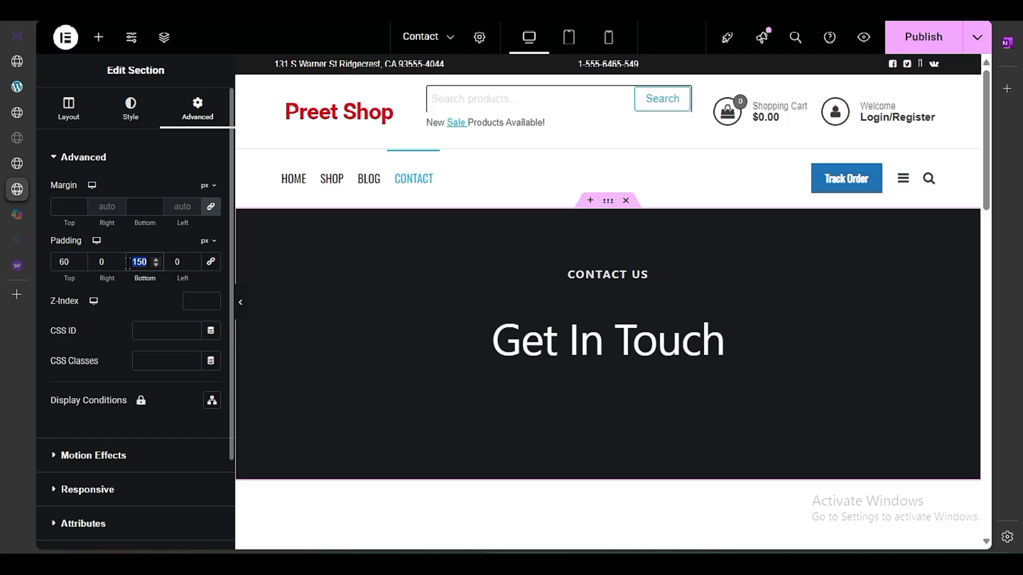
type("50")
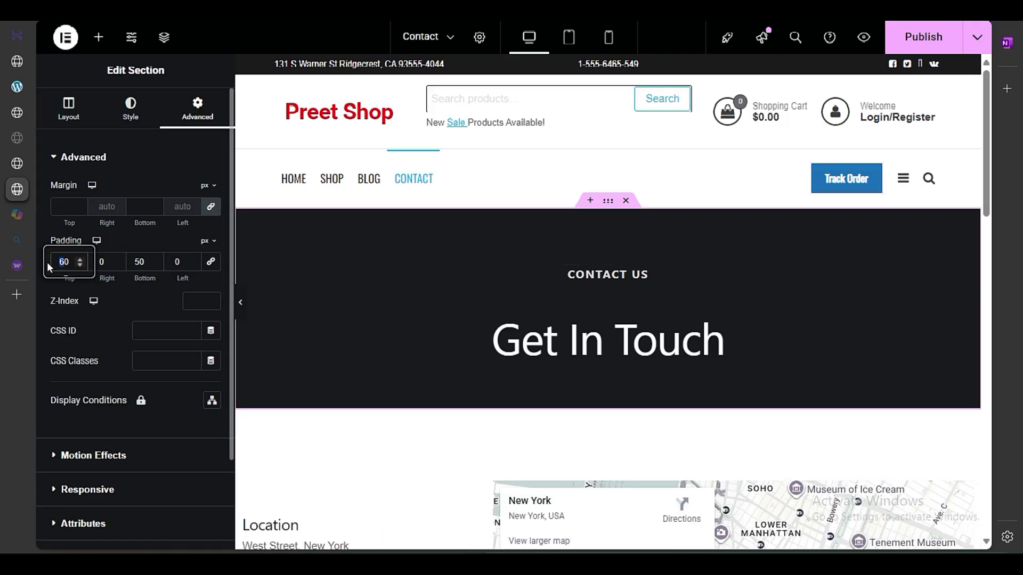
type("4")
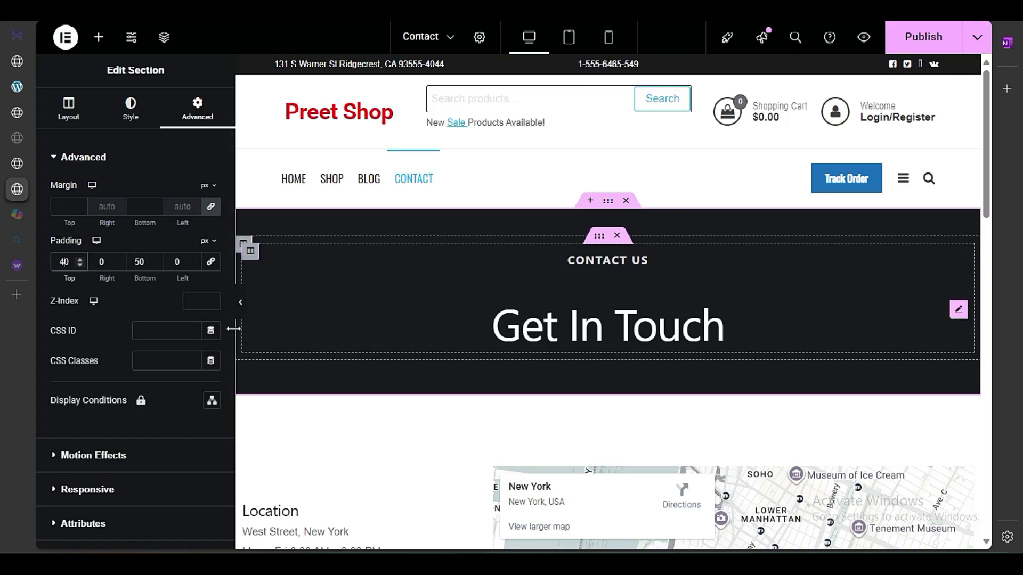
Step: Check the shortened banner at full width and publish the Contact page
left_click(240, 301)
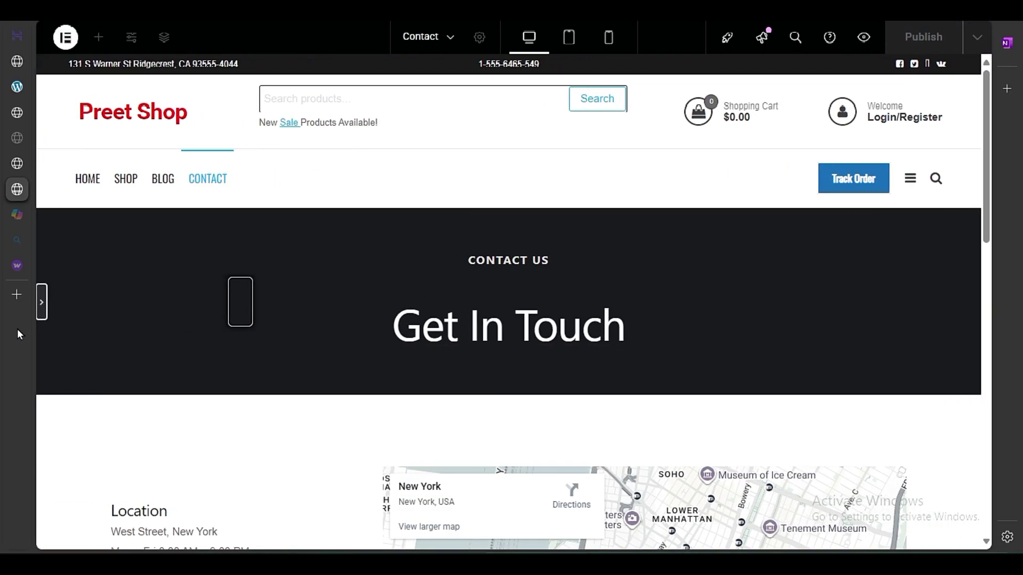
left_click(40, 302)
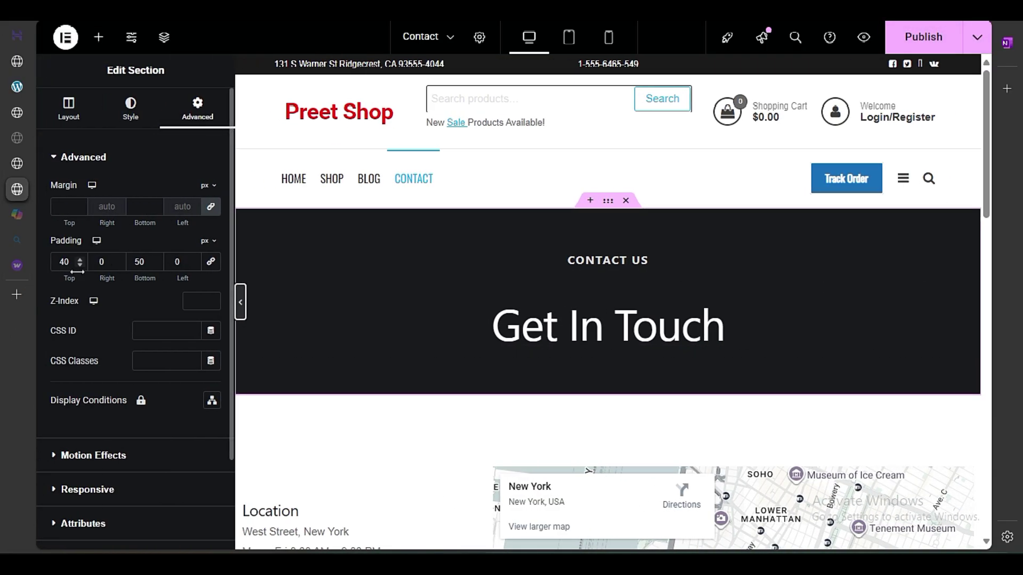
left_click(922, 36)
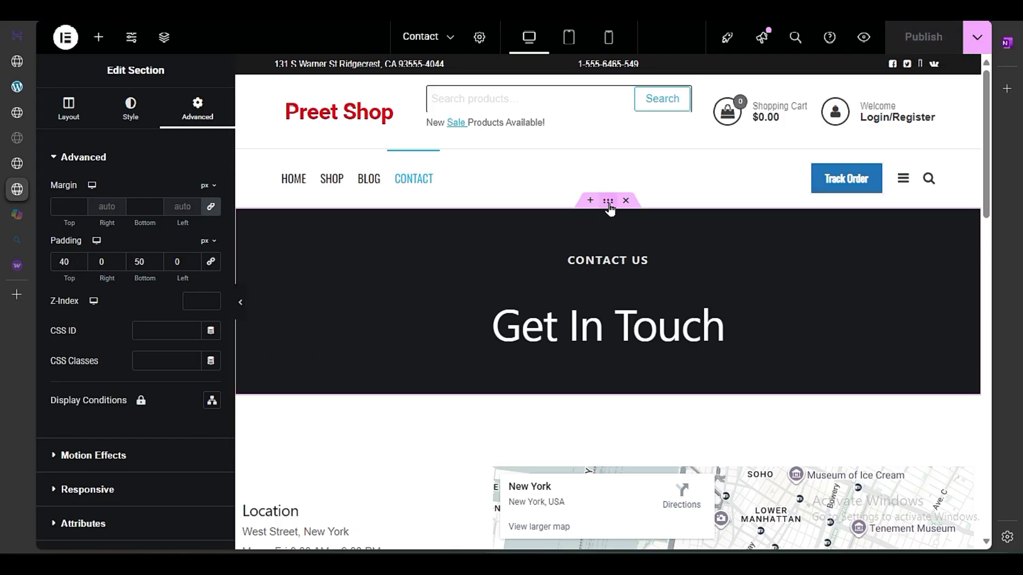
Step: Open the Contact page's Google Maps settings and select the location text
scroll(245, 266, "down", 4)
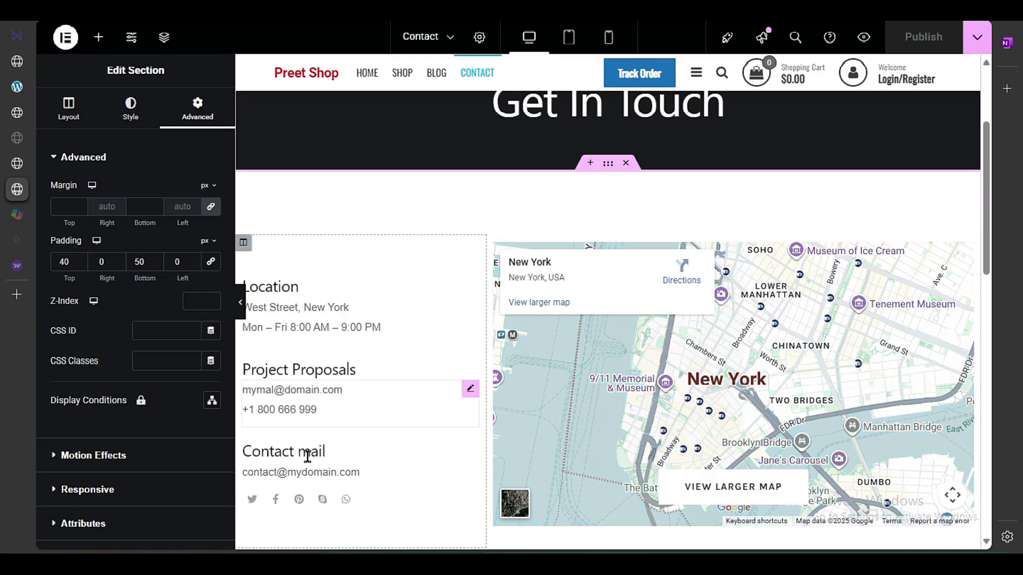
left_click(967, 252)
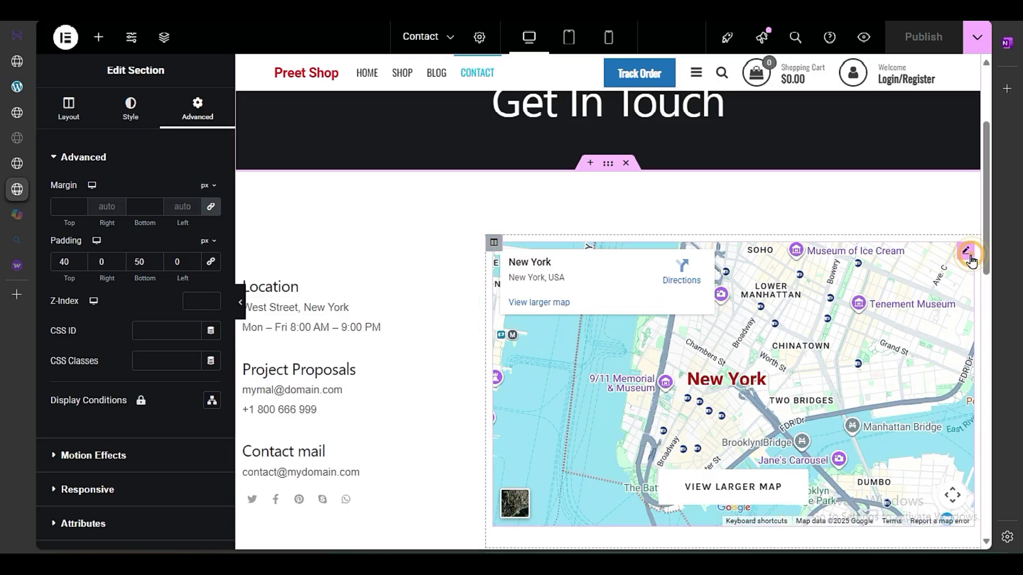
left_click_drag(142, 276, 52, 278)
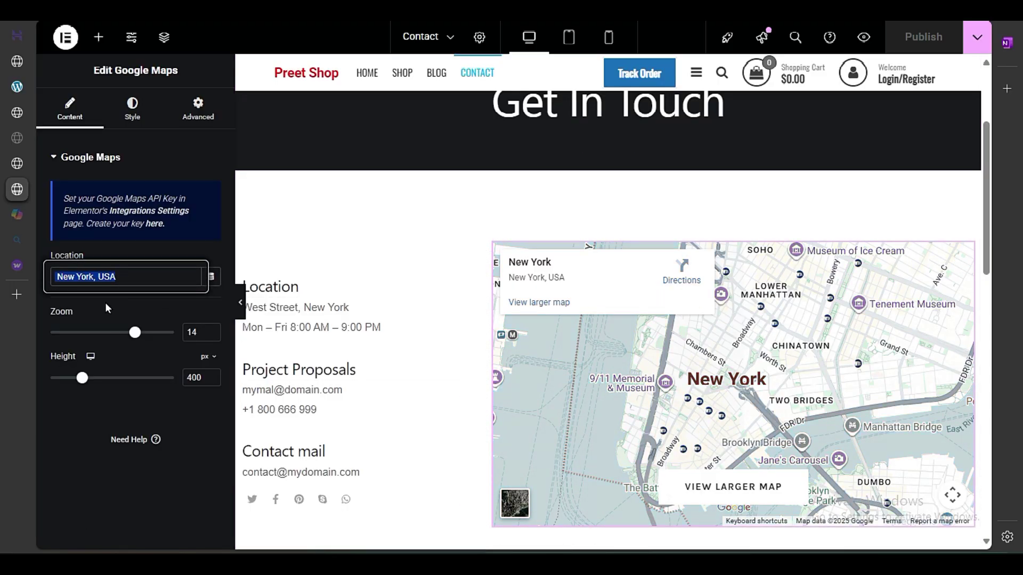
Step: Open the Twitter item's link for editing in the Follow Me On section's social icons
scroll(390, 434, "down", 5)
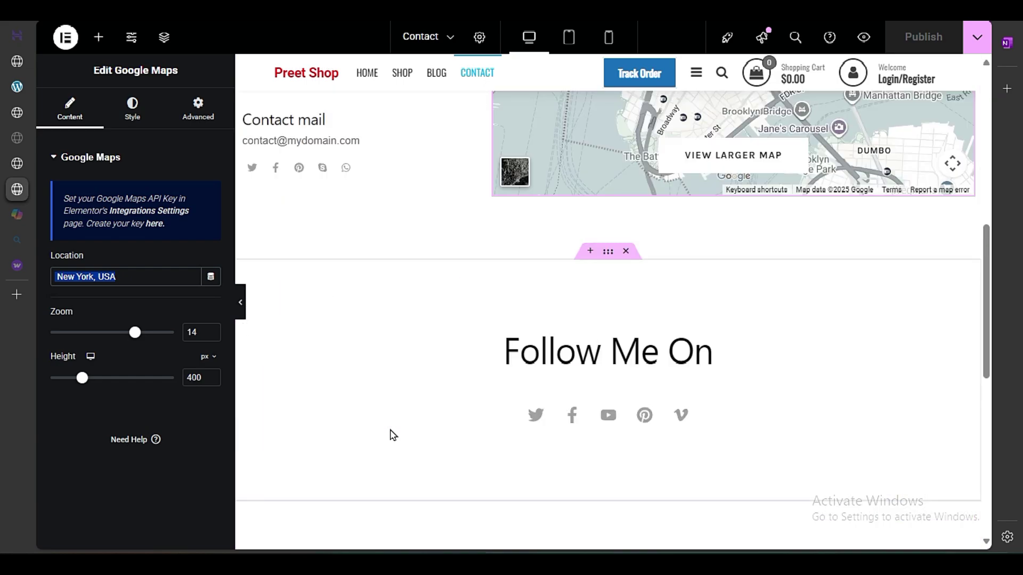
left_click(724, 421)
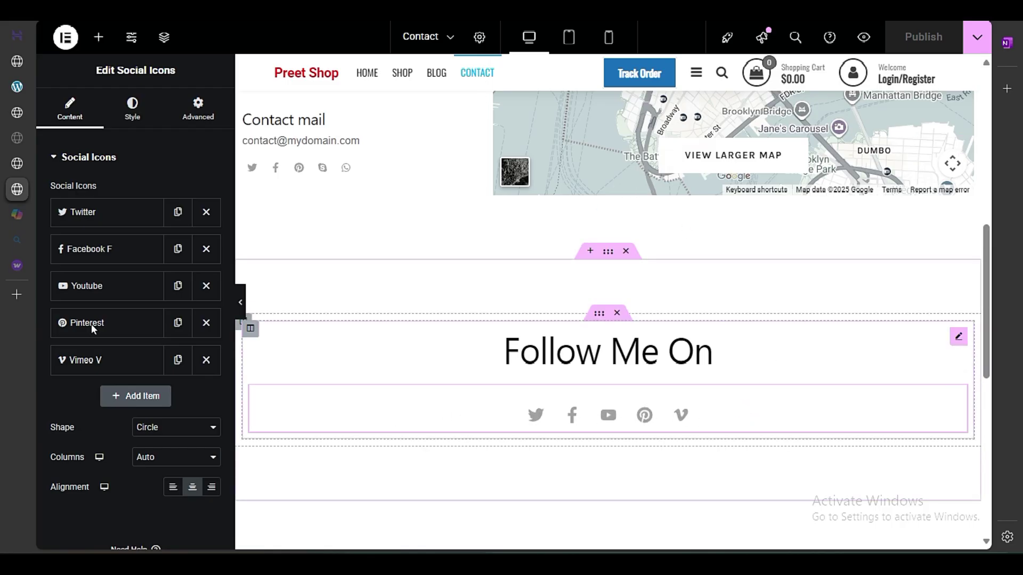
left_click(121, 212)
left_click(79, 352)
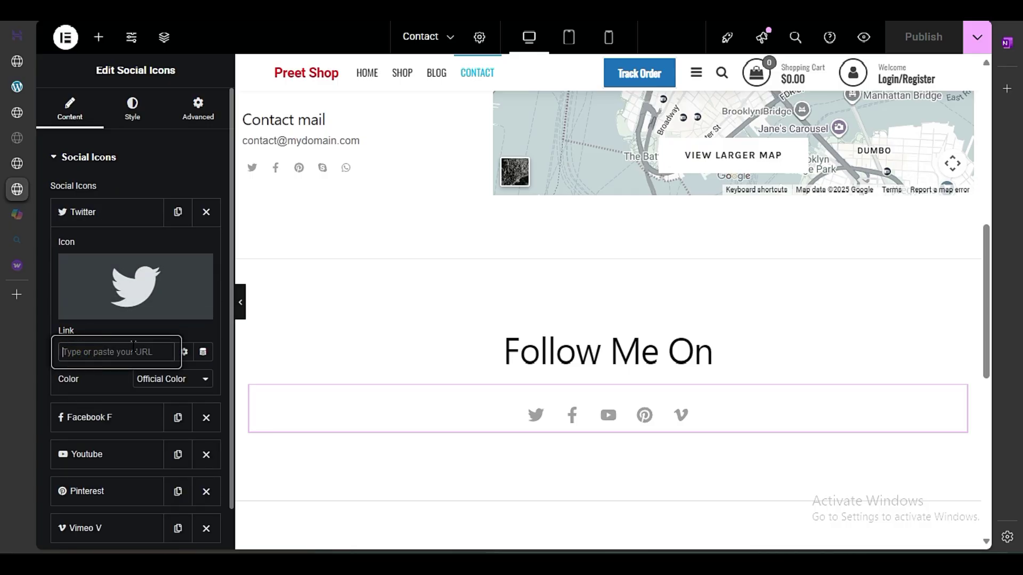
Step: View the Facebook item's empty link field in the Follow Me On social icons and collapse the item
left_click(113, 212)
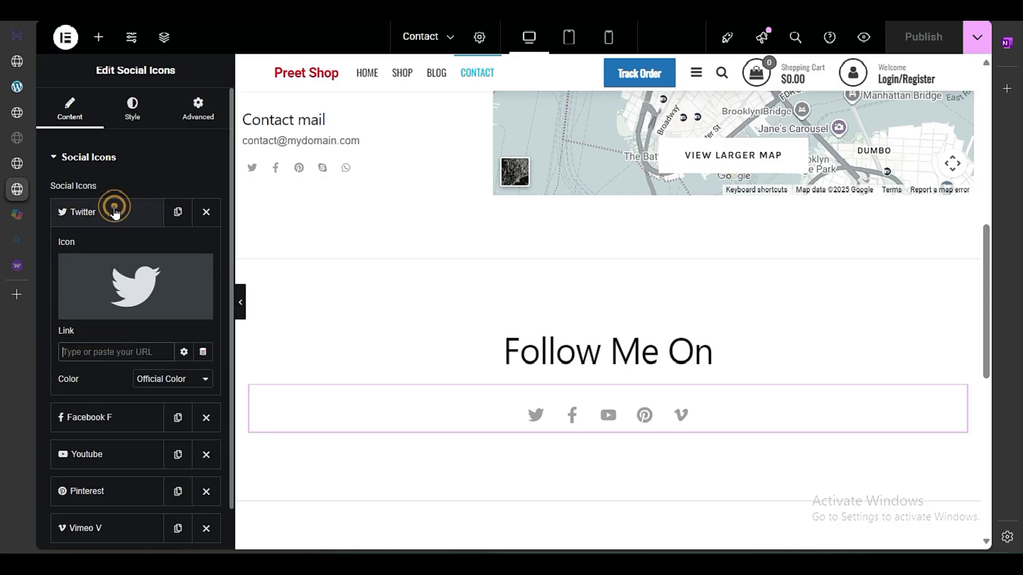
left_click(101, 249)
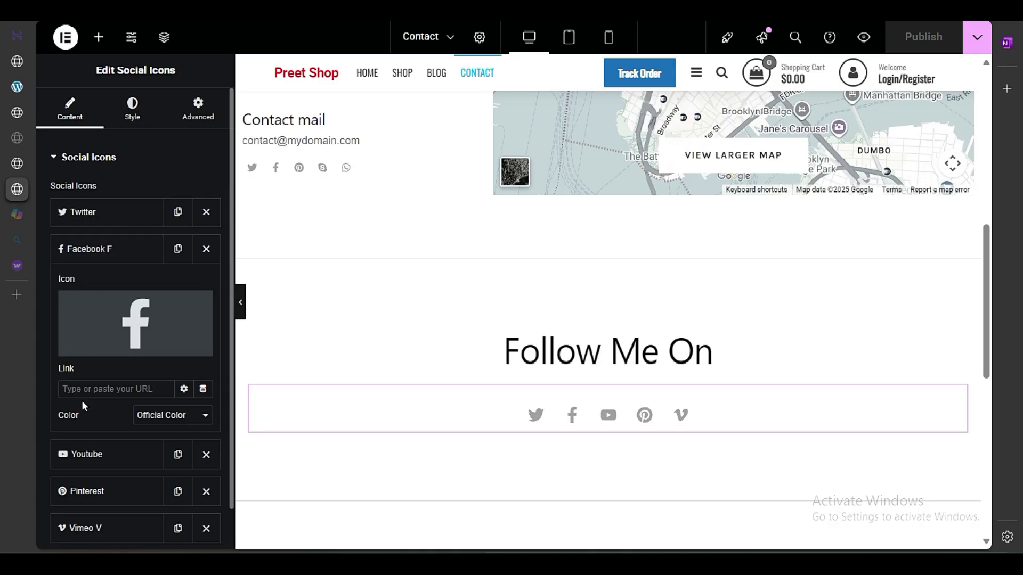
left_click(103, 388)
left_click(123, 250)
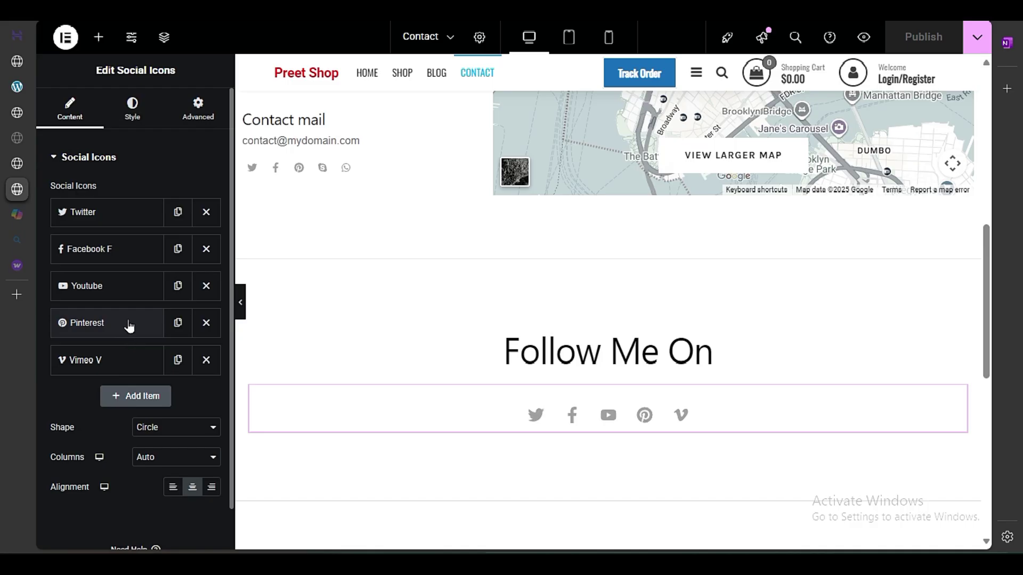
Step: Remove the Pinterest and Vimeo items from the Follow Me On social icons and publish the Contact page
left_click(206, 323)
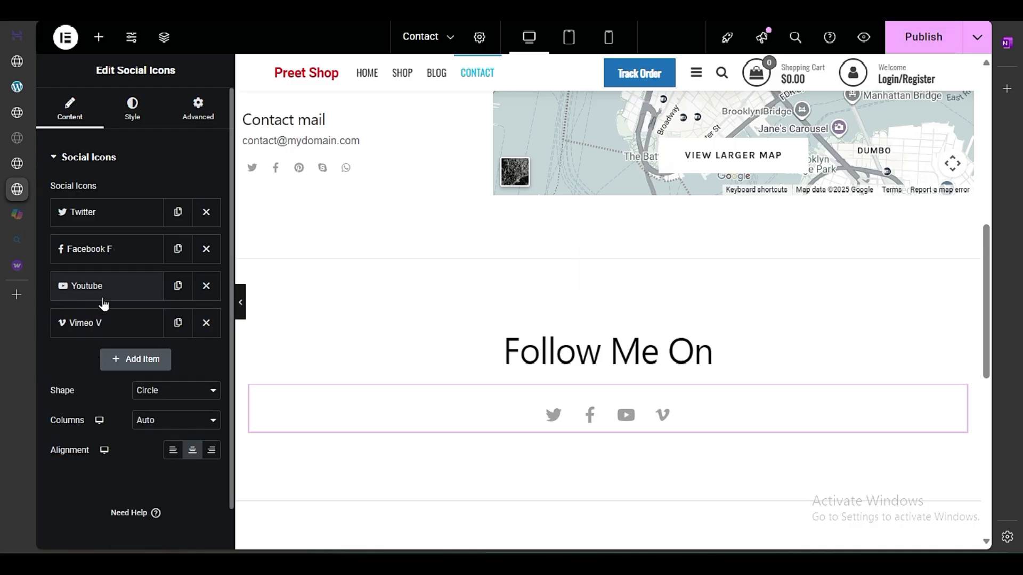
left_click(205, 322)
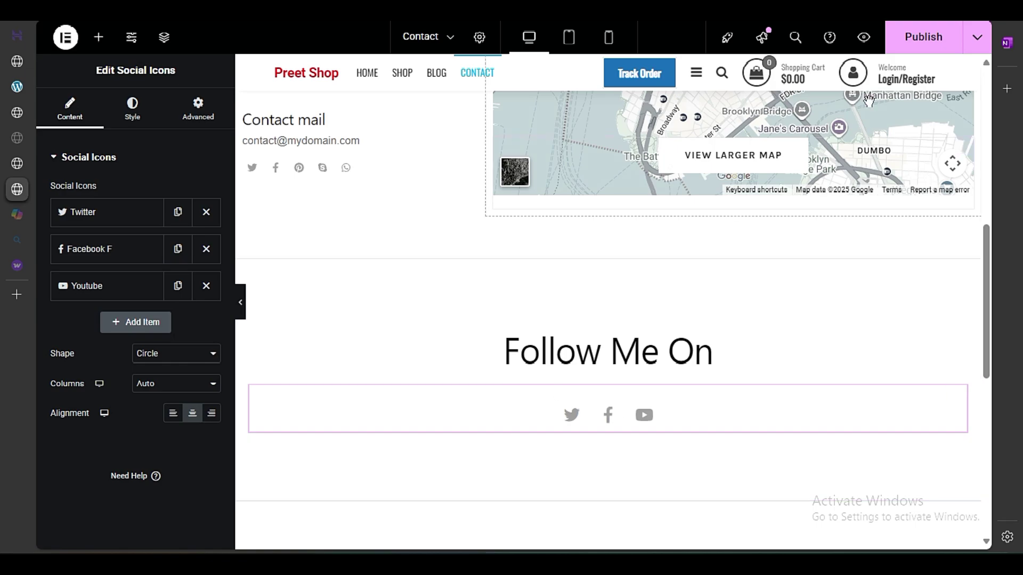
left_click(901, 37)
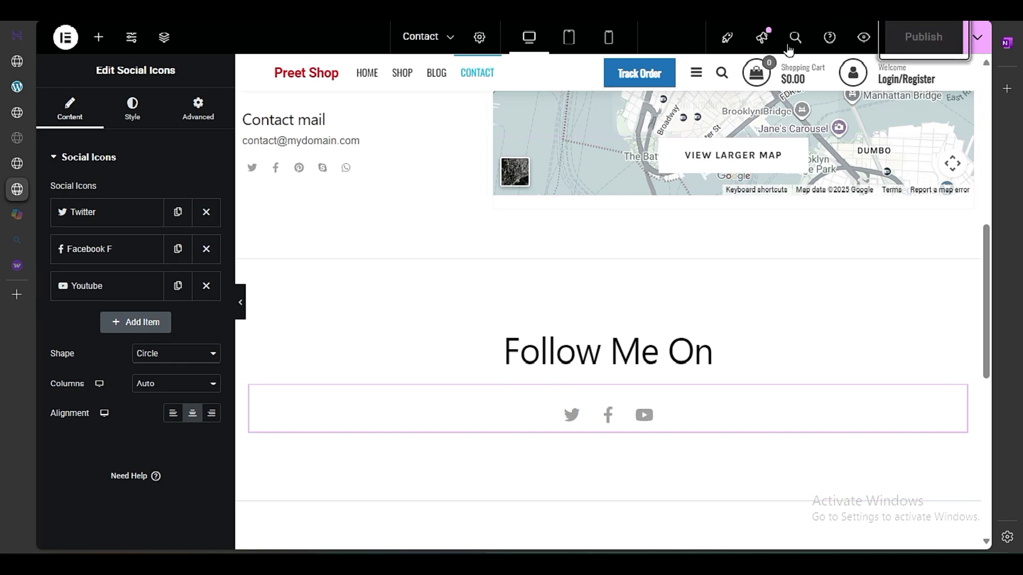
Step: Preview the Contact page on the live site, go to the Blog page and open it in the theme Customizer
left_click(864, 36)
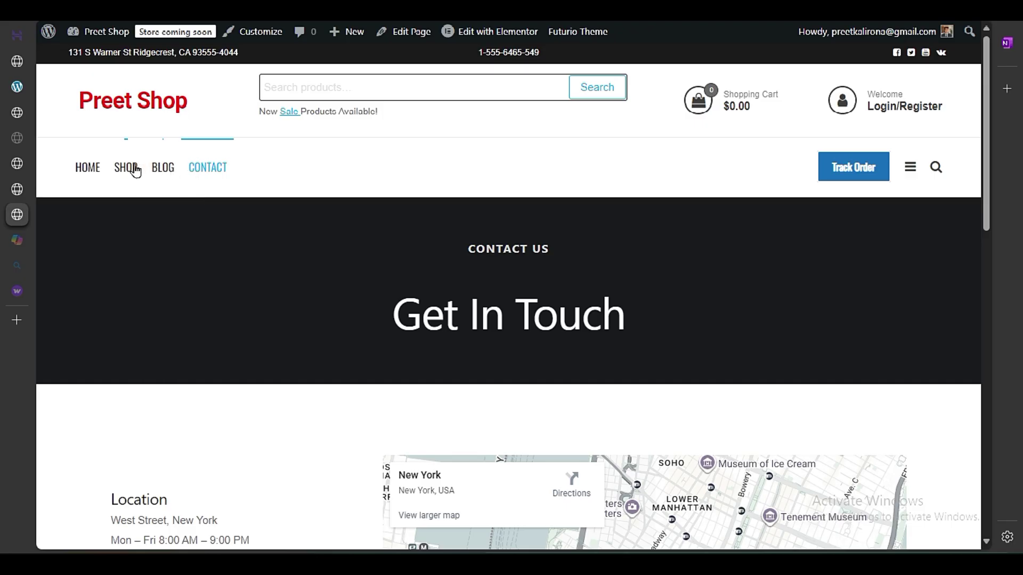
left_click(155, 170)
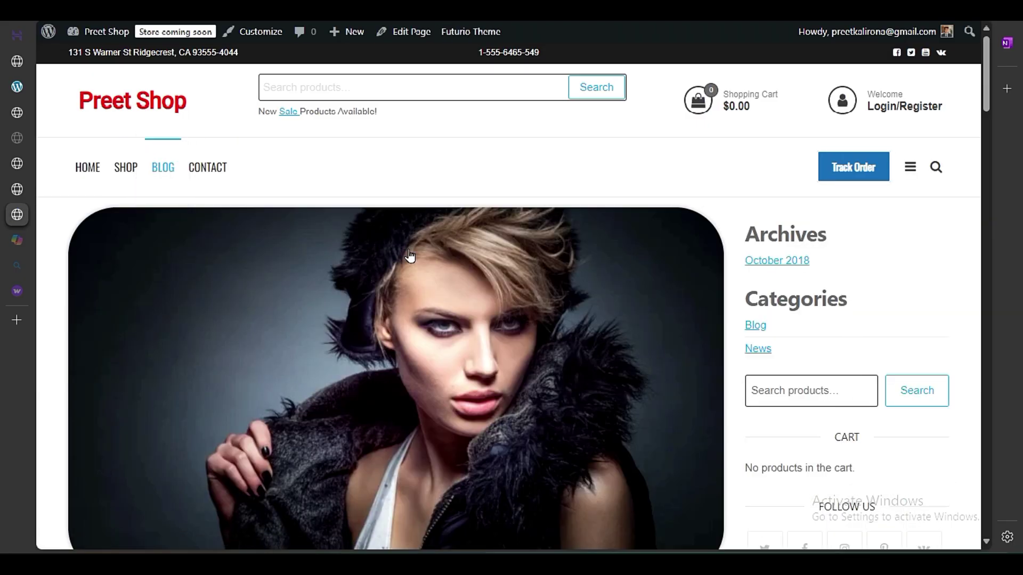
left_click(261, 36)
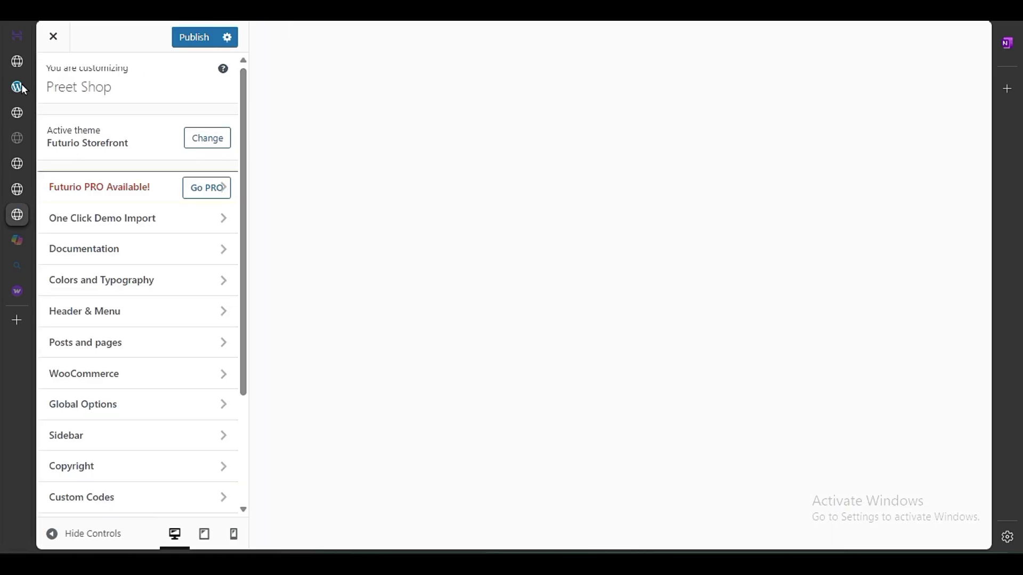
left_click(17, 62)
mouse_move(120, 410)
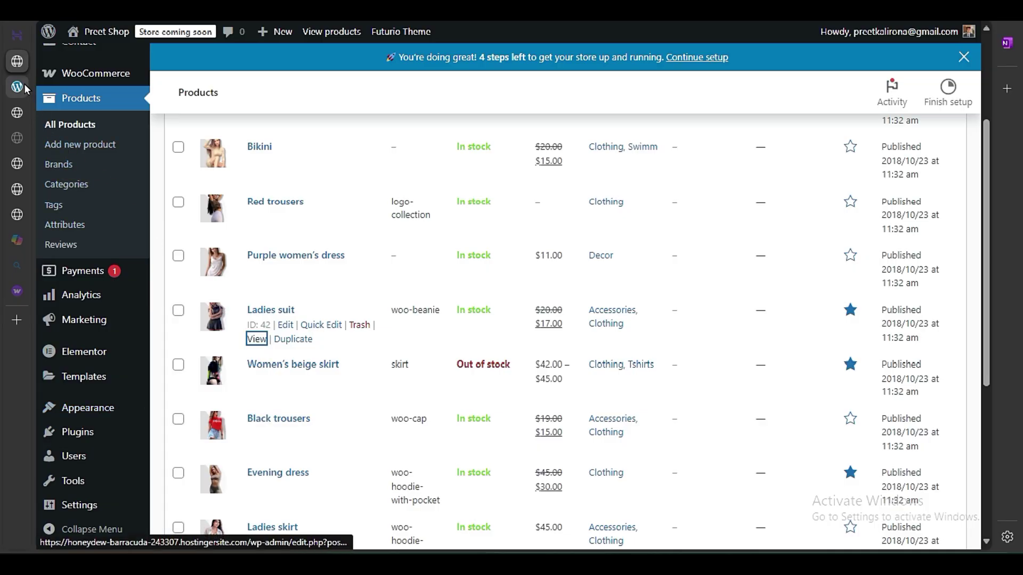
left_click(17, 112)
left_click(16, 140)
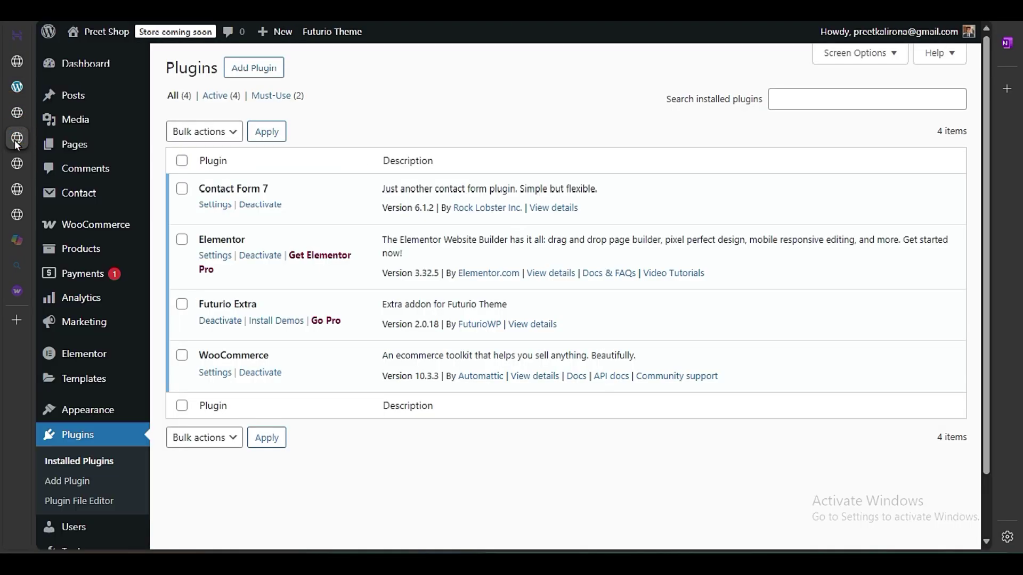
left_click(17, 164)
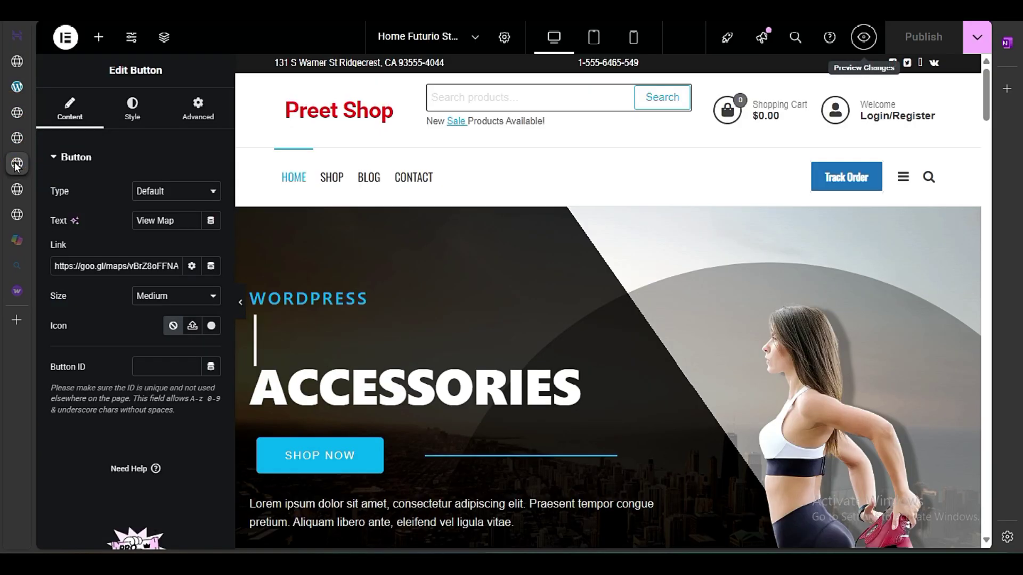
left_click(18, 190)
left_click(13, 237)
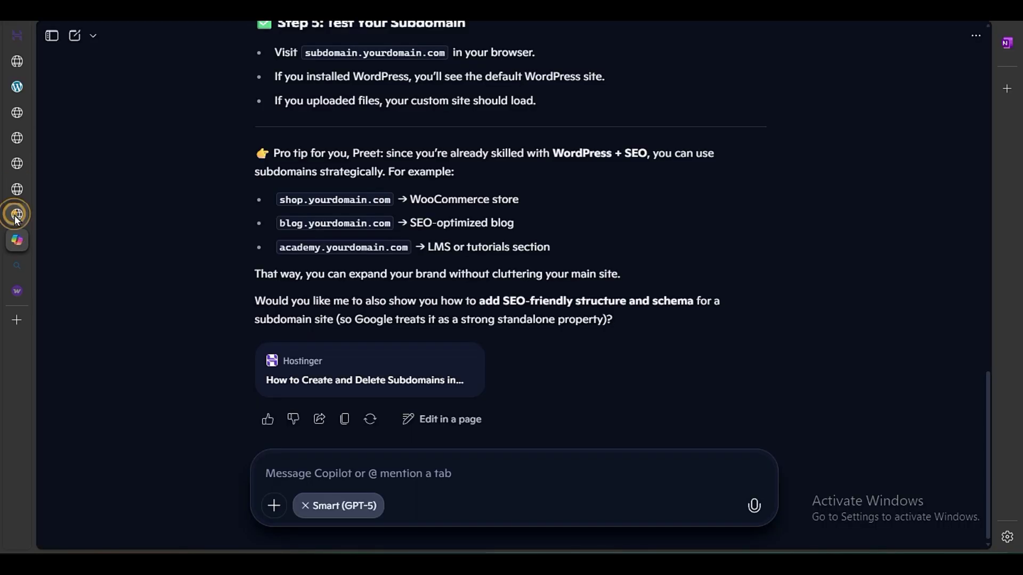
left_click(17, 214)
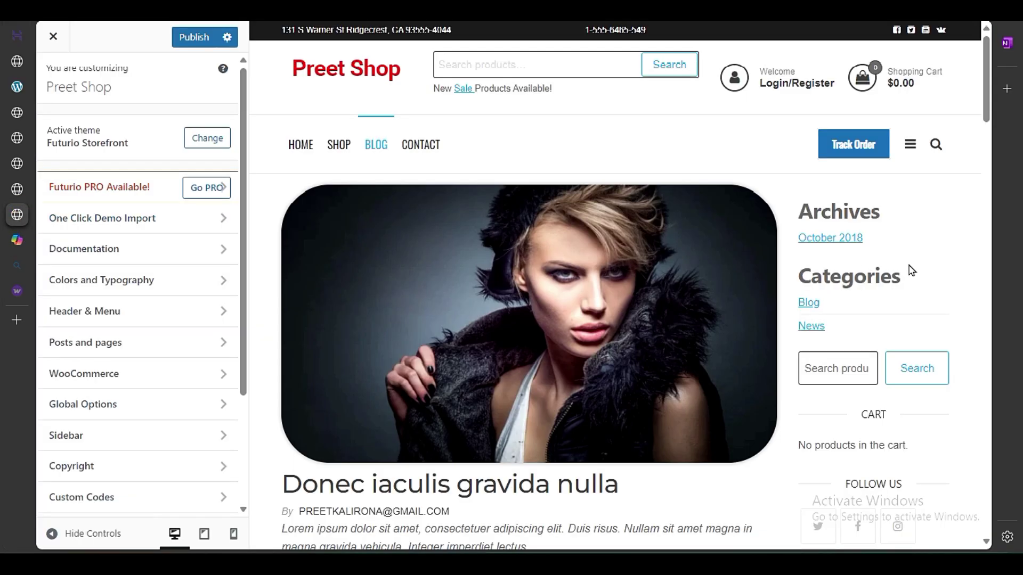
Step: Open the Customizer's widget settings, look through the Sidebar area's widgets and return to the widget areas
scroll(178, 410, "down", 3)
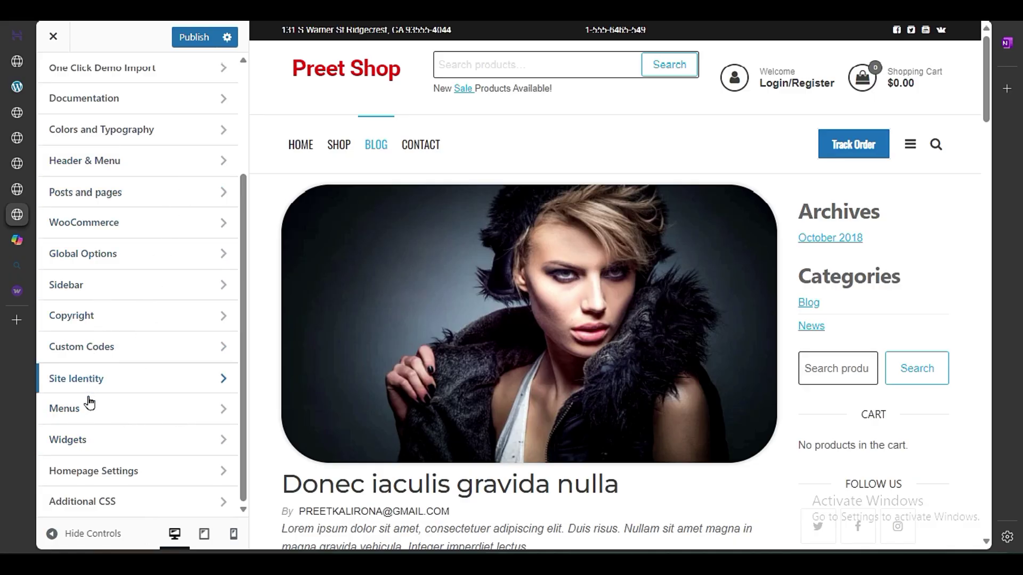
left_click(89, 442)
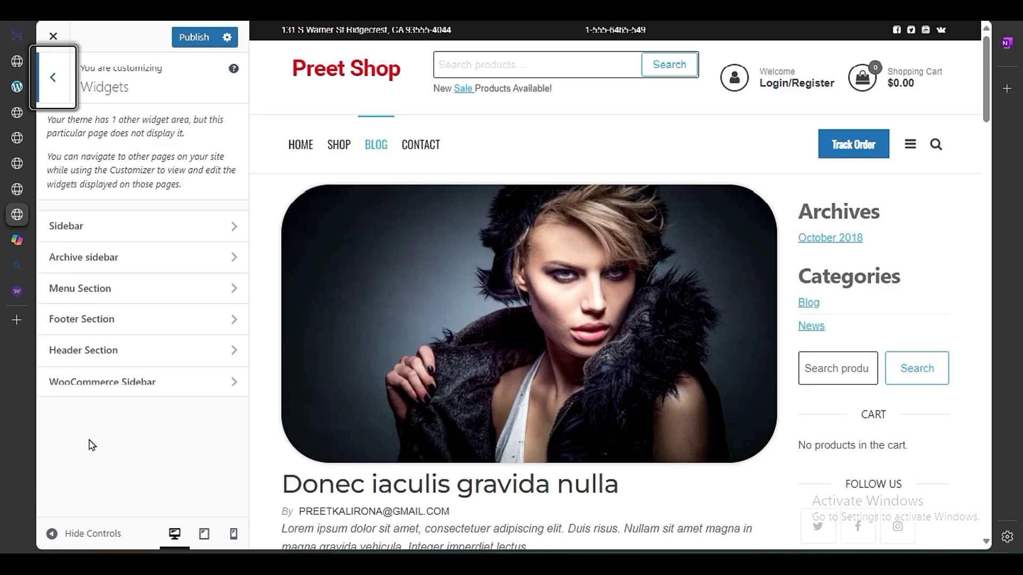
left_click(100, 238)
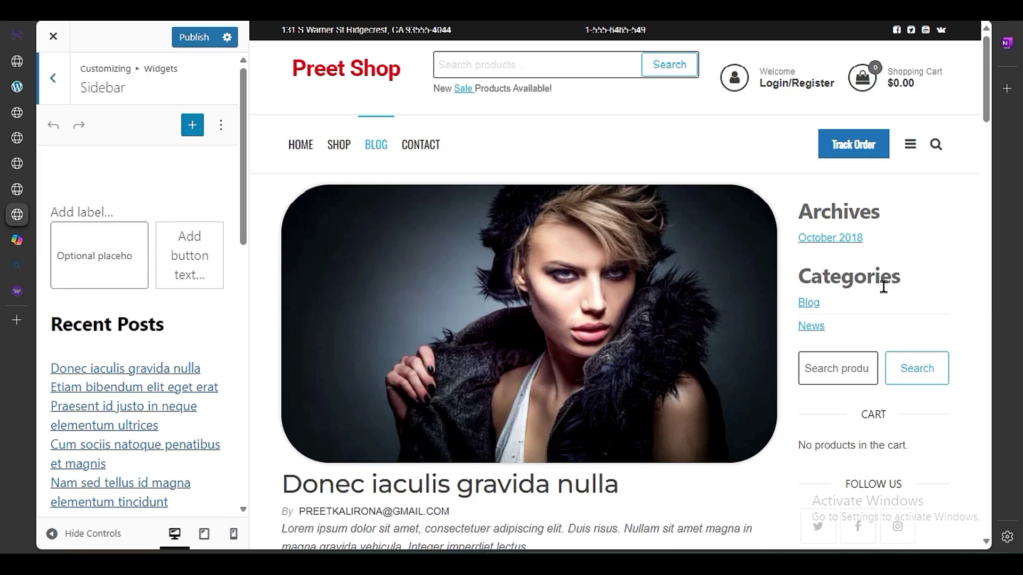
scroll(183, 303, "down", 10)
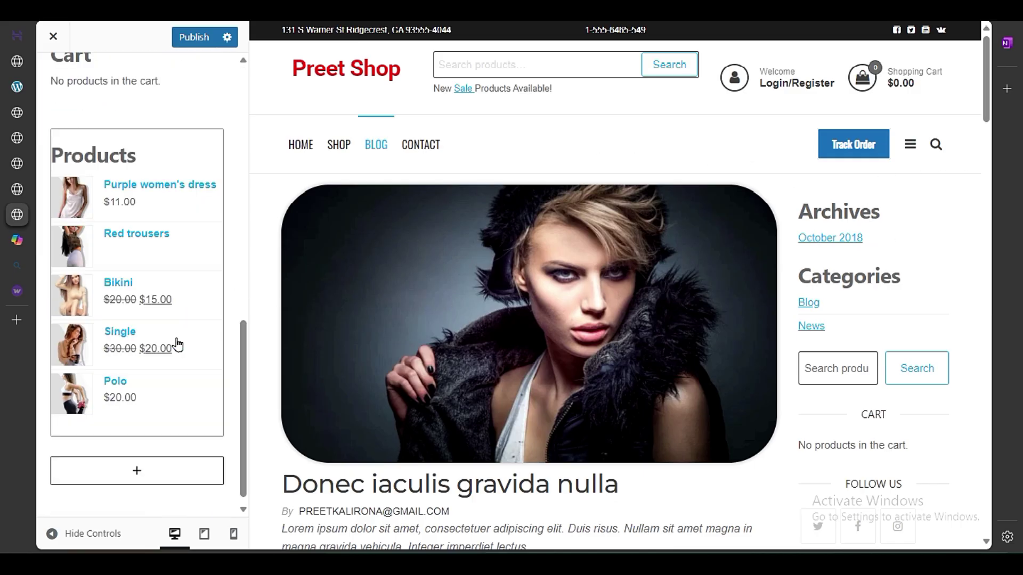
scroll(176, 341, "up", 10)
scroll(177, 345, "down", 10)
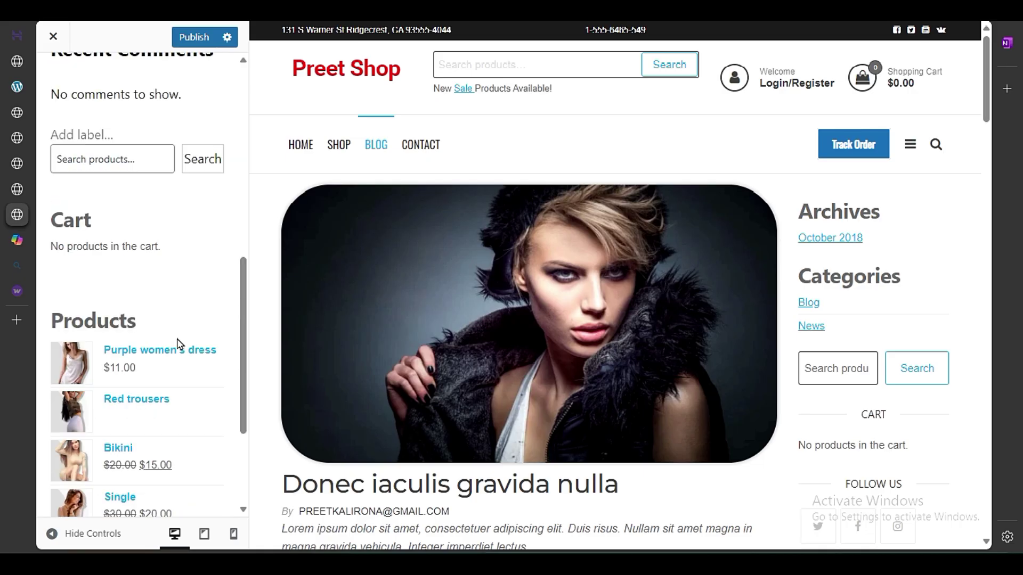
scroll(177, 345, "up", 10)
left_click(53, 78)
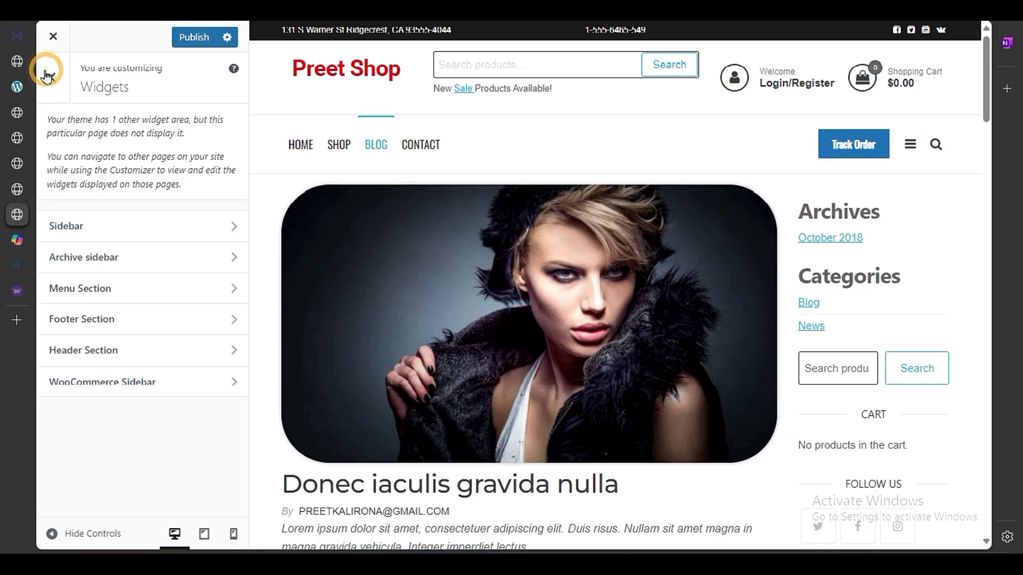
Step: Delete the Archives heading and the archive list beneath it from the Archive sidebar
left_click(152, 266)
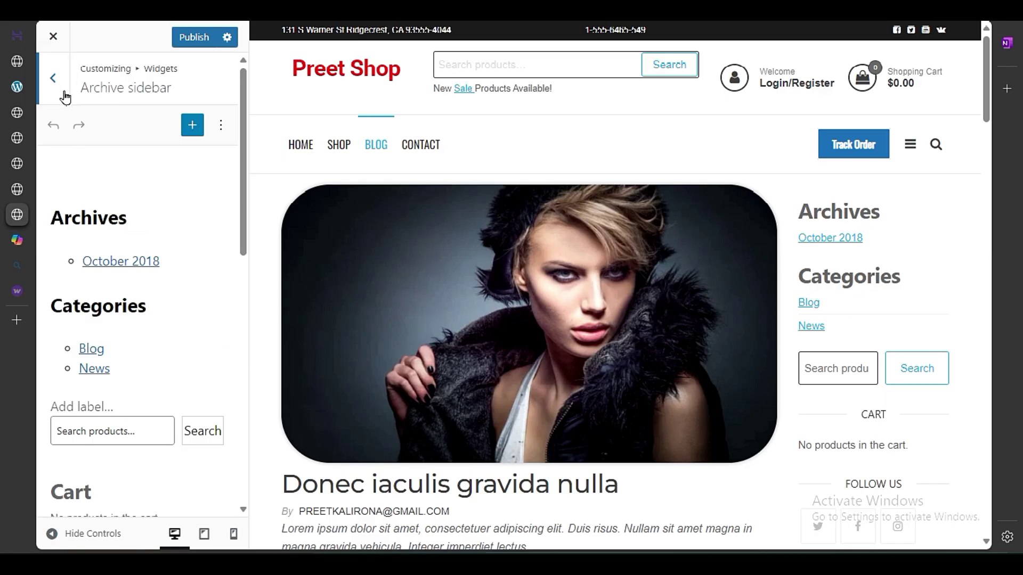
left_click(52, 77)
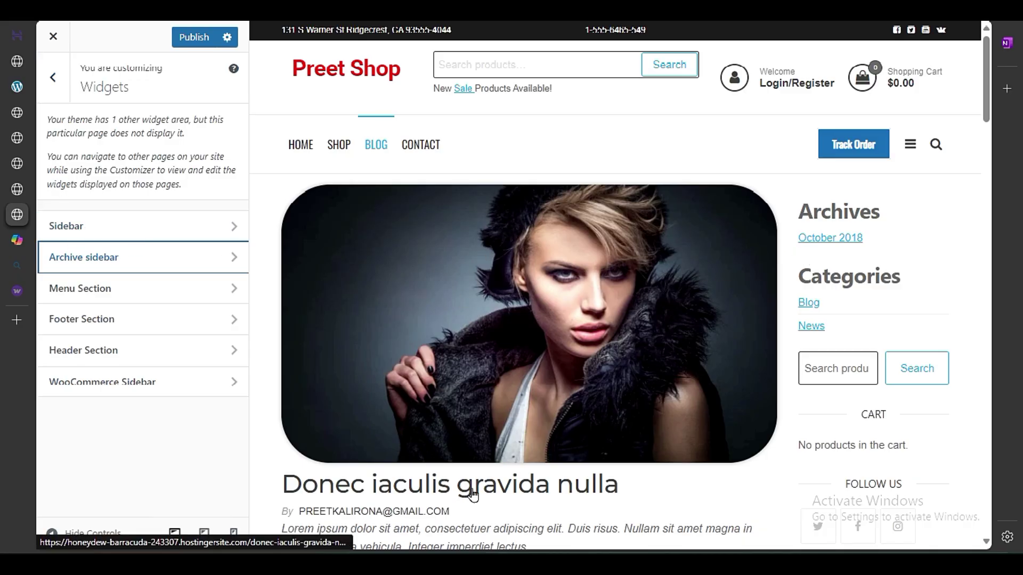
left_click(95, 261)
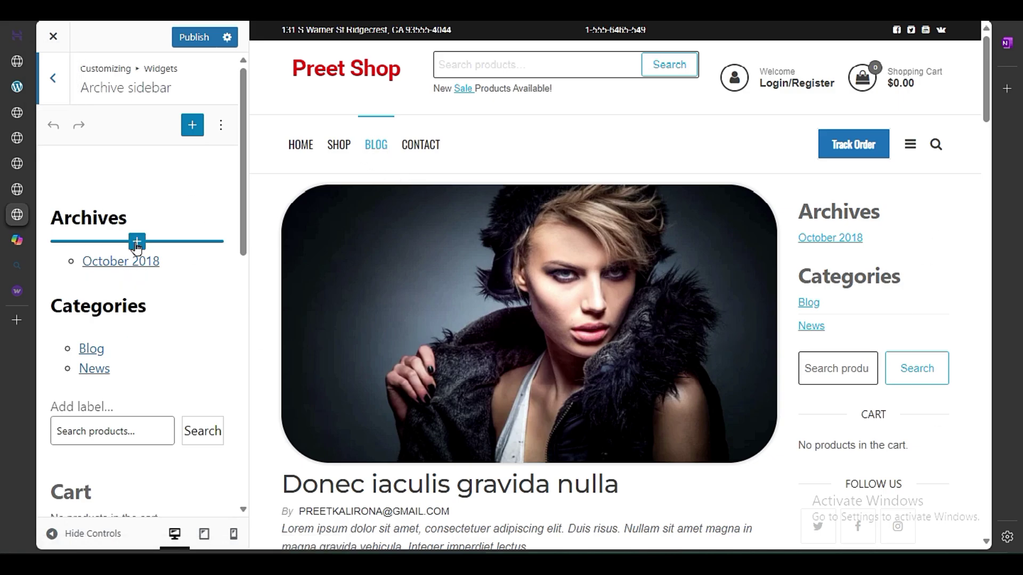
left_click(108, 222)
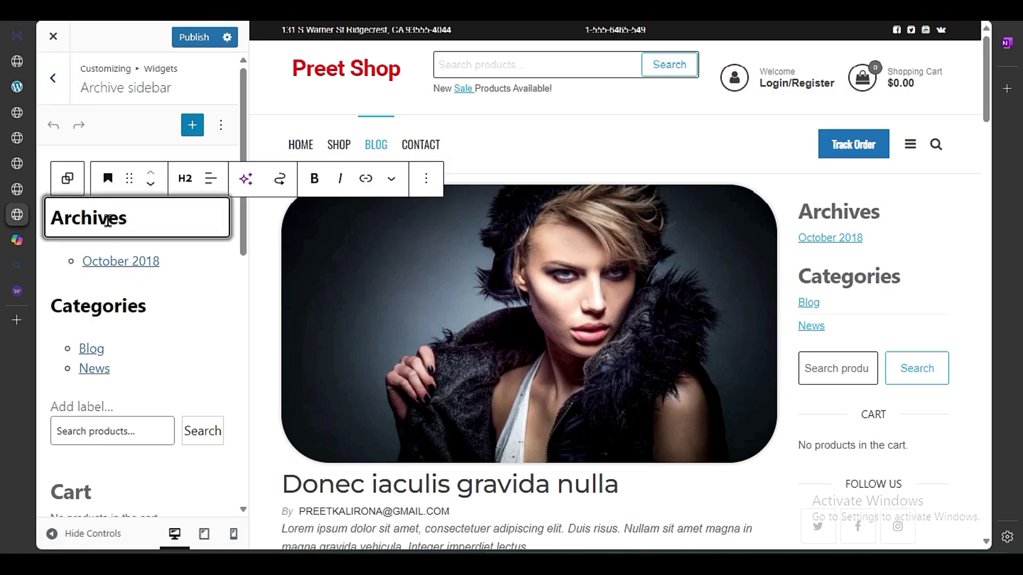
left_click(428, 179)
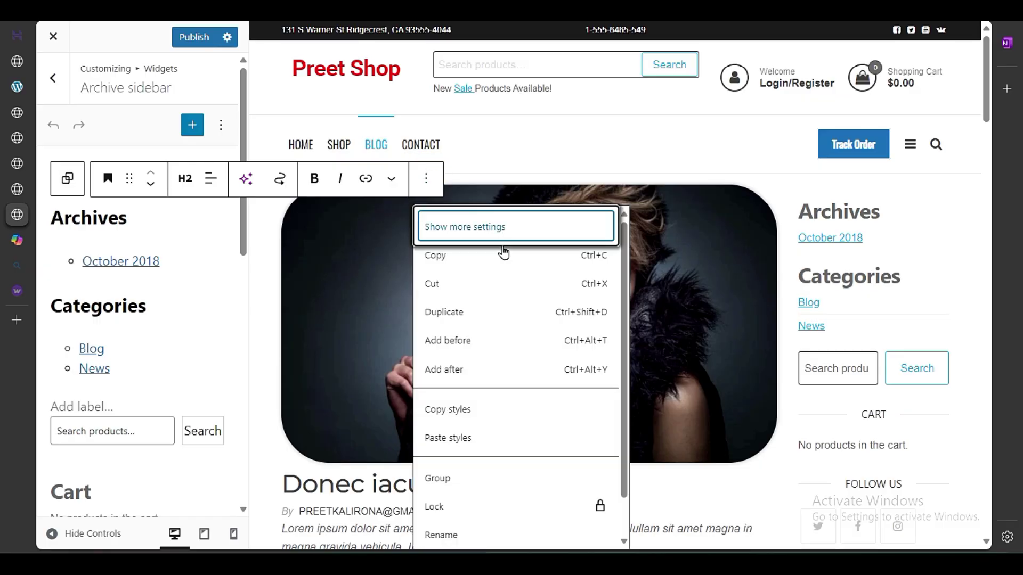
scroll(506, 480, "down", 2)
left_click(495, 528)
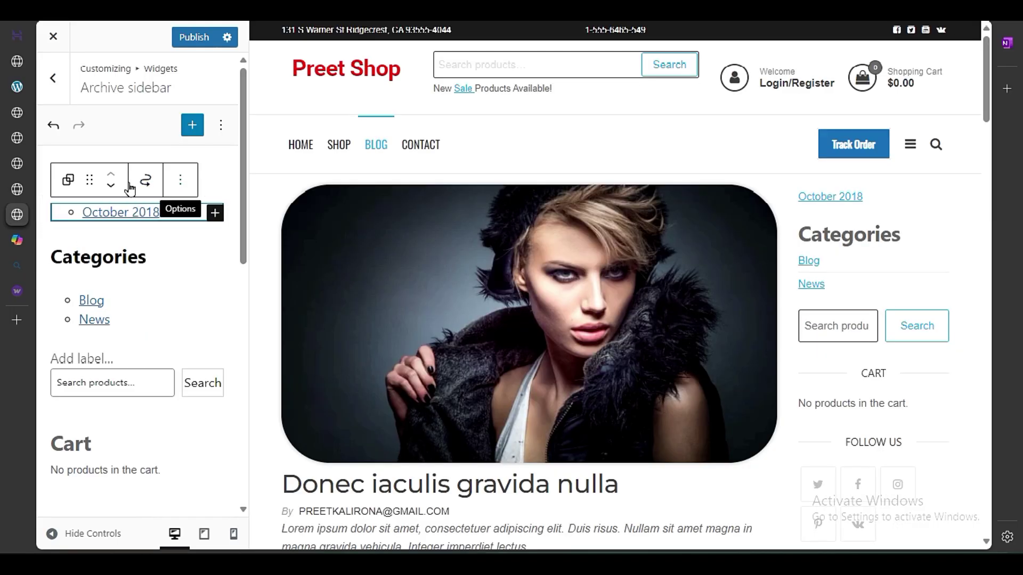
left_click(186, 185)
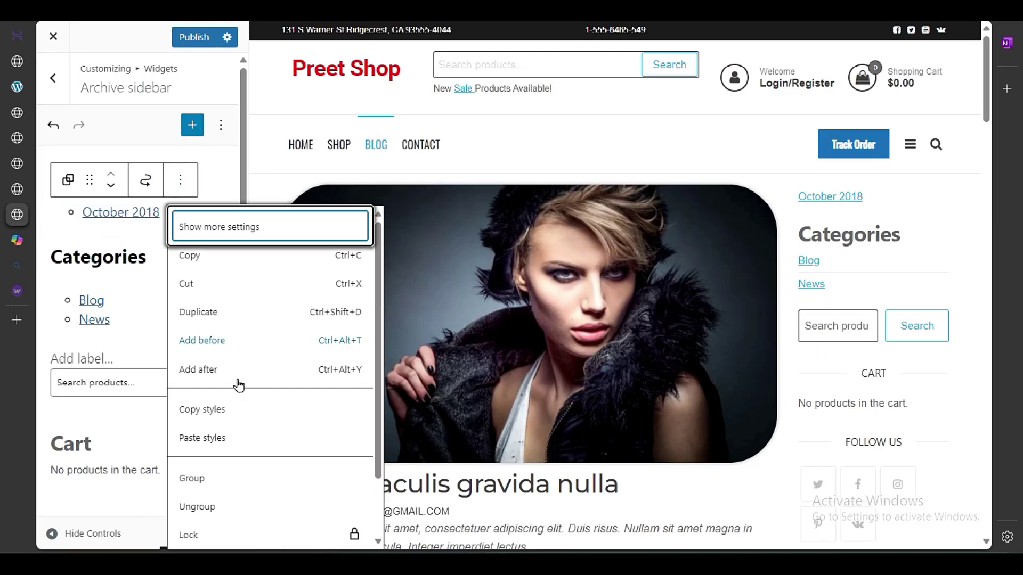
scroll(238, 480, "down", 3)
left_click(236, 532)
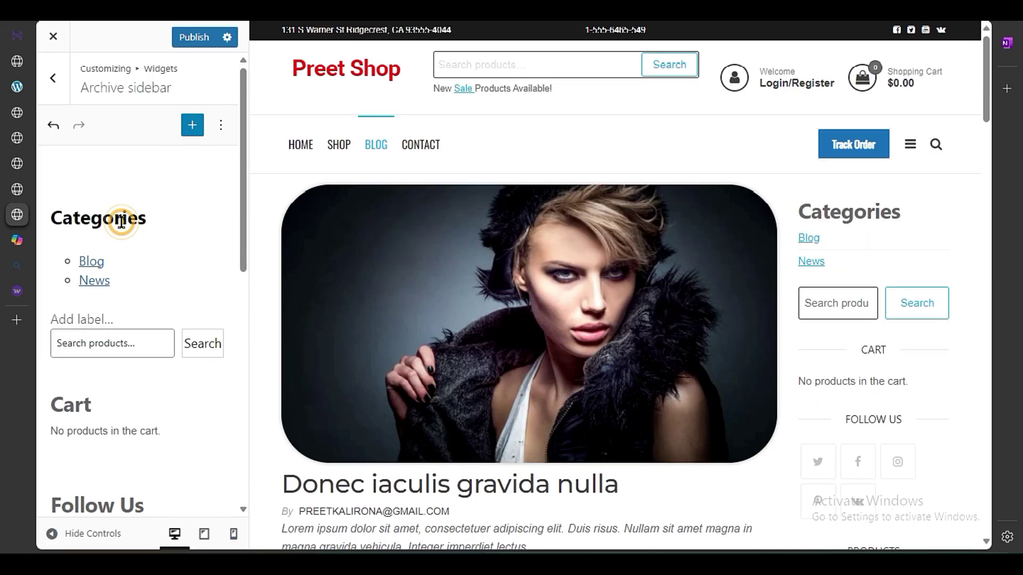
Step: Delete the Categories heading and its Blog and News list from the Archive sidebar
left_click(122, 222)
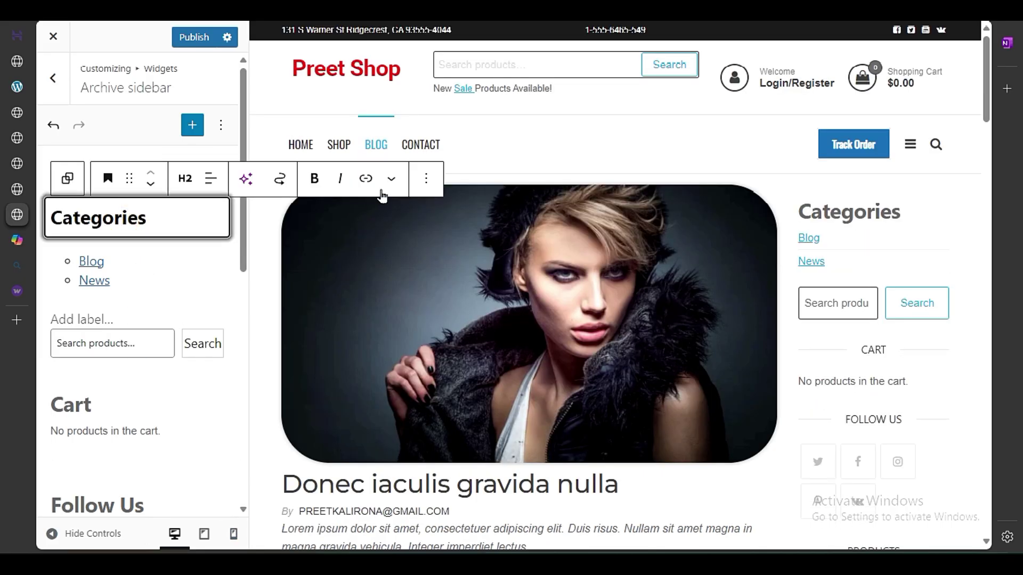
left_click(425, 178)
scroll(436, 447, "down", 2)
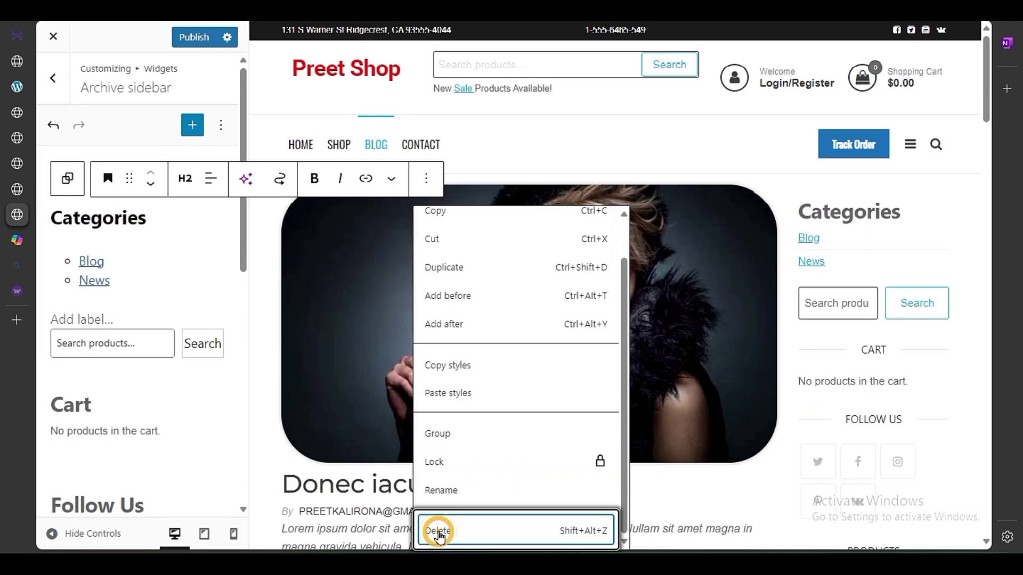
left_click(438, 532)
left_click(180, 179)
scroll(235, 521, "down", 2)
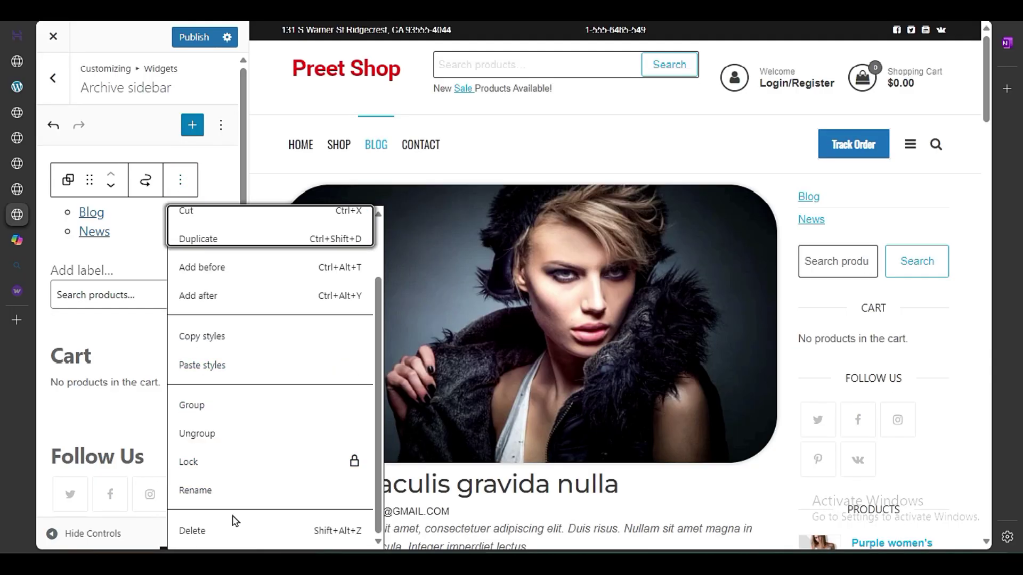
left_click(235, 522)
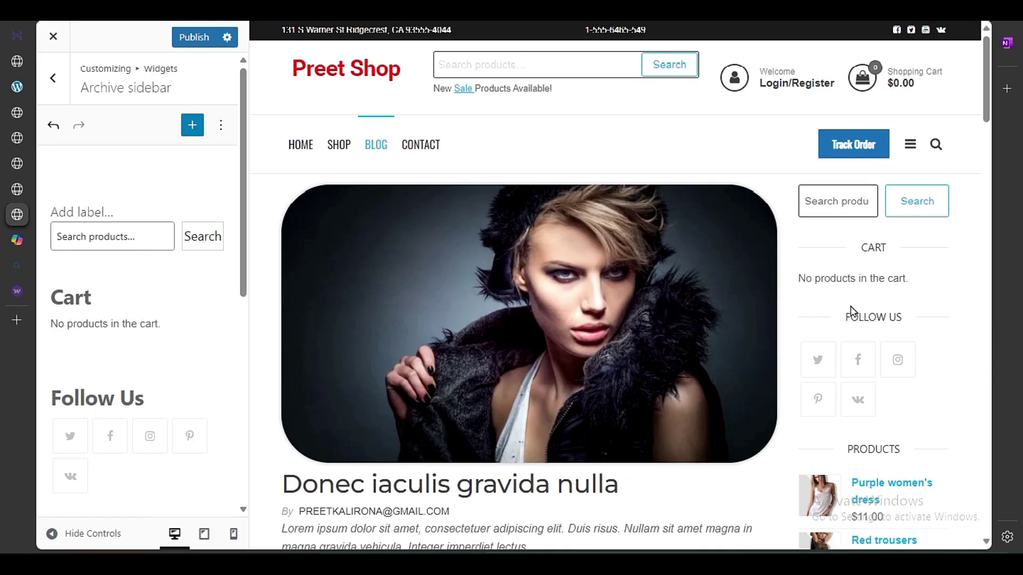
Step: Delete the Cart widget from the Archive sidebar
left_click(154, 297)
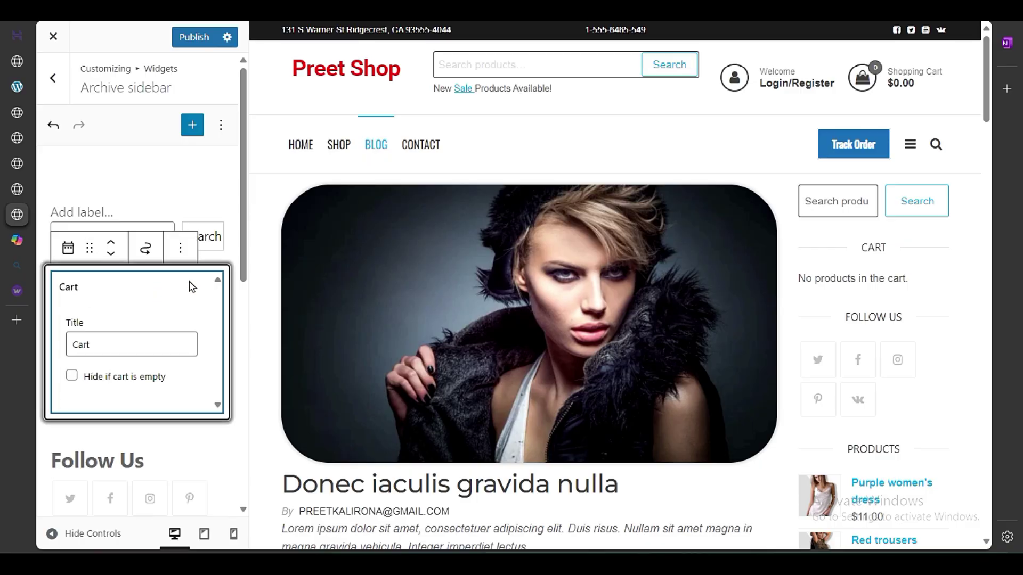
left_click(180, 247)
scroll(223, 465, "down", 2)
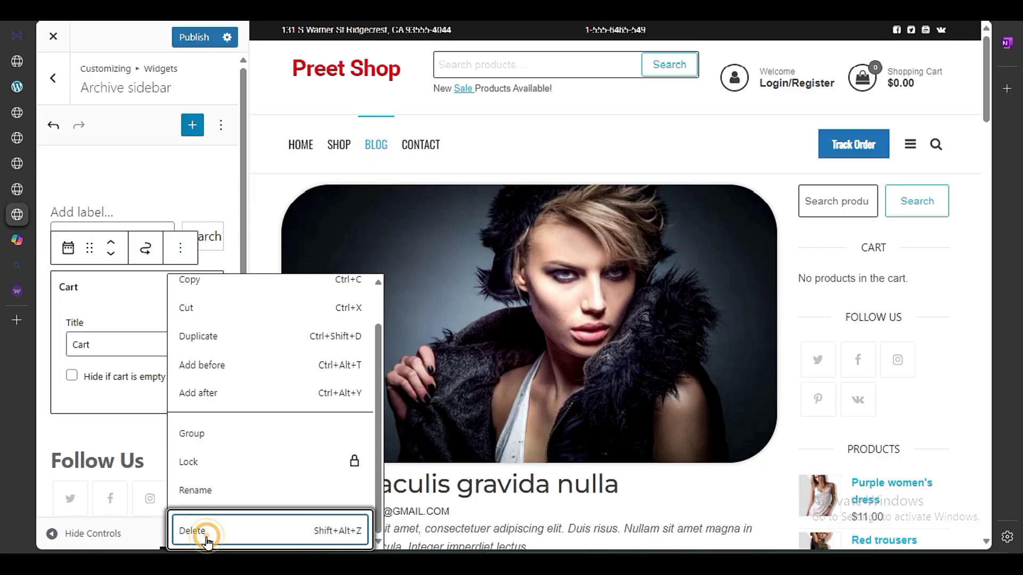
left_click(204, 532)
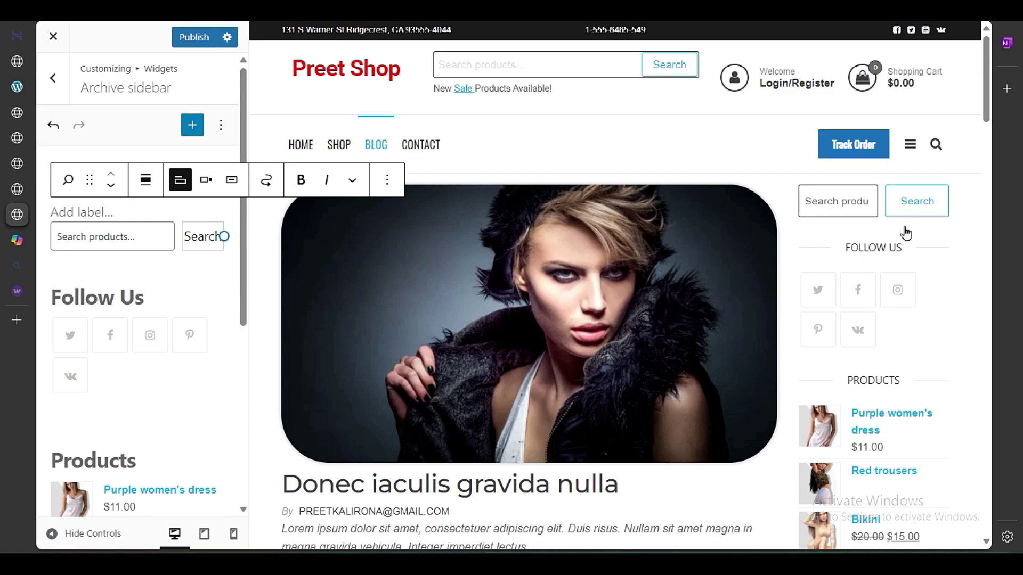
Step: Set the Archive sidebar's Products list to show 8 products and publish the change
scroll(887, 372, "down", 6)
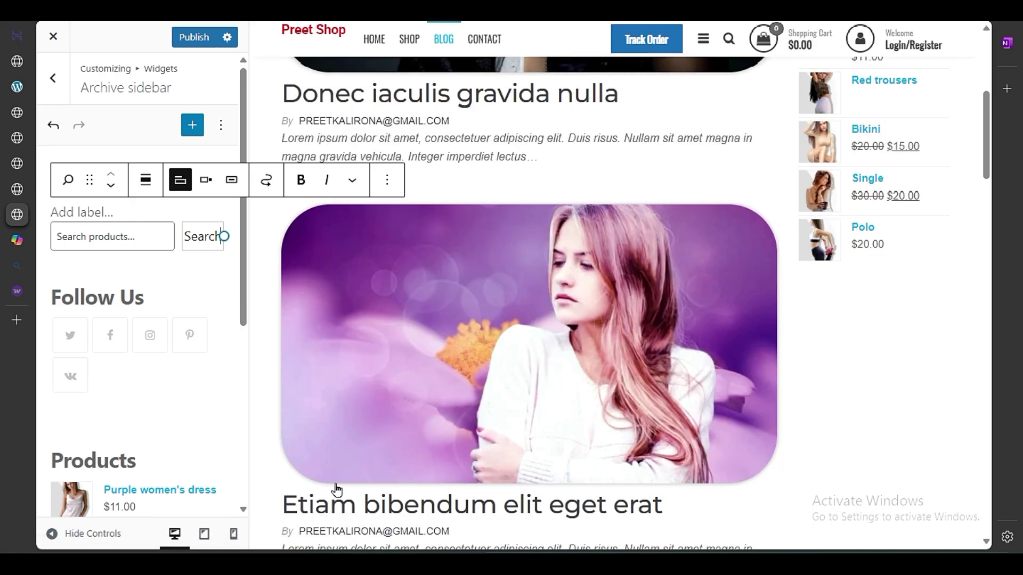
scroll(175, 426, "down", 5)
scroll(870, 194, "up", 3)
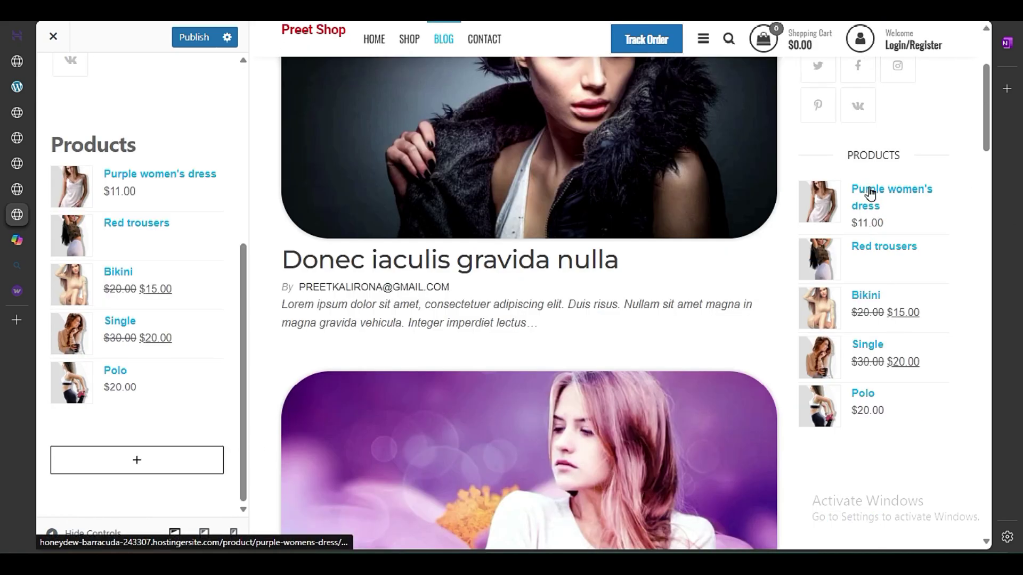
left_click(193, 402)
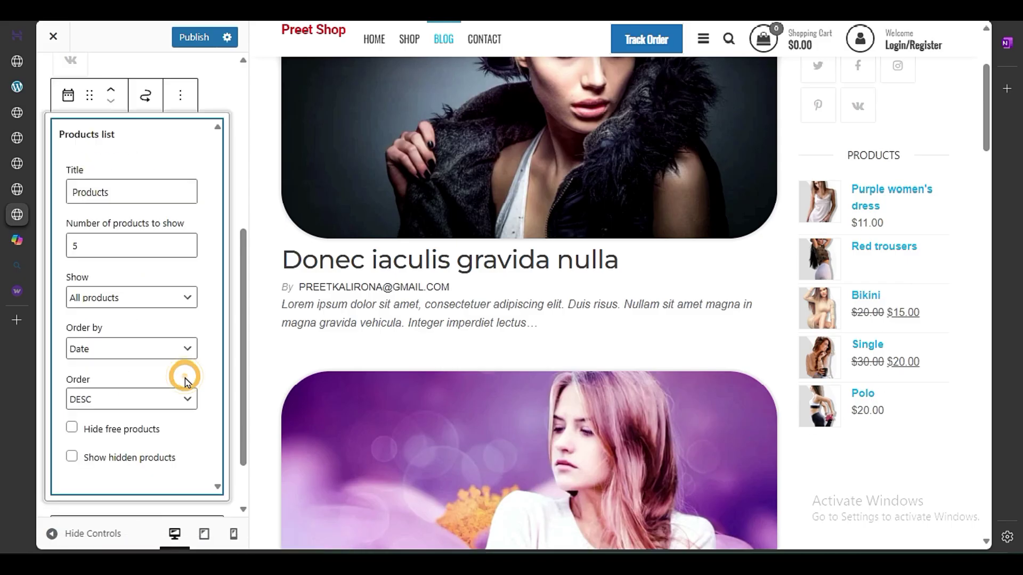
left_click(77, 245)
type("8")
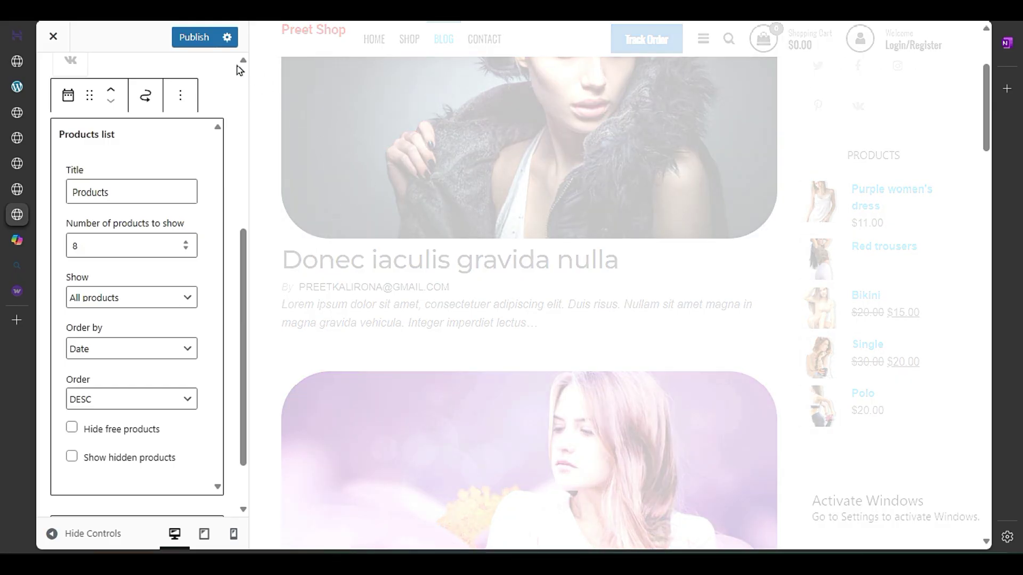
left_click(196, 39)
Step: Review the lengthened product list in the Blog page preview and exit the Customizer
scroll(824, 336, "down", 3)
scroll(824, 336, "up", 7)
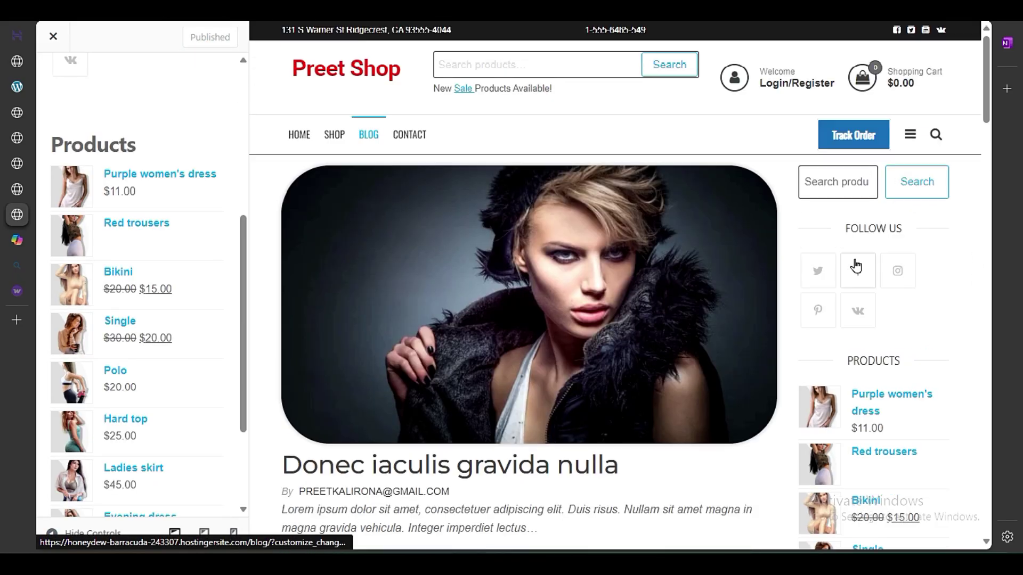
scroll(857, 272, "down", 10)
scroll(858, 288, "up", 10)
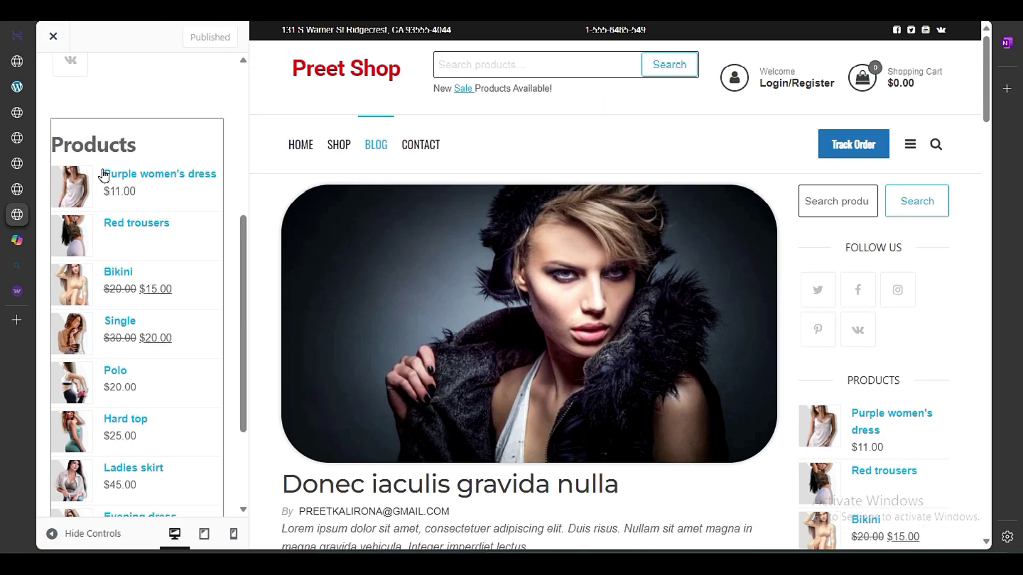
scroll(101, 171, "up", 6)
left_click(52, 77)
left_click(54, 39)
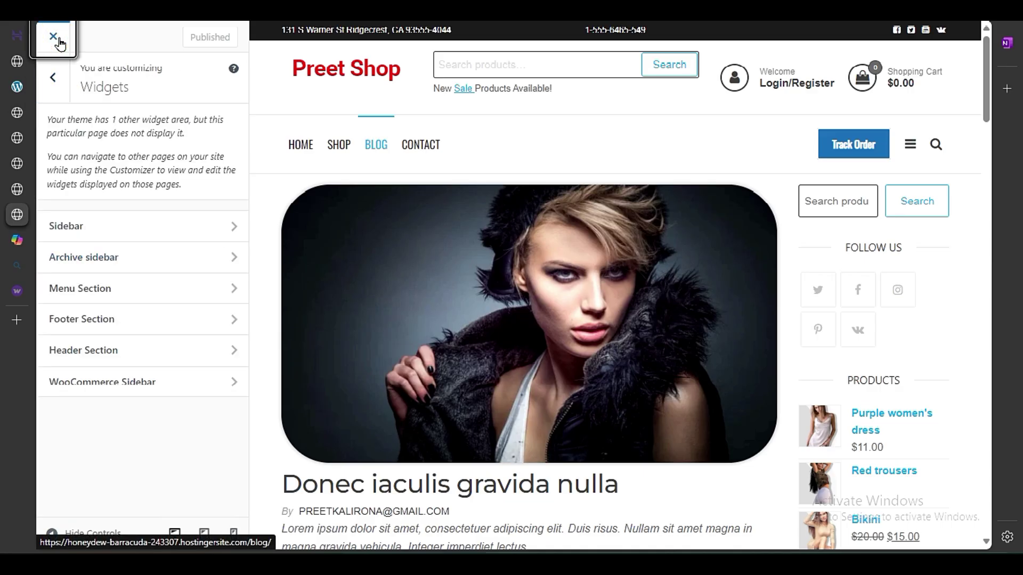
Step: Look over the live Blog page, open the Donec iaculis gravida nulla post and examine its sidebar
scroll(301, 262, "down", 4)
scroll(301, 262, "down", 6)
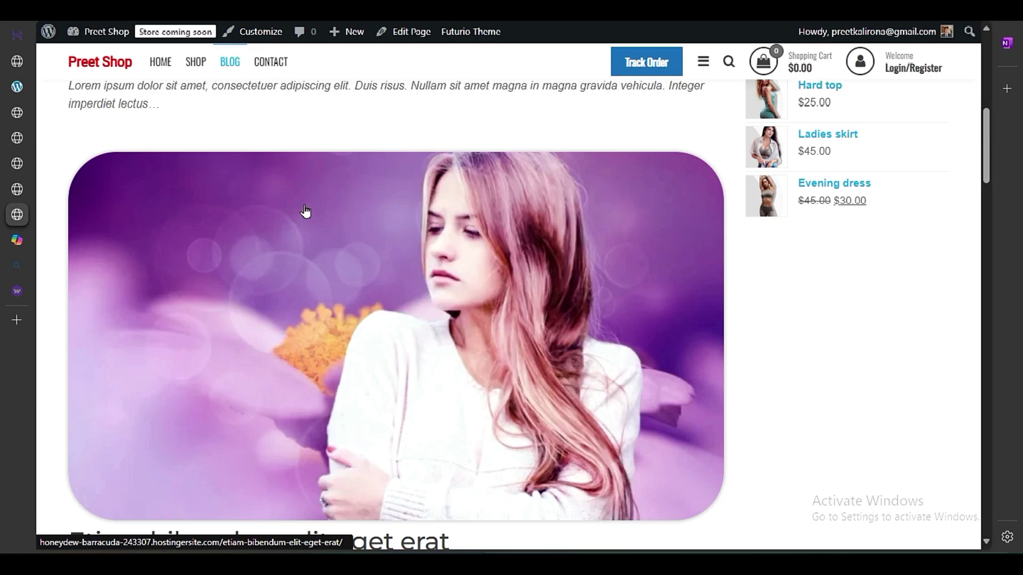
scroll(306, 212, "up", 3)
left_click(299, 205)
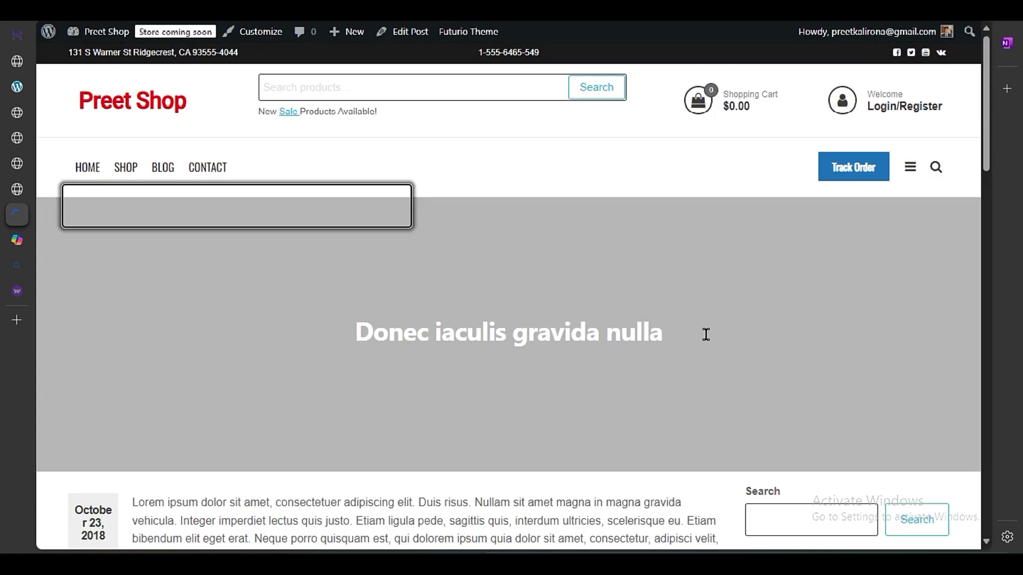
scroll(890, 373, "down", 5)
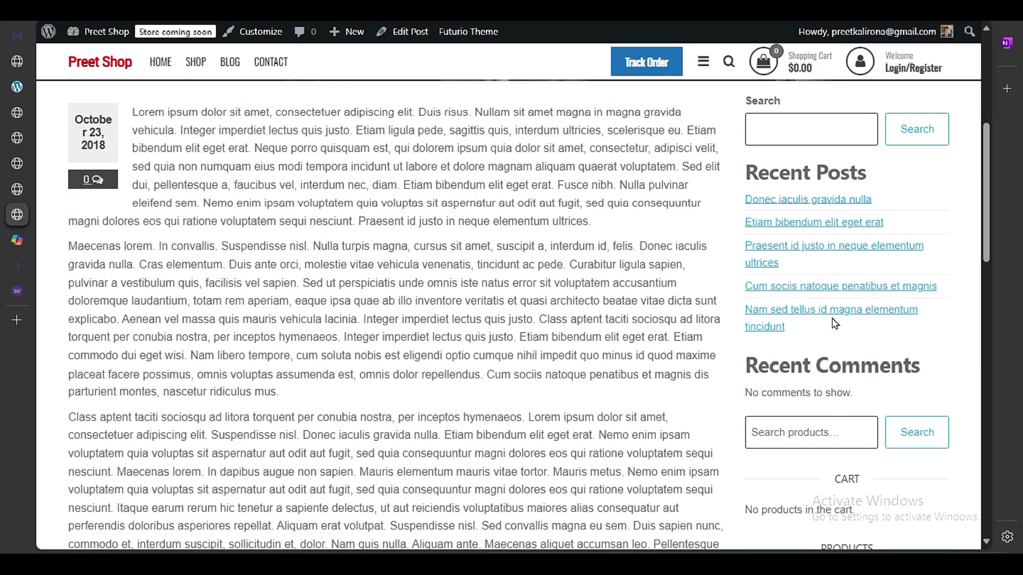
Step: Open the Sidebar widget area in the Customizer for this post, review the page preview and leave without saving
left_click(246, 41)
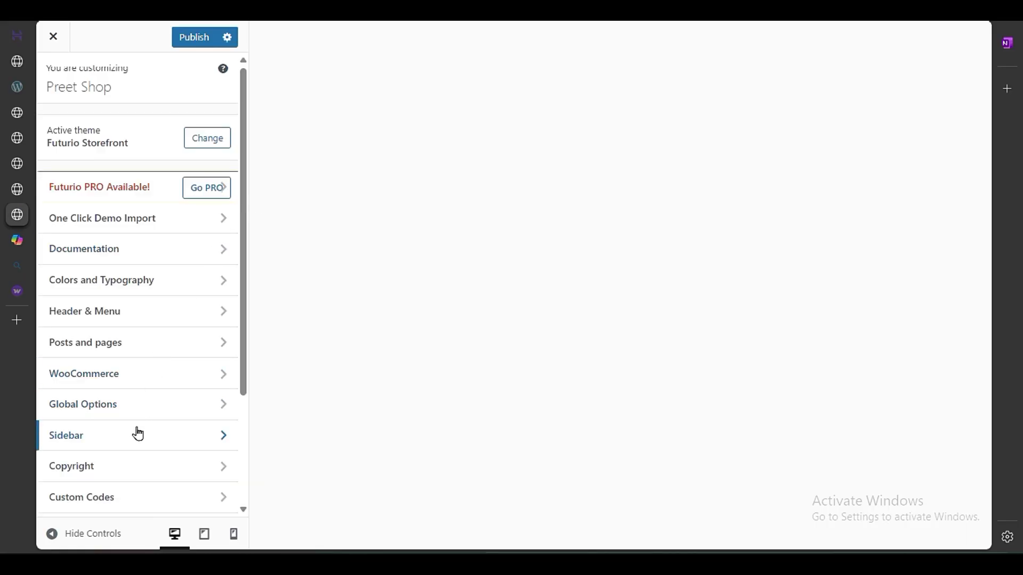
scroll(129, 472, "down", 3)
left_click(128, 441)
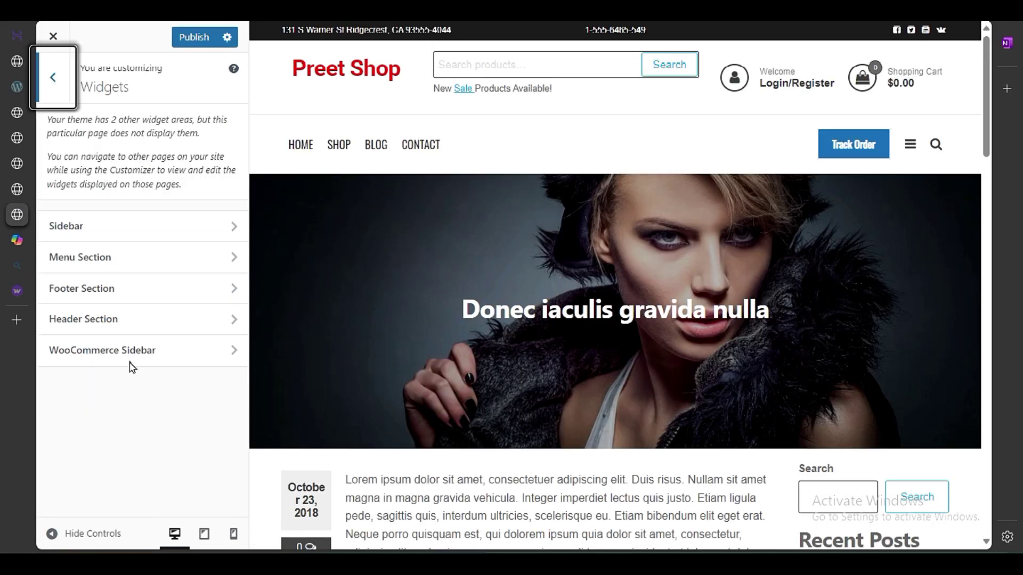
left_click(139, 233)
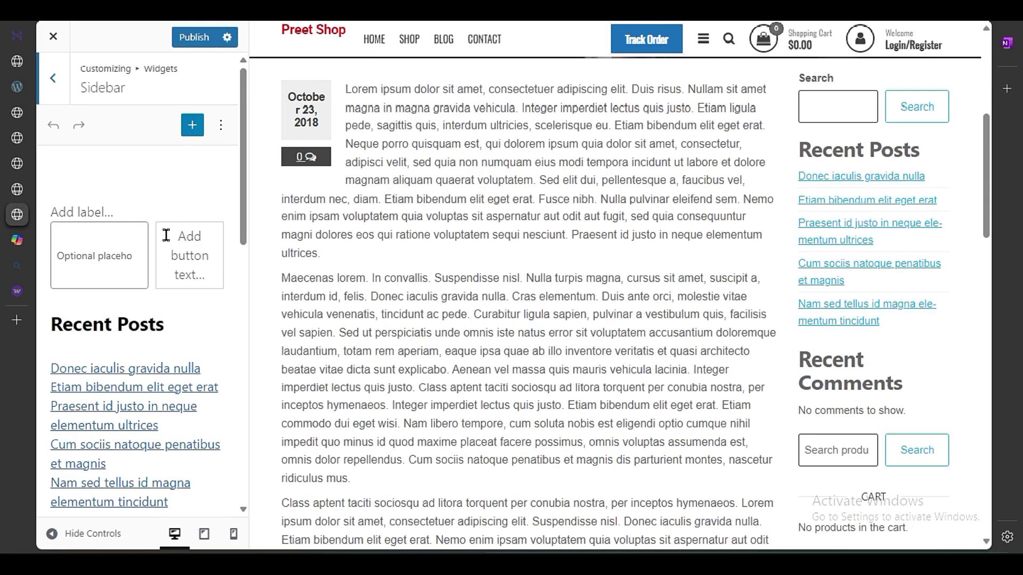
scroll(611, 273, "up", 3)
scroll(611, 275, "down", 6)
scroll(608, 273, "up", 10)
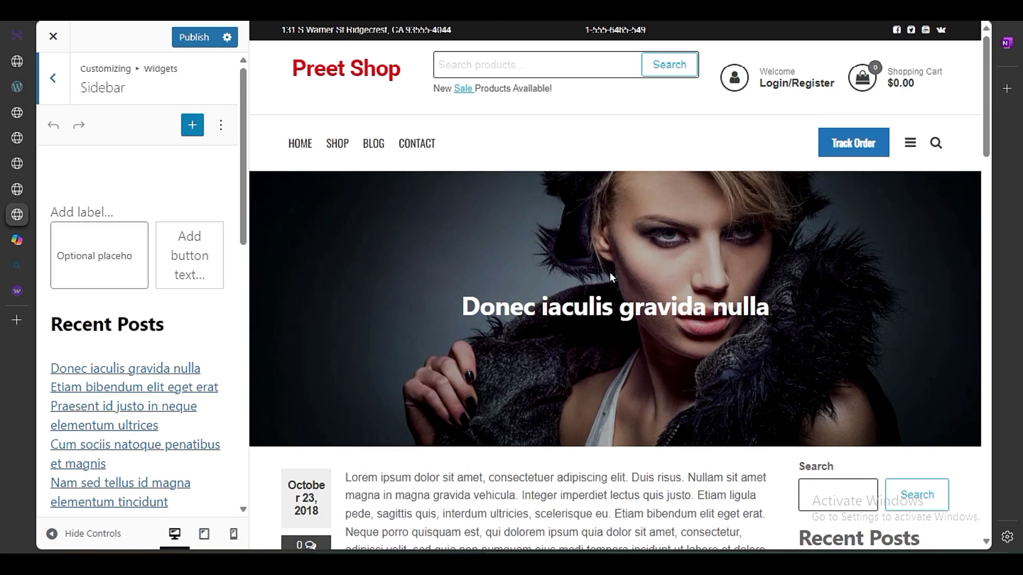
left_click(53, 36)
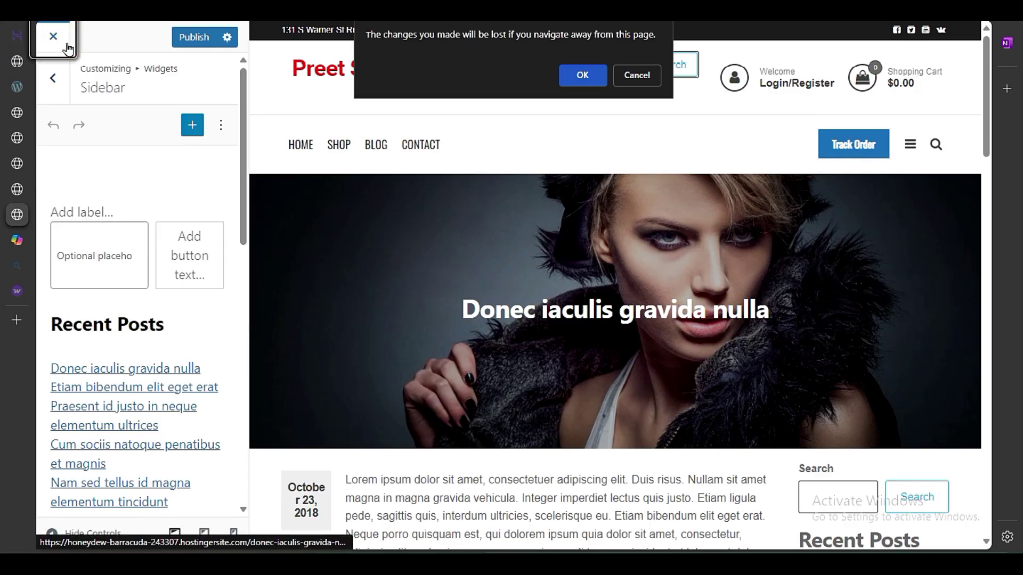
left_click(582, 75)
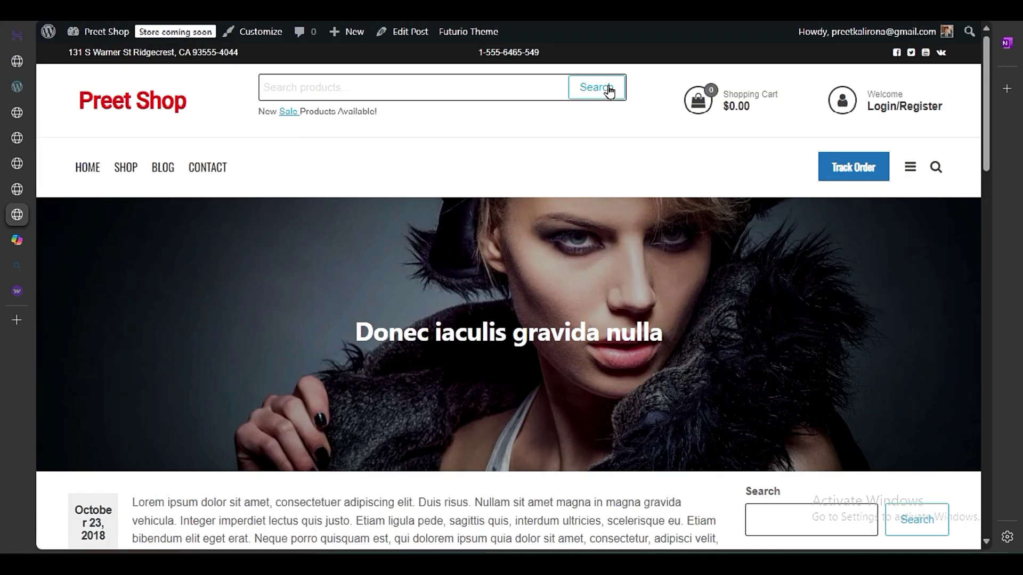
Step: Test the side menu and search icons beside the Track Order button by toggling each open and closed
left_click(910, 168)
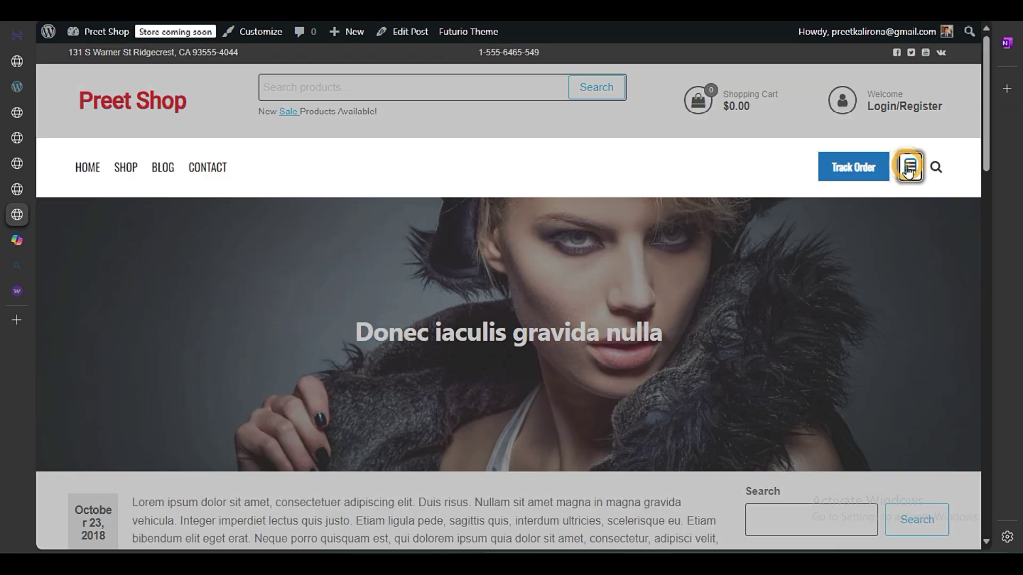
left_click(909, 169)
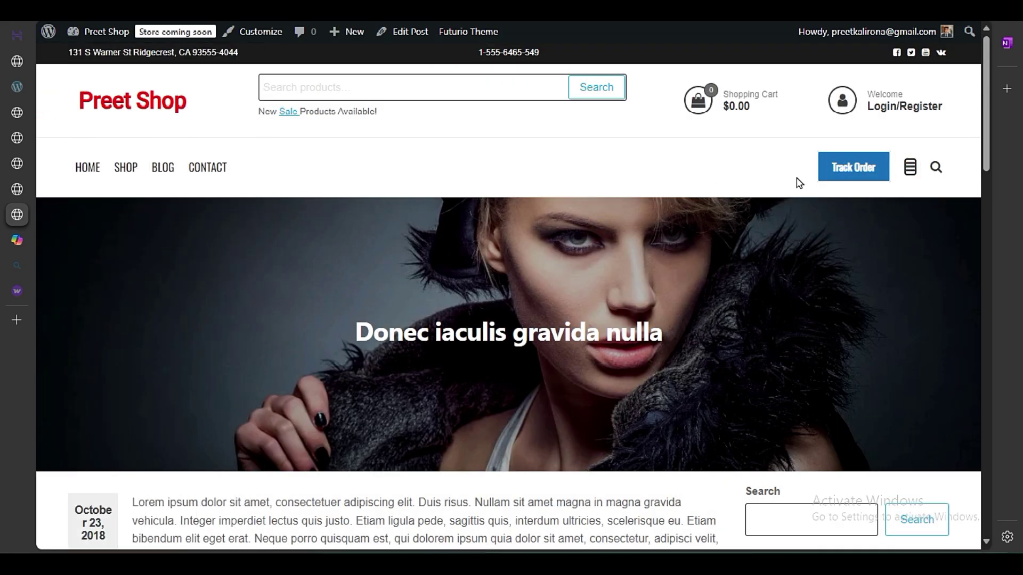
left_click(910, 176)
left_click(911, 177)
left_click(911, 177)
left_click(911, 177)
left_click(935, 169)
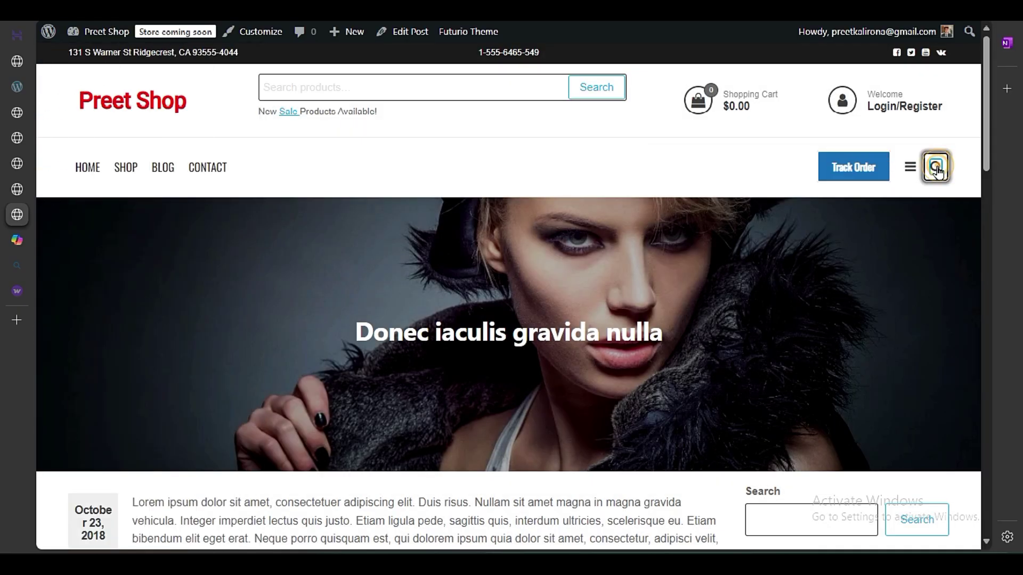
left_click(936, 168)
left_click(936, 168)
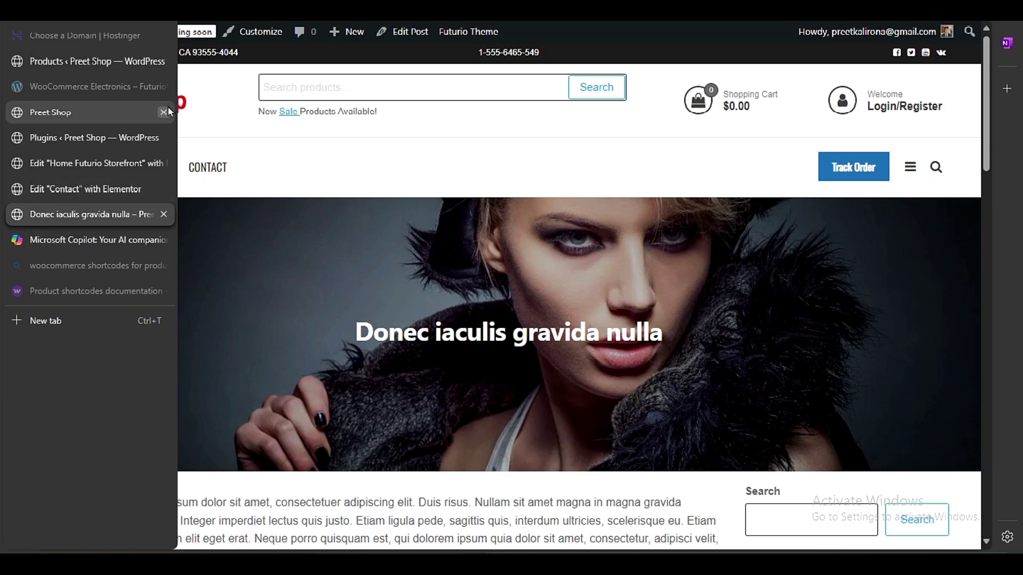
Step: Reopen the Customizer in mobile preview, look through the Top Bar settings and return to the Header & Menu options
left_click(271, 33)
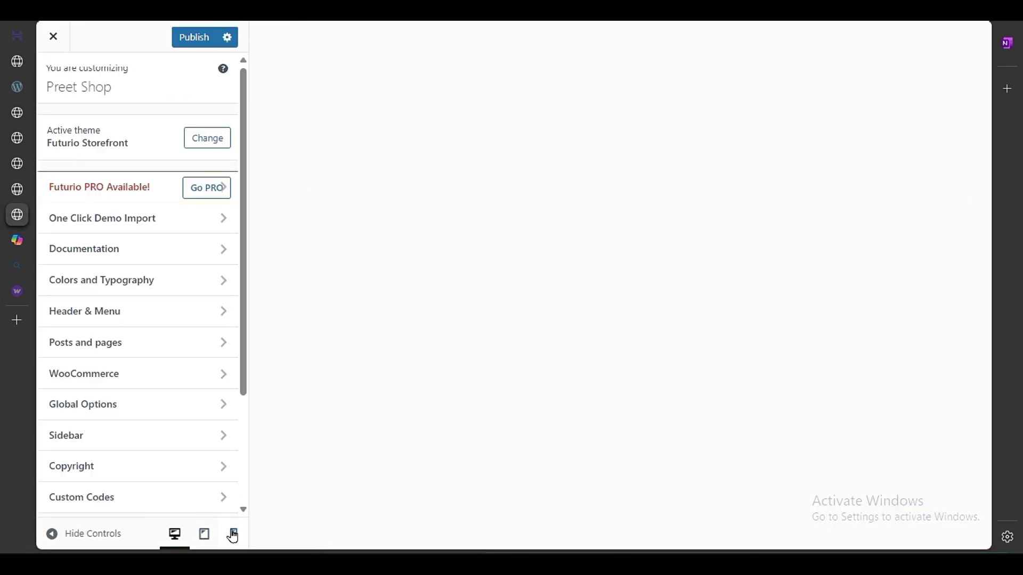
left_click(233, 536)
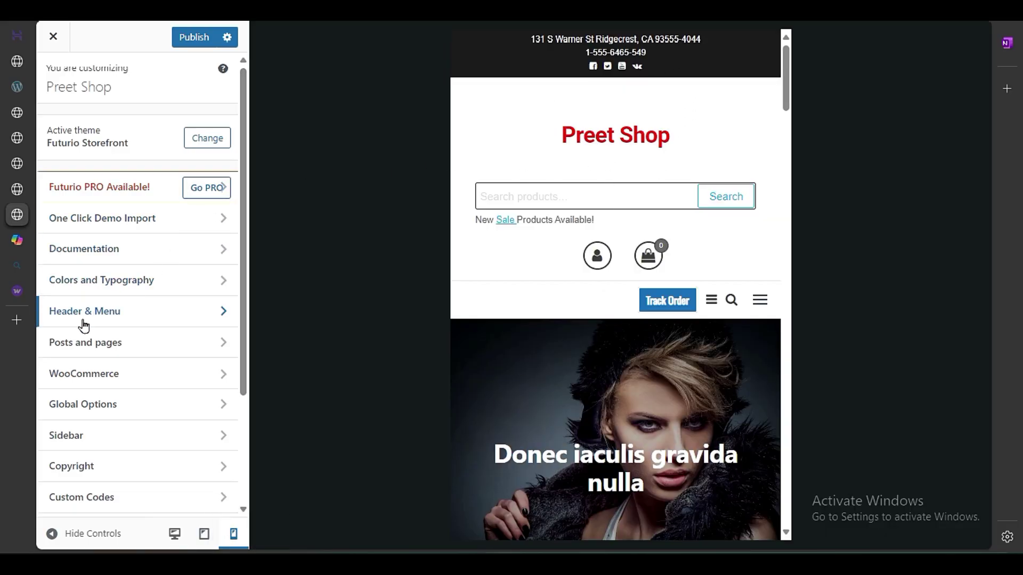
left_click(137, 314)
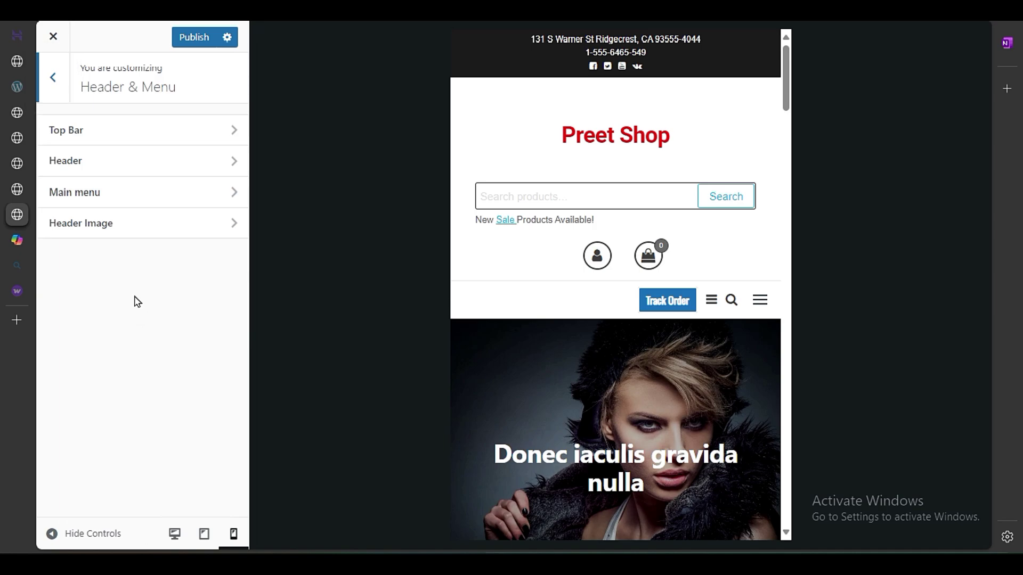
left_click(145, 150)
scroll(155, 358, "down", 5)
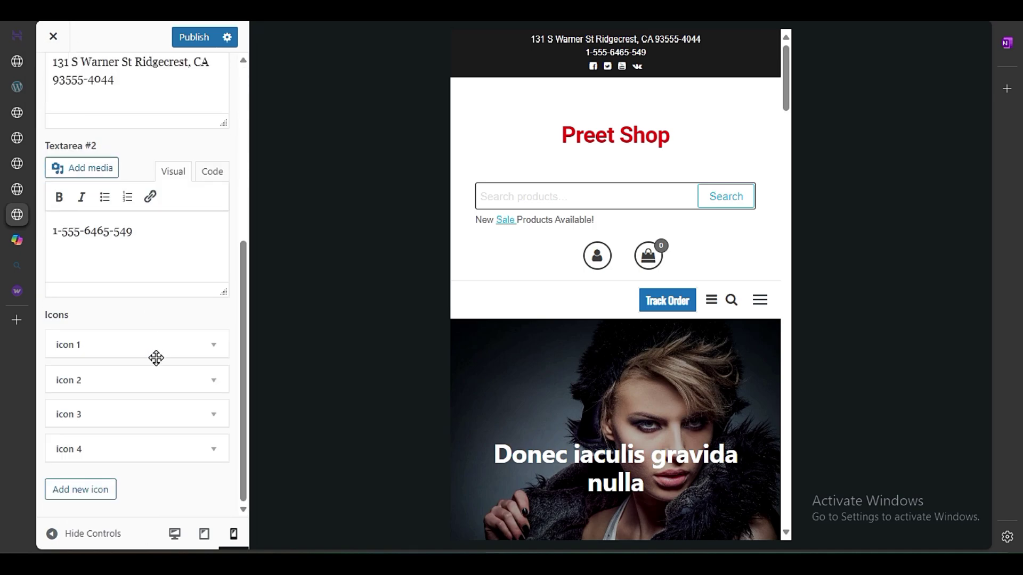
scroll(155, 382, "up", 5)
scroll(158, 380, "down", 5)
scroll(157, 380, "up", 5)
left_click(60, 80)
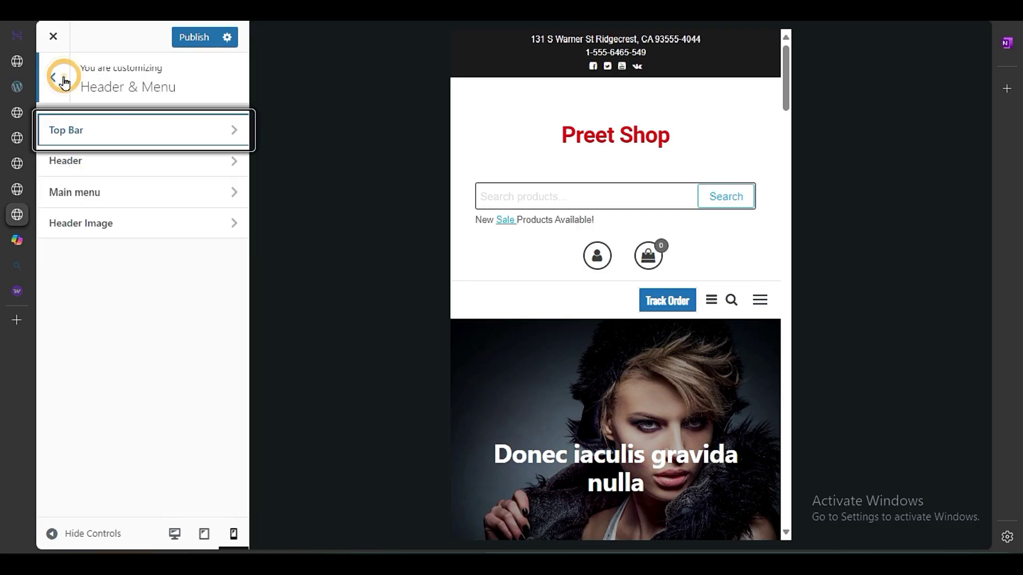
Step: Set the mobile Header spacing to 0 in the Header settings
left_click(121, 162)
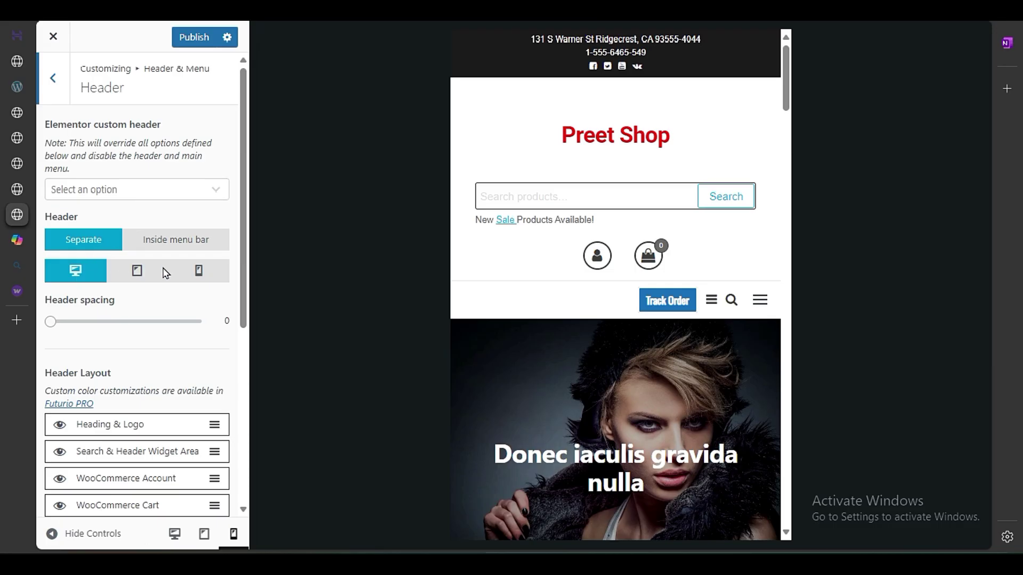
left_click(186, 269)
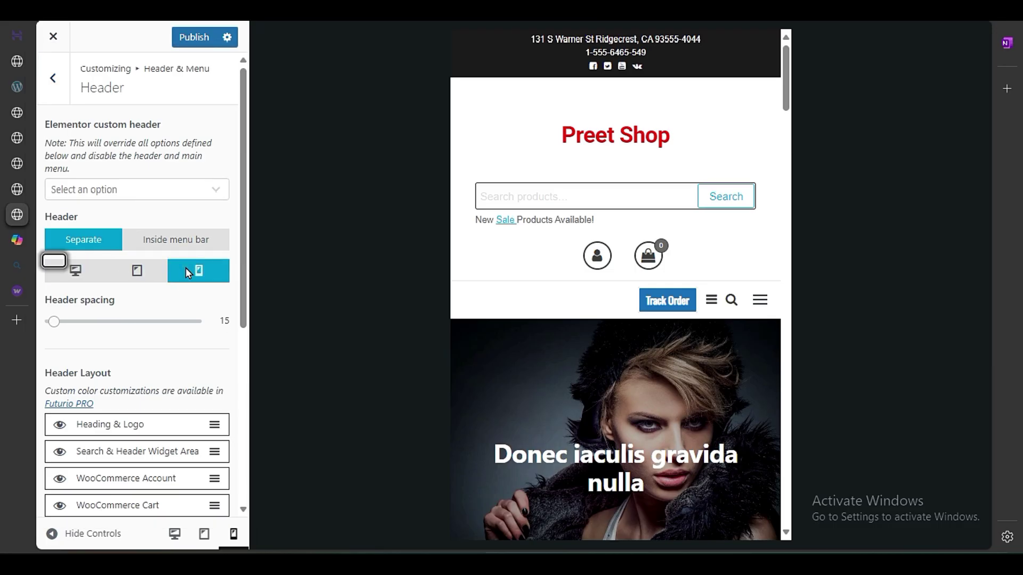
left_click_drag(52, 322, 23, 326)
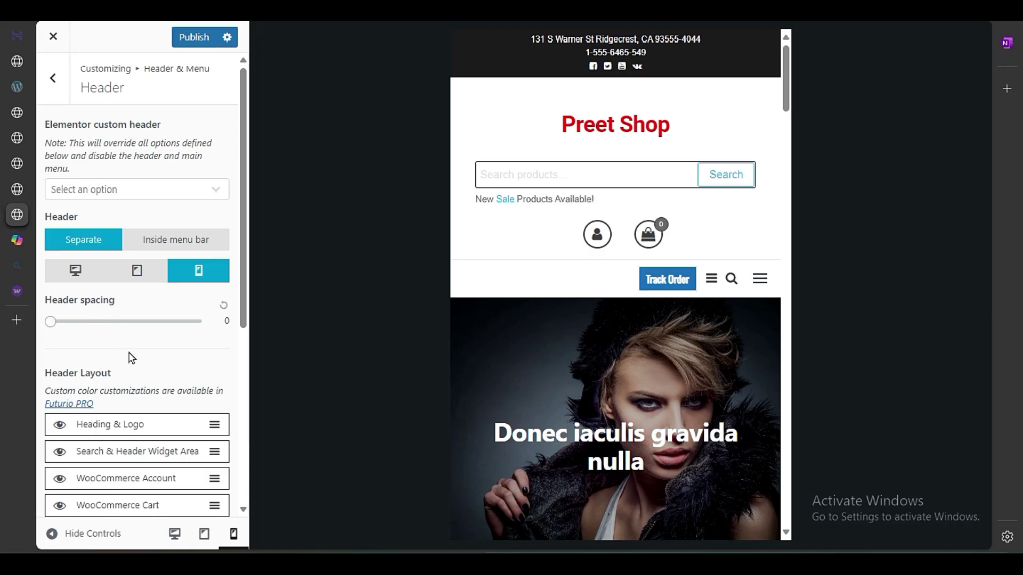
Step: Hide the WooCommerce Cart and WooCommerce Account elements in the Header Layout, and show both again
scroll(134, 362, "down", 3)
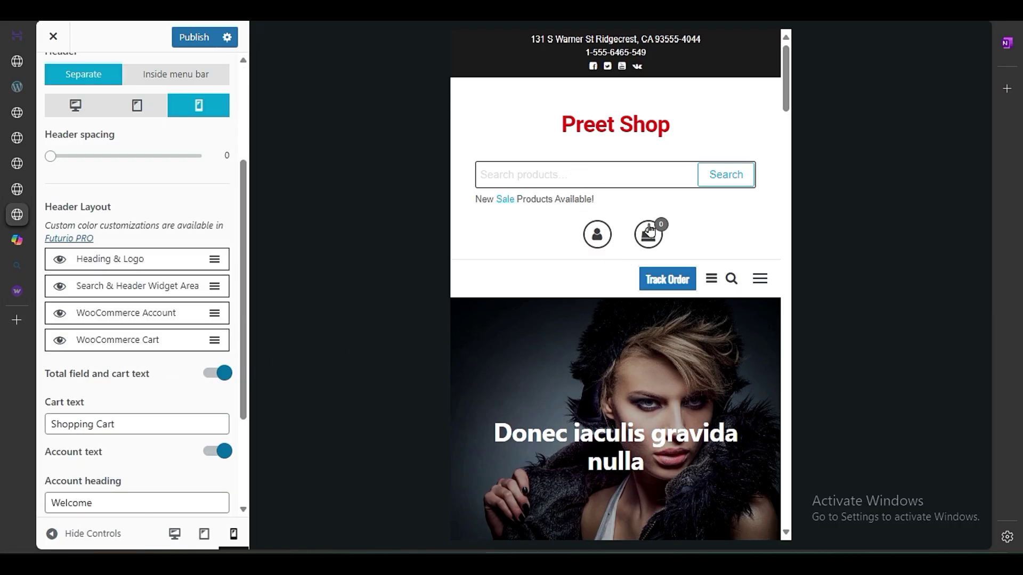
left_click(60, 341)
left_click(60, 313)
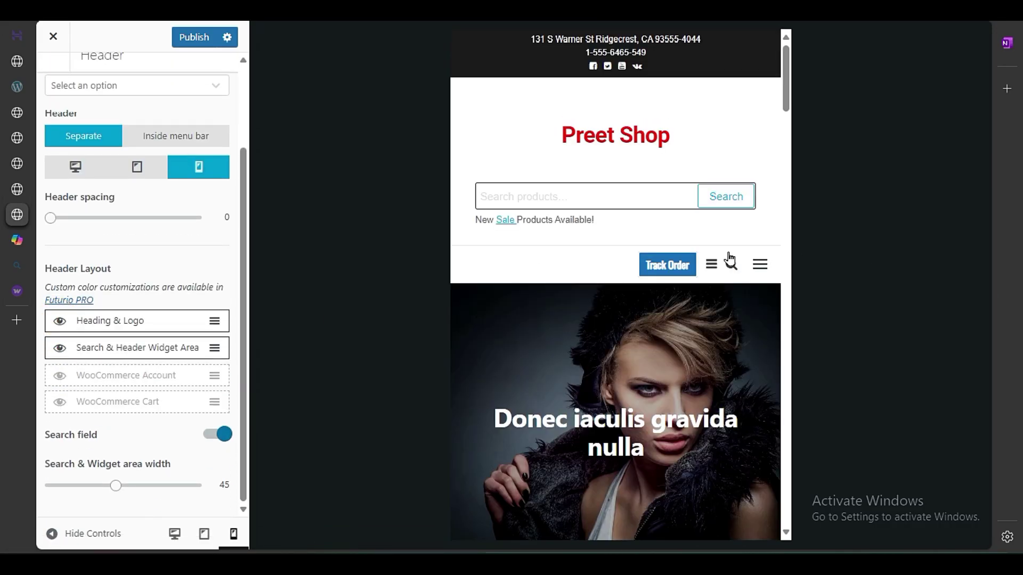
left_click(60, 376)
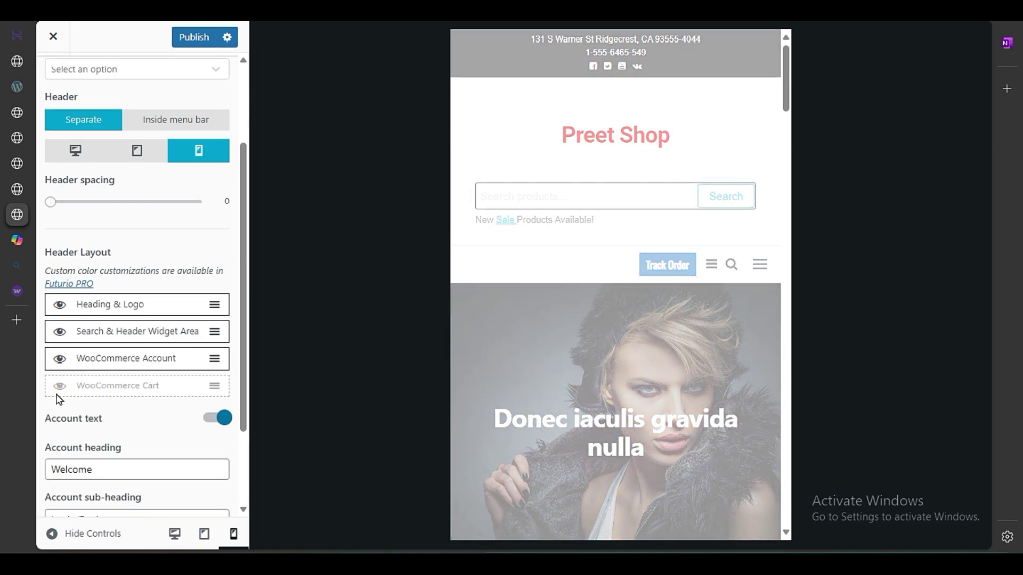
left_click(60, 386)
Step: Review the remaining Header settings, return to the main Customizer options and switch the preview to desktop
scroll(128, 426, "down", 3)
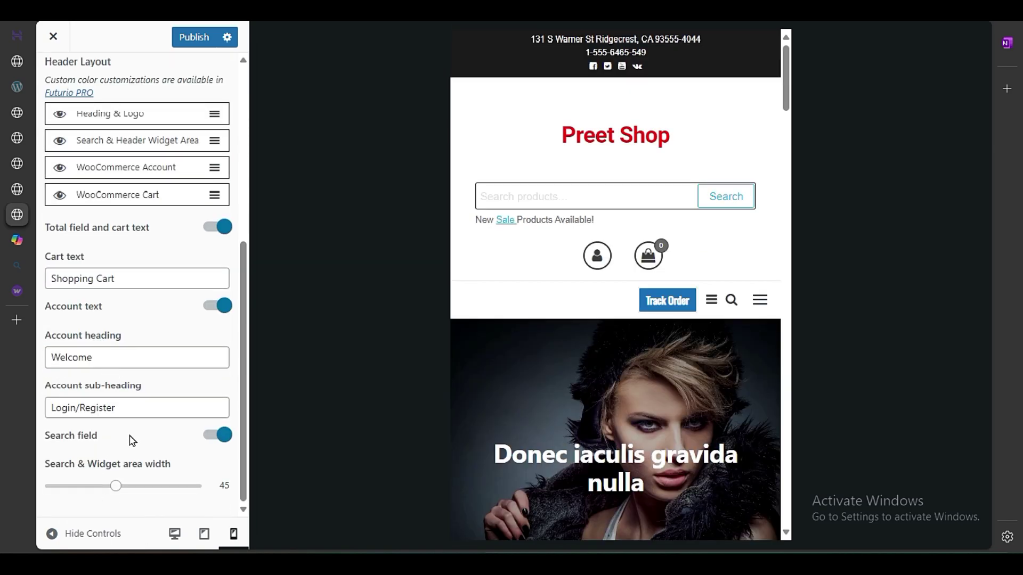
scroll(130, 438, "up", 5)
left_click(59, 98)
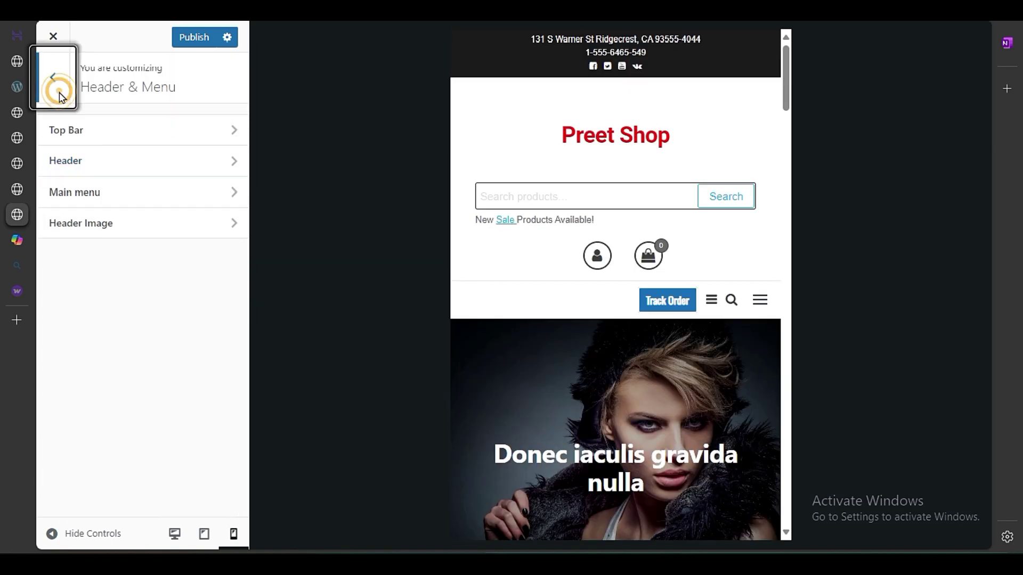
left_click(54, 78)
scroll(160, 372, "down", 2)
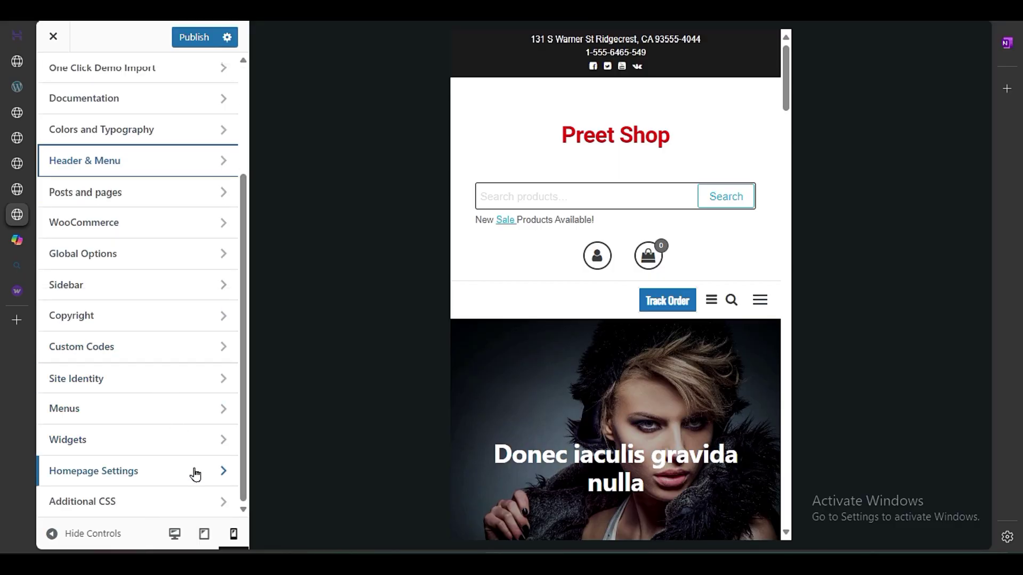
left_click(174, 534)
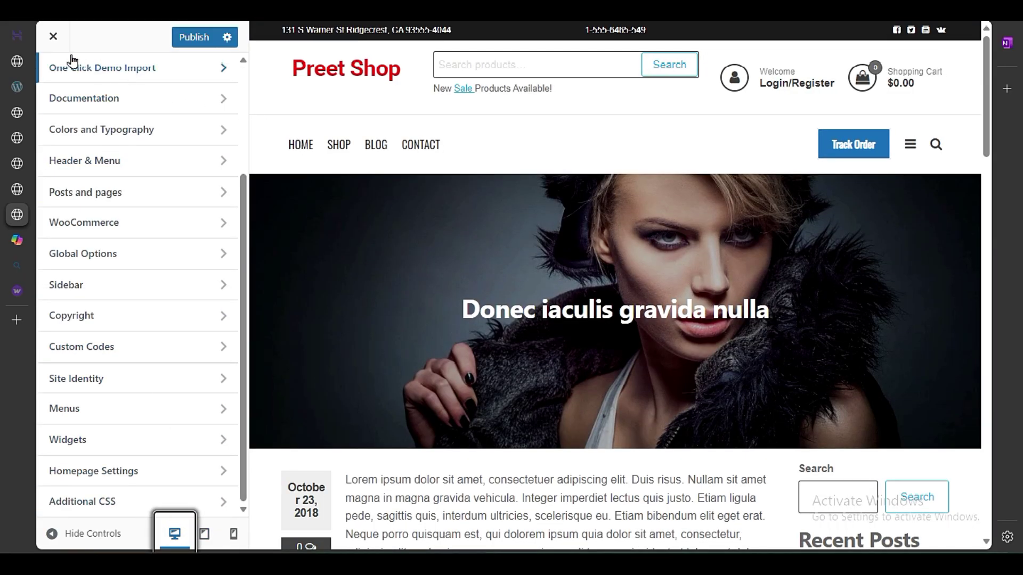
Step: Close the Customizer and look over the live blog post page down to its footer
left_click(53, 36)
left_click(581, 78)
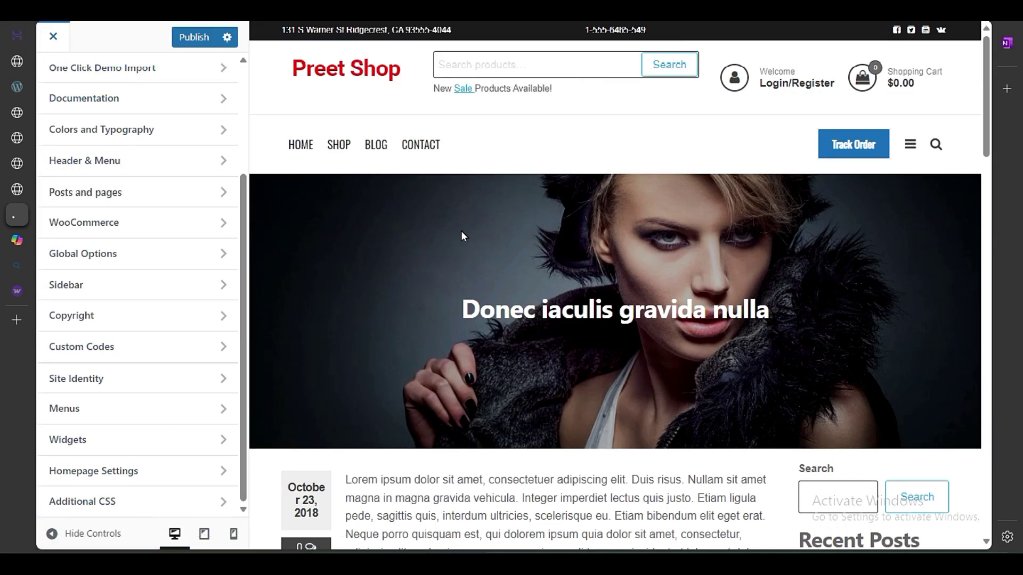
scroll(577, 325, "down", 15)
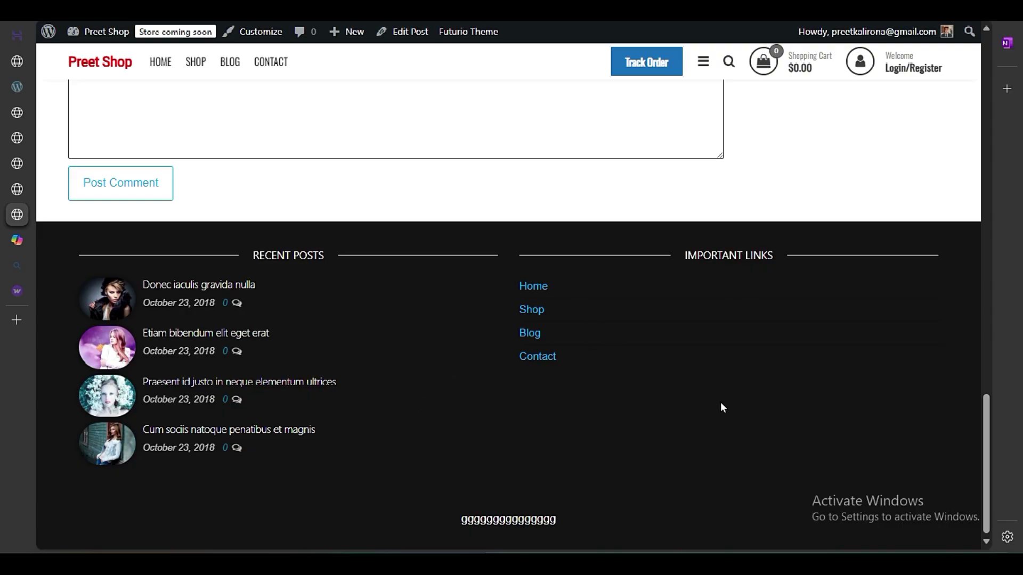
scroll(720, 406, "up", 20)
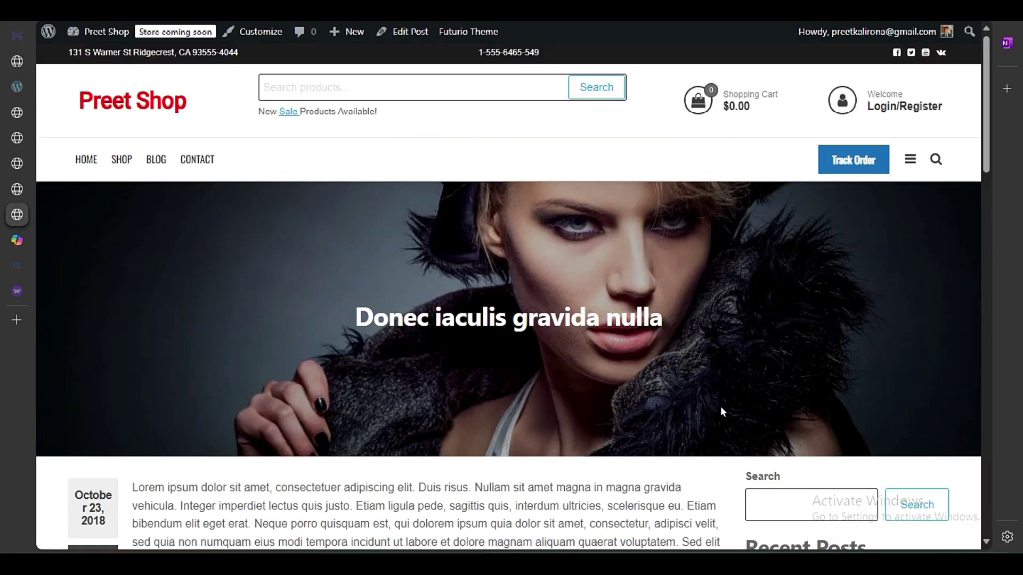
Step: Go to the WordPress dashboard, open the Add Plugins page and list the Popular plugins
left_click(85, 42)
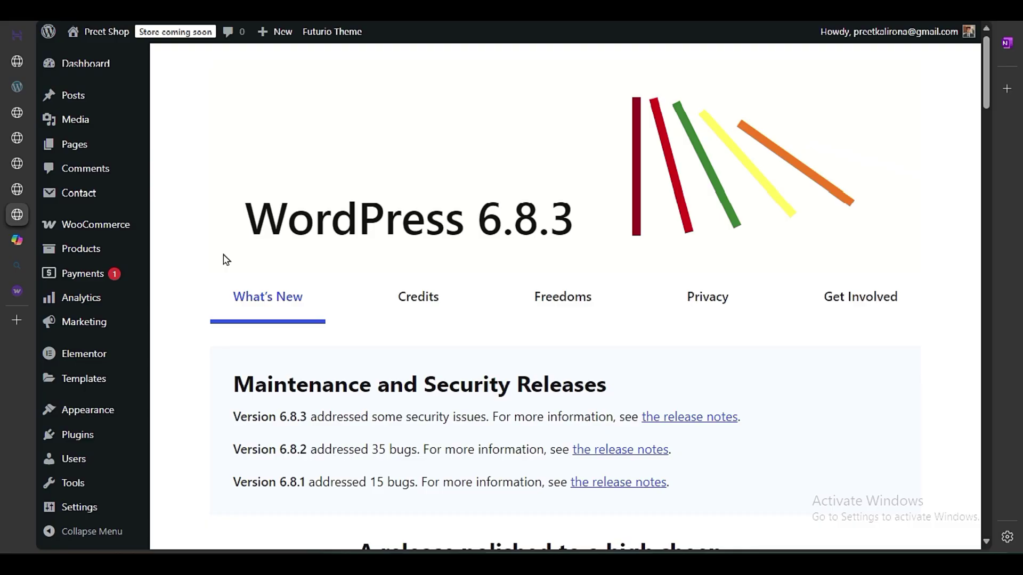
scroll(206, 316, "down", 3)
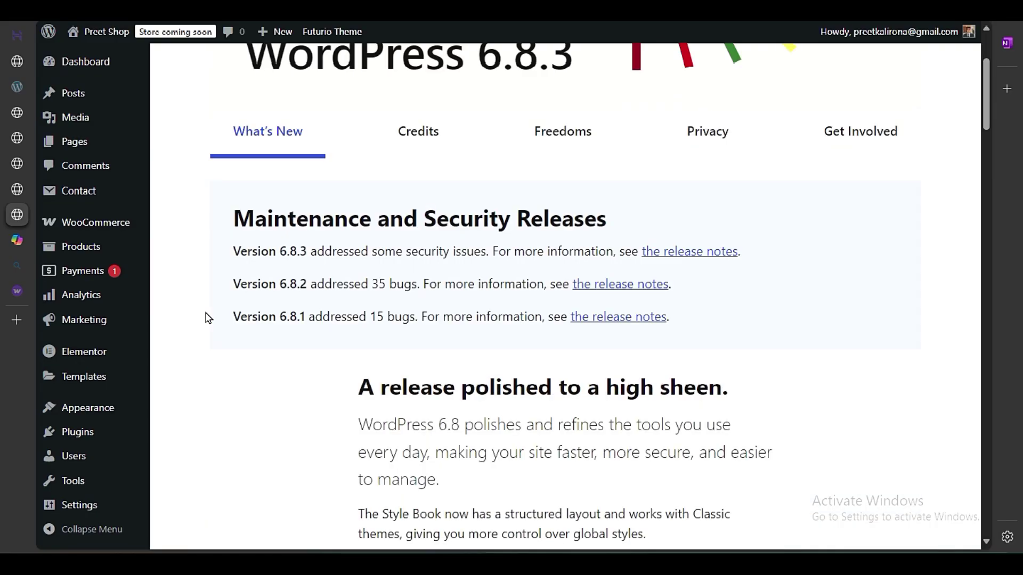
mouse_move(132, 433)
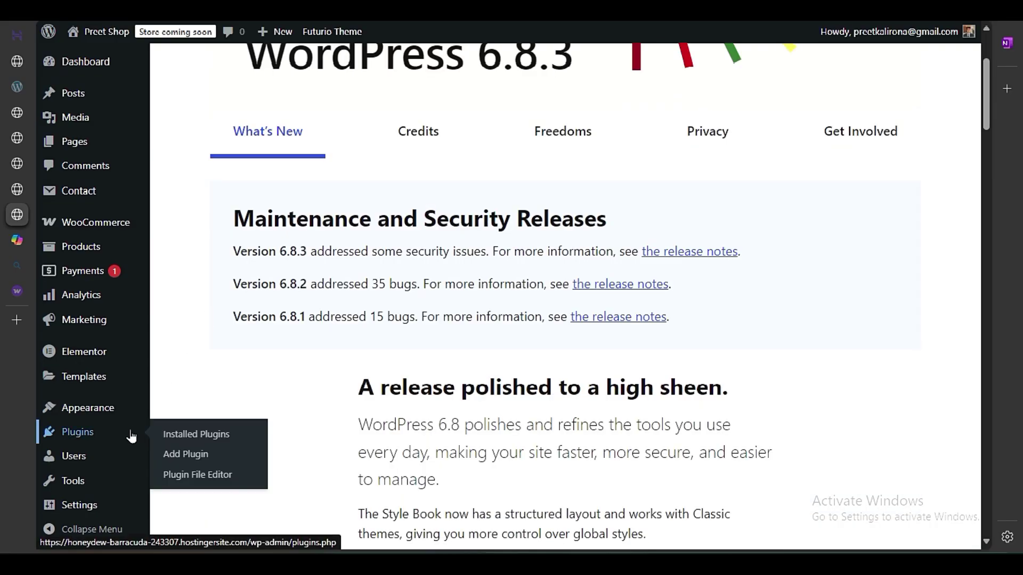
left_click(179, 453)
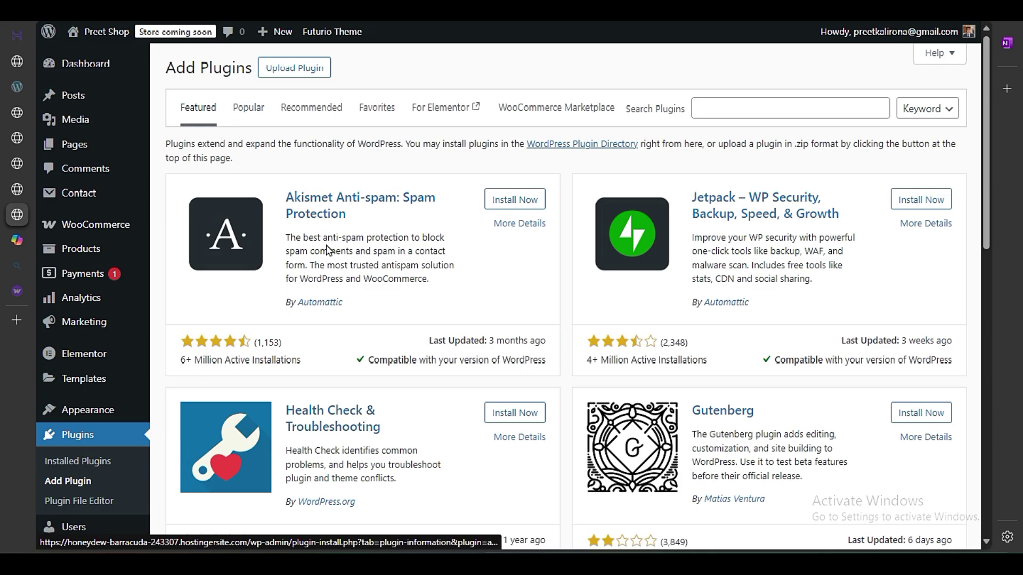
scroll(336, 309, "down", 9)
scroll(336, 322, "up", 10)
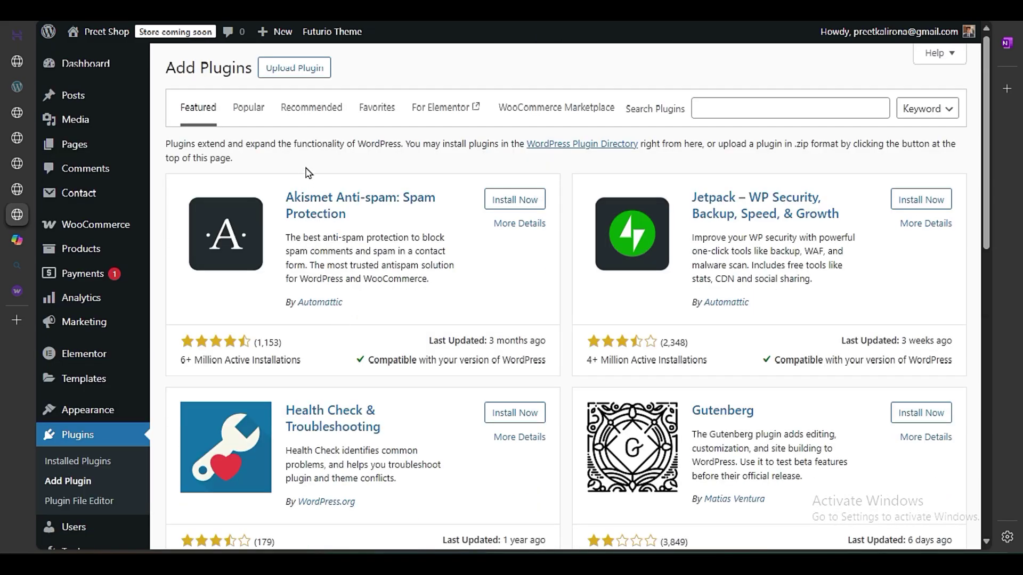
left_click(263, 108)
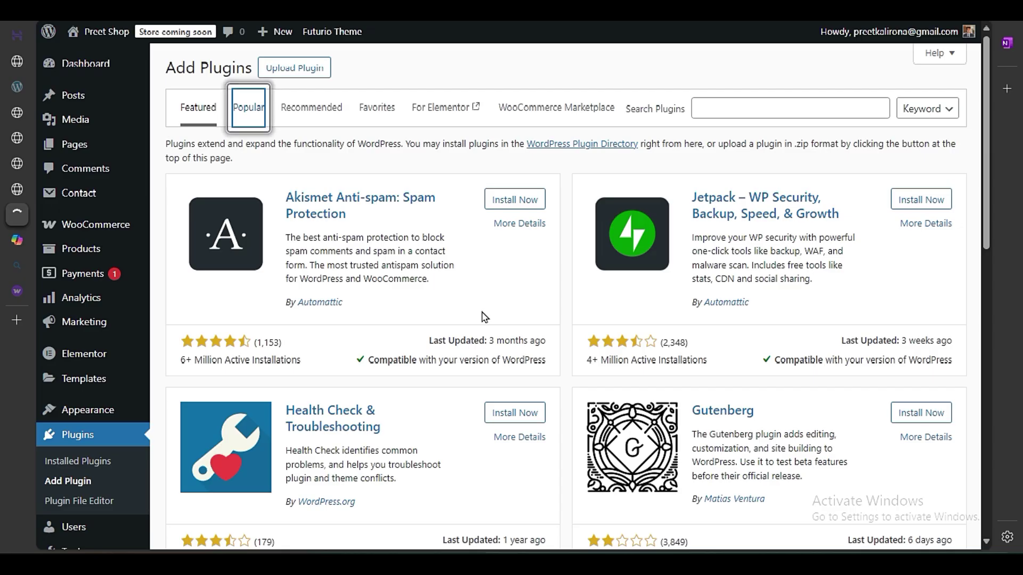
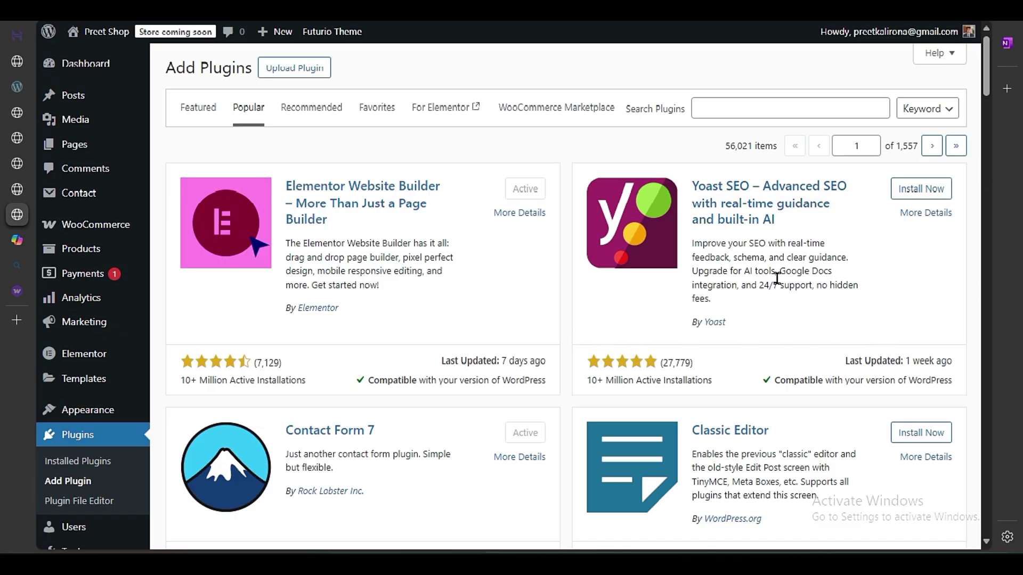
Step: Search the plugin directory for "seo" and clear the search term
left_click(749, 106)
type("seo")
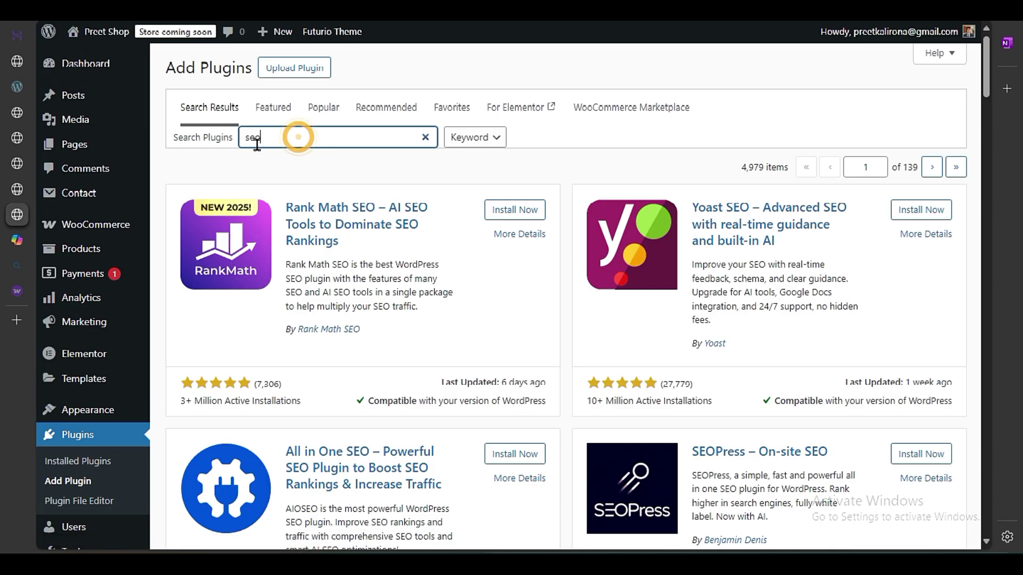
left_click_drag(296, 137, 243, 140)
key("BackSpace")
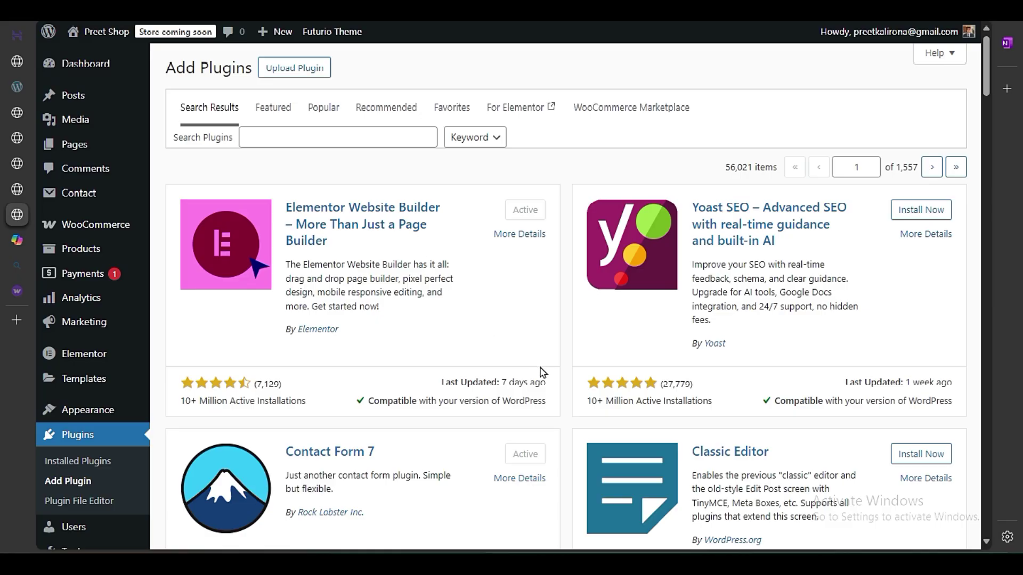
Step: Look through the popular plugins for useful form, backup, security, analytics and SEO tools
scroll(533, 351, "down", 3)
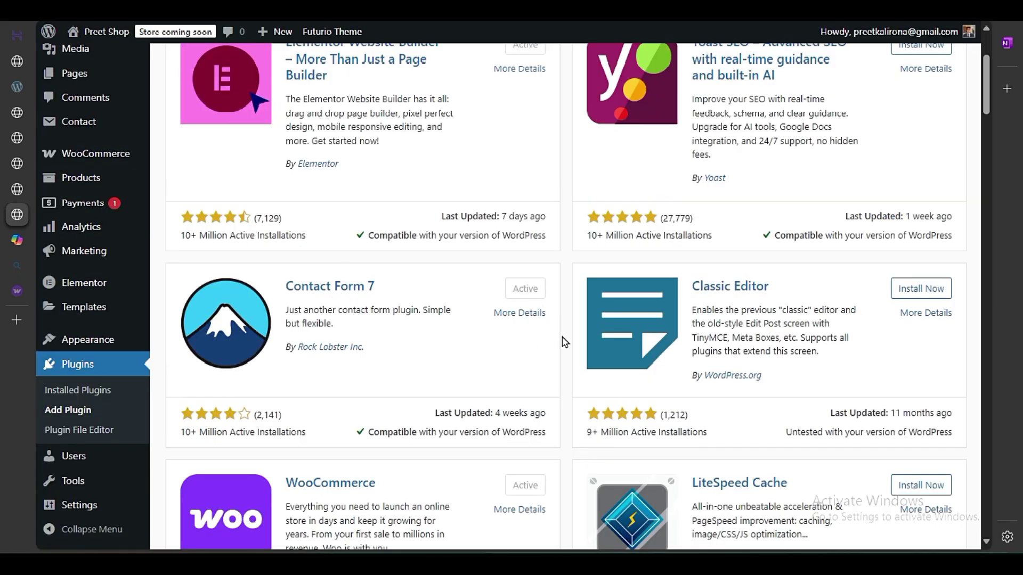
scroll(566, 367, "down", 6)
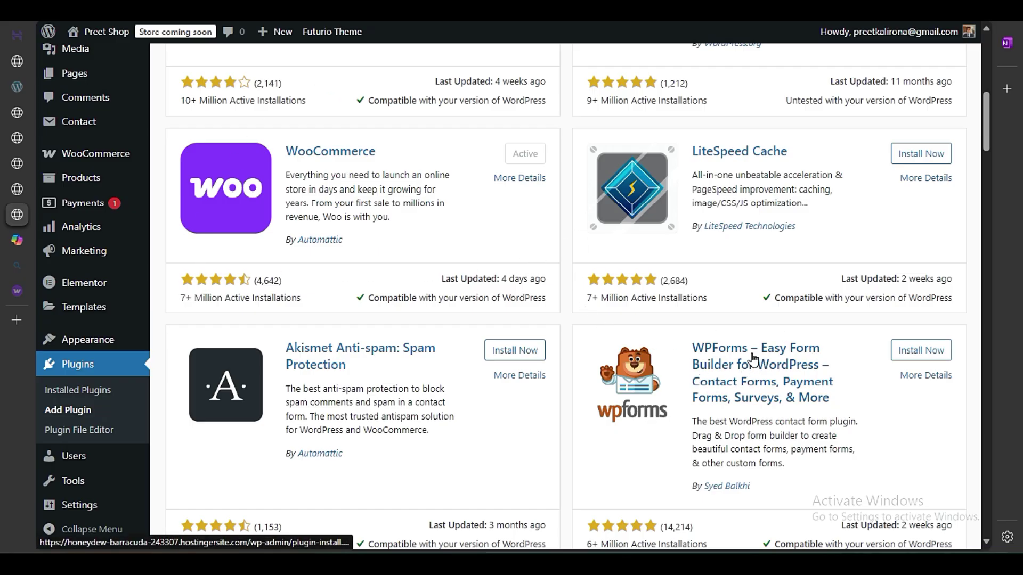
scroll(746, 393, "down", 3)
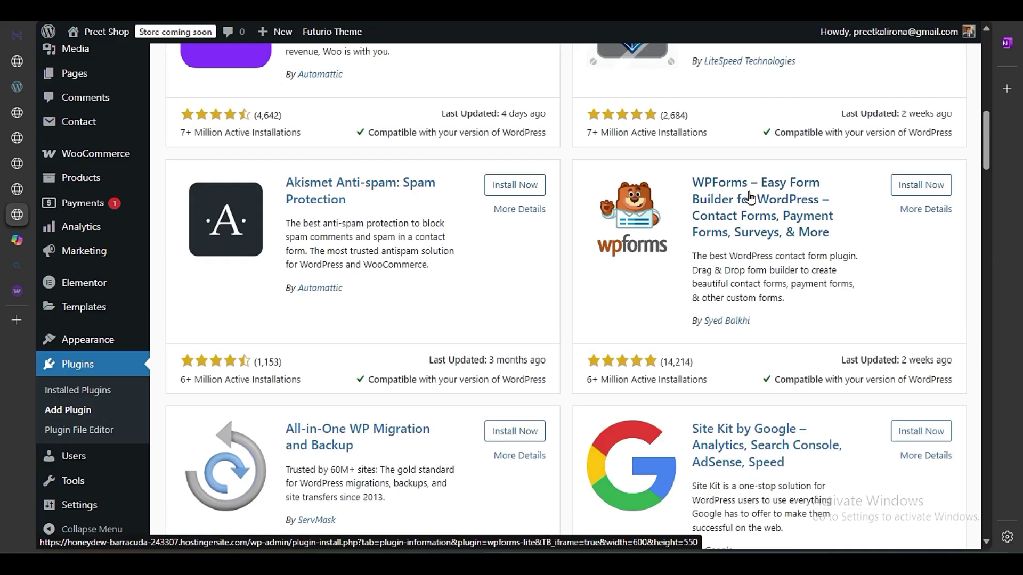
scroll(552, 379, "down", 3)
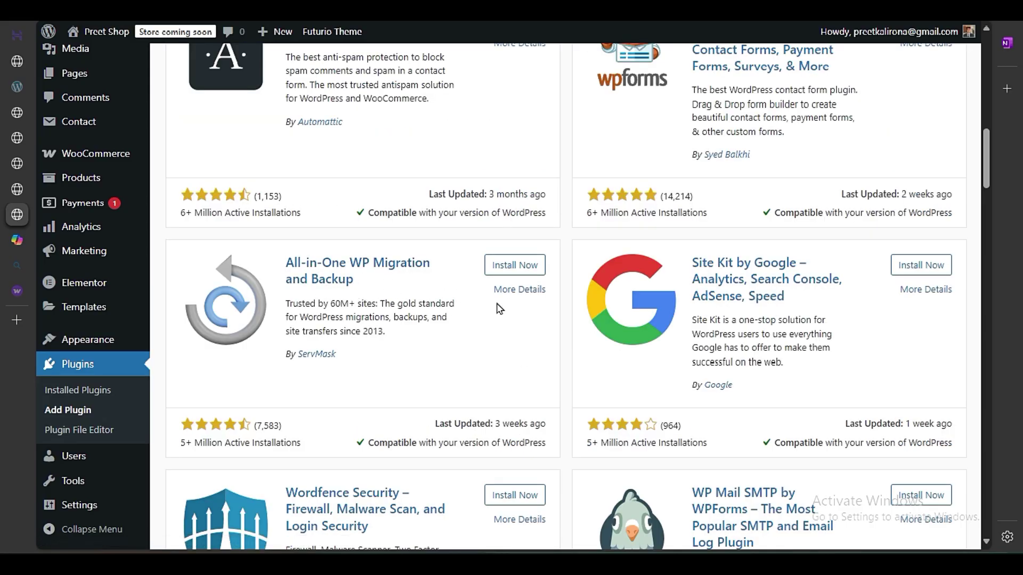
scroll(571, 373, "down", 3)
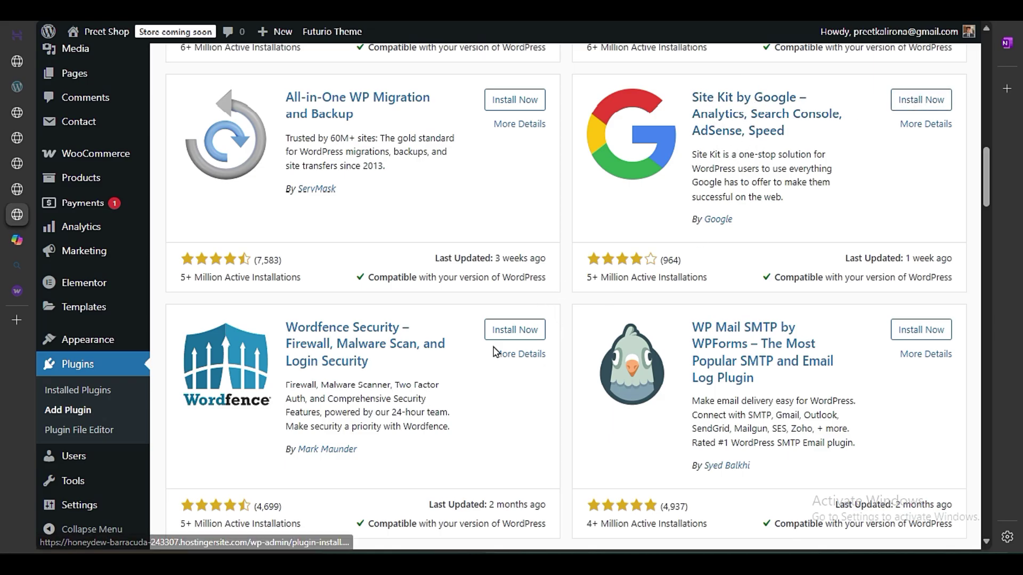
scroll(550, 398, "down", 3)
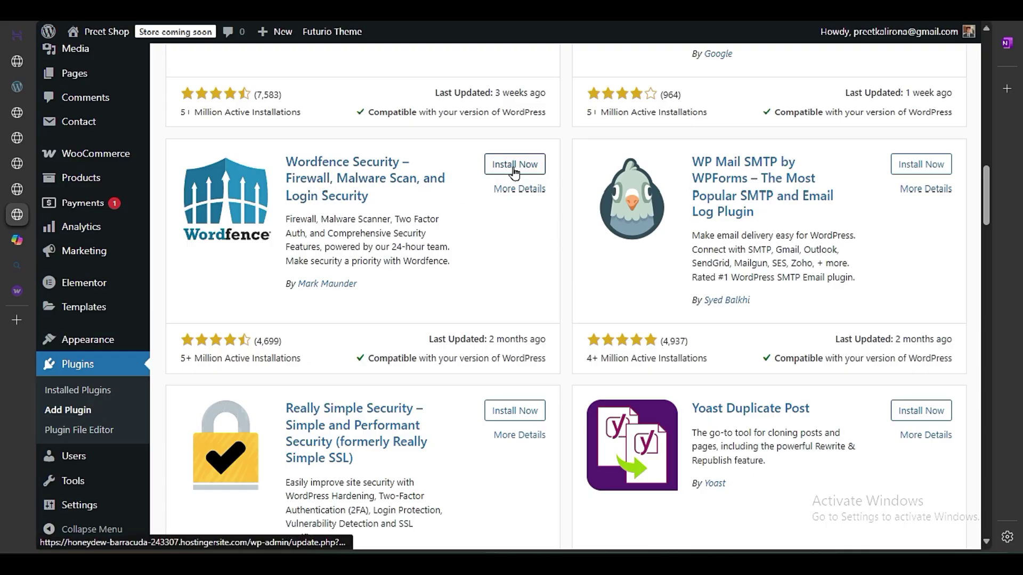
scroll(570, 345, "down", 9)
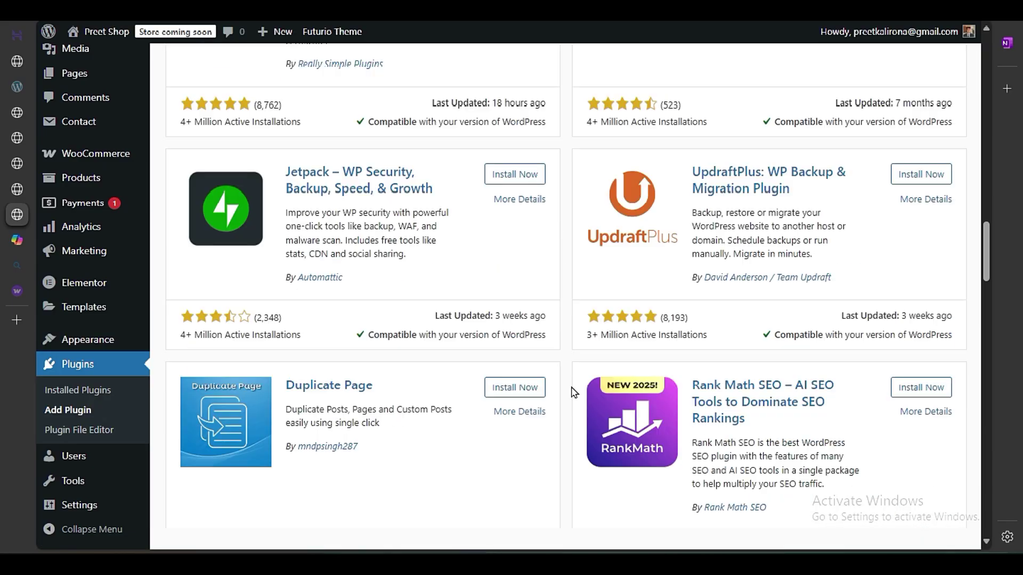
scroll(571, 392, "down", 11)
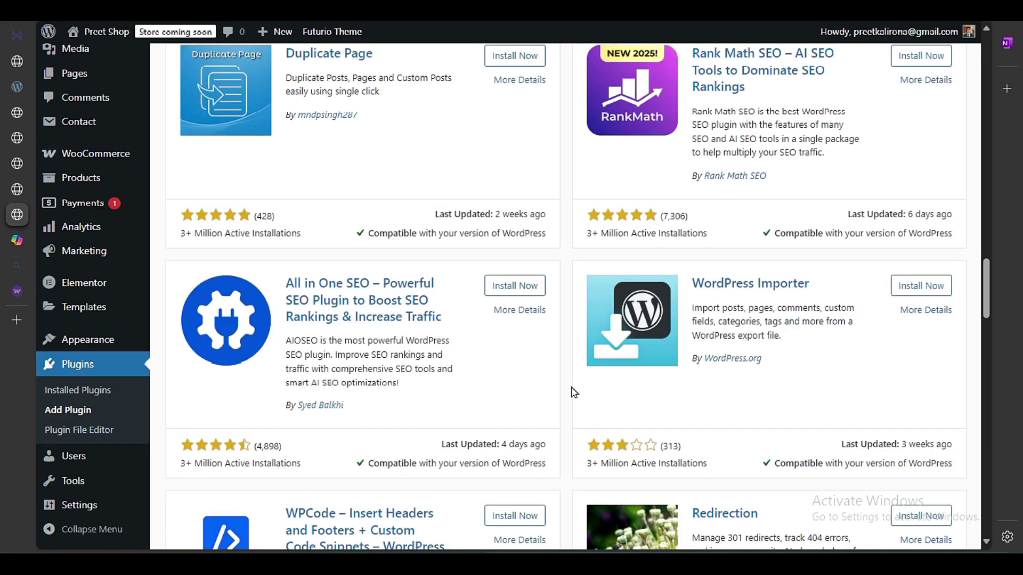
scroll(571, 393, "down", 6)
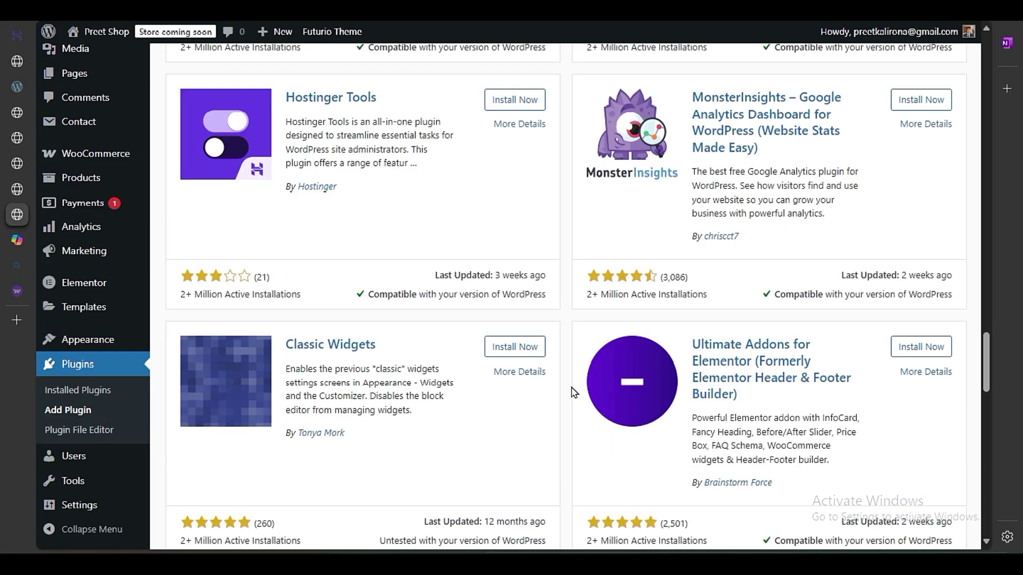
scroll(572, 393, "down", 3)
scroll(581, 392, "up", 20)
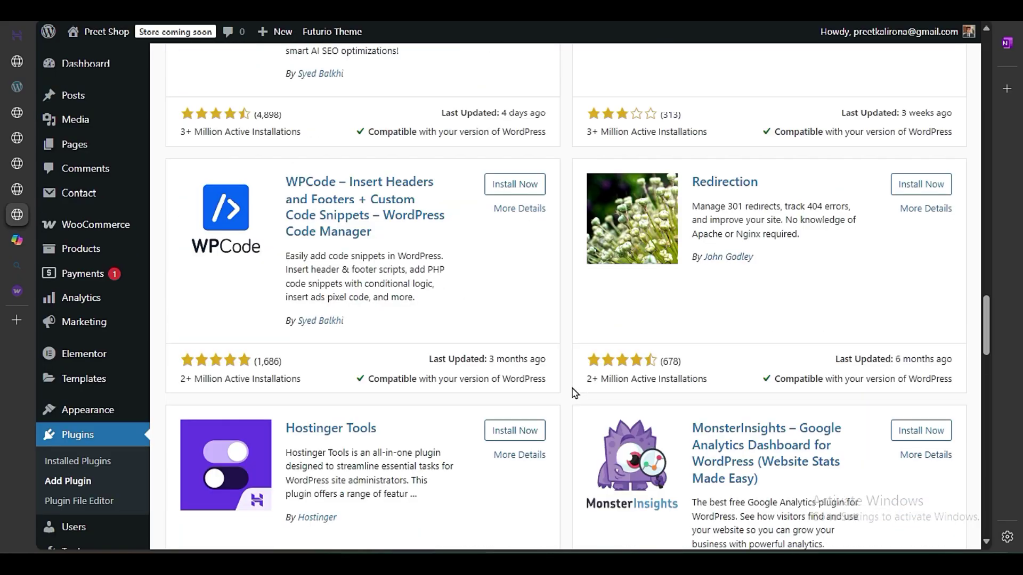
scroll(597, 382, "up", 9)
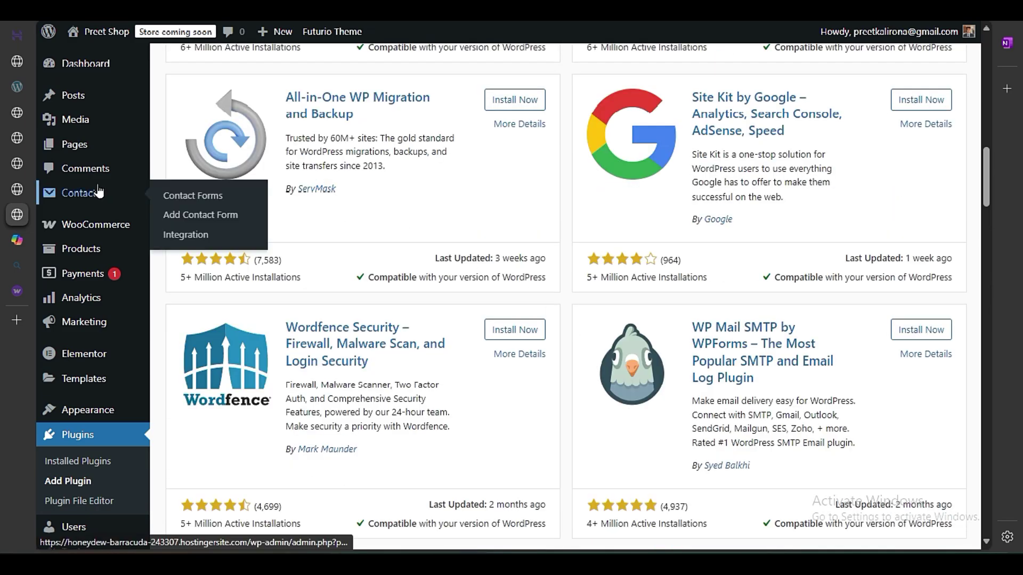
Step: Open the Contact Forms list and copy the shortcode of Contact form 1
mouse_move(102, 198)
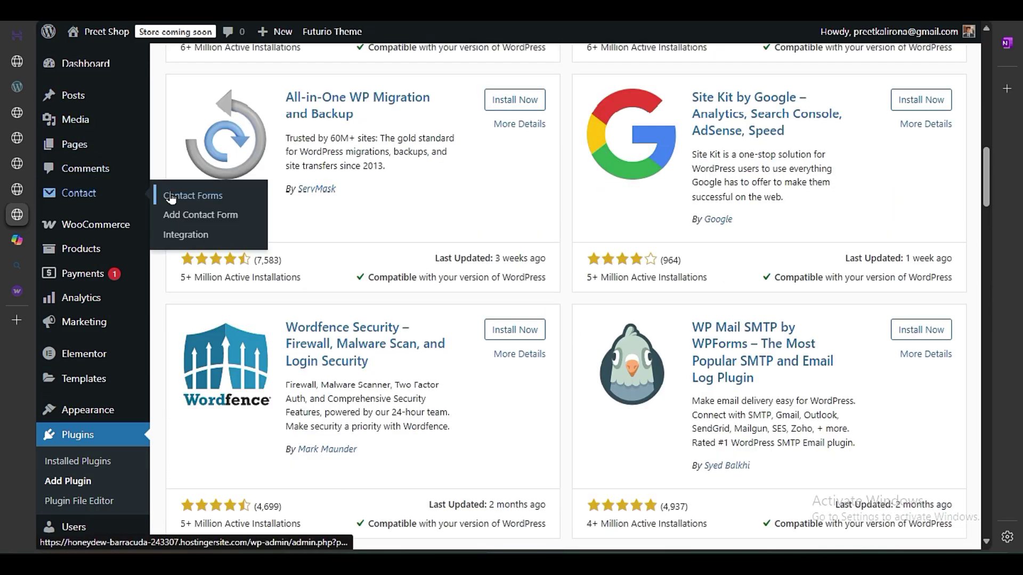
scroll(38, 193, "up", 6)
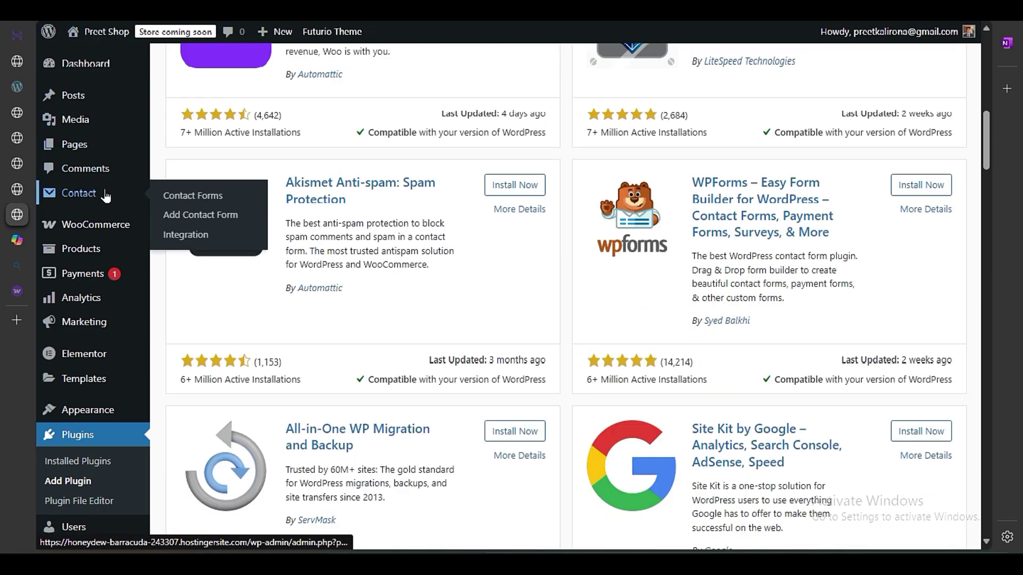
left_click(176, 197)
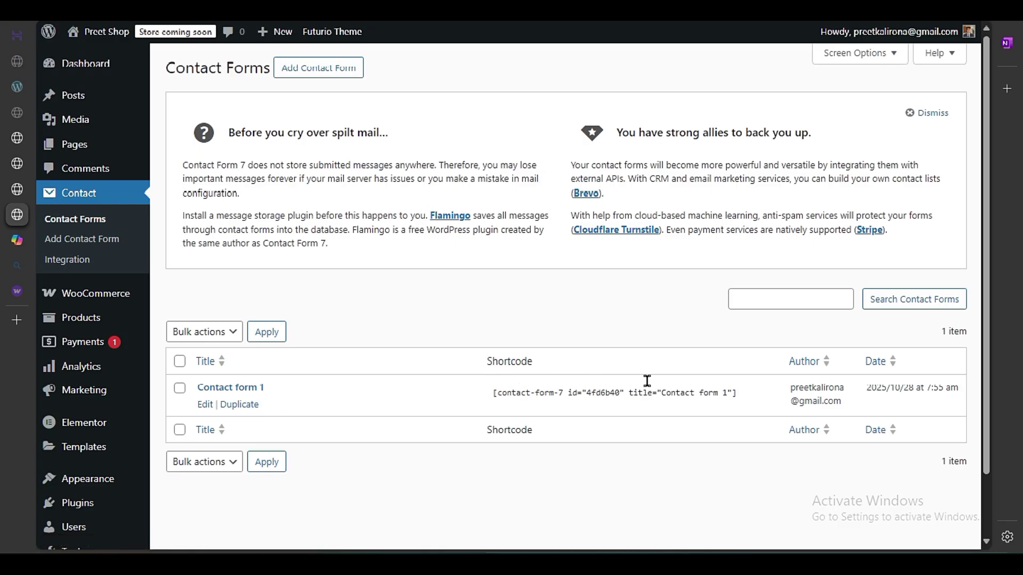
left_click_drag(742, 394, 486, 397)
key("ctrl+c")
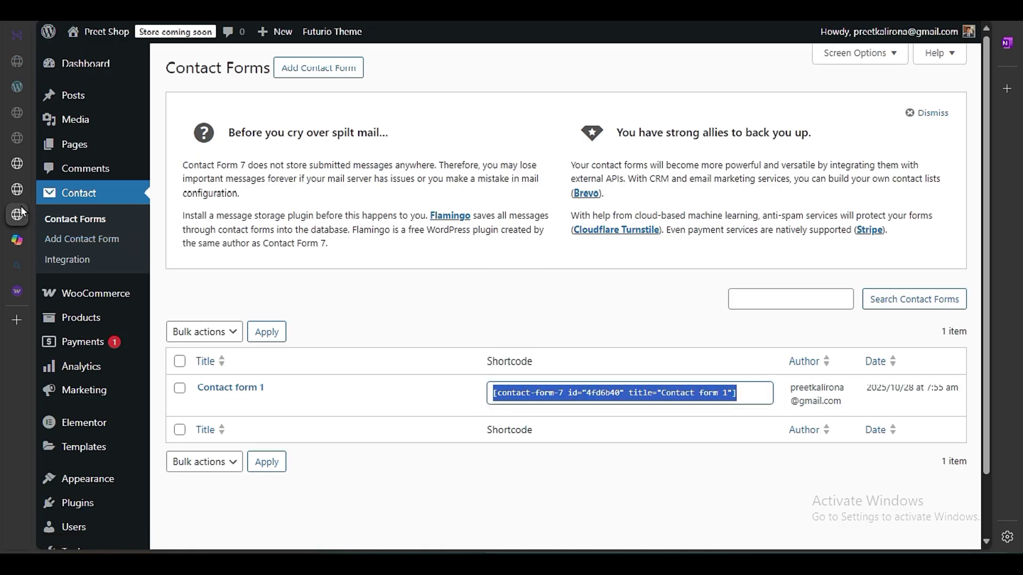
Step: Switch to the Contact page in the Elementor editor and look over the area between the map and the Follow Me On section
left_click(17, 189)
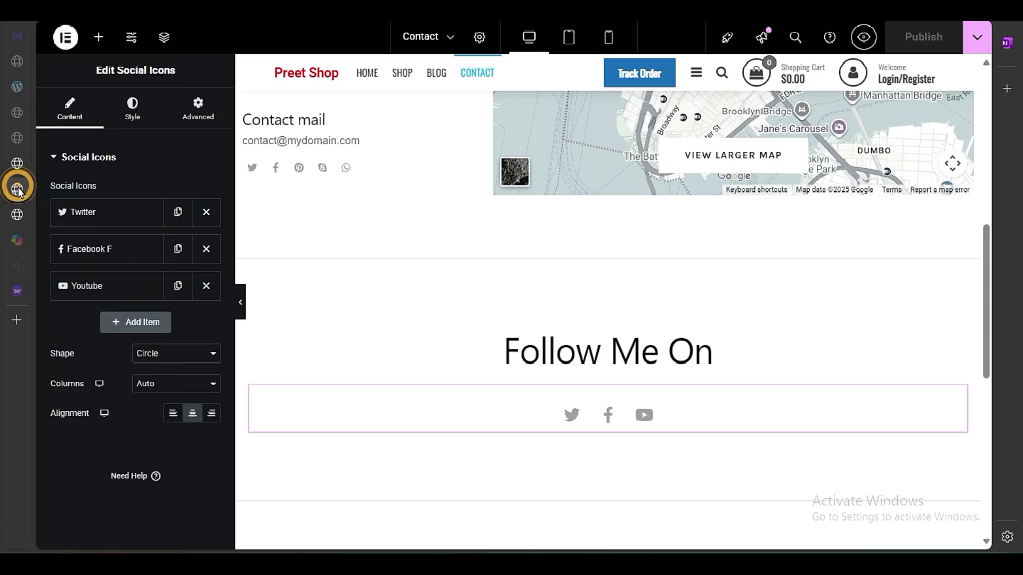
left_click(474, 74)
scroll(500, 239, "down", 5)
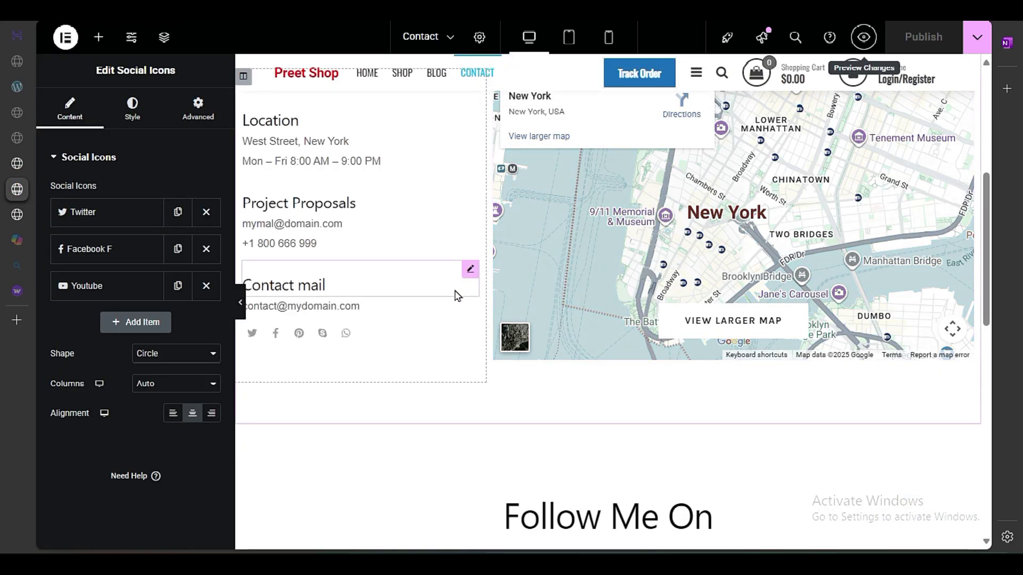
scroll(457, 295, "up", 3)
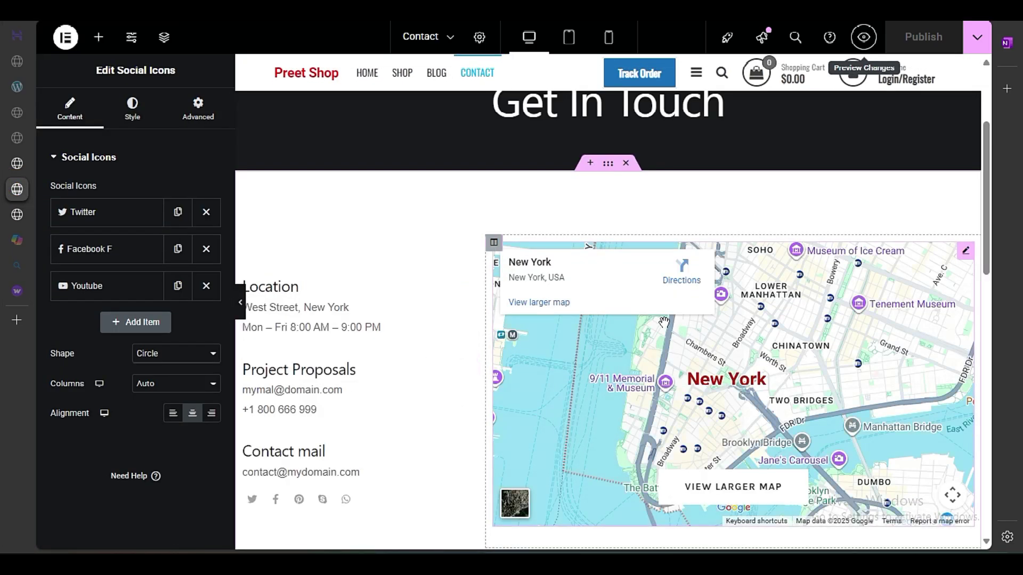
scroll(665, 322, "down", 3)
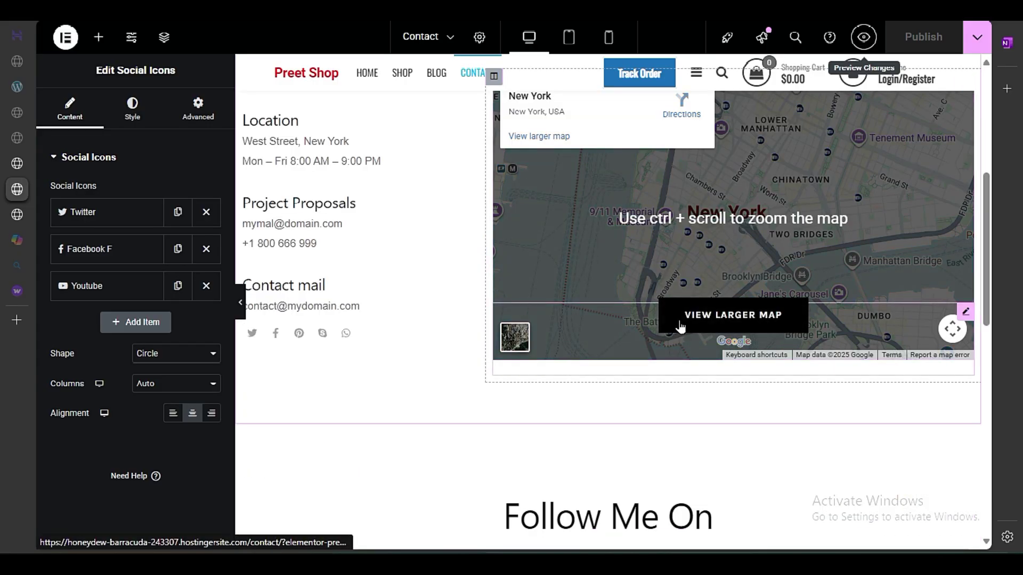
scroll(678, 326, "up", 3)
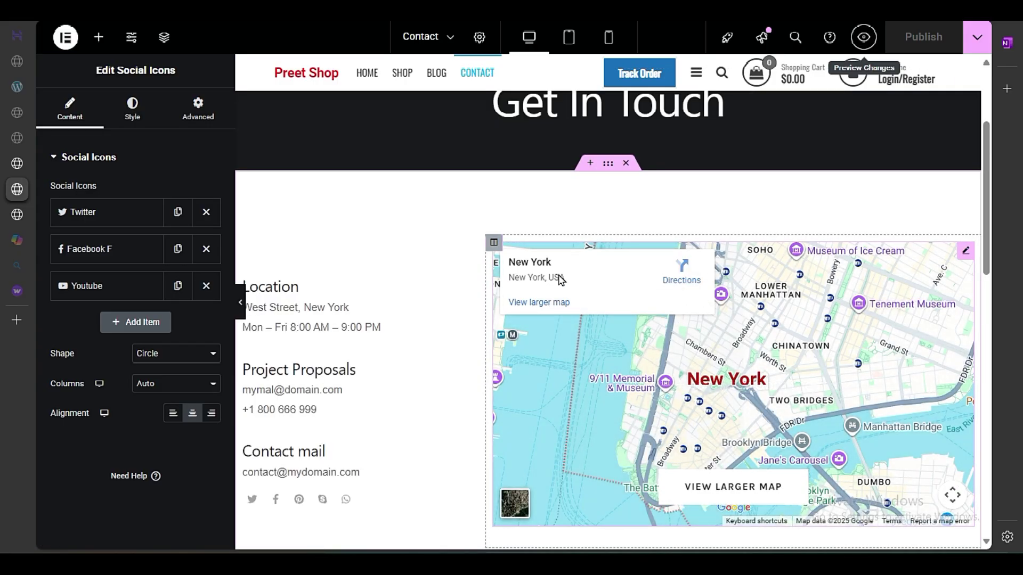
scroll(633, 305, "down", 5)
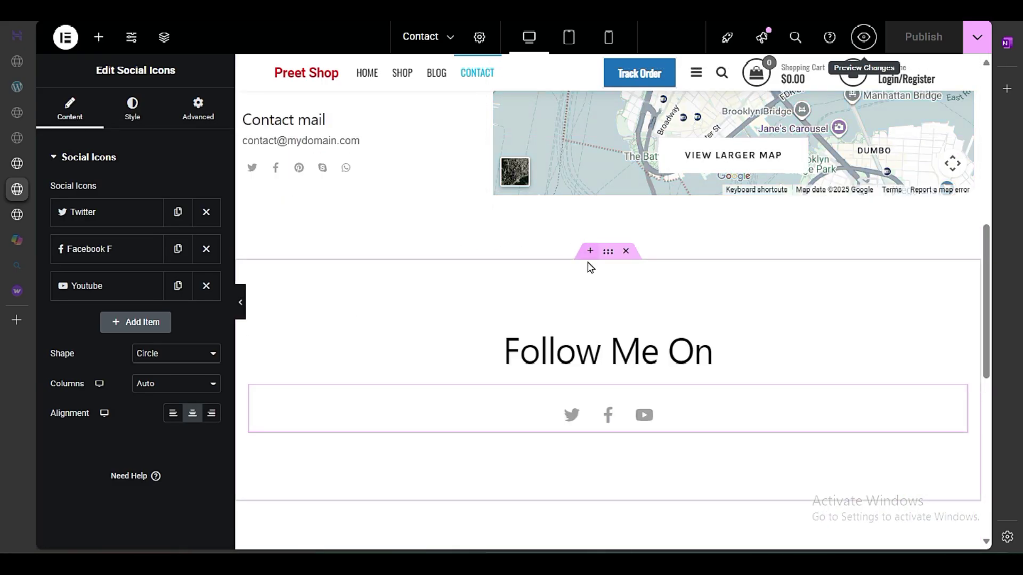
left_click(590, 252)
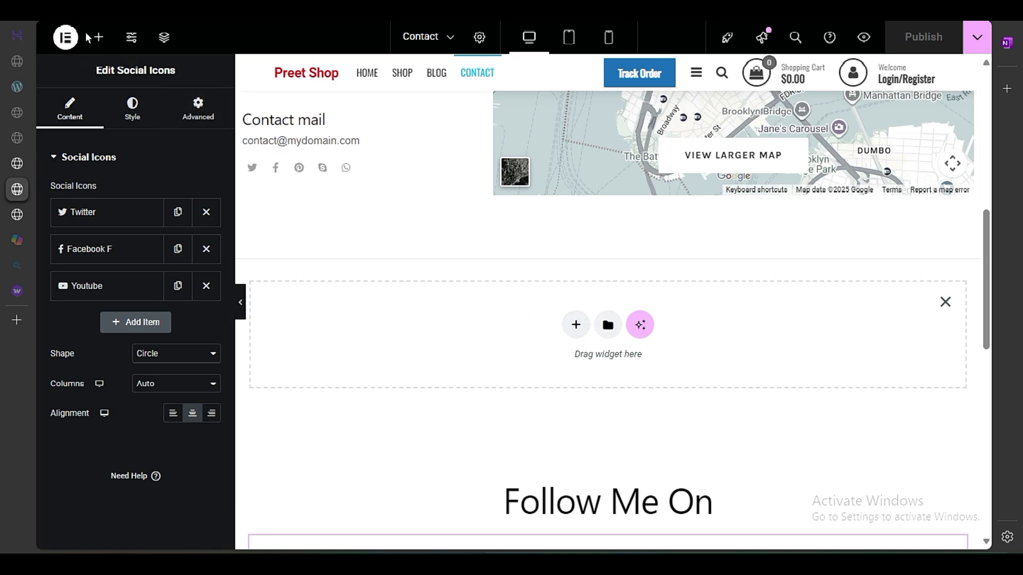
left_click(576, 325)
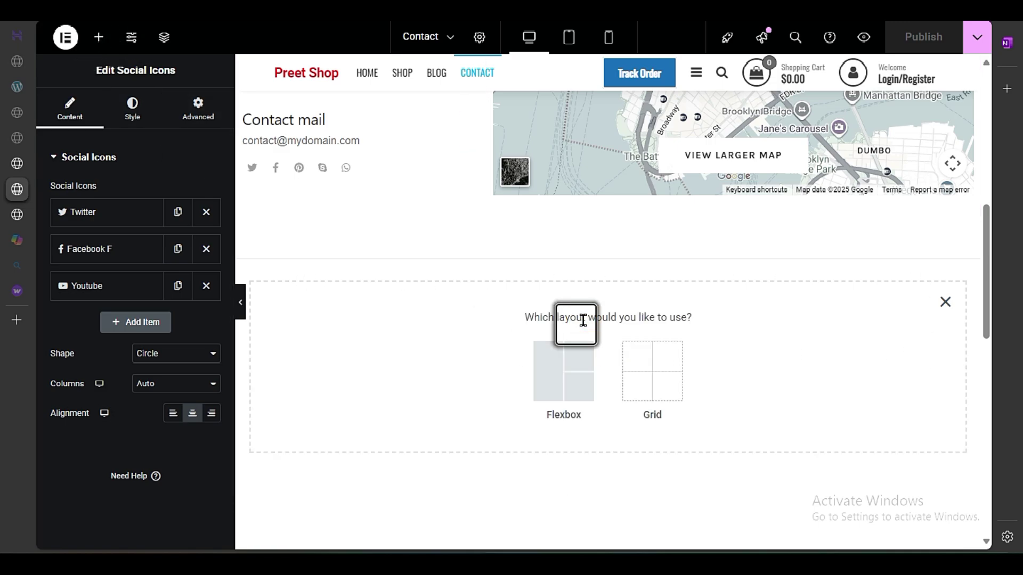
left_click(945, 302)
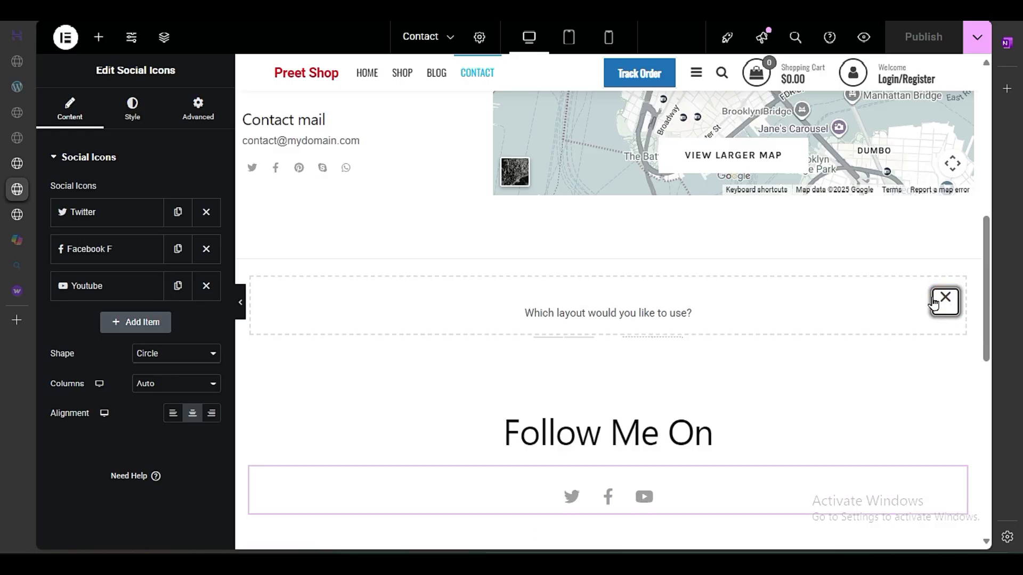
Step: Add a section above Follow Me On, search the widgets for "sho" and place the Shortcode widget in it
left_click(590, 251)
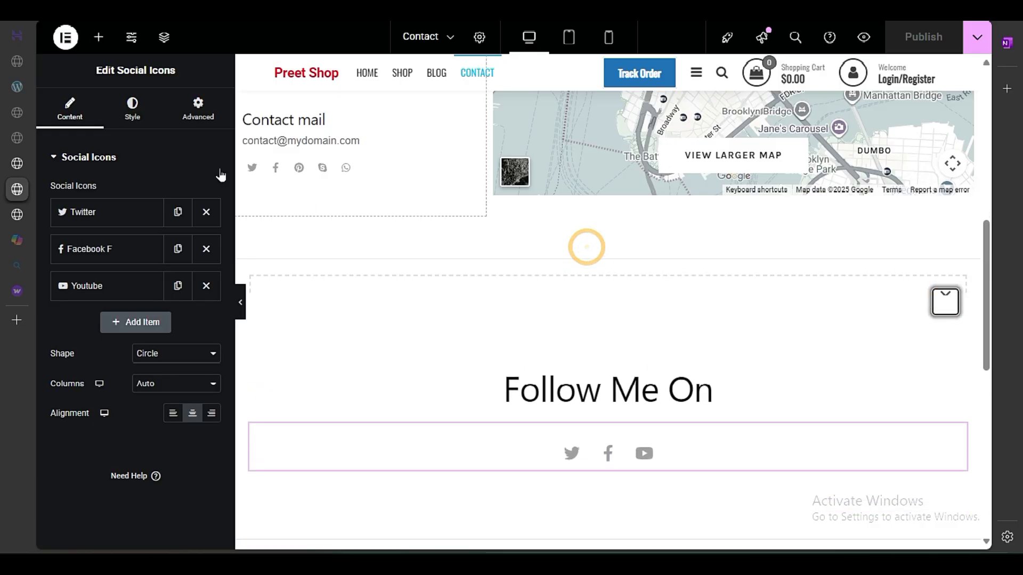
left_click(99, 38)
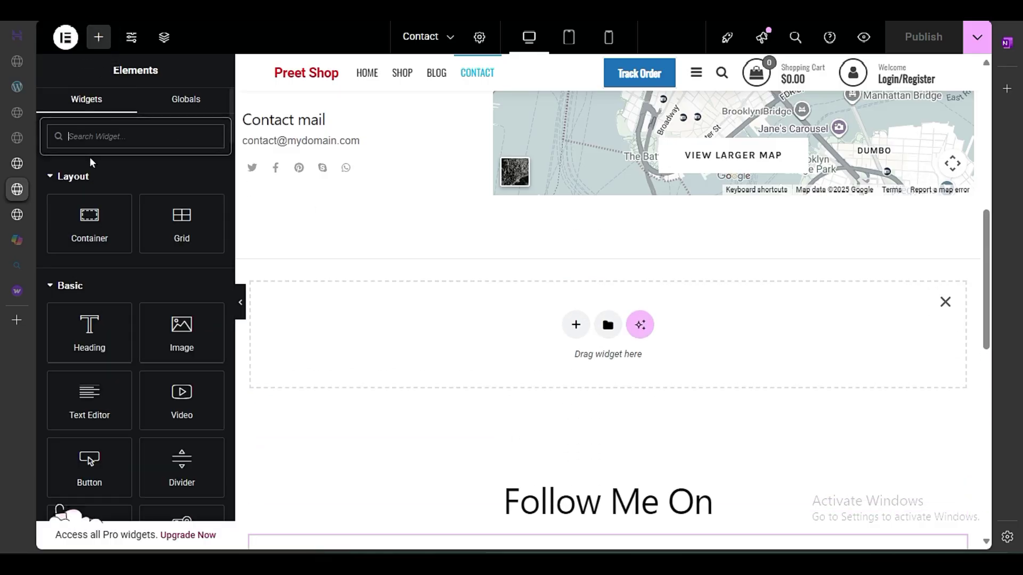
type("ho")
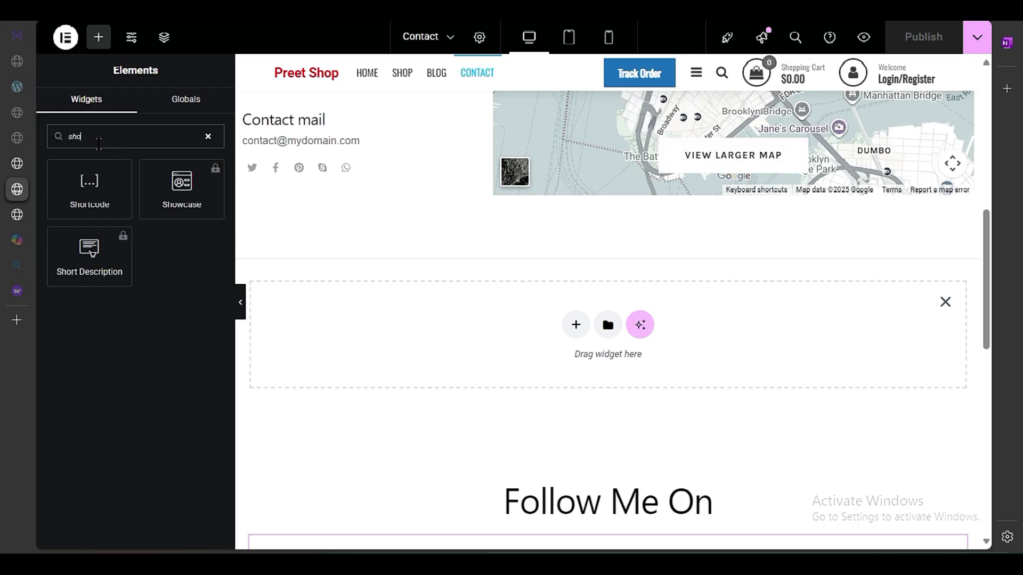
left_click_drag(94, 176, 835, 337)
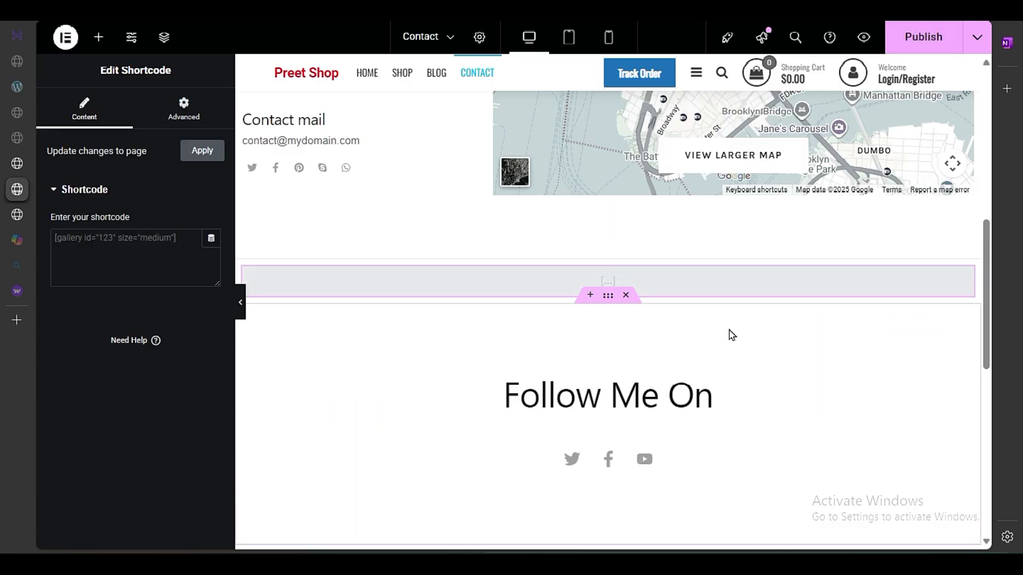
Step: Paste the shortcode [contact-form-7 id="4fd6b40" title="Contact form 1"] into the widget and check the form with the editing panel temporarily hidden
left_click(139, 237)
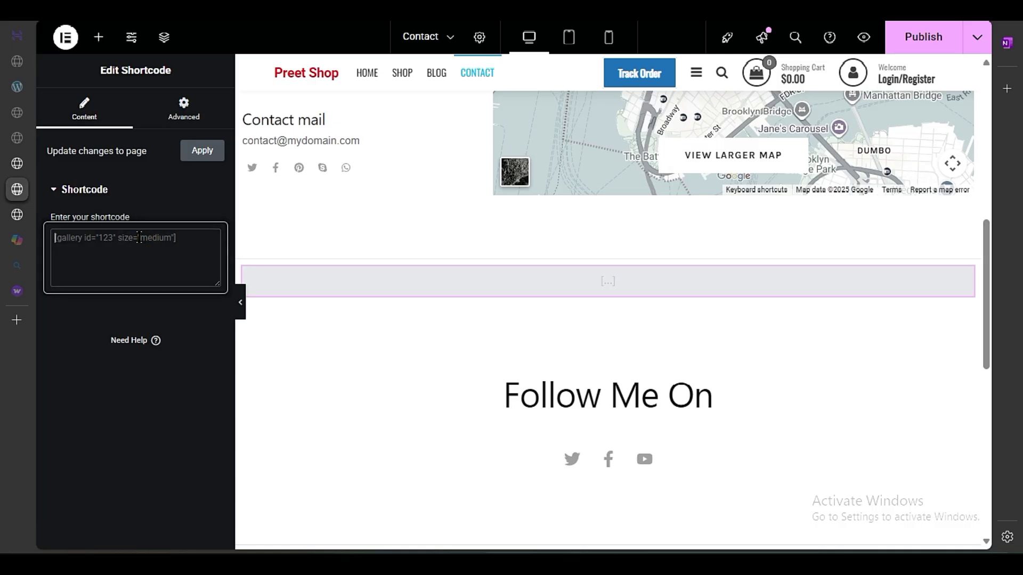
key("ctrl+v")
scroll(471, 299, "down", 3)
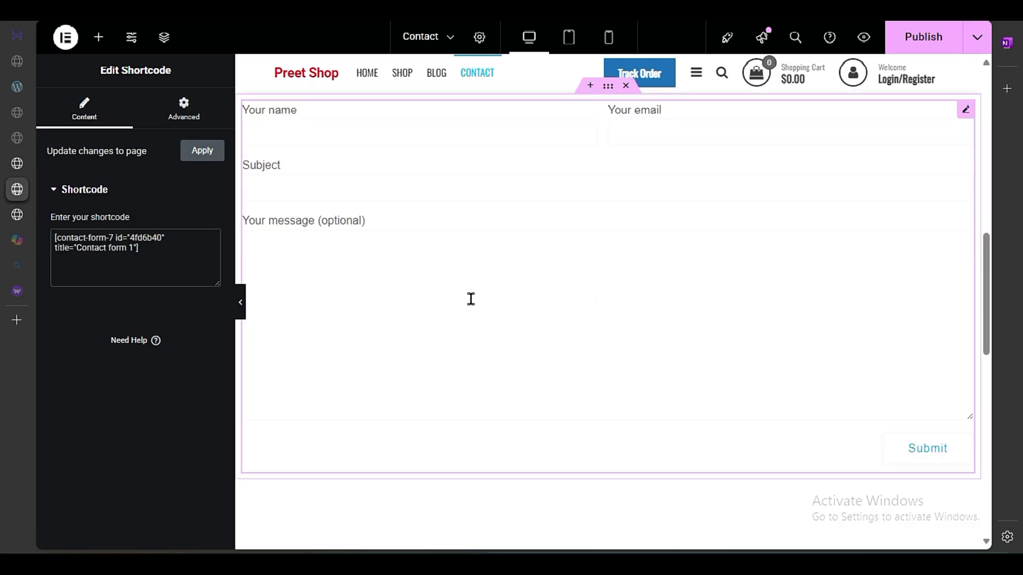
left_click(240, 302)
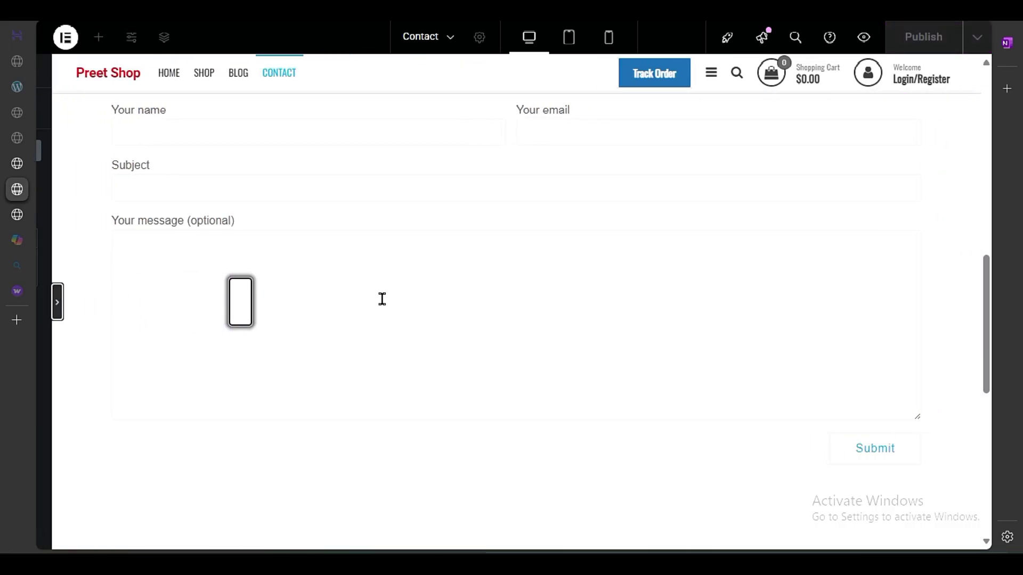
scroll(415, 293, "down", 3)
scroll(439, 287, "up", 6)
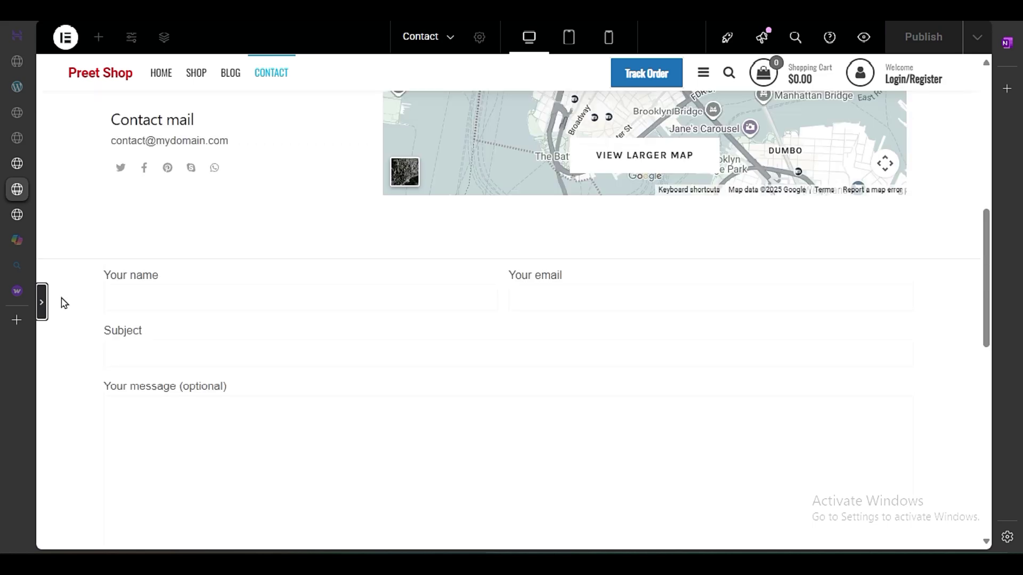
left_click(42, 305)
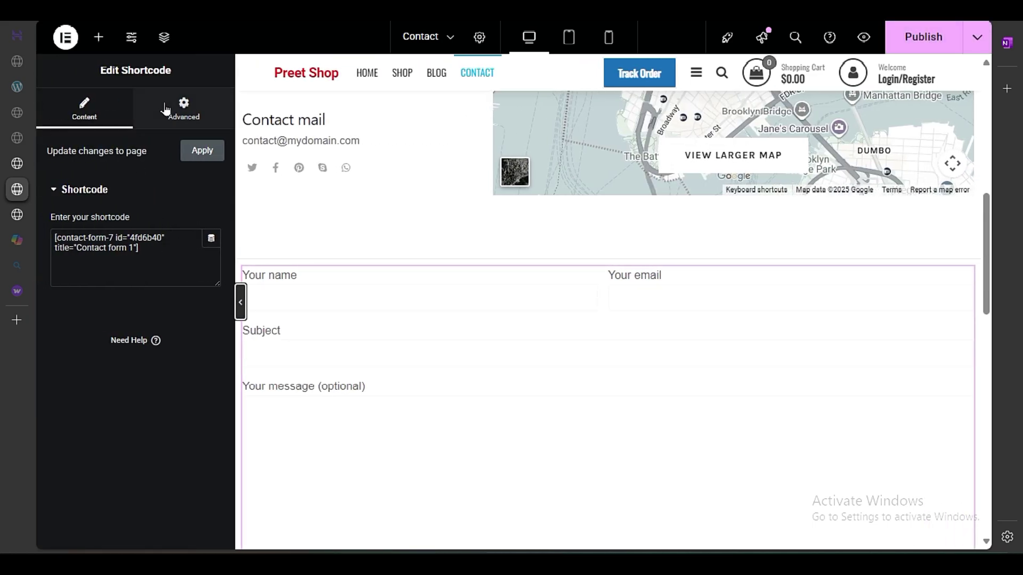
Step: Give the Shortcode widget a custom width of 48% and align it to the centre of its section
left_click(168, 110)
scroll(103, 386, "down", 3)
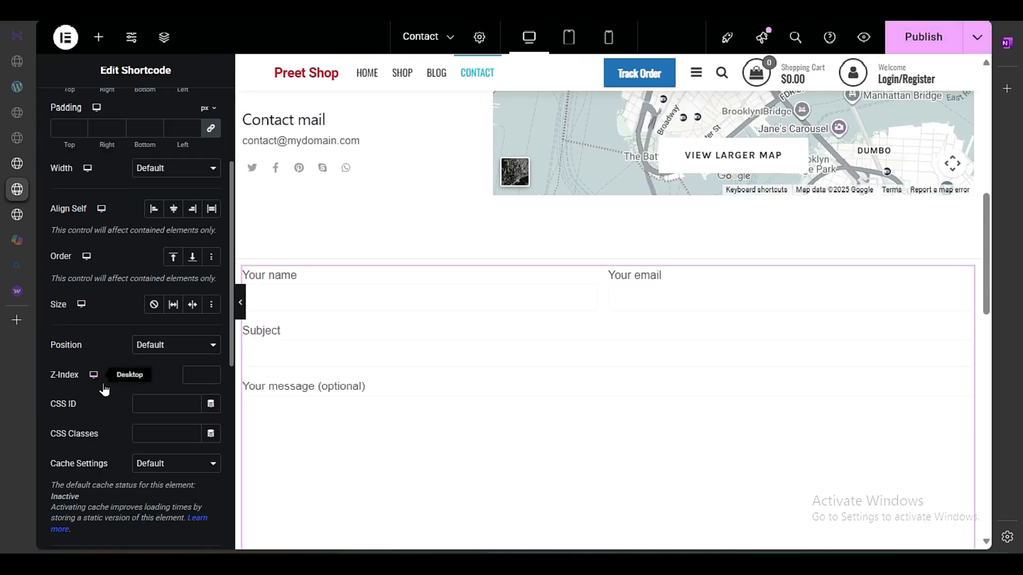
scroll(142, 367, "up", 3)
left_click(183, 336)
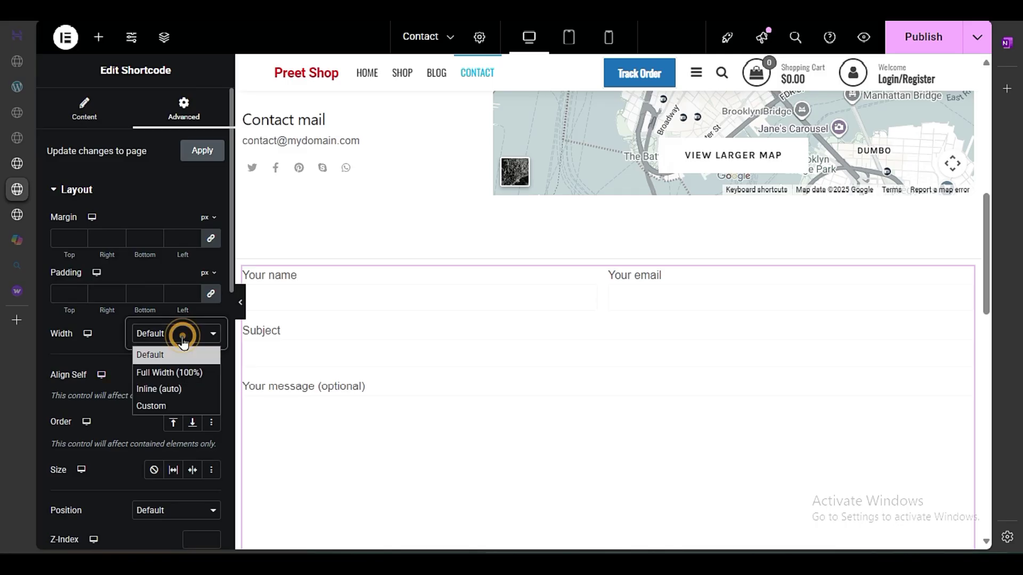
left_click(179, 406)
left_click_drag(51, 380, 109, 388)
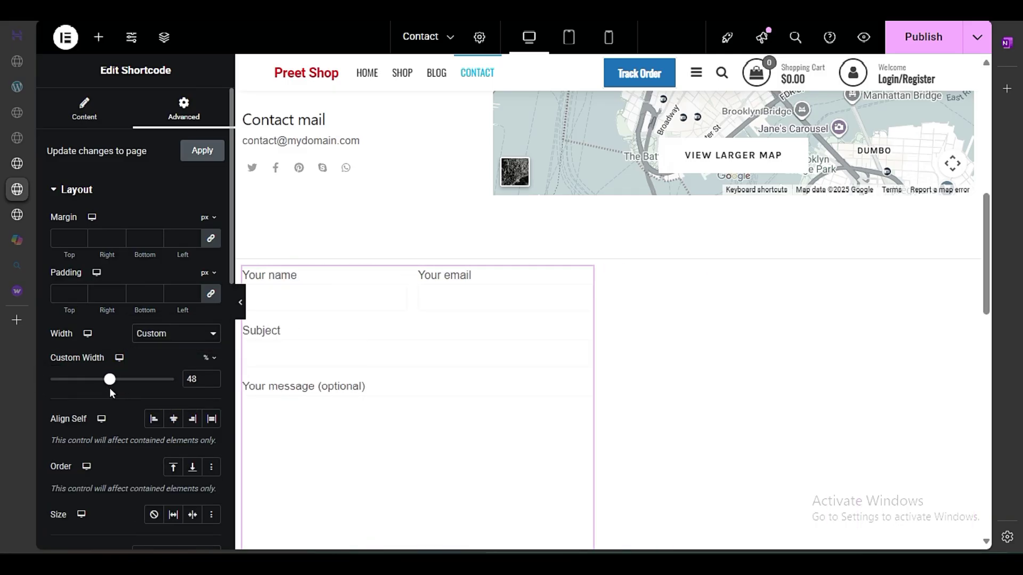
left_click(171, 419)
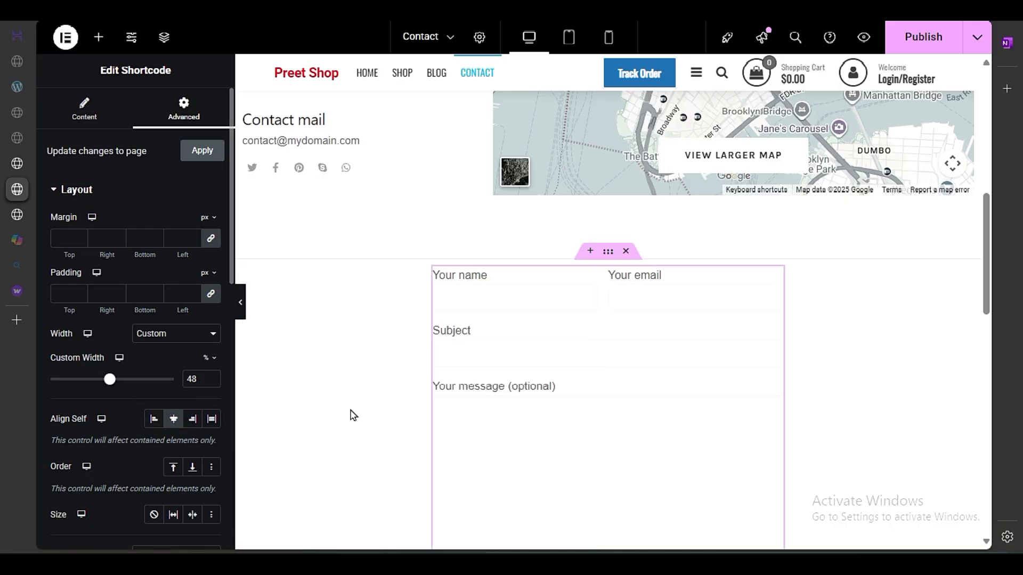
scroll(520, 341, "down", 3)
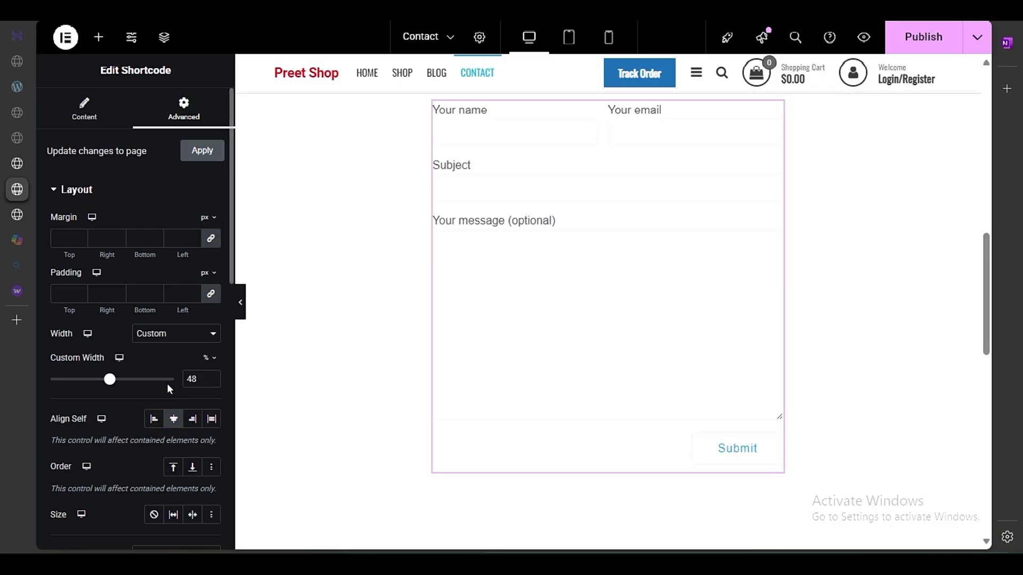
Step: Widen the contact form's custom width to 65% and check it against the contact details and map above
left_click_drag(112, 382, 131, 382)
scroll(349, 381, "up", 3)
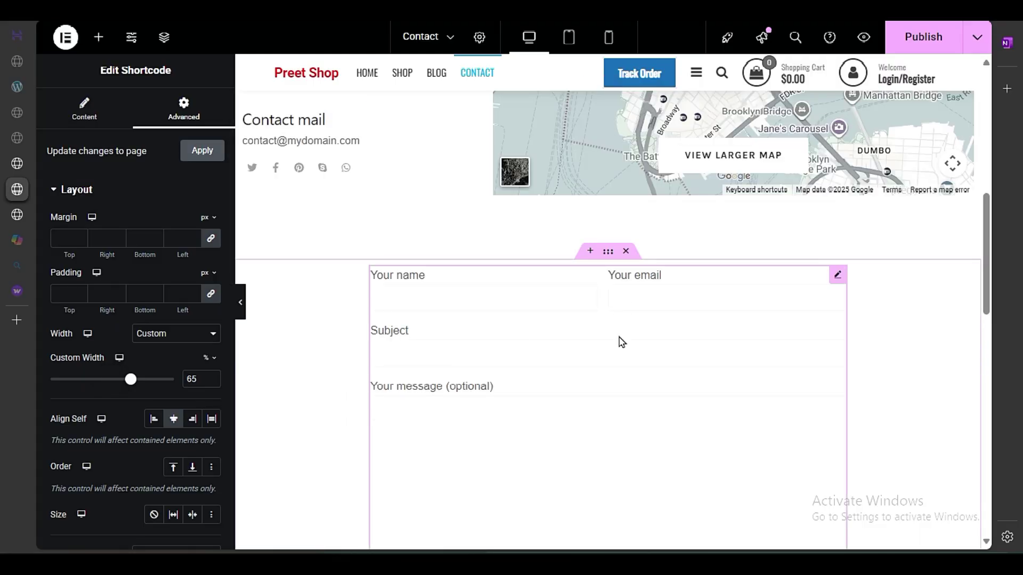
scroll(607, 306, "up", 6)
scroll(401, 250, "down", 3)
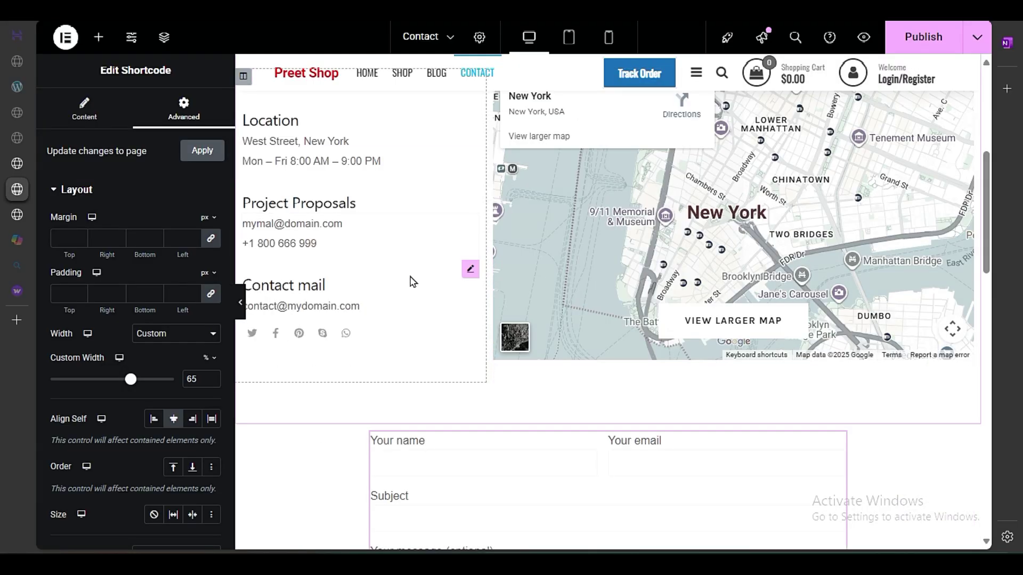
Step: Copy the Follow Me On heading below the contact form and return to the start of the form
scroll(605, 454, "down", 9)
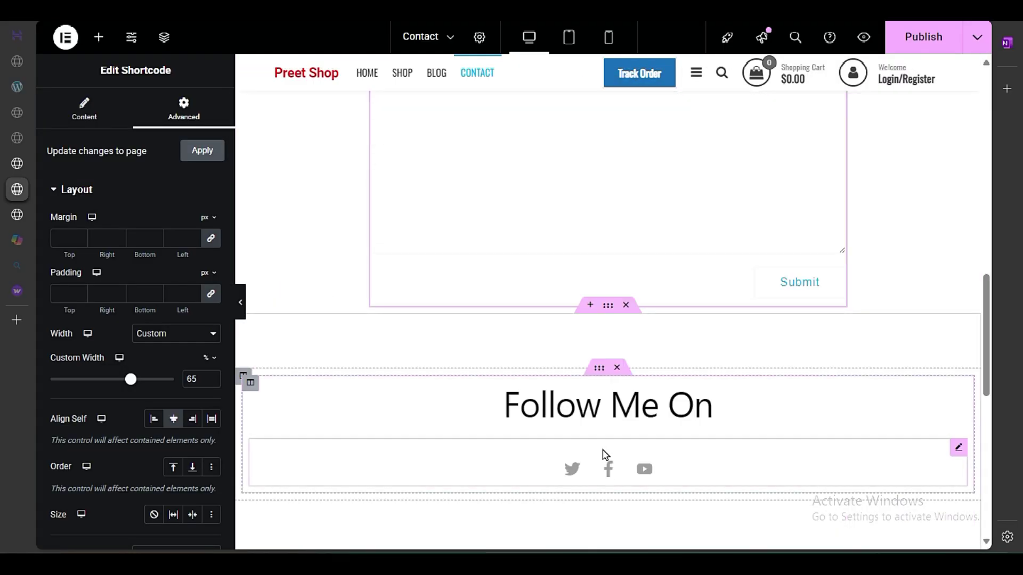
scroll(606, 454, "up", 3)
scroll(606, 453, "down", 3)
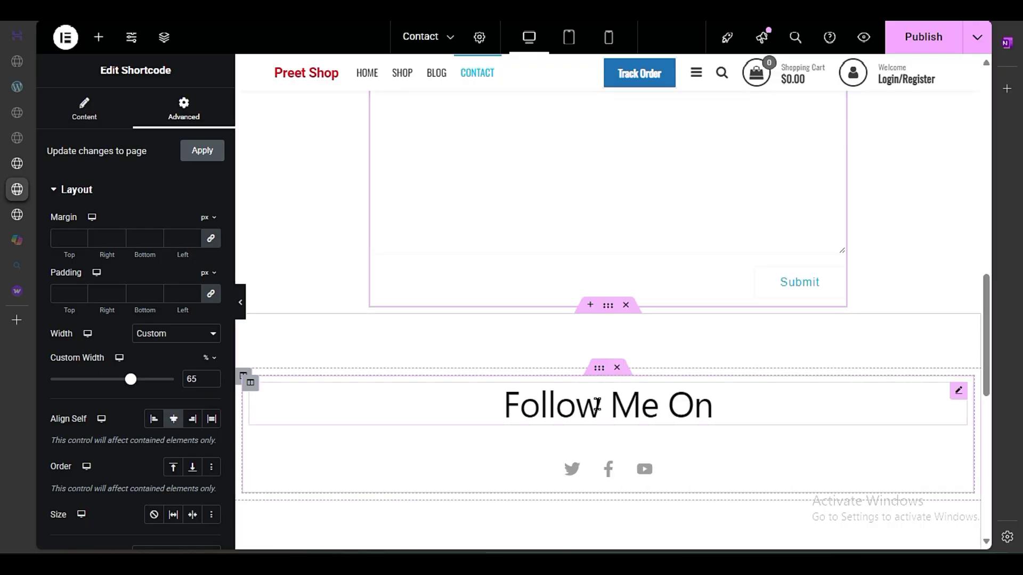
right_click(593, 413)
left_click(616, 286)
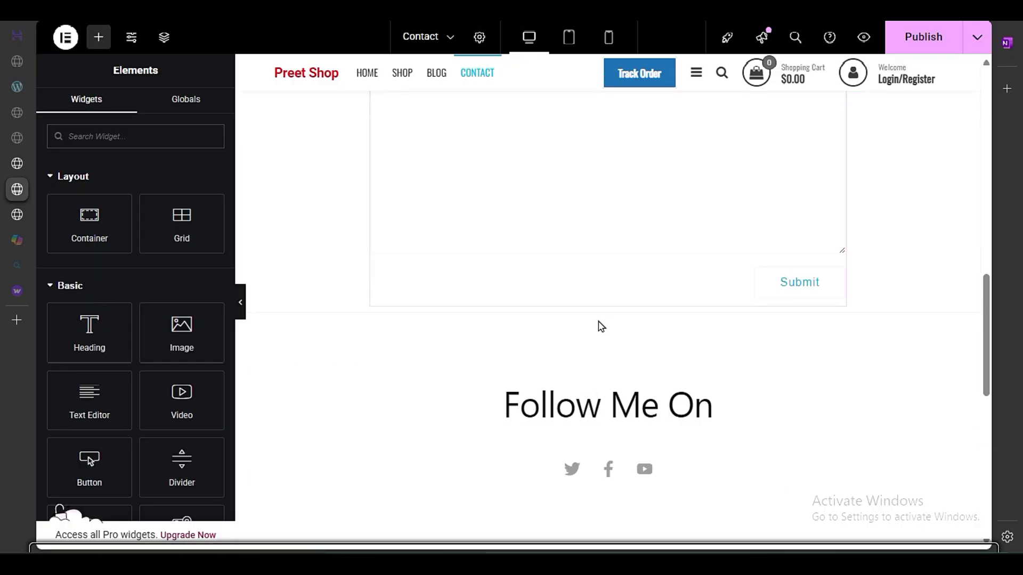
scroll(634, 415, "up", 3)
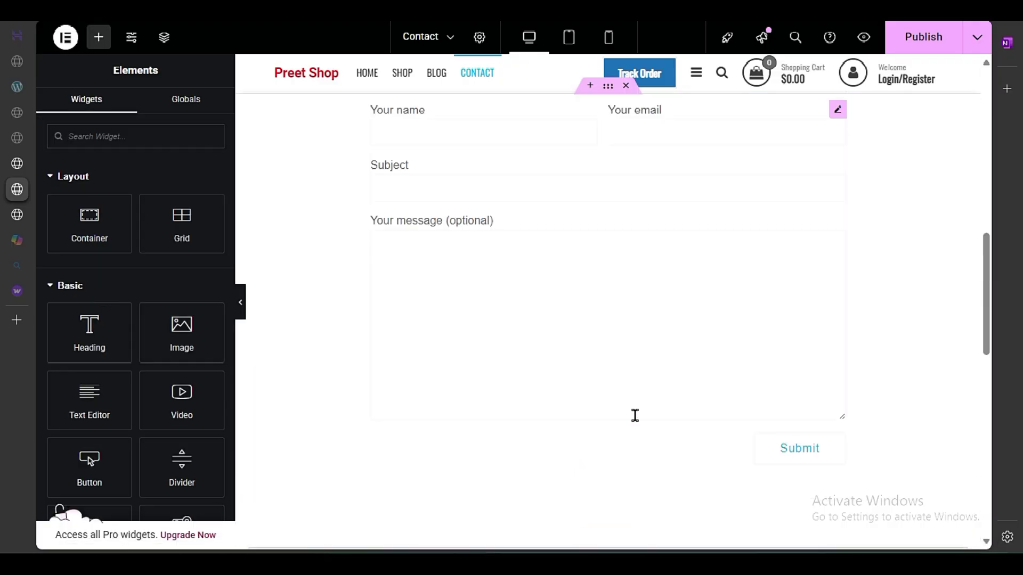
scroll(597, 425, "down", 3)
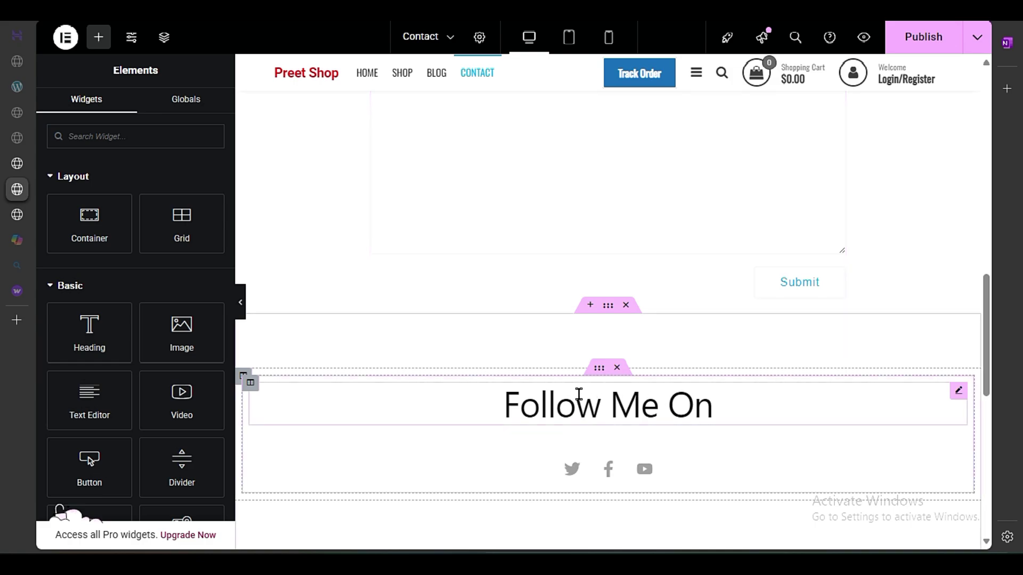
scroll(636, 394, "up", 6)
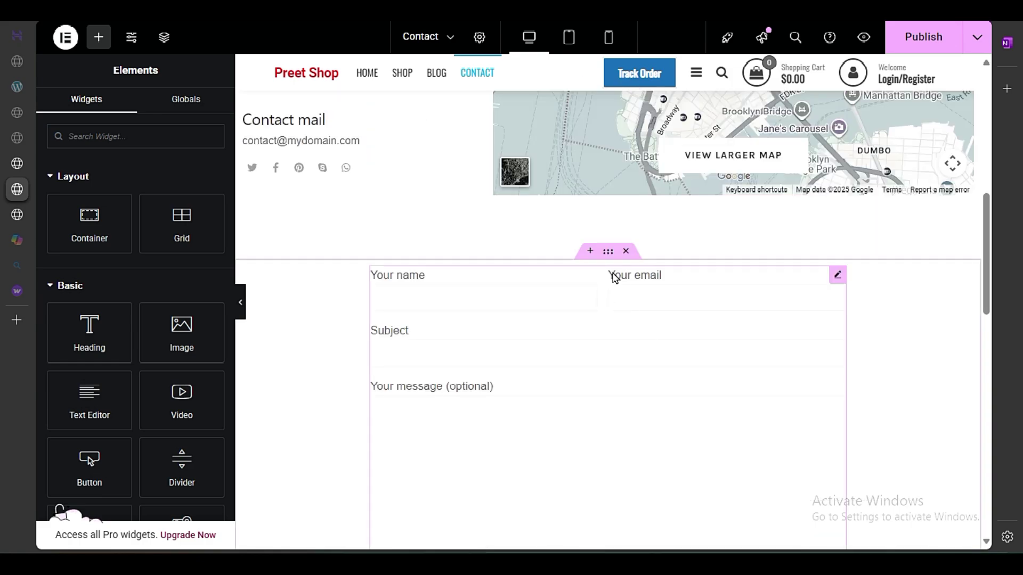
Step: Add an empty section above the contact form and paste the copied Follow Me On heading into it
left_click(587, 253)
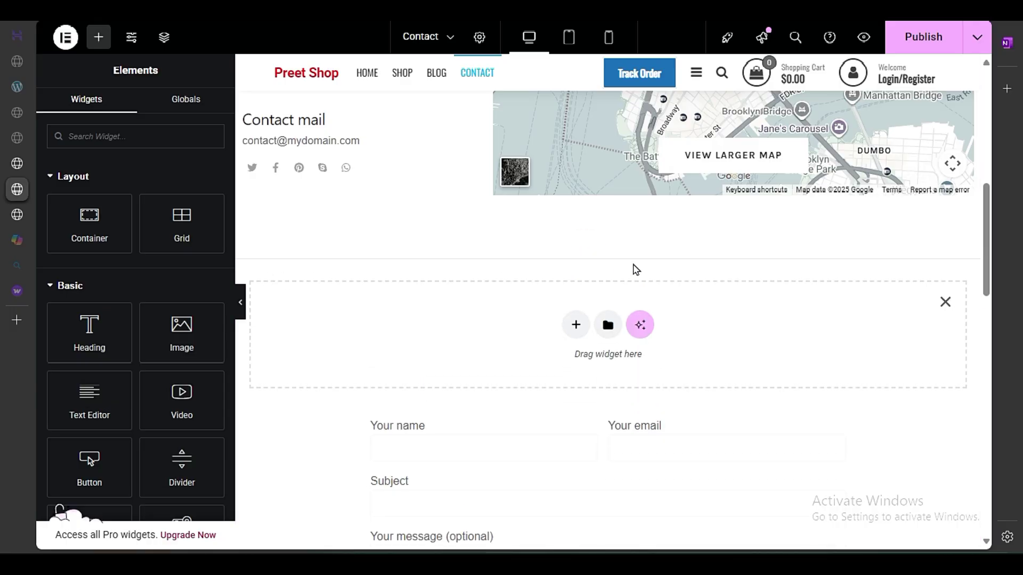
right_click(498, 328)
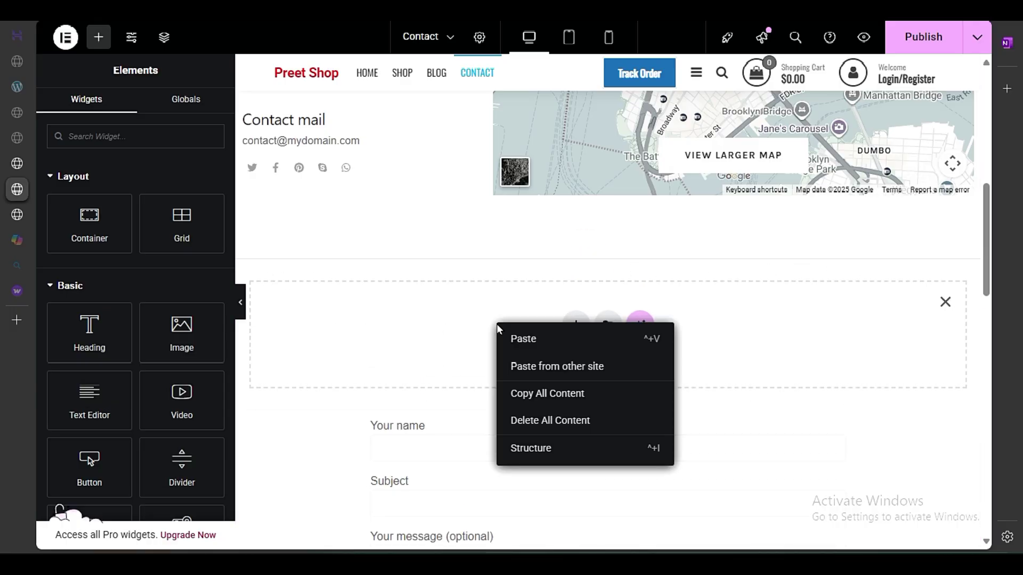
left_click(541, 339)
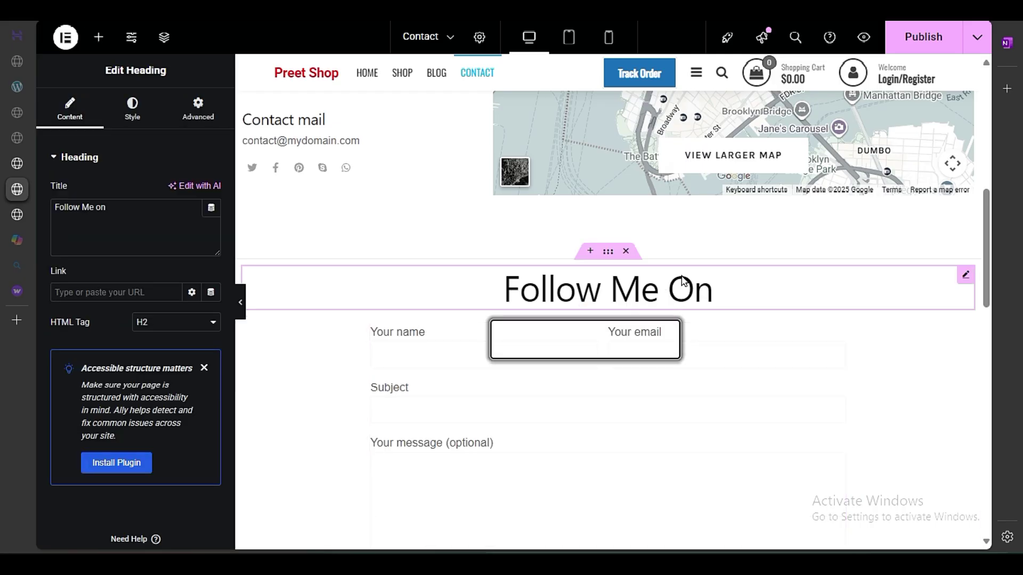
Step: Change the title of the pasted heading above the form to Contact Us
left_click(698, 275)
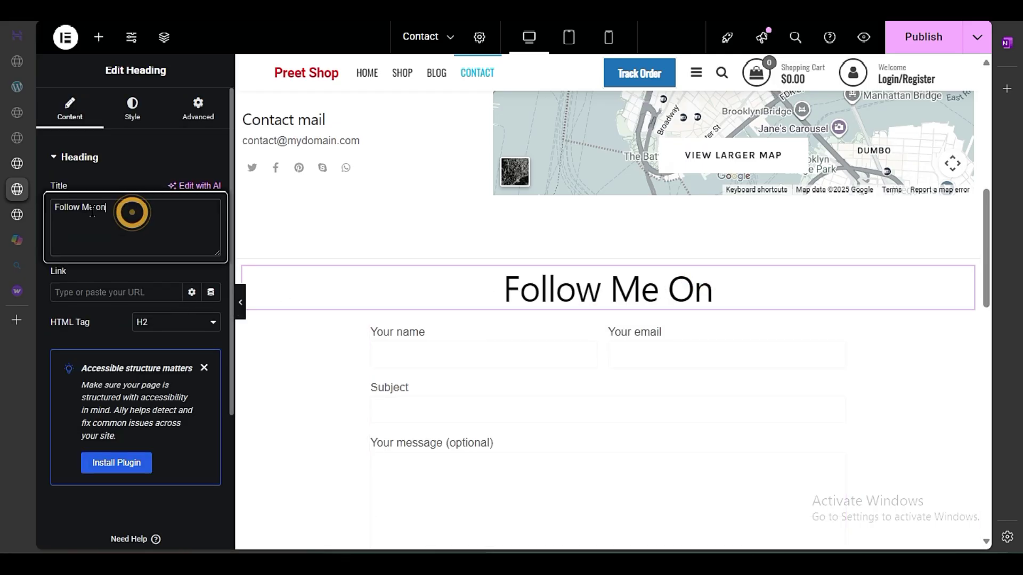
left_click_drag(130, 210, 43, 208)
type("Co")
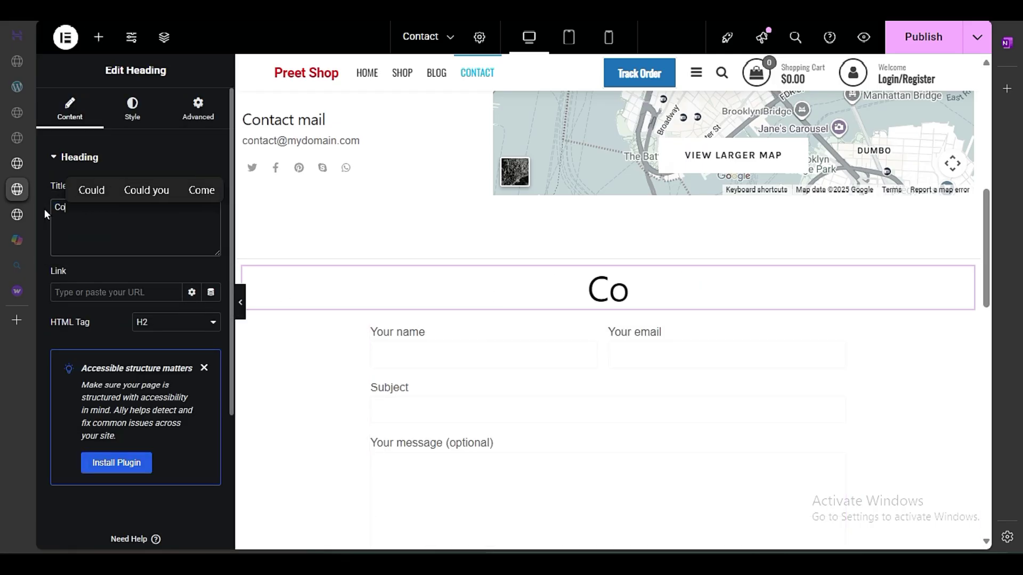
type("ntact Us")
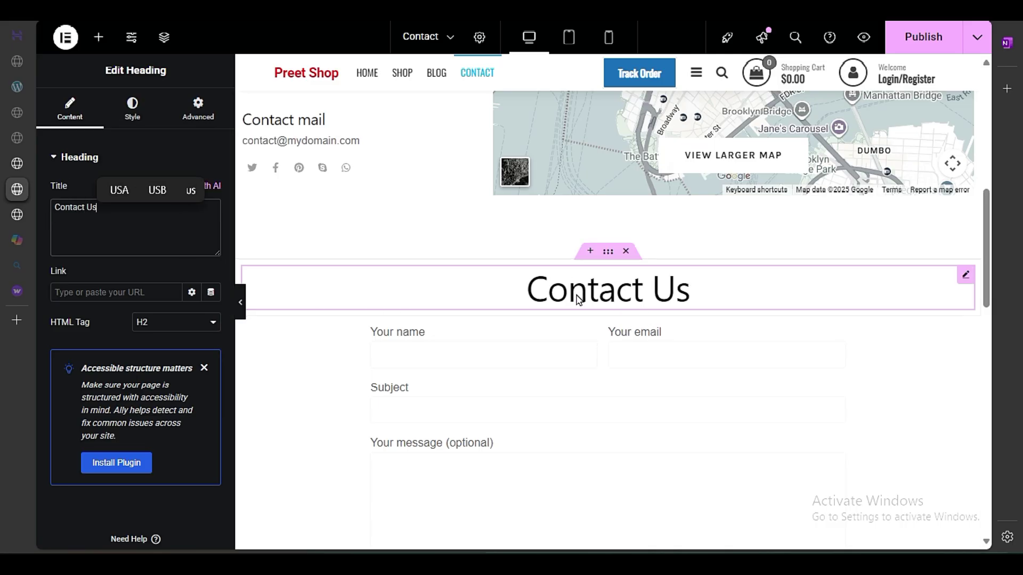
Step: Give the Contact Us heading unlinked padding of 22 px top and 33 px bottom, and check it with the editing panel hidden
left_click(199, 114)
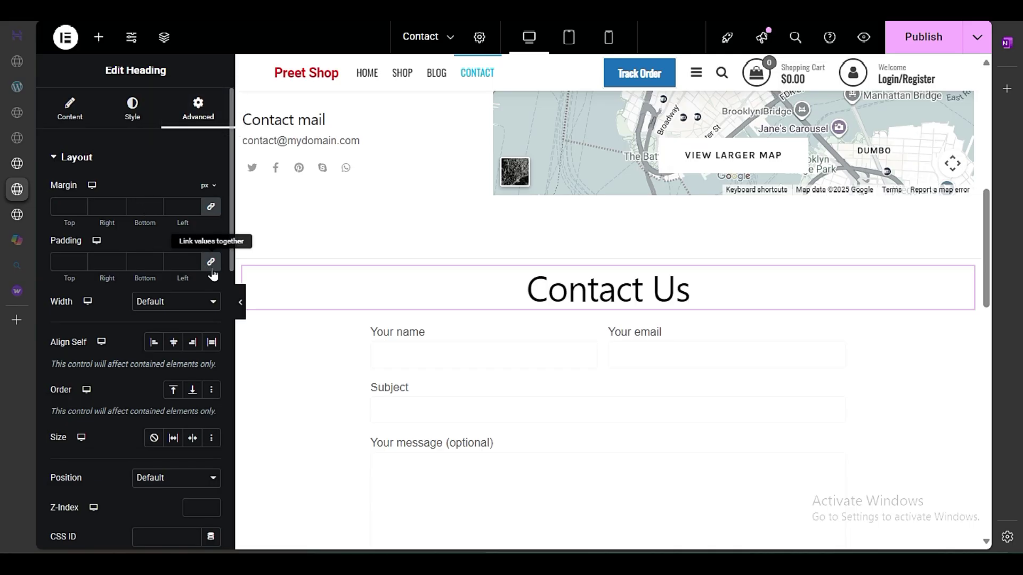
left_click(211, 263)
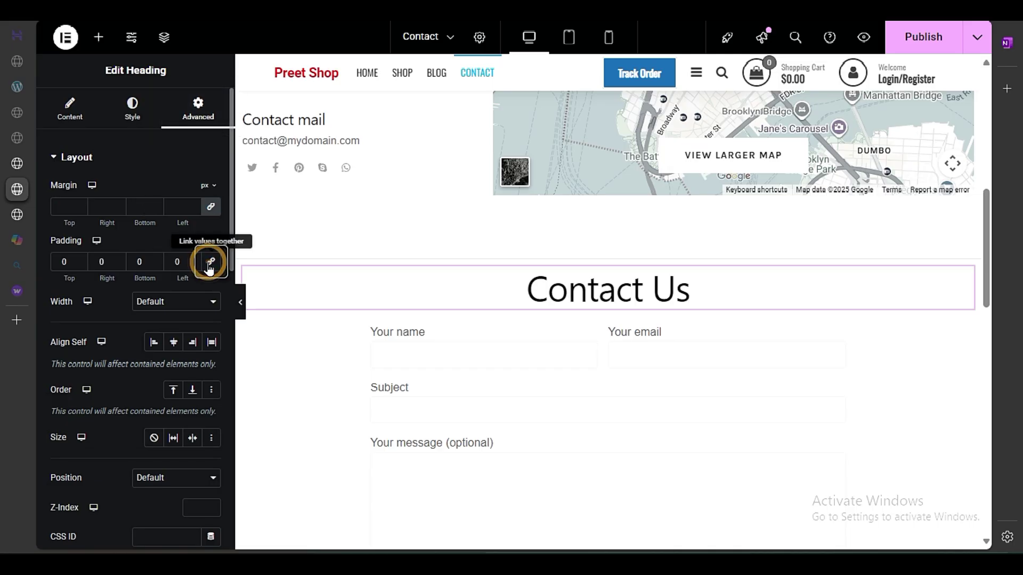
left_click(64, 261)
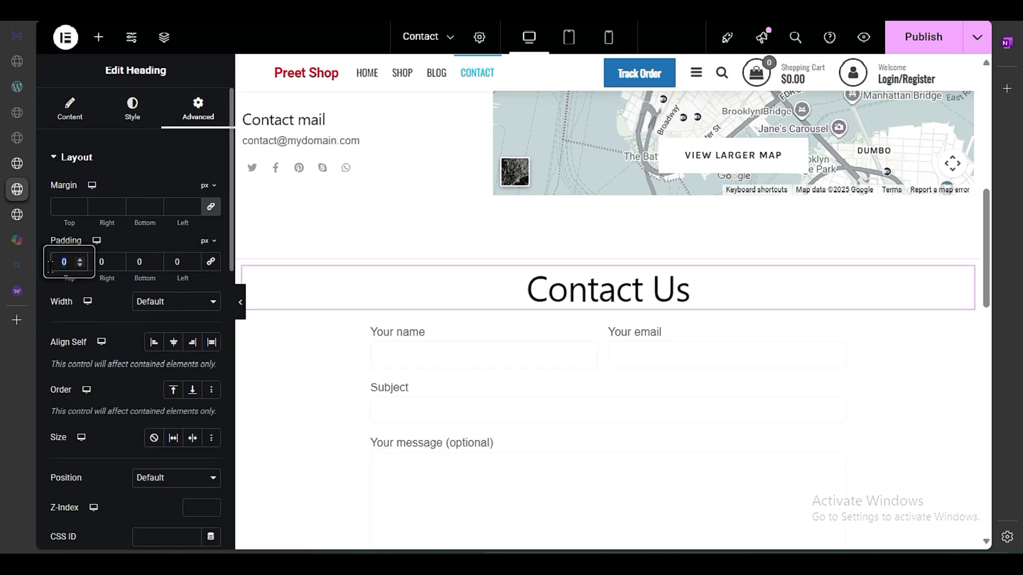
left_click(137, 262)
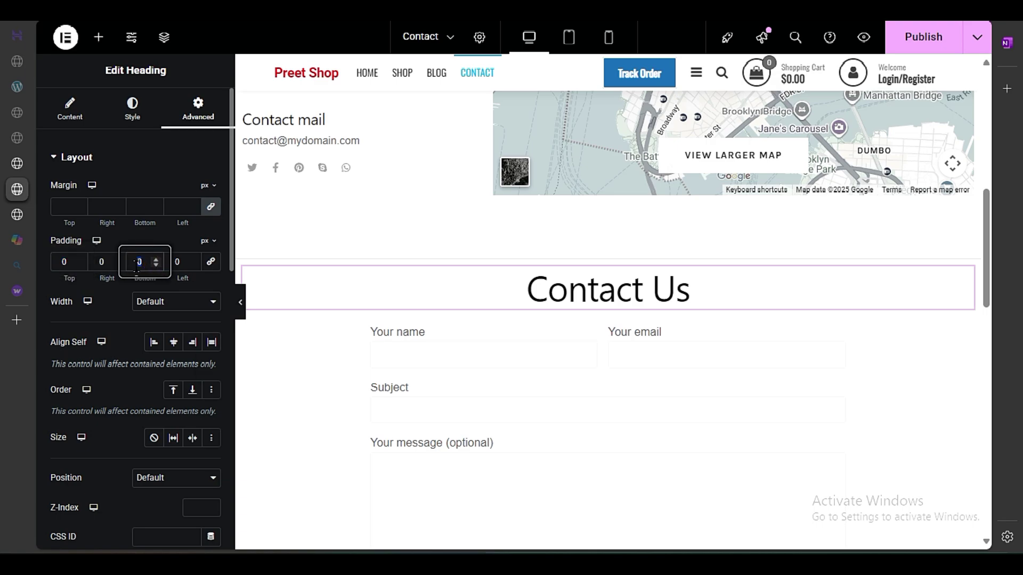
type("53")
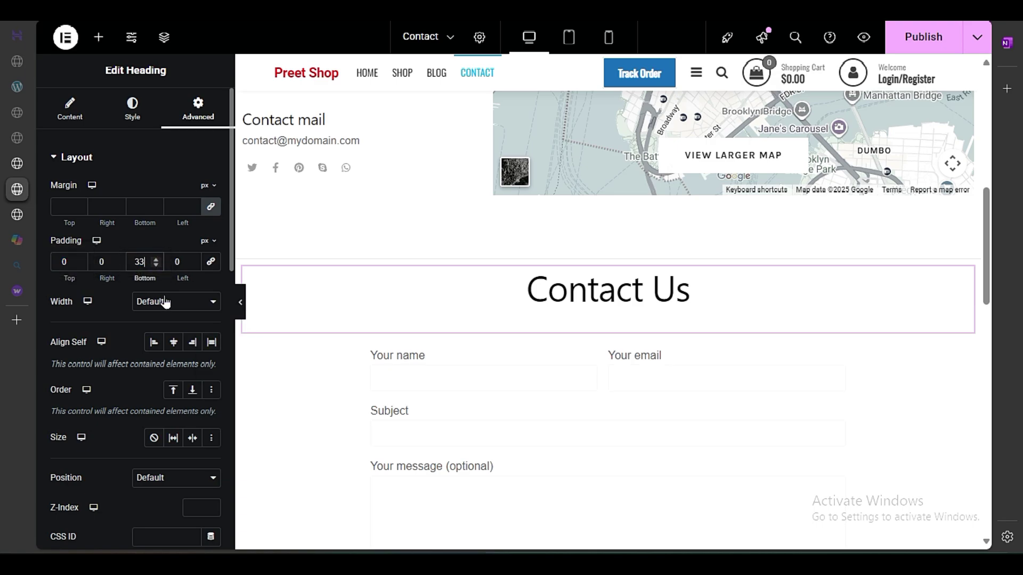
left_click(72, 262)
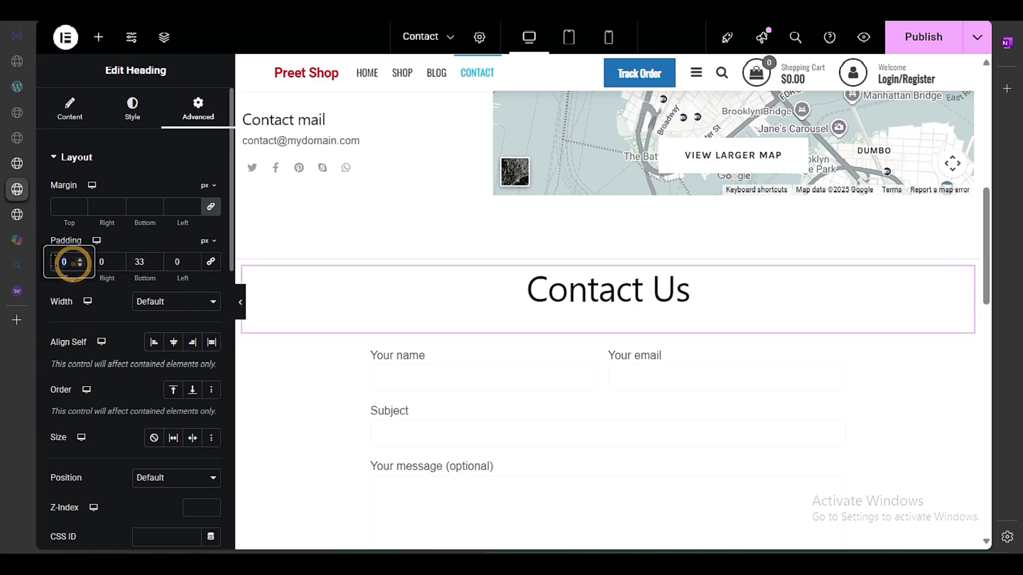
type("30")
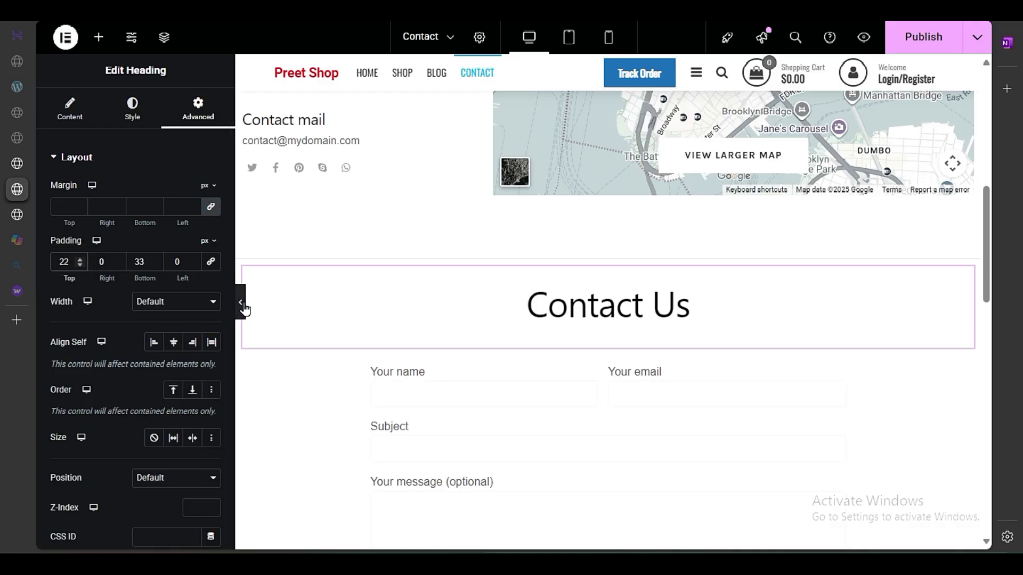
left_click(240, 302)
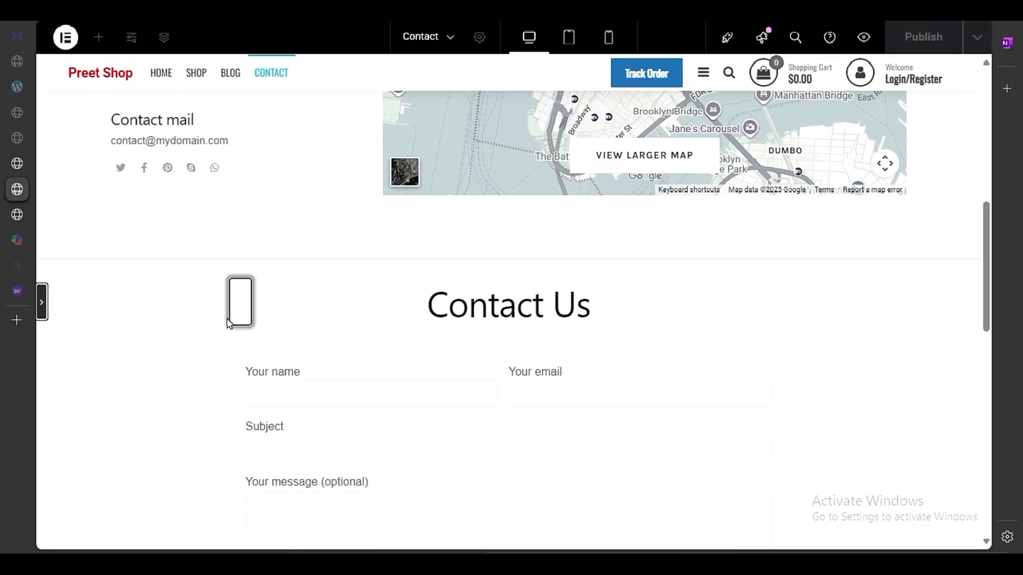
left_click(44, 303)
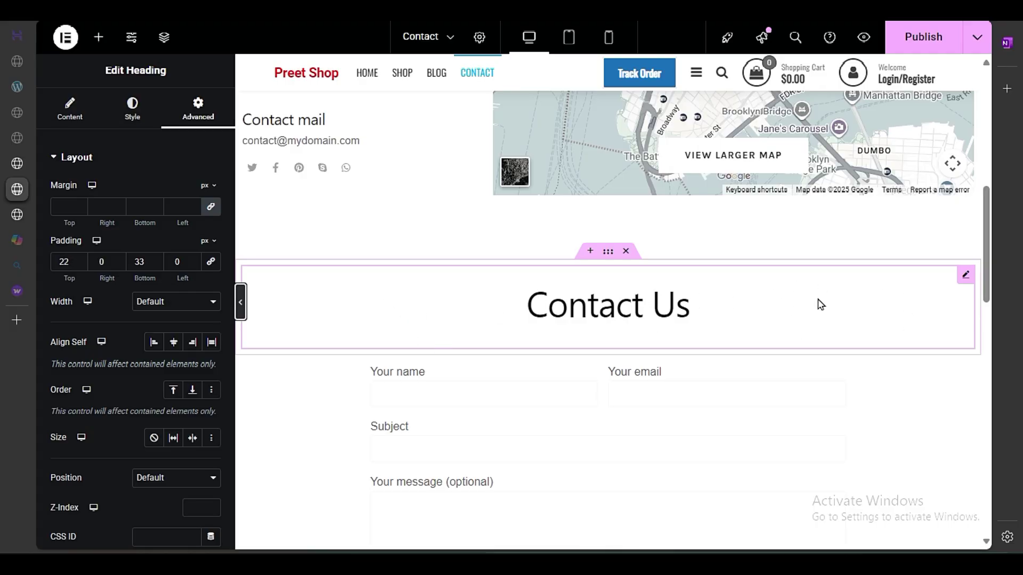
Step: Give the container around the Contact Us heading a classic background in dark grey
left_click(135, 123)
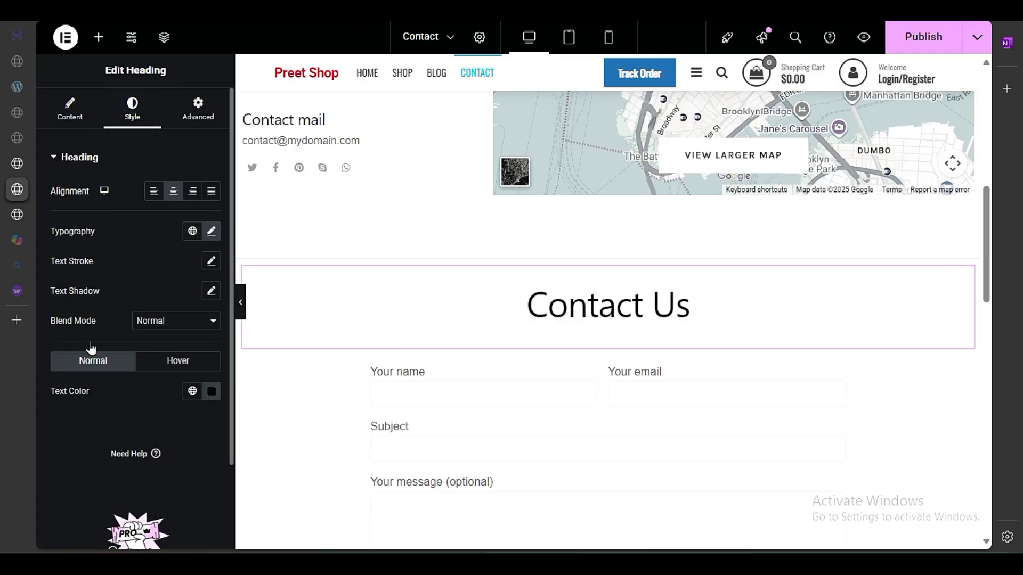
left_click(70, 109)
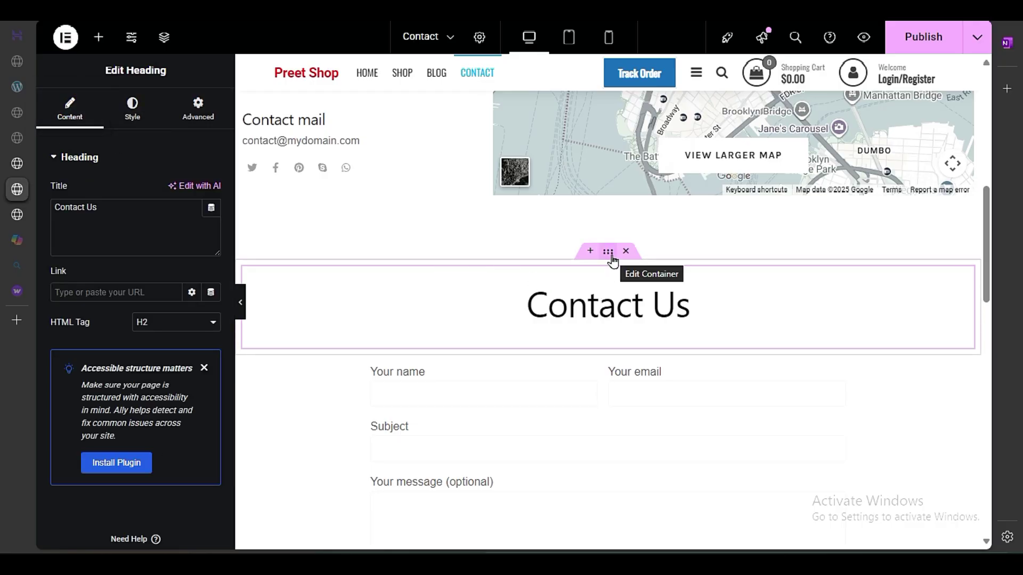
left_click(608, 255)
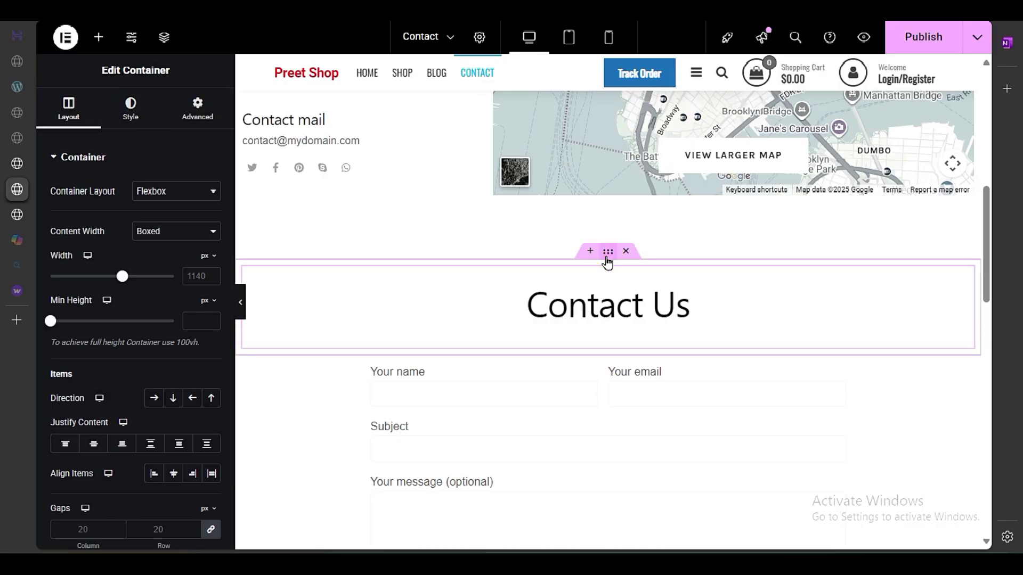
left_click(138, 121)
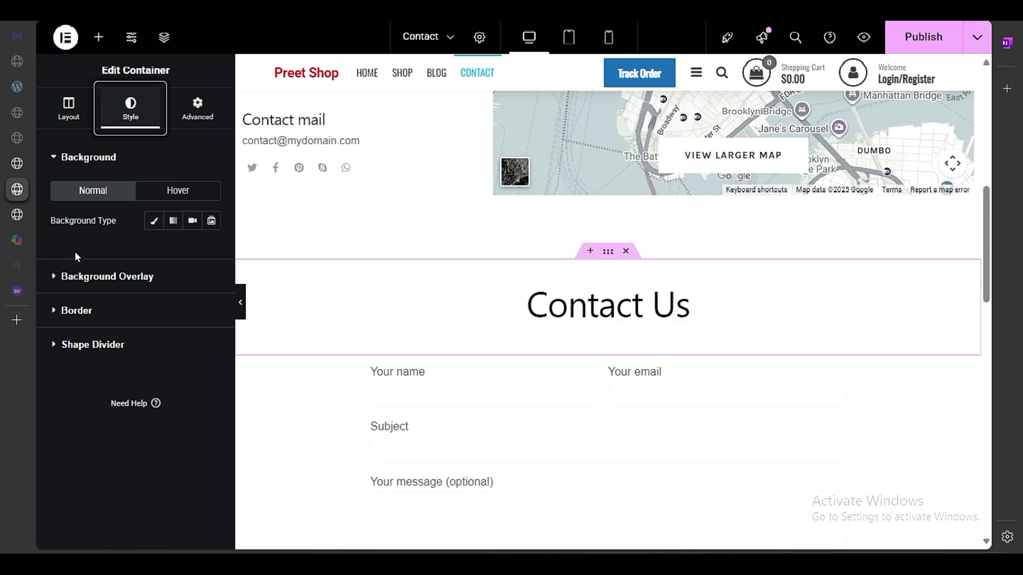
left_click(152, 221)
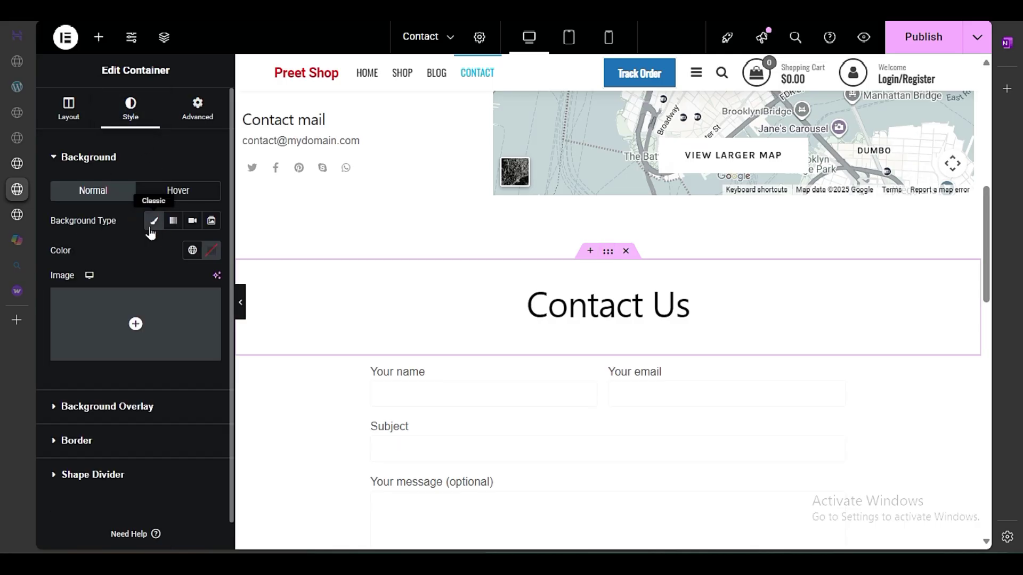
left_click(208, 251)
left_click_drag(154, 354, 123, 404)
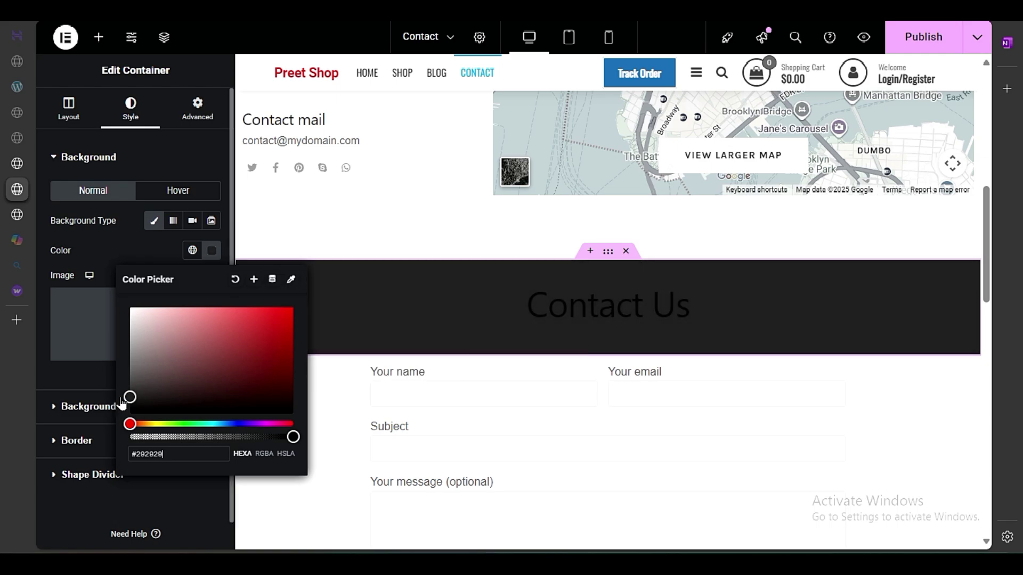
Step: Set the text color of the Contact Us heading to white
left_click(635, 309)
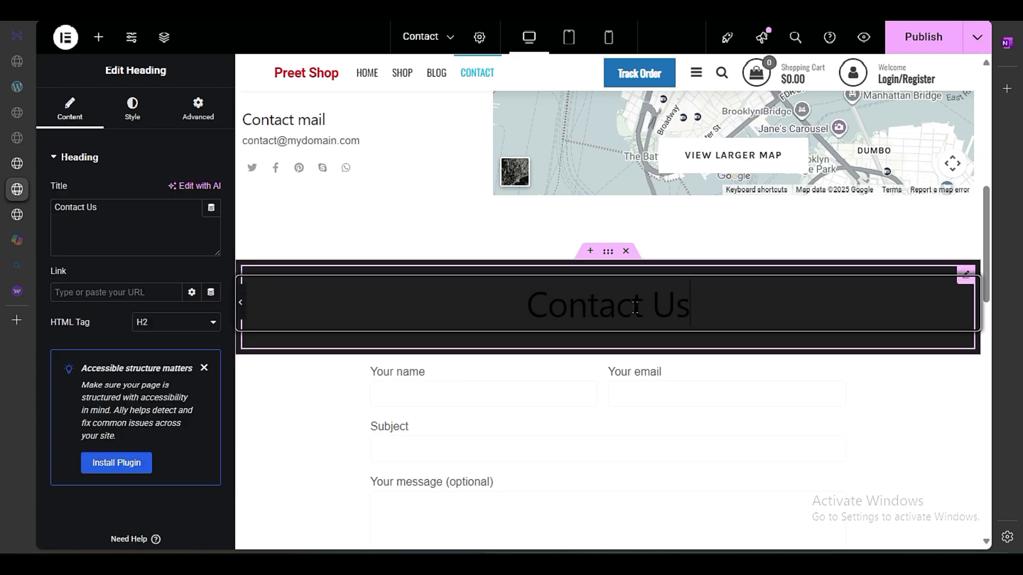
left_click(124, 110)
left_click(212, 391)
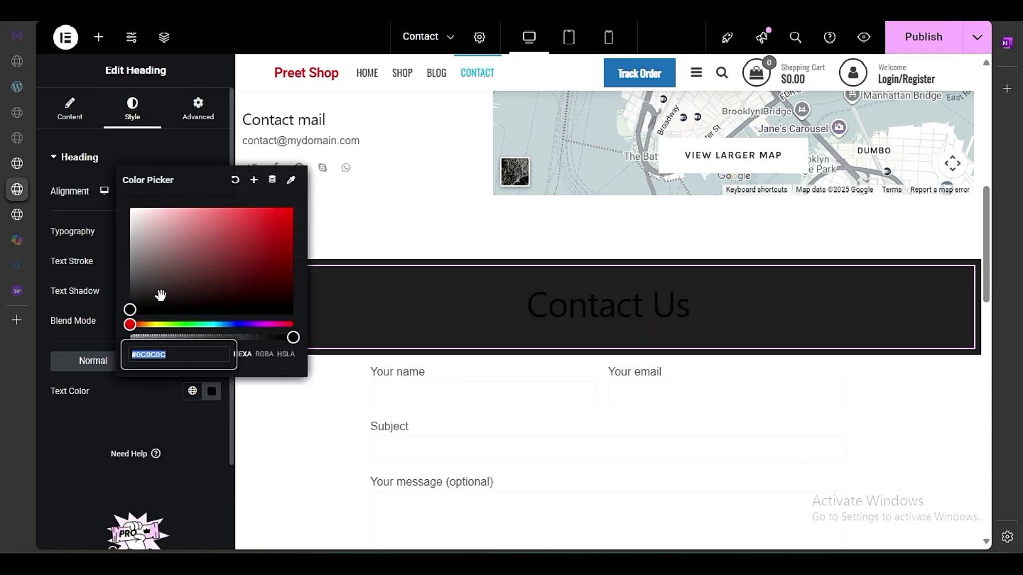
left_click_drag(161, 294, 124, 211)
left_click(124, 406)
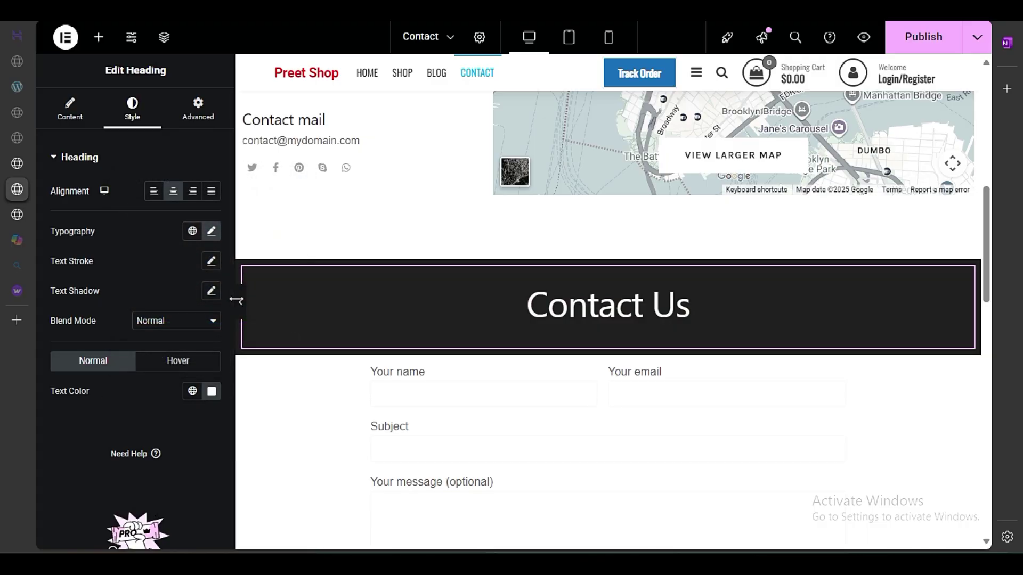
Step: Set the colorful abstract painting from the media library as the Contact Us container's background image
mouse_move(628, 274)
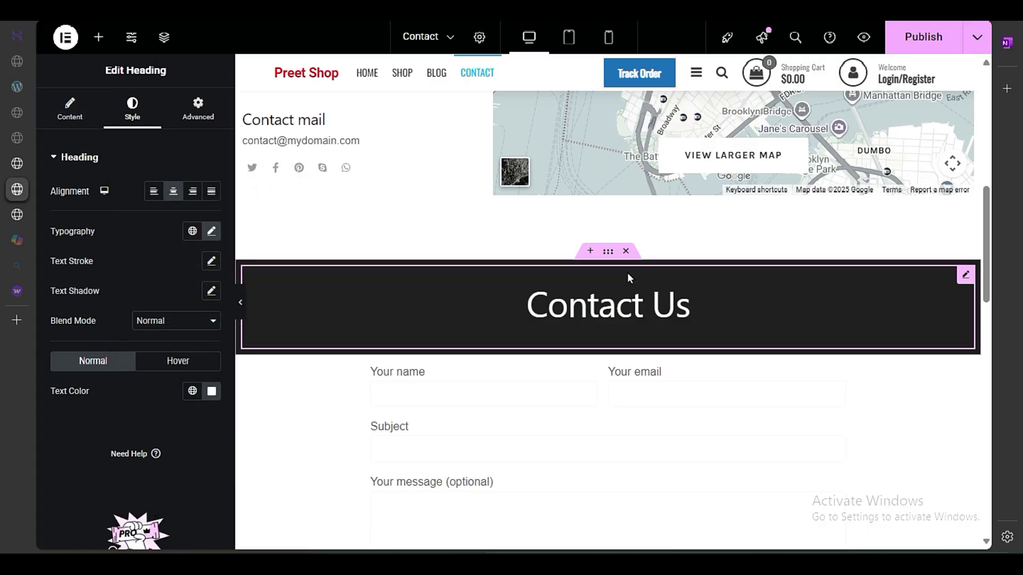
left_click(610, 256)
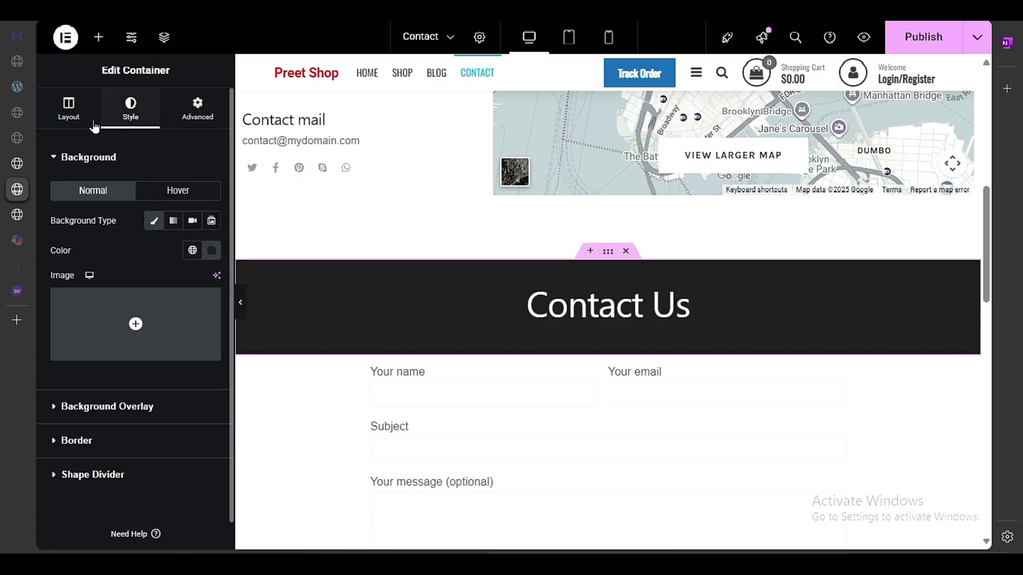
left_click(159, 358)
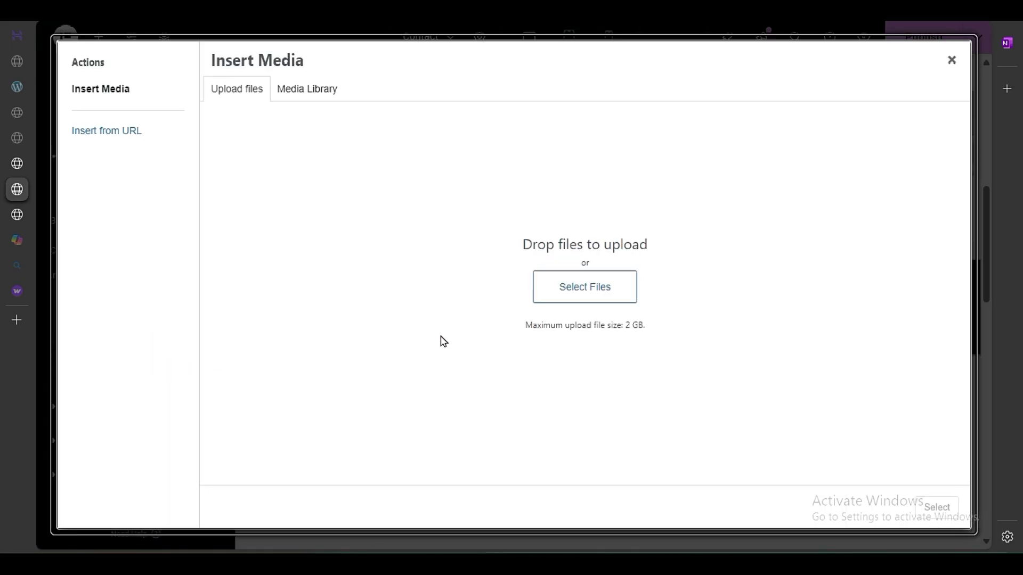
left_click(306, 89)
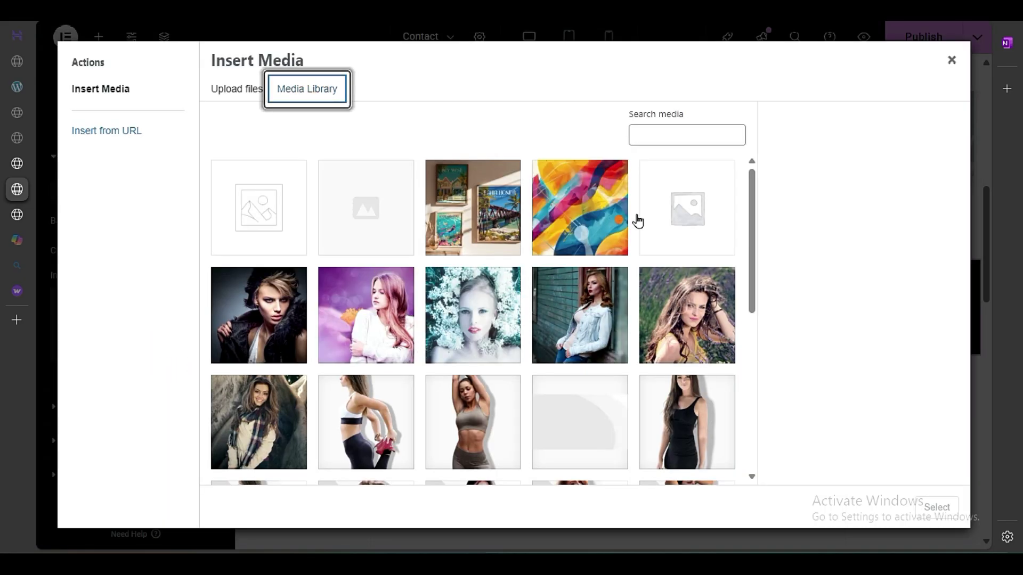
left_click(626, 219)
left_click(918, 503)
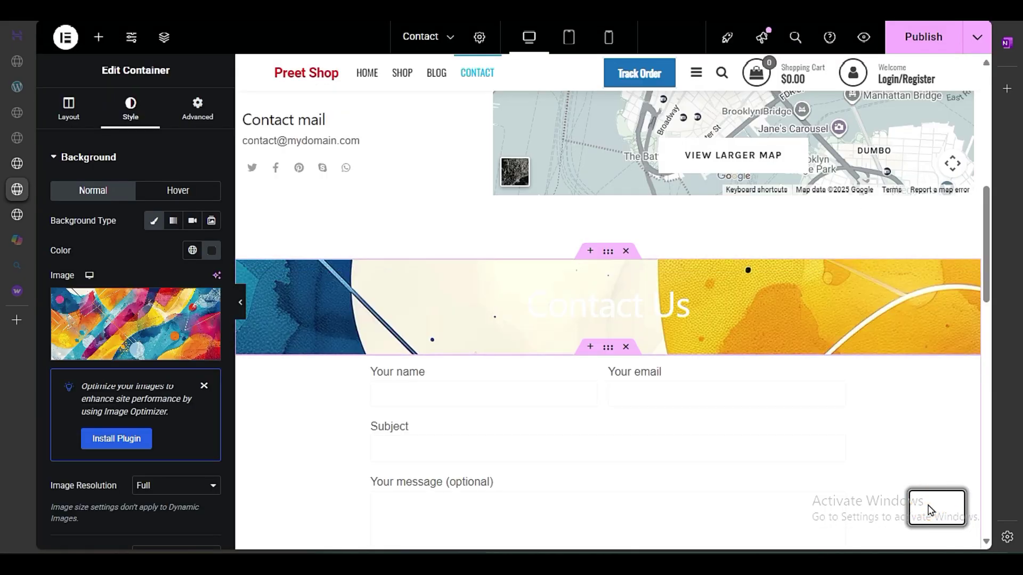
Step: Change the Contact Us heading's text color to the near-black #030303
left_click(622, 303)
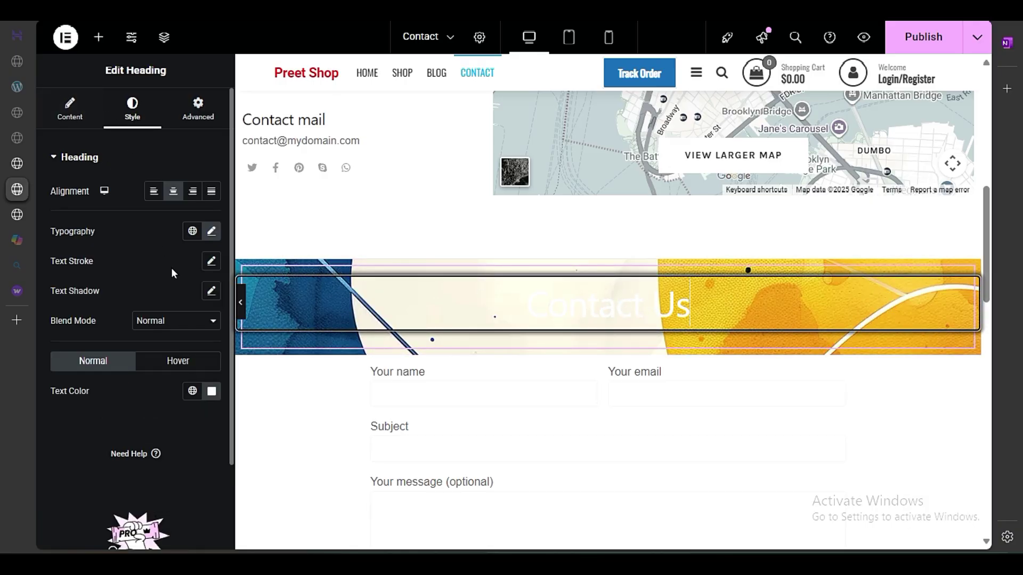
left_click(216, 392)
left_click(133, 313)
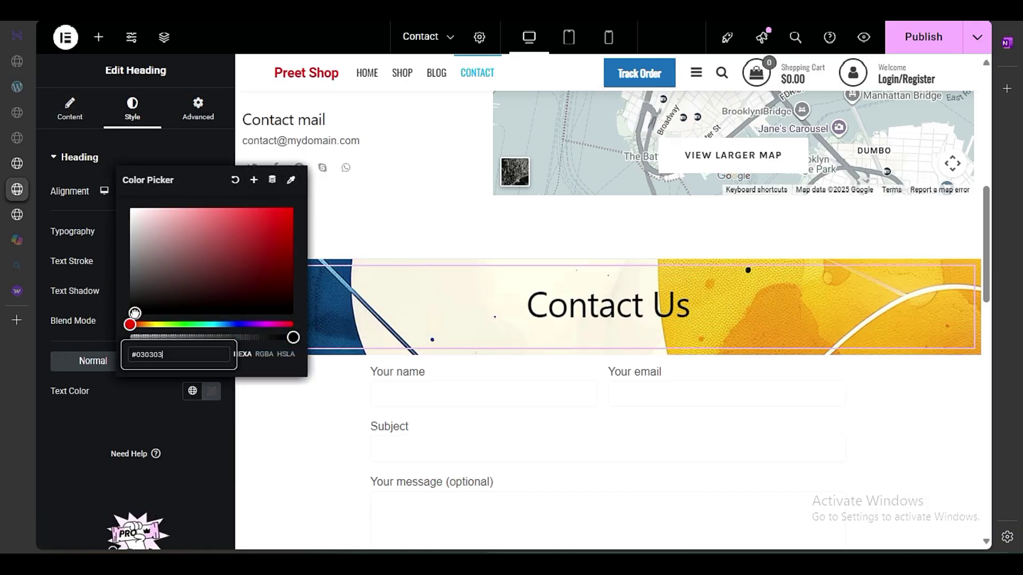
left_click(85, 454)
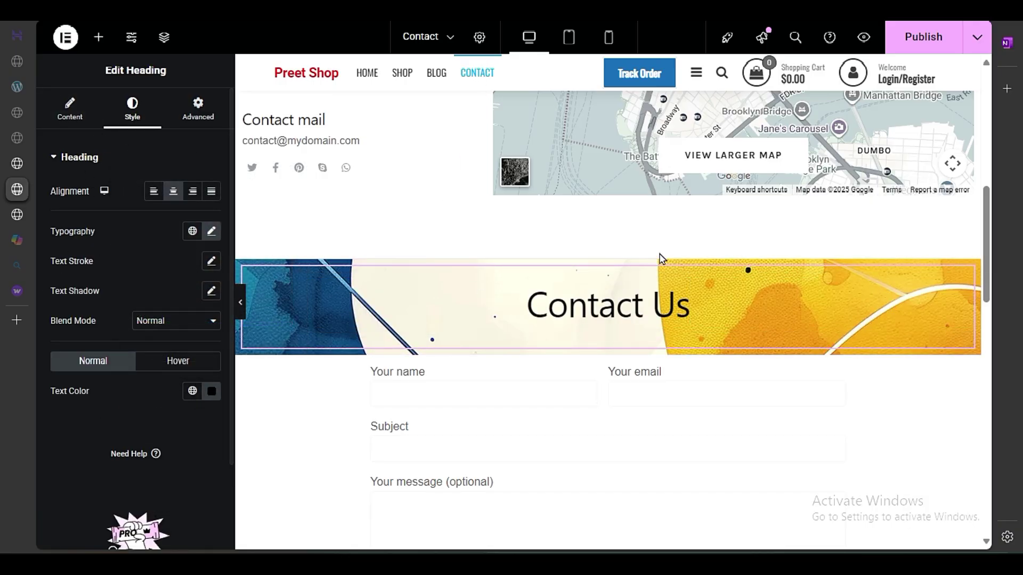
Step: Add a classic background overlay in near-black #050505 to the container around the Contact Us heading
left_click(606, 255)
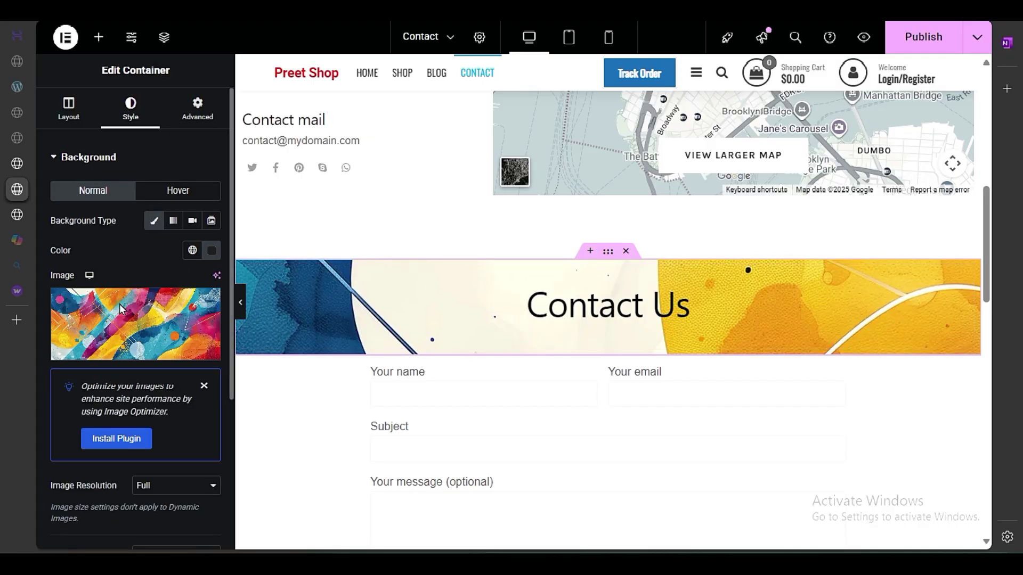
scroll(124, 358, "down", 3)
scroll(113, 449, "down", 3)
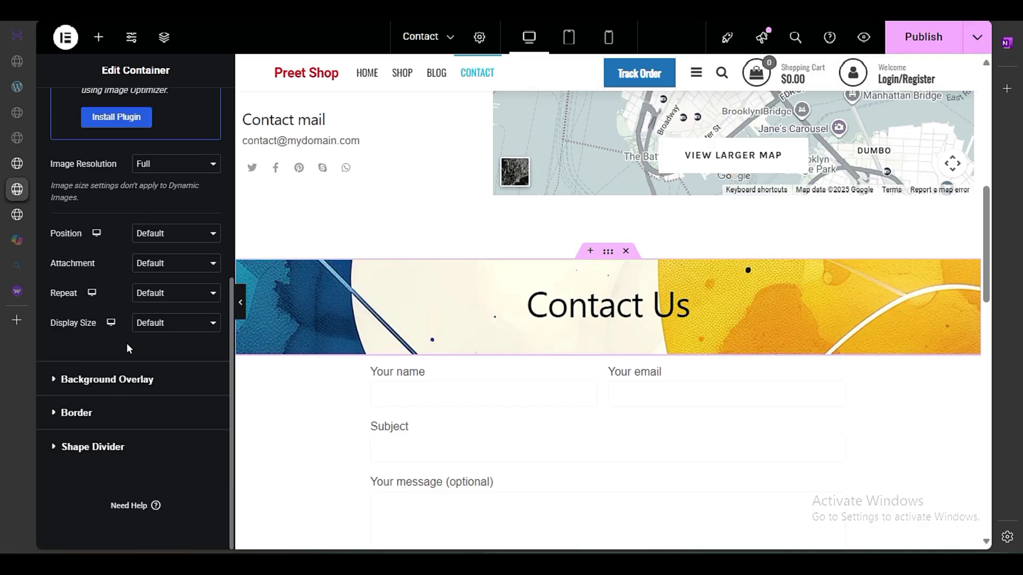
left_click(128, 378)
left_click(192, 254)
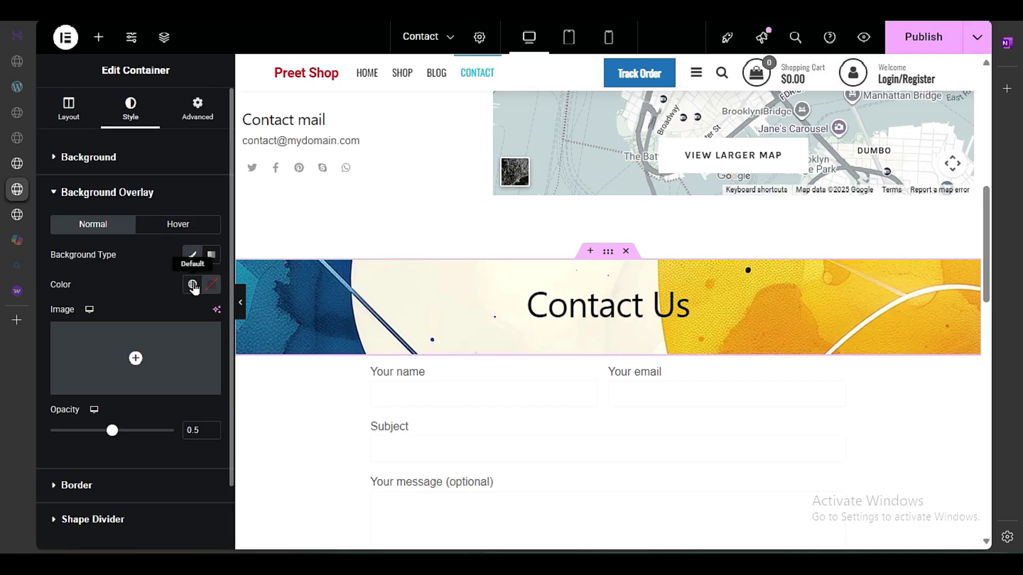
left_click(212, 284)
left_click_drag(144, 384, 106, 384)
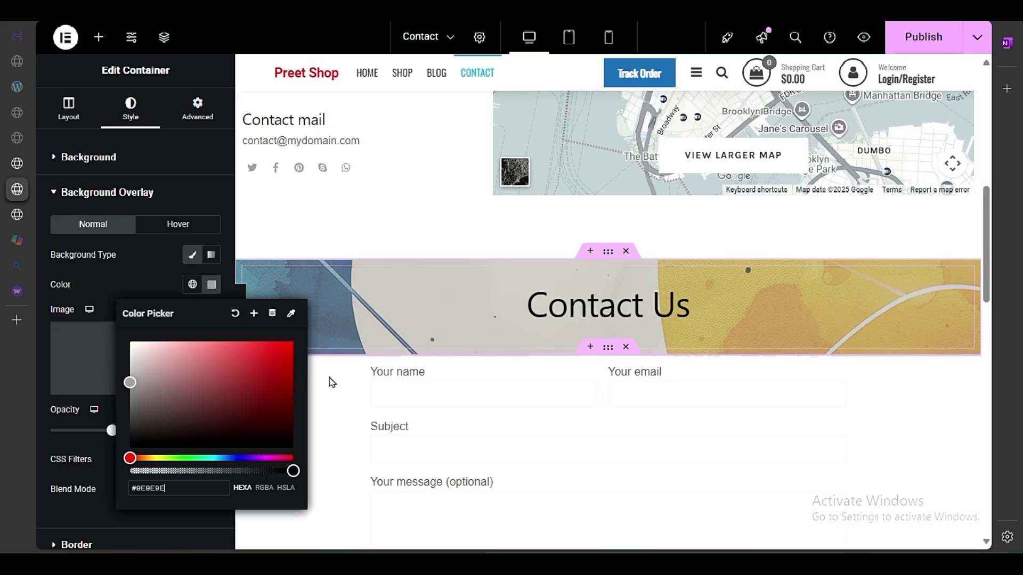
left_click_drag(135, 408, 130, 446)
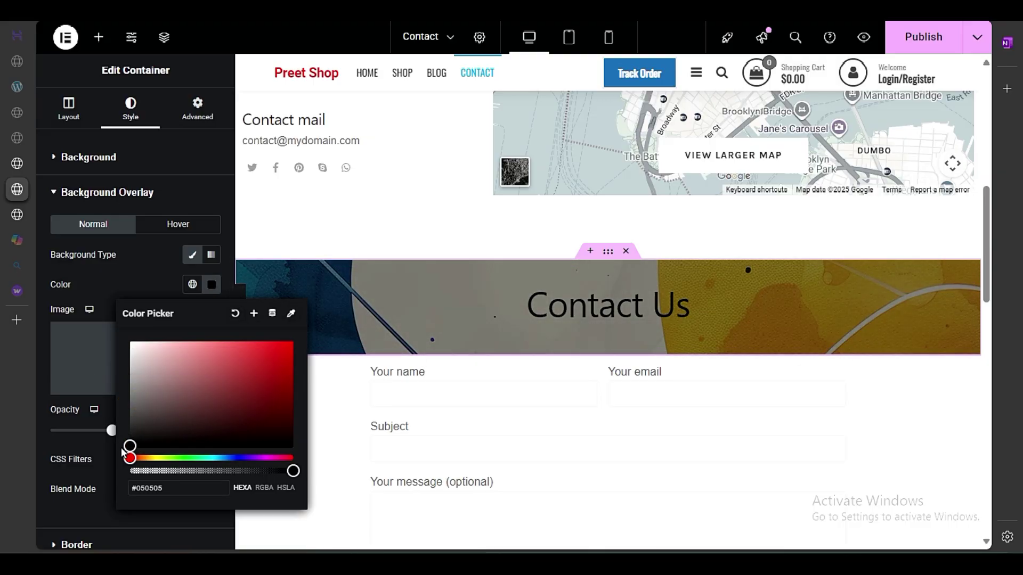
Step: Set the Contact Us heading's text color to white #FFFFFF and preview the banner at full width
left_click(581, 294)
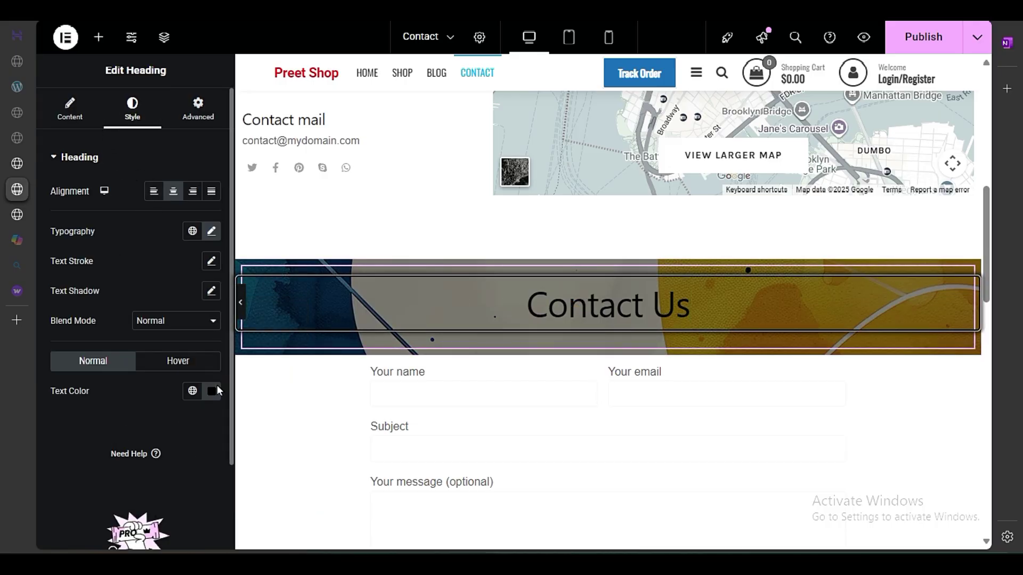
left_click(211, 391)
left_click_drag(165, 267, 128, 208)
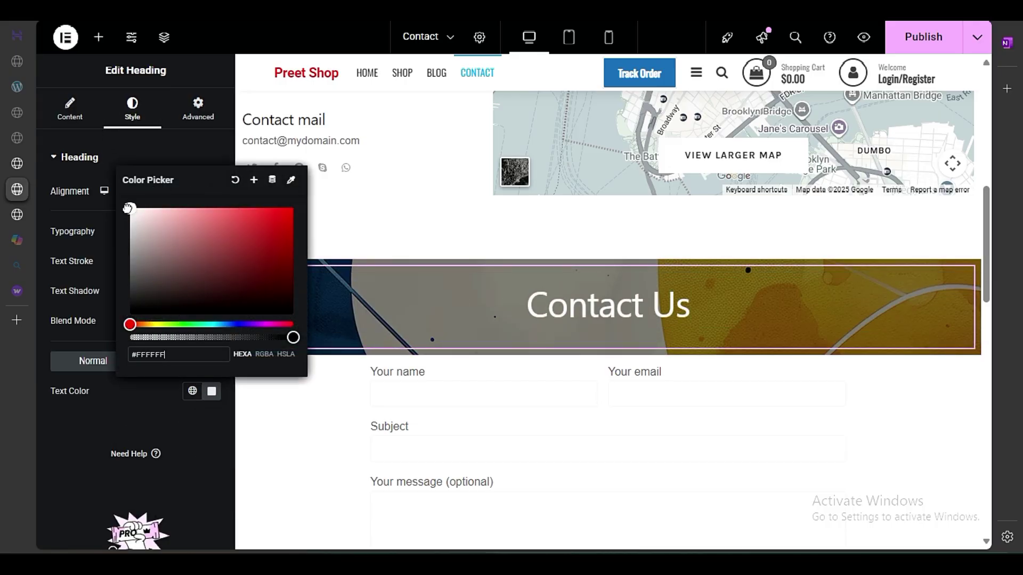
left_click(117, 423)
left_click(222, 307)
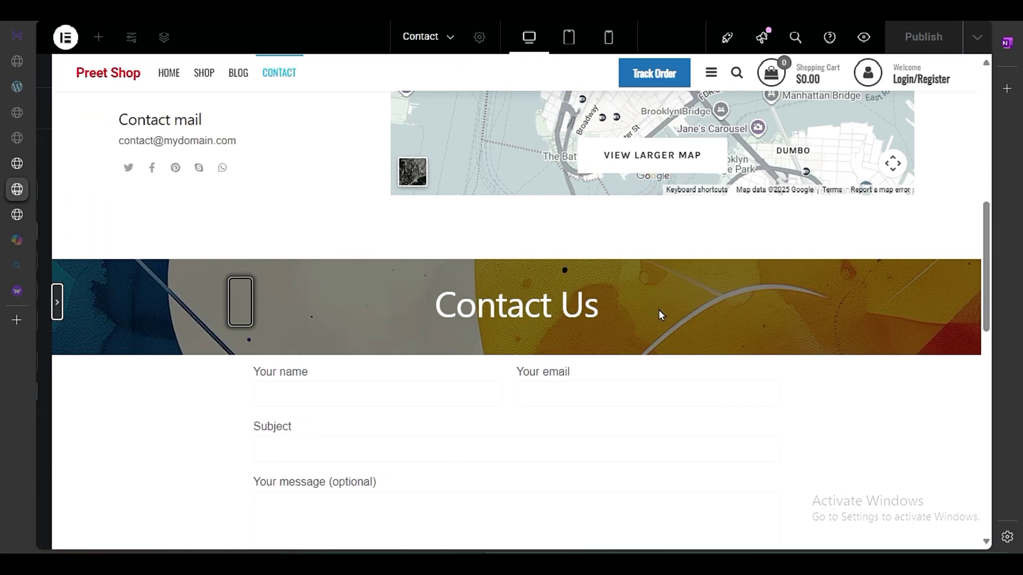
scroll(658, 314, "down", 3)
left_click(40, 302)
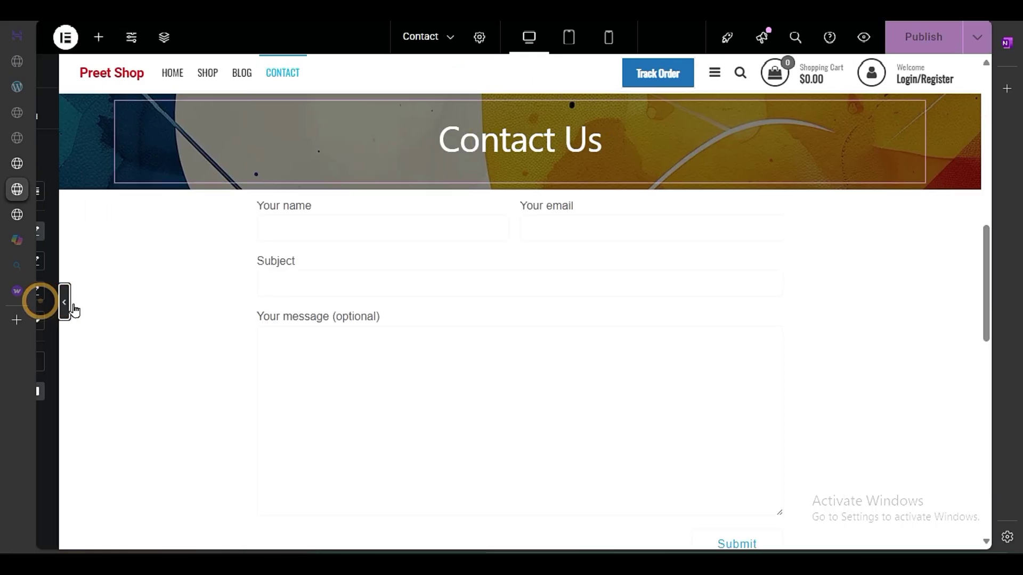
scroll(630, 269, "up", 3)
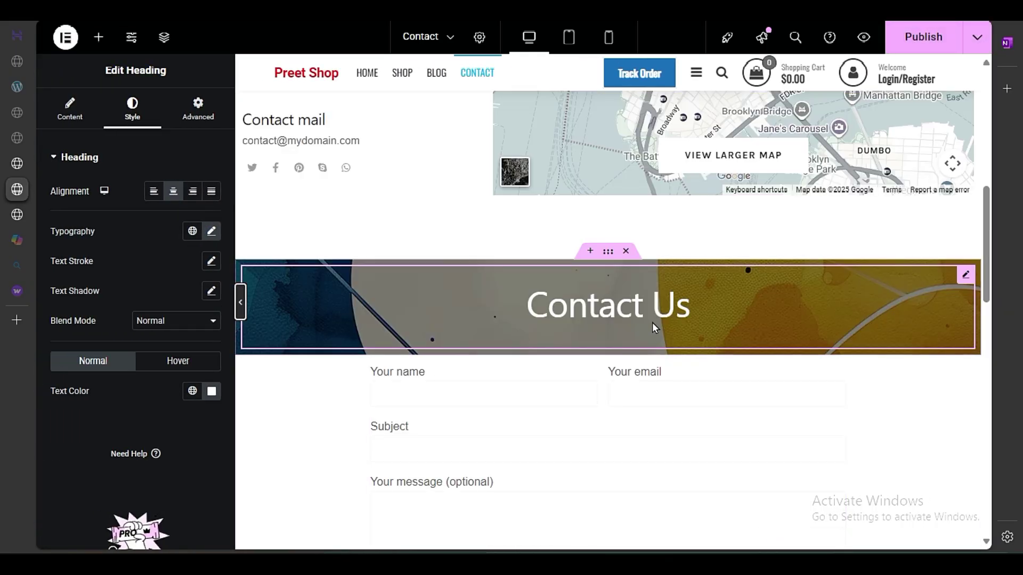
Step: Unlink the Contact Us container's padding and set it to 22 px at the top and 0 at the bottom
left_click(608, 252)
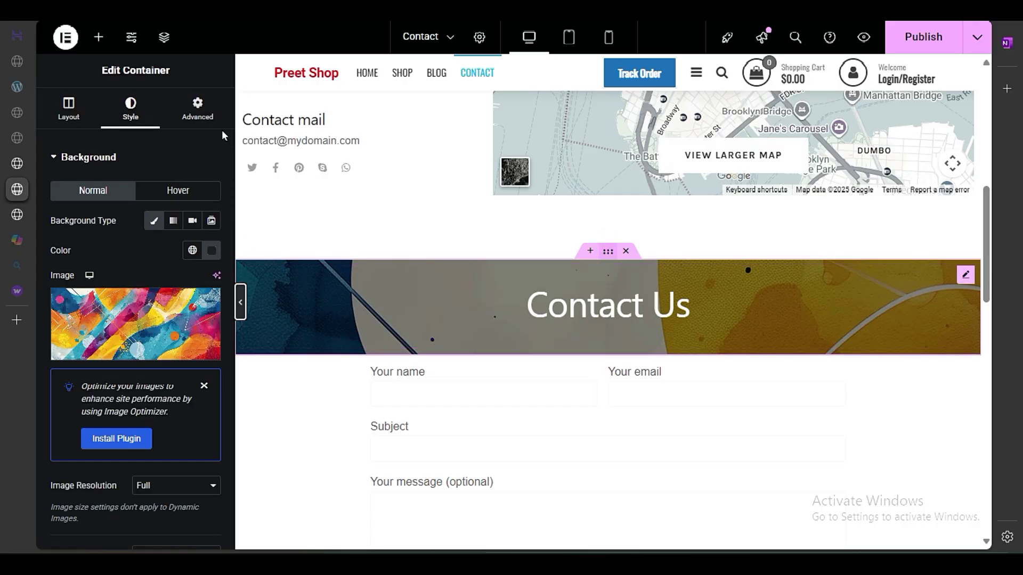
left_click(199, 106)
left_click(210, 261)
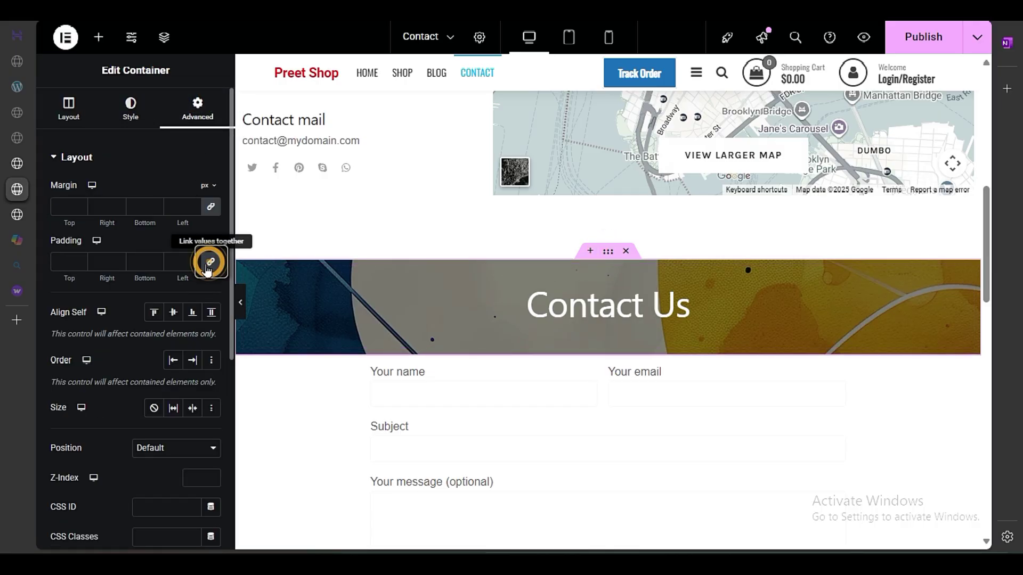
left_click(69, 262)
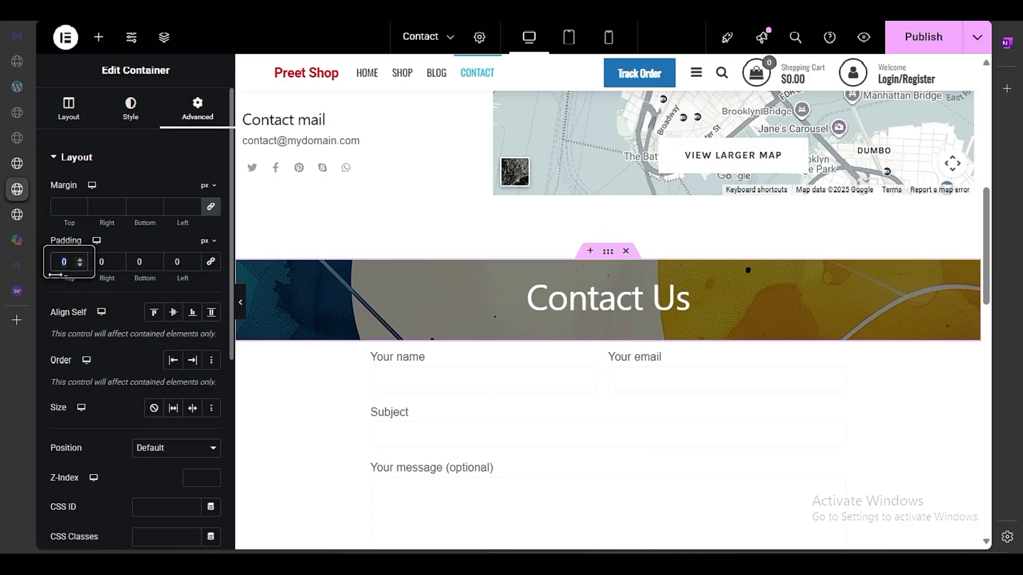
type("22")
left_click(138, 262)
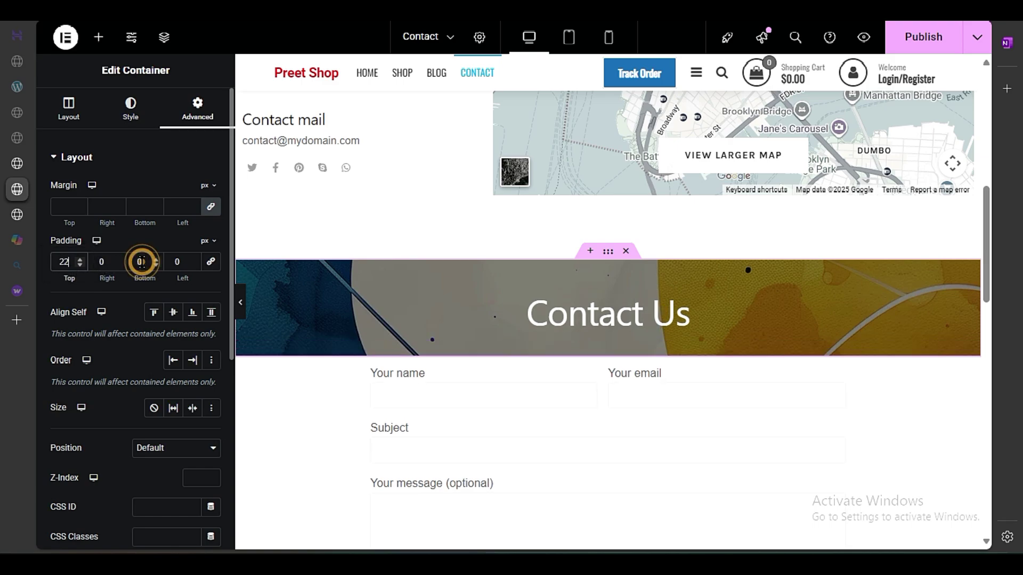
type("33")
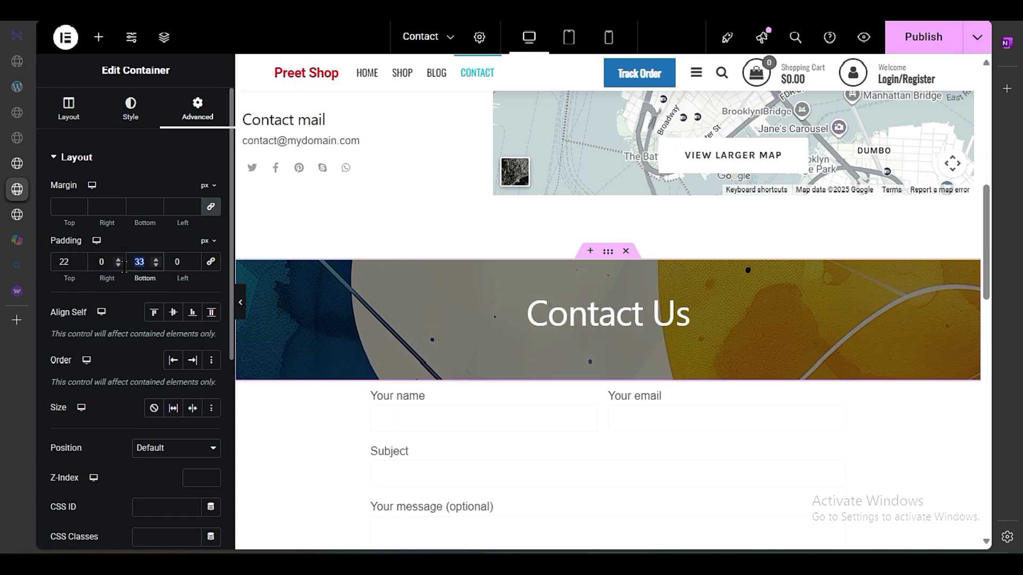
type("0")
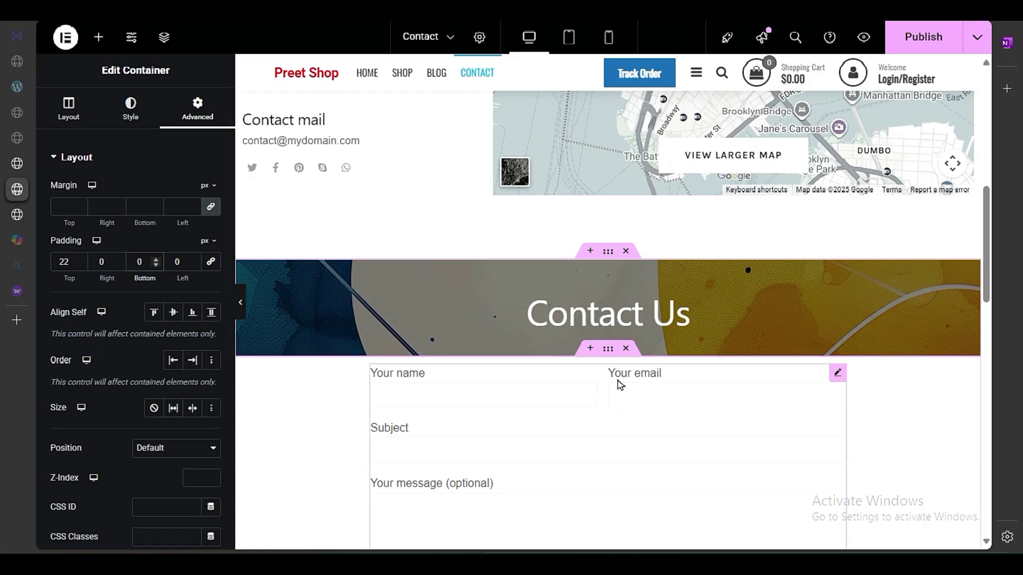
Step: Unlink the margins of the container holding the contact form and set its top margin to 33 px
left_click(608, 351)
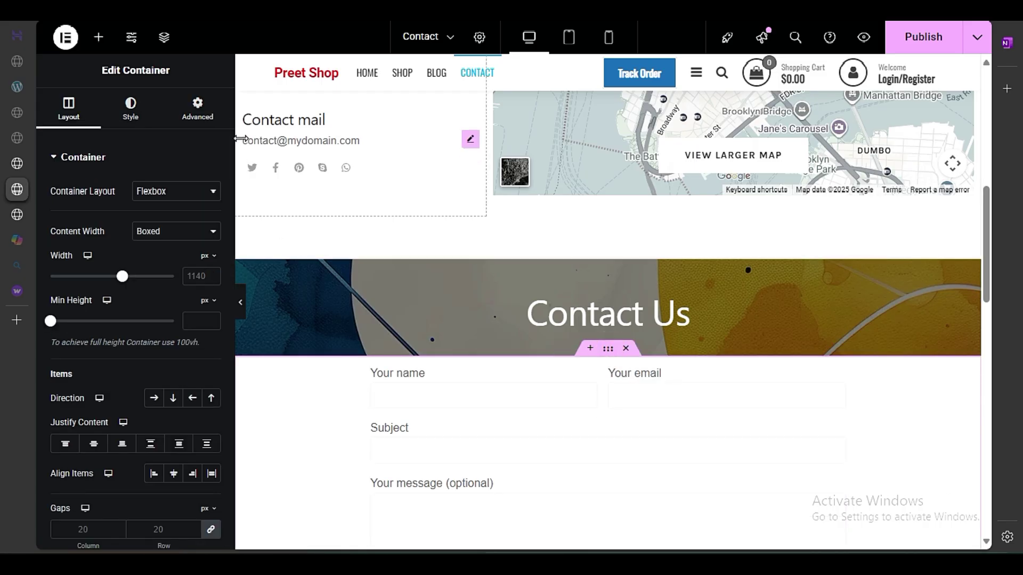
left_click(216, 120)
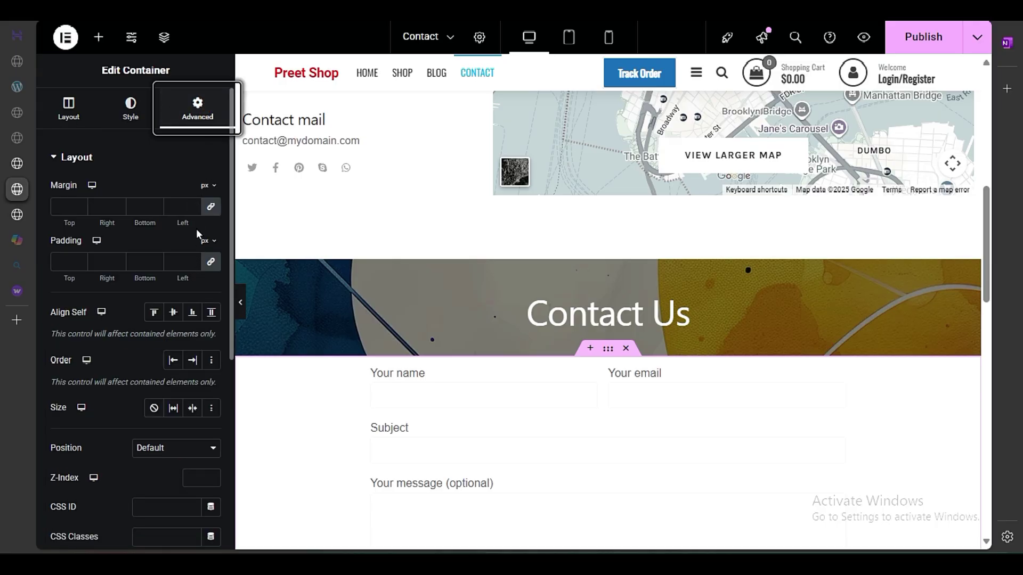
left_click(210, 206)
left_click(60, 207)
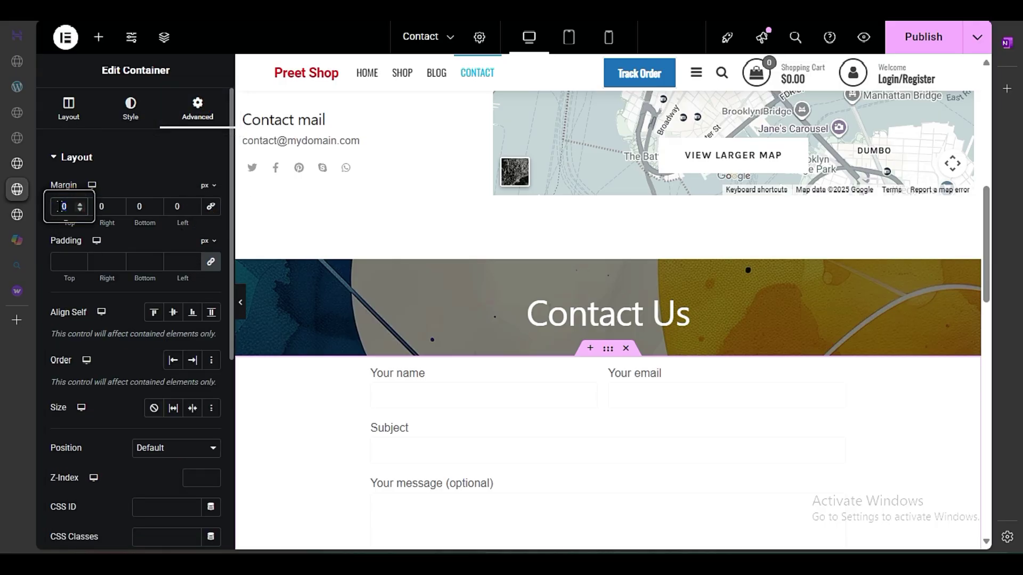
type("33")
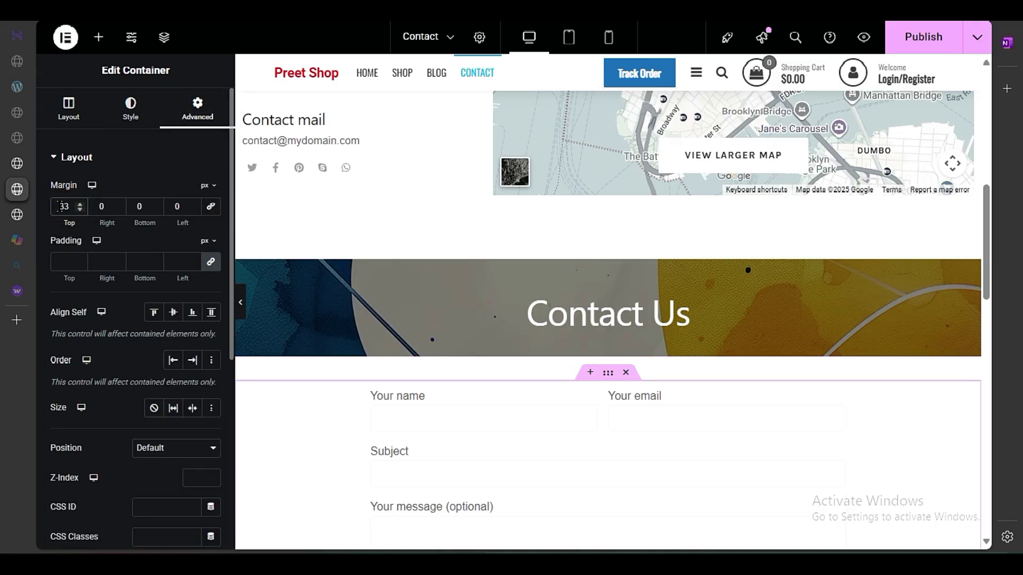
Step: Preview the Contact page at full width to check the banner and the form's spacing
left_click(240, 303)
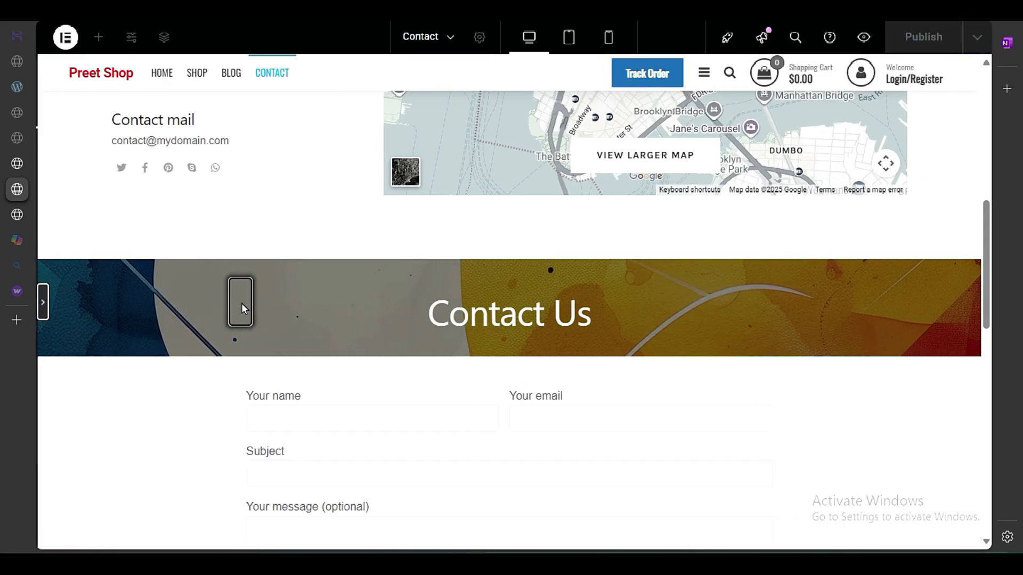
scroll(305, 354, "down", 3)
scroll(314, 389, "down", 3)
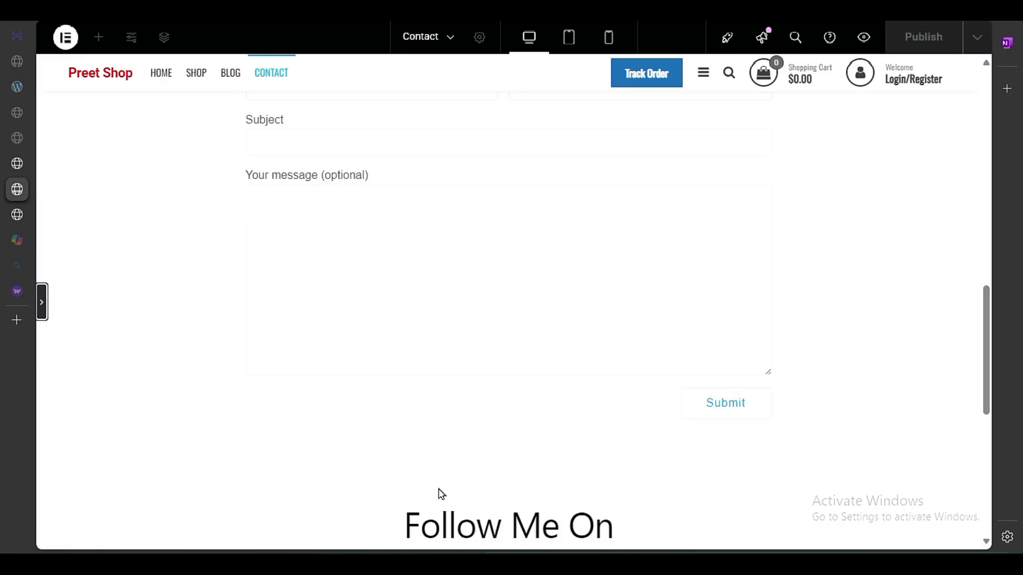
scroll(564, 427, "up", 6)
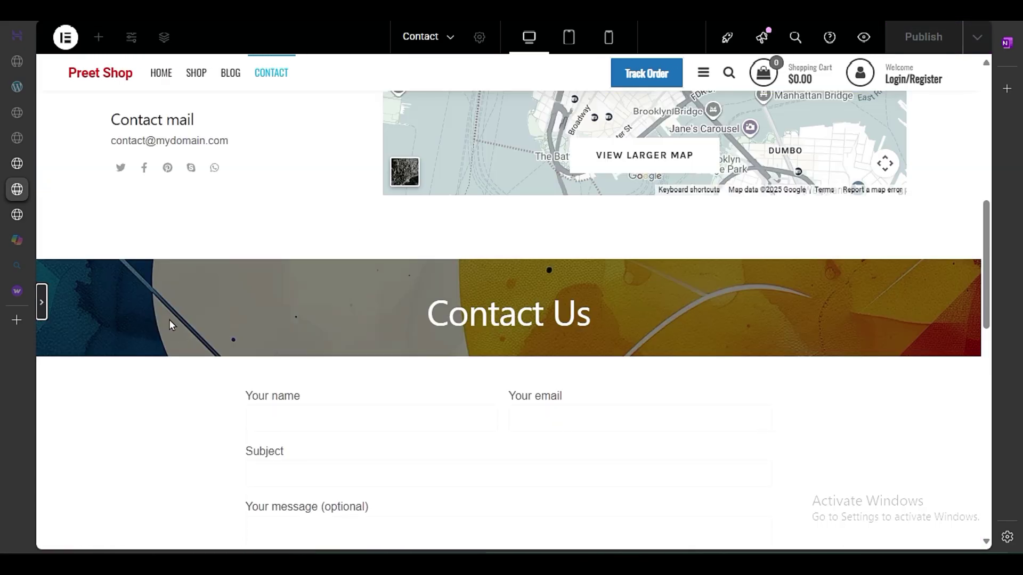
left_click(41, 308)
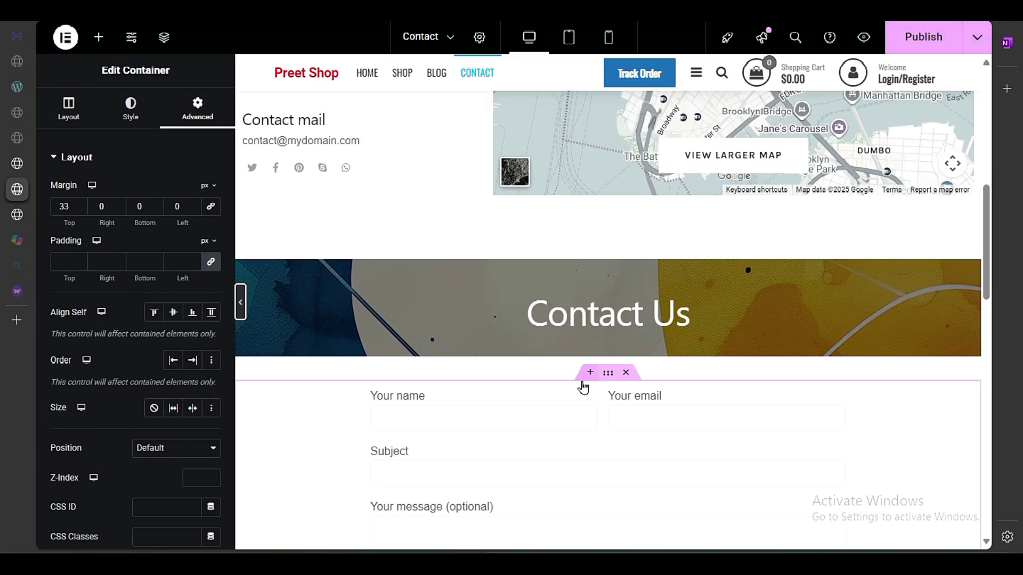
scroll(591, 406, "up", 3)
scroll(595, 408, "up", 3)
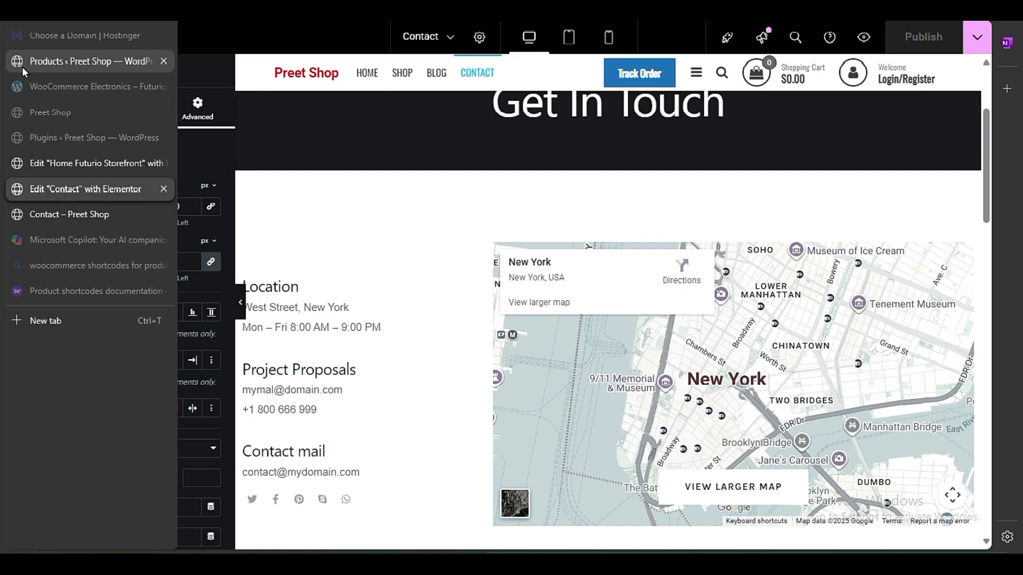
Step: Switch to the store's Products list in the WordPress admin
left_click(21, 66)
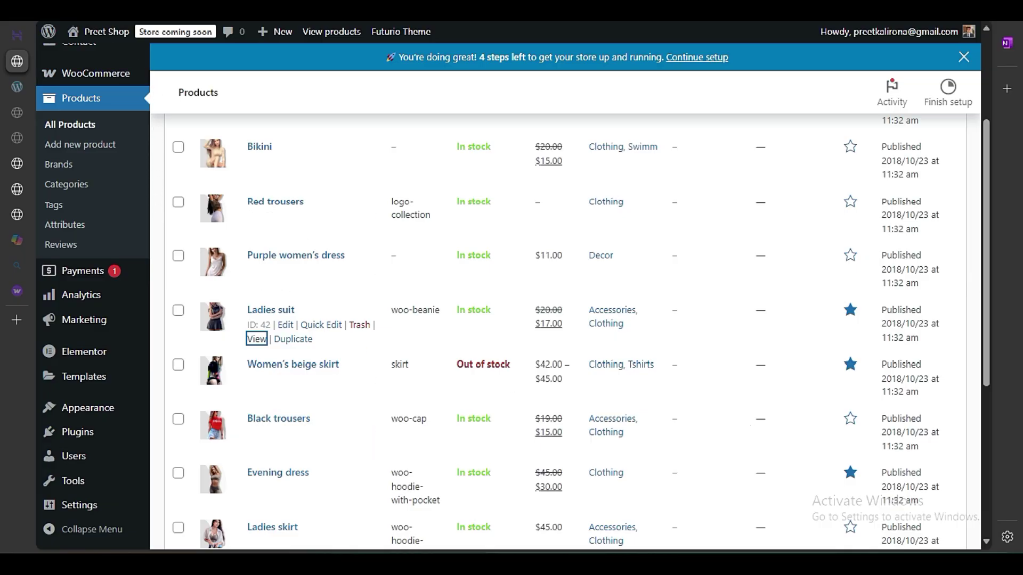
left_click(56, 11)
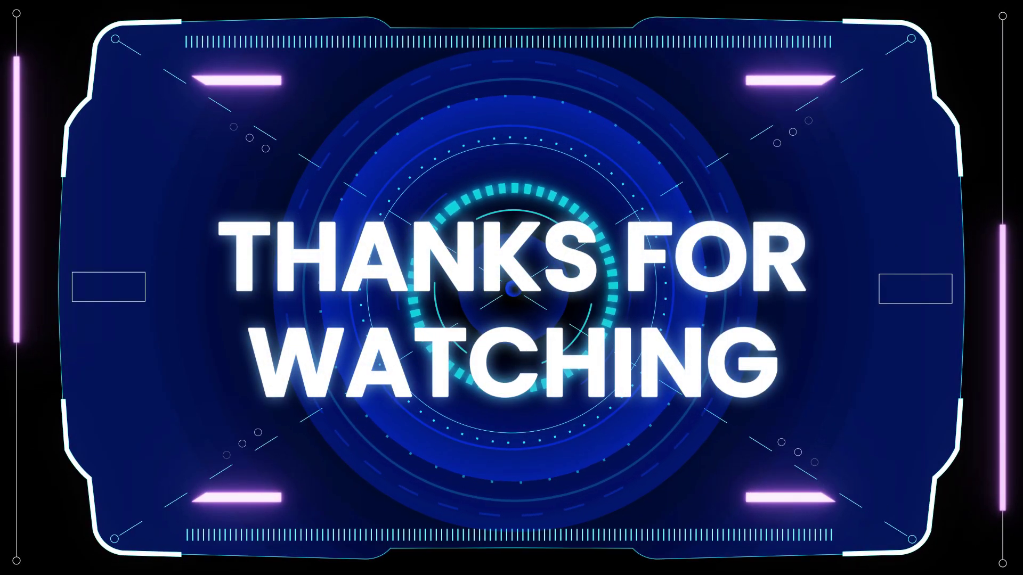